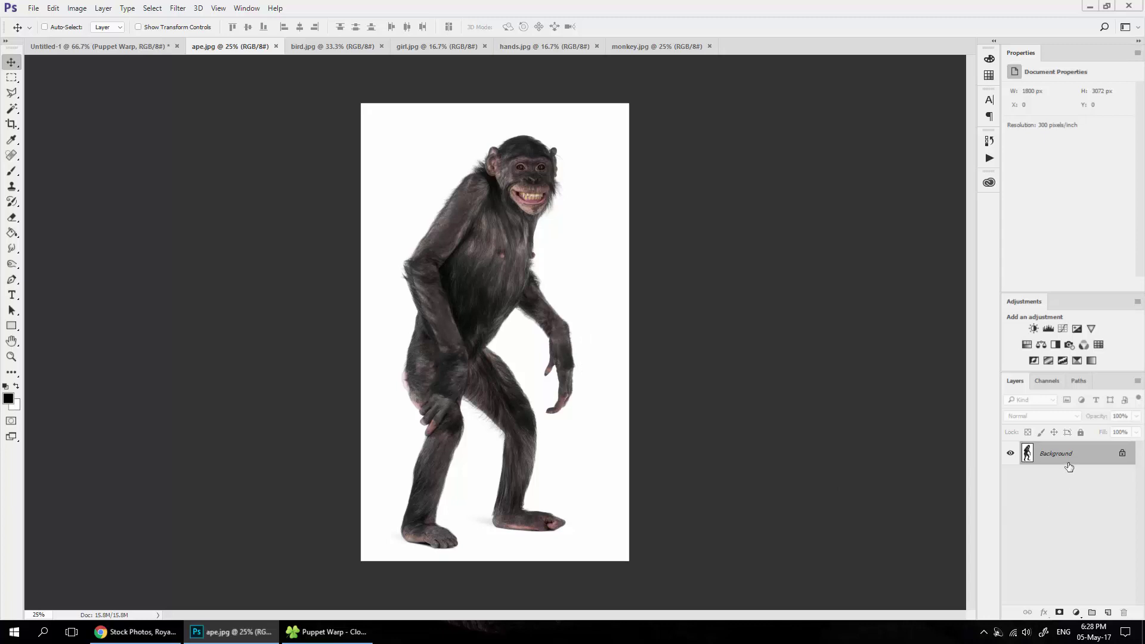
Step: Unlock the ape layer and mask out its white background using Magic Wand at tolerance 50
{"action": "left_click", "coordinate": [1123, 454]}
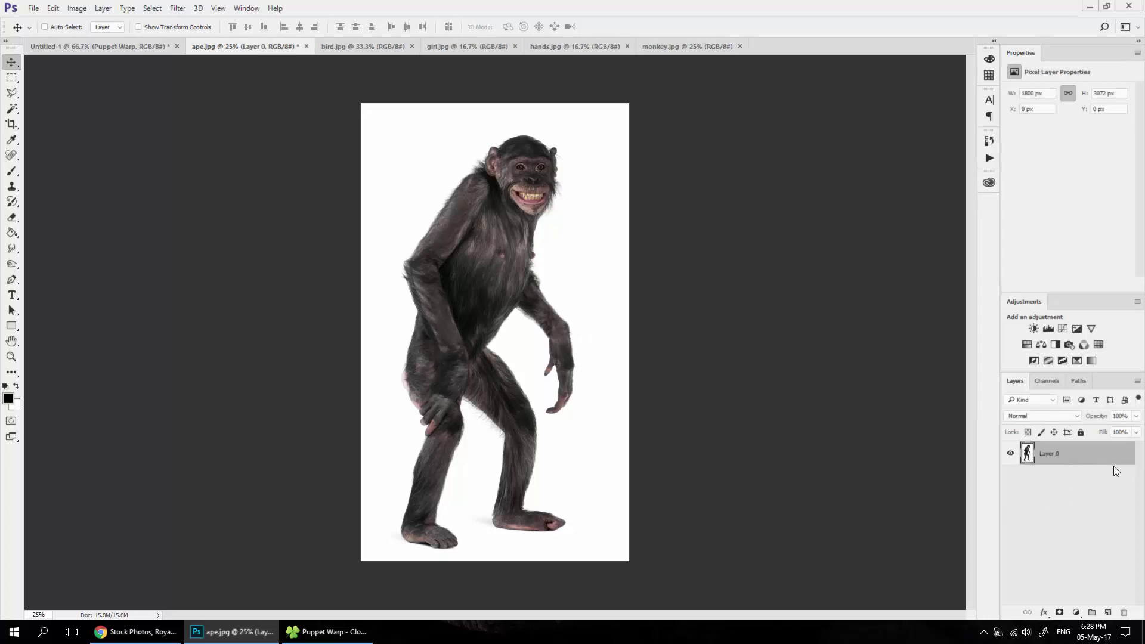
{"action": "left_click", "coordinate": [12, 108]}
{"action": "left_click", "coordinate": [47, 123]}
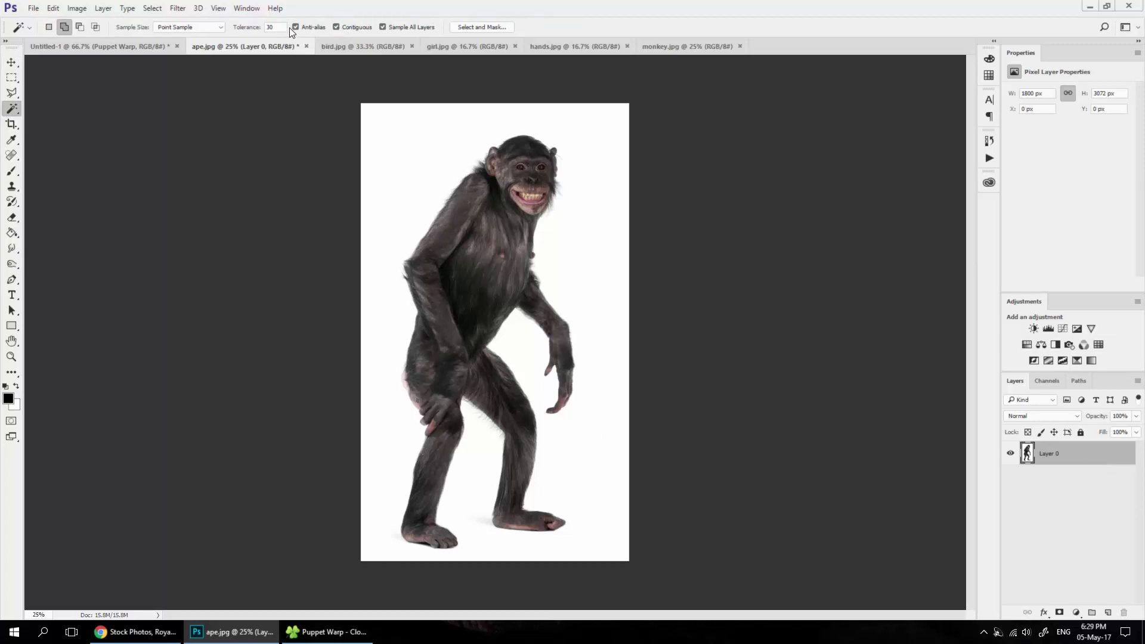
{"action": "double_click", "coordinate": [271, 27]}
{"action": "type", "text": "50"}
{"action": "left_click", "coordinate": [398, 242]}
{"action": "left_click", "coordinate": [1060, 612]}
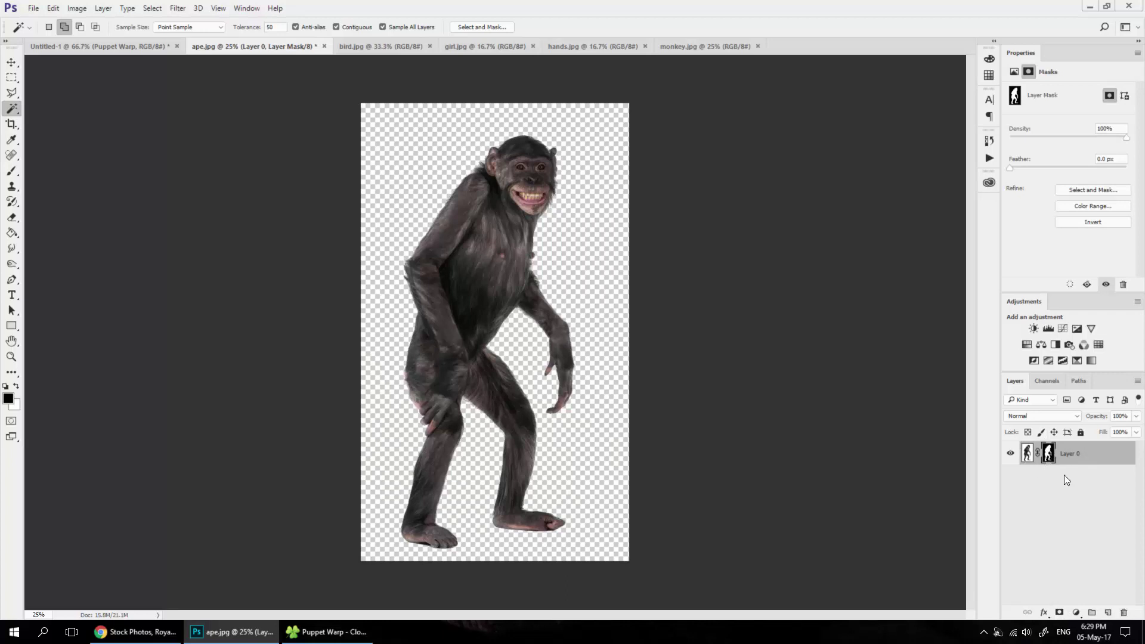
Step: Convert the masked ape layer (Layer 0) into a smart object
{"action": "right_click", "coordinate": [1086, 457]}
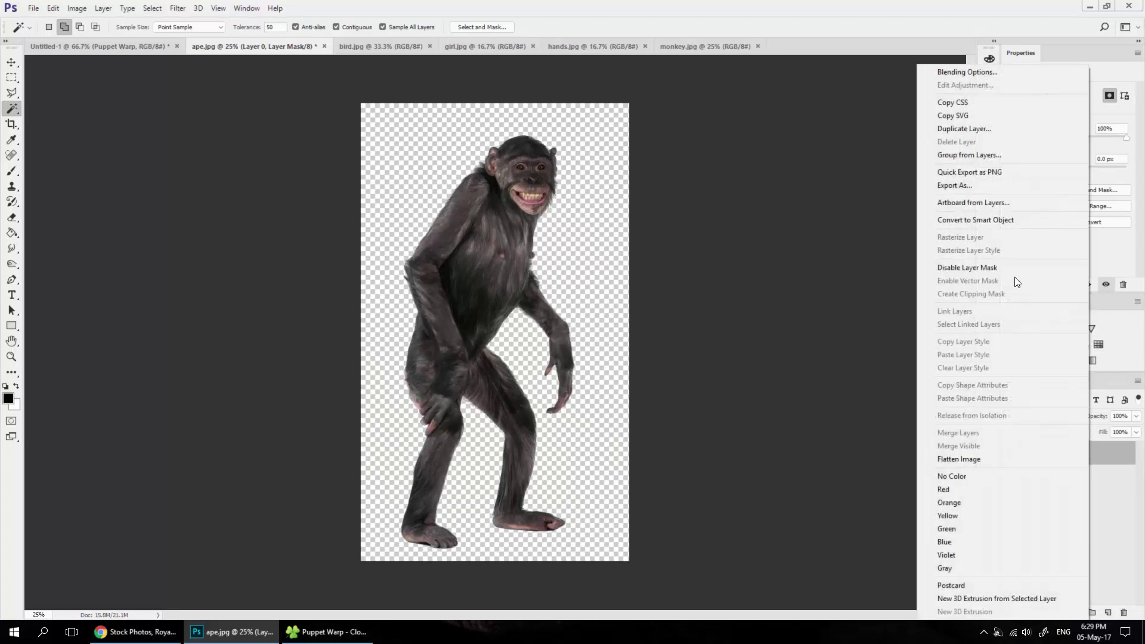
{"action": "left_click", "coordinate": [1002, 219]}
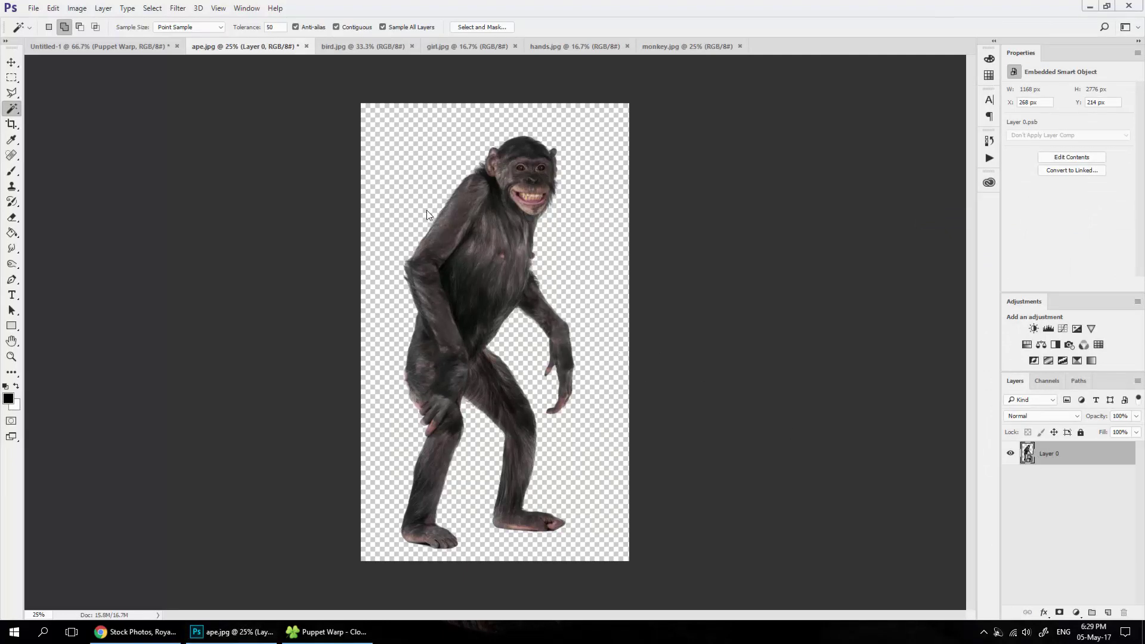
{"action": "left_click", "coordinate": [56, 8]}
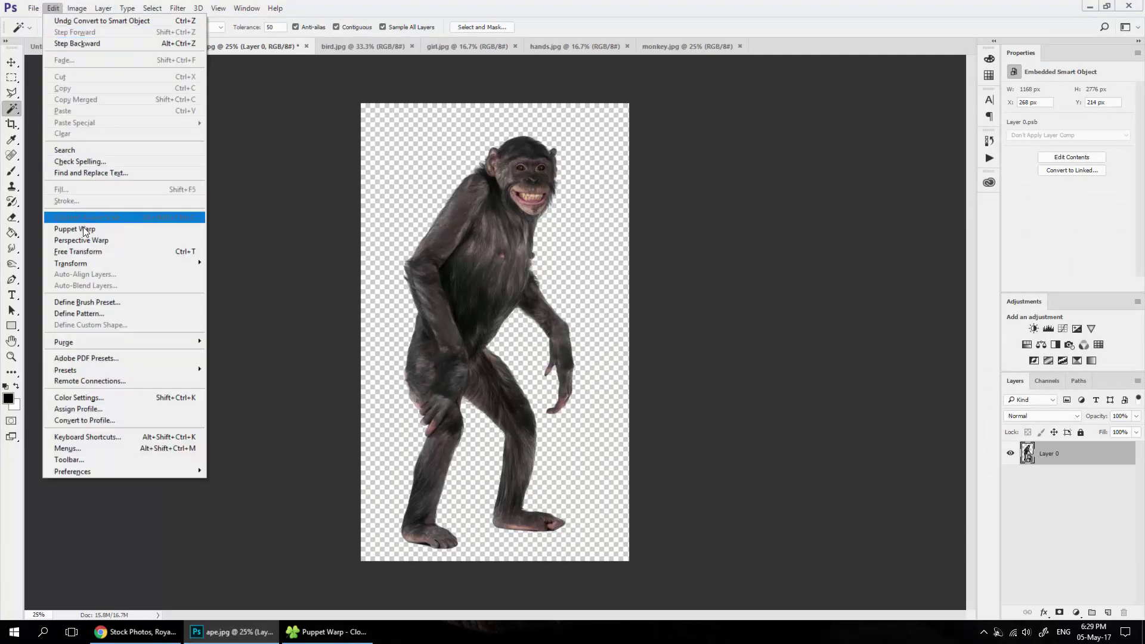
Step: Start Puppet Warp on the ape and pin both feet, both knees and the thigh
{"action": "left_click", "coordinate": [136, 233]}
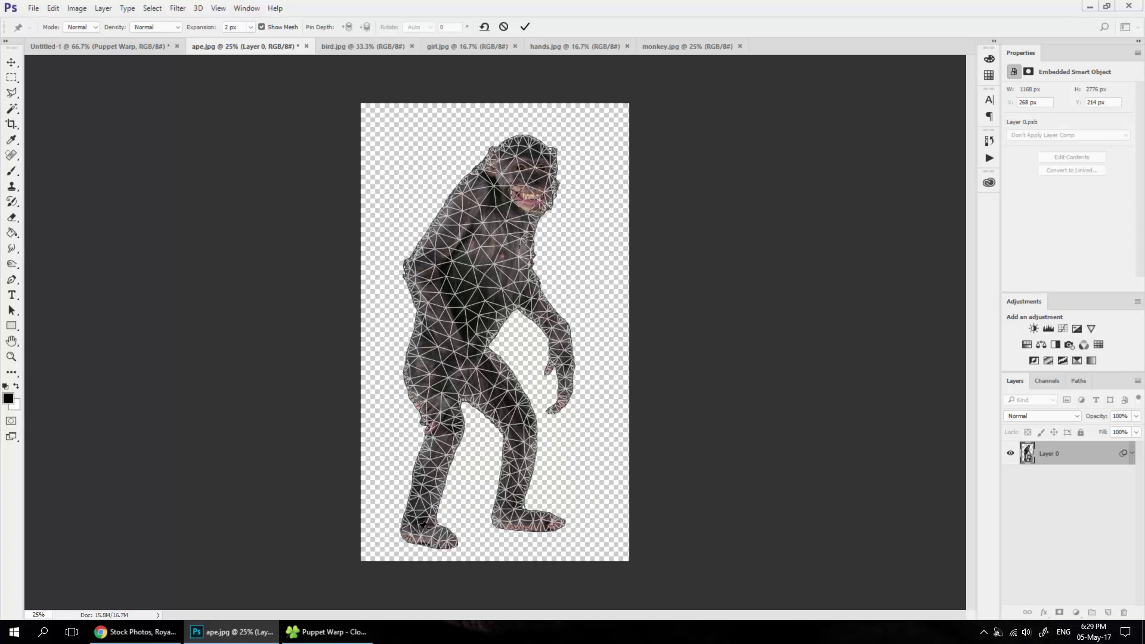
{"action": "left_click", "coordinate": [418, 530]}
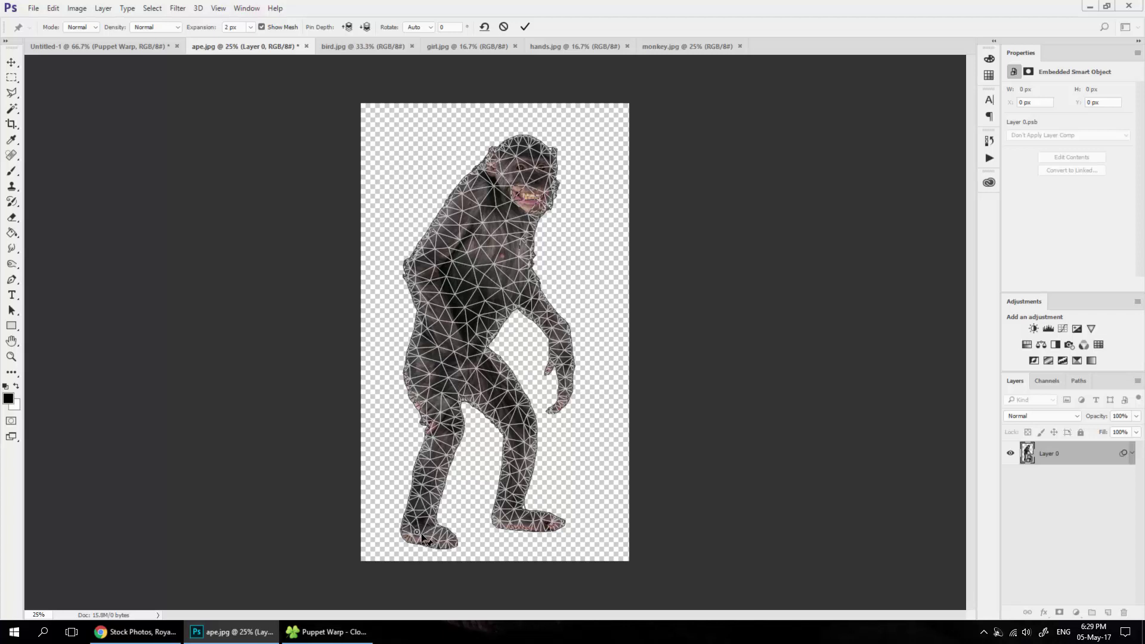
{"action": "left_click", "coordinate": [441, 428]}
{"action": "left_click", "coordinate": [475, 376]}
{"action": "left_click", "coordinate": [521, 427]}
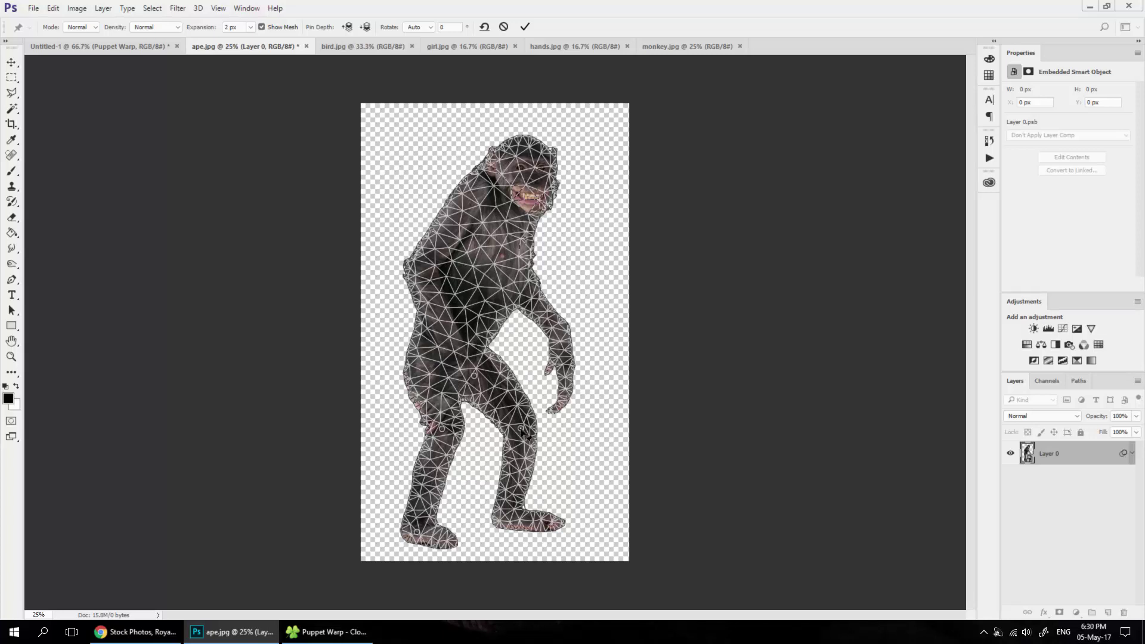
{"action": "left_click", "coordinate": [504, 523]}
Step: Pin the ape's hip, arm, side, head, shoulder and chest
{"action": "left_click", "coordinate": [420, 366]}
{"action": "left_click", "coordinate": [514, 291]}
{"action": "left_click", "coordinate": [419, 272]}
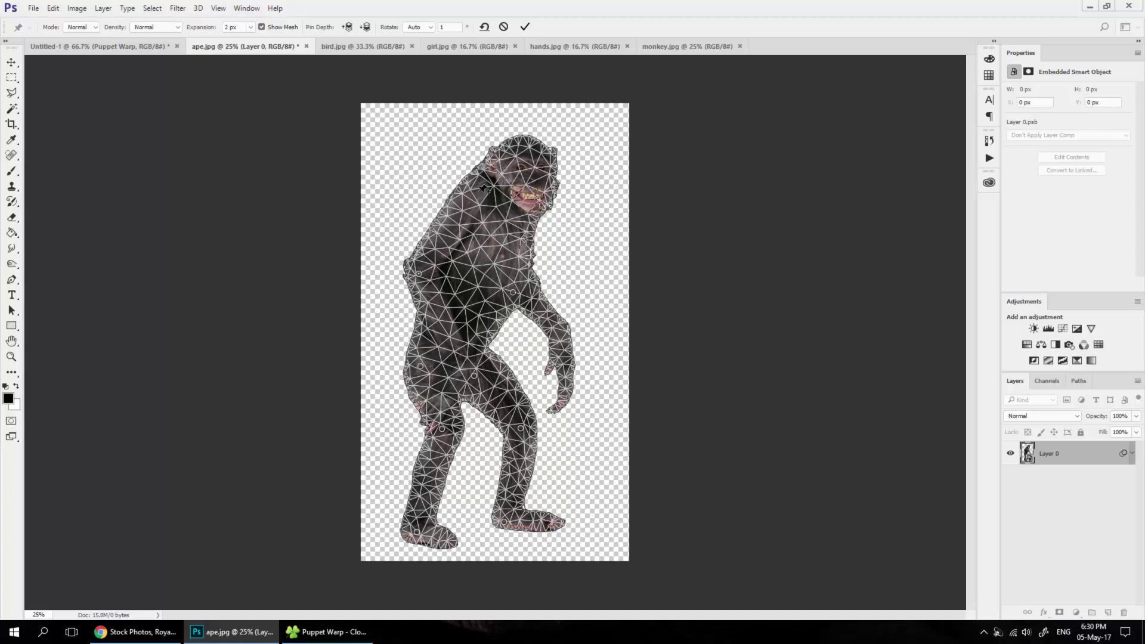
{"action": "left_click", "coordinate": [527, 173]}
{"action": "left_click", "coordinate": [471, 197]}
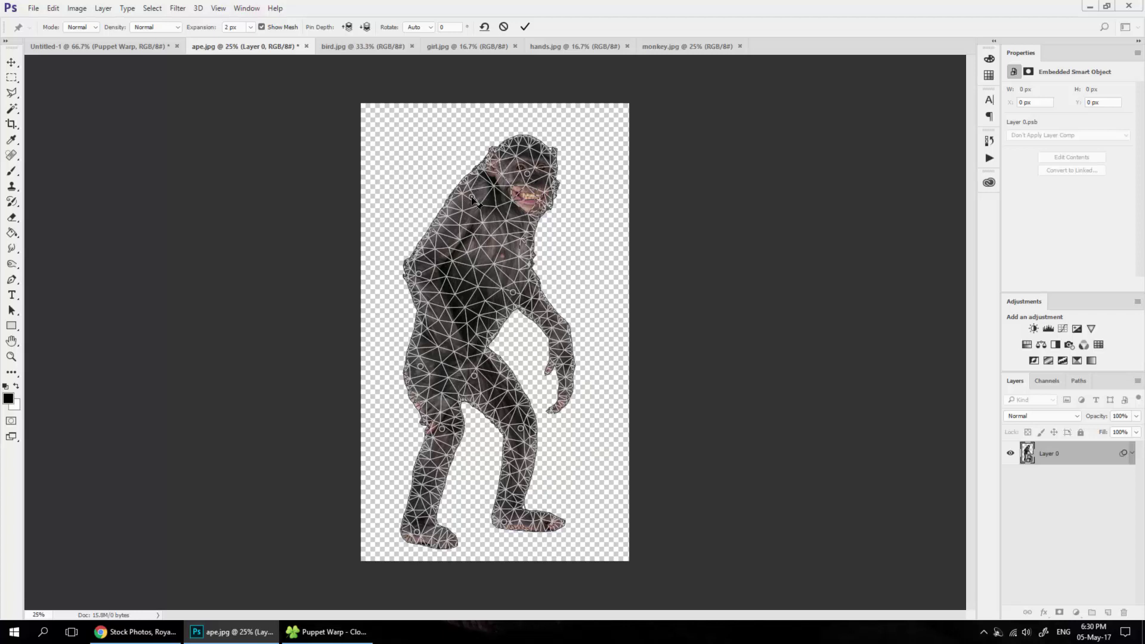
{"action": "left_click", "coordinate": [468, 283]}
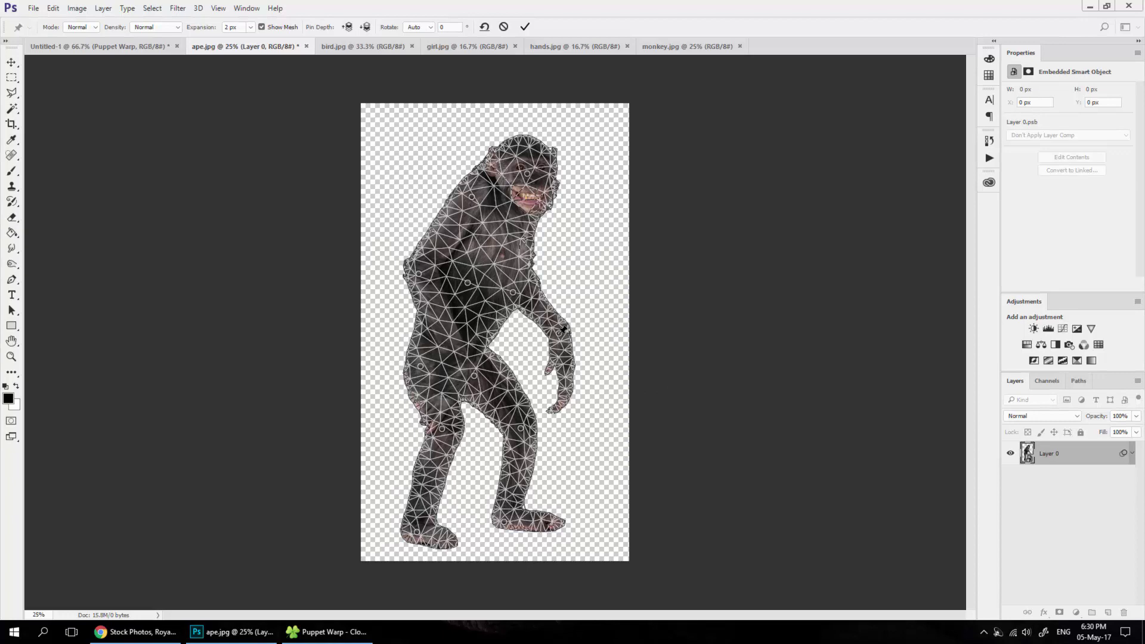
Step: Swing the ape's hand inward onto its thigh, hide the mesh, and commit the warp
{"action": "left_click_drag", "start_coordinate": [562, 339], "coordinate": [514, 341]}
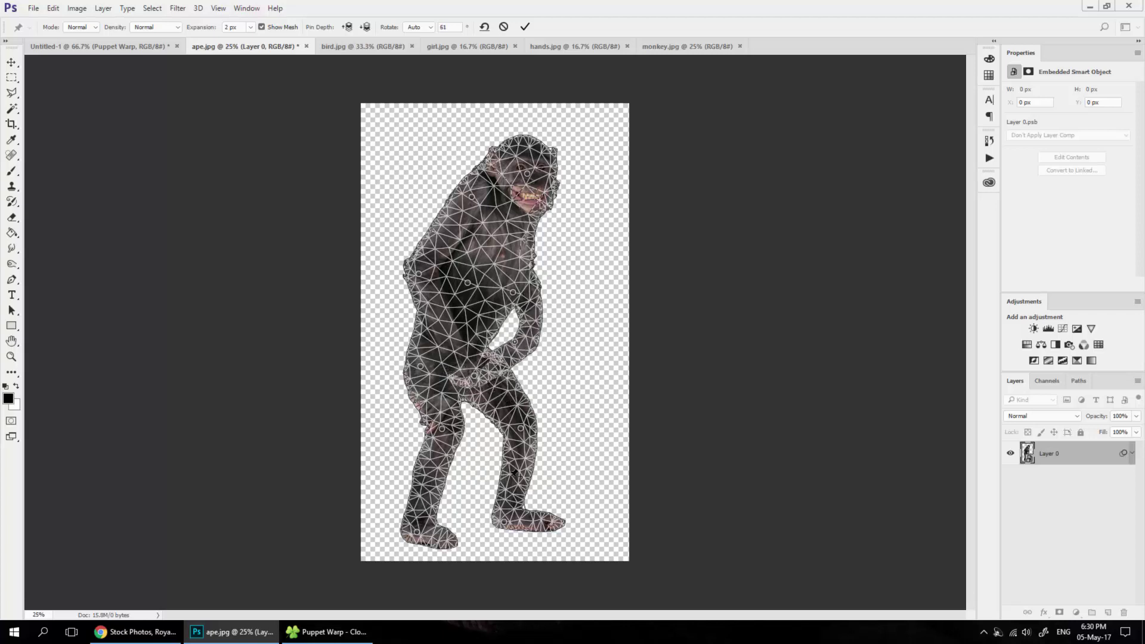
{"action": "left_click", "coordinate": [273, 28]}
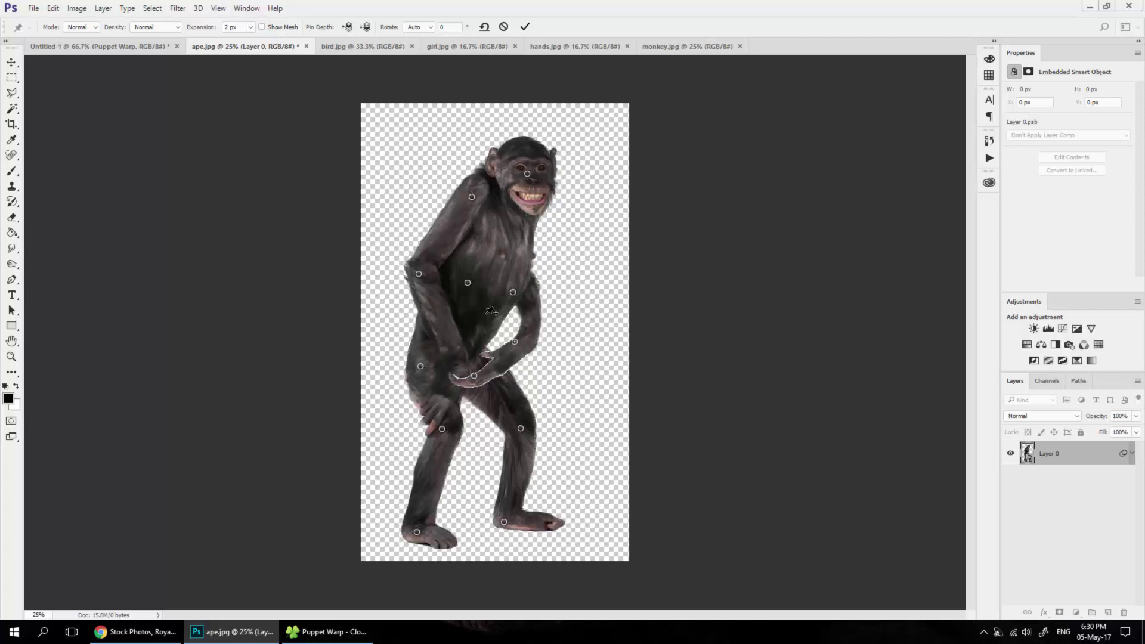
{"action": "left_click_drag", "start_coordinate": [477, 380], "coordinate": [473, 376]}
{"action": "left_click", "coordinate": [527, 26]}
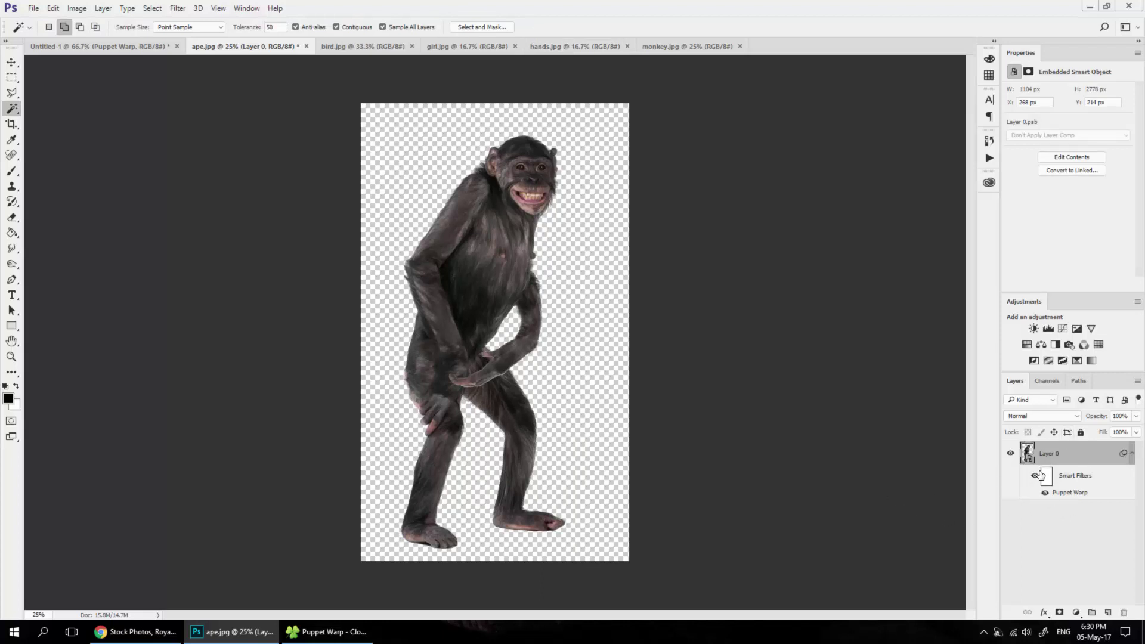
Step: Reopen the Puppet Warp filter, replace the hand and arm pins with a wrist pin, and rotate the forearm
{"action": "double_click", "coordinate": [1067, 494]}
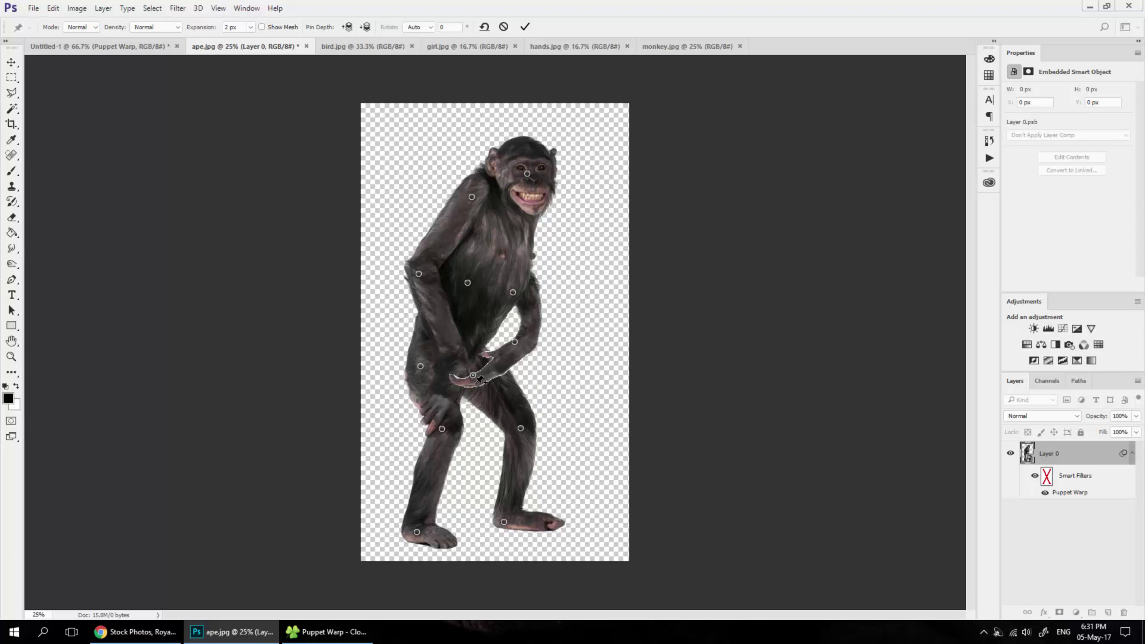
{"action": "left_click", "coordinate": [473, 377], "text": "alt"}
{"action": "left_click", "coordinate": [515, 343], "text": "alt"}
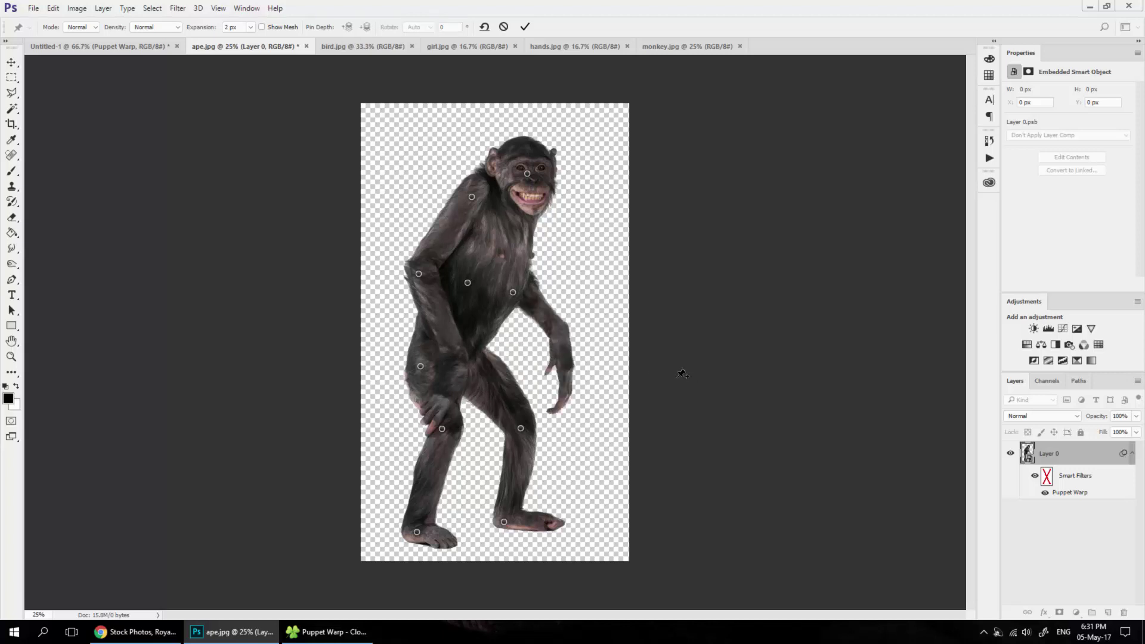
{"action": "left_click", "coordinate": [559, 334]}
{"action": "key", "text": "alt"}
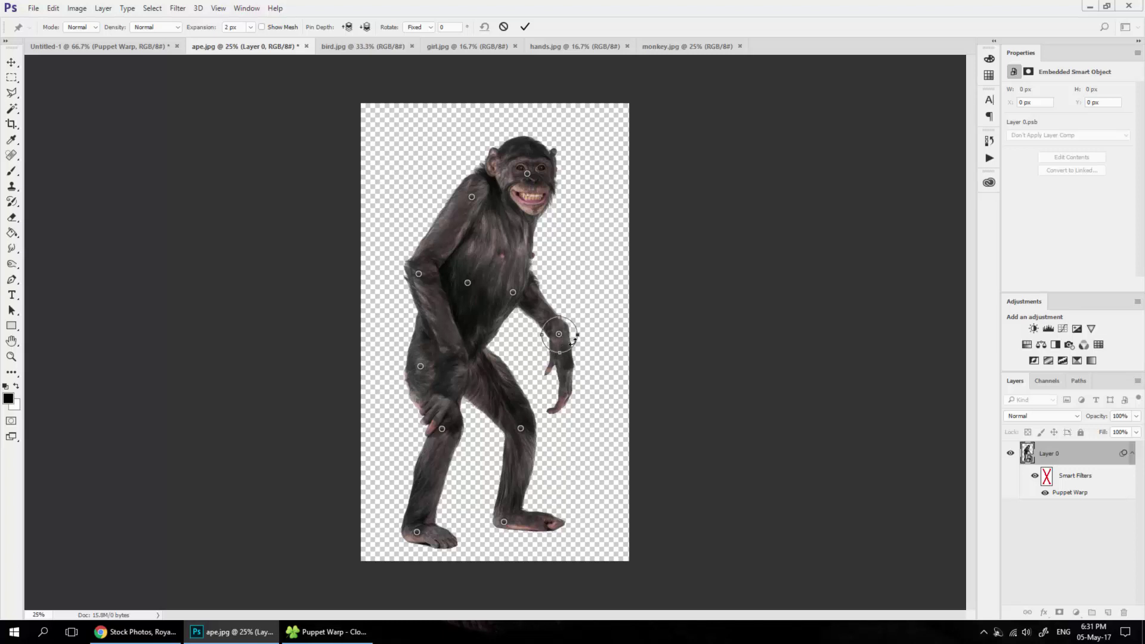
{"action": "left_click_drag", "start_coordinate": [570, 342], "coordinate": [523, 337]}
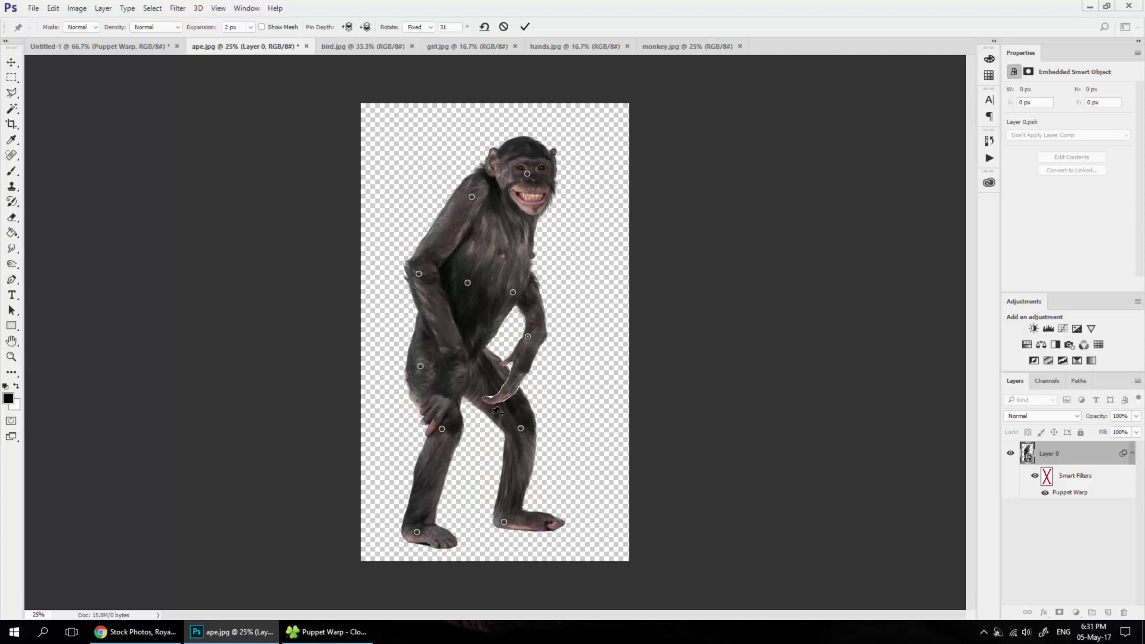
{"action": "left_click", "coordinate": [366, 29]}
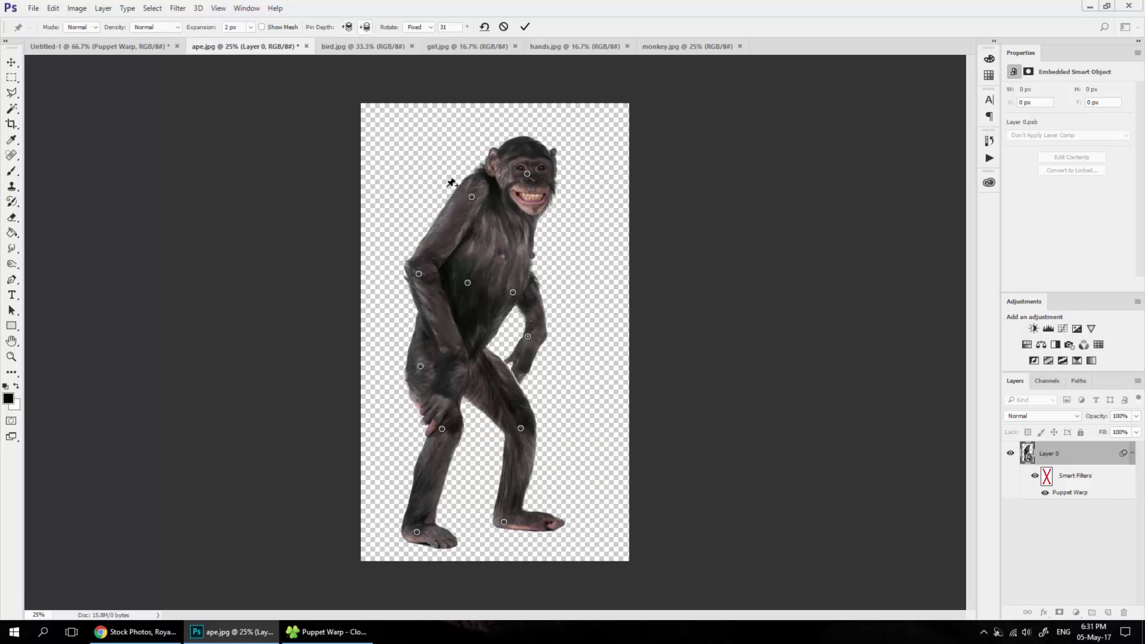
{"action": "left_click", "coordinate": [347, 27]}
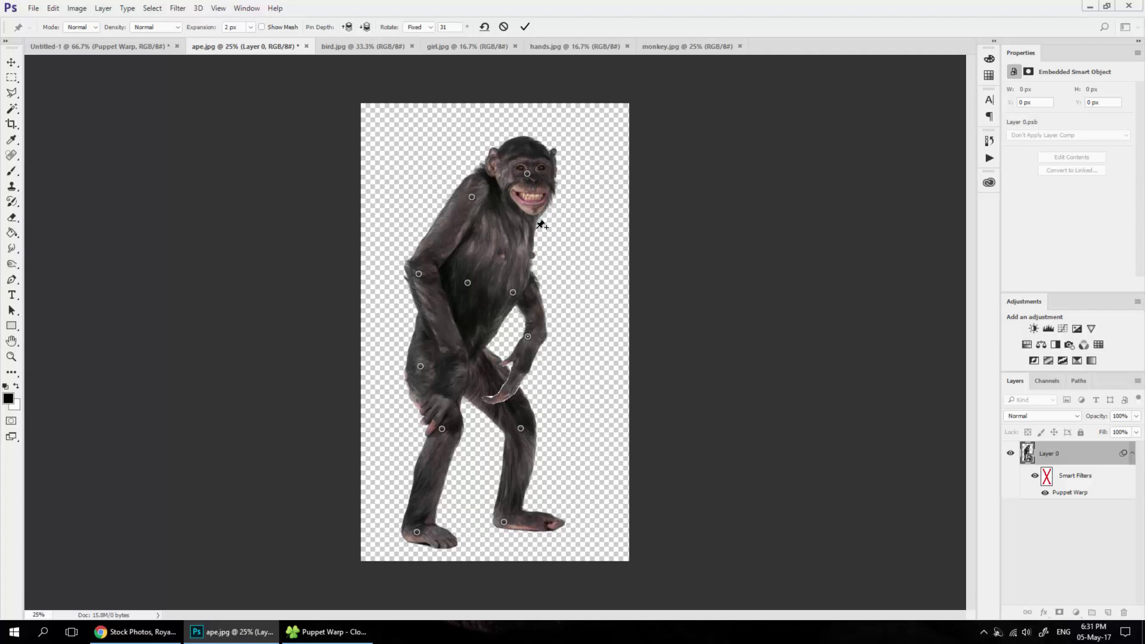
Step: Bow both legs into a wider stance by moving the foot and knee pins, then commit
{"action": "left_click", "coordinate": [527, 173]}
{"action": "left_click_drag", "start_coordinate": [504, 522], "coordinate": [472, 499]}
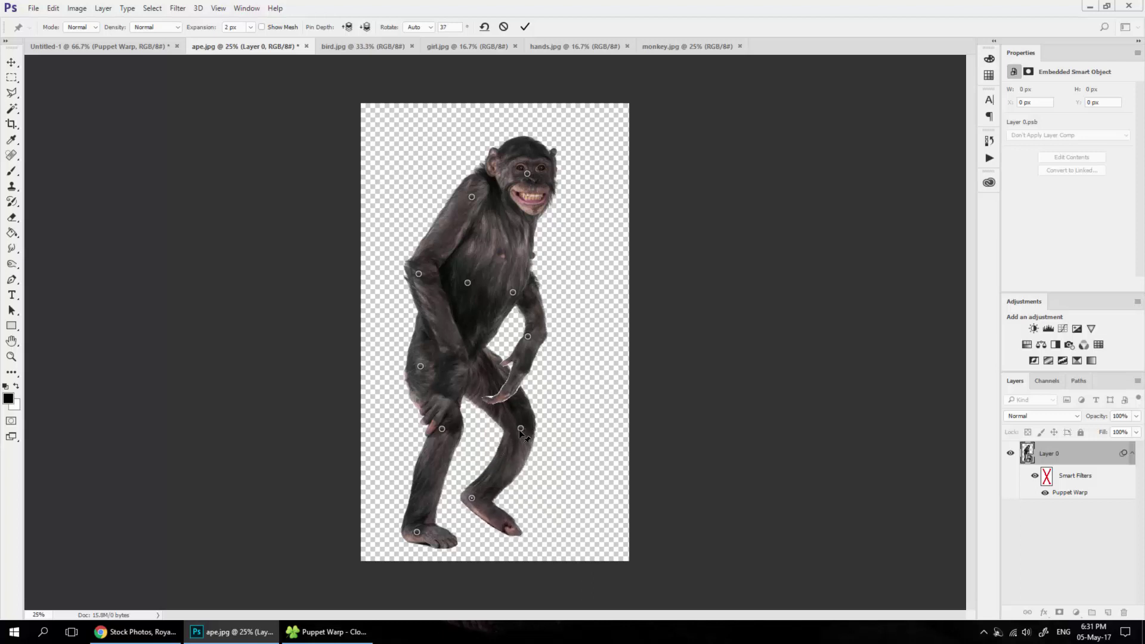
{"action": "left_click_drag", "start_coordinate": [521, 428], "coordinate": [527, 422]}
{"action": "left_click_drag", "start_coordinate": [441, 428], "coordinate": [450, 431]}
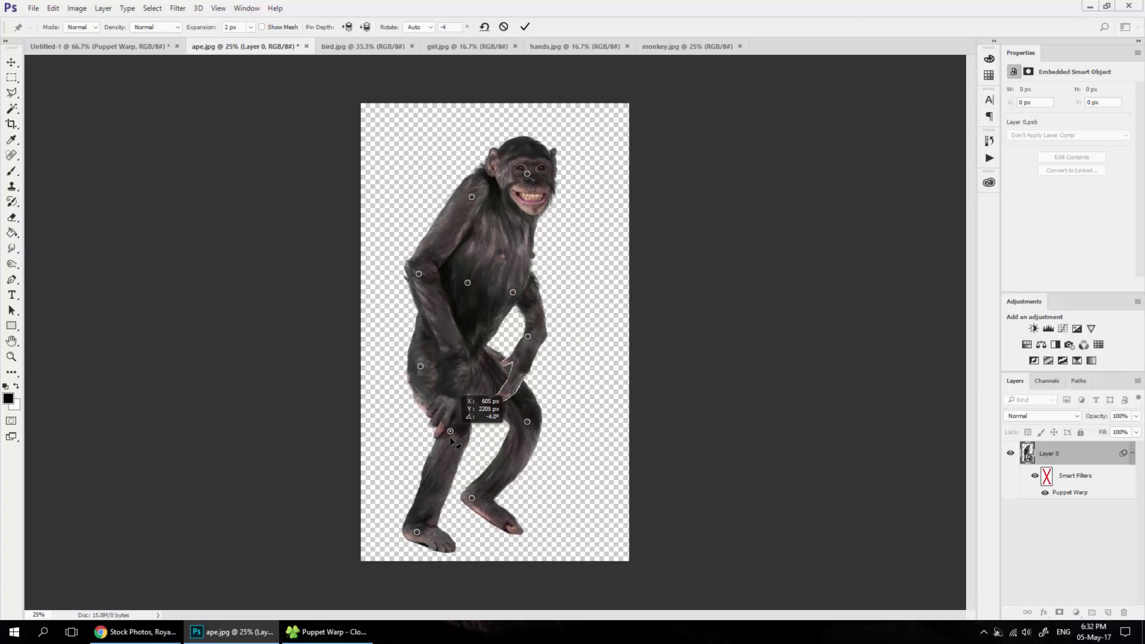
{"action": "left_click_drag", "start_coordinate": [416, 532], "coordinate": [416, 528]}
{"action": "left_click_drag", "start_coordinate": [405, 509], "coordinate": [398, 504]}
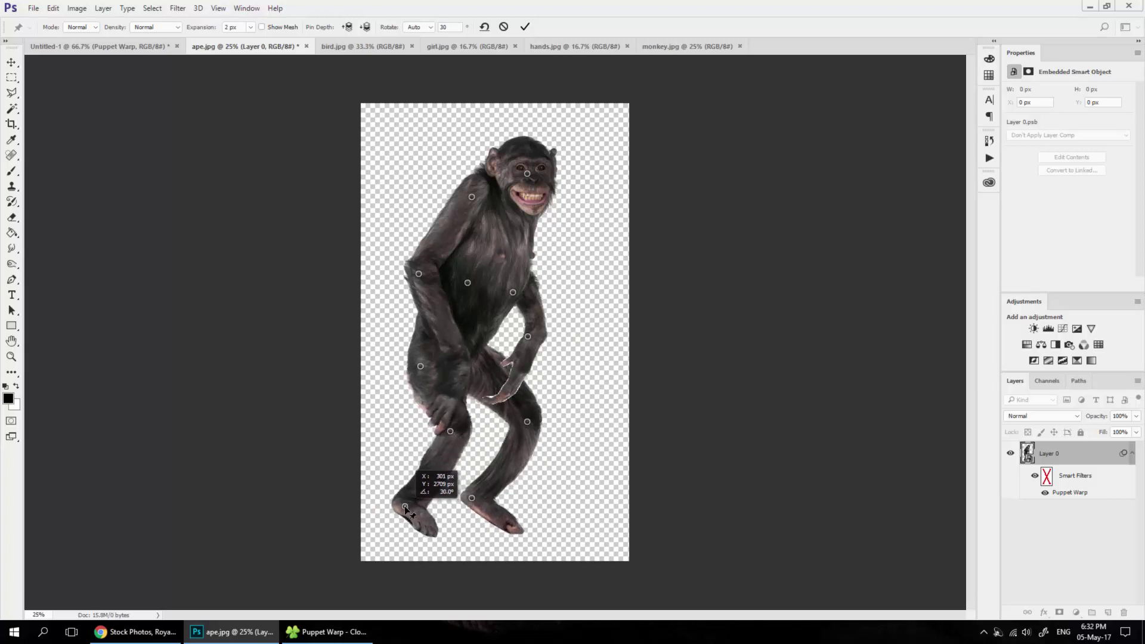
{"action": "left_click", "coordinate": [524, 27]}
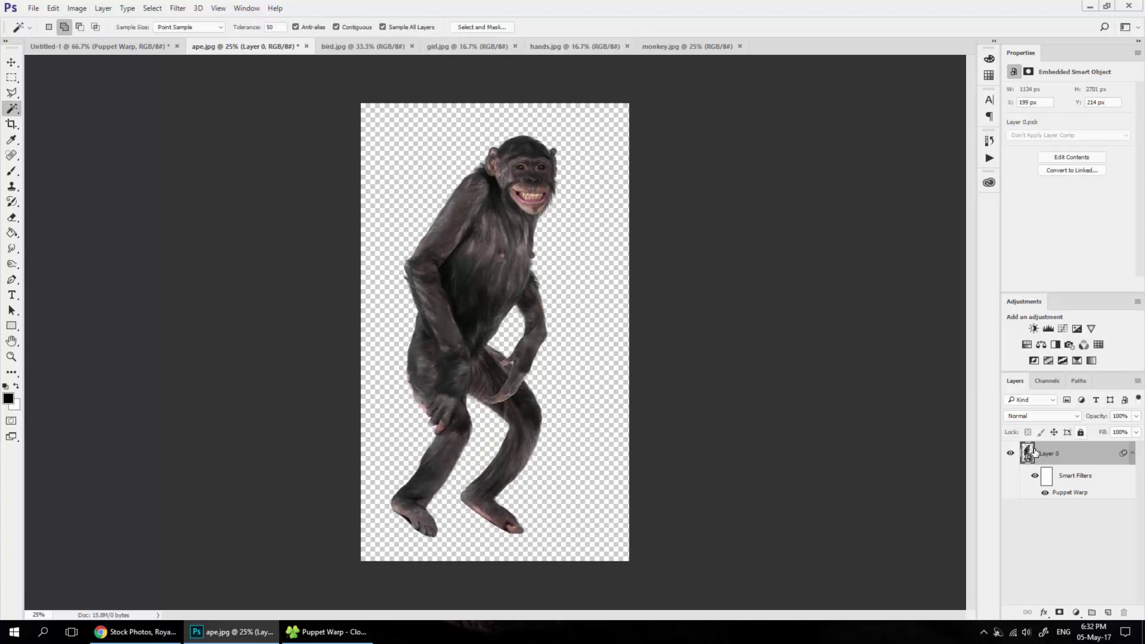
Step: Delete the Puppet Warp smart filter from the ape layer to restore its original pose
{"action": "double_click", "coordinate": [1067, 494]}
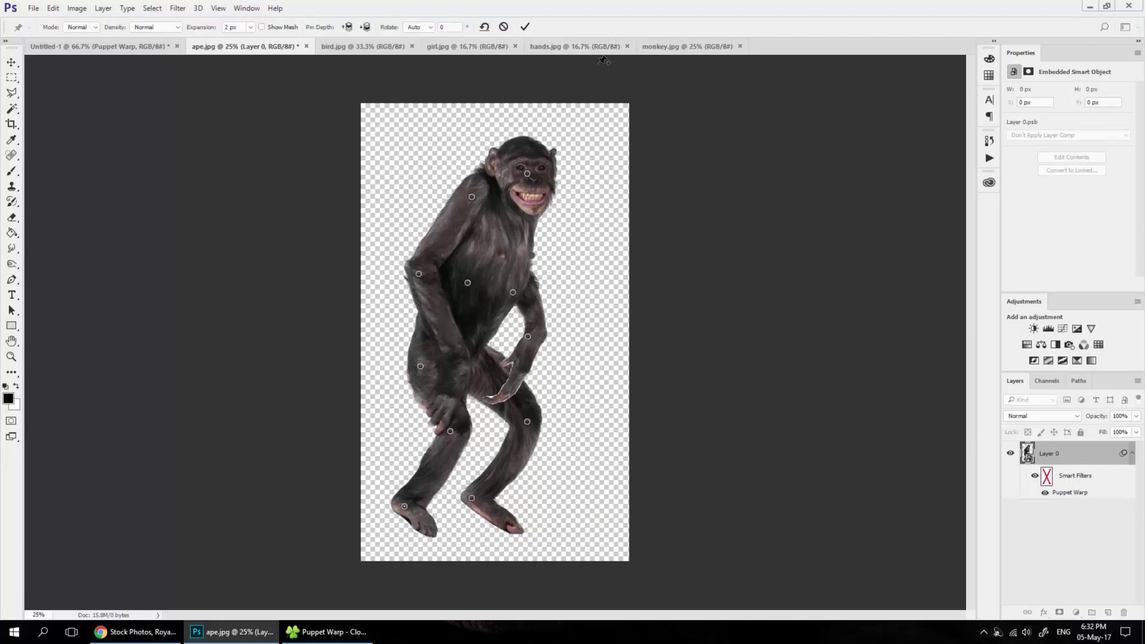
{"action": "left_click", "coordinate": [525, 27]}
{"action": "left_click_drag", "start_coordinate": [1080, 500], "coordinate": [1125, 613]}
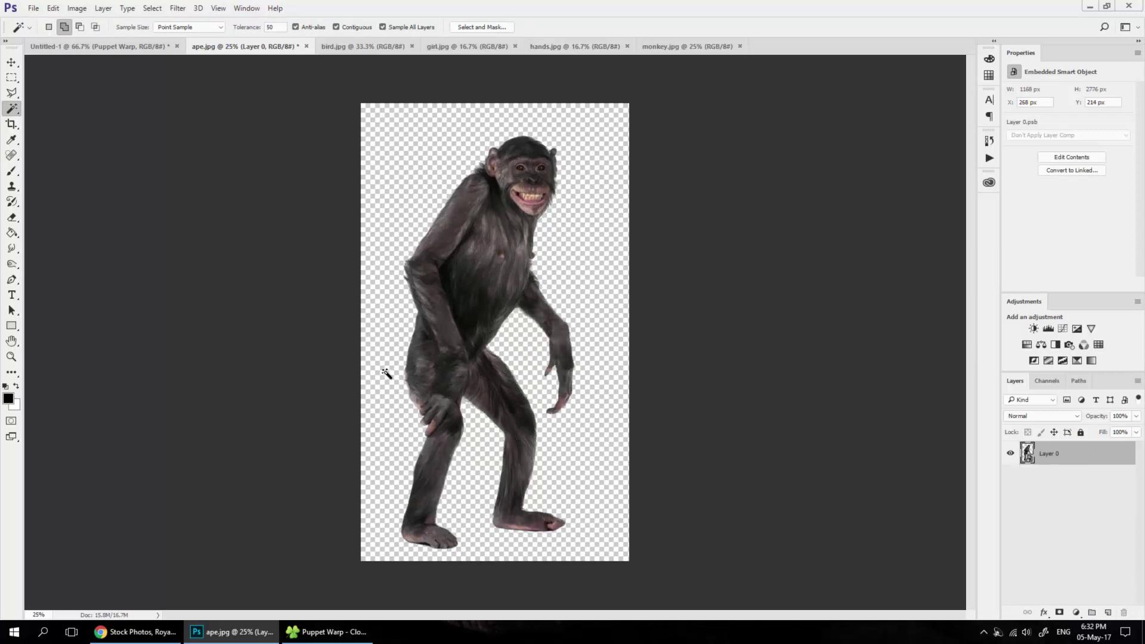
Step: In bird.jpg, select the parrot's white background at Magic Wand tolerance 20 and view it in Quick Mask
{"action": "key", "text": "ctrl+Tab"}
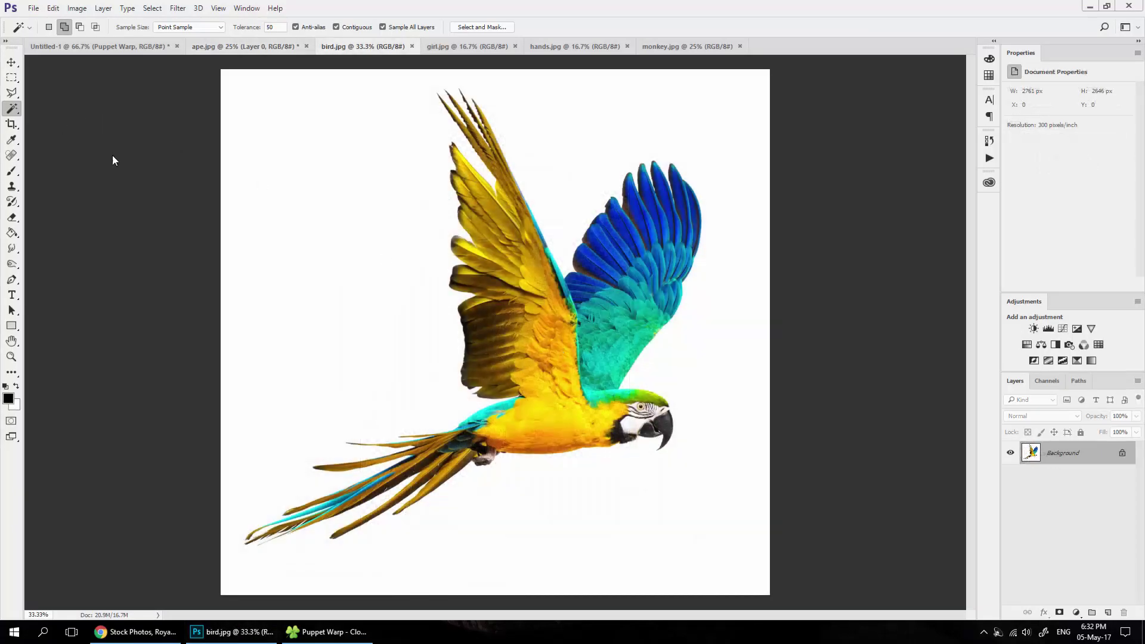
{"action": "left_click", "coordinate": [357, 275]}
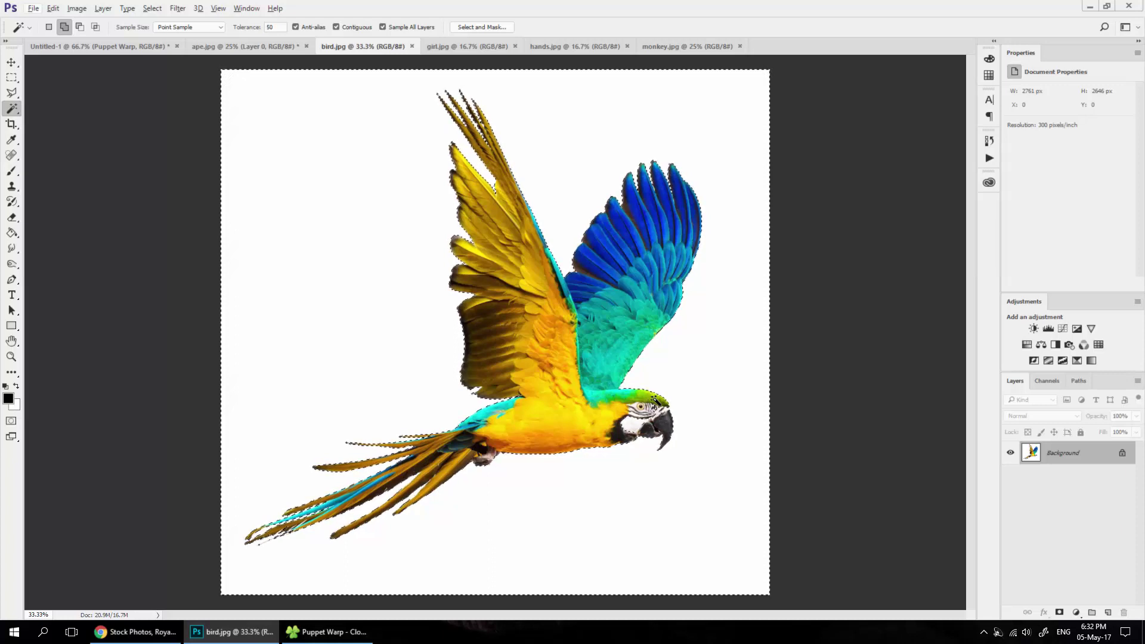
{"action": "key", "text": "ctrl+d"}
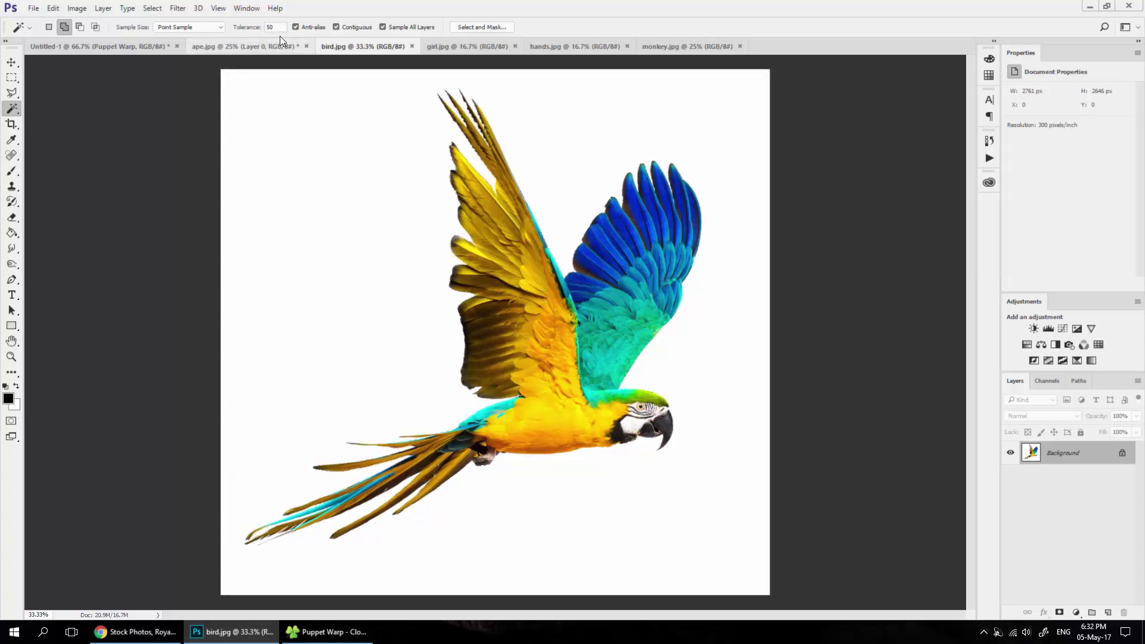
{"action": "left_click", "coordinate": [269, 27]}
{"action": "type", "text": "20"}
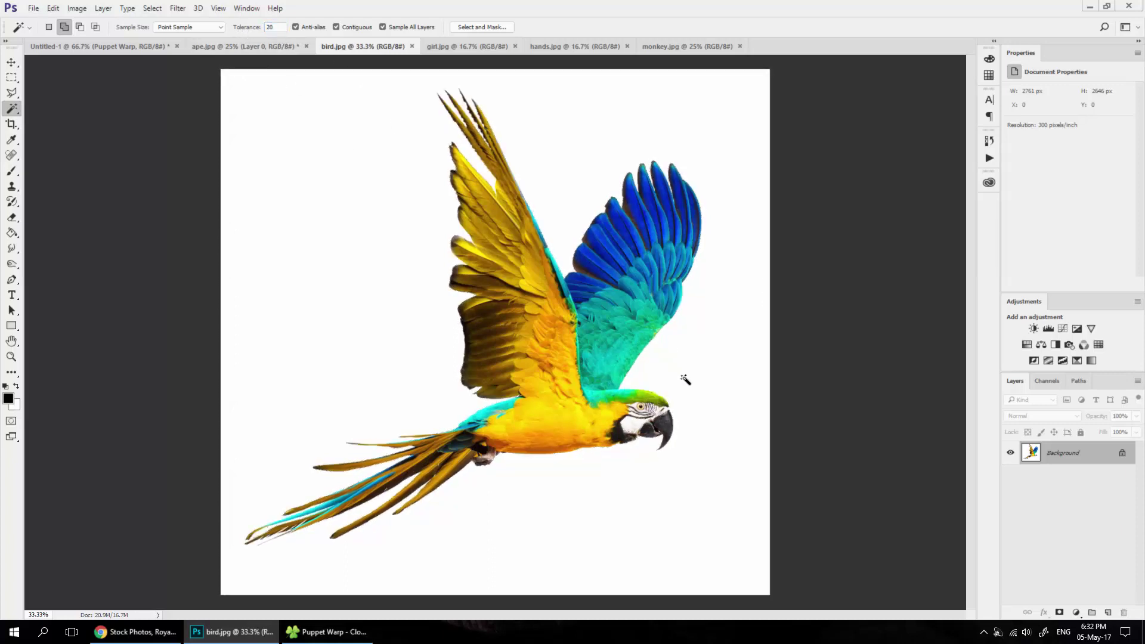
{"action": "left_click", "coordinate": [569, 521]}
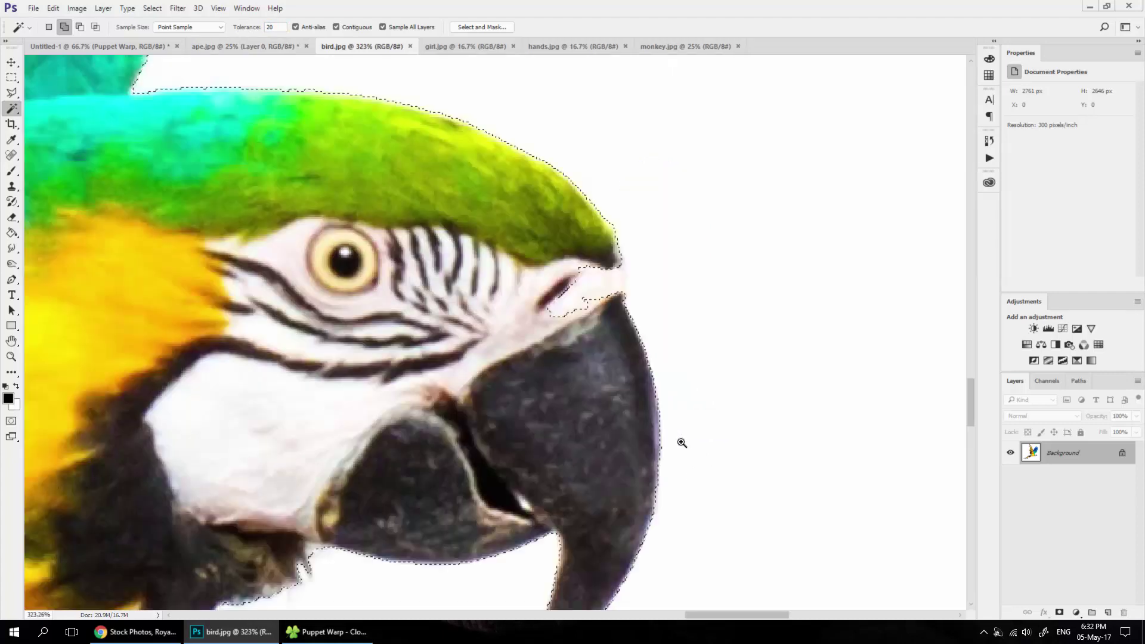
{"action": "scroll", "coordinate": [710, 424], "scroll_direction": "up", "scroll_amount": 6}
{"action": "left_click_drag", "start_coordinate": [607, 296], "coordinate": [605, 306]}
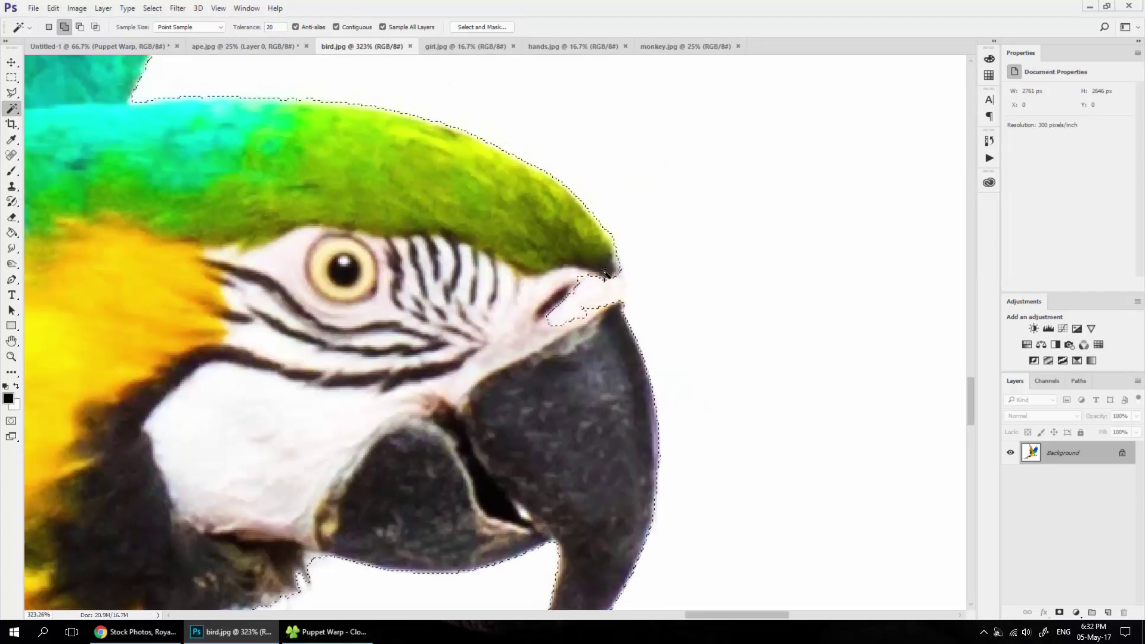
{"action": "left_click", "coordinate": [12, 421]}
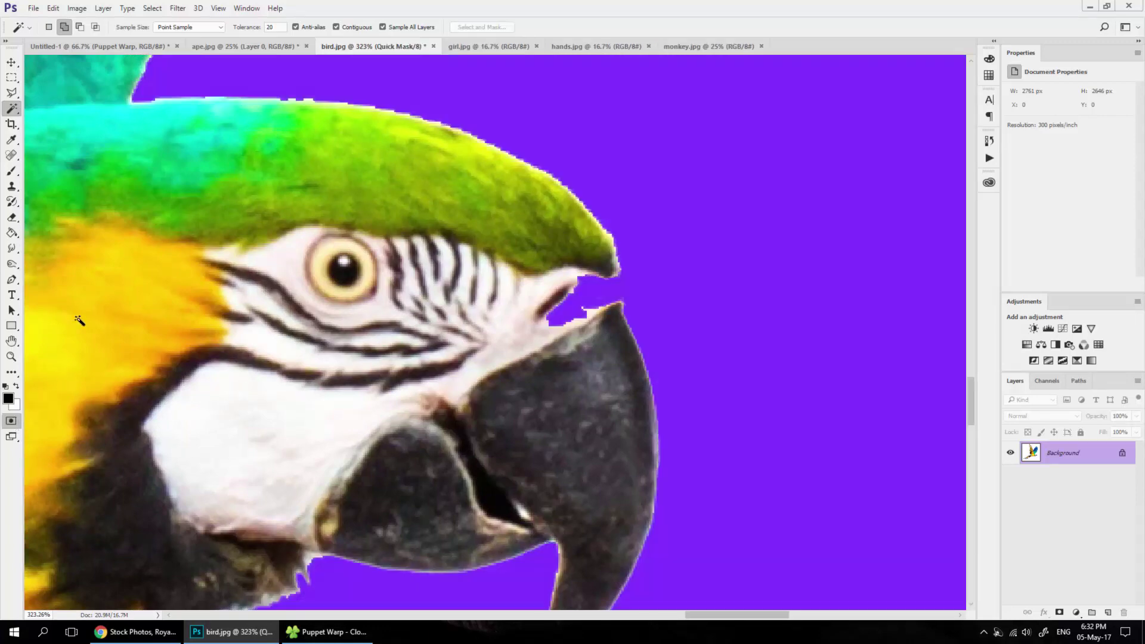
Step: Paint over the Quick Mask gap beside the macaw's beak with a hard brush, then exit Quick Mask
{"action": "left_click", "coordinate": [11, 171]}
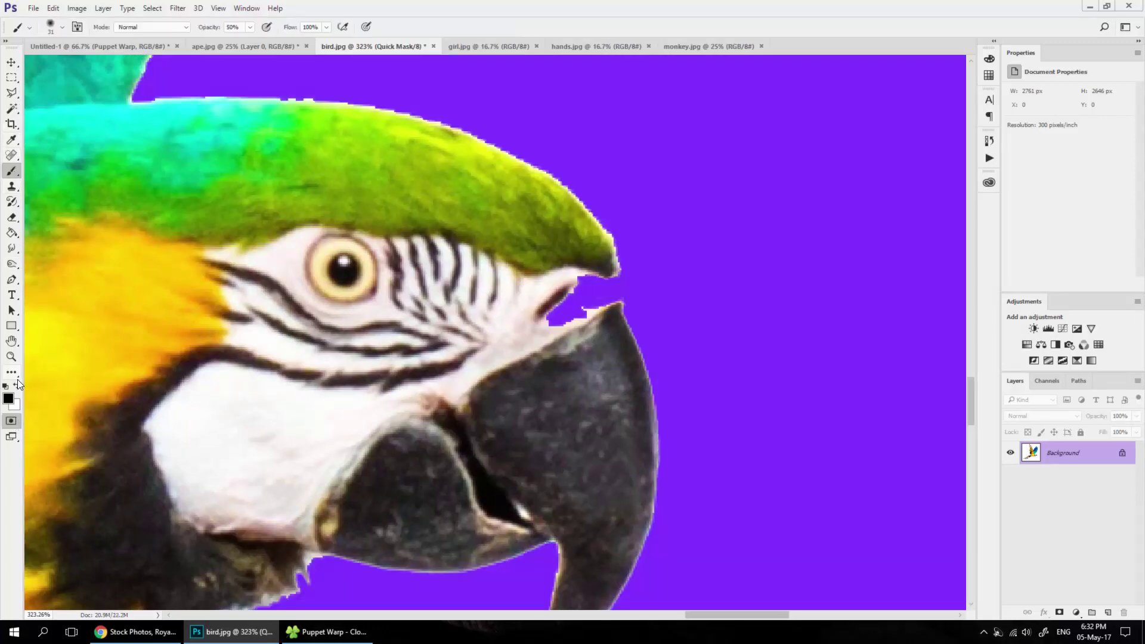
{"action": "left_click", "coordinate": [18, 385]}
{"action": "mouse_move", "coordinate": [531, 306]}
{"action": "left_mouse_down"}
{"action": "mouse_move", "coordinate": [575, 317]}
{"action": "mouse_move", "coordinate": [554, 304]}
{"action": "left_mouse_up"}
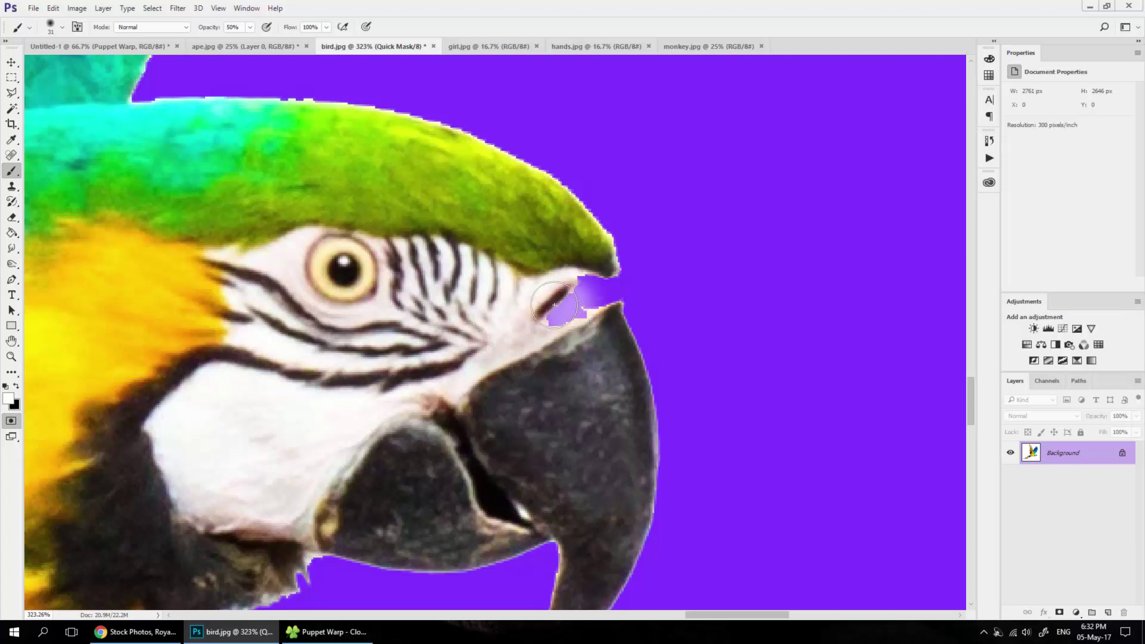
{"action": "right_click", "coordinate": [554, 304]}
{"action": "left_click", "coordinate": [585, 325]}
{"action": "key", "text": "Return"}
{"action": "left_click_drag", "start_coordinate": [555, 316], "coordinate": [592, 285]}
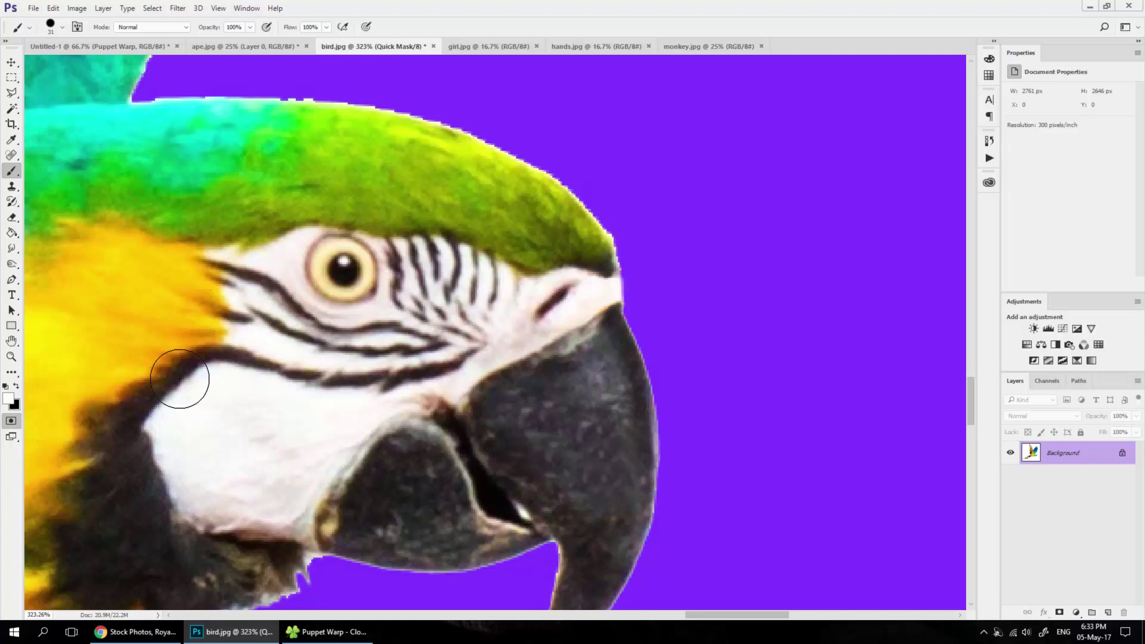
{"action": "left_click", "coordinate": [11, 421]}
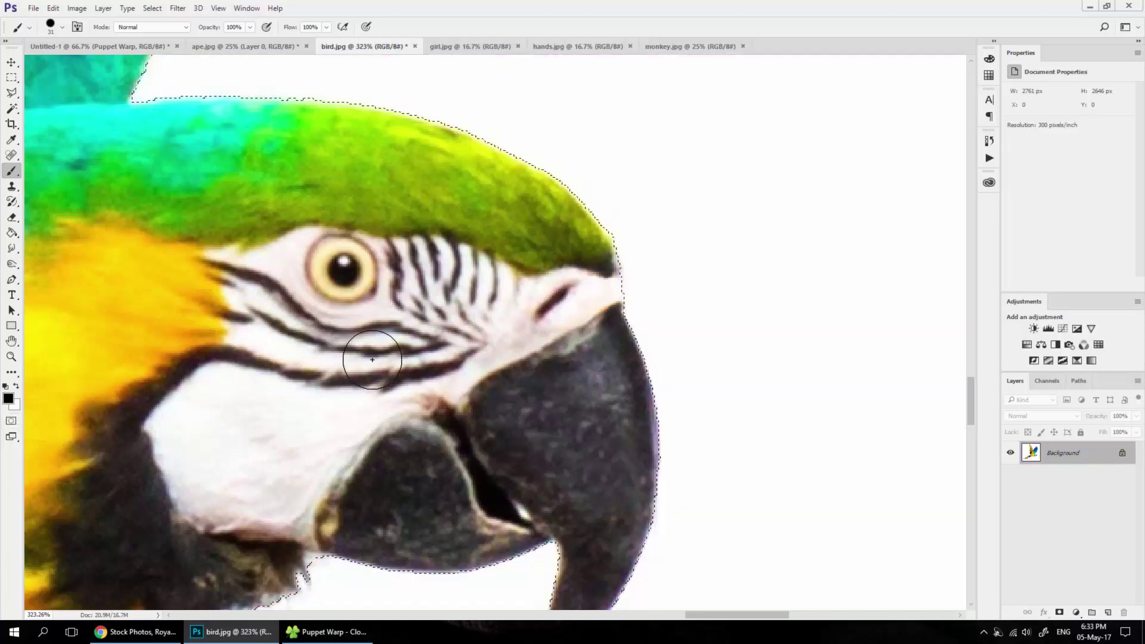
{"action": "key", "text": "ctrl+0"}
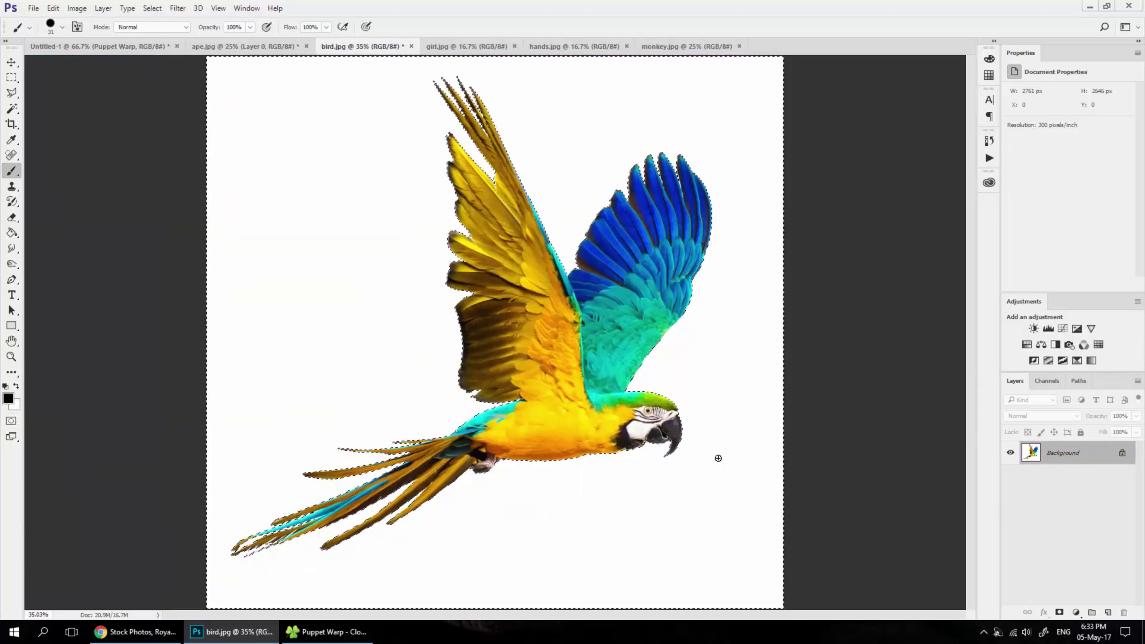
Step: Add a layer mask hiding the parrot's background and convert its layer to a smart object
{"action": "left_click", "coordinate": [1059, 613]}
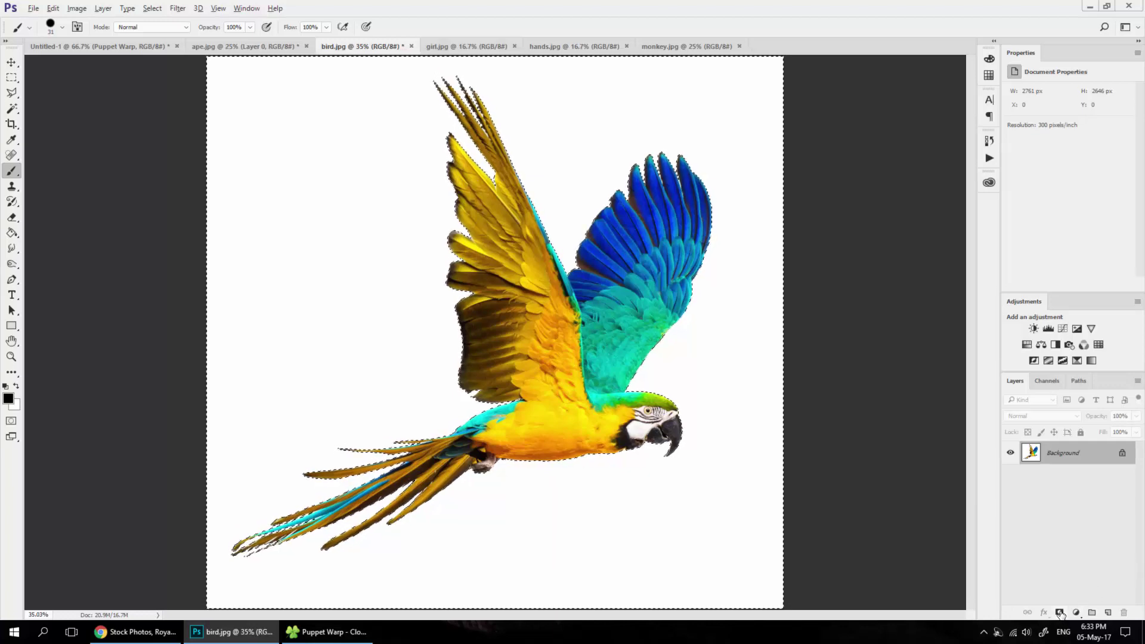
{"action": "right_click", "coordinate": [1108, 455]}
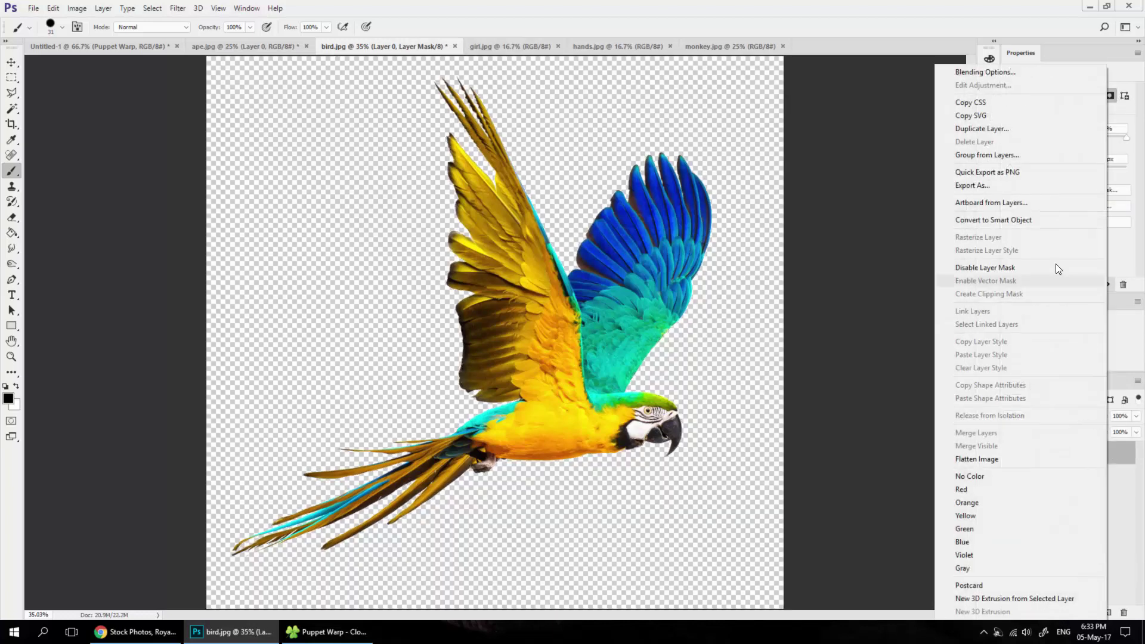
{"action": "left_click", "coordinate": [1034, 218]}
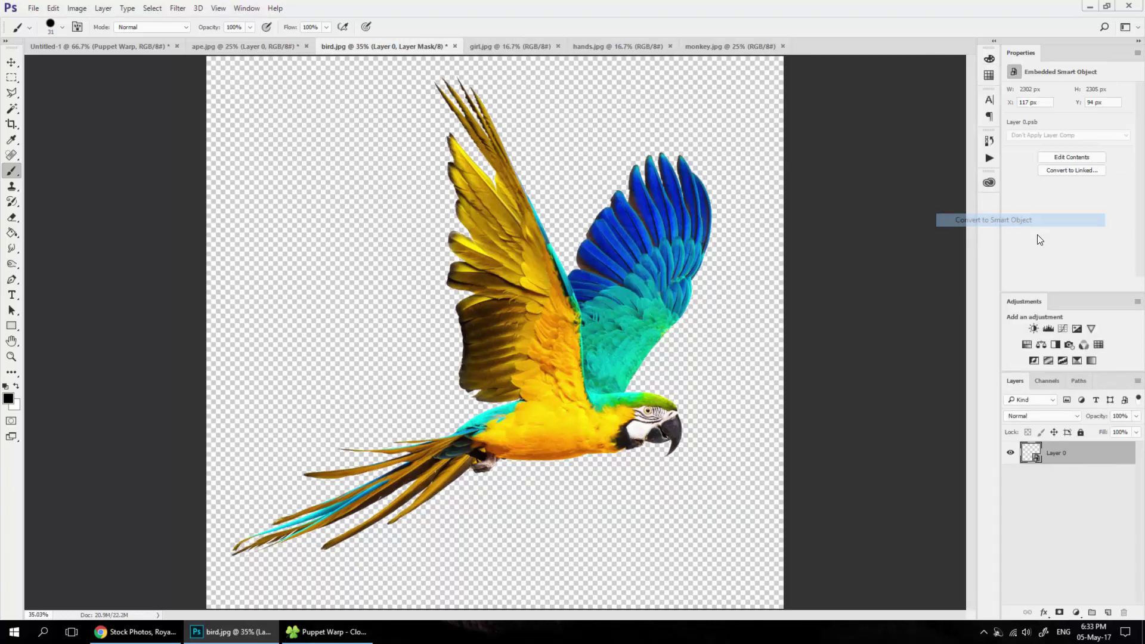
{"action": "left_click", "coordinate": [53, 8]}
Step: Start Puppet Warp on the parrot, pin the tail base, body and belly, and bend the tail
{"action": "left_click", "coordinate": [77, 229]}
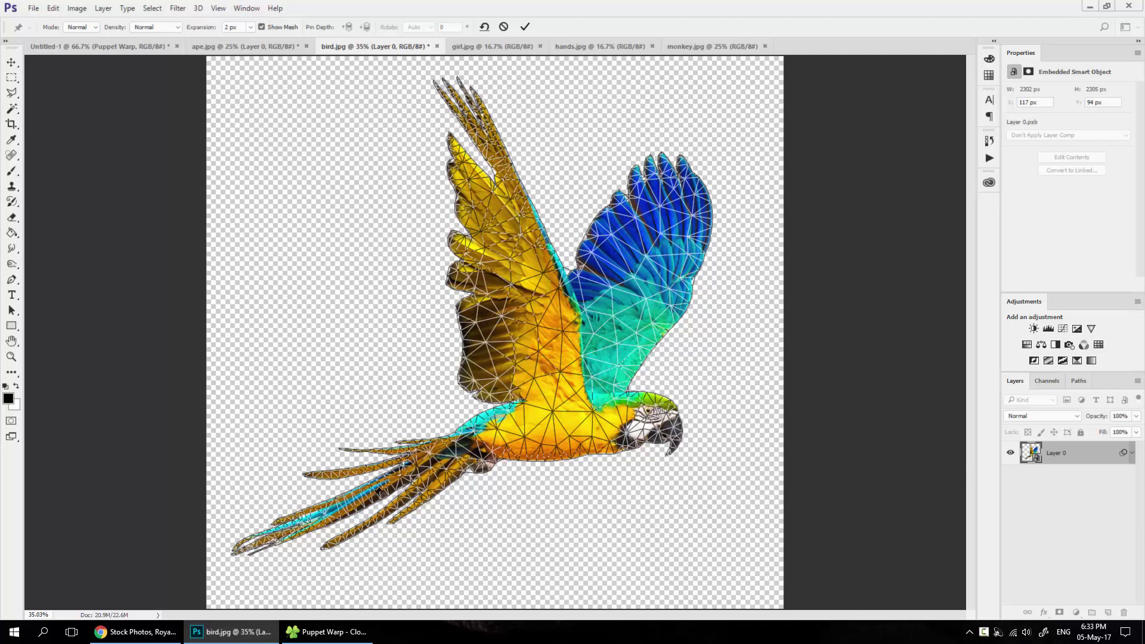
{"action": "left_click", "coordinate": [473, 442]}
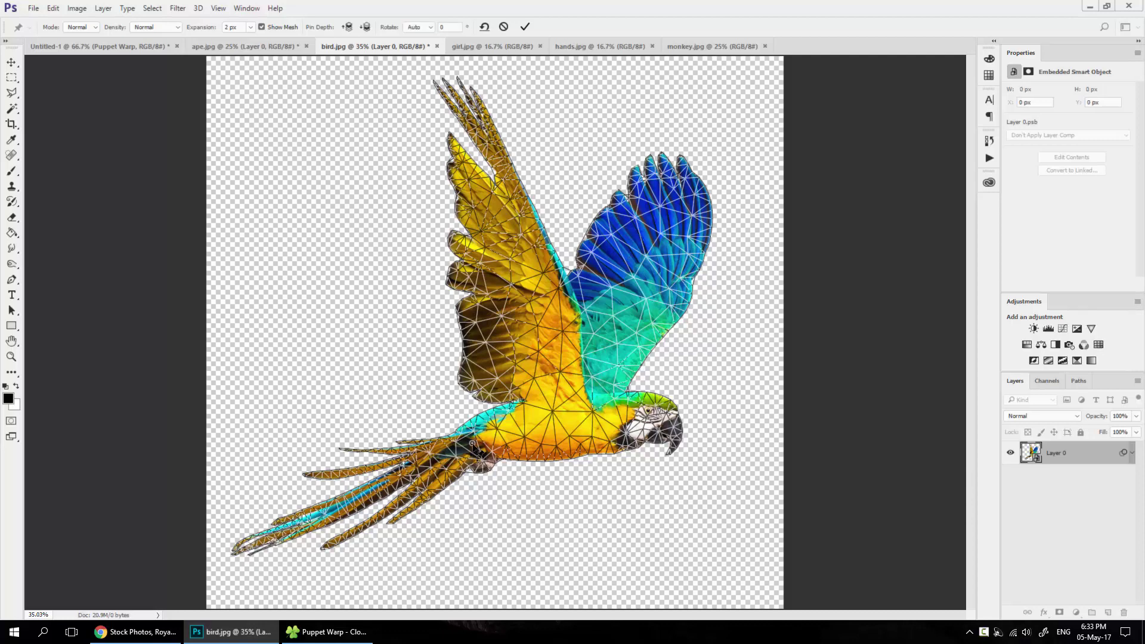
{"action": "left_click_drag", "start_coordinate": [475, 446], "coordinate": [485, 417]}
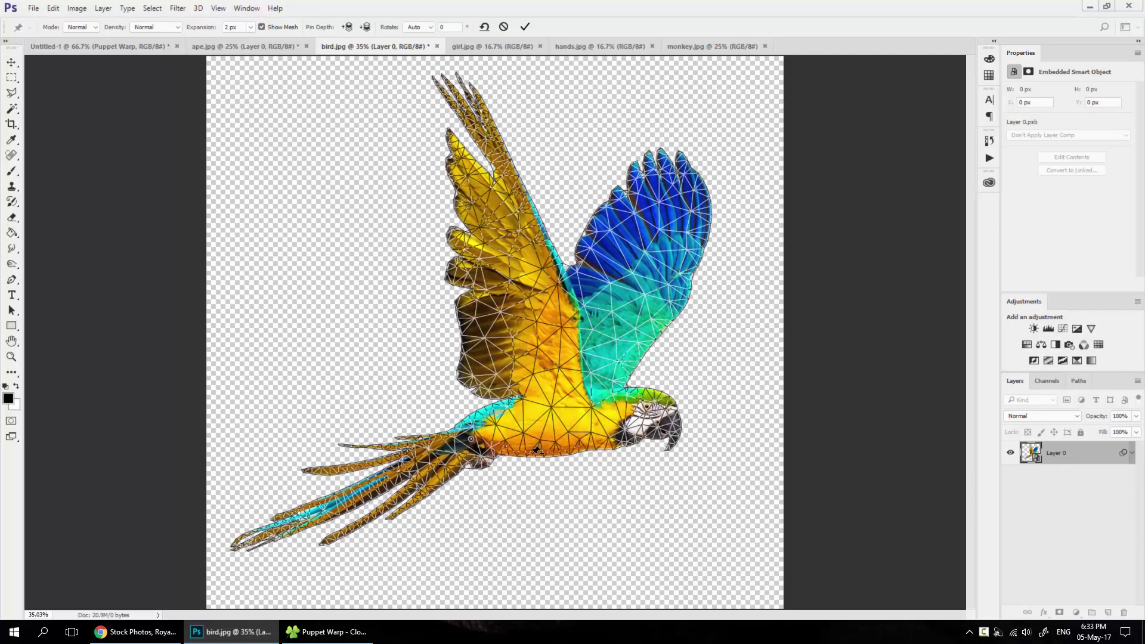
{"action": "left_click_drag", "start_coordinate": [310, 515], "coordinate": [310, 515]}
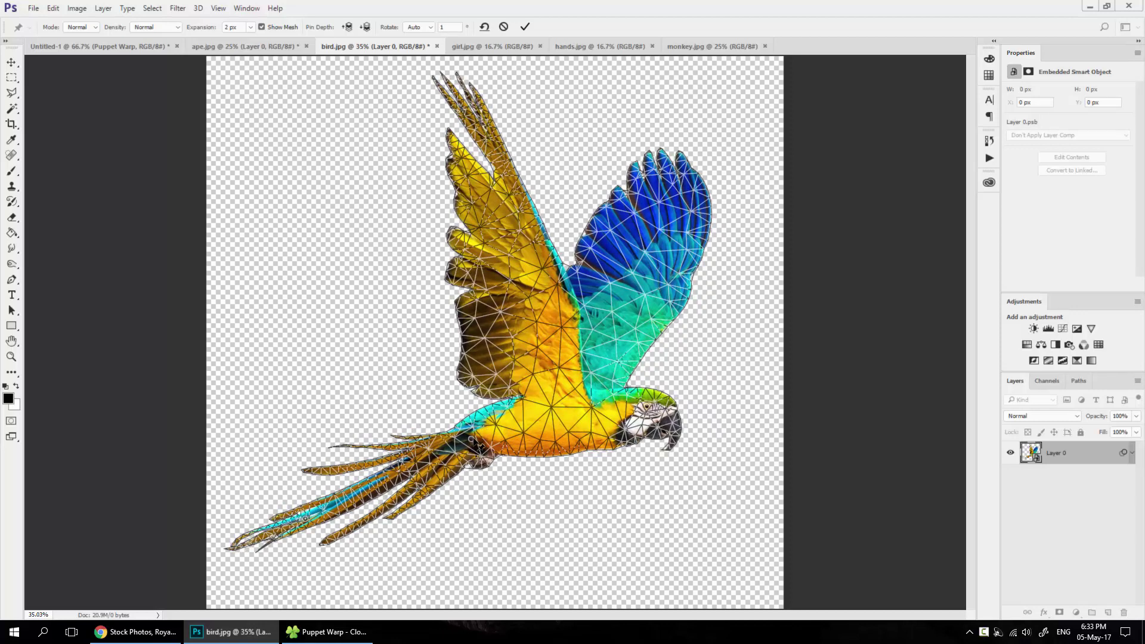
{"action": "mouse_move", "coordinate": [304, 518]}
{"action": "left_mouse_down"}
{"action": "mouse_move", "coordinate": [315, 506]}
{"action": "mouse_move", "coordinate": [391, 493]}
{"action": "left_mouse_up"}
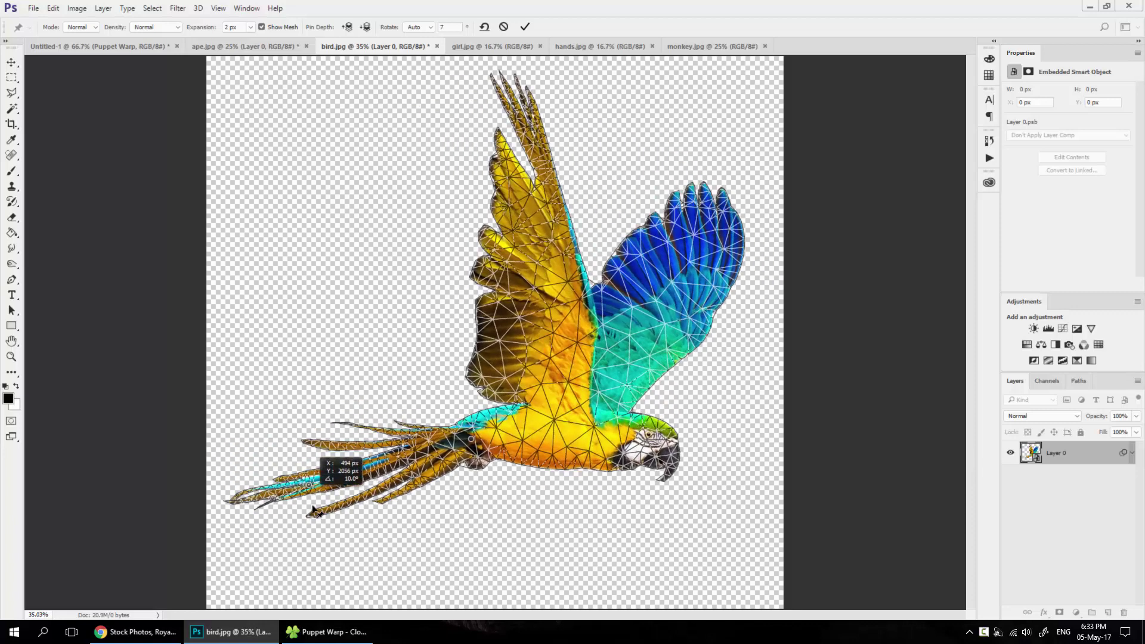
{"action": "left_click", "coordinate": [588, 416]}
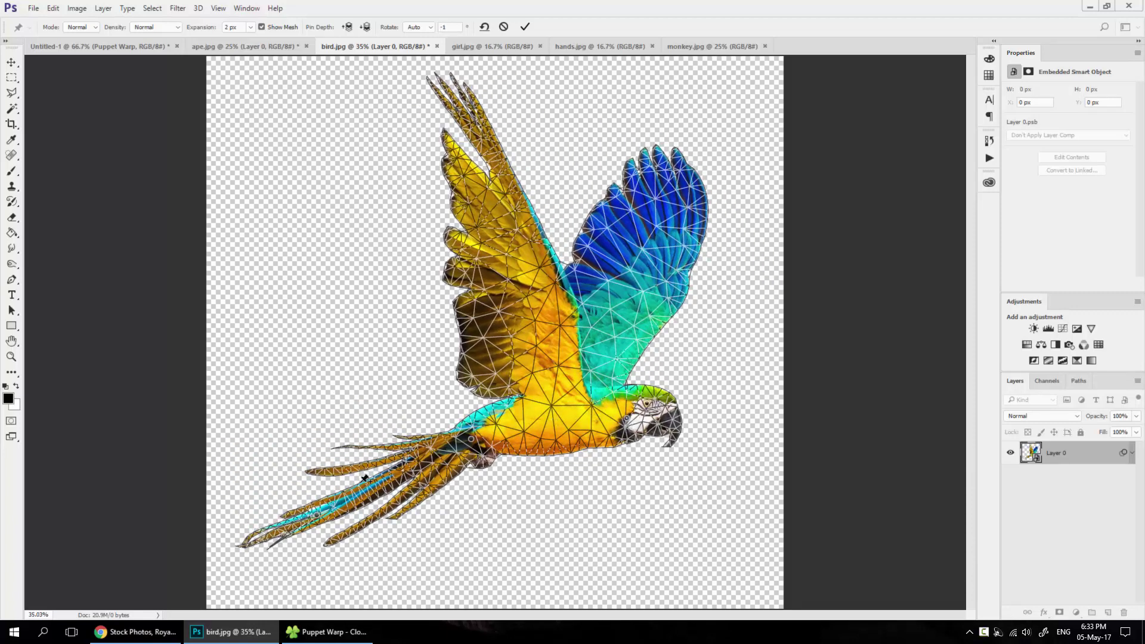
{"action": "mouse_move", "coordinate": [317, 516]}
{"action": "left_mouse_down"}
{"action": "mouse_move", "coordinate": [327, 508]}
{"action": "mouse_move", "coordinate": [298, 414]}
{"action": "mouse_move", "coordinate": [315, 515]}
{"action": "left_mouse_up"}
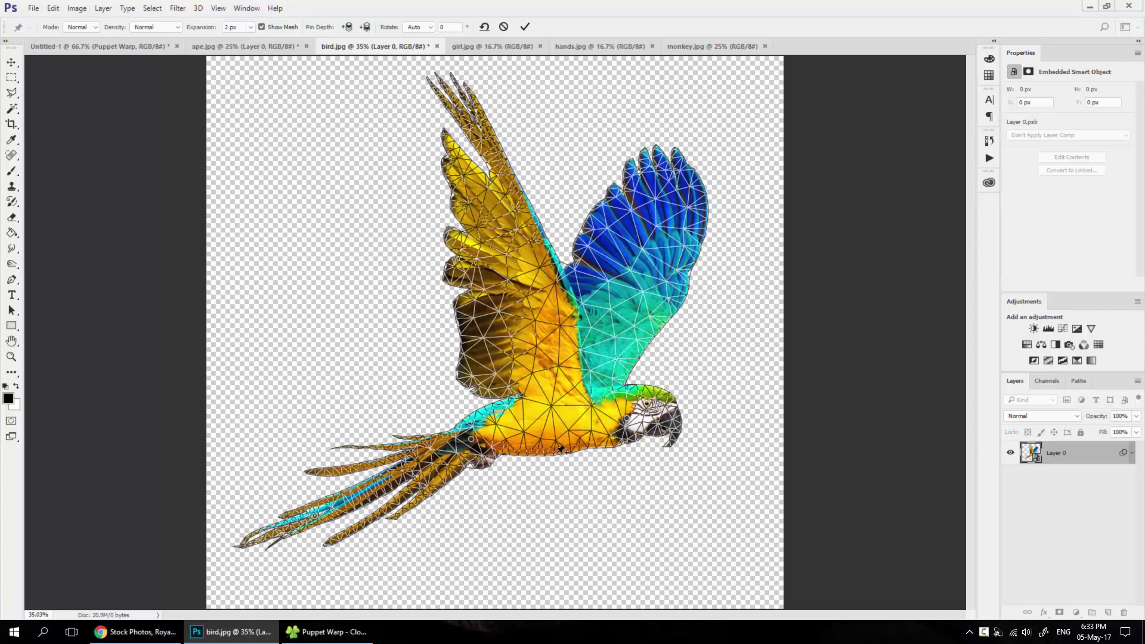
{"action": "left_click", "coordinate": [530, 445]}
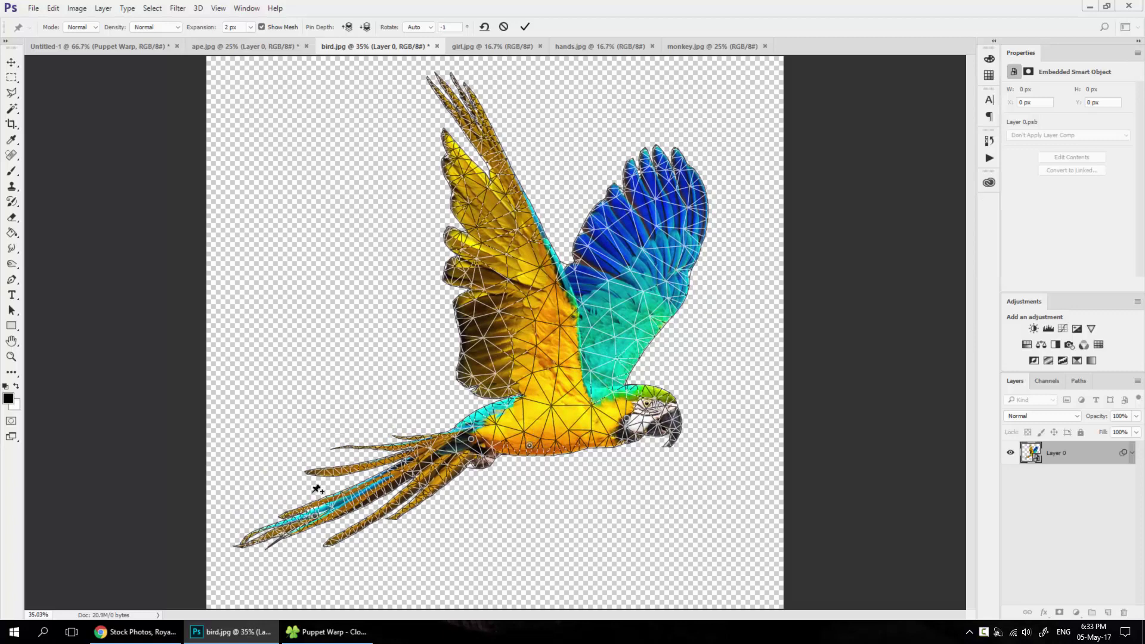
{"action": "mouse_move", "coordinate": [317, 512]}
{"action": "left_mouse_down"}
{"action": "mouse_move", "coordinate": [300, 513]}
{"action": "mouse_move", "coordinate": [301, 412]}
{"action": "mouse_move", "coordinate": [304, 539]}
{"action": "left_mouse_up"}
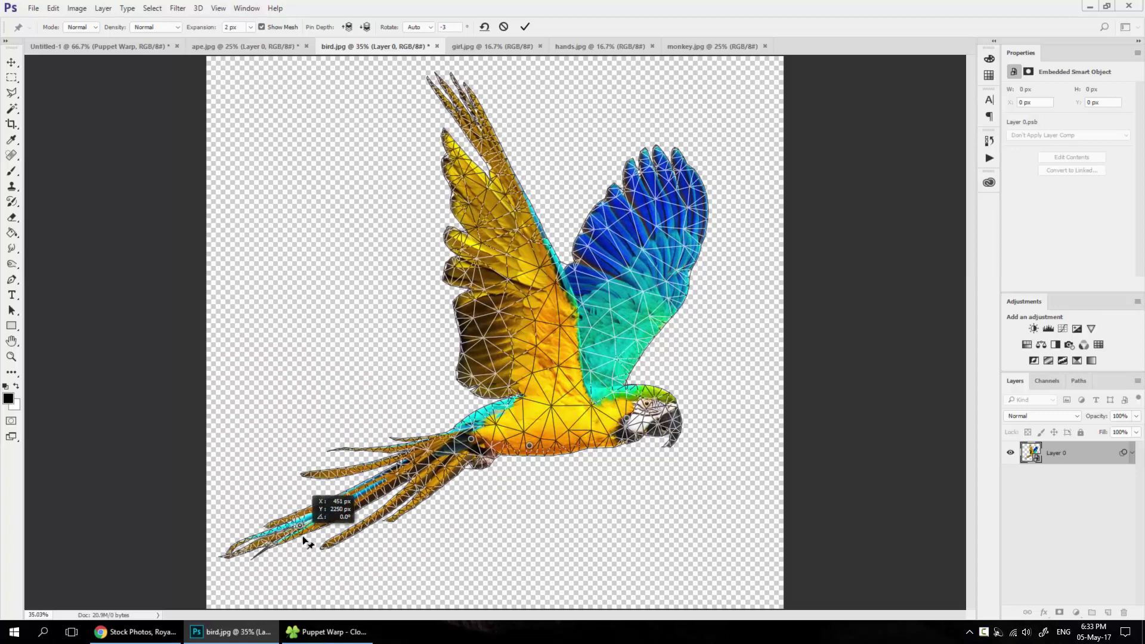
Step: Pin the yellow wing tip, sweep the tail upward, and reposition both wings and the head
{"action": "left_click", "coordinate": [453, 152]}
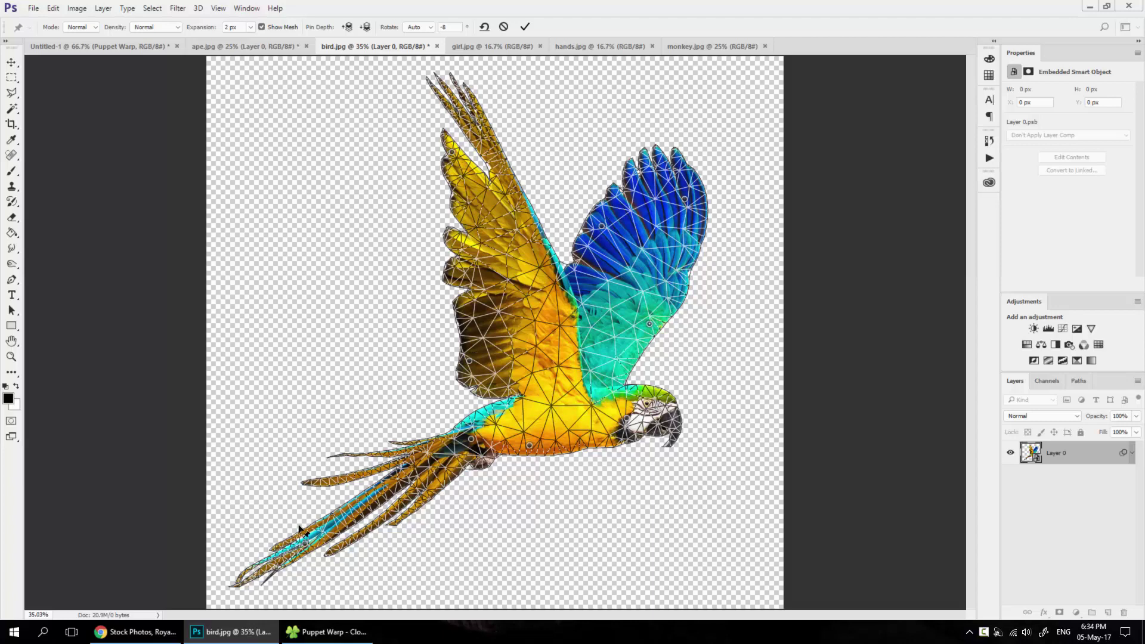
{"action": "mouse_move", "coordinate": [300, 529]}
{"action": "left_mouse_down"}
{"action": "mouse_move", "coordinate": [283, 413]}
{"action": "mouse_move", "coordinate": [294, 503]}
{"action": "mouse_move", "coordinate": [298, 417]}
{"action": "mouse_move", "coordinate": [292, 460]}
{"action": "left_mouse_up"}
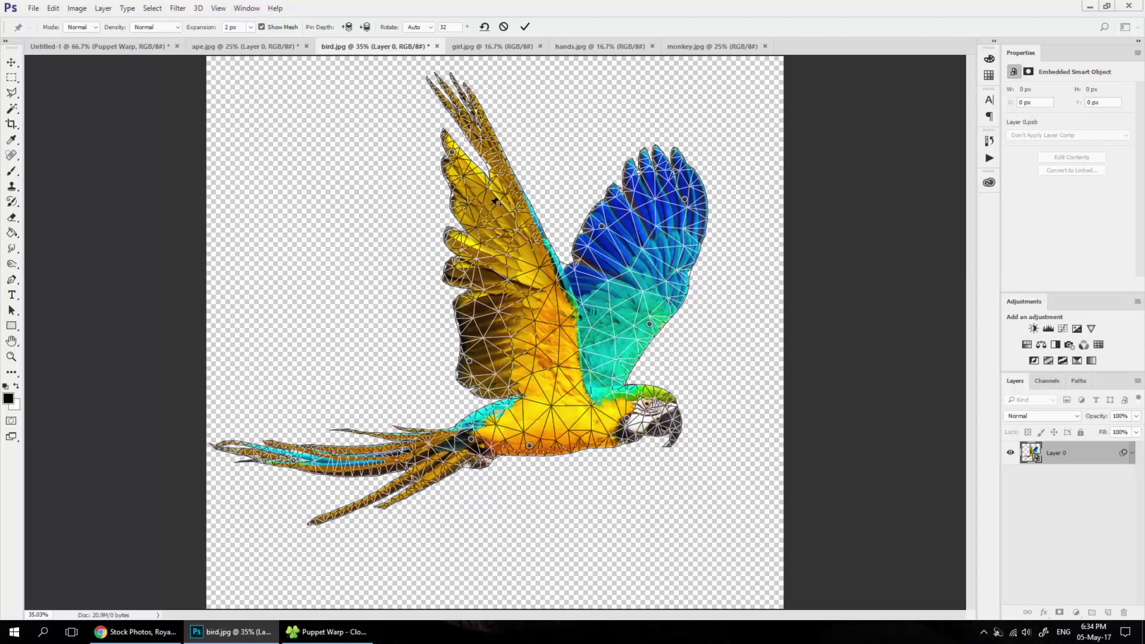
{"action": "mouse_move", "coordinate": [452, 156]}
{"action": "left_mouse_down"}
{"action": "mouse_move", "coordinate": [417, 247]}
{"action": "mouse_move", "coordinate": [415, 230]}
{"action": "mouse_move", "coordinate": [387, 208]}
{"action": "left_mouse_up"}
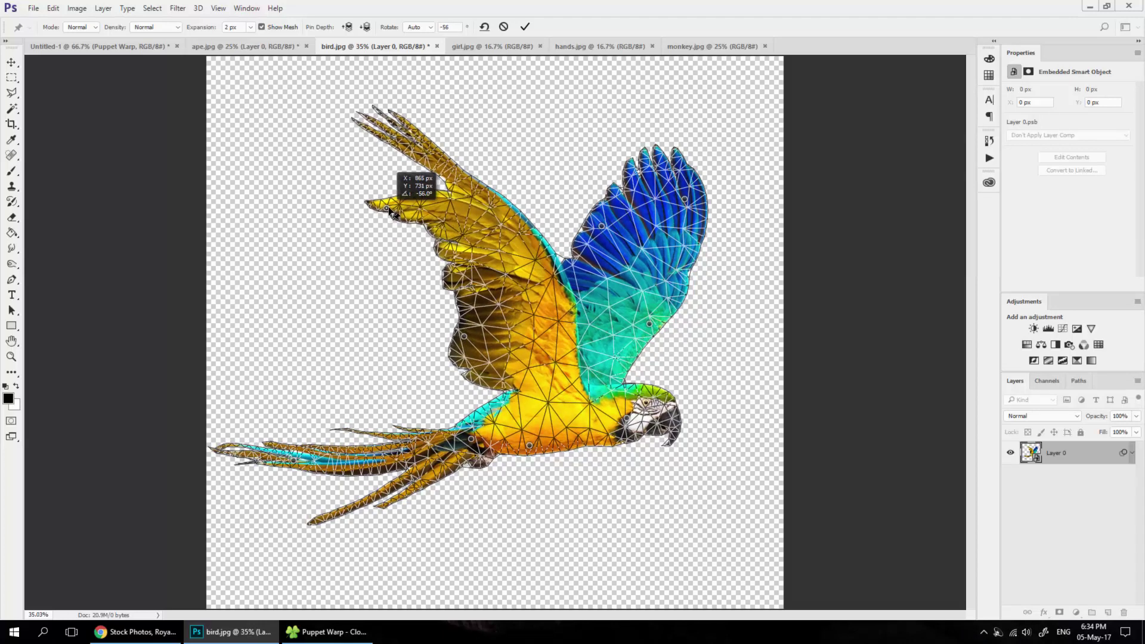
{"action": "left_click_drag", "start_coordinate": [601, 226], "coordinate": [633, 248]}
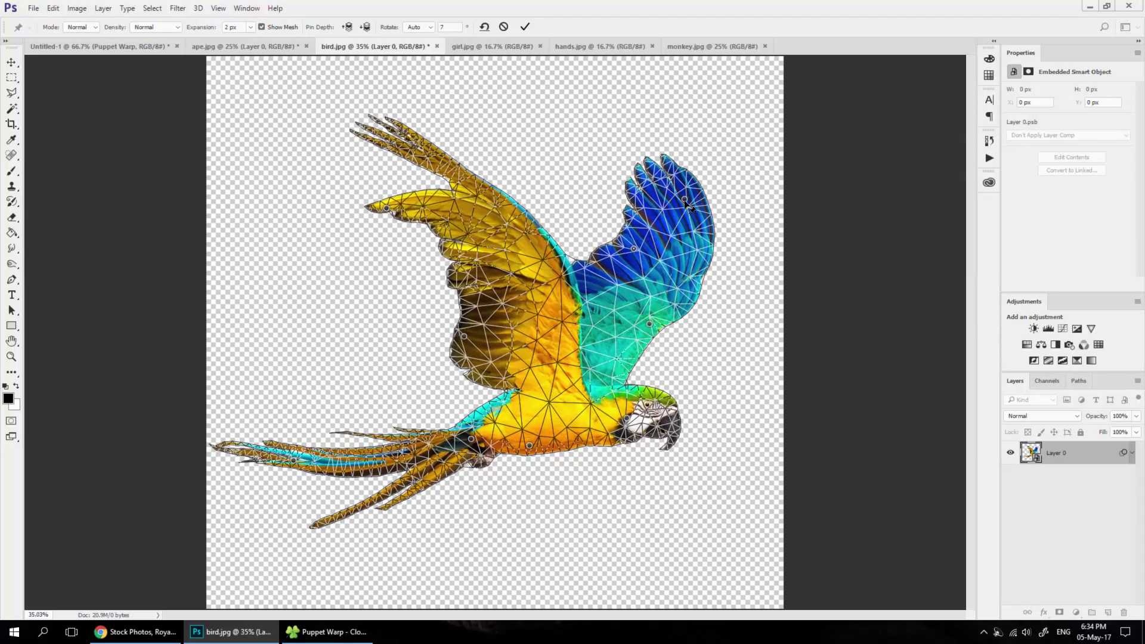
{"action": "left_click_drag", "start_coordinate": [686, 203], "coordinate": [688, 201]}
{"action": "left_click_drag", "start_coordinate": [630, 425], "coordinate": [630, 412]}
Step: Refine the pose: lift the belly and tail, adjust the head angle, and pull the blue wing into place
{"action": "left_click", "coordinate": [530, 446]}
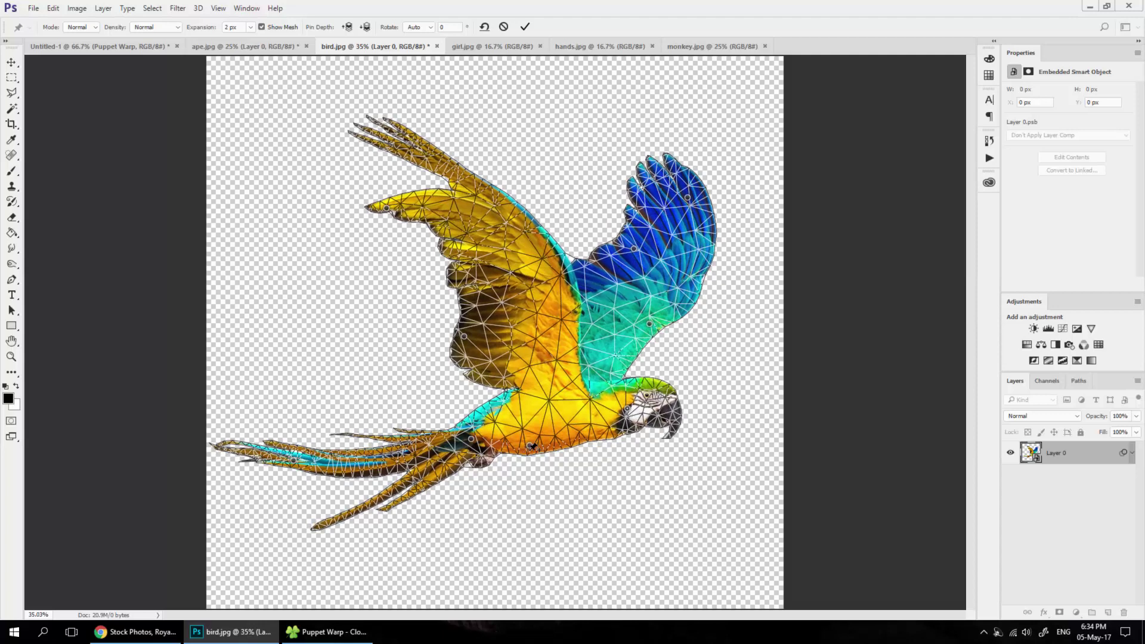
{"action": "left_click_drag", "start_coordinate": [531, 452], "coordinate": [530, 457]}
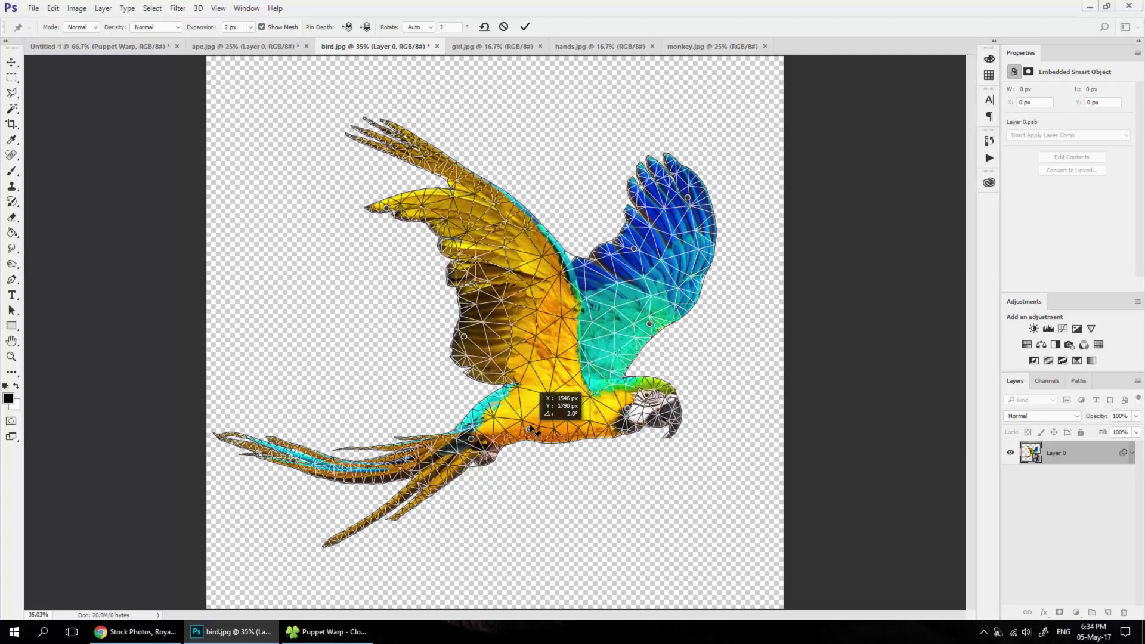
{"action": "mouse_move", "coordinate": [530, 448]}
{"action": "left_mouse_down"}
{"action": "mouse_move", "coordinate": [529, 422]}
{"action": "mouse_move", "coordinate": [507, 403]}
{"action": "left_mouse_up"}
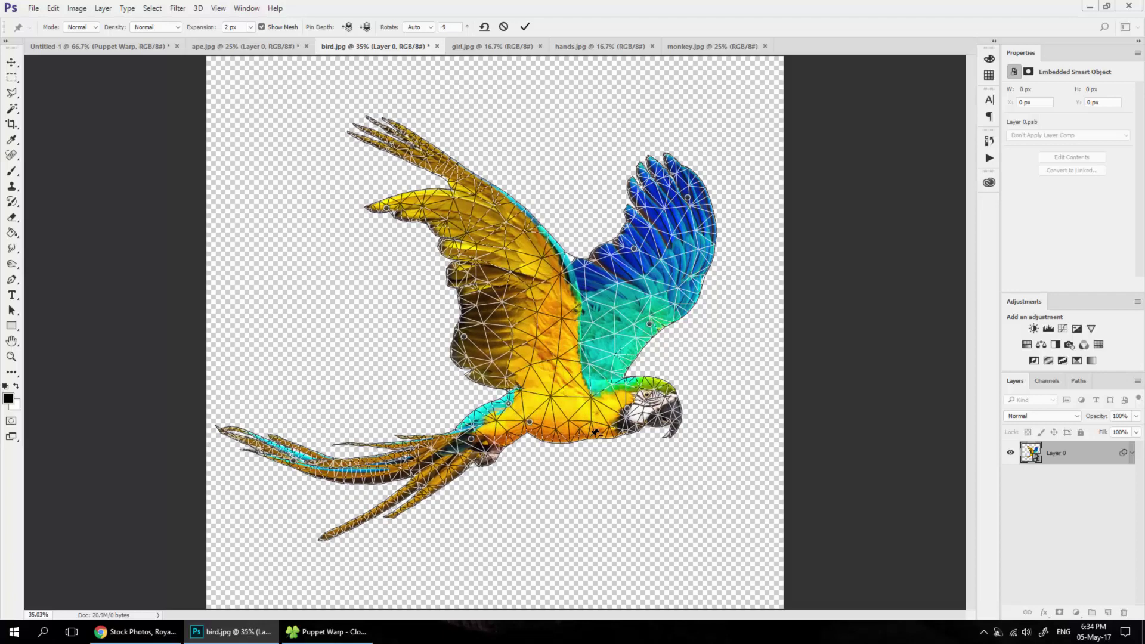
{"action": "mouse_move", "coordinate": [590, 429]}
{"action": "left_mouse_down"}
{"action": "mouse_move", "coordinate": [588, 418]}
{"action": "mouse_move", "coordinate": [558, 416]}
{"action": "left_mouse_up"}
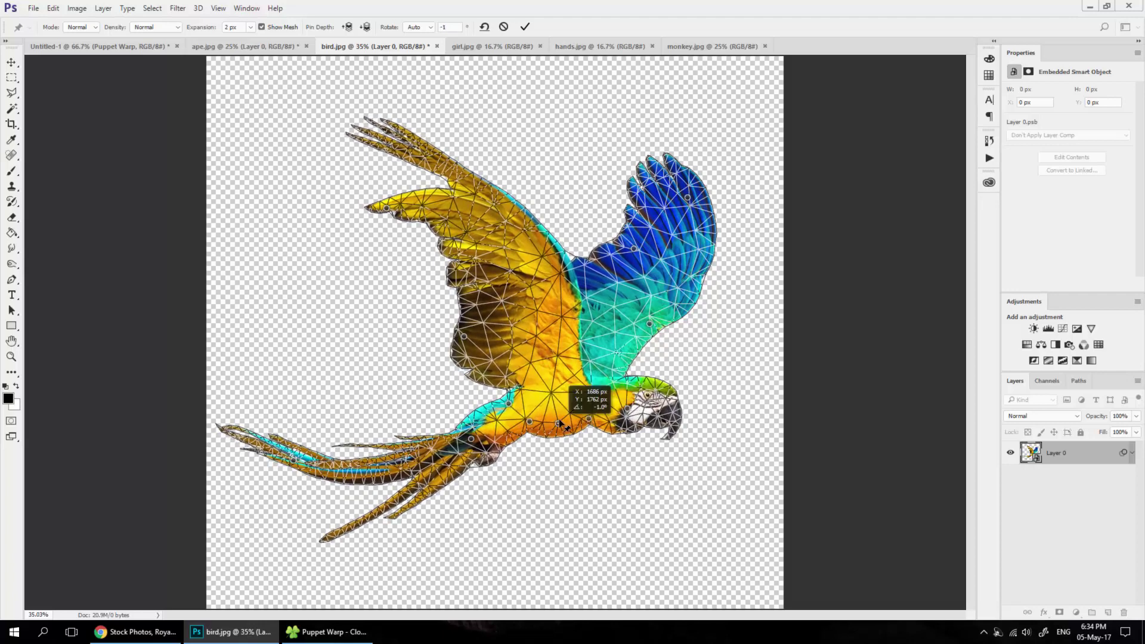
{"action": "left_click_drag", "start_coordinate": [630, 408], "coordinate": [628, 407]}
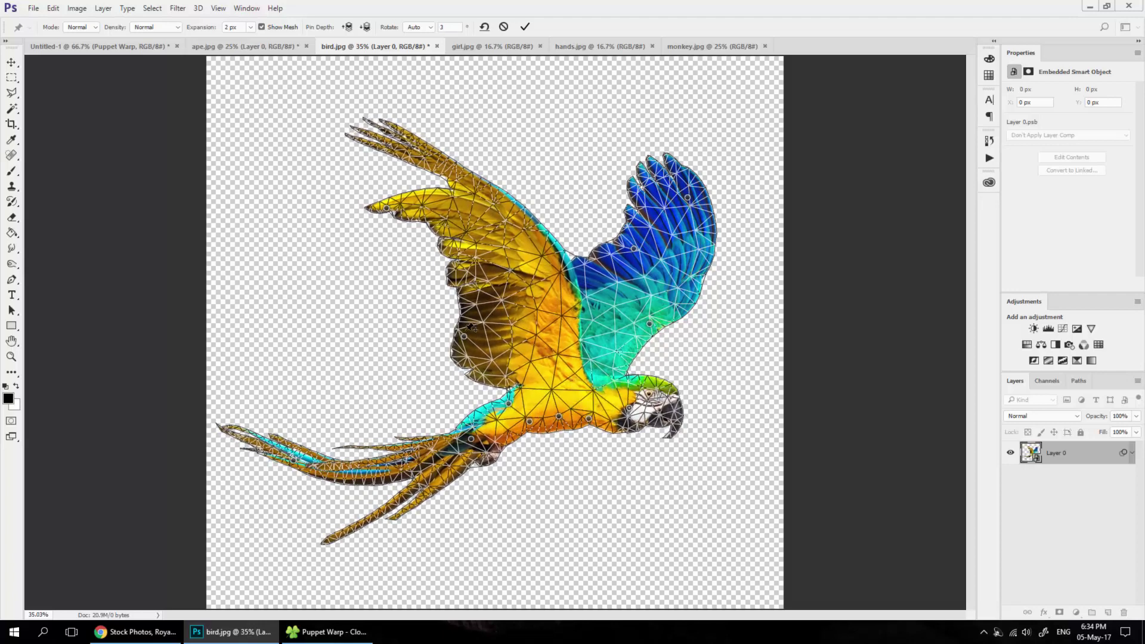
{"action": "left_click_drag", "start_coordinate": [464, 338], "coordinate": [523, 302]}
{"action": "left_click_drag", "start_coordinate": [633, 249], "coordinate": [623, 292]}
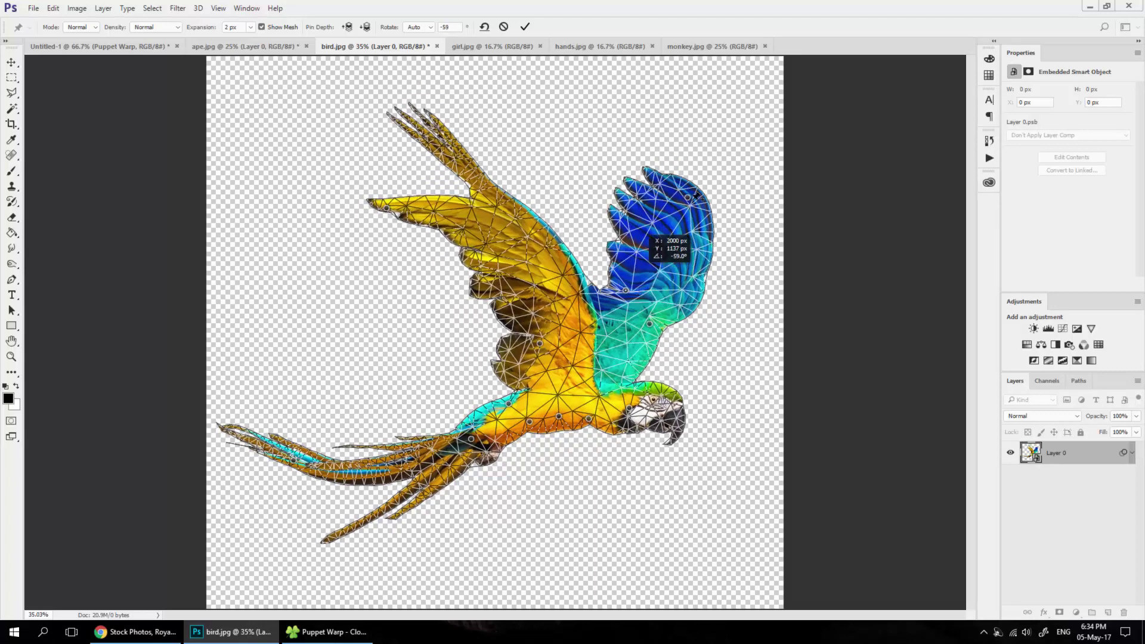
Step: Commit the parrot's Puppet Warp, switch to girl.jpg and Magic Wand her white background
{"action": "left_click", "coordinate": [525, 26]}
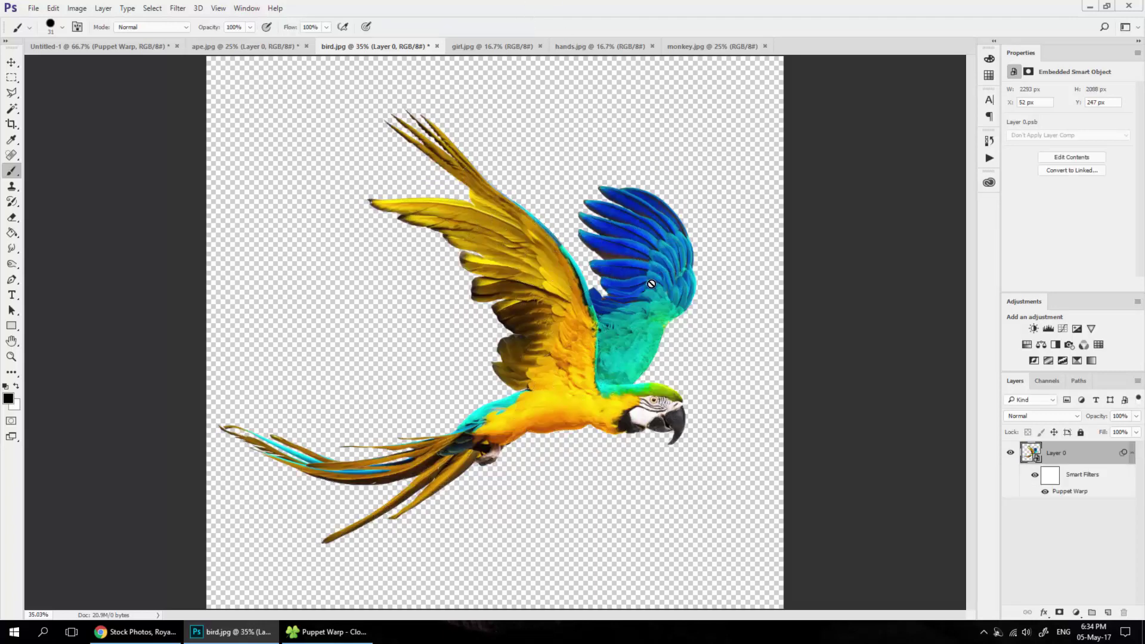
{"action": "left_click", "coordinate": [504, 47]}
{"action": "key", "text": "w"}
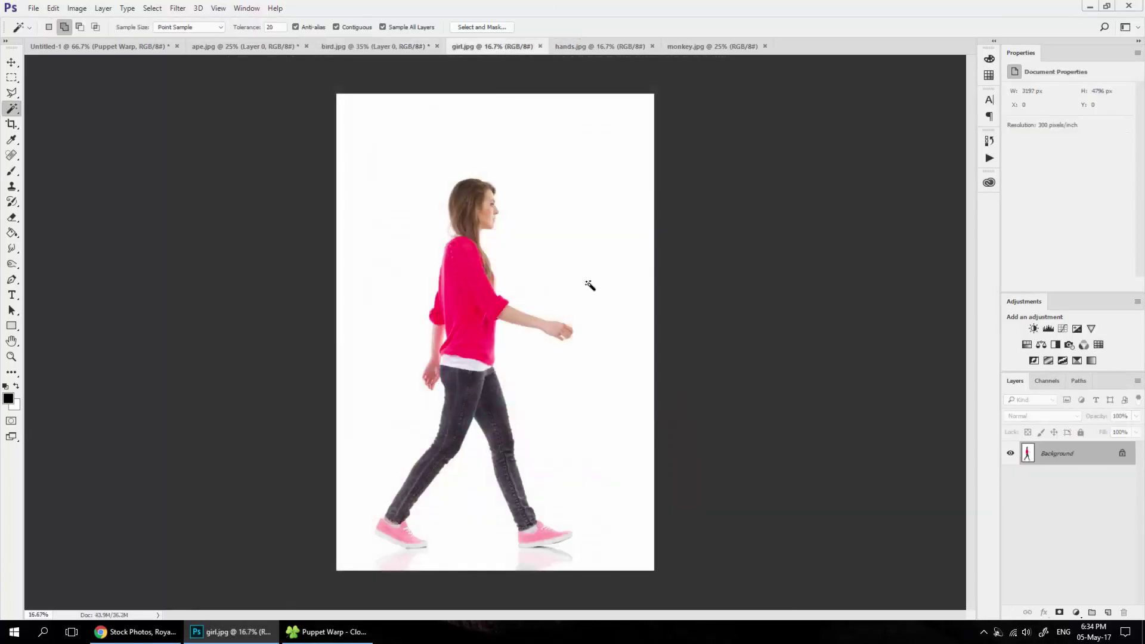
{"action": "left_click", "coordinate": [589, 283]}
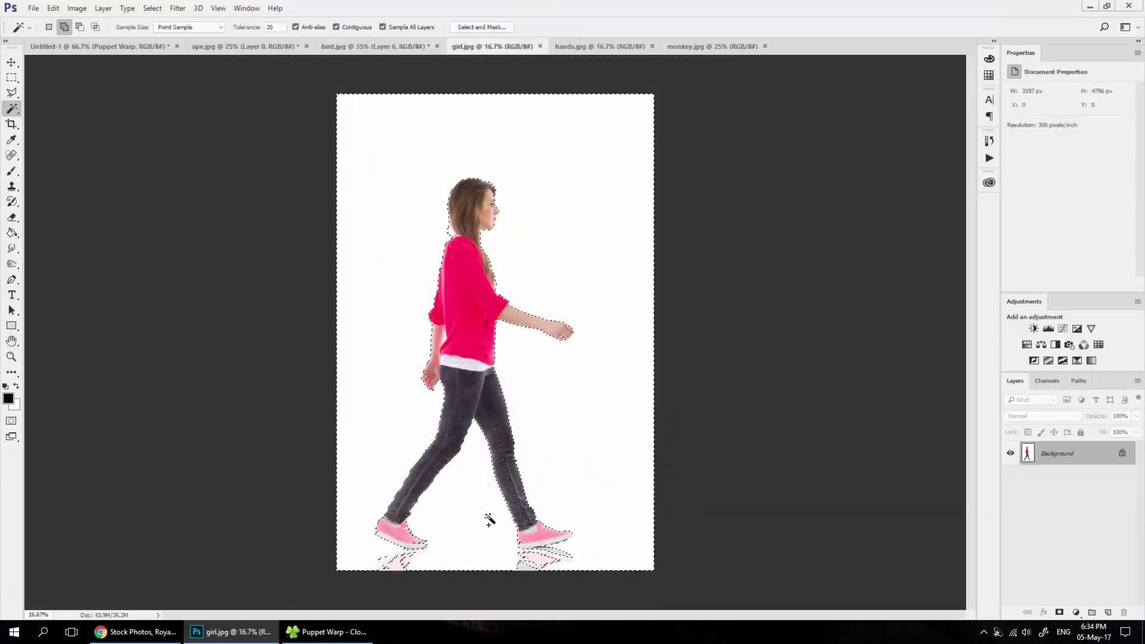
Step: Clear the selection, zoom in to inspect the girl's feet, then fit the image on screen
{"action": "key", "text": "ctrl+d"}
{"action": "key", "text": "z"}
{"action": "left_click_drag", "start_coordinate": [333, 473], "coordinate": [528, 554]}
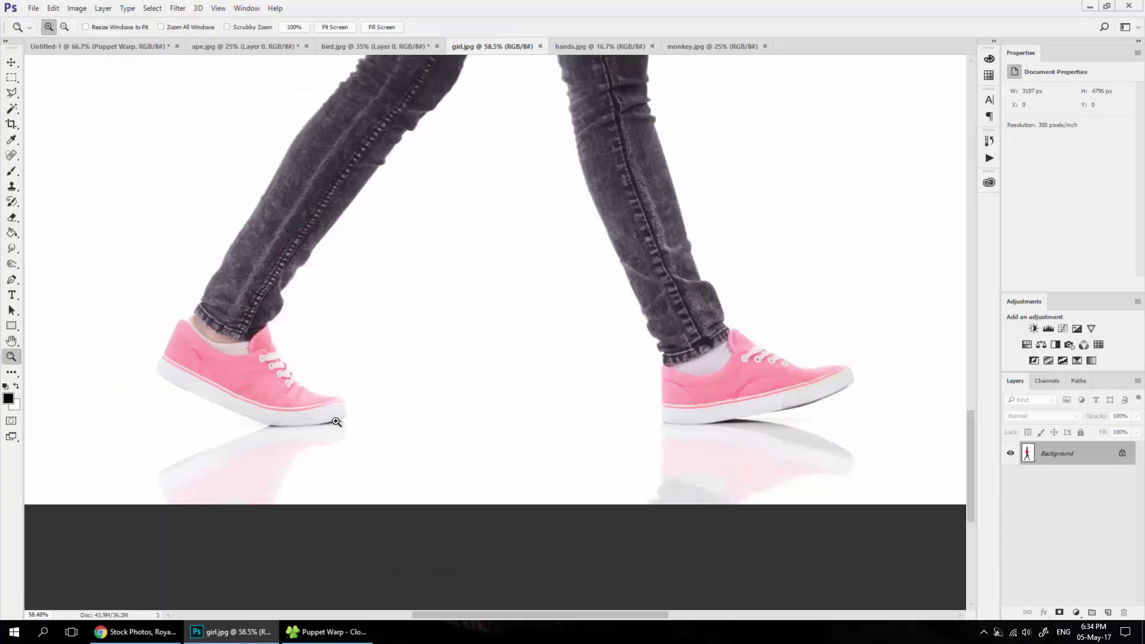
{"action": "right_click", "coordinate": [542, 386]}
{"action": "left_click", "coordinate": [557, 392]}
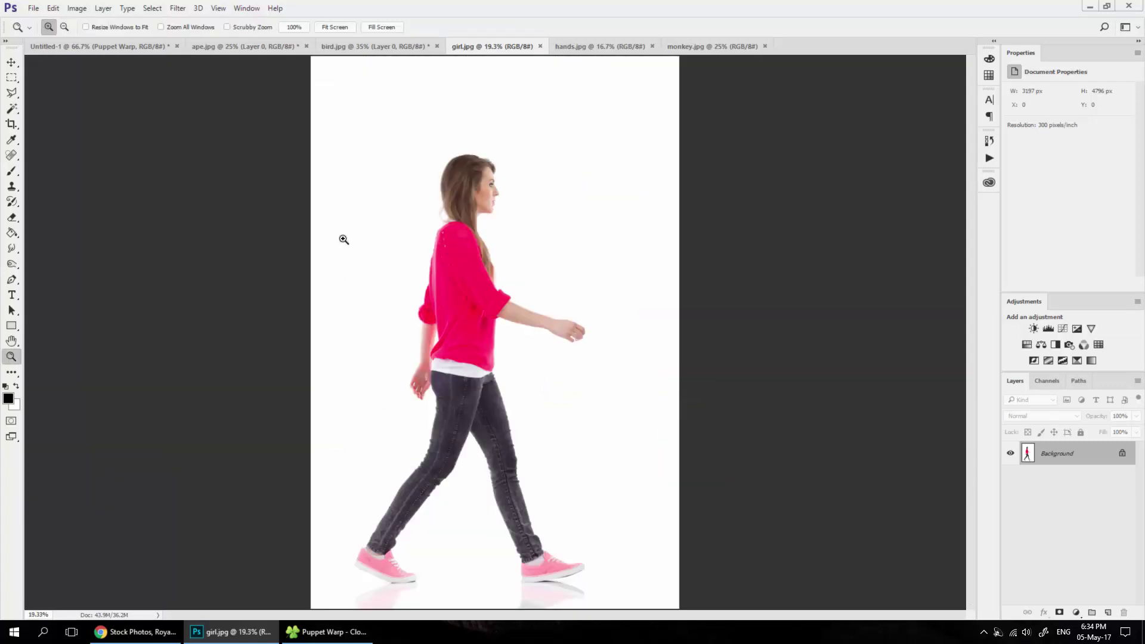
Step: Reselect the white background with the Magic Wand and subtract the shoe reflections with Quick Selection
{"action": "right_click", "coordinate": [12, 109]}
{"action": "left_click", "coordinate": [44, 124]}
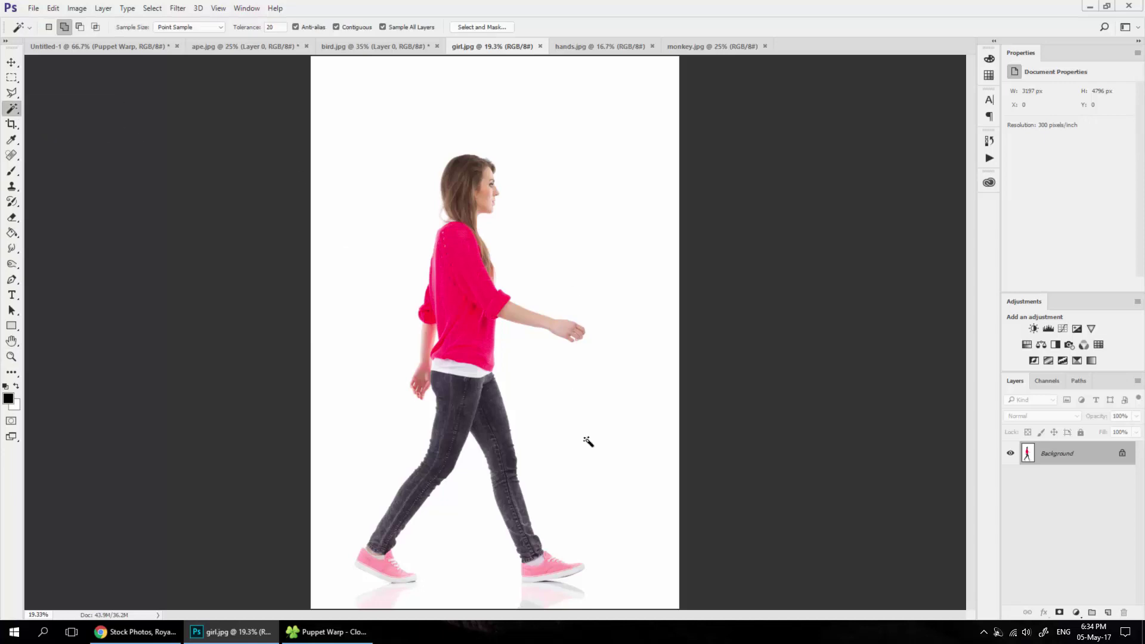
{"action": "left_click", "coordinate": [587, 441]}
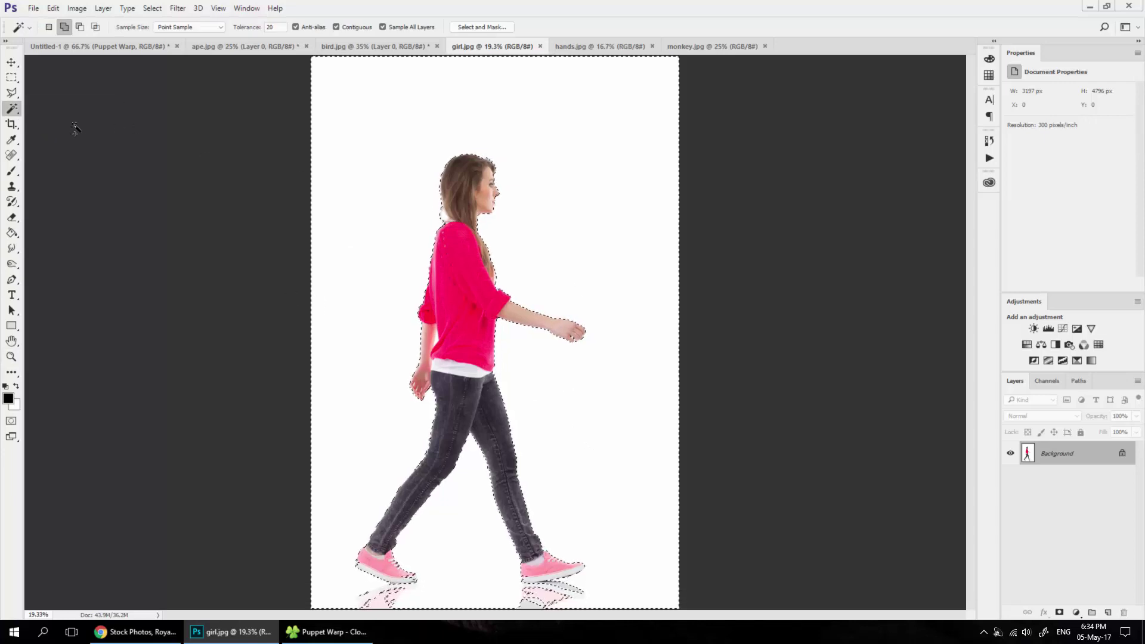
{"action": "right_click", "coordinate": [11, 109]}
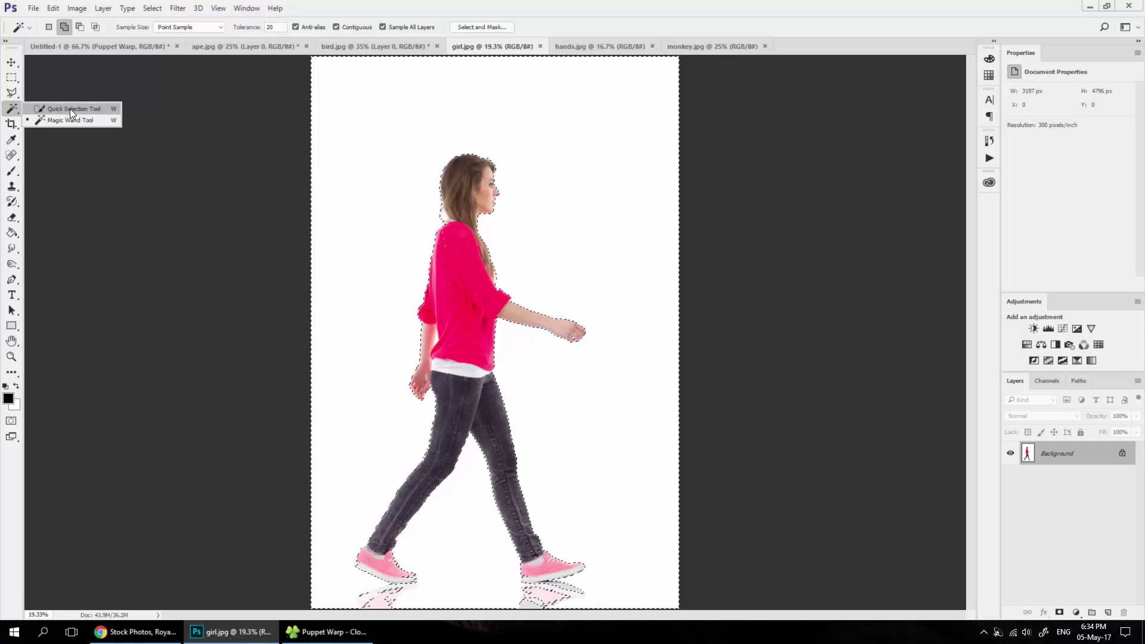
{"action": "left_click", "coordinate": [91, 110]}
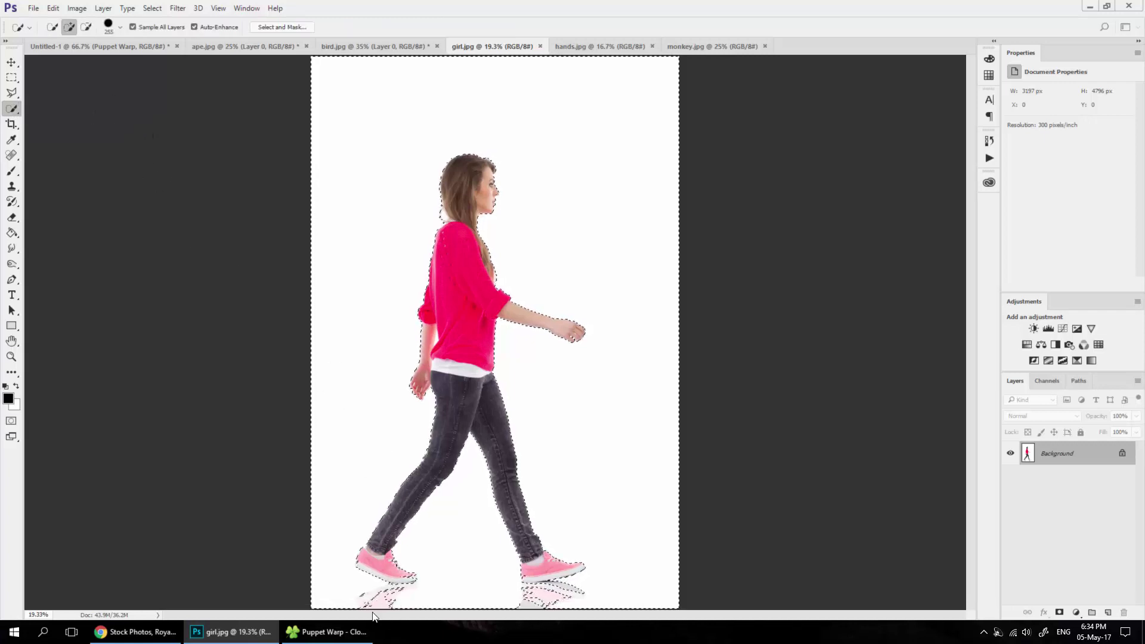
{"action": "mouse_move", "coordinate": [373, 615]}
{"action": "left_mouse_down"}
{"action": "mouse_move", "coordinate": [371, 592]}
{"action": "mouse_move", "coordinate": [570, 597]}
{"action": "left_mouse_up"}
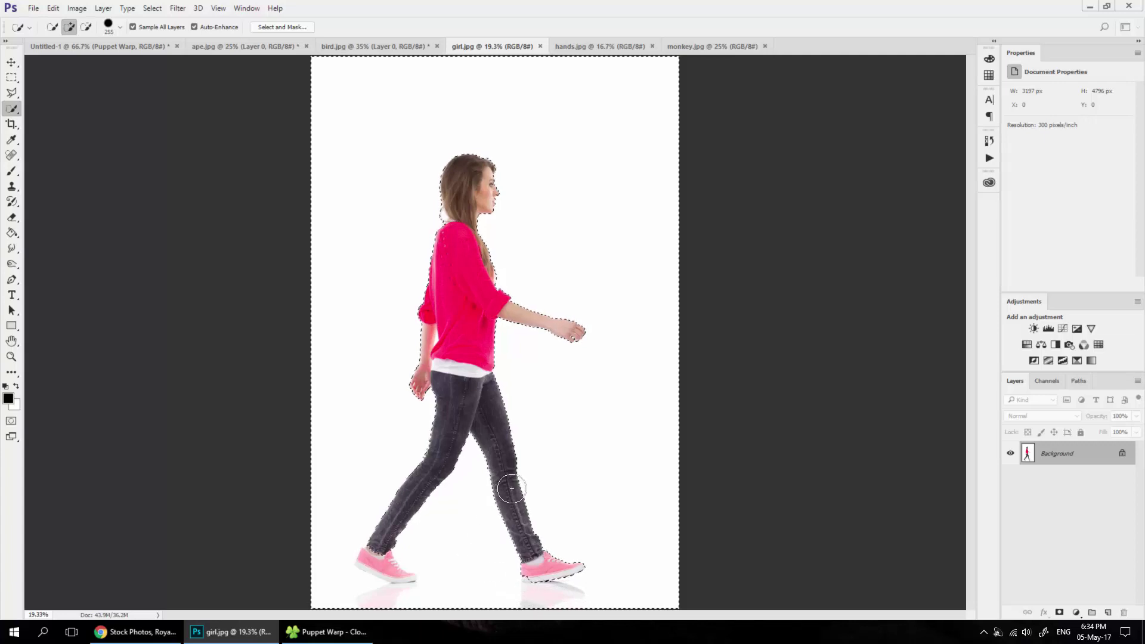
Step: Zoom on the back shoe and add it to the selection with a smaller Quick Selection brush
{"action": "key", "text": "q"}
{"action": "key", "text": "z"}
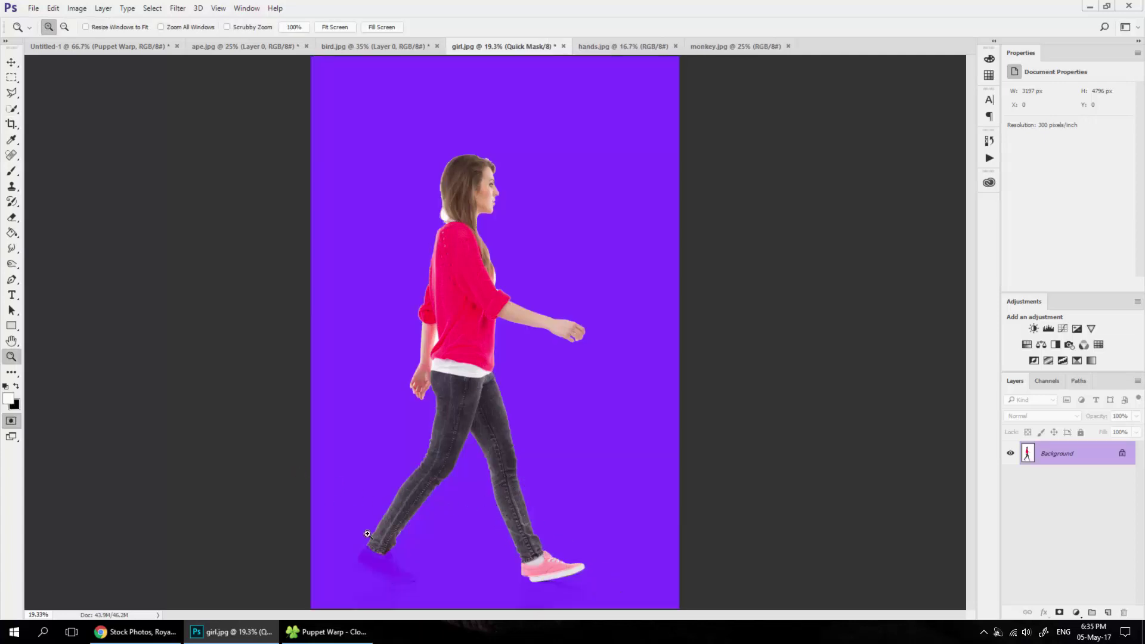
{"action": "left_click_drag", "start_coordinate": [370, 536], "coordinate": [448, 357]}
{"action": "key", "text": "q"}
{"action": "key", "text": "w"}
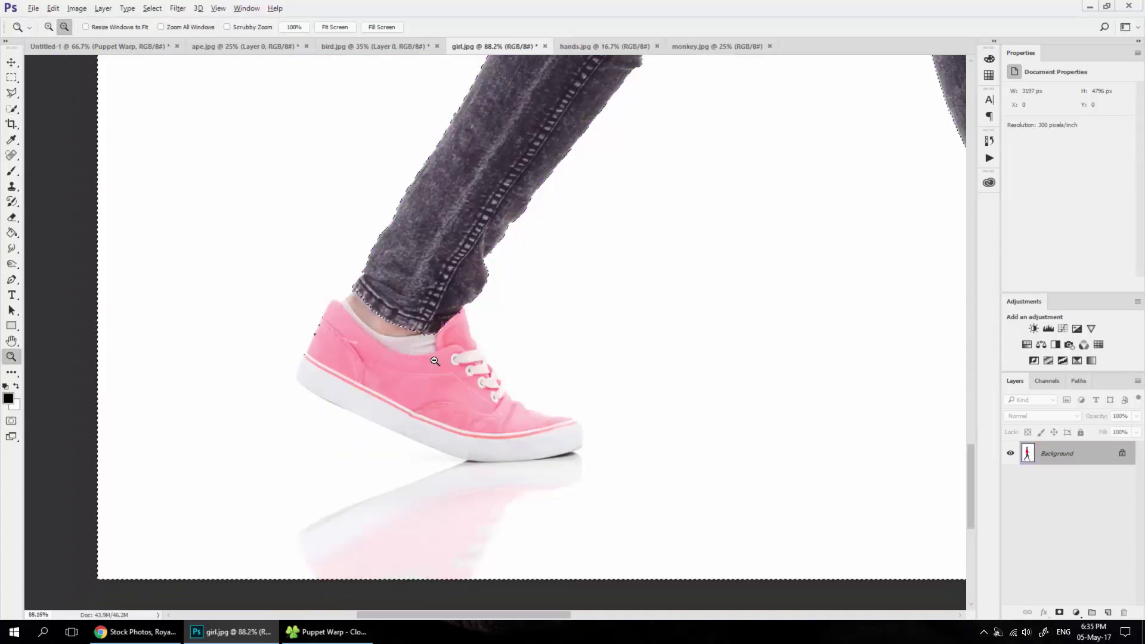
{"action": "left_click_drag", "start_coordinate": [388, 353], "coordinate": [379, 307]}
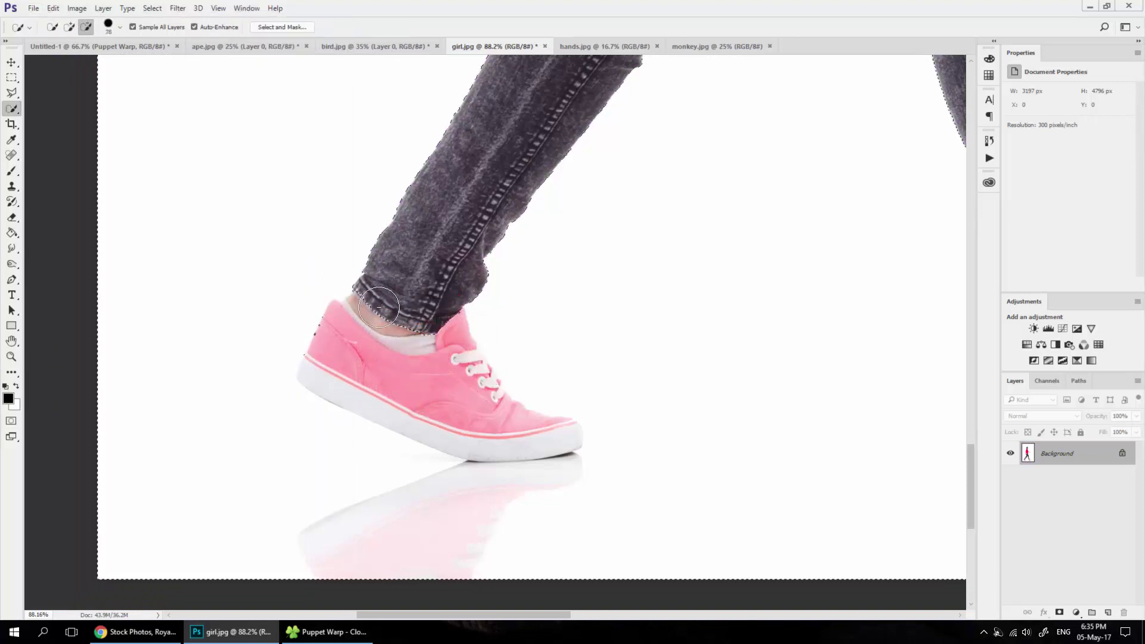
{"action": "left_click_drag", "start_coordinate": [362, 371], "coordinate": [512, 428]}
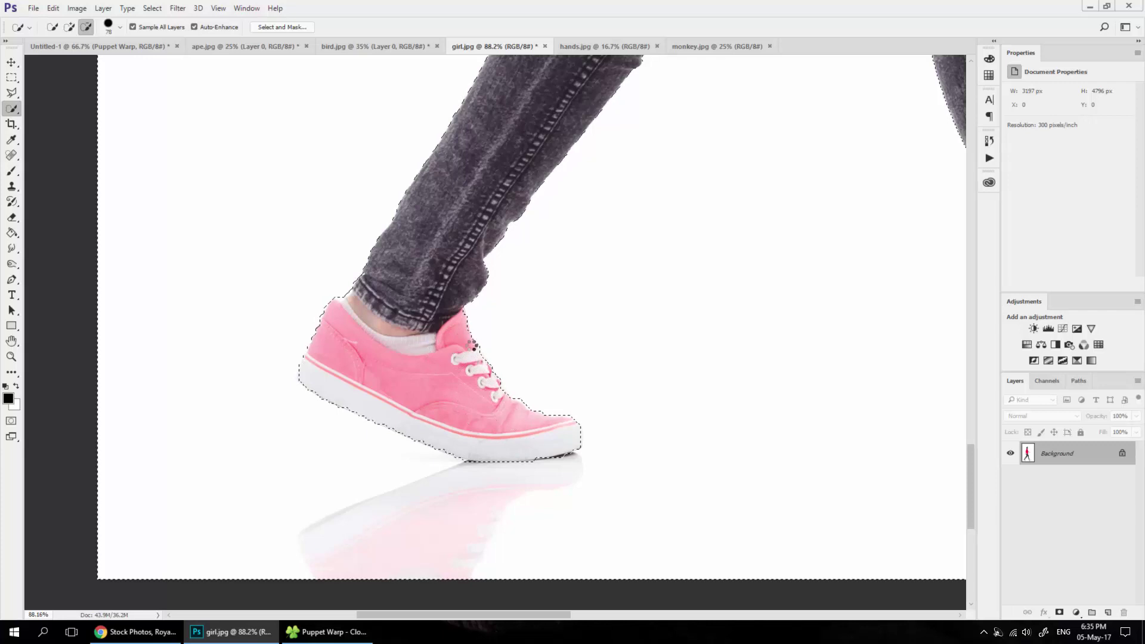
{"action": "key", "text": "ctrl+0"}
Step: In Quick Mask, zoom on the front pink shoe and brush its sole's left edge into the selection
{"action": "key", "text": "z"}
{"action": "key", "text": "q"}
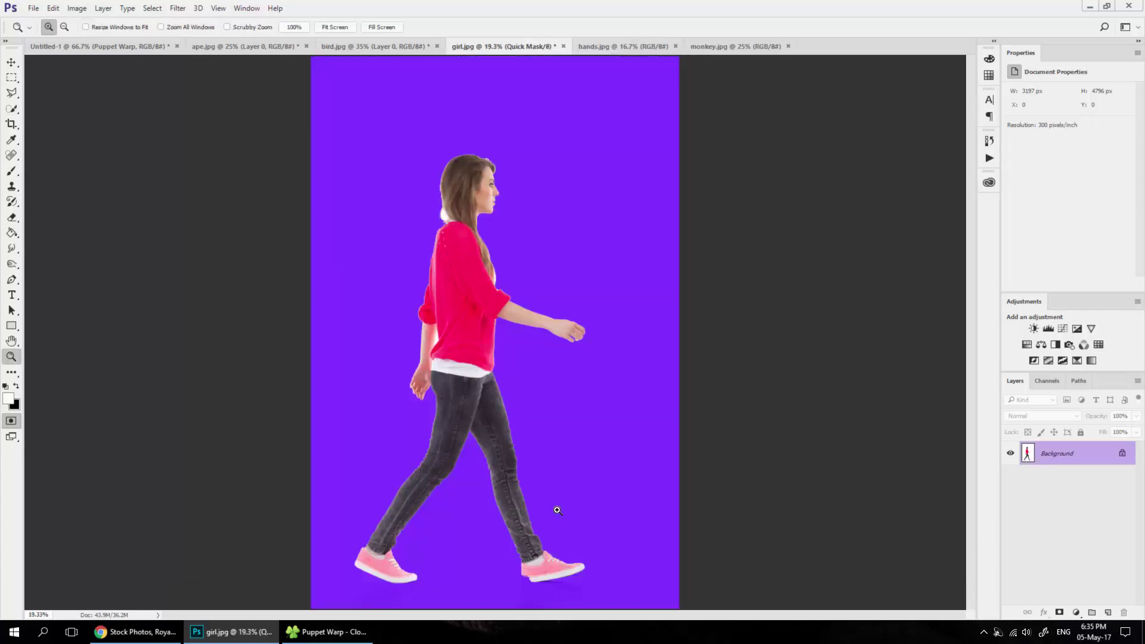
{"action": "left_click_drag", "start_coordinate": [568, 559], "coordinate": [498, 545]}
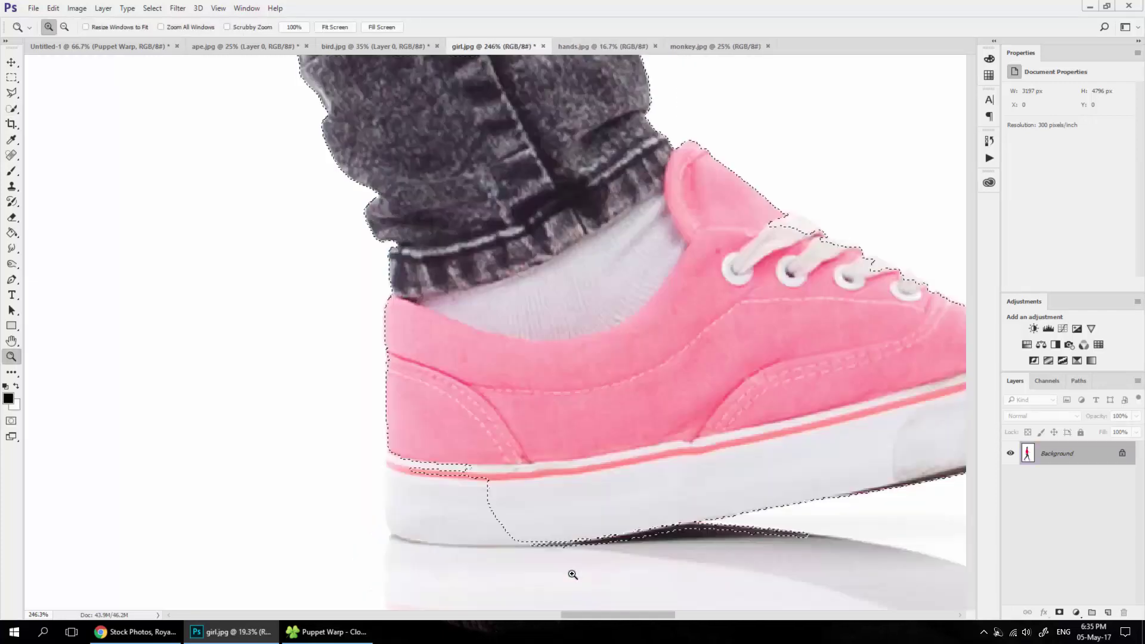
{"action": "key", "text": "b"}
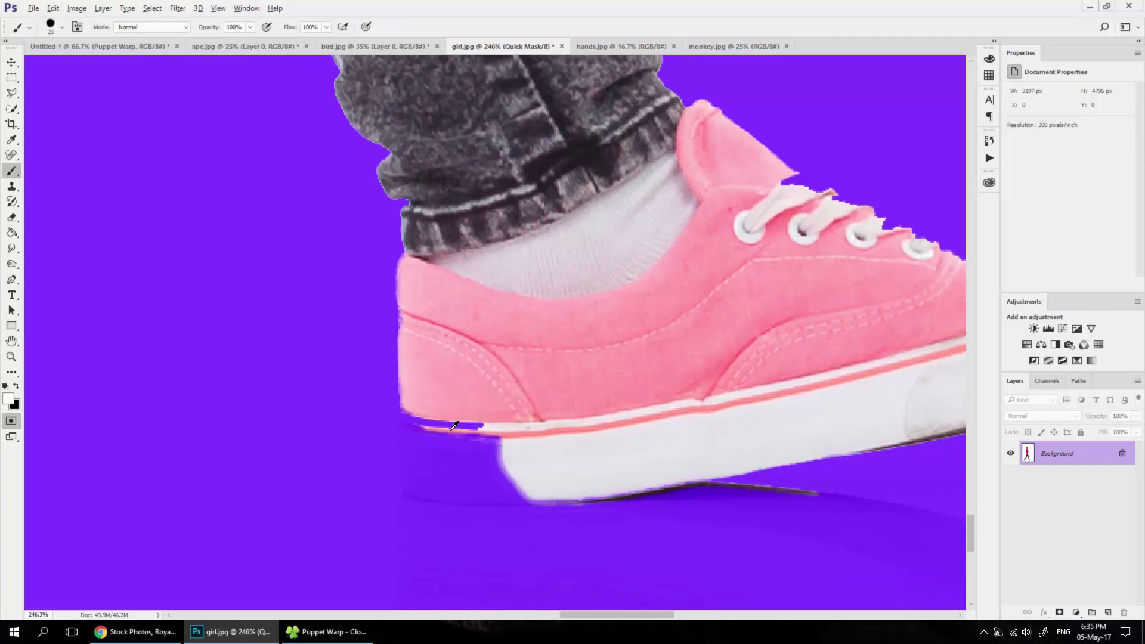
{"action": "scroll", "coordinate": [444, 415], "scroll_direction": "up", "scroll_amount": 1}
{"action": "scroll", "coordinate": [433, 363], "scroll_direction": "up", "scroll_amount": 1}
{"action": "scroll", "coordinate": [425, 325], "scroll_direction": "up", "scroll_amount": 1}
{"action": "mouse_move", "coordinate": [370, 268]}
{"action": "left_mouse_down"}
{"action": "mouse_move", "coordinate": [357, 294]}
{"action": "mouse_move", "coordinate": [365, 403]}
{"action": "mouse_move", "coordinate": [449, 439]}
{"action": "mouse_move", "coordinate": [618, 452]}
{"action": "mouse_move", "coordinate": [519, 411]}
{"action": "mouse_move", "coordinate": [480, 332]}
{"action": "mouse_move", "coordinate": [562, 344]}
{"action": "left_mouse_up"}
Step: Paint out the light strip beneath the front sole, then fit the whole image in view
{"action": "scroll", "coordinate": [537, 369], "scroll_direction": "down", "scroll_amount": 2}
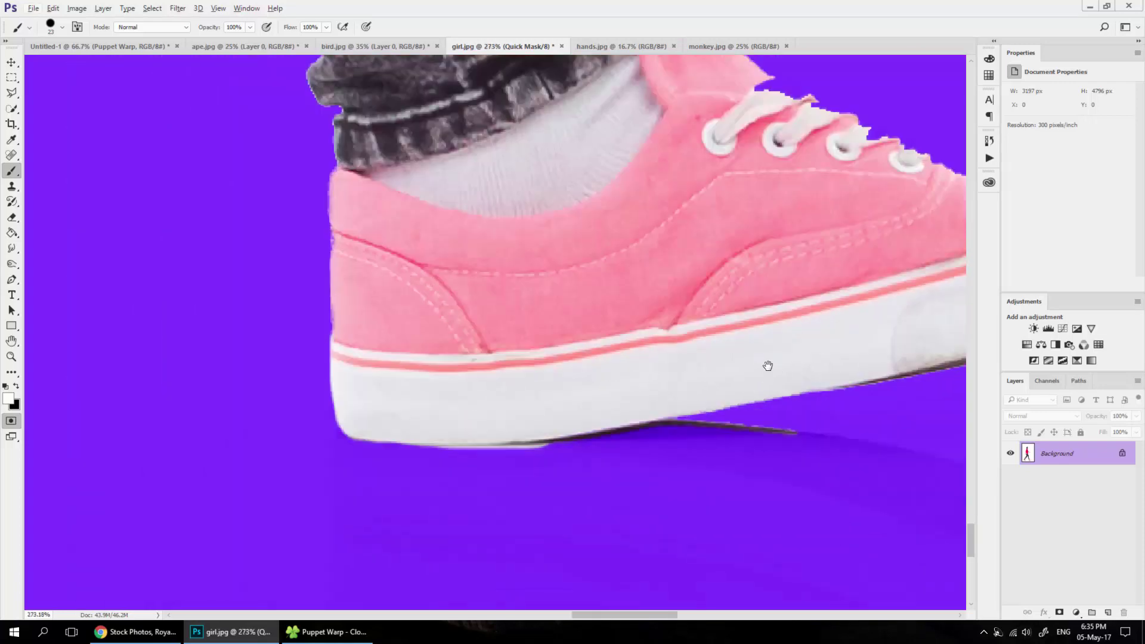
{"action": "left_click_drag", "start_coordinate": [767, 366], "coordinate": [701, 398]}
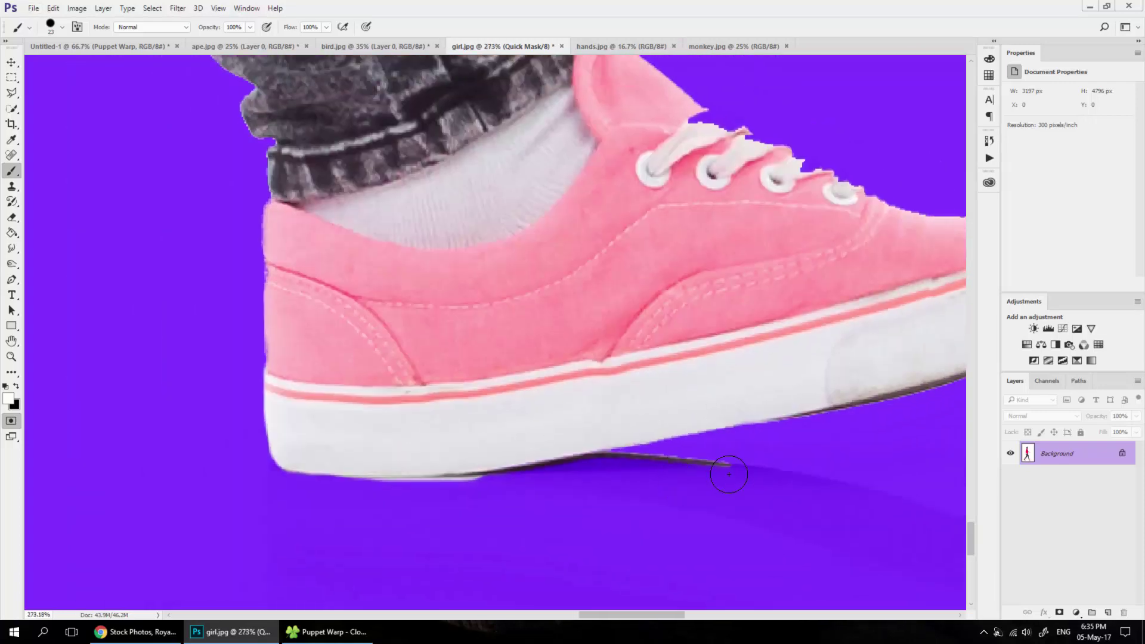
{"action": "key", "text": "x"}
{"action": "left_click_drag", "start_coordinate": [715, 465], "coordinate": [586, 471]}
{"action": "left_click_drag", "start_coordinate": [498, 491], "coordinate": [286, 494]}
{"action": "key", "text": "ctrl+0"}
Step: Turn the Quick Mask into a layer mask and invert it so only the girl shows
{"action": "key", "text": "q"}
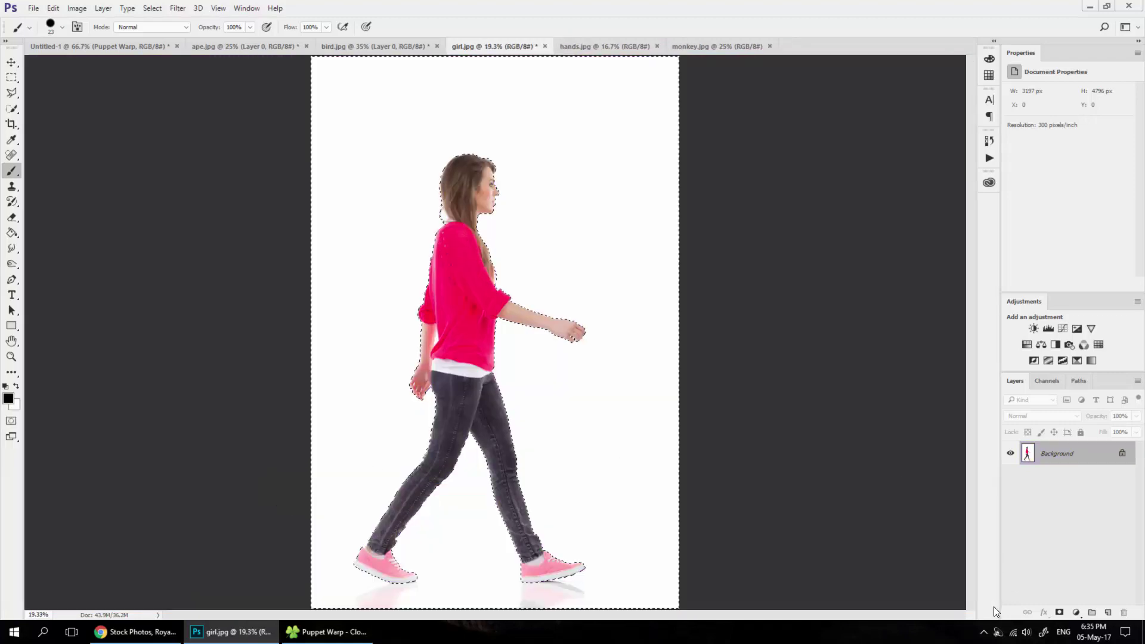
{"action": "left_click", "coordinate": [1058, 613]}
{"action": "right_click", "coordinate": [1098, 455]}
{"action": "key", "text": "Escape"}
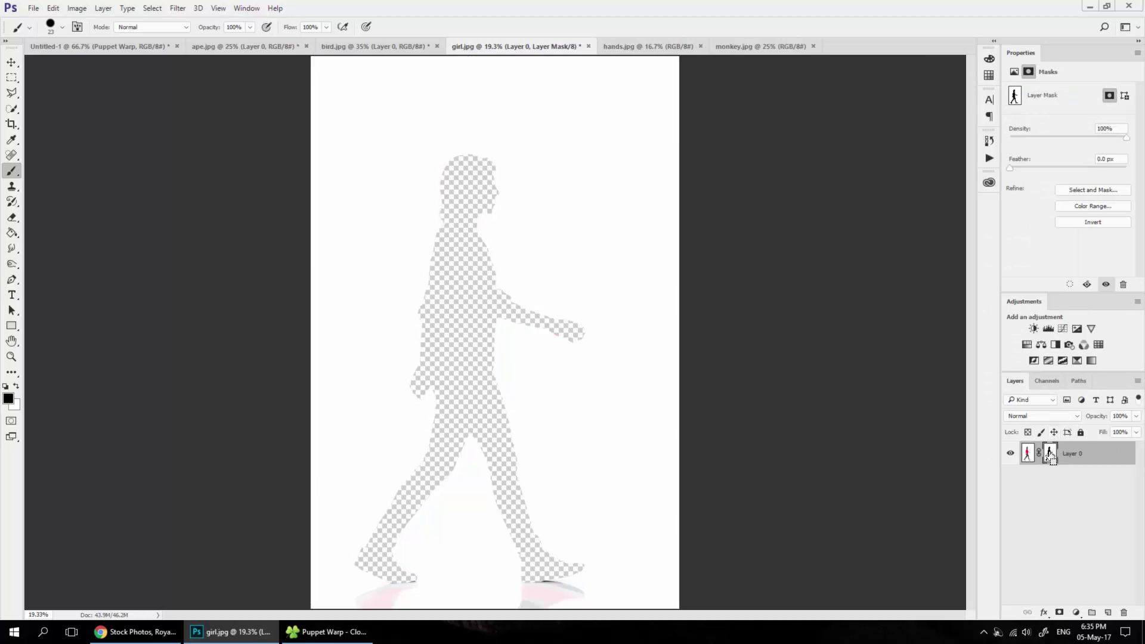
{"action": "key", "text": "ctrl+i"}
Step: Convert the girl's layer to a smart object and start Puppet Warp on her
{"action": "right_click", "coordinate": [1095, 455]}
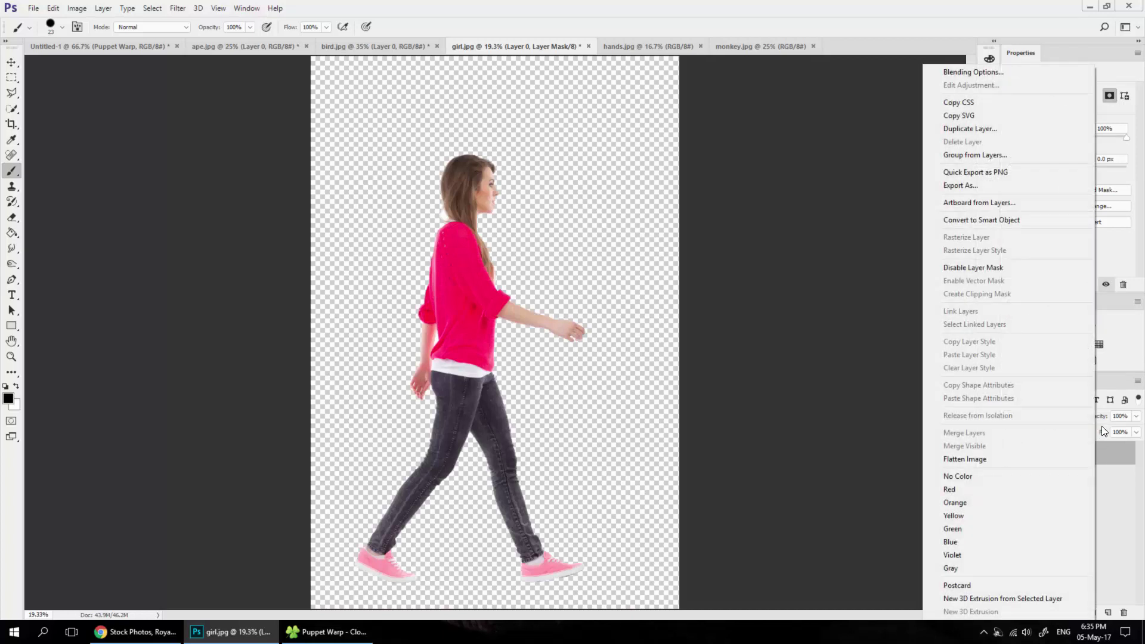
{"action": "left_click", "coordinate": [1020, 216]}
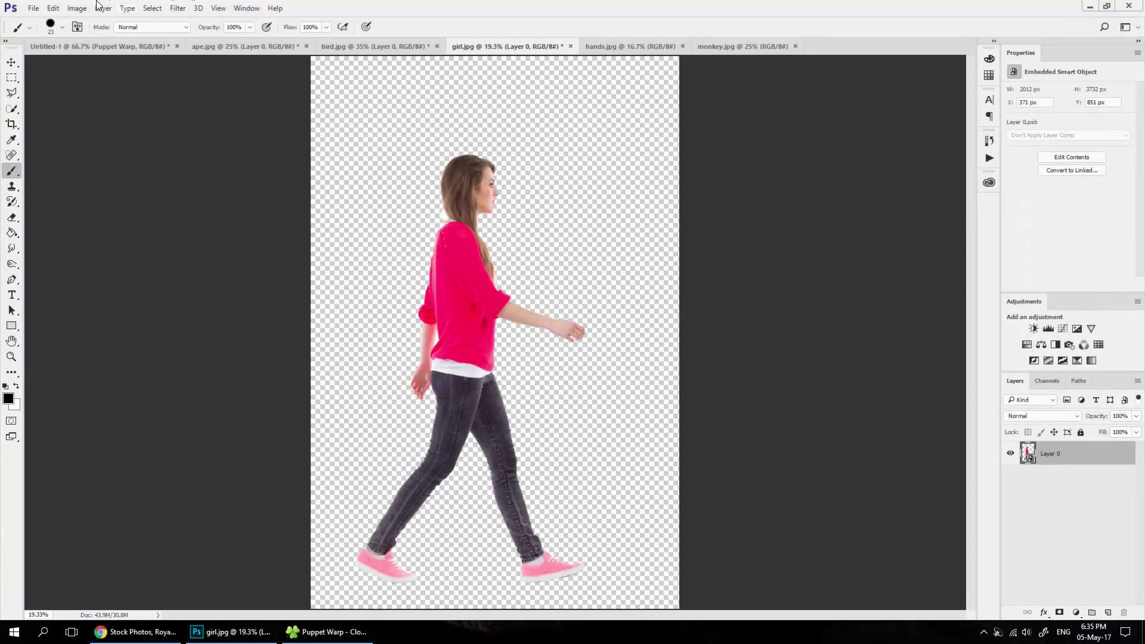
{"action": "left_click", "coordinate": [53, 8]}
{"action": "left_click", "coordinate": [98, 230]}
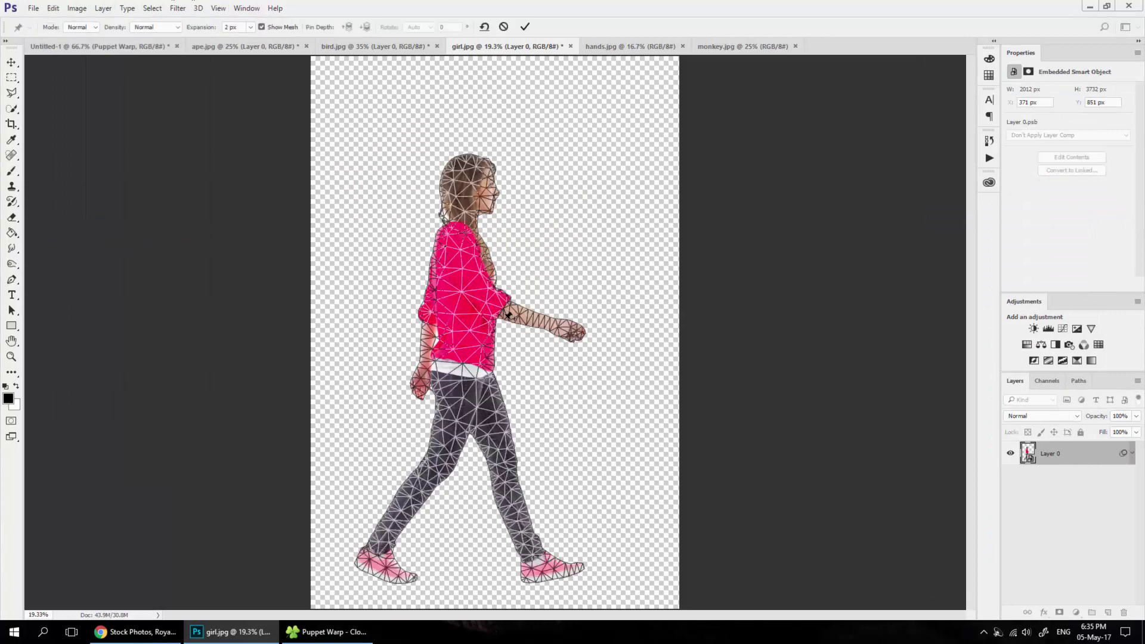
Step: Test torso and knee pins by swinging the back leg, then discard that warp
{"action": "left_click", "coordinate": [461, 296]}
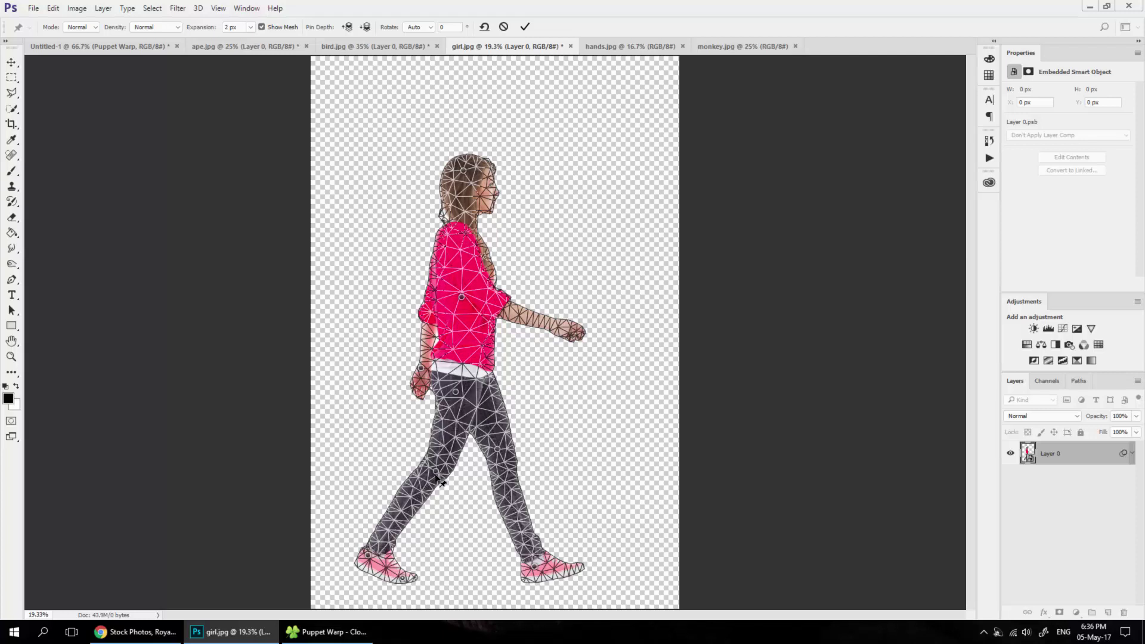
{"action": "left_click_drag", "start_coordinate": [437, 475], "coordinate": [435, 483]}
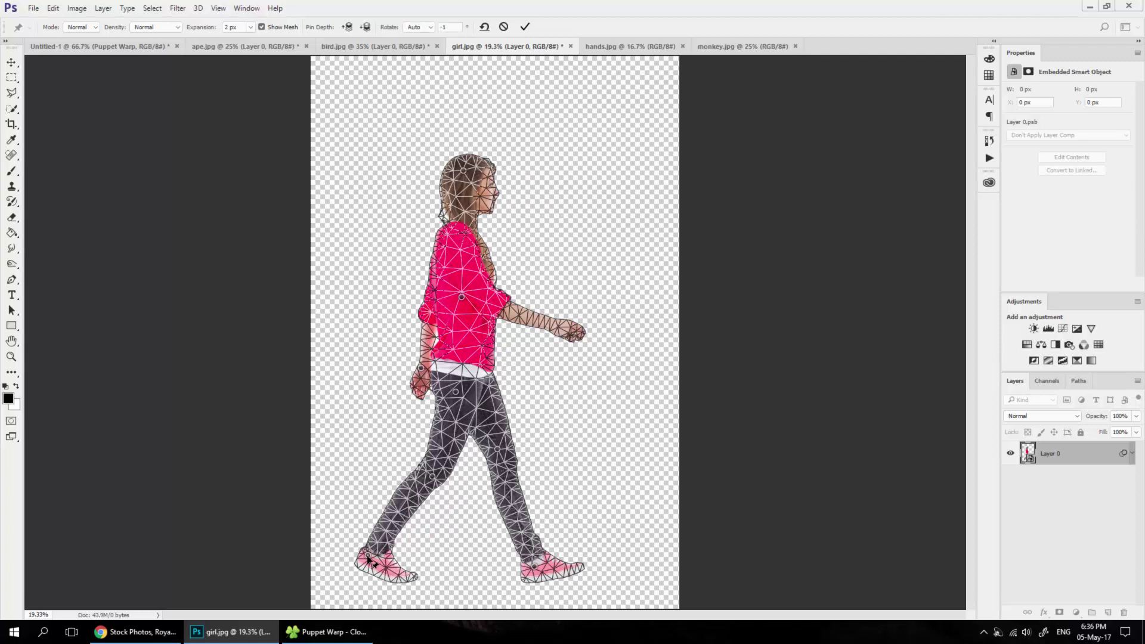
{"action": "left_click", "coordinate": [432, 476], "text": "alt"}
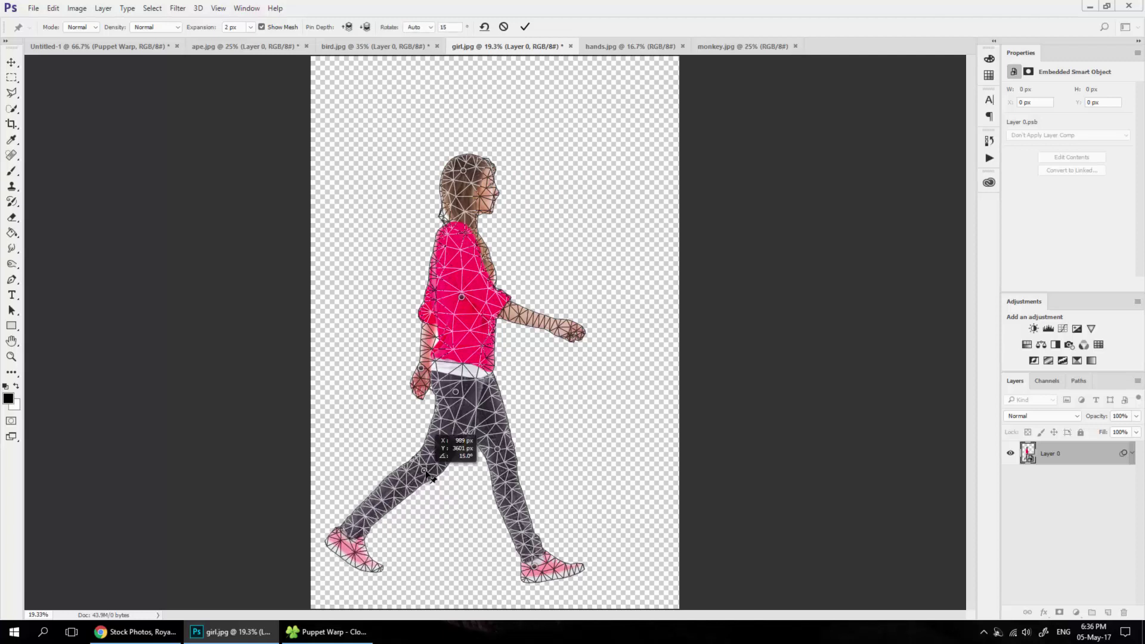
{"action": "left_click_drag", "start_coordinate": [432, 477], "coordinate": [435, 475]}
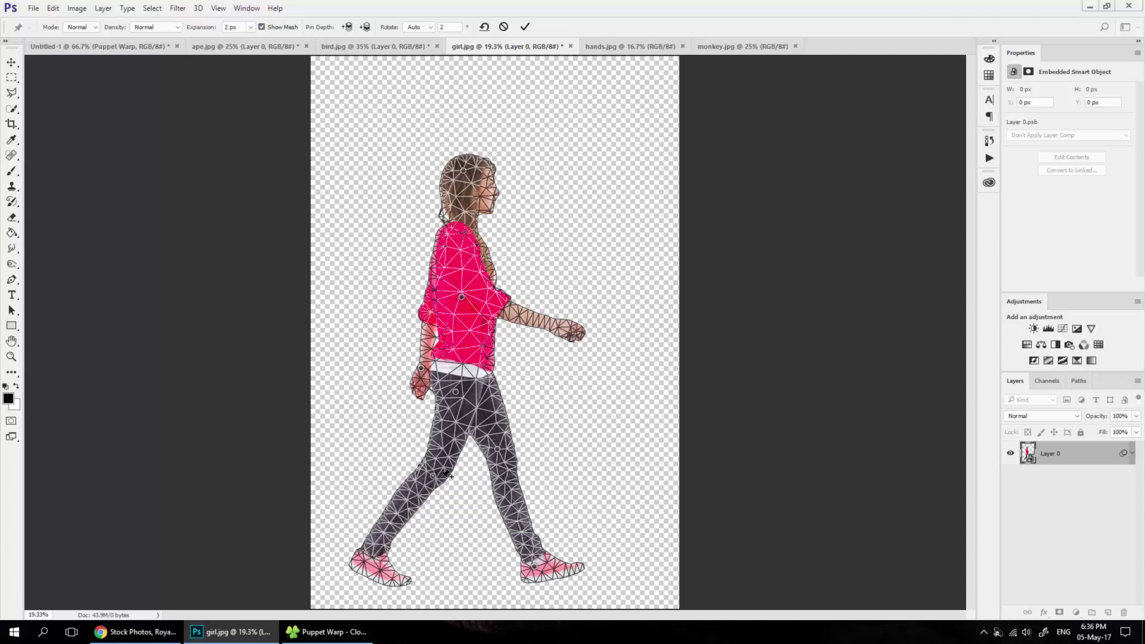
{"action": "left_click_drag", "start_coordinate": [442, 475], "coordinate": [456, 487]}
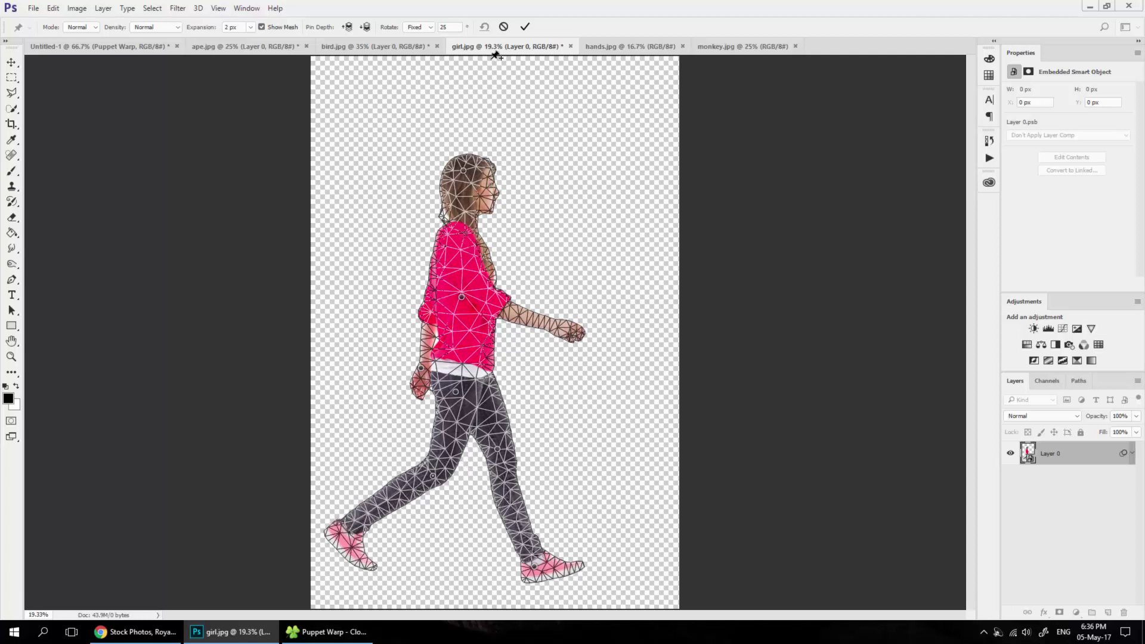
{"action": "left_click", "coordinate": [501, 28]}
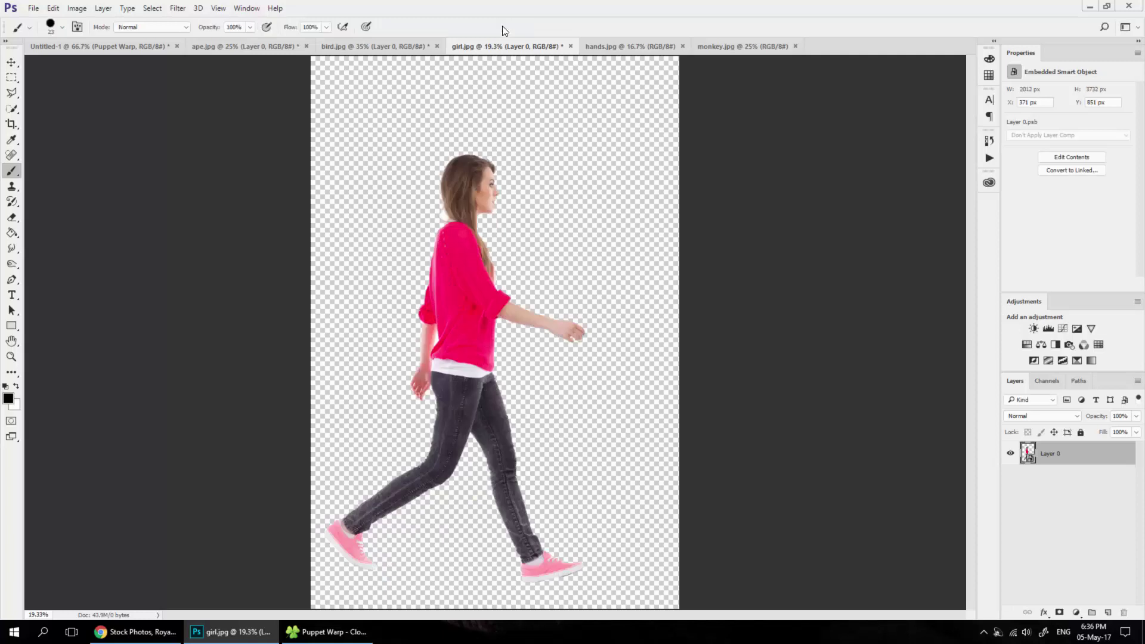
Step: Restart Puppet Warp, pin both knees, right shin, shoe, hip, hand and elbow, and commit
{"action": "left_click", "coordinate": [53, 8]}
{"action": "left_click", "coordinate": [91, 228]}
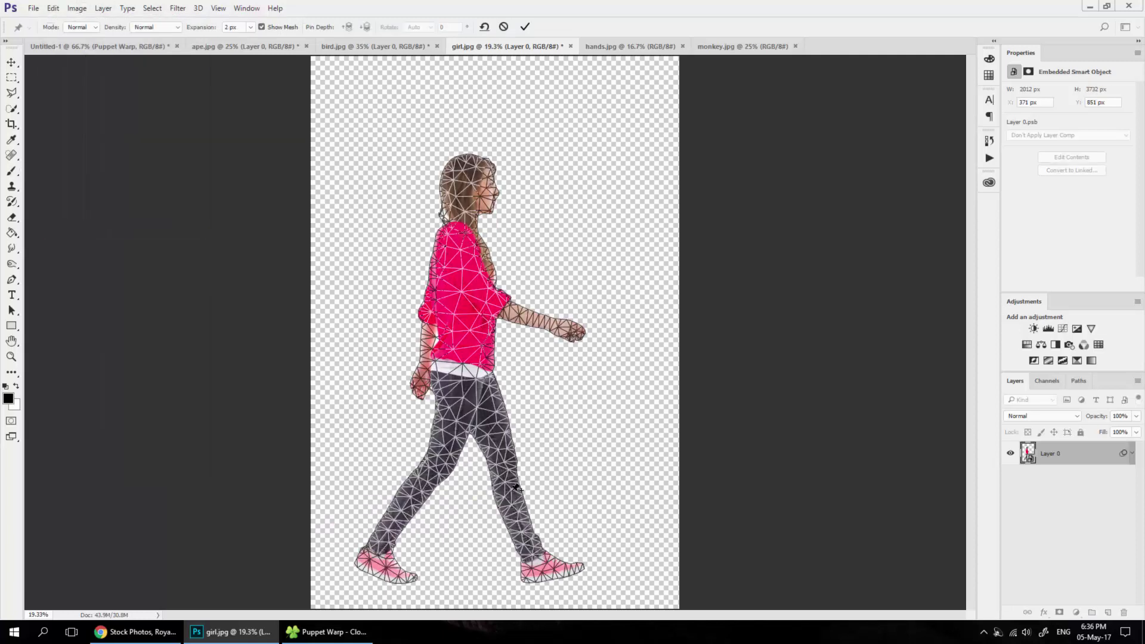
{"action": "left_click", "coordinate": [505, 468]}
{"action": "left_click", "coordinate": [507, 502]}
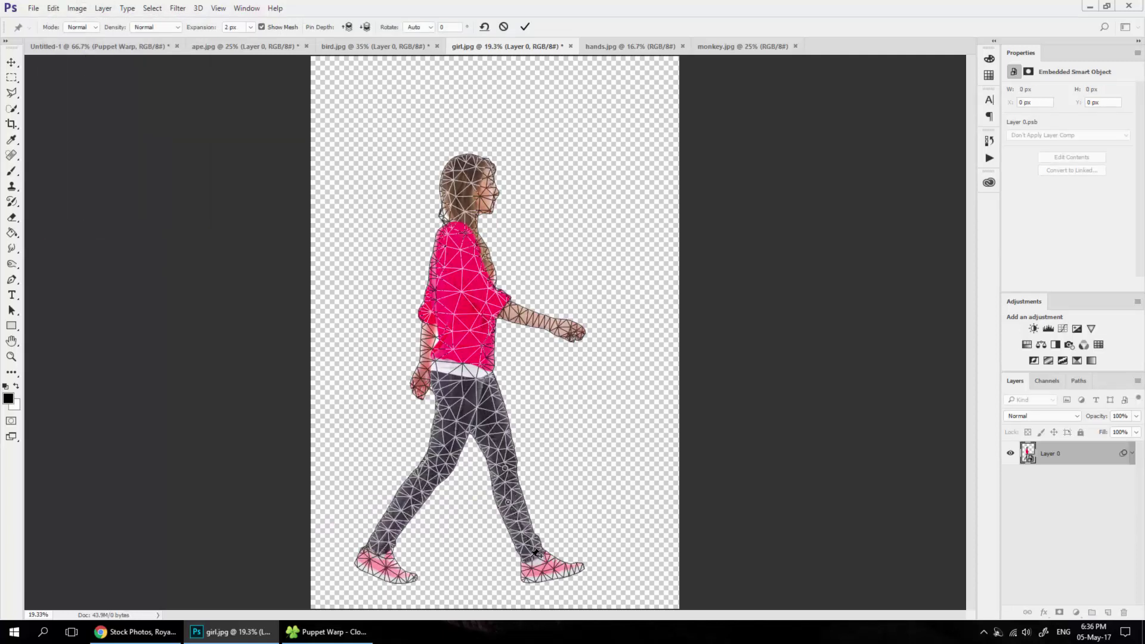
{"action": "left_click", "coordinate": [534, 567]}
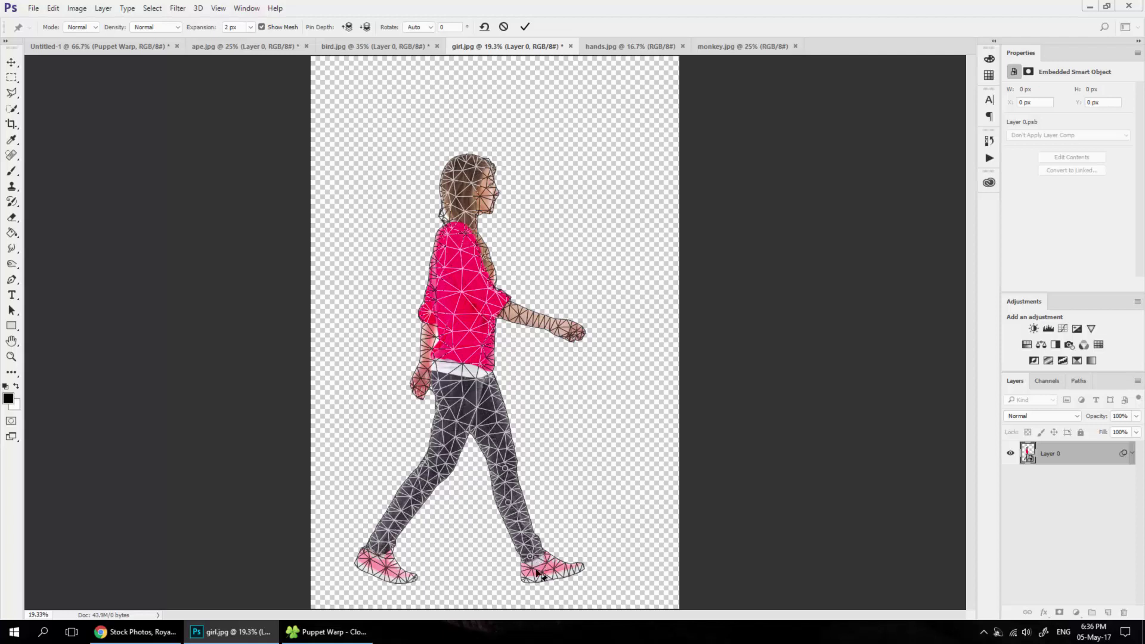
{"action": "left_click", "coordinate": [429, 474]}
{"action": "left_click", "coordinate": [431, 369]}
{"action": "left_click", "coordinate": [559, 329]}
{"action": "left_click", "coordinate": [516, 310]}
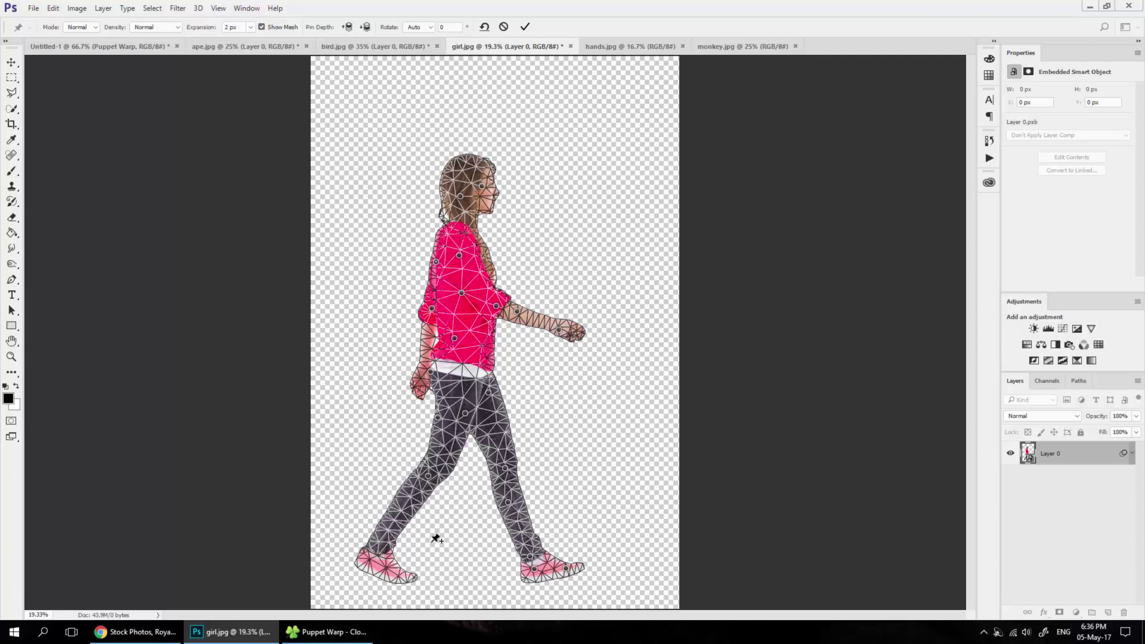
{"action": "left_click", "coordinate": [525, 27]}
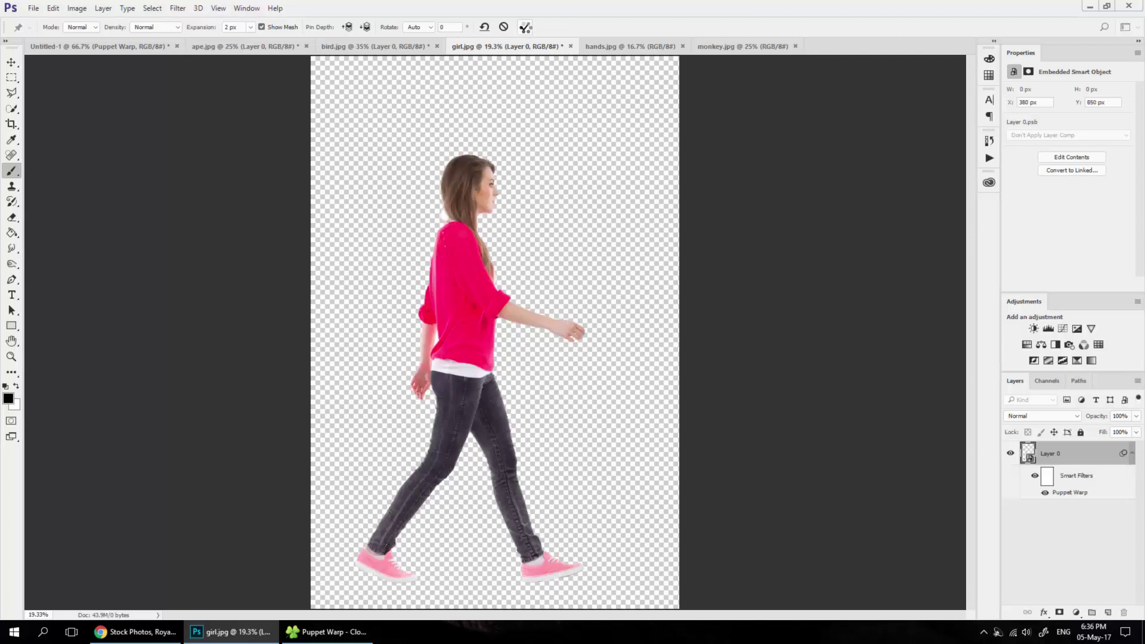
Step: Reopen the girl's Puppet Warp, replace the foot pin with an ankle pin, and rotate the lower front leg
{"action": "double_click", "coordinate": [1069, 492]}
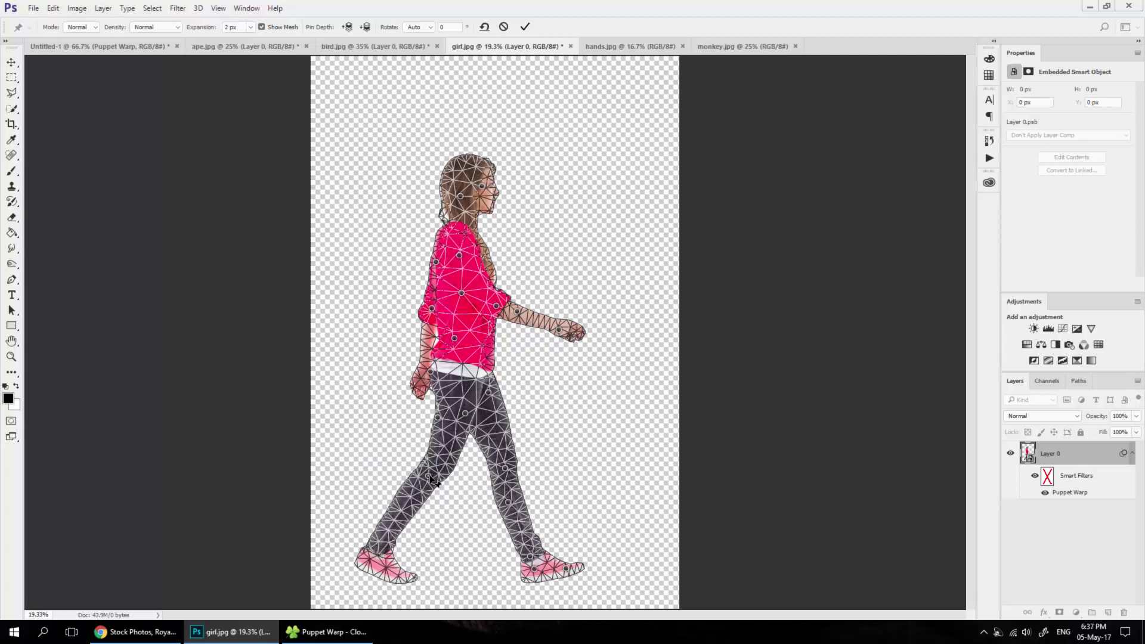
{"action": "left_click_drag", "start_coordinate": [442, 487], "coordinate": [441, 494]}
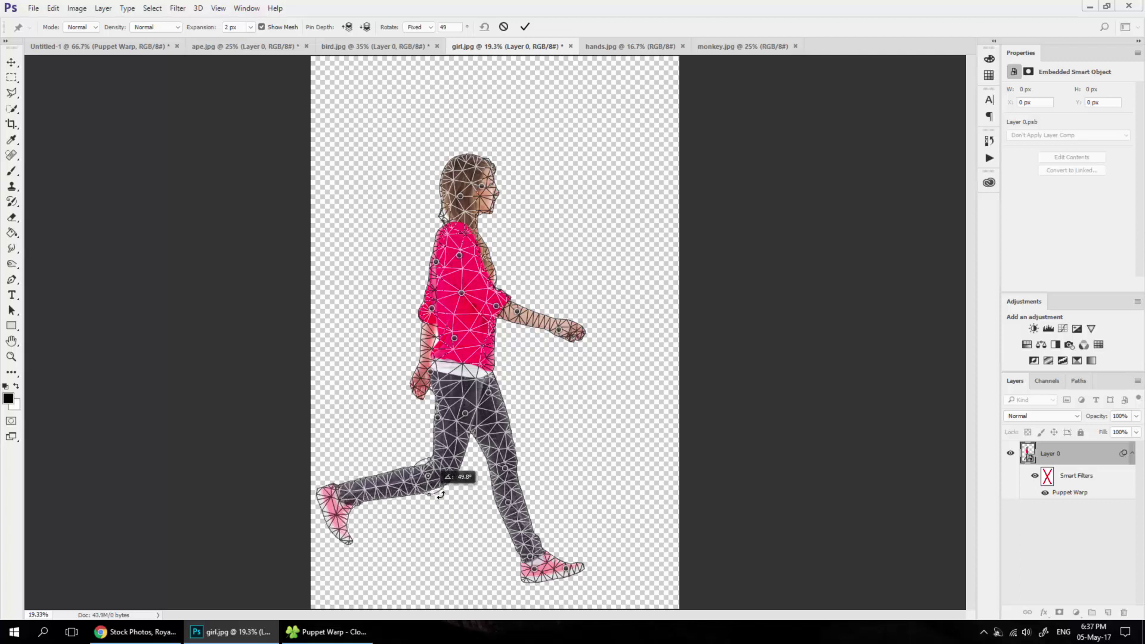
{"action": "left_click", "coordinate": [505, 468]}
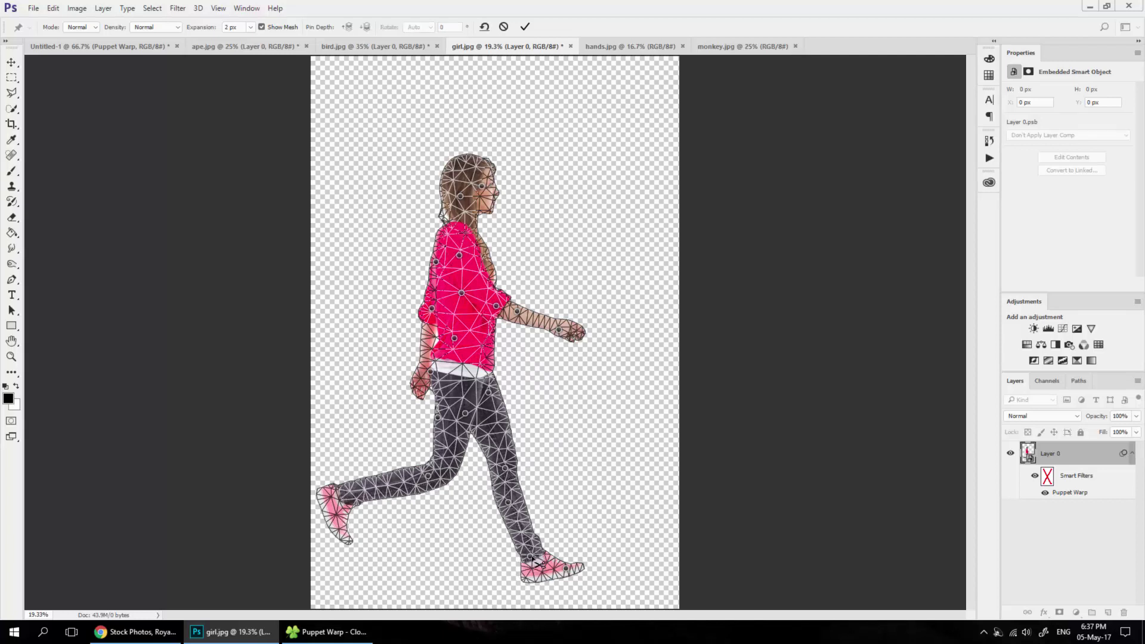
{"action": "left_click", "coordinate": [534, 568], "text": "alt"}
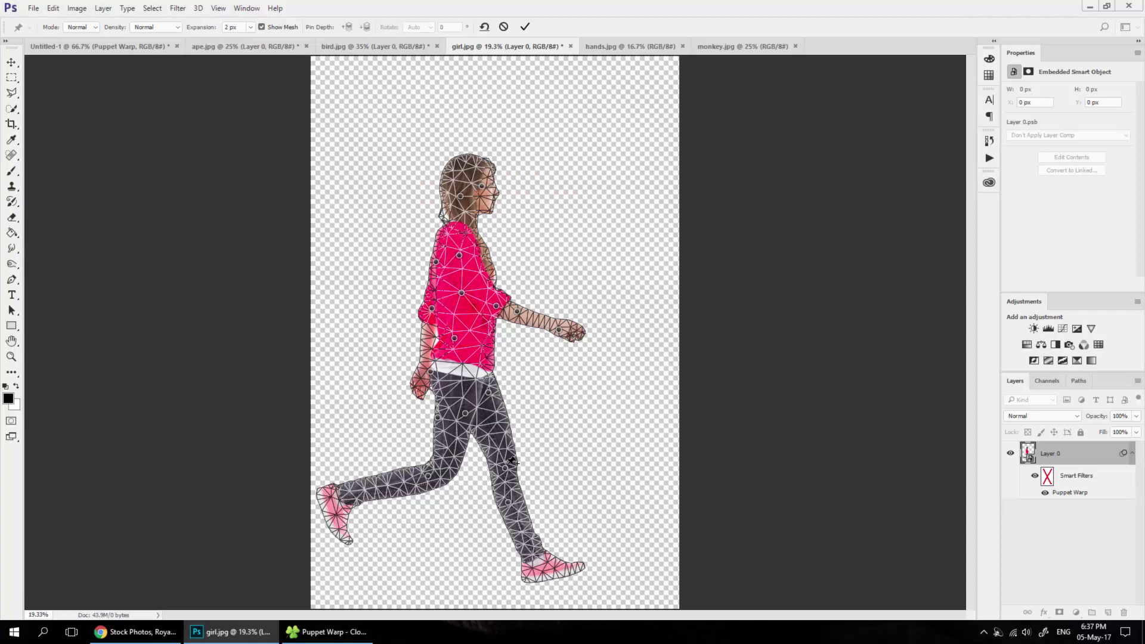
{"action": "mouse_move", "coordinate": [508, 503]}
{"action": "left_mouse_down"}
{"action": "mouse_move", "coordinate": [508, 471]}
{"action": "mouse_move", "coordinate": [525, 451]}
{"action": "left_mouse_up"}
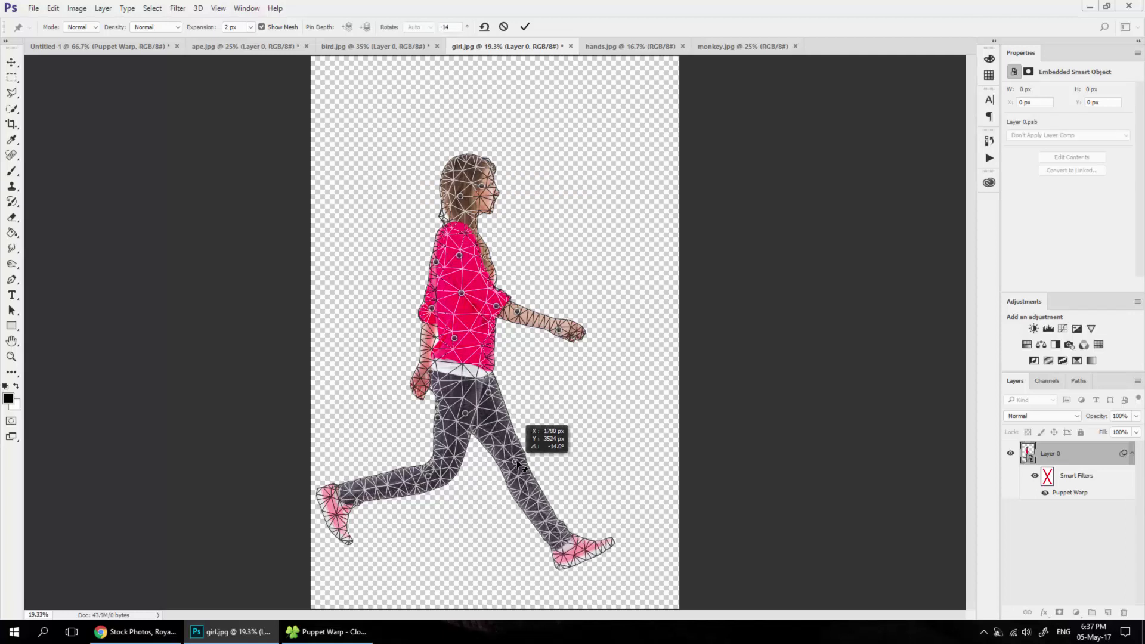
{"action": "left_click", "coordinate": [593, 514]}
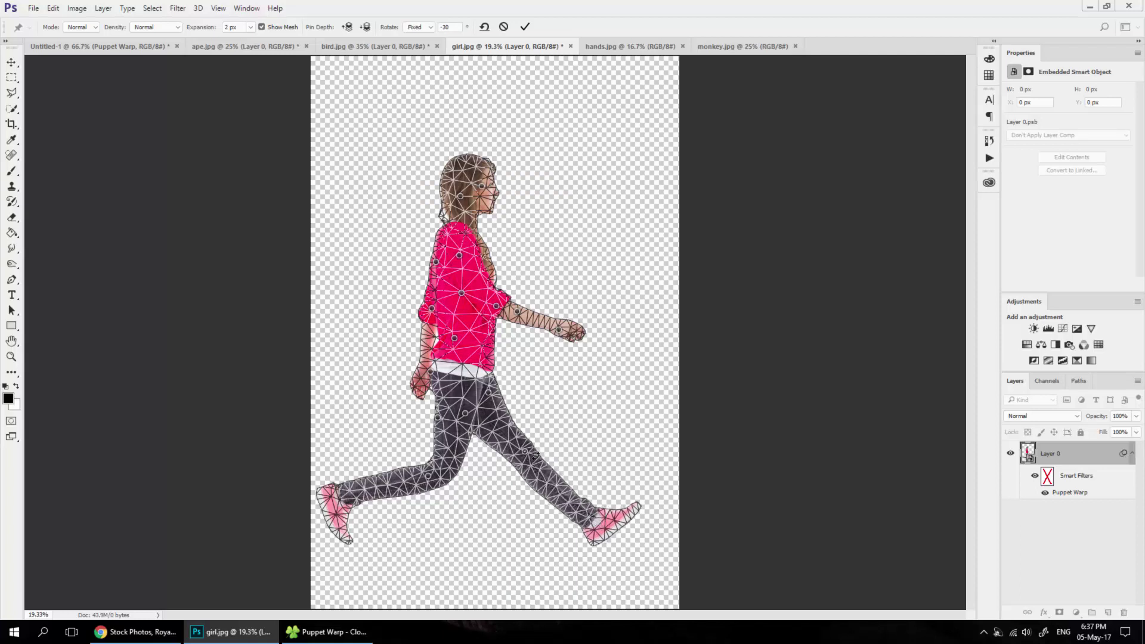
{"action": "left_click_drag", "start_coordinate": [537, 456], "coordinate": [528, 468]}
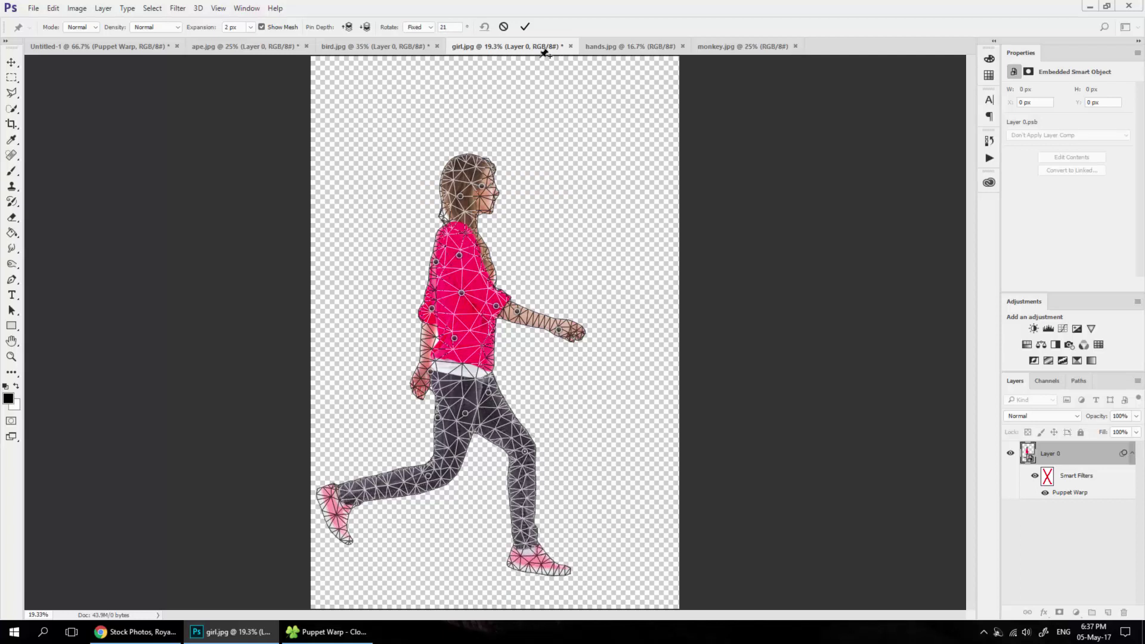
Step: Apply the warp, nudge the girl slightly right, and switch to the hands.jpg photo
{"action": "left_click", "coordinate": [525, 27]}
{"action": "key", "text": "v"}
{"action": "left_click_drag", "start_coordinate": [490, 357], "coordinate": [511, 351]}
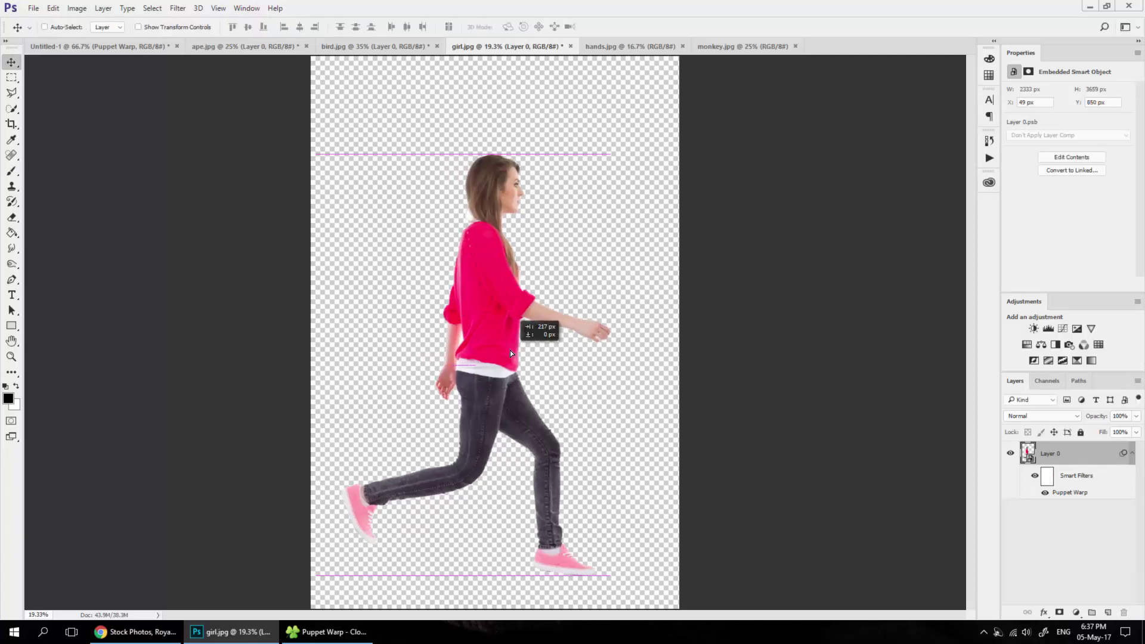
{"action": "left_click", "coordinate": [603, 50]}
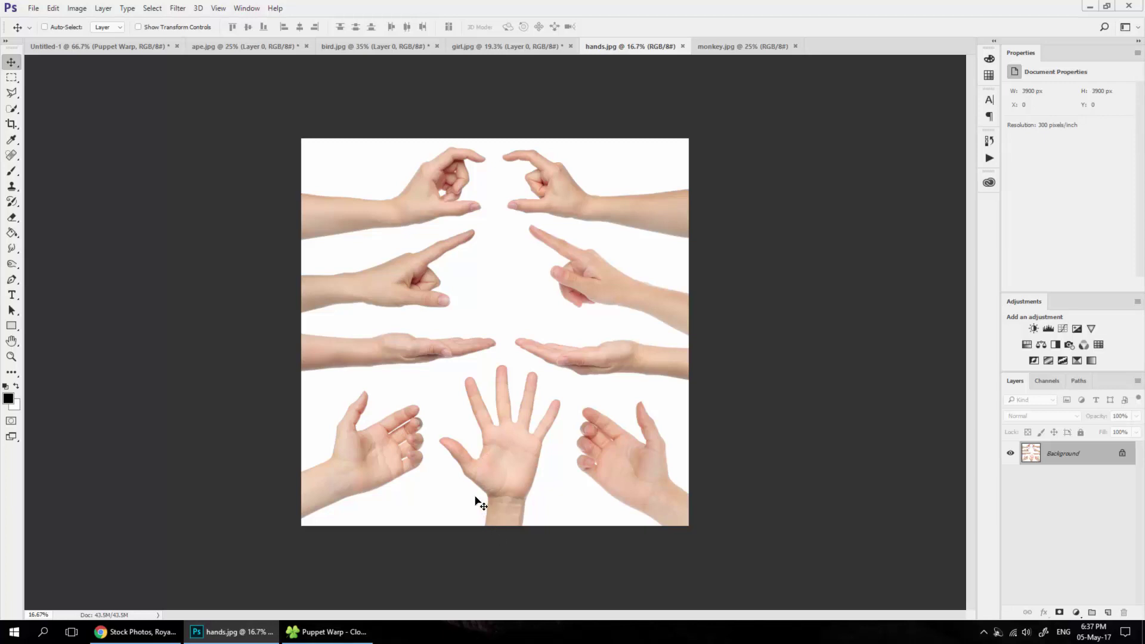
Step: Lasso and copy the open middle hand, then create a new Clipboard-sized blank document
{"action": "key", "text": "l"}
{"action": "mouse_move", "coordinate": [446, 529]}
{"action": "left_mouse_down"}
{"action": "mouse_move", "coordinate": [549, 374]}
{"action": "mouse_move", "coordinate": [573, 420]}
{"action": "mouse_move", "coordinate": [559, 535]}
{"action": "left_mouse_up"}
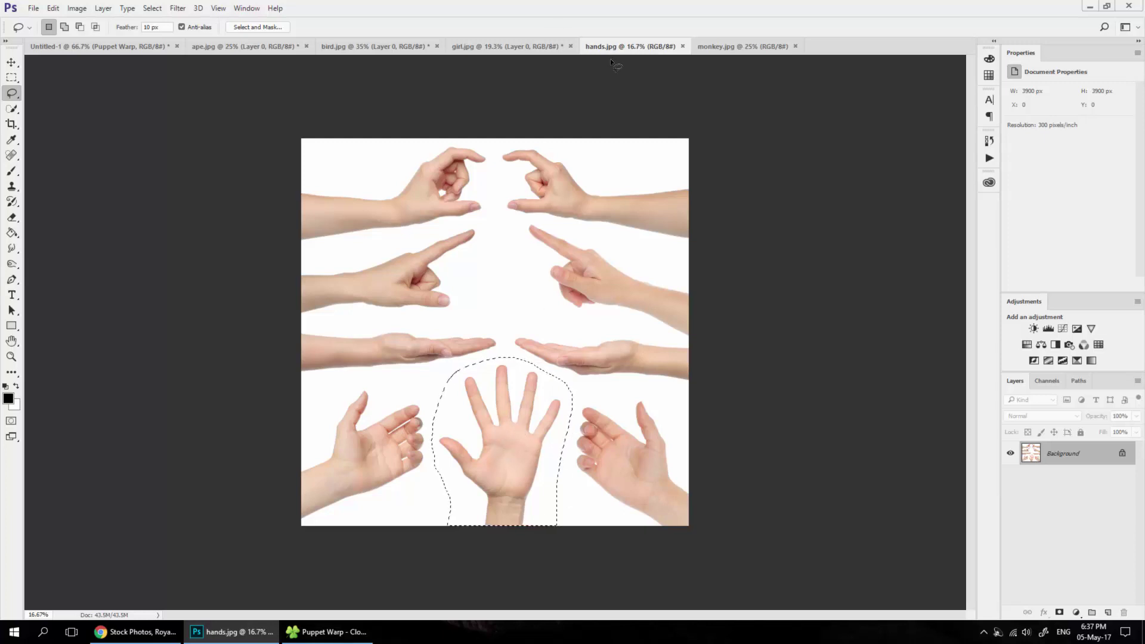
{"action": "key", "text": "ctrl+n"}
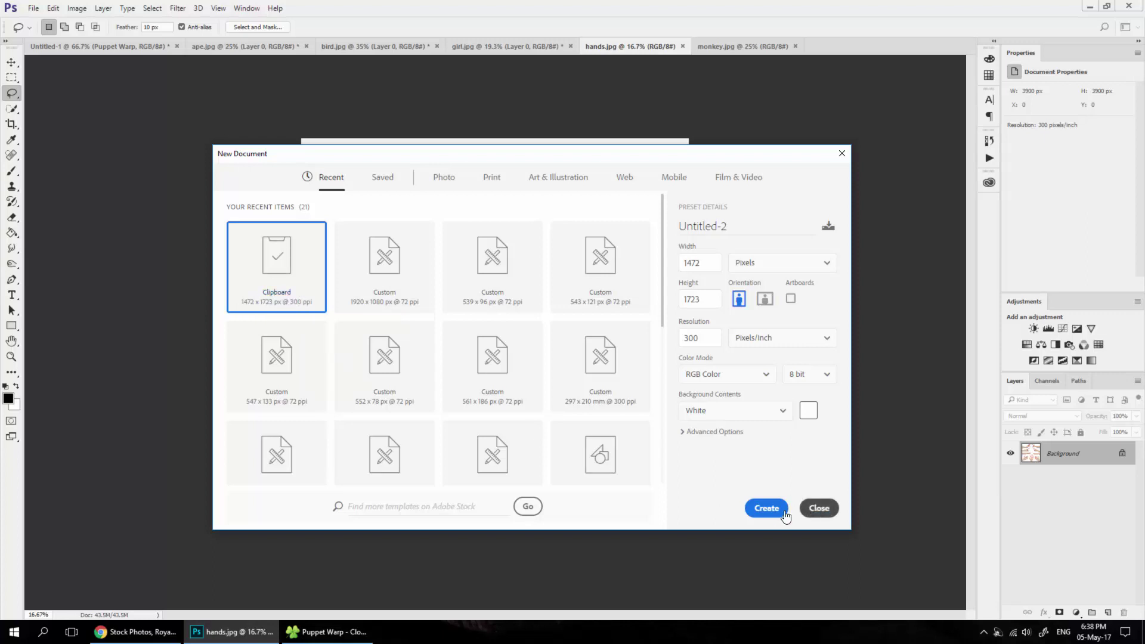
{"action": "left_click", "coordinate": [765, 508]}
Step: Paste the hand and merge it with the white background into one layer
{"action": "key", "text": "ctrl+v"}
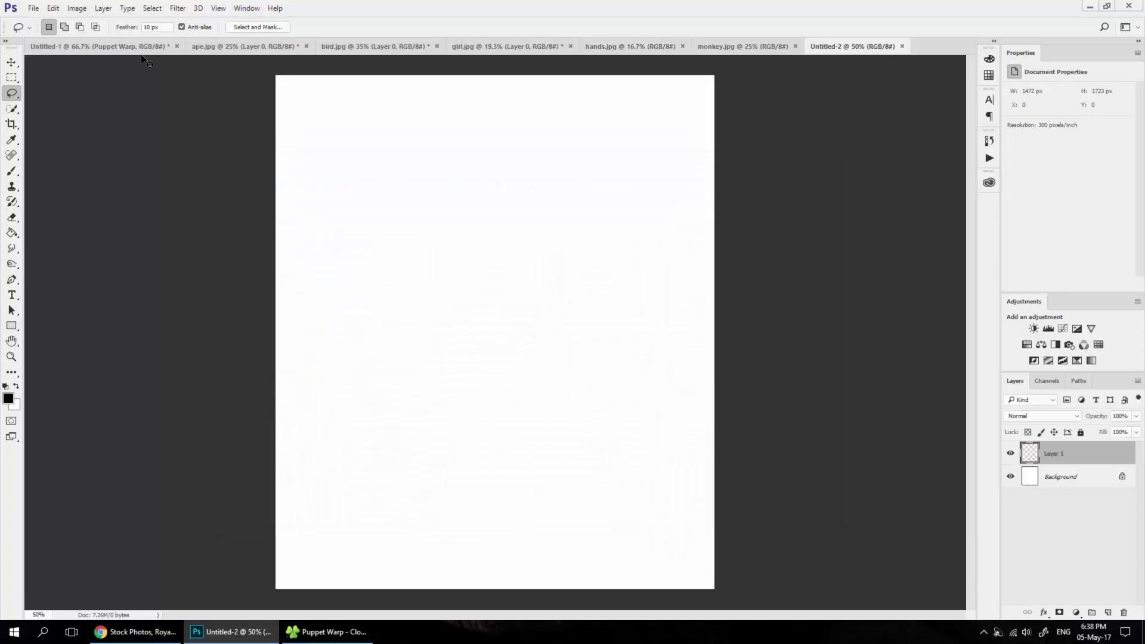
{"action": "left_click", "coordinate": [1010, 477]}
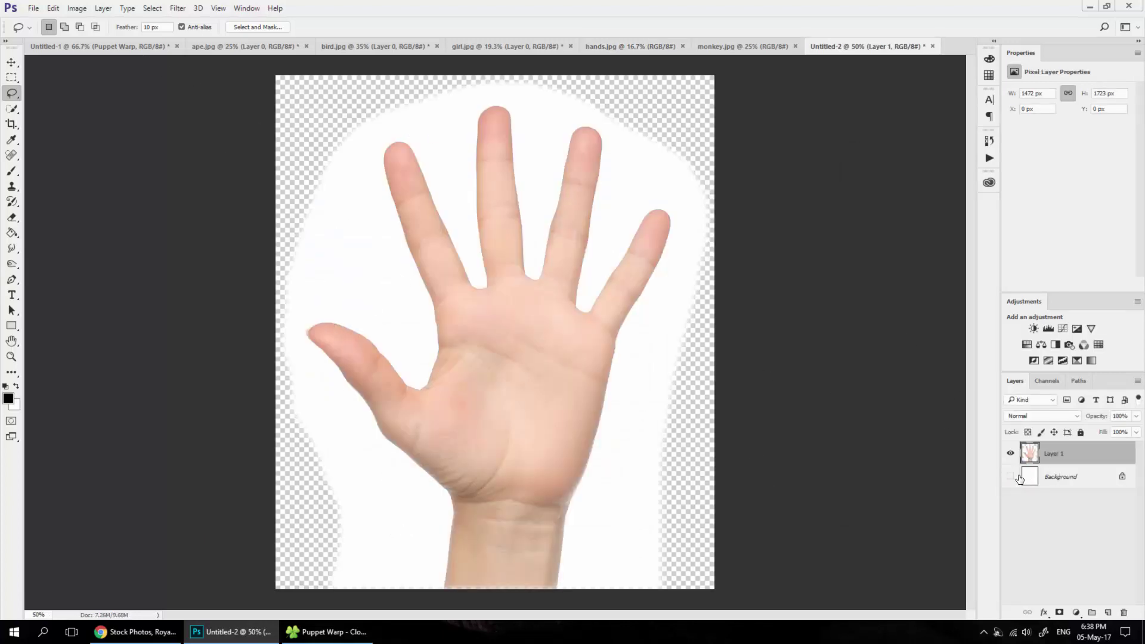
{"action": "left_click", "coordinate": [1012, 476]}
{"action": "left_click", "coordinate": [1055, 475], "text": "shift"}
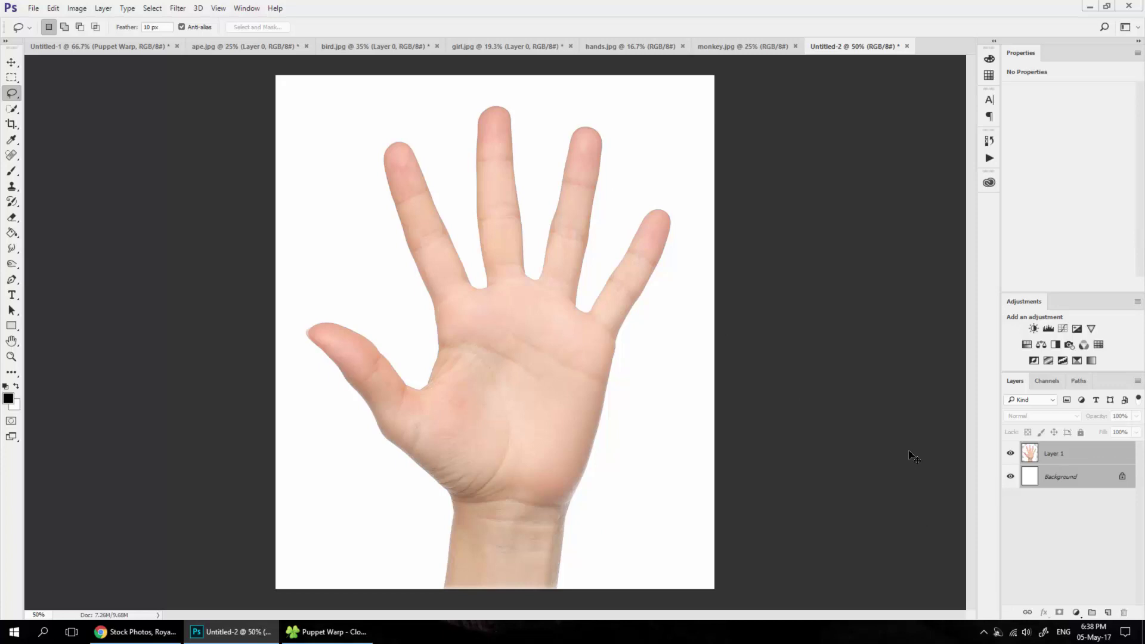
{"action": "key", "text": "ctrl+e"}
Step: Magic Wand the white area, invert to the hand, and mask the background away
{"action": "right_click", "coordinate": [13, 107]}
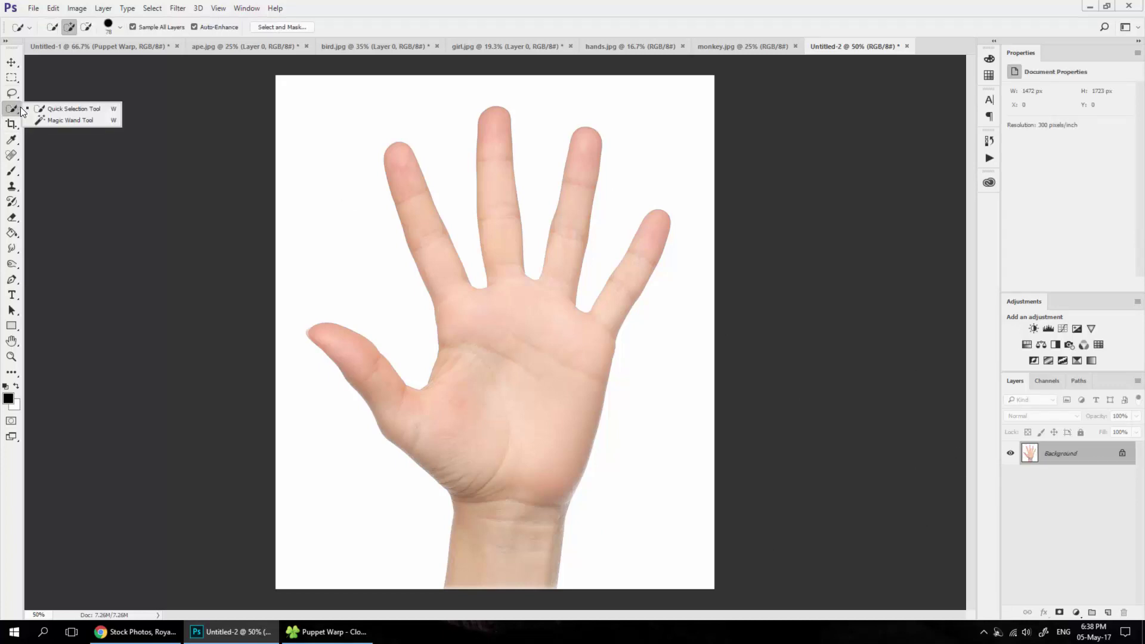
{"action": "left_click", "coordinate": [60, 119]}
{"action": "left_click", "coordinate": [358, 255]}
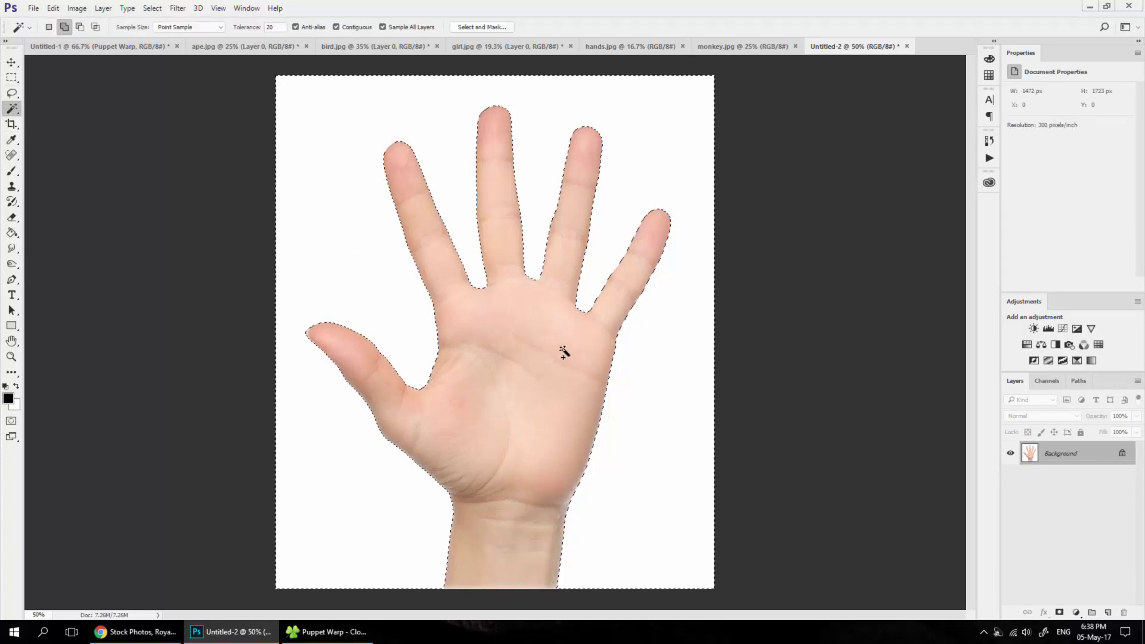
{"action": "key", "text": "ctrl+shift+i"}
{"action": "left_click", "coordinate": [1059, 613]}
Step: Convert the hand layer to a smart object and start Puppet Warp on it
{"action": "right_click", "coordinate": [1086, 455]}
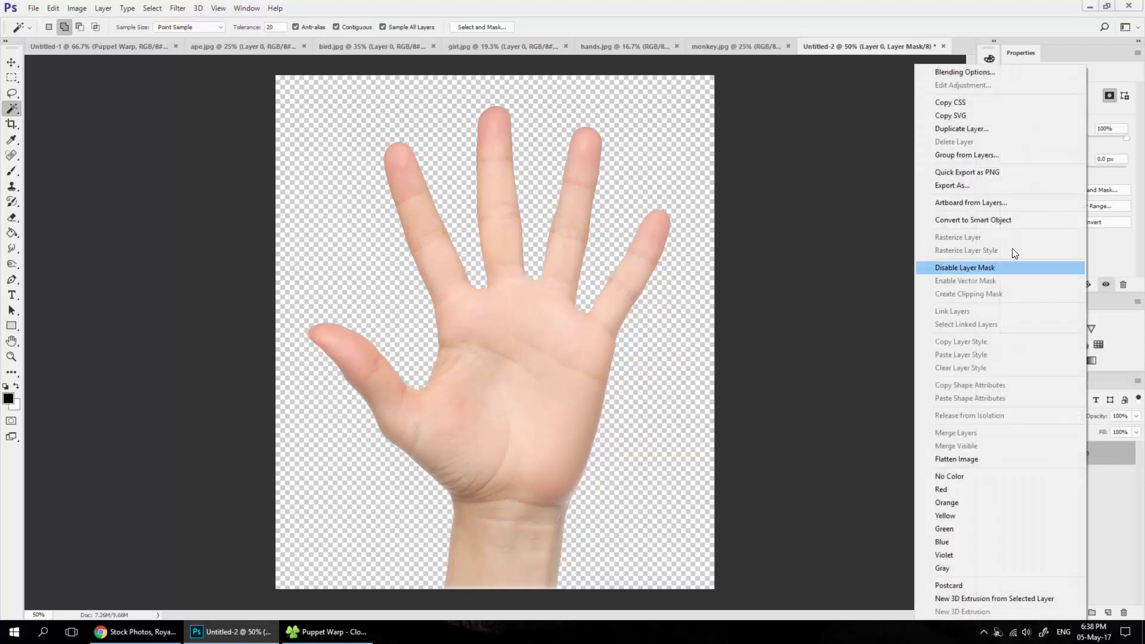
{"action": "left_click", "coordinate": [1007, 222]}
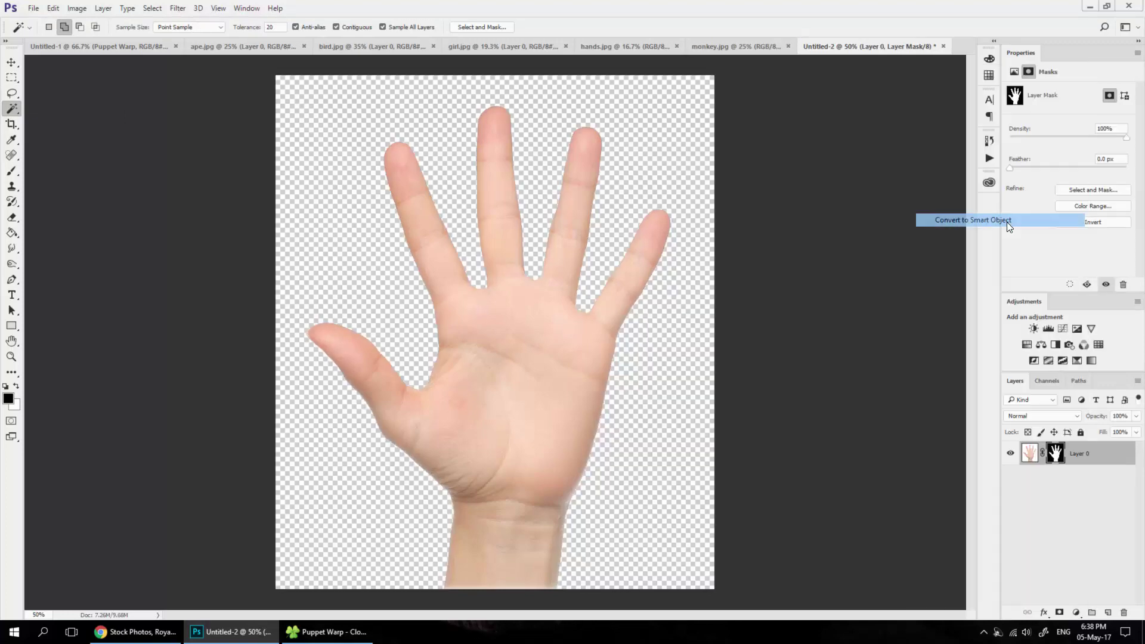
{"action": "left_click", "coordinate": [53, 7]}
{"action": "left_click", "coordinate": [89, 228]}
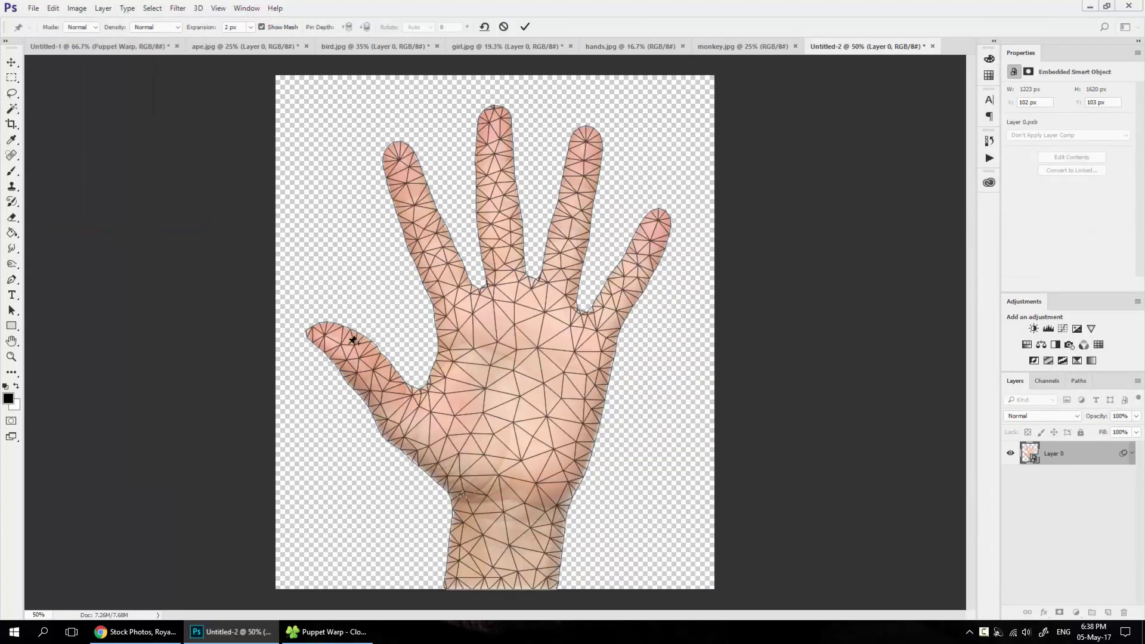
Step: Pin the thumb, palm, wrist, and base, middle and tip of the index finger
{"action": "left_click", "coordinate": [344, 348]}
{"action": "left_click", "coordinate": [407, 424]}
{"action": "left_click", "coordinate": [501, 482]}
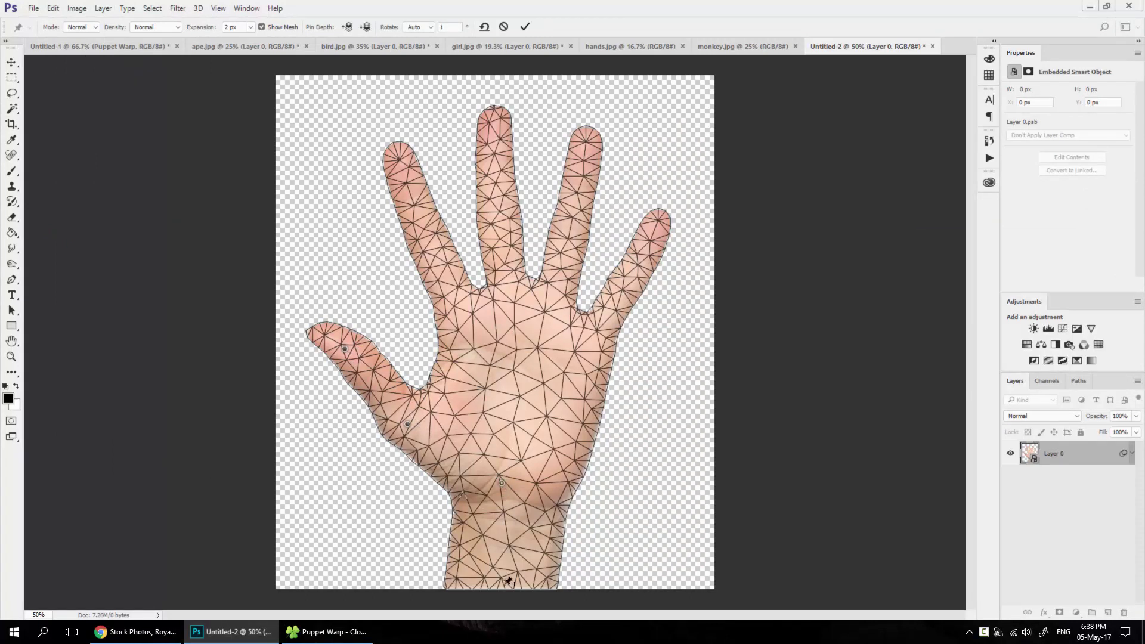
{"action": "left_click", "coordinate": [507, 581]}
{"action": "left_click", "coordinate": [511, 350]}
{"action": "left_click", "coordinate": [457, 308]}
{"action": "left_click", "coordinate": [400, 164]}
{"action": "left_click", "coordinate": [424, 239]}
Step: Pin the middle, ring and little fingers and right palm, hide the mesh, and apply the warp
{"action": "left_click", "coordinate": [498, 219]}
{"action": "left_click", "coordinate": [506, 286]}
{"action": "left_click", "coordinate": [491, 127]}
{"action": "left_click", "coordinate": [586, 151]}
{"action": "left_click", "coordinate": [574, 218]}
{"action": "left_click", "coordinate": [558, 287]}
{"action": "left_click", "coordinate": [600, 326]}
{"action": "left_click", "coordinate": [650, 241]}
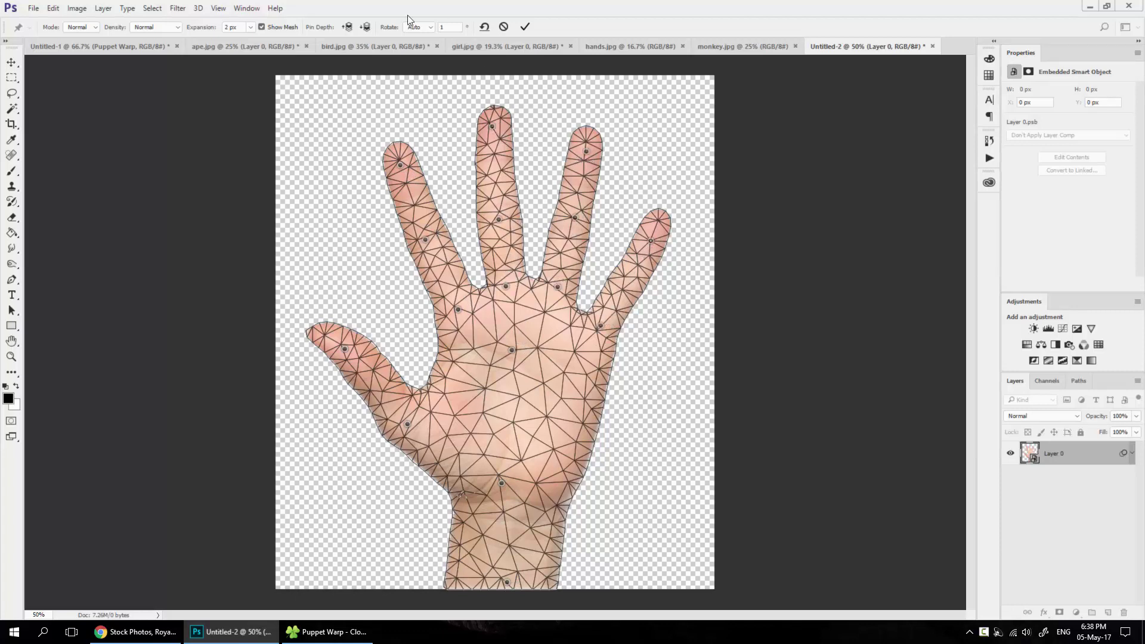
{"action": "left_click", "coordinate": [262, 27]}
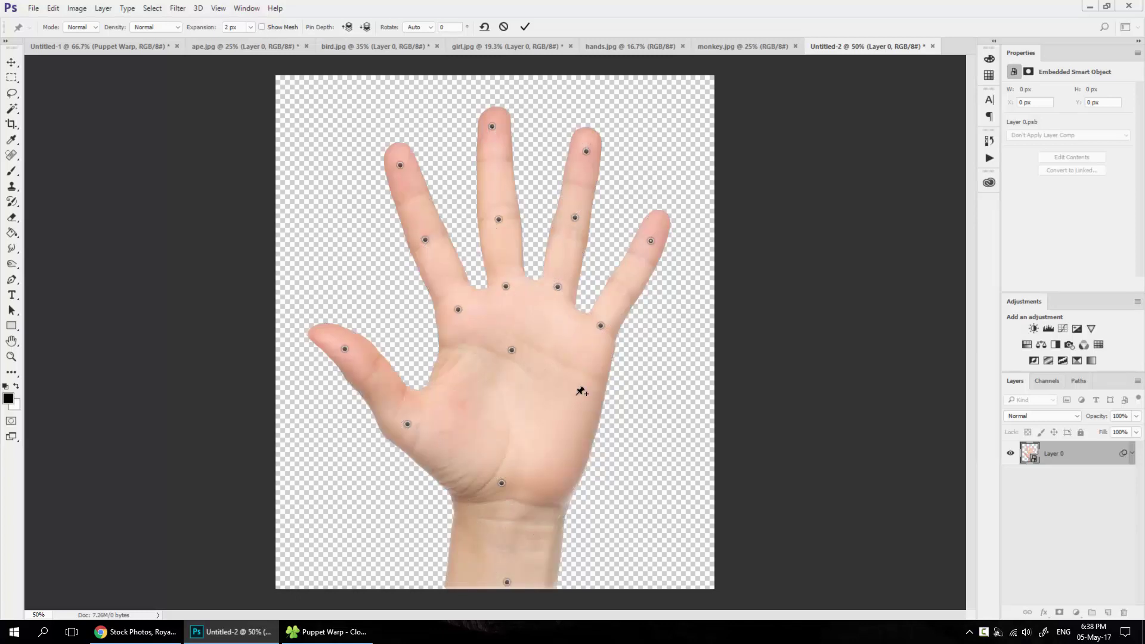
{"action": "left_click", "coordinate": [580, 428]}
{"action": "left_click", "coordinate": [525, 27]}
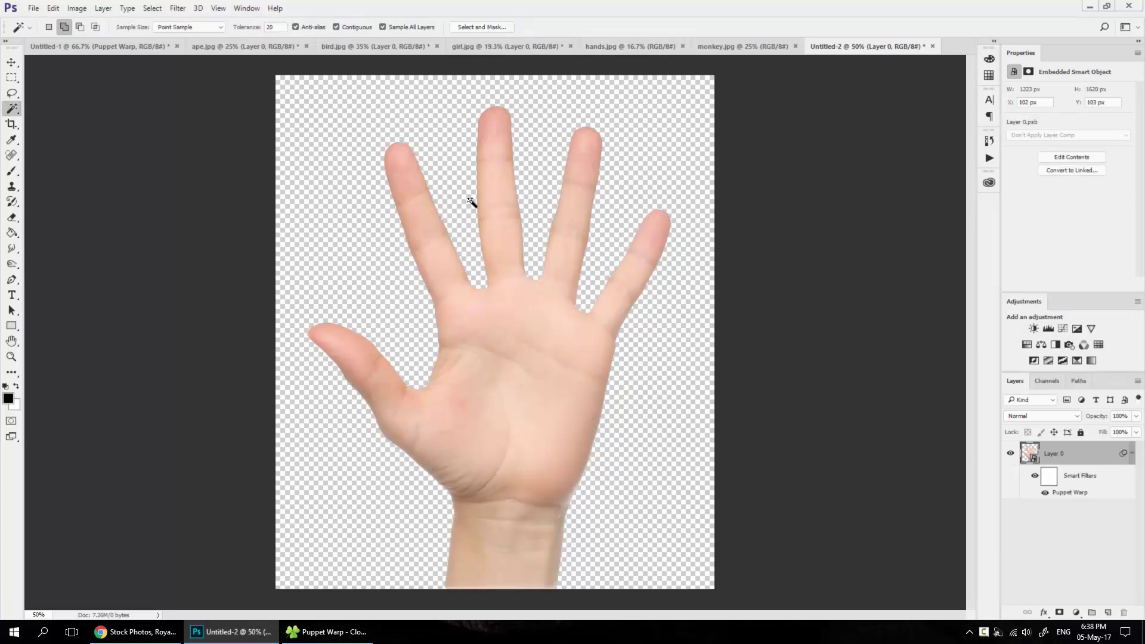
Step: Reopen the warp, swing the thumb downward, curl the index finger, apply, and close the document
{"action": "double_click", "coordinate": [1070, 493]}
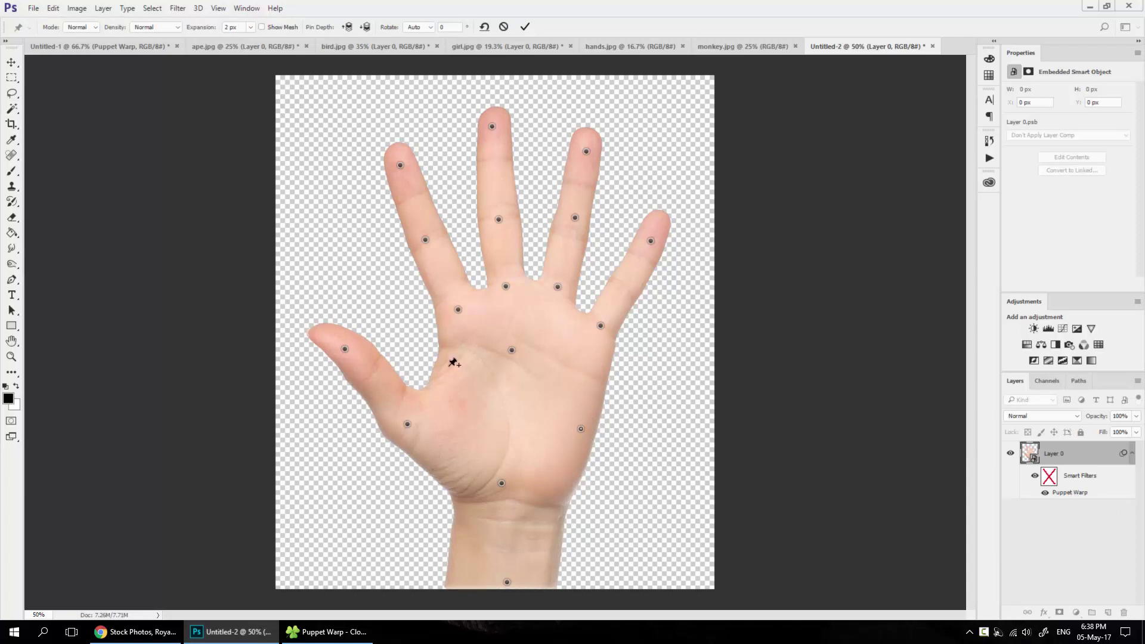
{"action": "left_click", "coordinate": [345, 349], "text": "alt"}
{"action": "left_click_drag", "start_coordinate": [411, 433], "coordinate": [409, 401]}
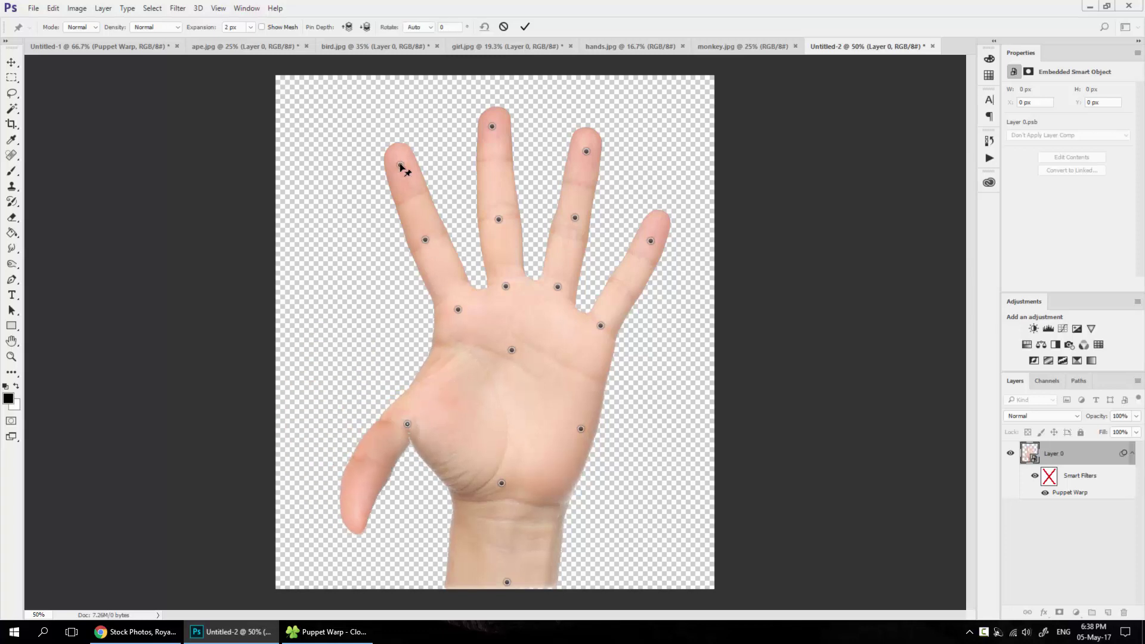
{"action": "left_click_drag", "start_coordinate": [400, 166], "coordinate": [357, 230]}
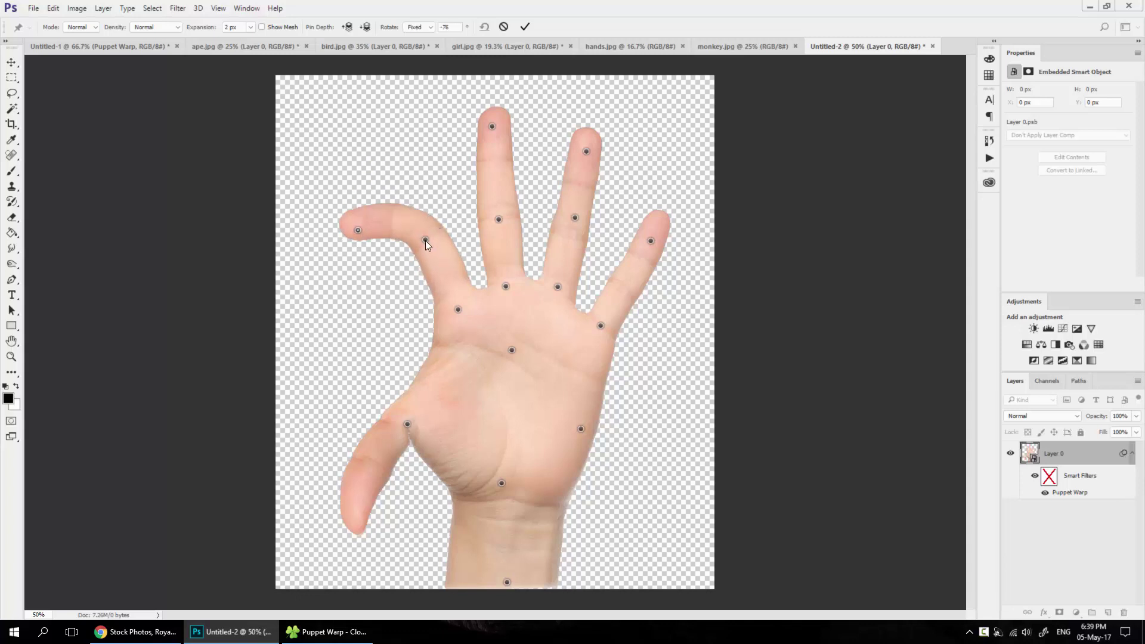
{"action": "left_click_drag", "start_coordinate": [427, 239], "coordinate": [414, 272]}
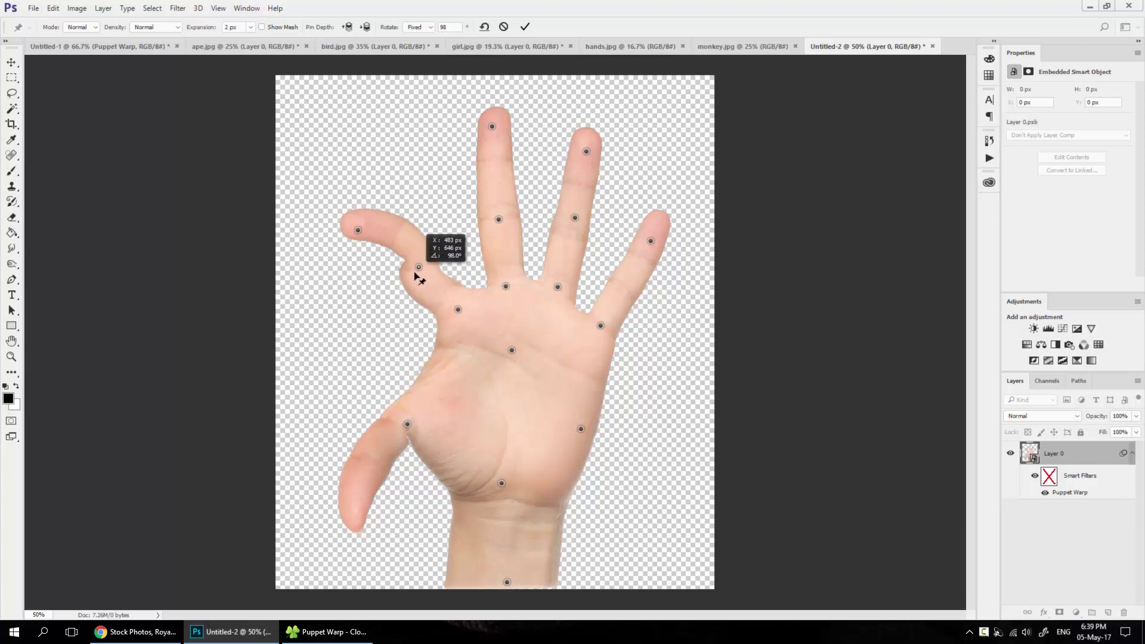
{"action": "left_click_drag", "start_coordinate": [358, 230], "coordinate": [400, 206]}
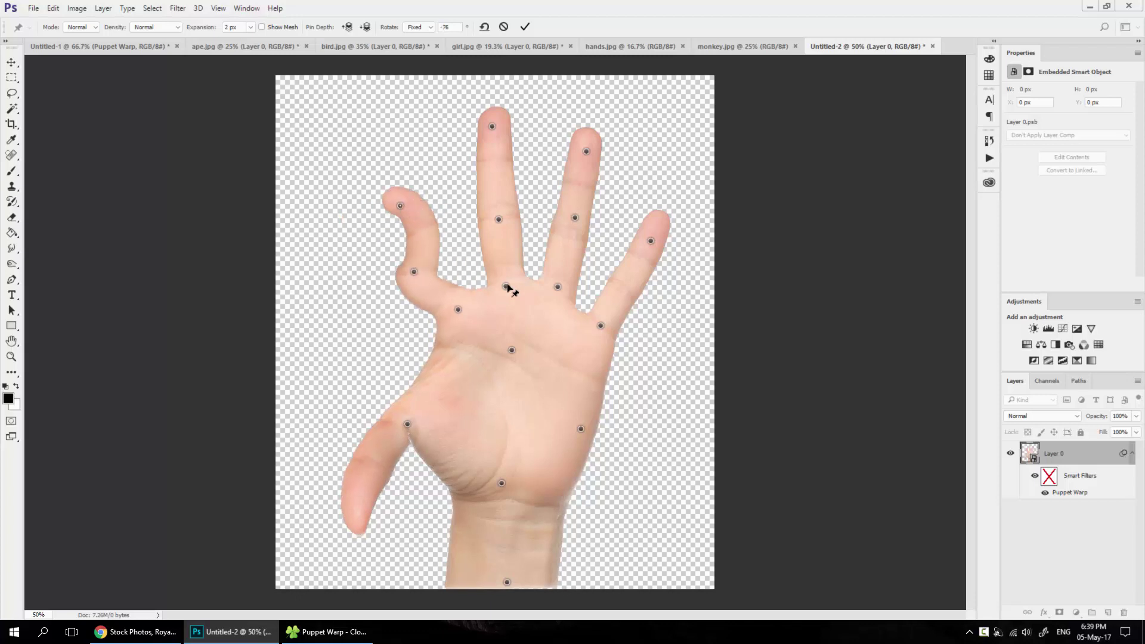
{"action": "left_click", "coordinate": [524, 27]}
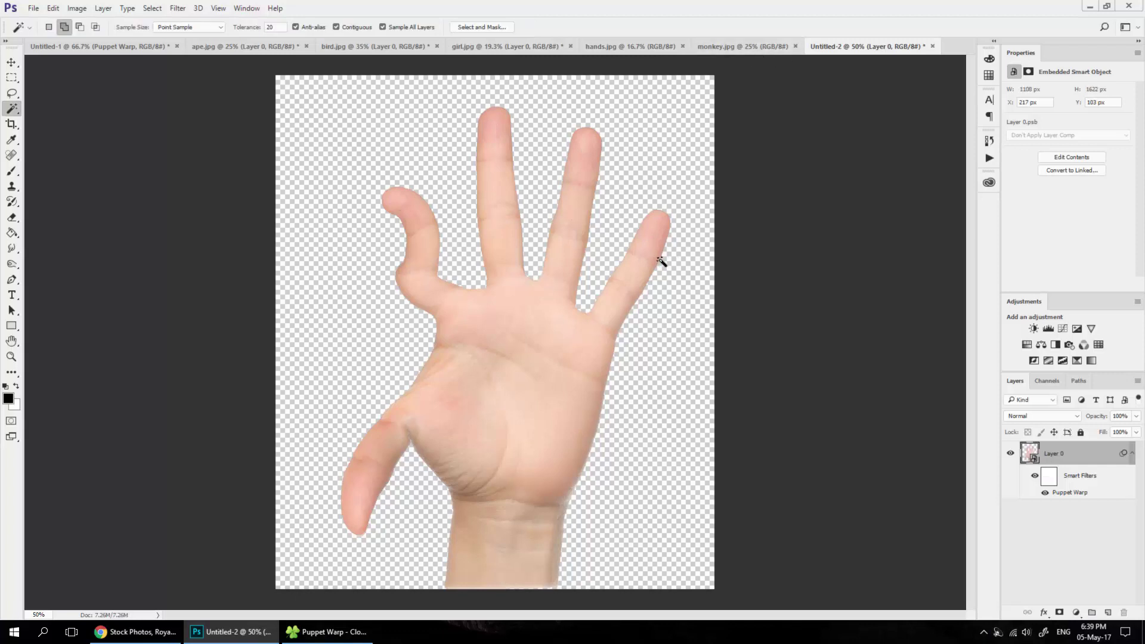
{"action": "key", "text": "ctrl+alt+w"}
Step: Close the open documents without saving, applying the choice to all of them
{"action": "left_click", "coordinate": [496, 257]}
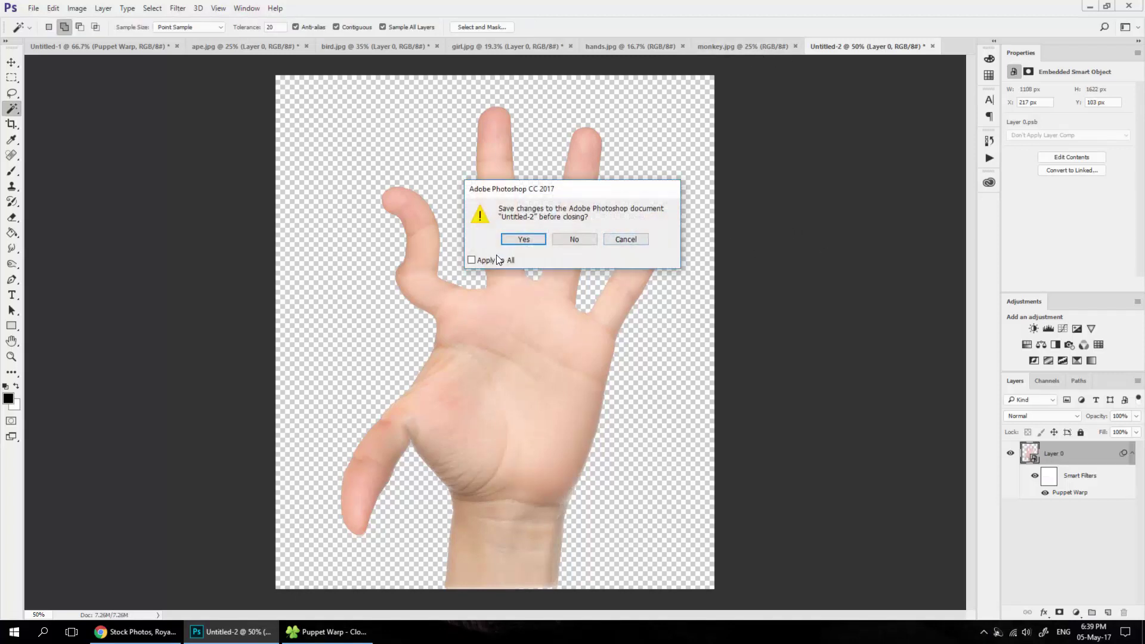
{"action": "left_click", "coordinate": [577, 238]}
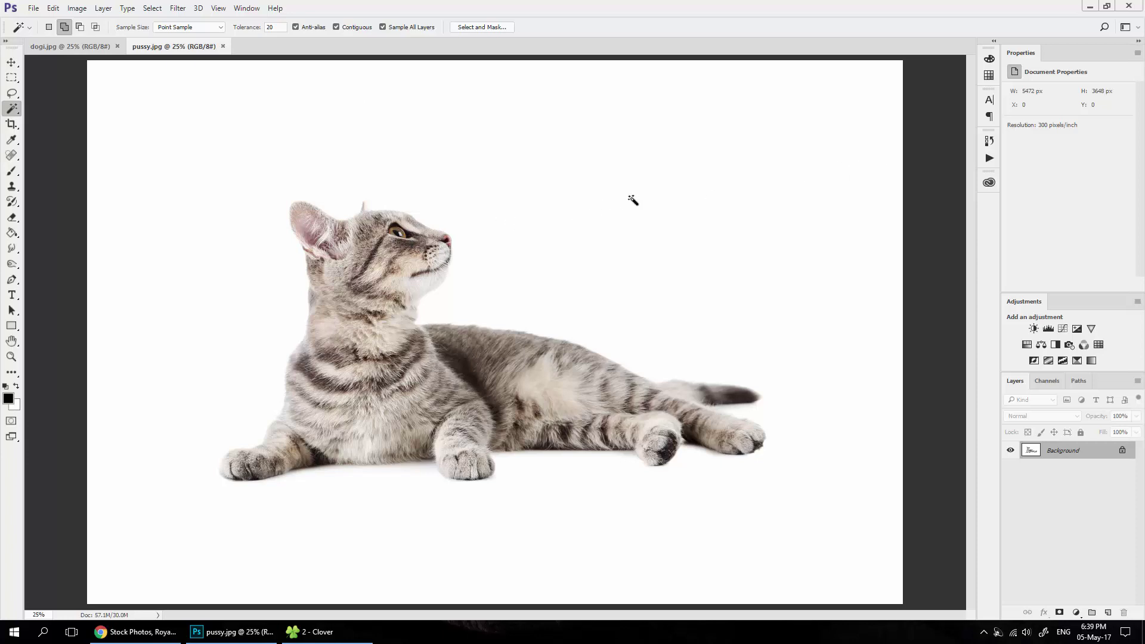
{"action": "left_click", "coordinate": [12, 77]}
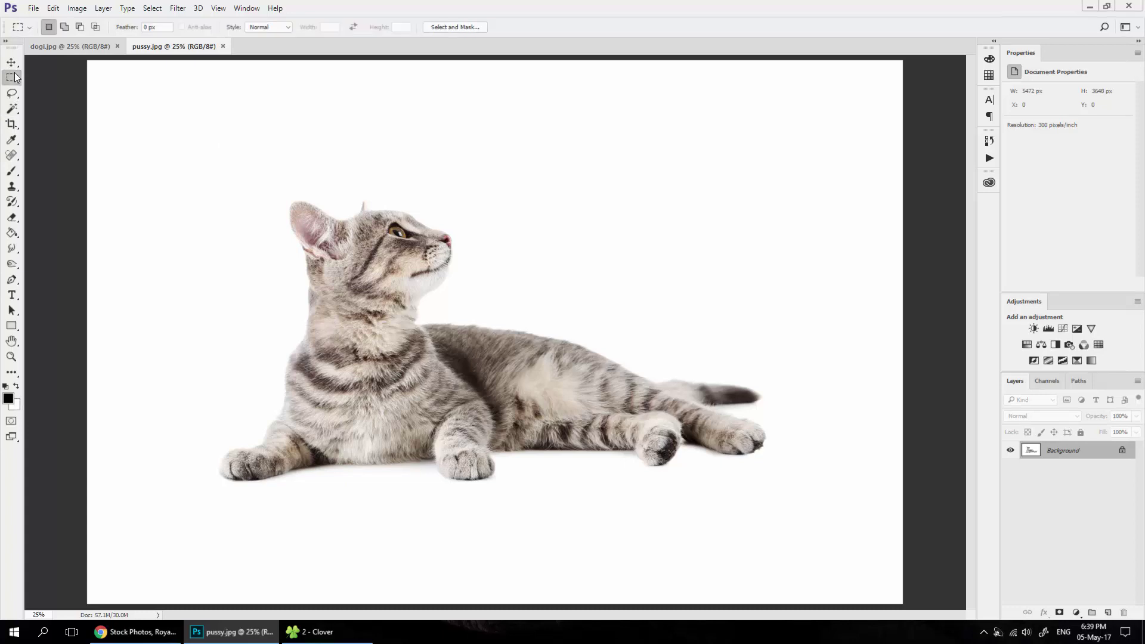
{"action": "scroll", "coordinate": [345, 208], "scroll_direction": "down", "scroll_amount": 2}
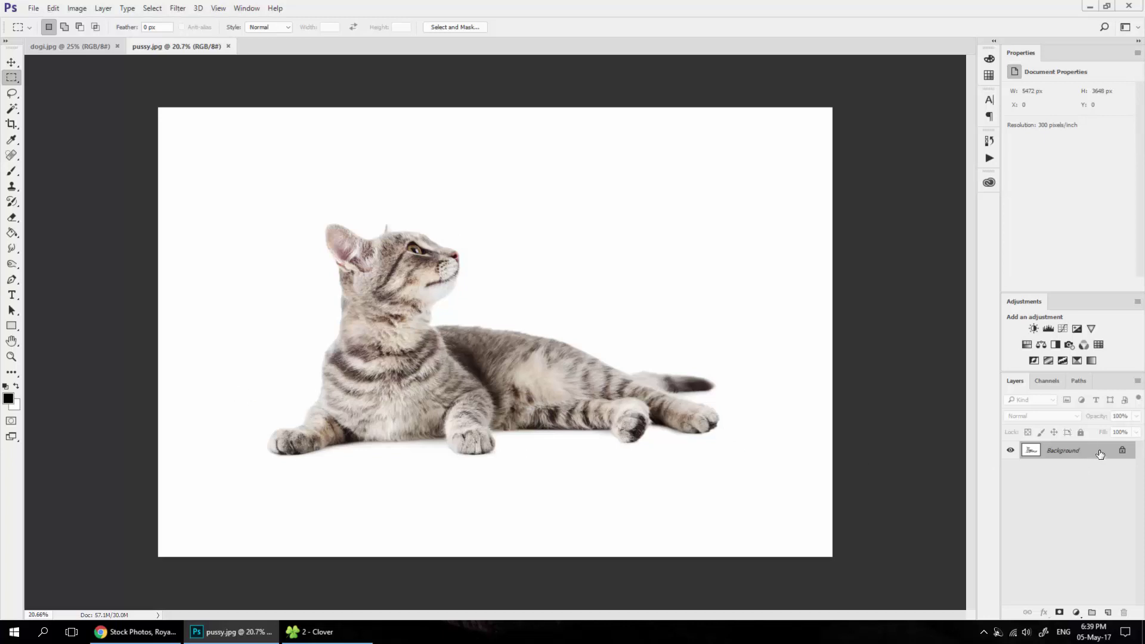
Step: Duplicate the cat photo layer and name it חתול מקורי
{"action": "left_click_drag", "start_coordinate": [1099, 455], "coordinate": [1108, 612]}
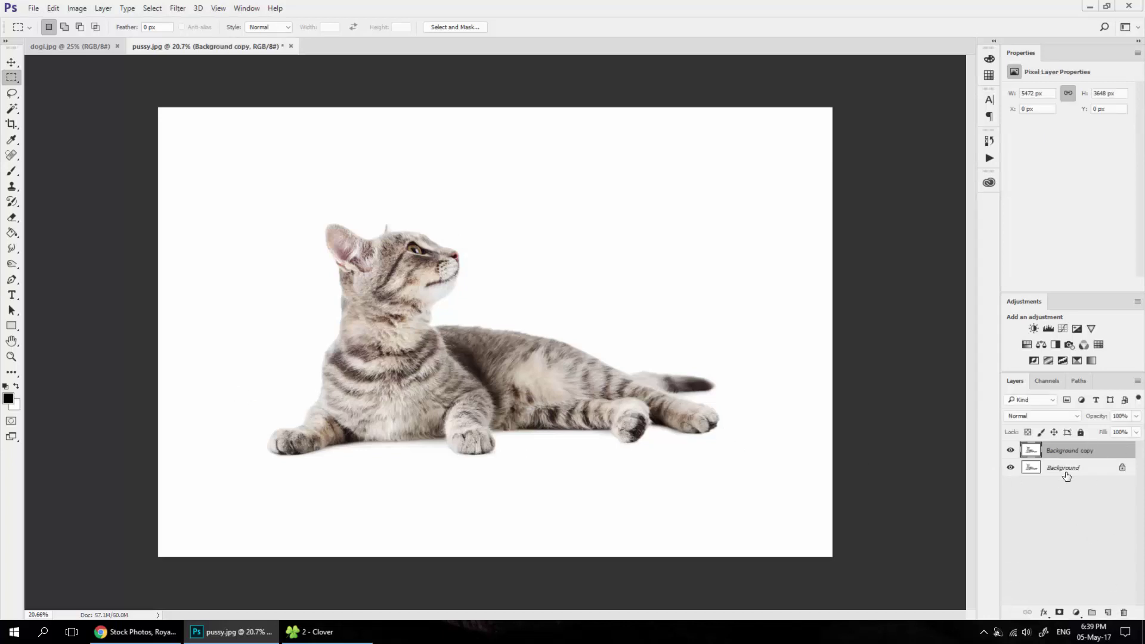
{"action": "double_click", "coordinate": [1073, 452]}
{"action": "key", "text": "BackSpace"}
{"action": "type", "text": "קורי"}
{"action": "key", "text": "Return"}
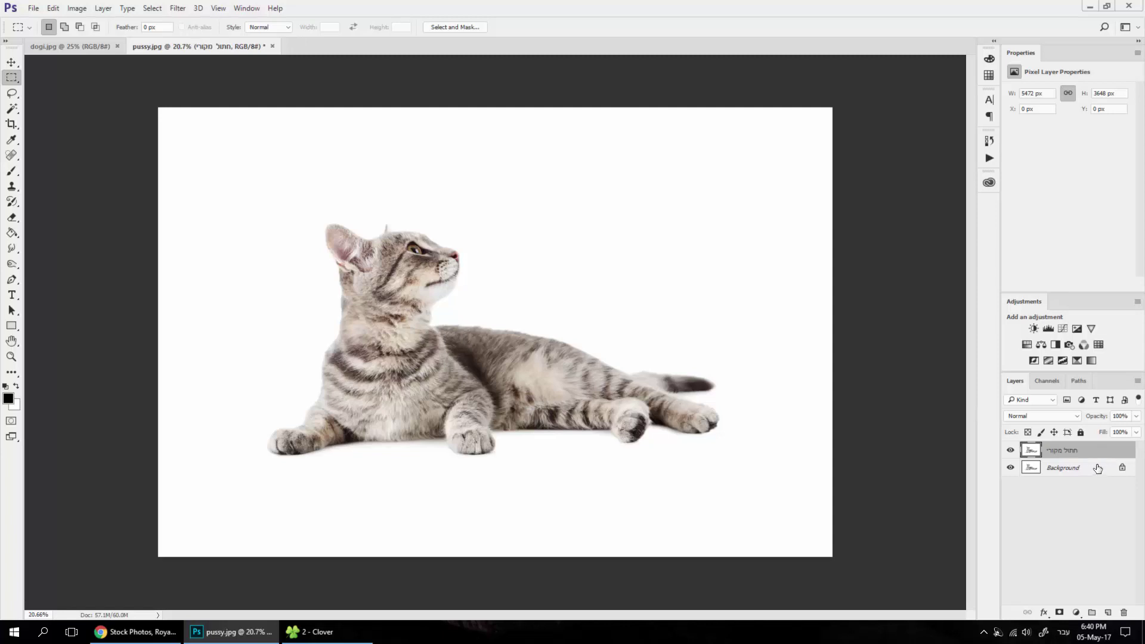
Step: Duplicate חתול מקורי and name the copy ראש מסובב
{"action": "key", "text": "ctrl+j"}
{"action": "double_click", "coordinate": [1066, 452]}
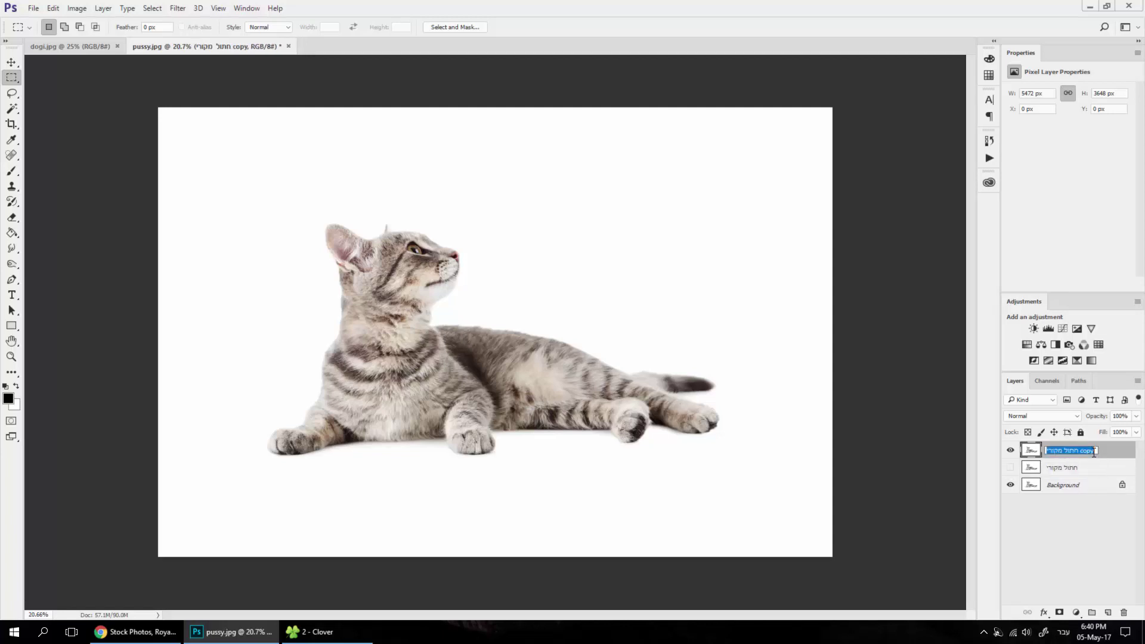
{"action": "type", "text": "ראש מסובב"}
{"action": "key", "text": "Return"}
Step: Check layer visibility, reselect ראש מסובב, and Magic Wand the cat's white background
{"action": "left_click", "coordinate": [1011, 451]}
{"action": "left_click", "coordinate": [1064, 485]}
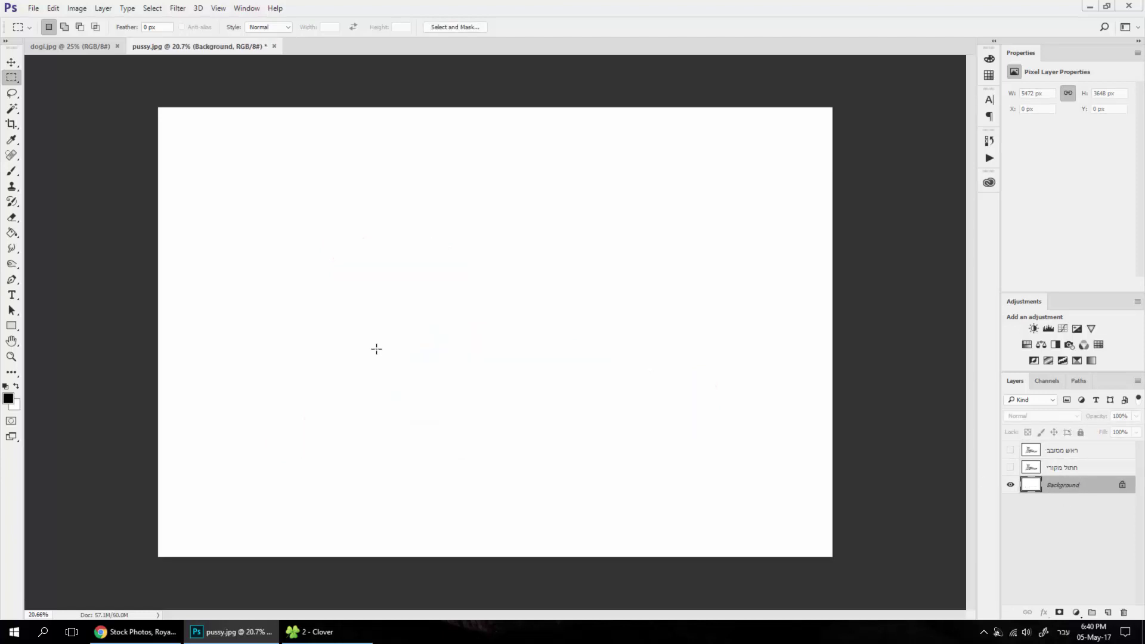
{"action": "left_click", "coordinate": [1009, 468]}
{"action": "left_click", "coordinate": [1009, 450]}
{"action": "left_click", "coordinate": [1084, 458]}
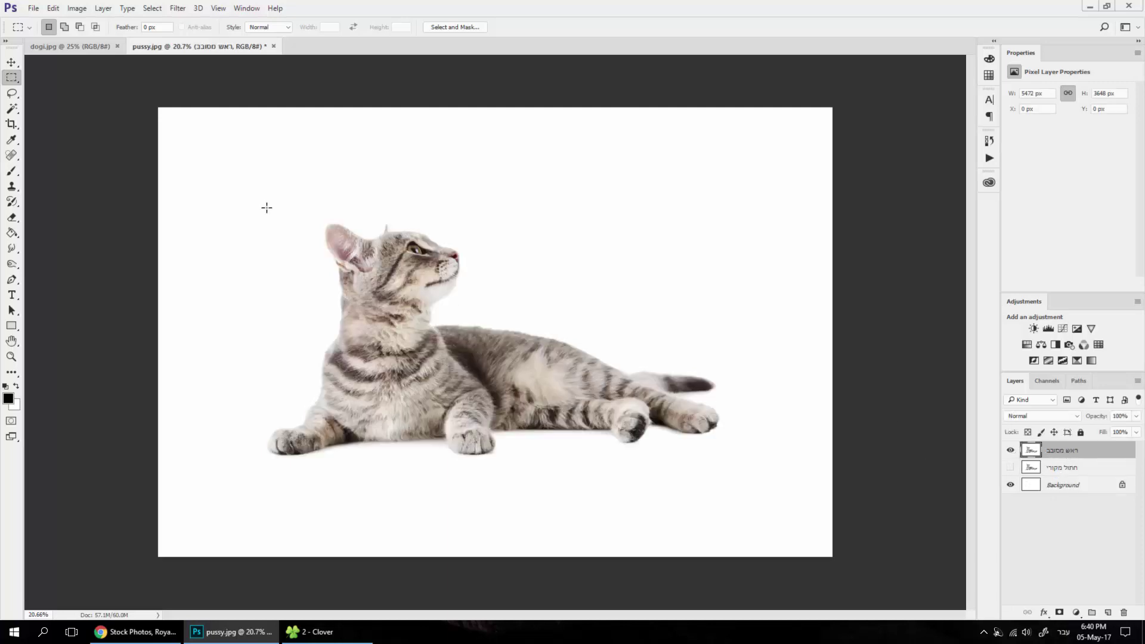
{"action": "left_click", "coordinate": [16, 107]}
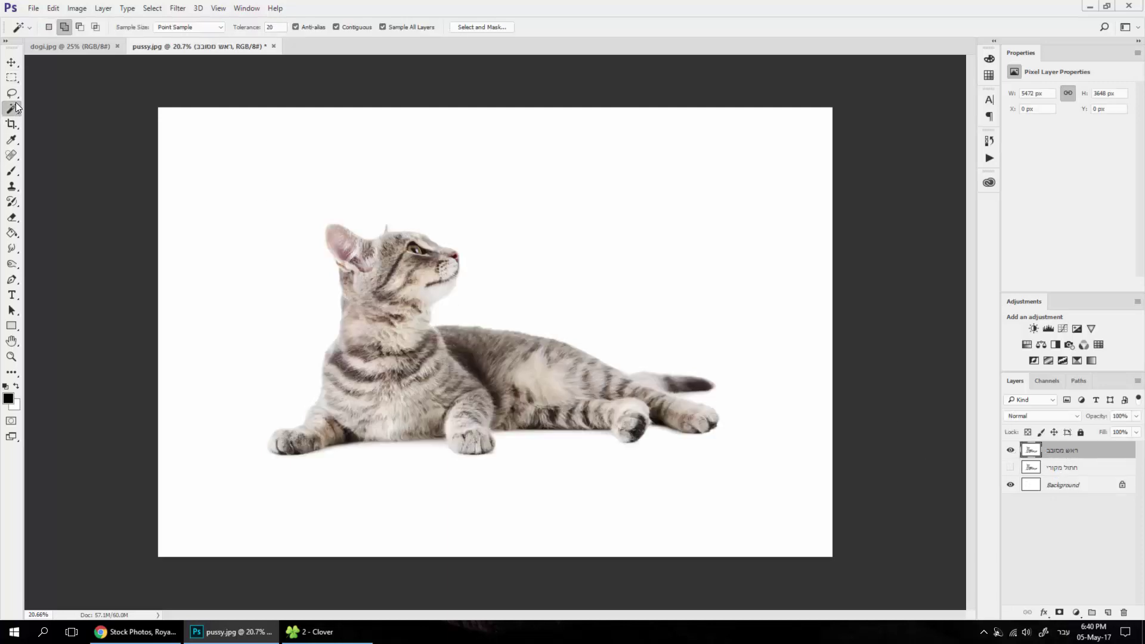
{"action": "left_click", "coordinate": [524, 249]}
Step: In Quick Mask, paint white over the cat's whiskers to add them to the selection
{"action": "key", "text": "q"}
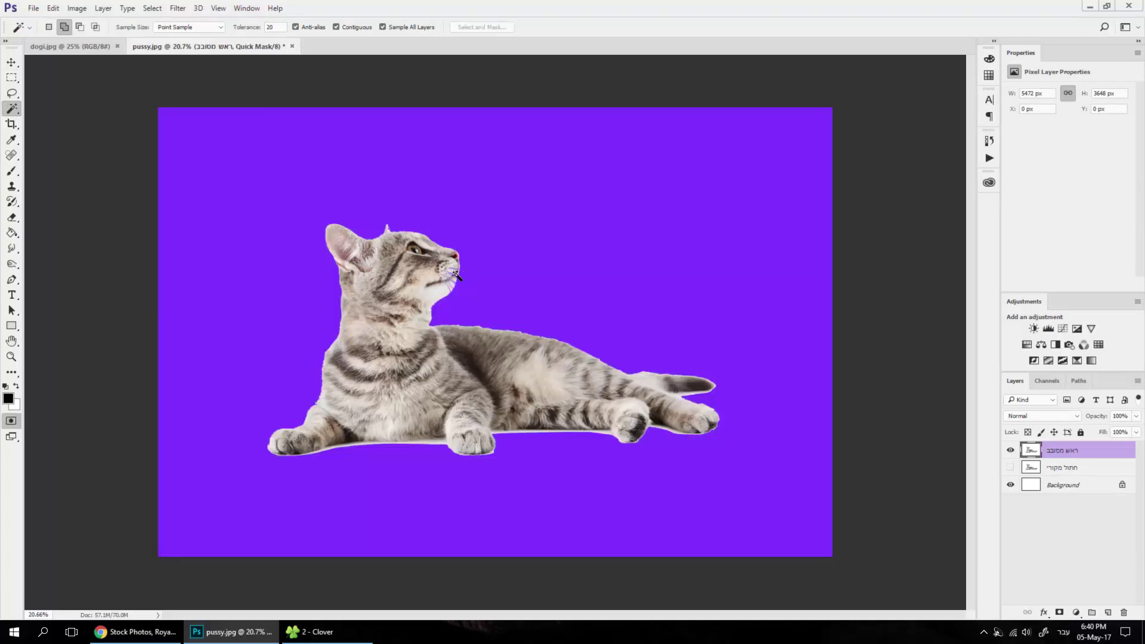
{"action": "key", "text": "z"}
{"action": "left_click_drag", "start_coordinate": [456, 276], "coordinate": [513, 286]}
{"action": "key", "text": "b"}
{"action": "mouse_move", "coordinate": [595, 434]}
{"action": "left_mouse_down"}
{"action": "mouse_move", "coordinate": [545, 339]}
{"action": "mouse_move", "coordinate": [529, 409]}
{"action": "mouse_move", "coordinate": [557, 389]}
{"action": "mouse_move", "coordinate": [588, 327]}
{"action": "mouse_move", "coordinate": [594, 193]}
{"action": "left_mouse_up"}
{"action": "key", "text": "x"}
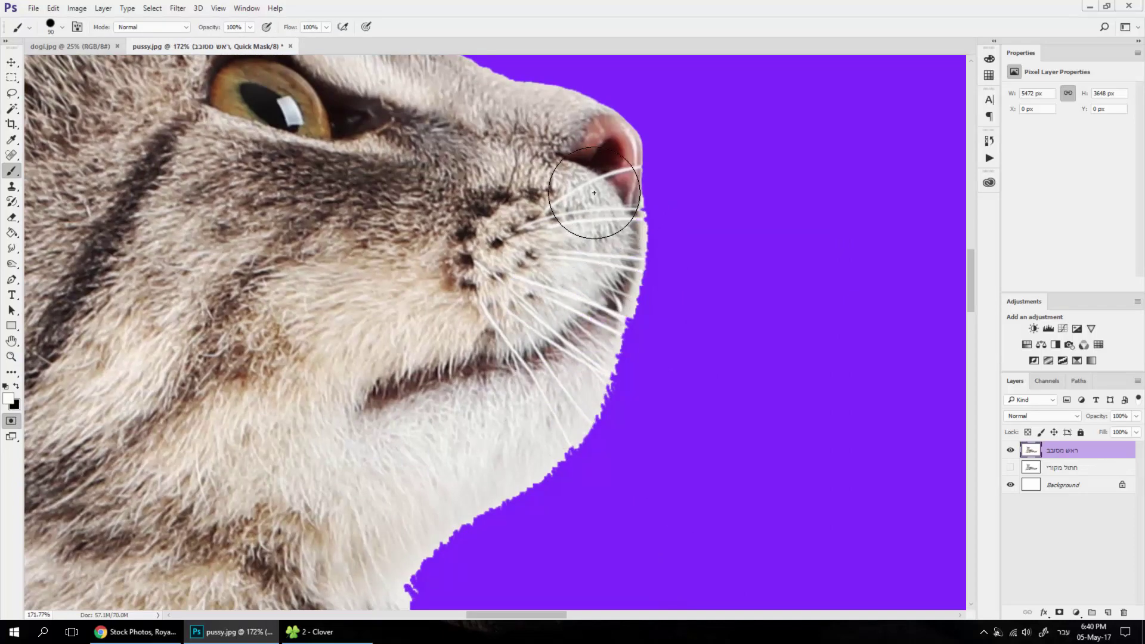
{"action": "key", "text": "ctrl+0"}
Step: Mask the ראש מסובב layer to the cat selection and convert it to a smart object
{"action": "key", "text": "v"}
{"action": "key", "text": "q"}
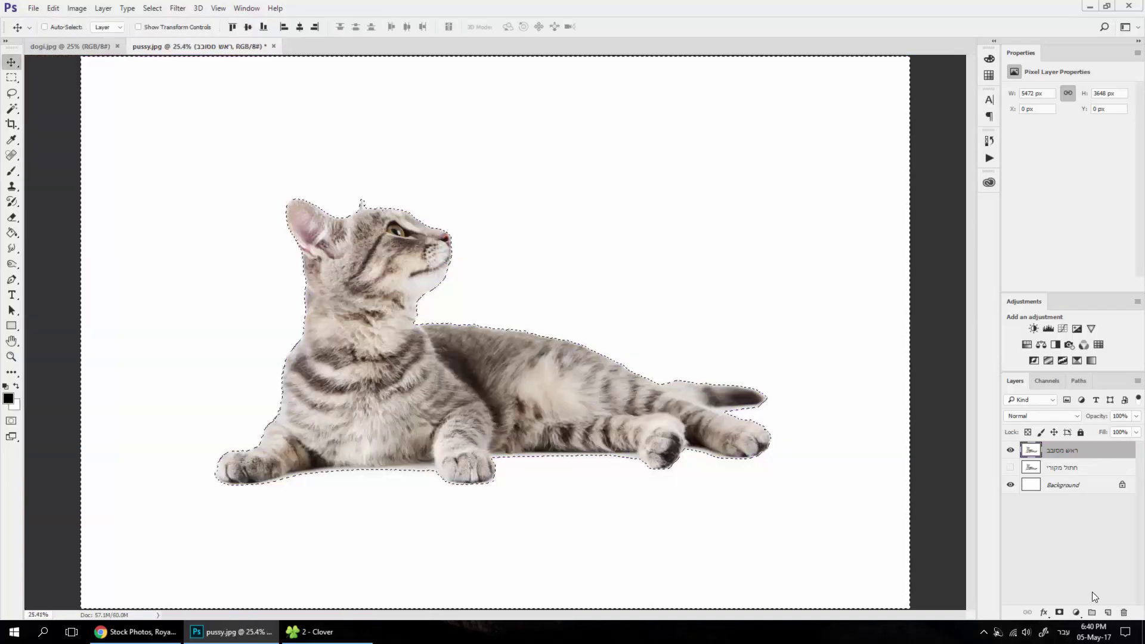
{"action": "left_click", "coordinate": [1059, 612]}
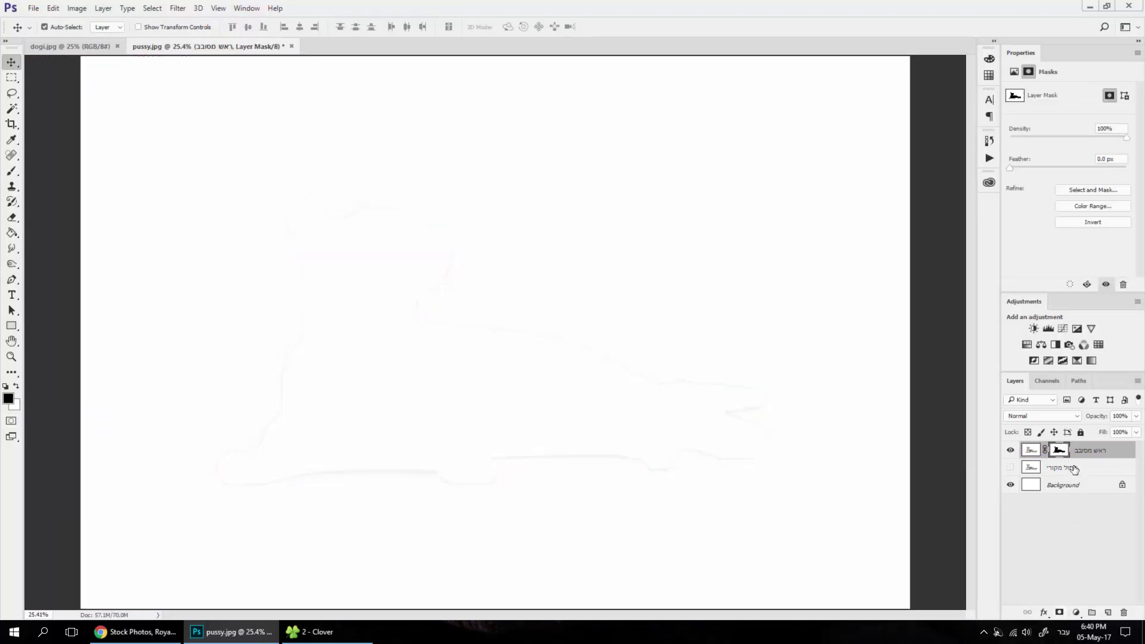
{"action": "right_click", "coordinate": [1097, 454]}
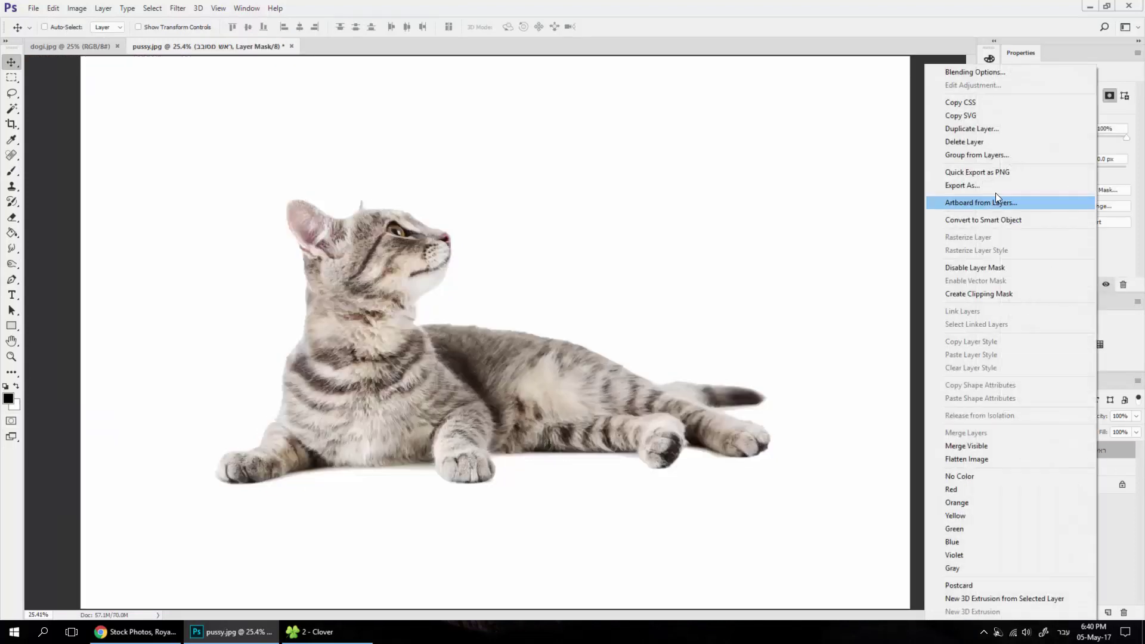
{"action": "left_click", "coordinate": [1003, 220]}
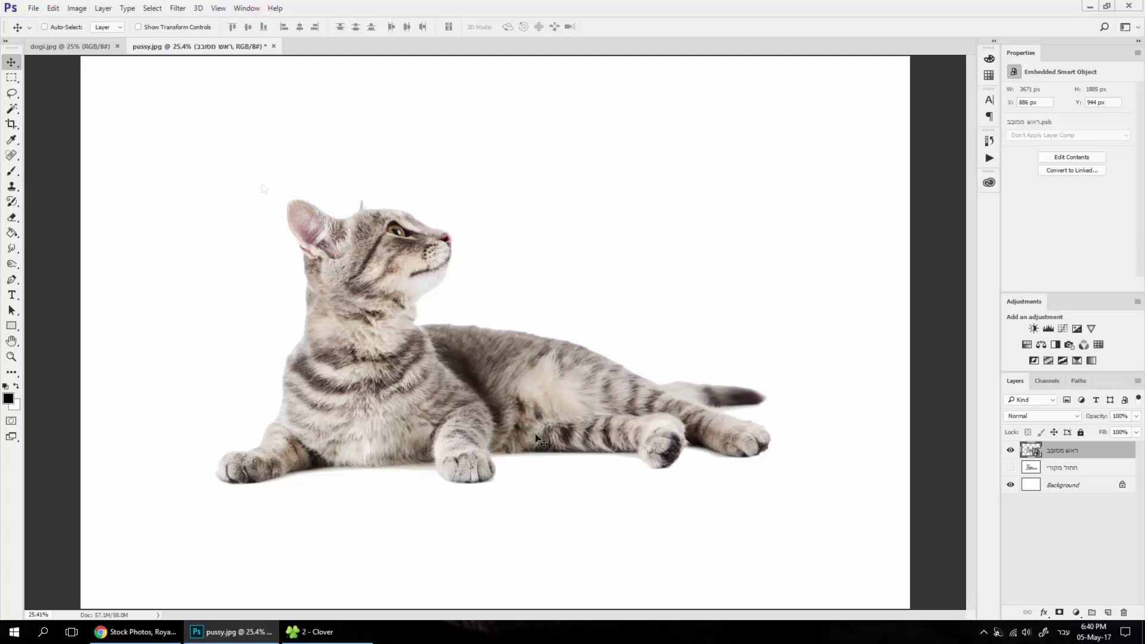
{"action": "left_click", "coordinate": [53, 8]}
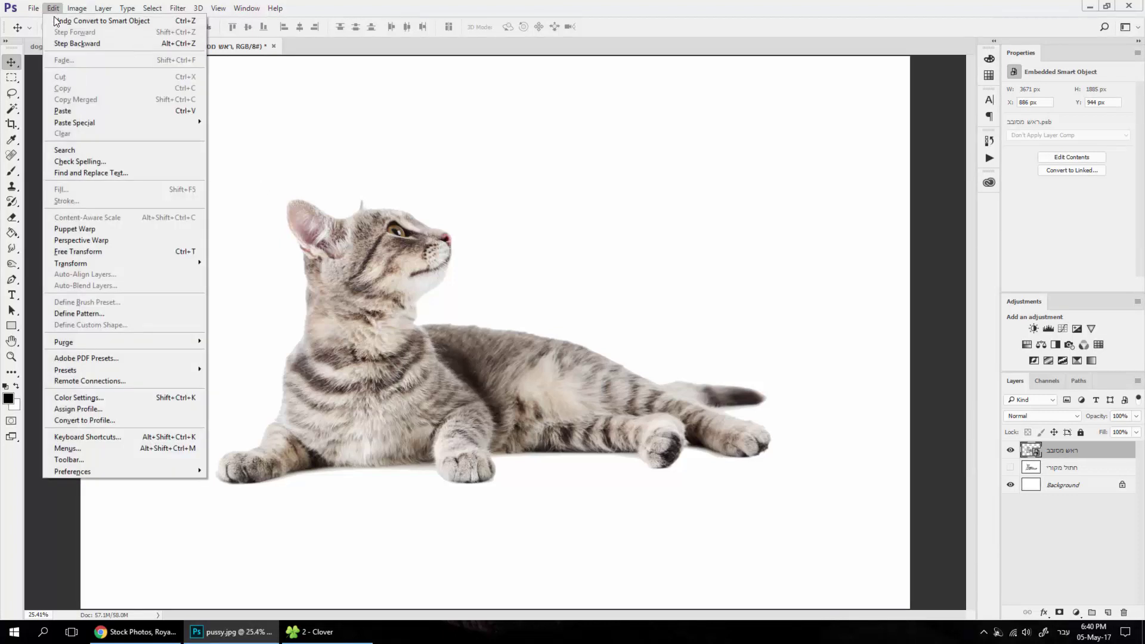
Step: Start Puppet Warp, pin the front and rear paws, and rotate the head upward
{"action": "left_click", "coordinate": [92, 228]}
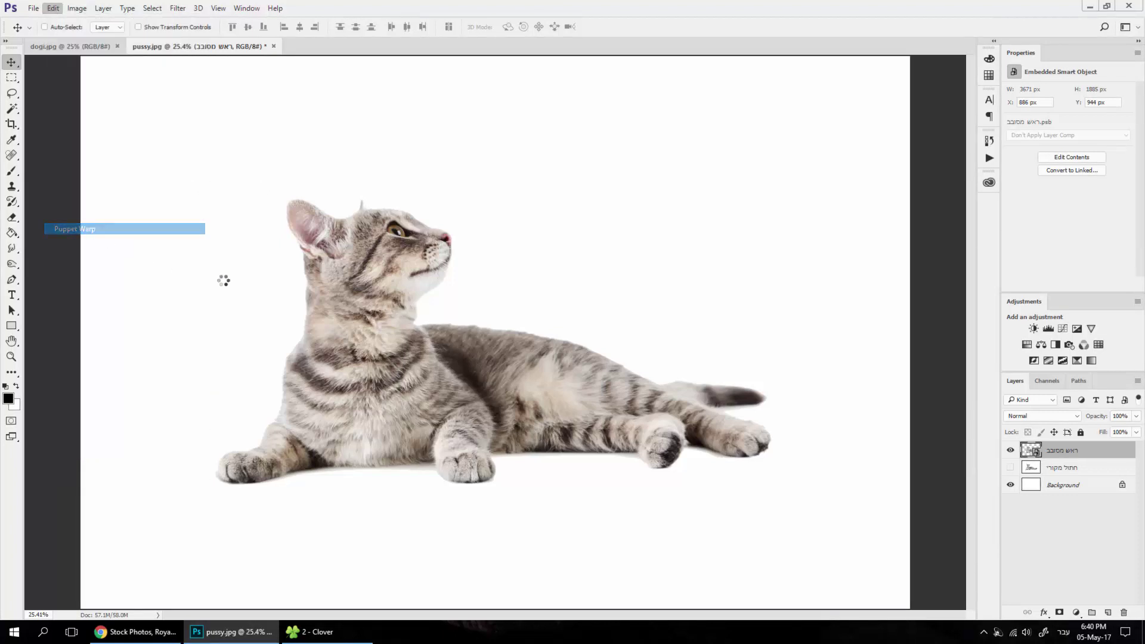
{"action": "left_click", "coordinate": [242, 468]}
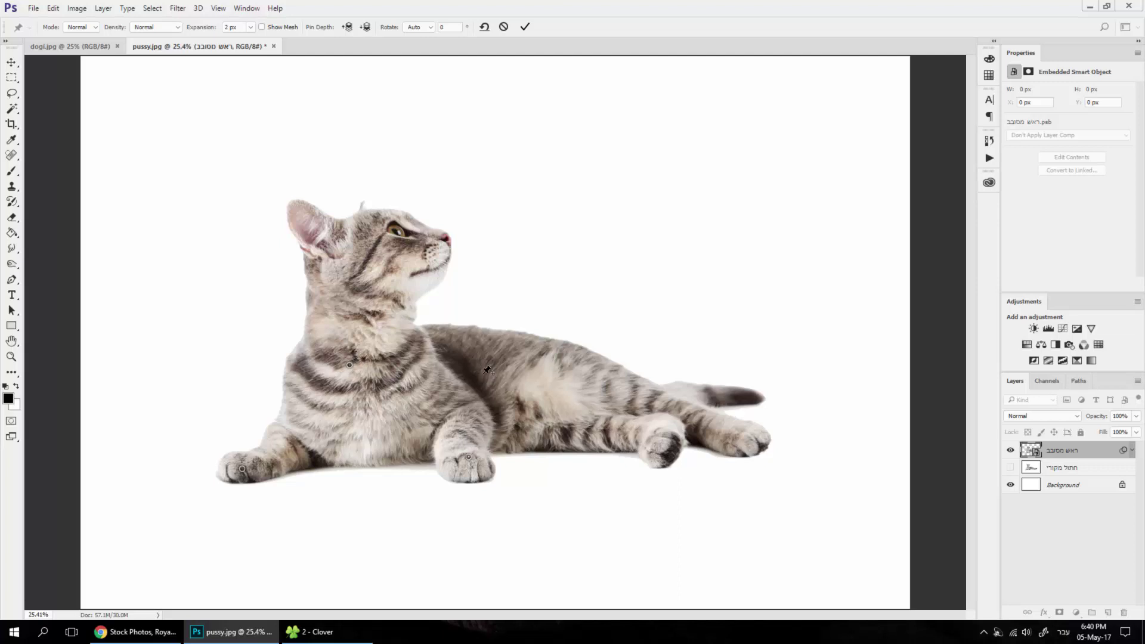
{"action": "left_click", "coordinate": [664, 447]}
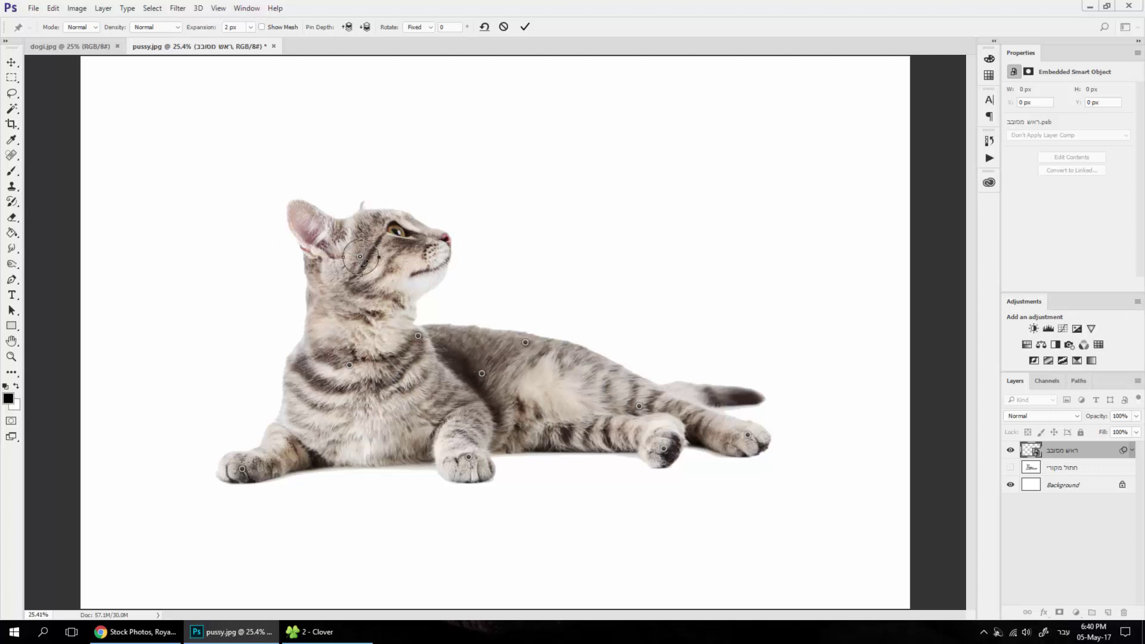
{"action": "left_click_drag", "start_coordinate": [367, 266], "coordinate": [369, 249]}
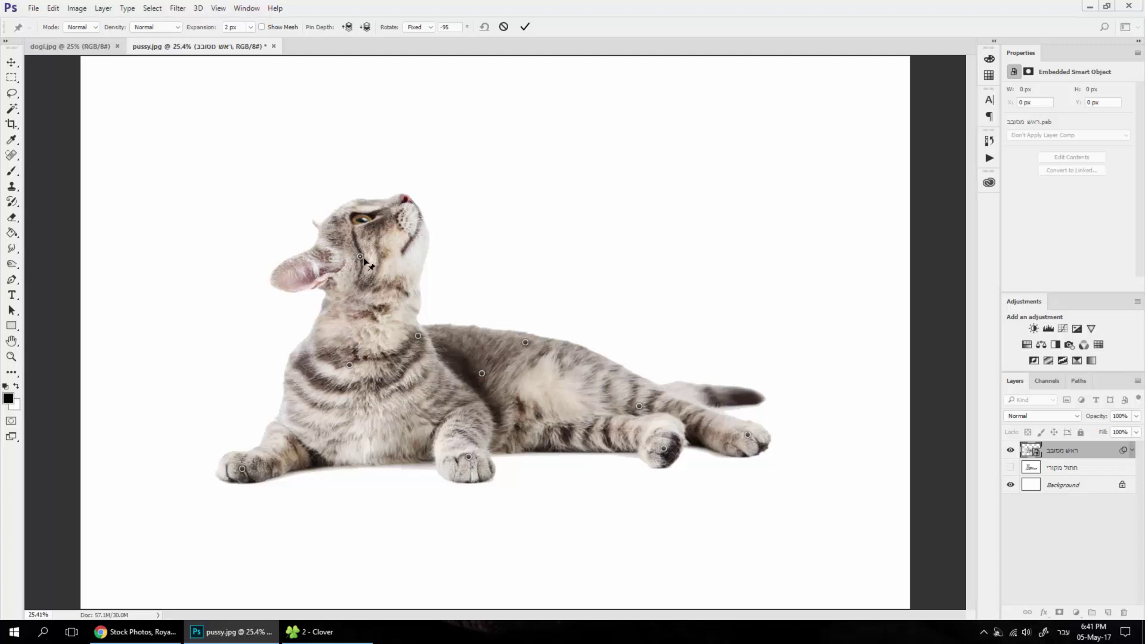
{"action": "left_click_drag", "start_coordinate": [360, 259], "coordinate": [329, 269]}
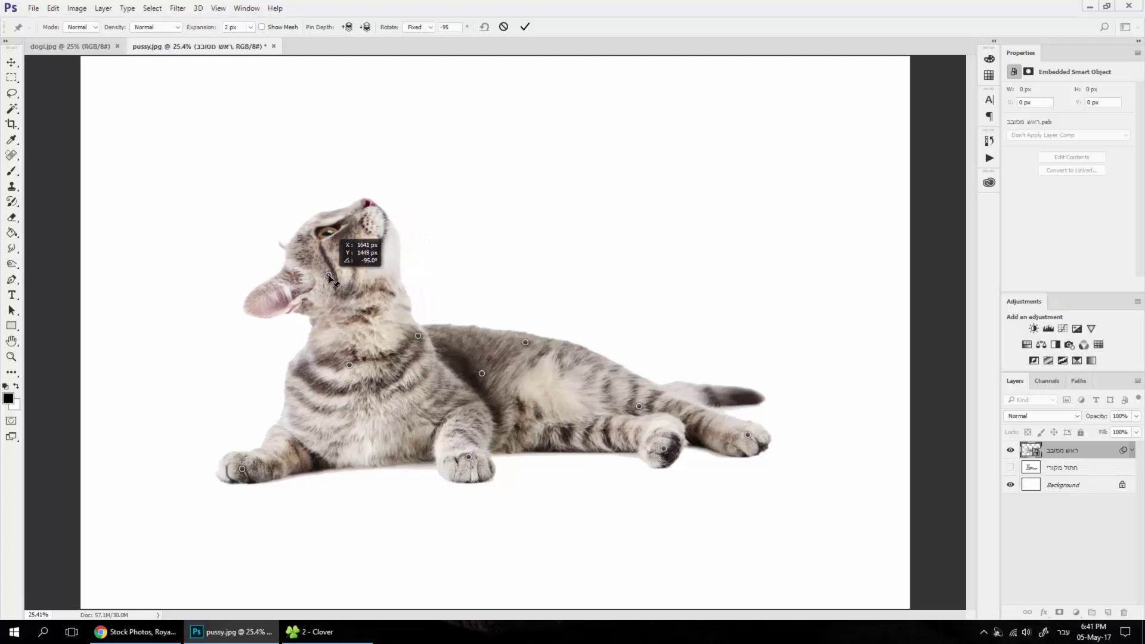
Step: Refine the tilt with neck and chest pins, then commit the Puppet Warp
{"action": "left_click_drag", "start_coordinate": [314, 310], "coordinate": [304, 316]}
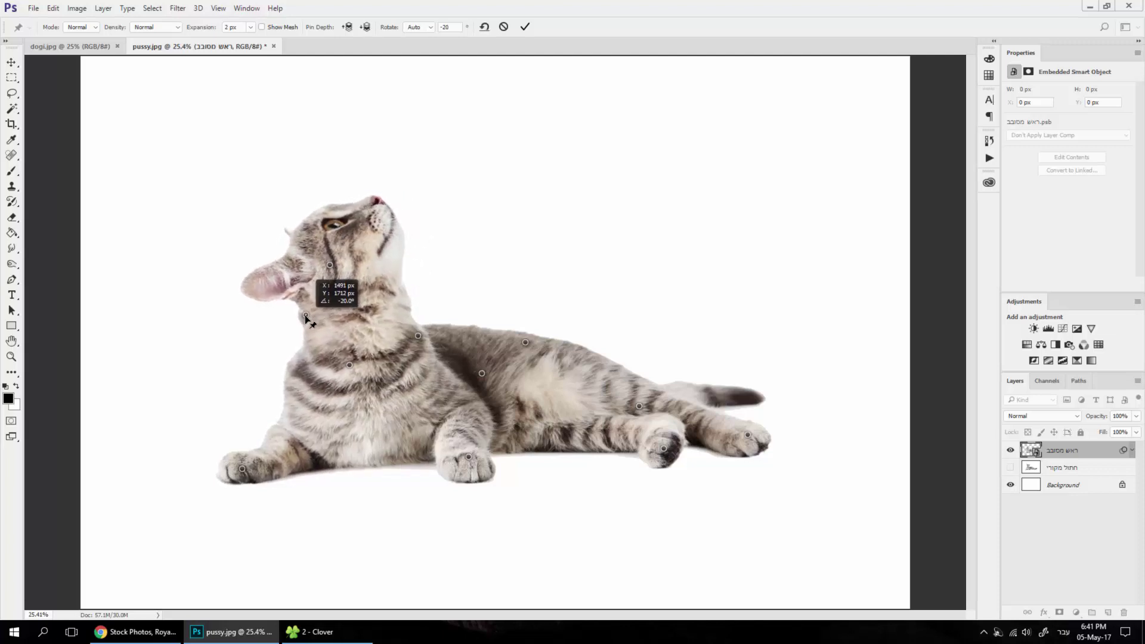
{"action": "left_click_drag", "start_coordinate": [329, 267], "coordinate": [346, 273]}
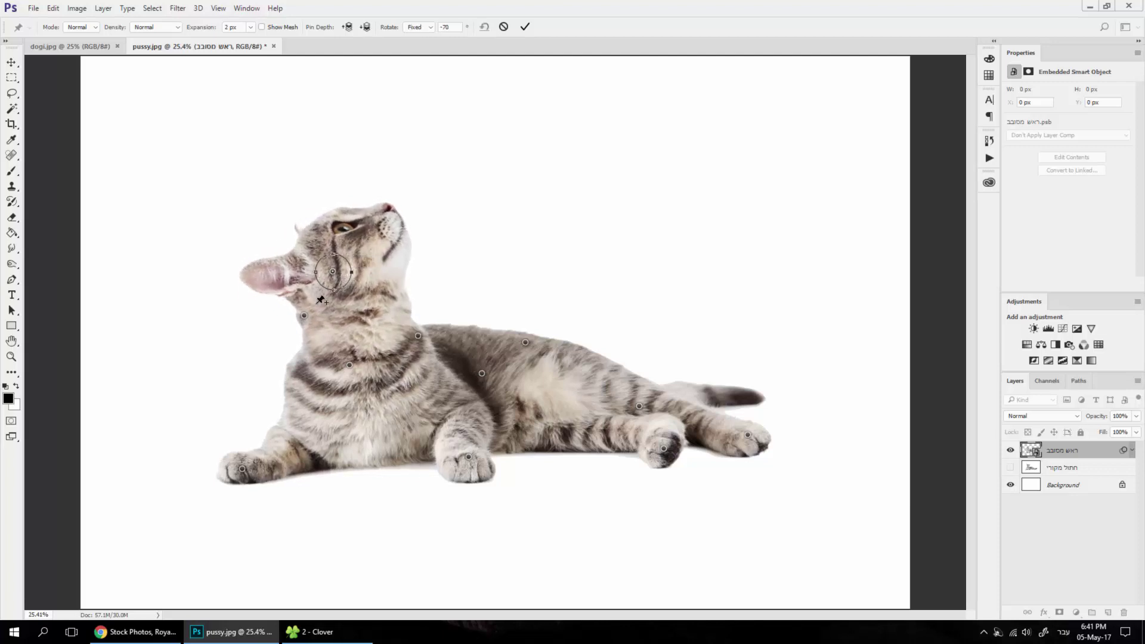
{"action": "mouse_move", "coordinate": [304, 316]}
{"action": "left_mouse_down"}
{"action": "mouse_move", "coordinate": [306, 347]}
{"action": "mouse_move", "coordinate": [309, 331]}
{"action": "left_mouse_up"}
{"action": "left_click", "coordinate": [307, 348]}
{"action": "left_click", "coordinate": [301, 319], "text": "alt"}
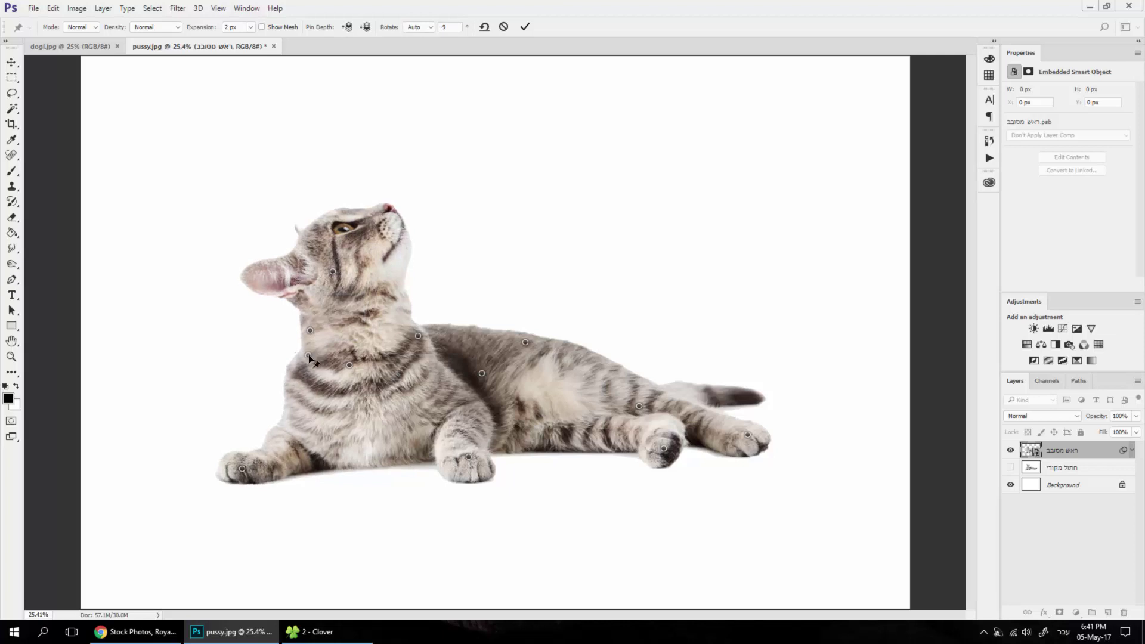
{"action": "left_click", "coordinate": [302, 356]}
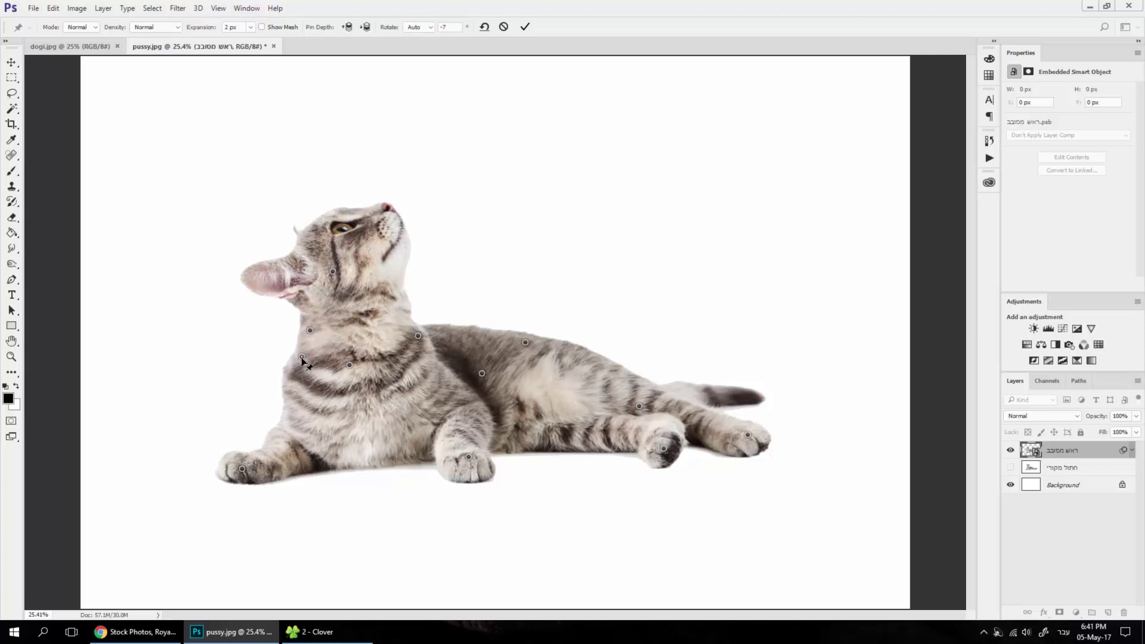
{"action": "left_click_drag", "start_coordinate": [302, 356], "coordinate": [300, 355]}
{"action": "left_click", "coordinate": [527, 27]}
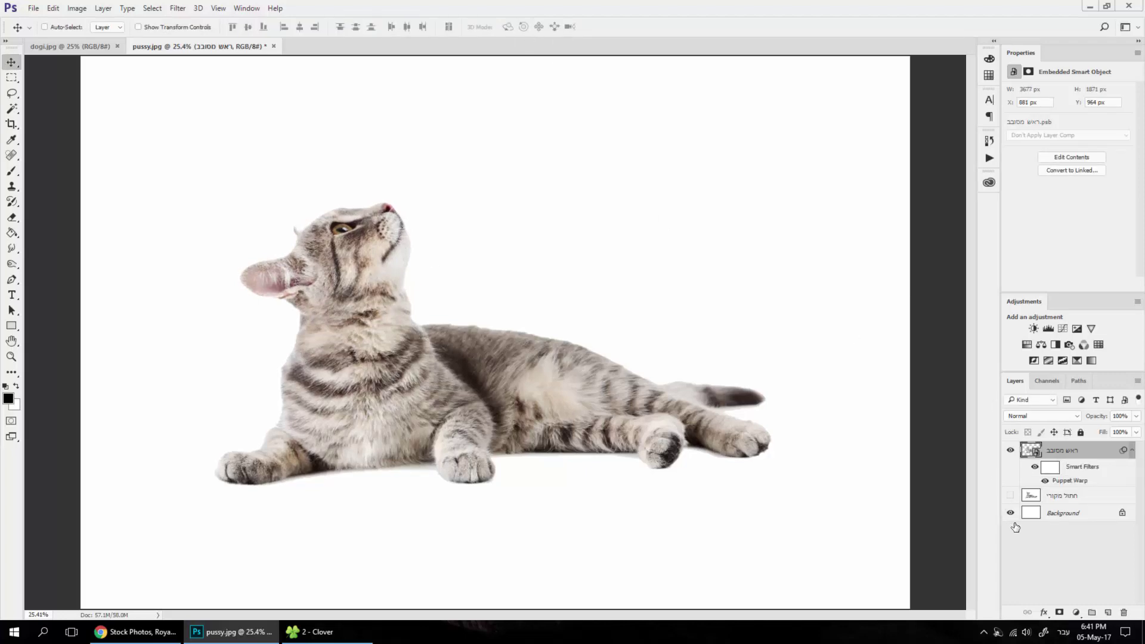
Step: Hide the Background and compare the warped and original cat layers, selecting חתול מקורי
{"action": "left_click", "coordinate": [1010, 512]}
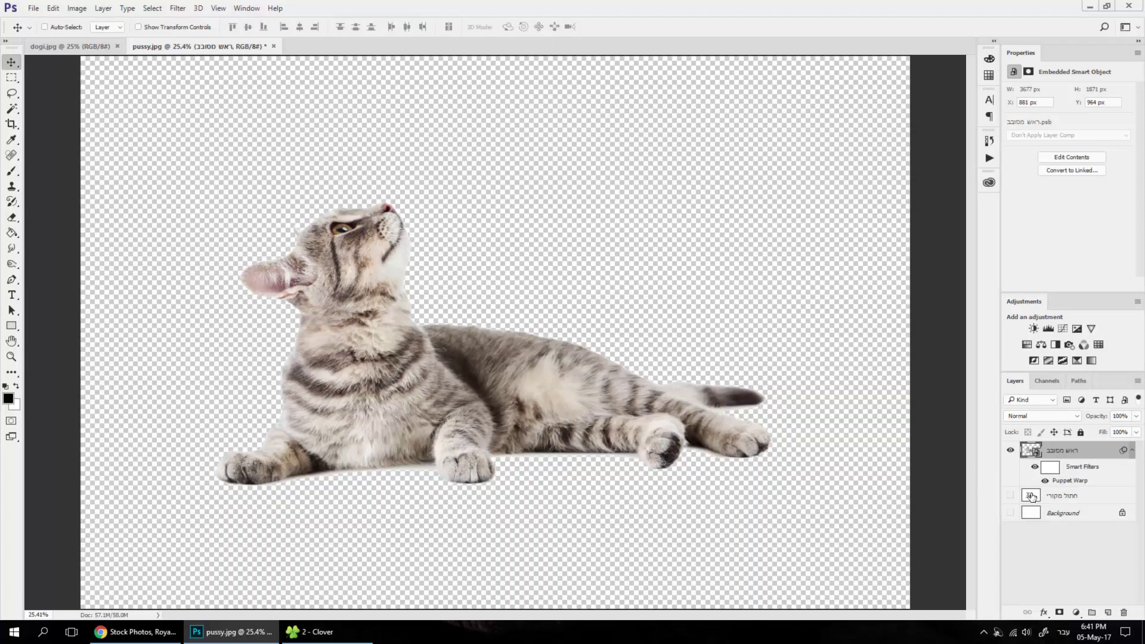
{"action": "left_click", "coordinate": [1010, 496]}
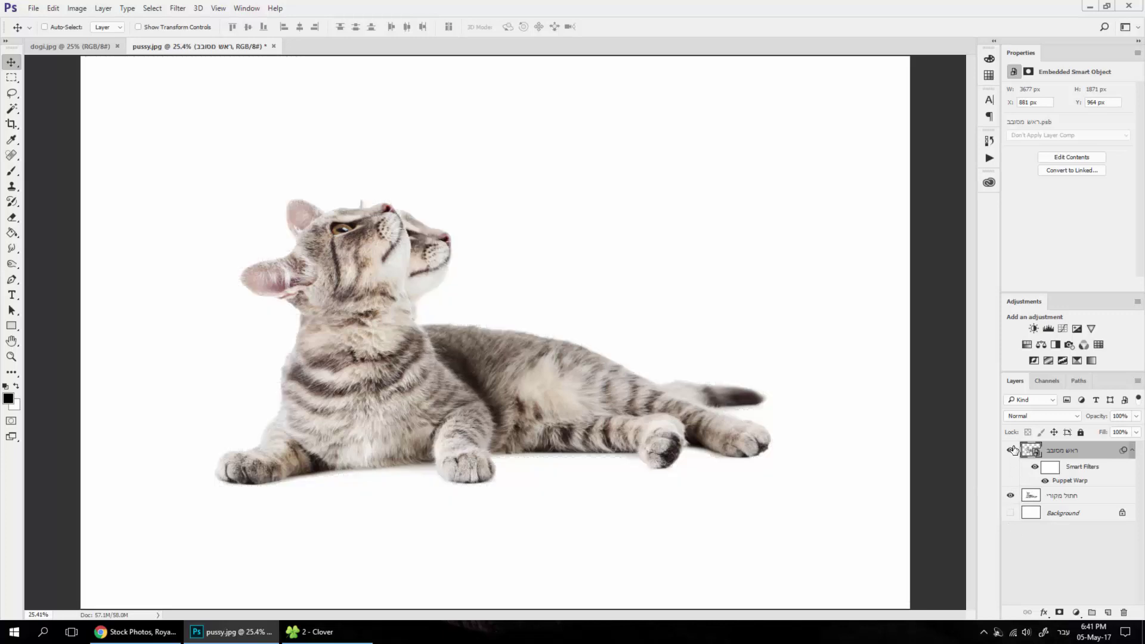
{"action": "left_click", "coordinate": [1010, 450]}
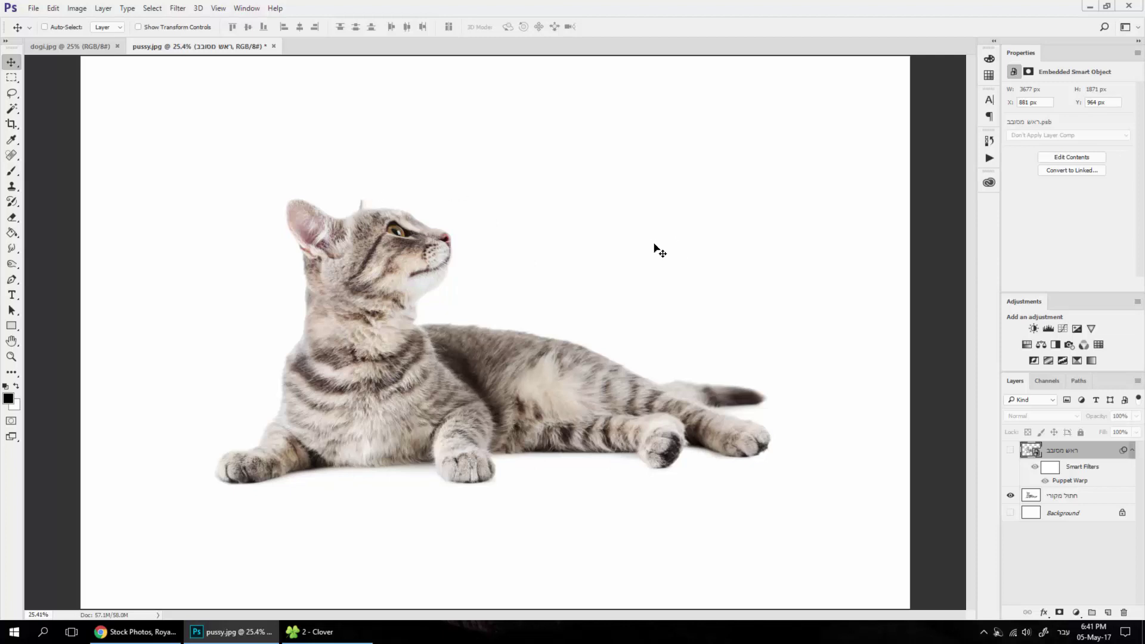
{"action": "left_click", "coordinate": [1010, 450]}
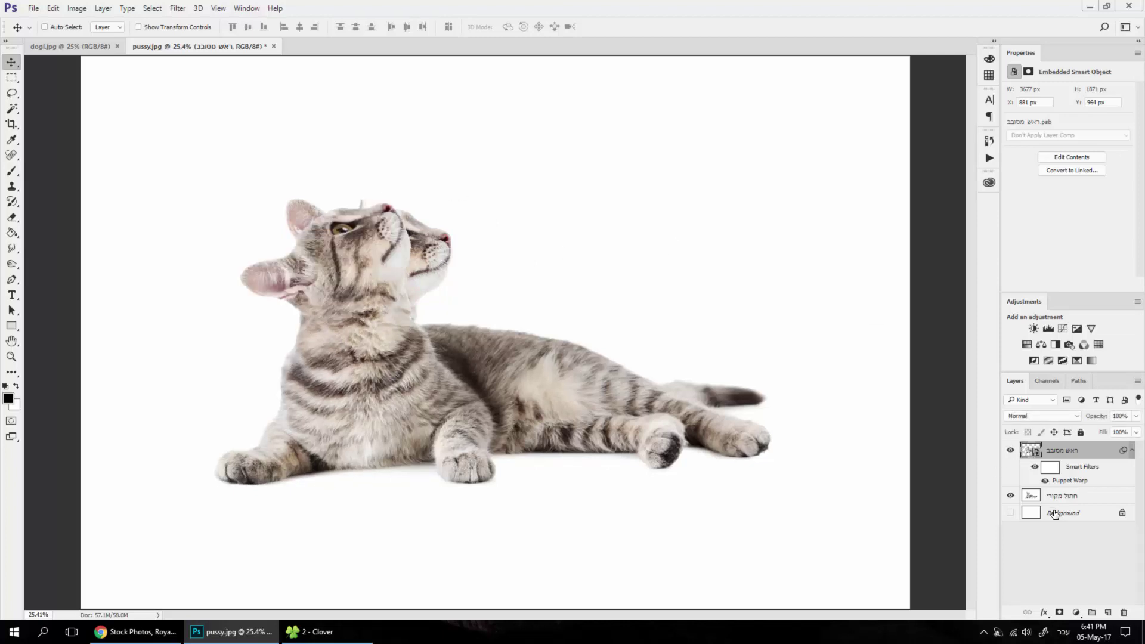
{"action": "left_click", "coordinate": [1063, 494]}
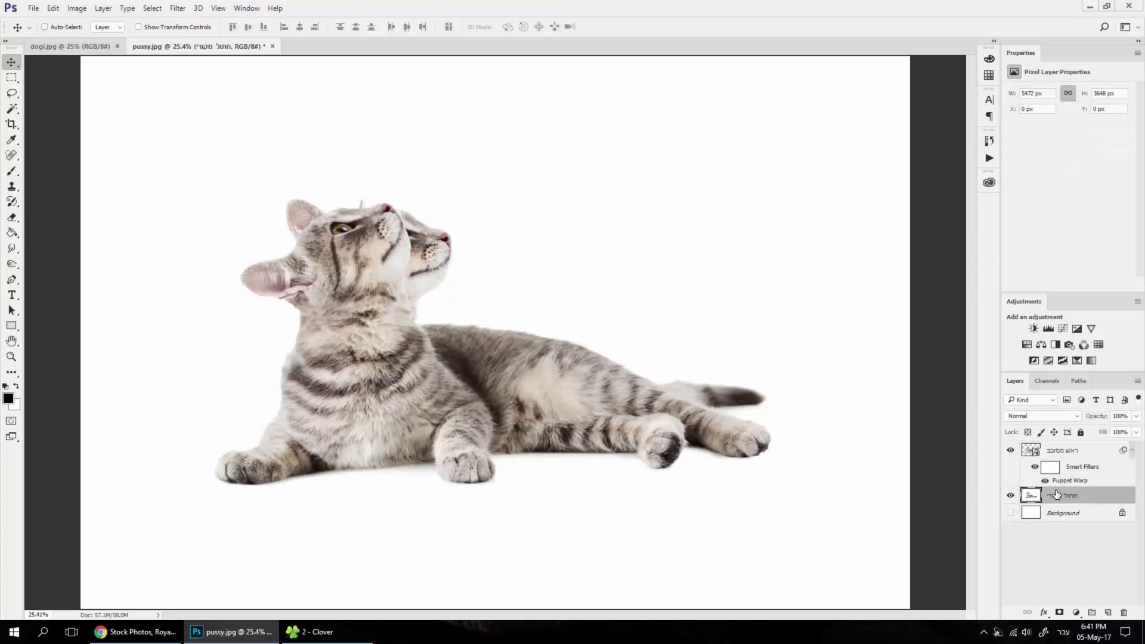
Step: Add a mask to חתול מקורי and paint out its old head with a large hard brush
{"action": "left_click", "coordinate": [1059, 612]}
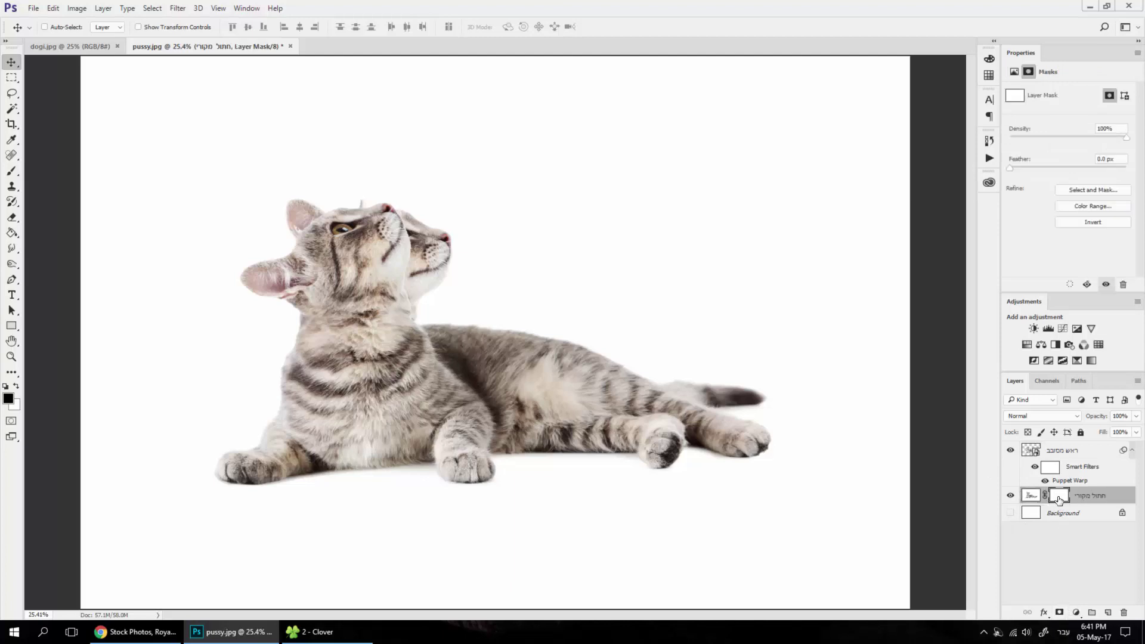
{"action": "left_click", "coordinate": [11, 171]}
{"action": "right_click", "coordinate": [387, 278]}
{"action": "left_click", "coordinate": [452, 324]}
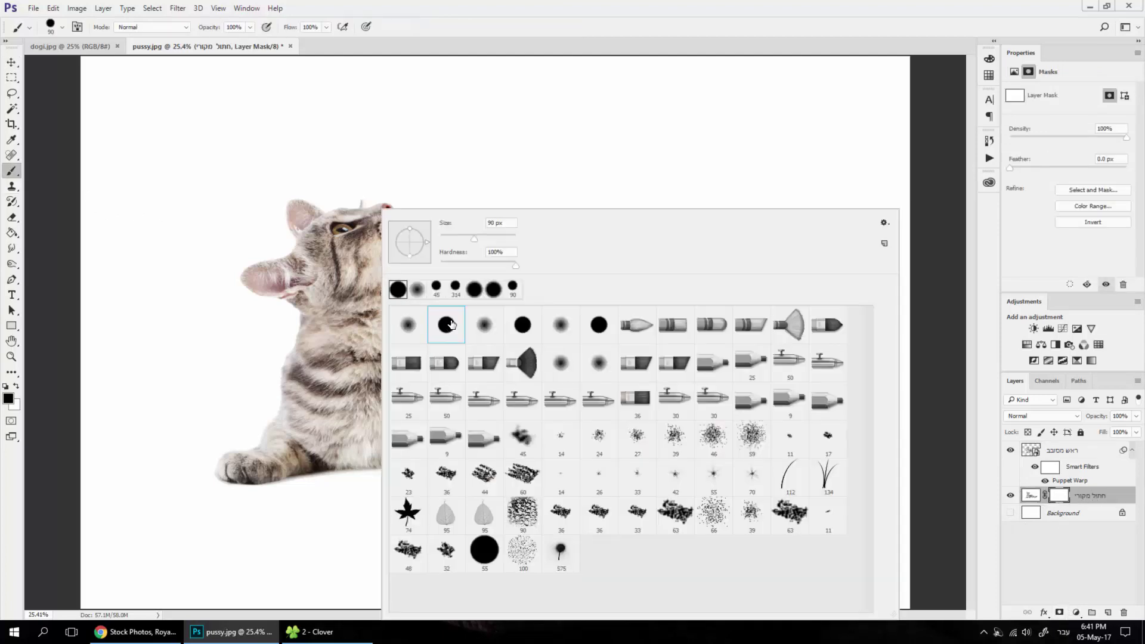
{"action": "key", "text": "Return"}
{"action": "left_click", "coordinate": [388, 268]}
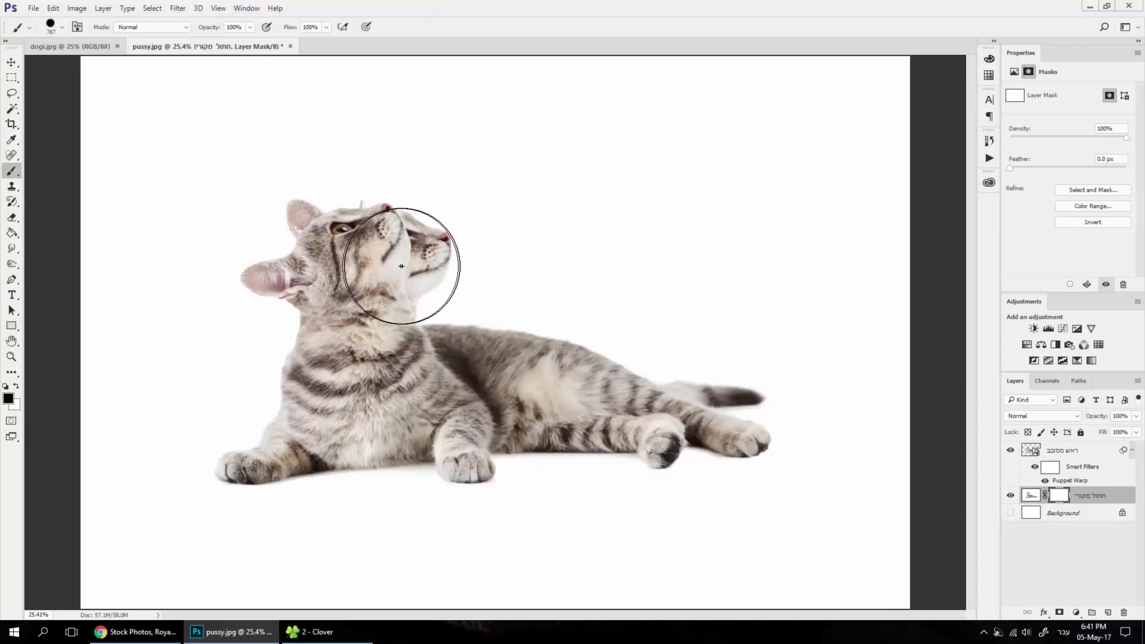
{"action": "mouse_move", "coordinate": [388, 268]}
{"action": "left_mouse_down"}
{"action": "mouse_move", "coordinate": [414, 230]}
{"action": "mouse_move", "coordinate": [327, 269]}
{"action": "mouse_move", "coordinate": [302, 231]}
{"action": "mouse_move", "coordinate": [296, 276]}
{"action": "mouse_move", "coordinate": [276, 264]}
{"action": "mouse_move", "coordinate": [358, 248]}
{"action": "mouse_move", "coordinate": [392, 269]}
{"action": "mouse_move", "coordinate": [396, 256]}
{"action": "mouse_move", "coordinate": [306, 255]}
{"action": "mouse_move", "coordinate": [392, 216]}
{"action": "left_mouse_up"}
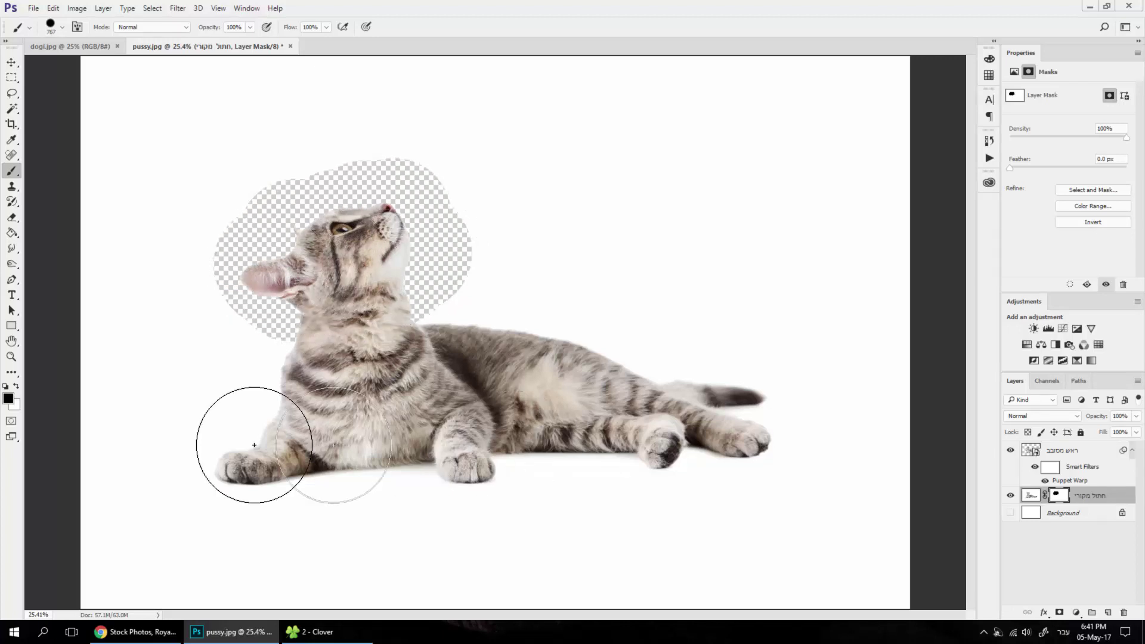
{"action": "key", "text": "v"}
{"action": "scroll", "coordinate": [554, 450], "scroll_direction": "down", "scroll_amount": 1}
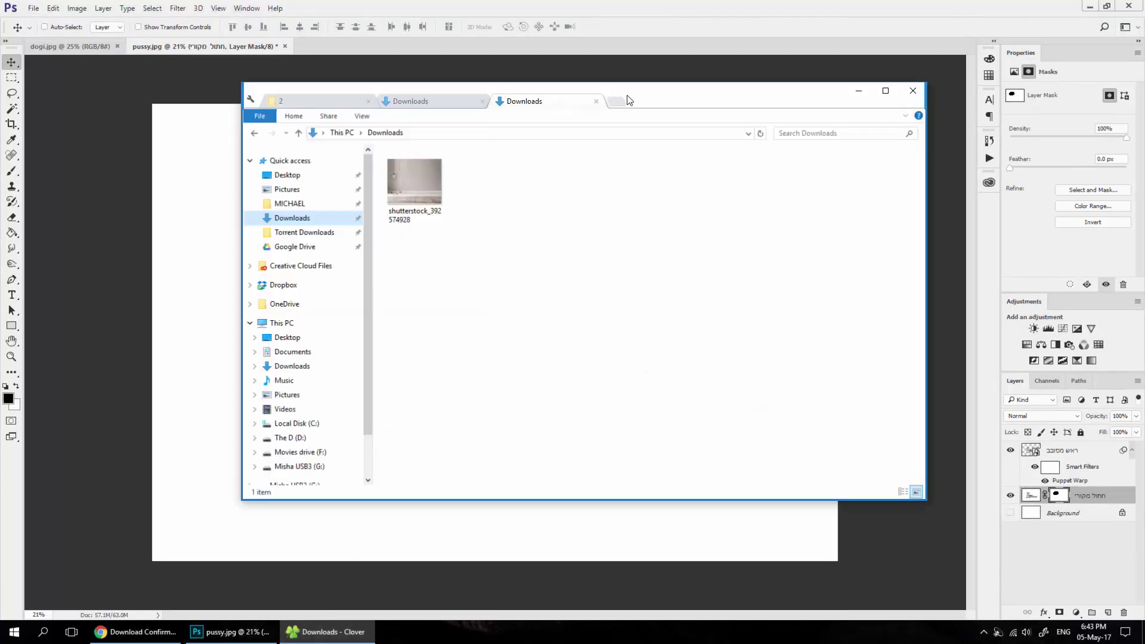
Step: Place the room photo into the document and move it below the cat layers
{"action": "left_click_drag", "start_coordinate": [627, 100], "coordinate": [696, 93]}
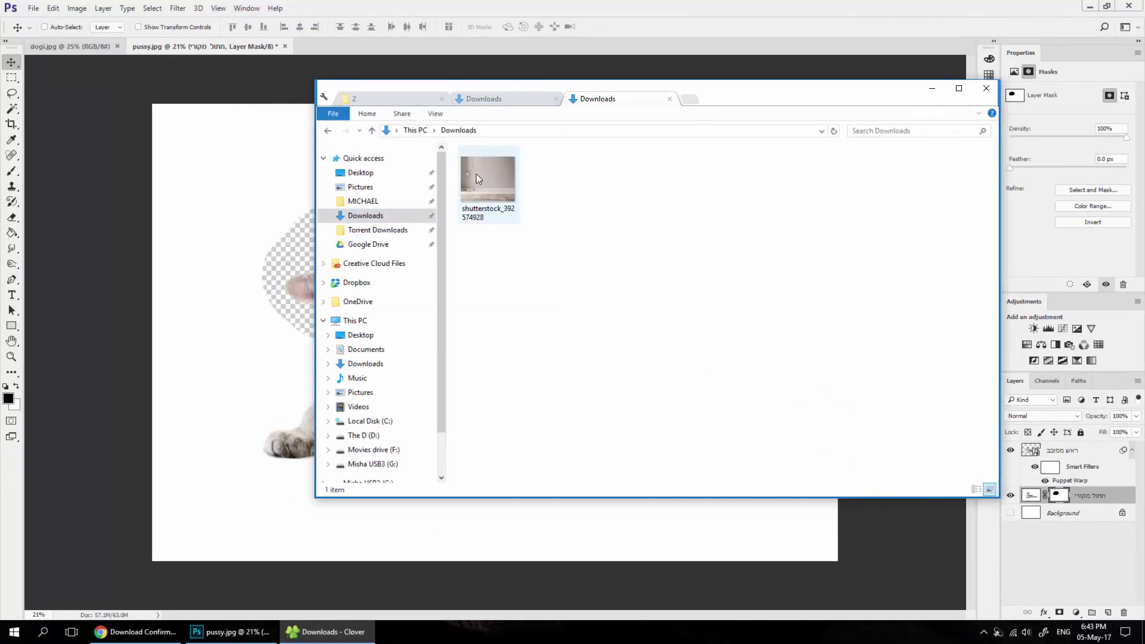
{"action": "mouse_move", "coordinate": [476, 174]}
{"action": "left_mouse_down"}
{"action": "mouse_move", "coordinate": [278, 307]}
{"action": "mouse_move", "coordinate": [452, 301]}
{"action": "left_mouse_up"}
{"action": "key", "text": "Return"}
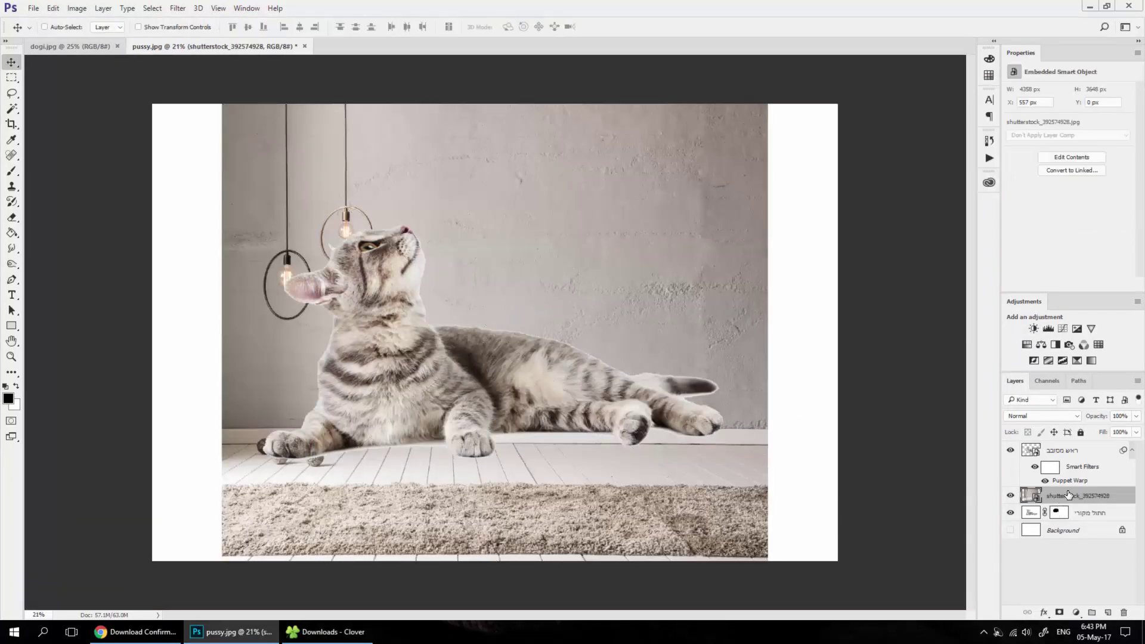
{"action": "left_click_drag", "start_coordinate": [1081, 498], "coordinate": [1080, 520]}
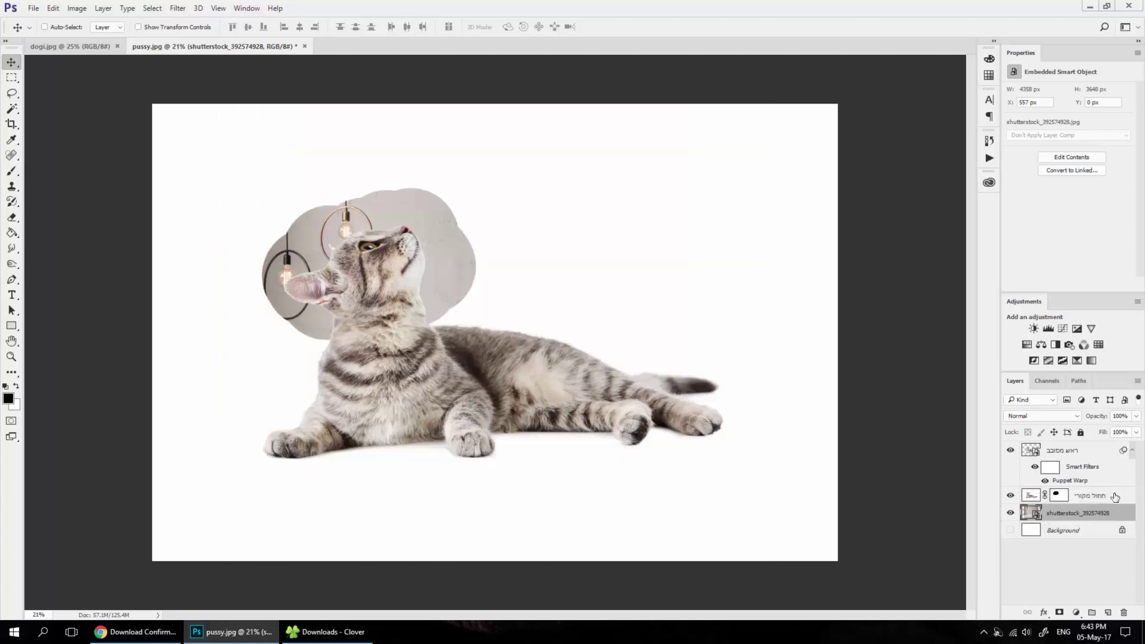
{"action": "left_click", "coordinate": [1131, 451]}
{"action": "left_click", "coordinate": [1009, 450]}
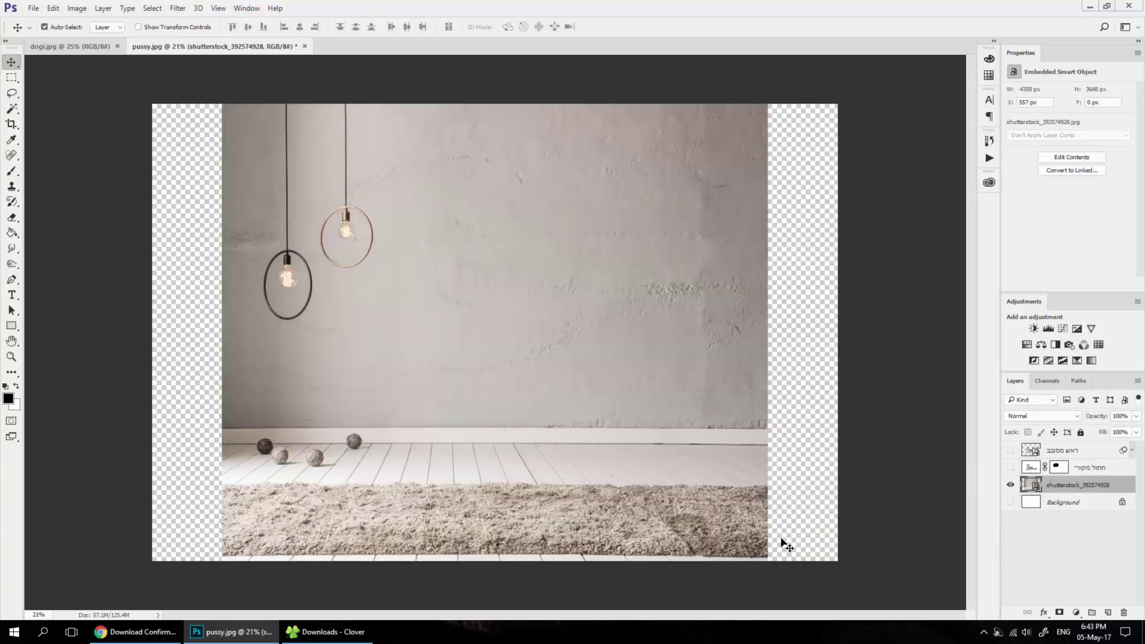
Step: Scale the room photo to cover the canvas, then show the cat layers again
{"action": "key", "text": "ctrl+t"}
{"action": "mouse_move", "coordinate": [768, 560]}
{"action": "left_mouse_down"}
{"action": "mouse_move", "coordinate": [854, 594]}
{"action": "mouse_move", "coordinate": [869, 614]}
{"action": "left_mouse_up"}
{"action": "left_click_drag", "start_coordinate": [770, 502], "coordinate": [778, 457]}
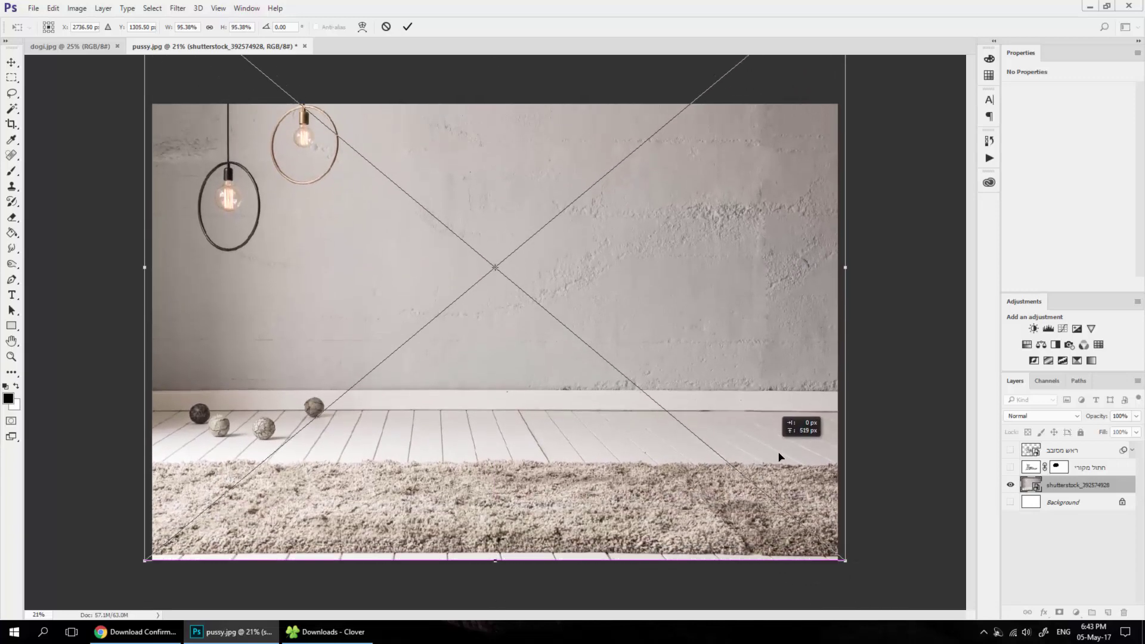
{"action": "left_click_drag", "start_coordinate": [845, 560], "coordinate": [882, 592]}
{"action": "left_click_drag", "start_coordinate": [815, 525], "coordinate": [812, 499]}
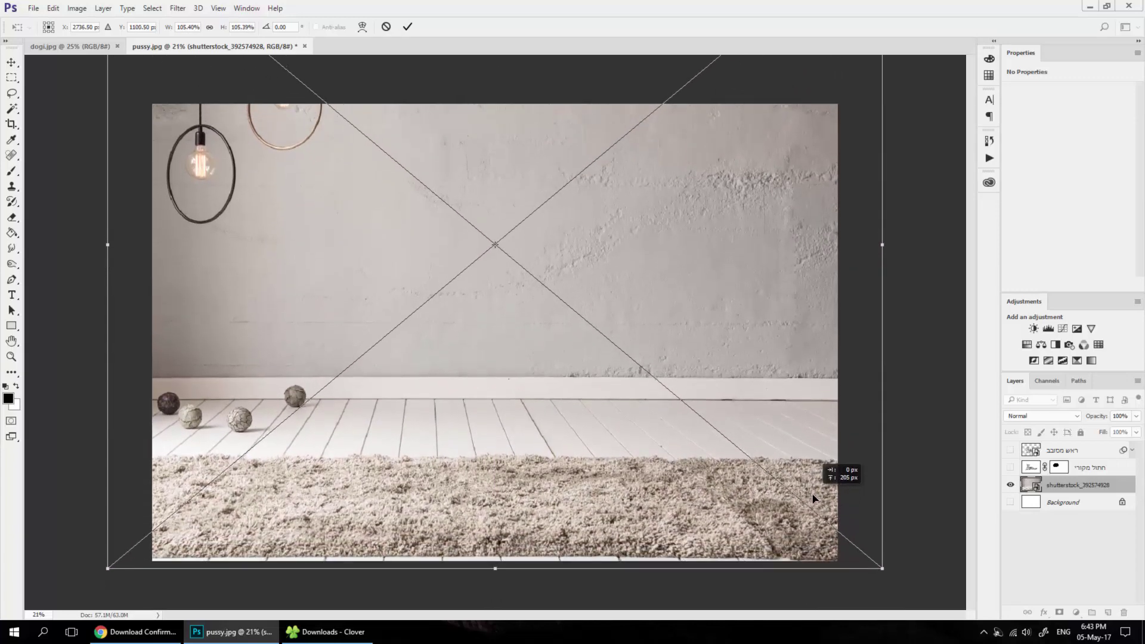
{"action": "key", "text": "Return"}
{"action": "left_click", "coordinate": [1056, 467]}
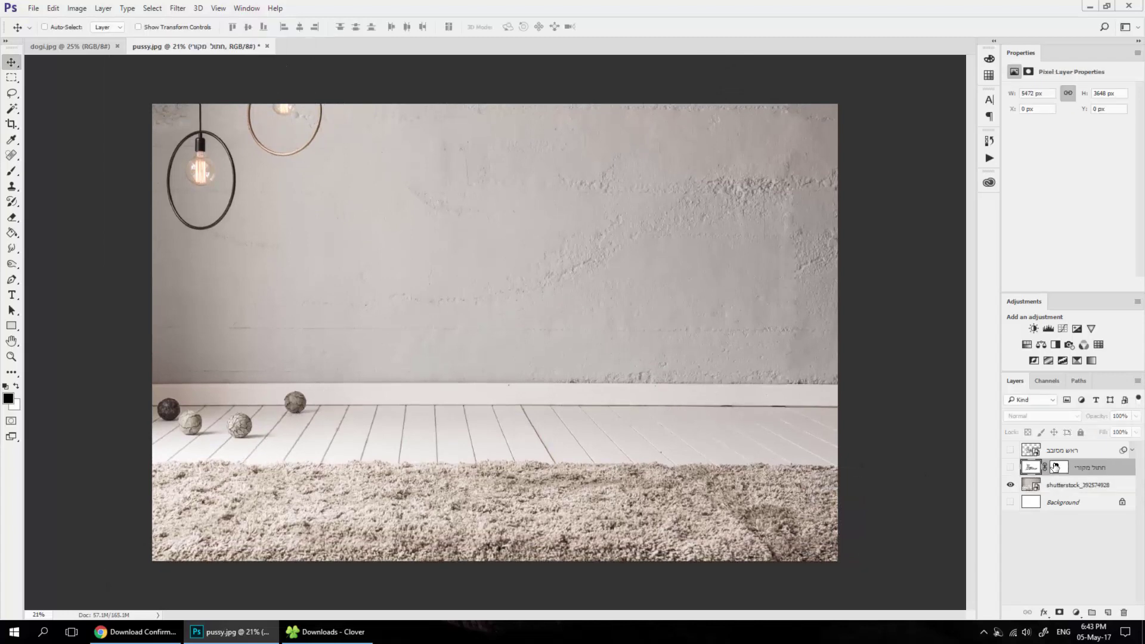
{"action": "left_click", "coordinate": [1047, 451]}
{"action": "left_click", "coordinate": [1010, 450]}
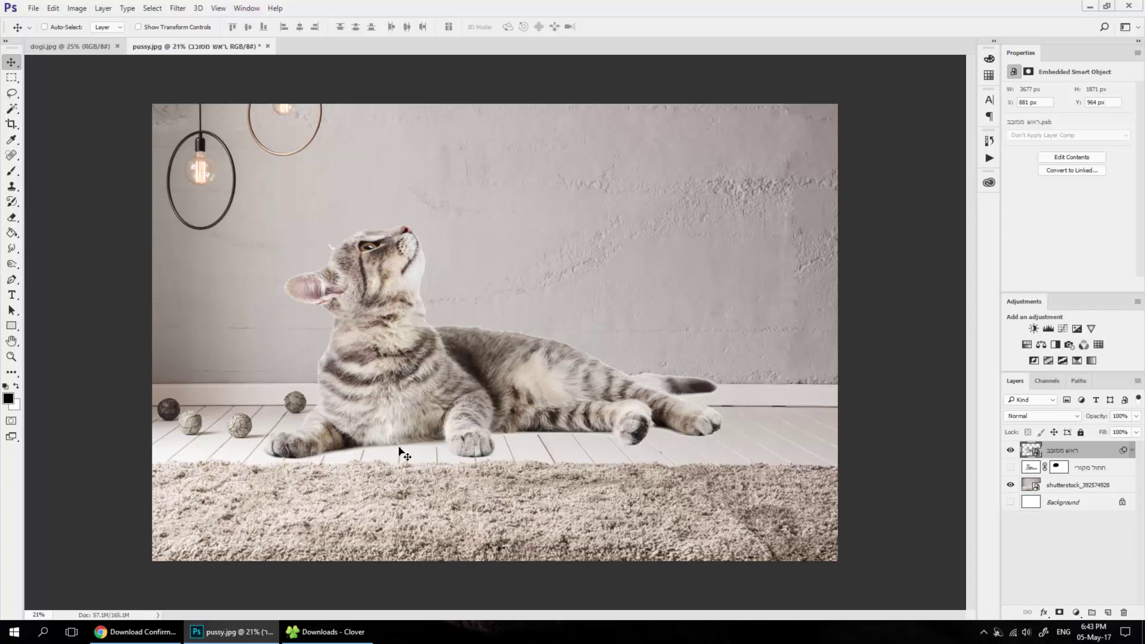
Step: Show the original cat layer and set its blend mode to Multiply
{"action": "left_click", "coordinate": [1088, 471]}
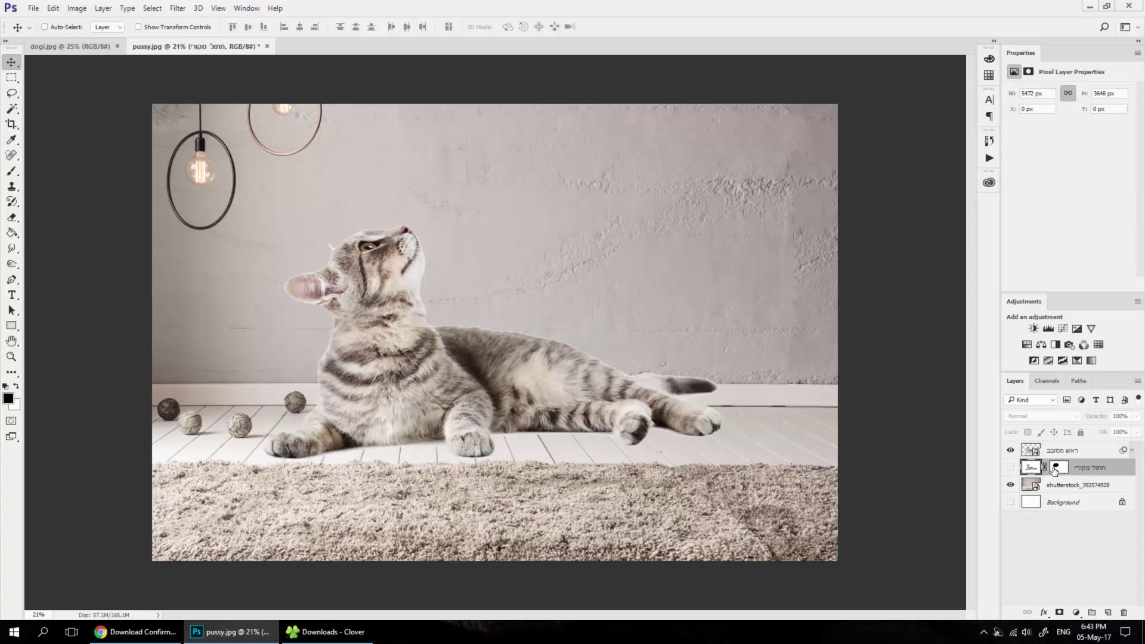
{"action": "left_click", "coordinate": [1010, 467]}
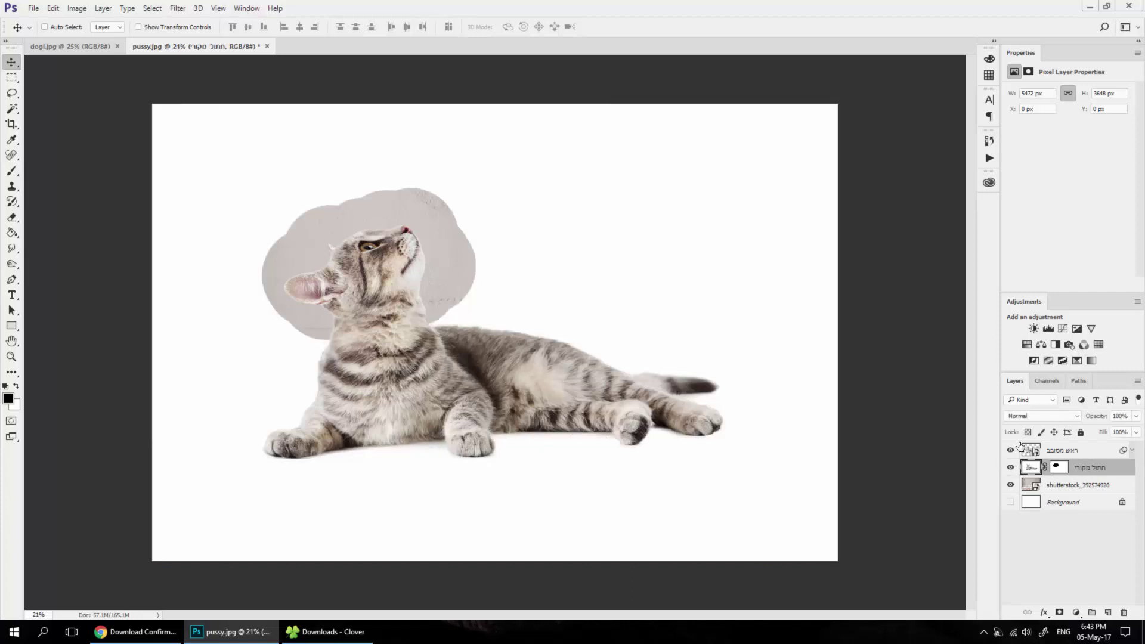
{"action": "left_click", "coordinate": [1043, 416]}
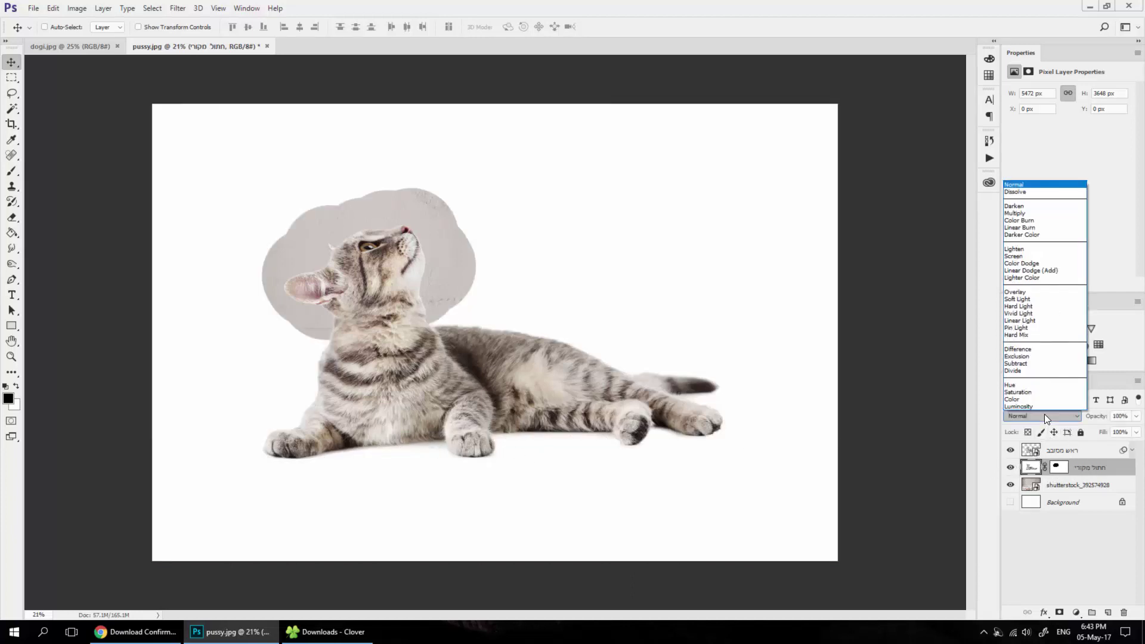
{"action": "left_click", "coordinate": [1026, 213]}
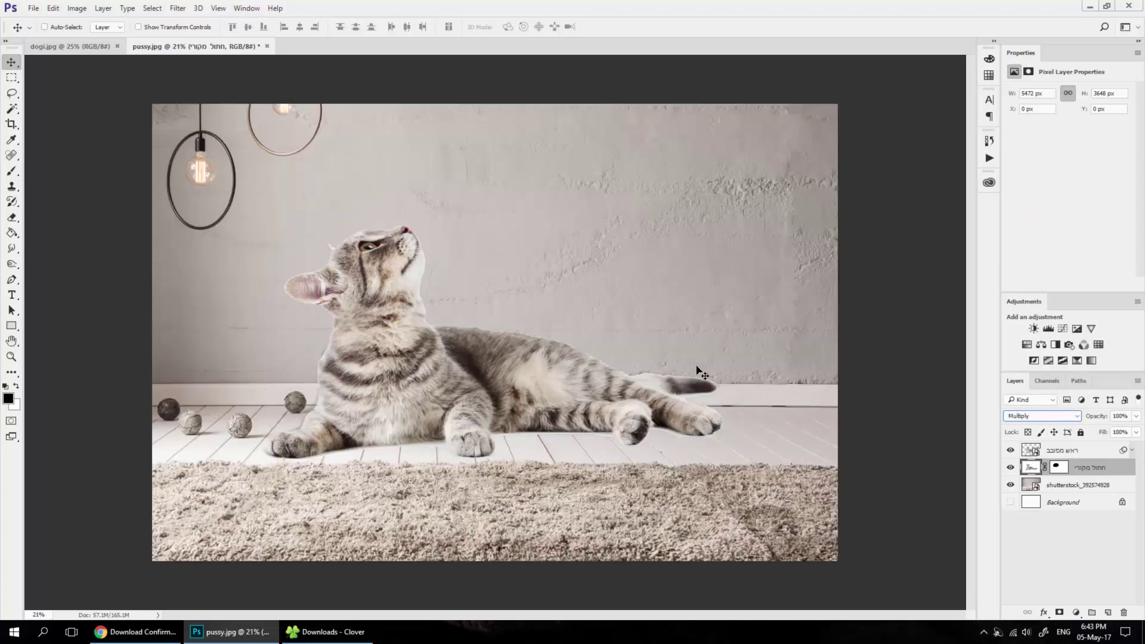
{"action": "left_click", "coordinate": [1010, 450]}
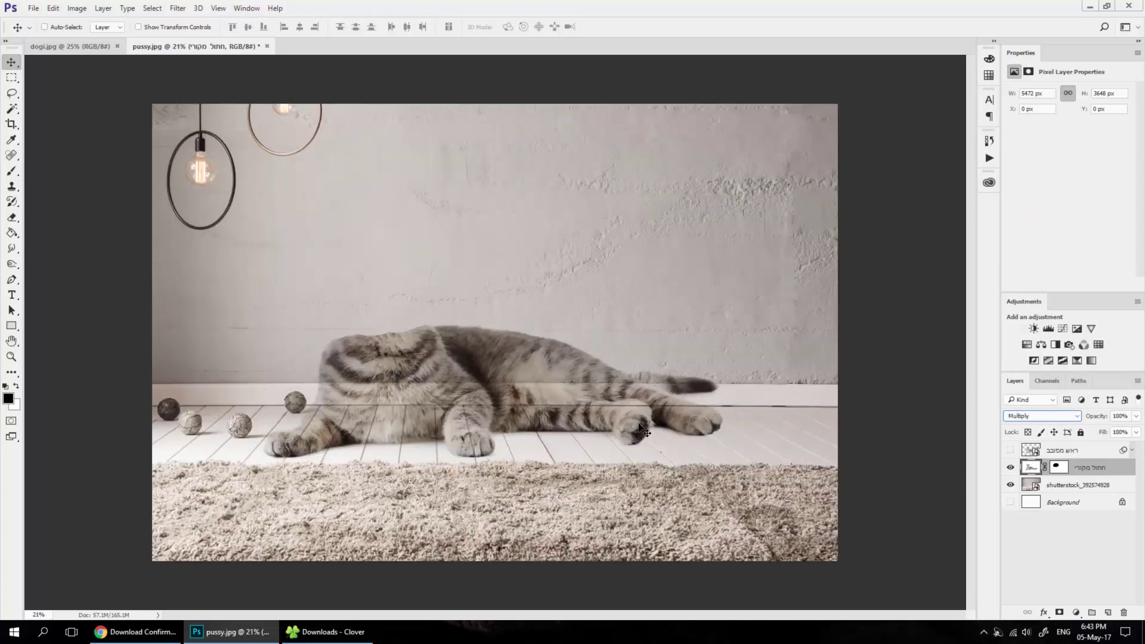
{"action": "left_click", "coordinate": [1009, 450]}
Step: Add a blank layer mask to the ראש מסובב layer and zoom in on the cat
{"action": "left_click", "coordinate": [1086, 455]}
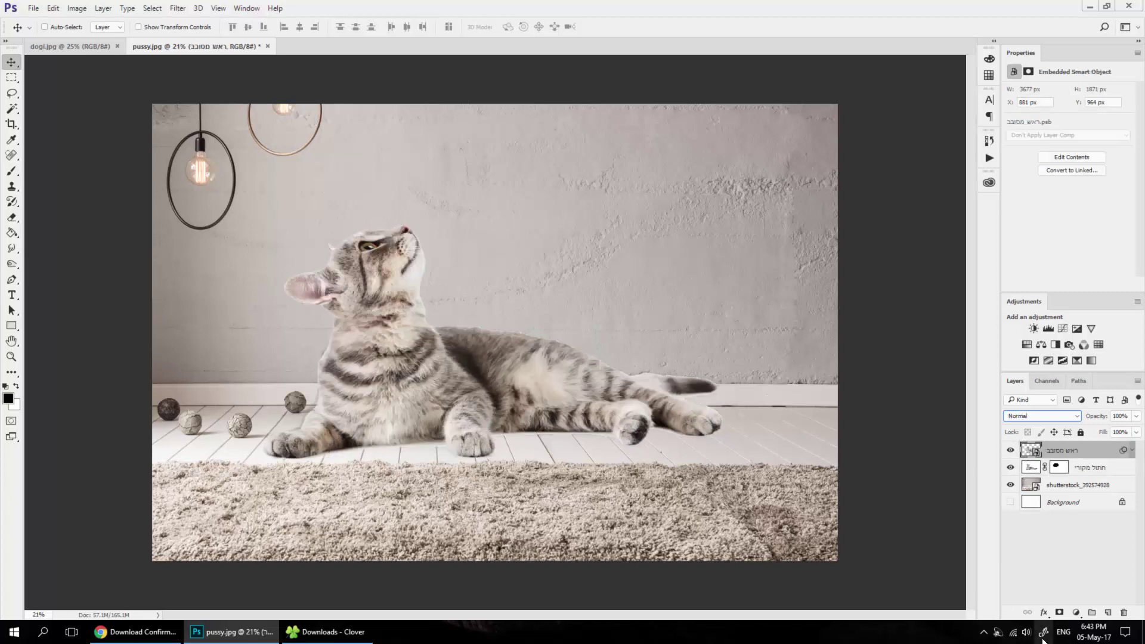
{"action": "left_click", "coordinate": [1059, 612]}
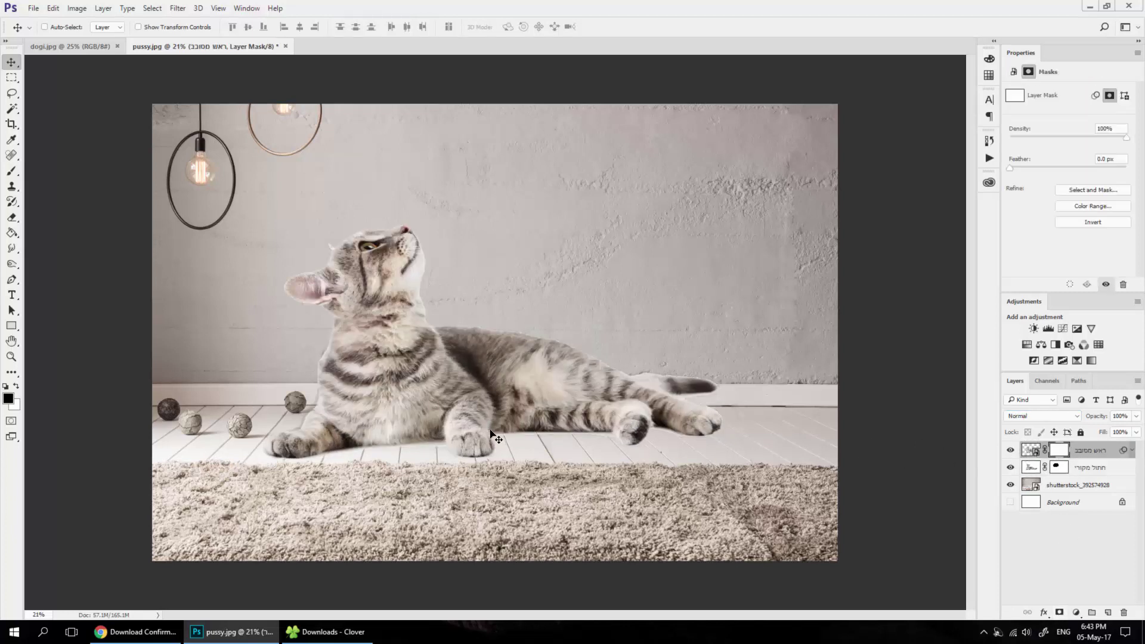
{"action": "left_click", "coordinate": [416, 445]}
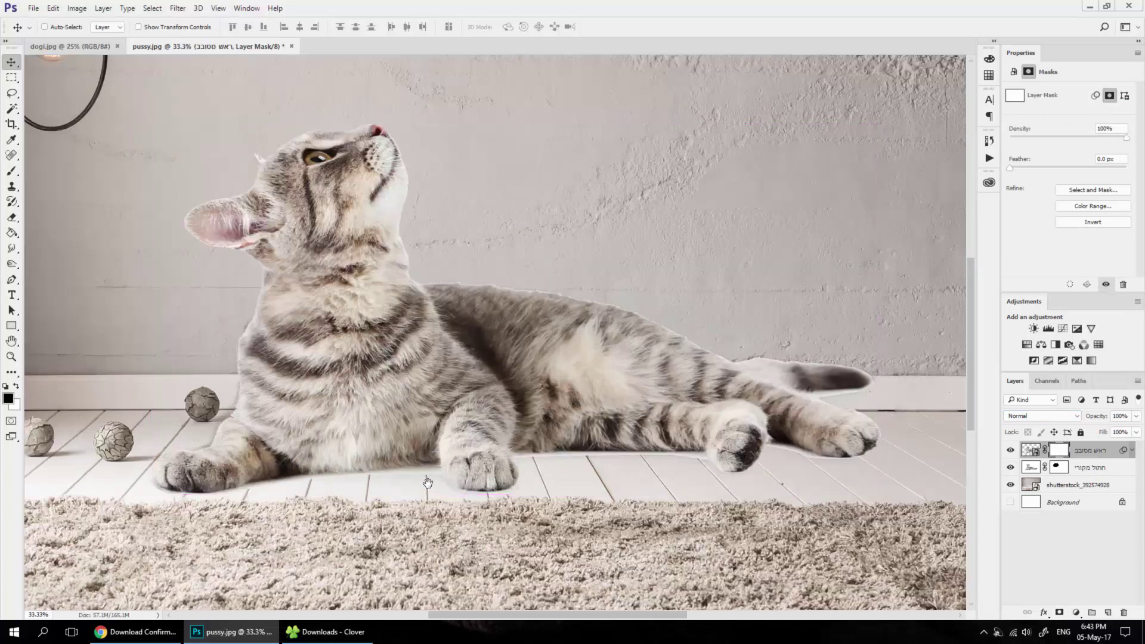
{"action": "left_click_drag", "start_coordinate": [422, 478], "coordinate": [507, 430]}
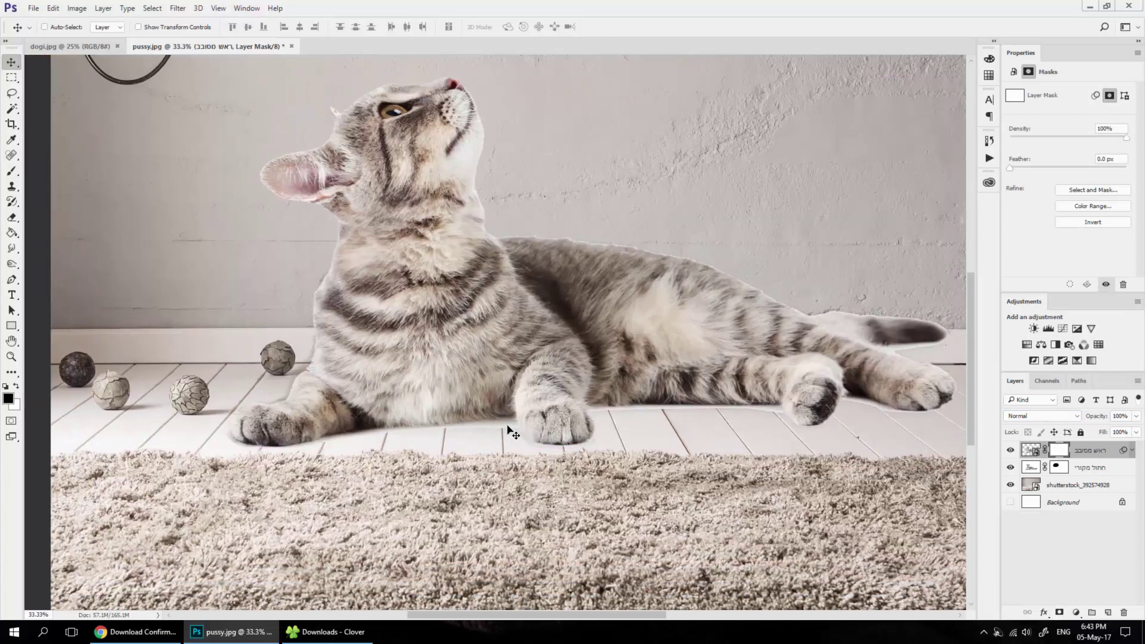
Step: With a soft round brush, mask out the warped cat's lower body and back edge
{"action": "left_click", "coordinate": [1010, 467]}
{"action": "left_click_drag", "start_coordinate": [704, 357], "coordinate": [675, 364]}
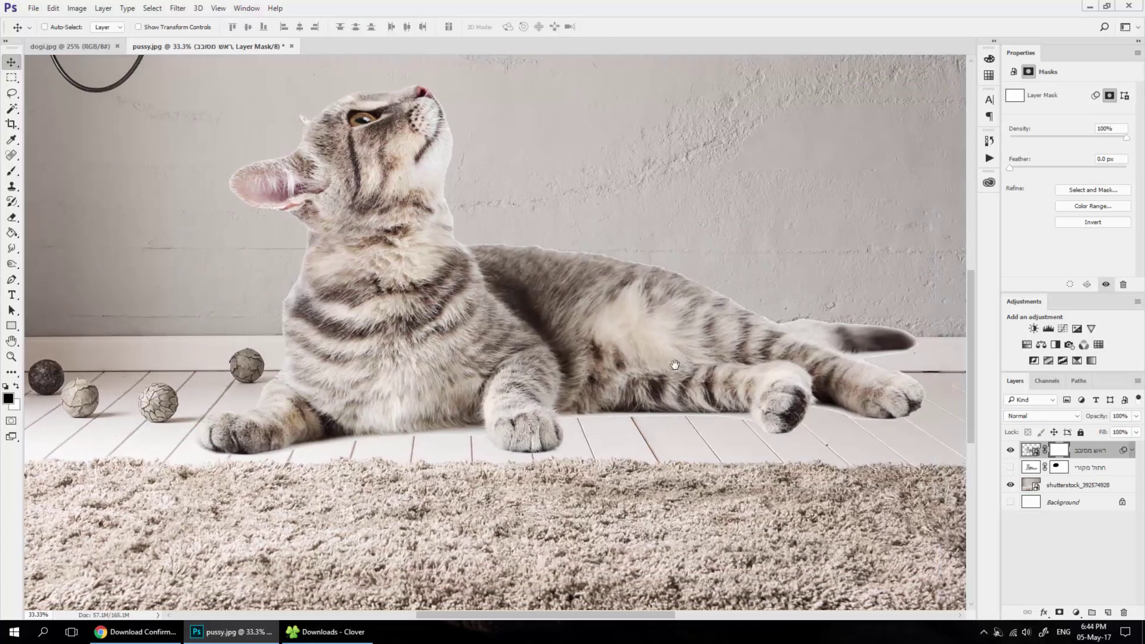
{"action": "key", "text": "b"}
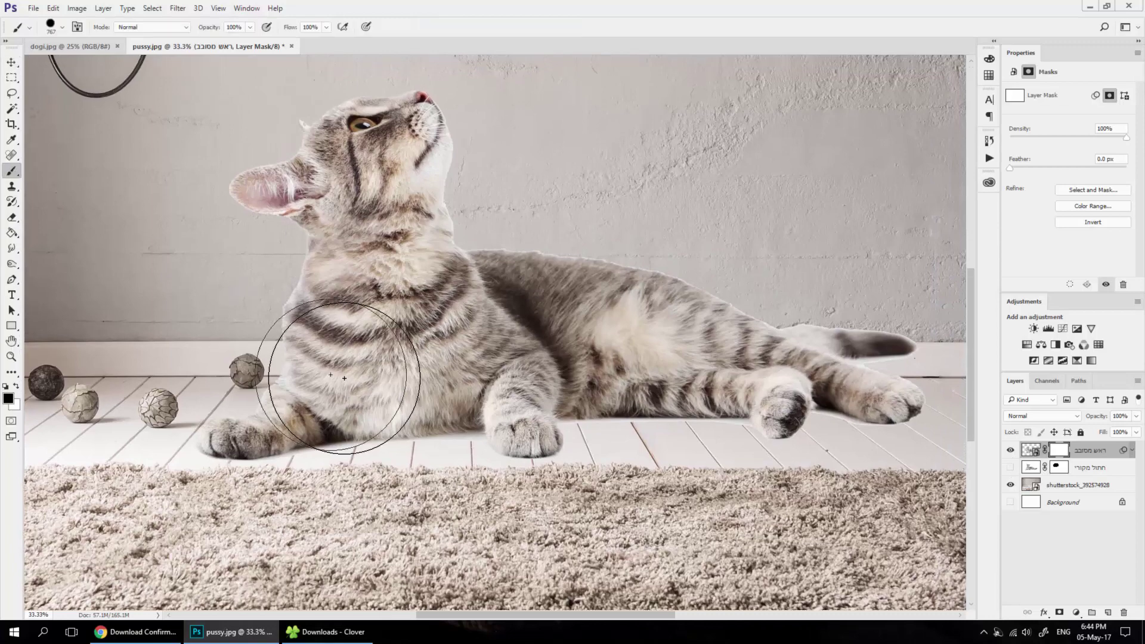
{"action": "right_click", "coordinate": [343, 378]}
{"action": "double_click", "coordinate": [378, 324]}
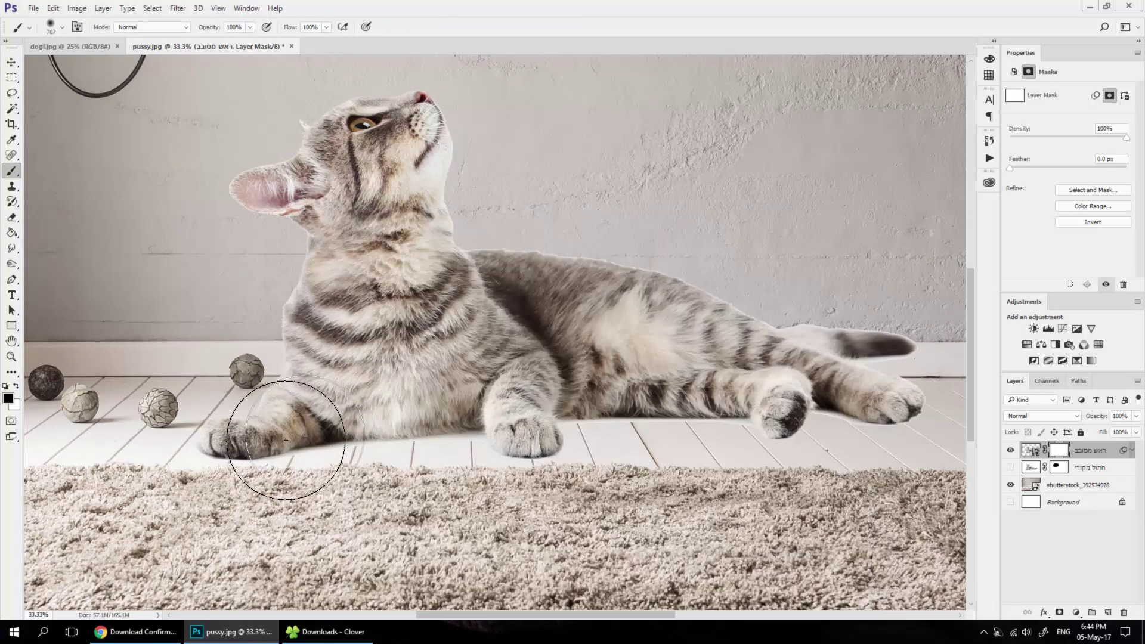
{"action": "mouse_move", "coordinate": [210, 438]}
{"action": "left_mouse_down"}
{"action": "mouse_move", "coordinate": [860, 363]}
{"action": "mouse_move", "coordinate": [792, 332]}
{"action": "mouse_move", "coordinate": [694, 394]}
{"action": "left_mouse_up"}
{"action": "key", "text": "bracketleft"}
{"action": "key", "text": "bracketleft"}
{"action": "key", "text": "bracketleft"}
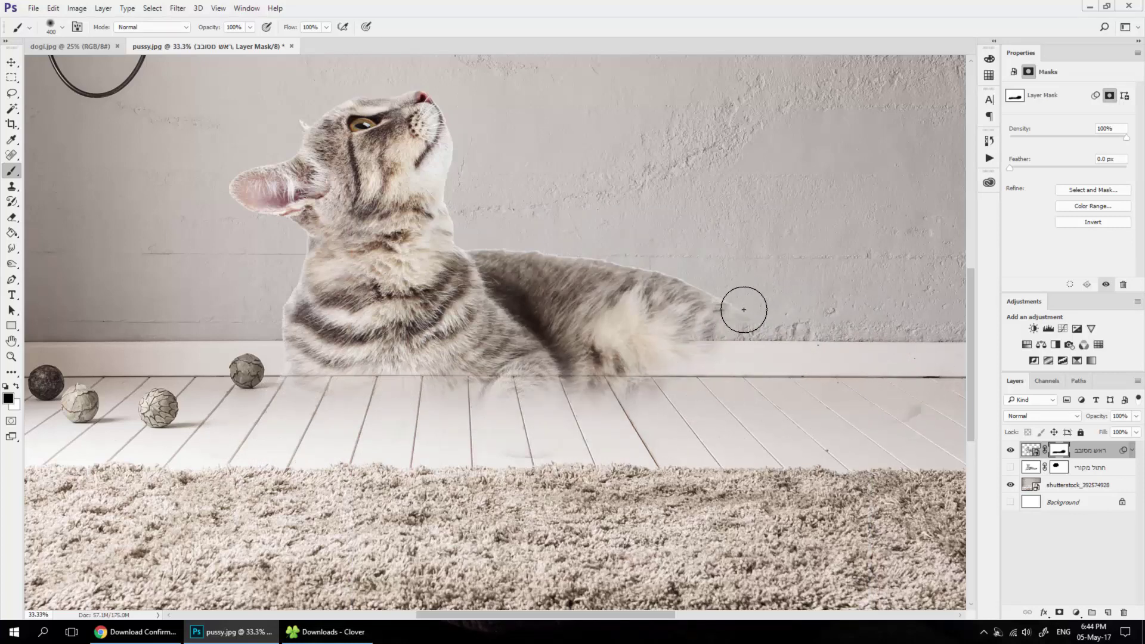
{"action": "left_click_drag", "start_coordinate": [689, 283], "coordinate": [493, 240]}
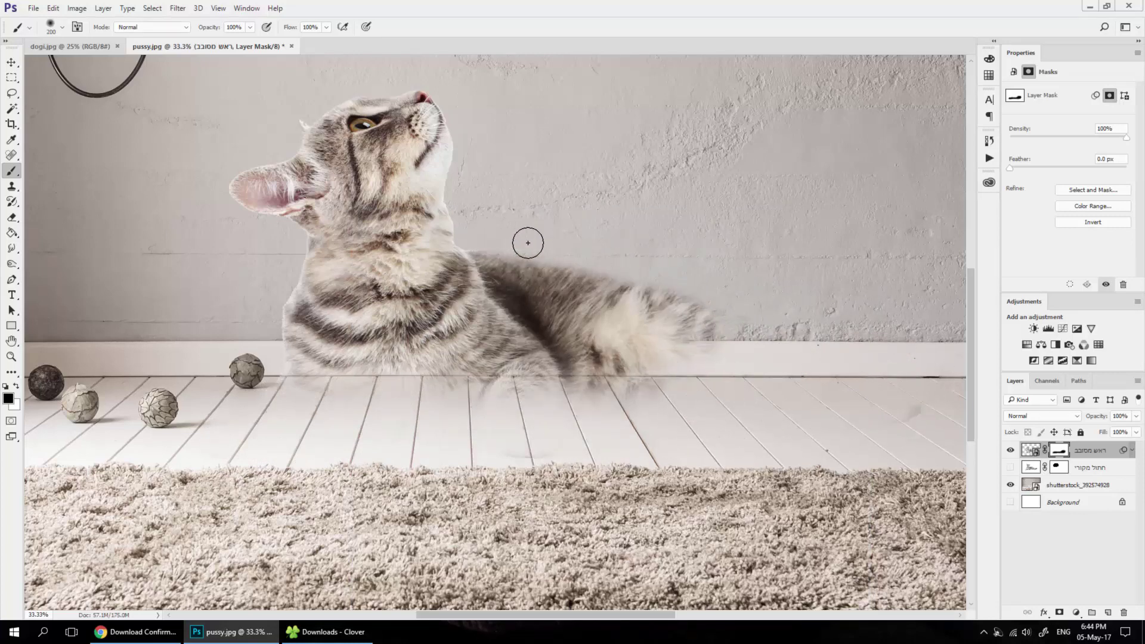
Step: Show the original cat and paint white on the mask to restore the front leg and paw
{"action": "left_click", "coordinate": [1088, 470]}
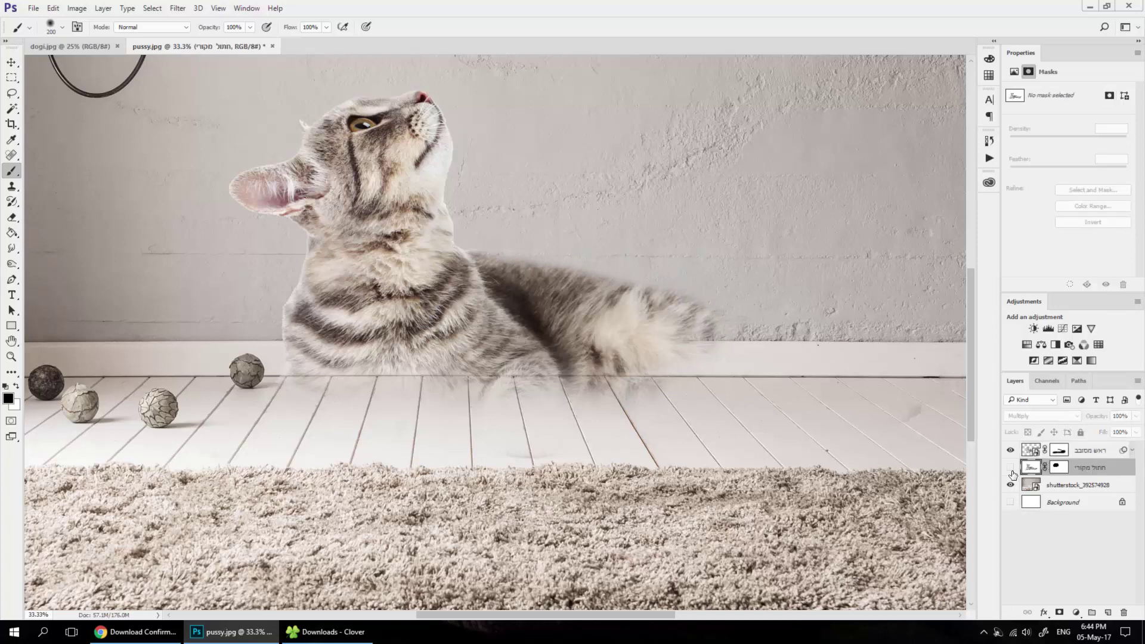
{"action": "left_click", "coordinate": [1010, 467]}
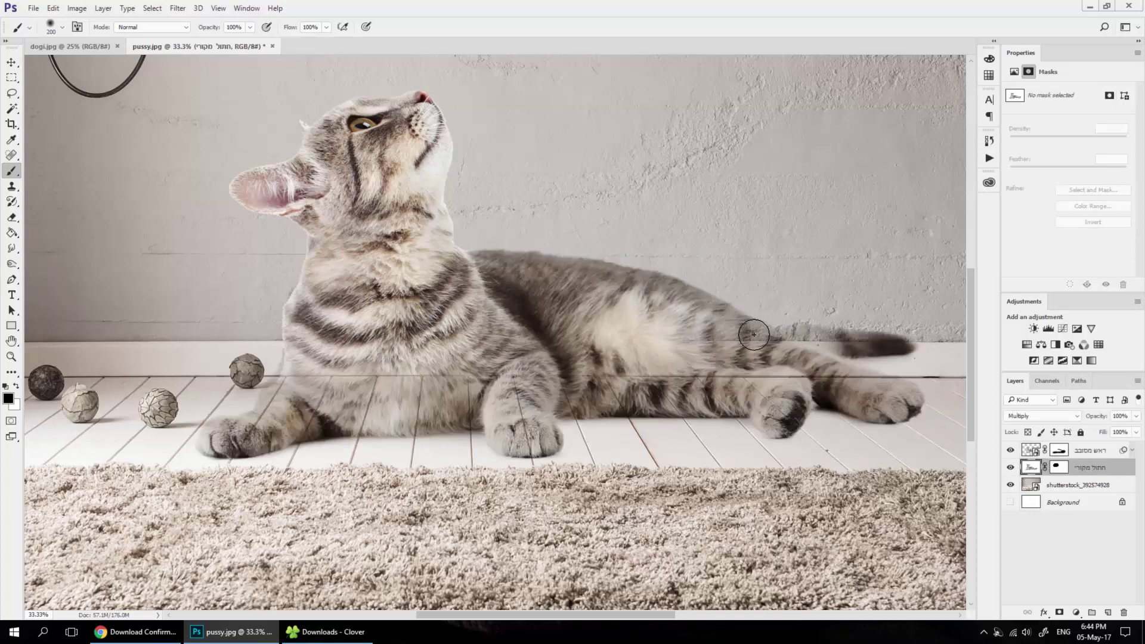
{"action": "scroll", "coordinate": [636, 372], "scroll_direction": "up", "scroll_amount": 1}
{"action": "scroll", "coordinate": [715, 400], "scroll_direction": "up", "scroll_amount": 1}
{"action": "scroll", "coordinate": [692, 393], "scroll_direction": "up", "scroll_amount": 1}
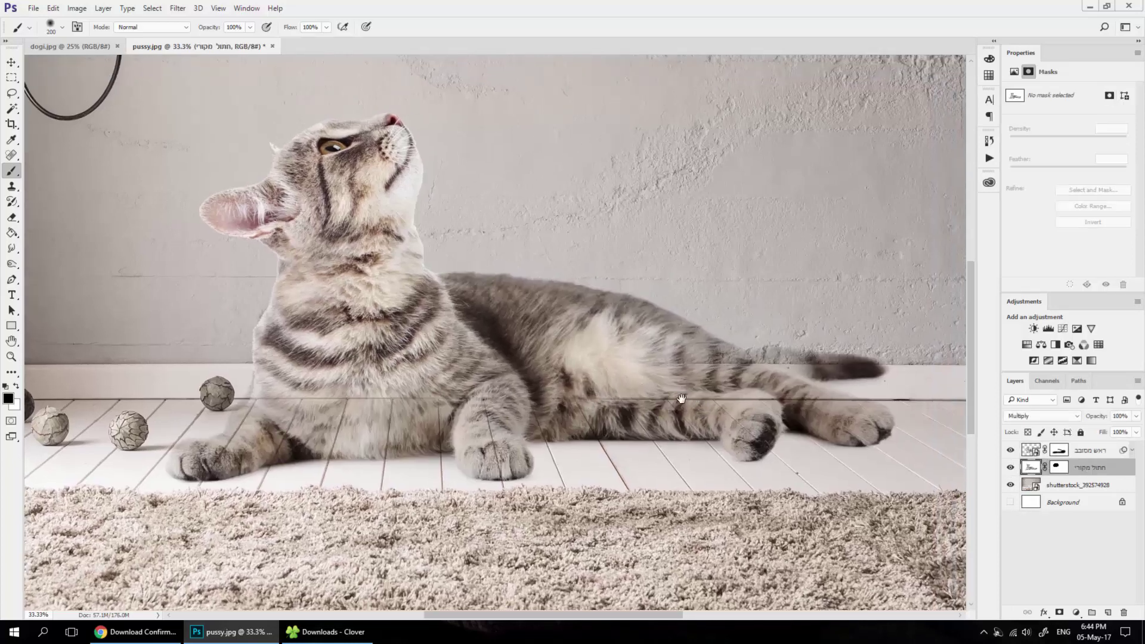
{"action": "scroll", "coordinate": [668, 418], "scroll_direction": "up", "scroll_amount": 1}
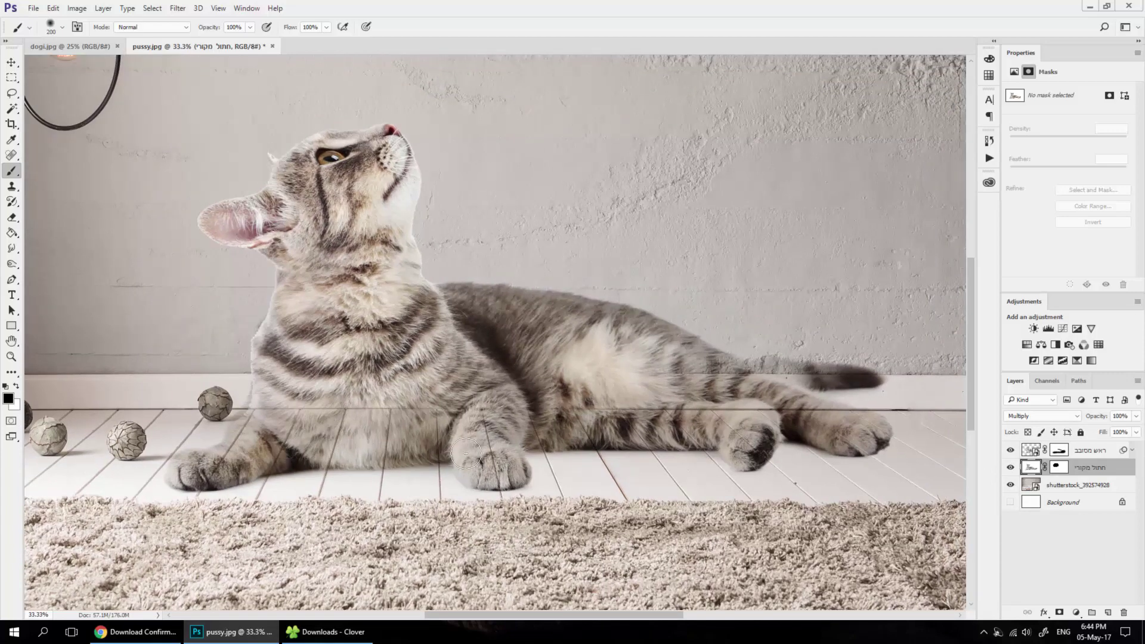
{"action": "left_click_drag", "start_coordinate": [459, 439], "coordinate": [459, 432]}
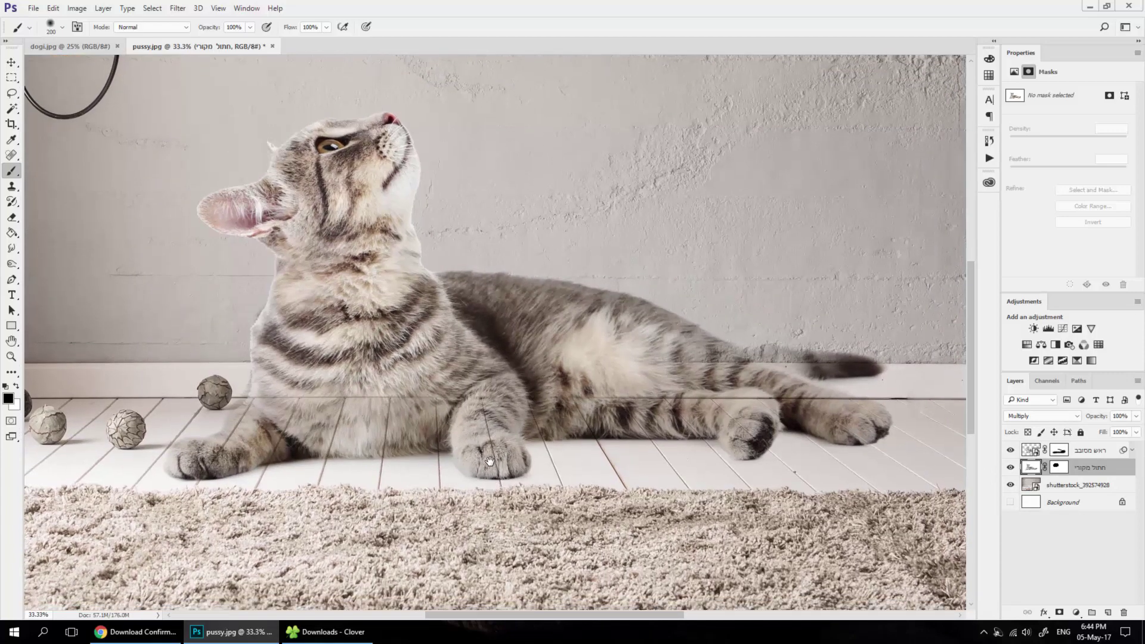
{"action": "scroll", "coordinate": [482, 462], "scroll_direction": "down", "scroll_amount": 2}
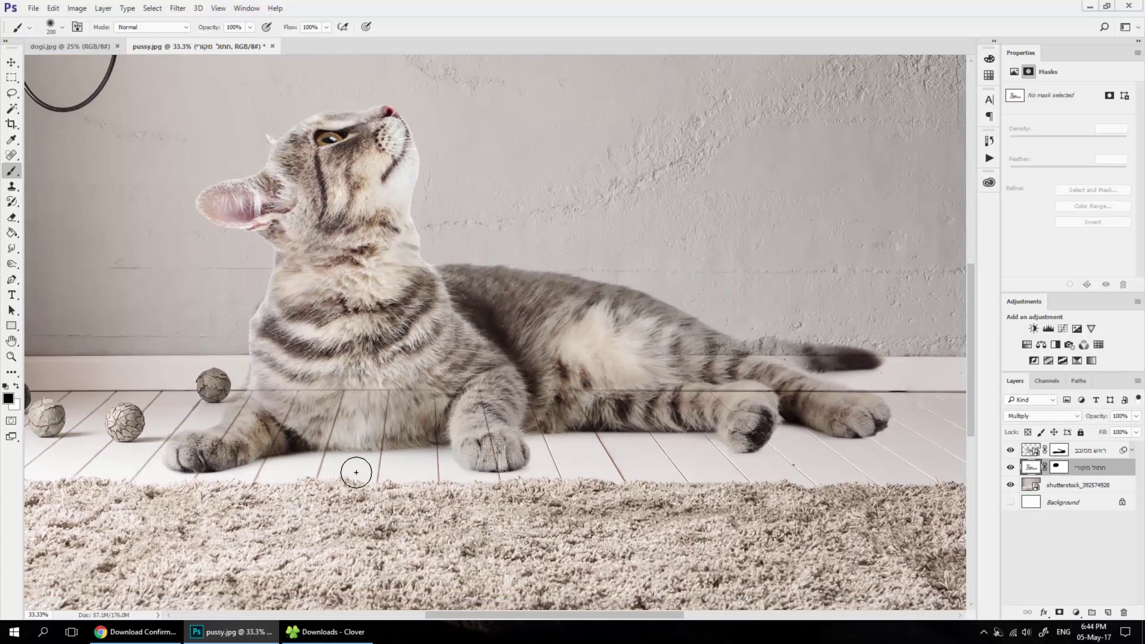
{"action": "left_click", "coordinate": [1061, 453]}
{"action": "key", "text": "x"}
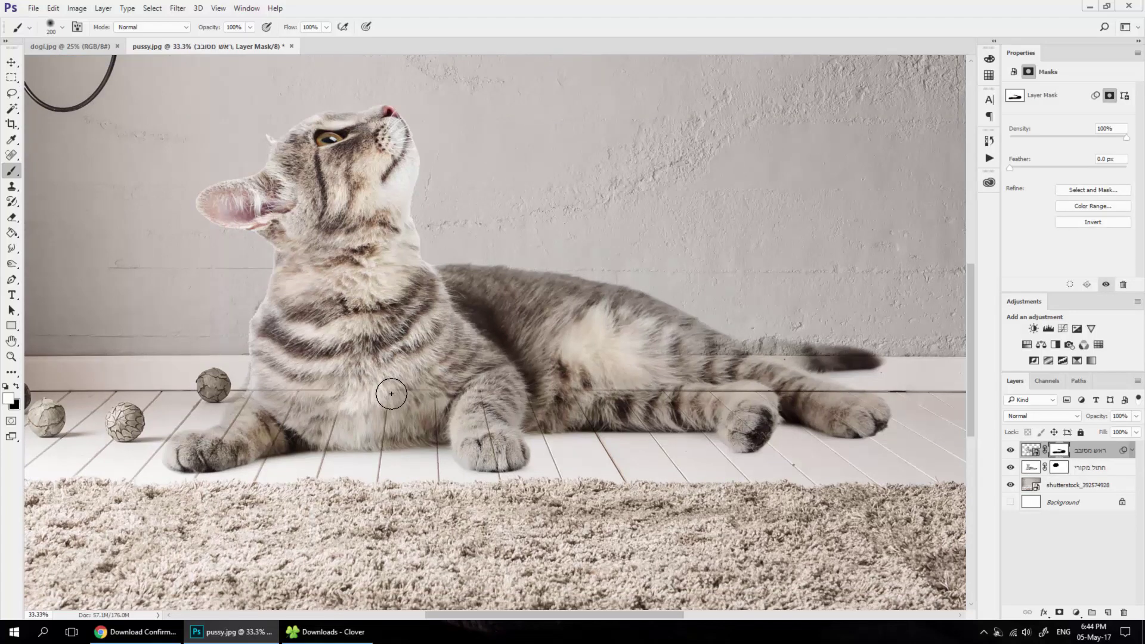
{"action": "mouse_move", "coordinate": [391, 393]}
{"action": "left_mouse_down"}
{"action": "mouse_move", "coordinate": [281, 388]}
{"action": "mouse_move", "coordinate": [212, 447]}
{"action": "mouse_move", "coordinate": [441, 388]}
{"action": "left_mouse_up"}
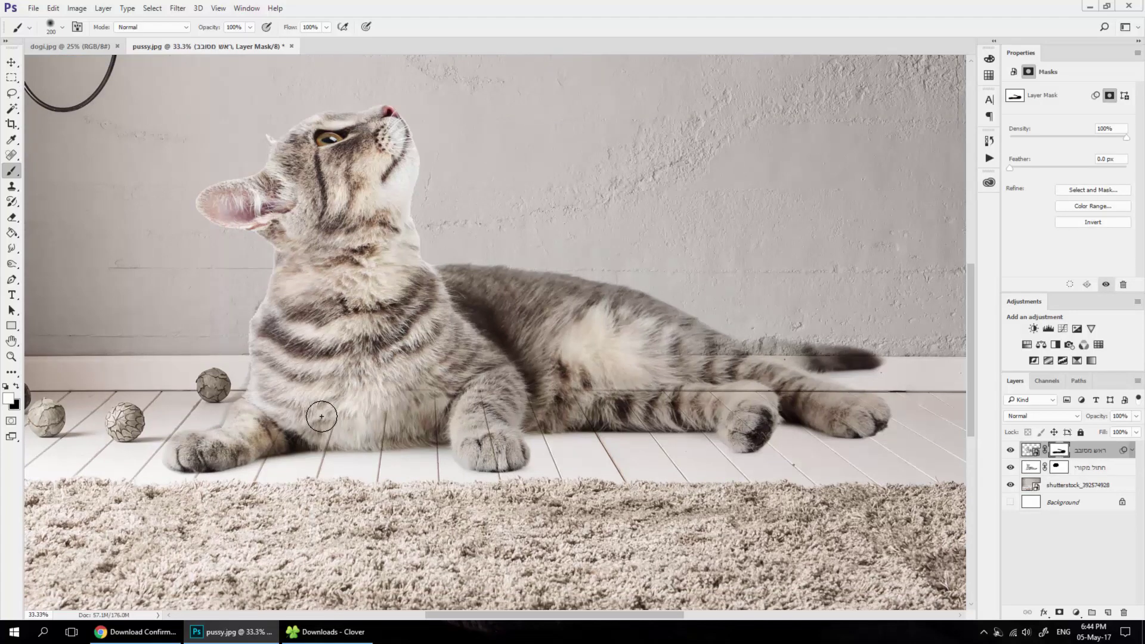
Step: Paint out the line artifacts on the legs and clean the mask edge along the back
{"action": "left_click", "coordinate": [1009, 484]}
{"action": "left_click", "coordinate": [1010, 467]}
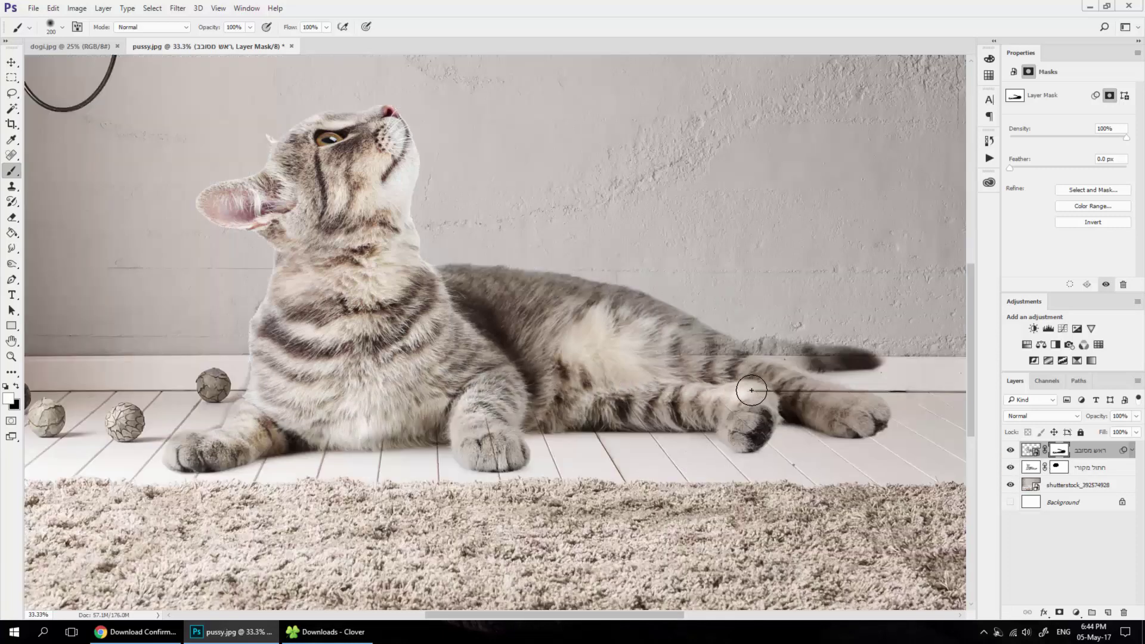
{"action": "left_click_drag", "start_coordinate": [751, 390], "coordinate": [741, 414]}
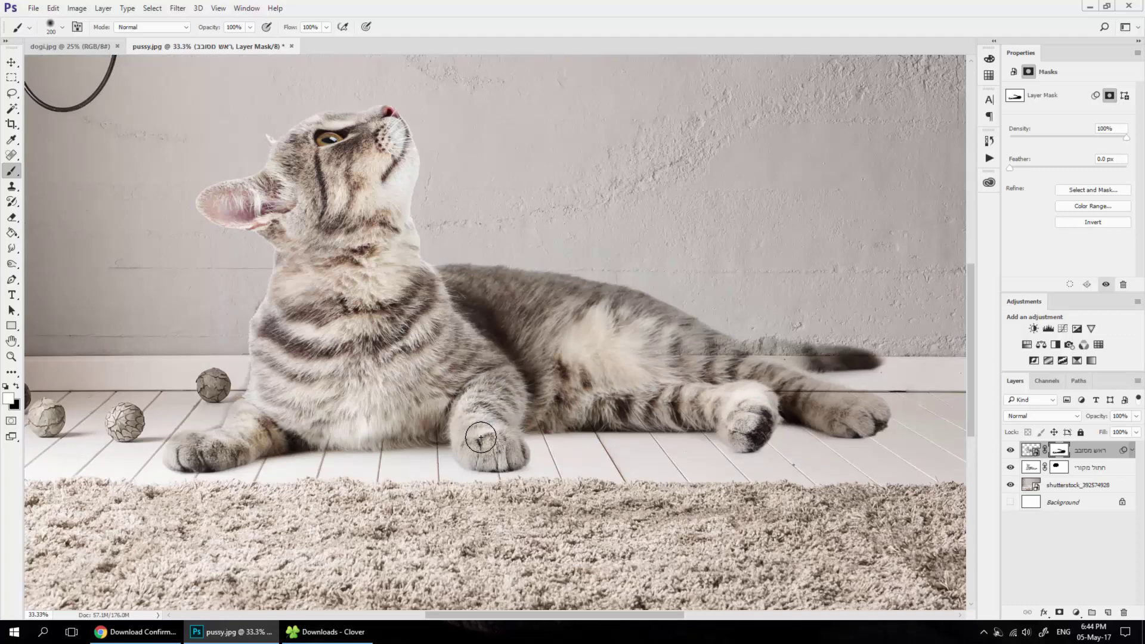
{"action": "mouse_move", "coordinate": [787, 386]}
{"action": "left_mouse_down"}
{"action": "mouse_move", "coordinate": [850, 408]}
{"action": "mouse_move", "coordinate": [827, 403]}
{"action": "left_mouse_up"}
{"action": "mouse_move", "coordinate": [739, 376]}
{"action": "left_mouse_down"}
{"action": "mouse_move", "coordinate": [576, 291]}
{"action": "mouse_move", "coordinate": [459, 280]}
{"action": "mouse_move", "coordinate": [602, 295]}
{"action": "mouse_move", "coordinate": [709, 334]}
{"action": "mouse_move", "coordinate": [847, 358]}
{"action": "mouse_move", "coordinate": [543, 292]}
{"action": "left_mouse_up"}
{"action": "key", "text": "bracketright"}
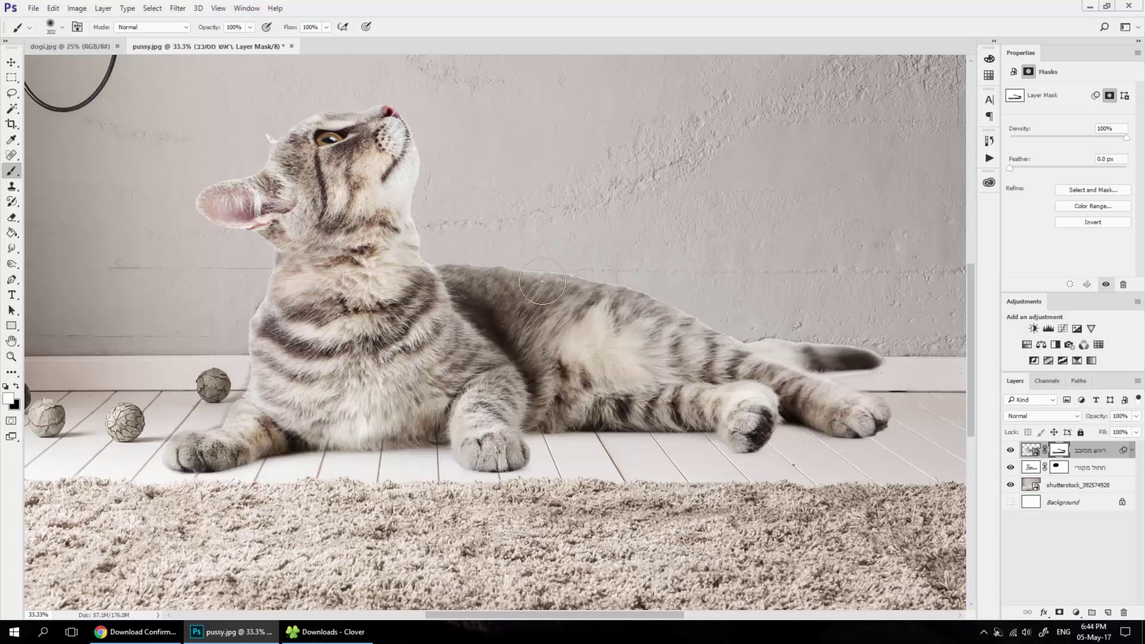
{"action": "mouse_move", "coordinate": [270, 316]}
{"action": "left_mouse_down"}
{"action": "mouse_move", "coordinate": [255, 378]}
{"action": "mouse_move", "coordinate": [184, 447]}
{"action": "mouse_move", "coordinate": [287, 403]}
{"action": "left_mouse_up"}
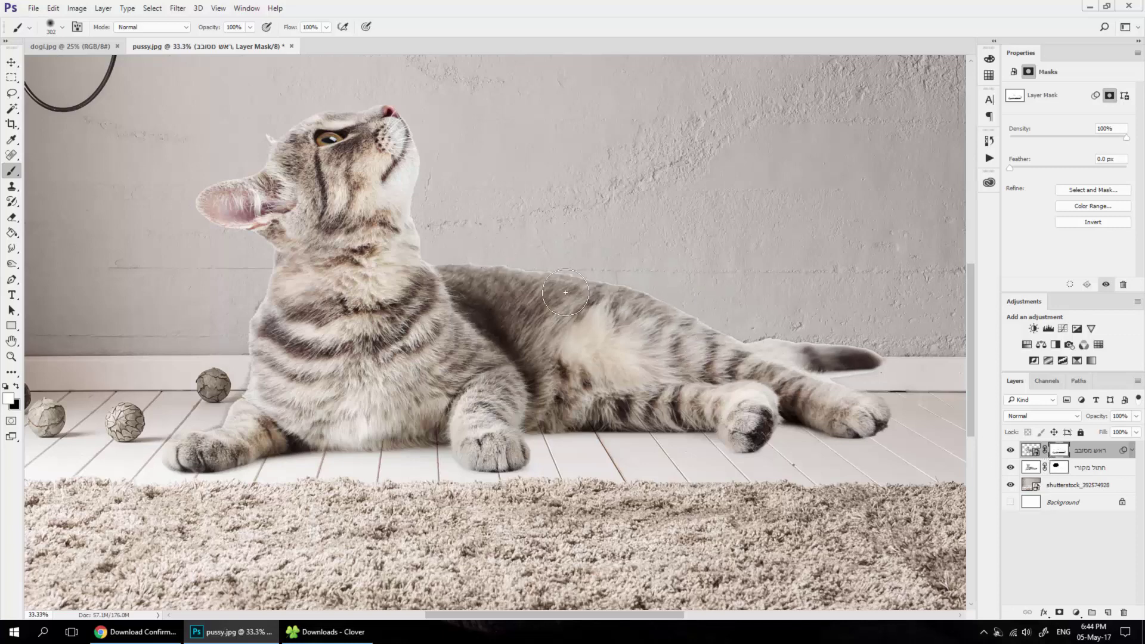
Step: Open the cat smart object's contents and target its layer mask
{"action": "left_click", "coordinate": [1031, 451]}
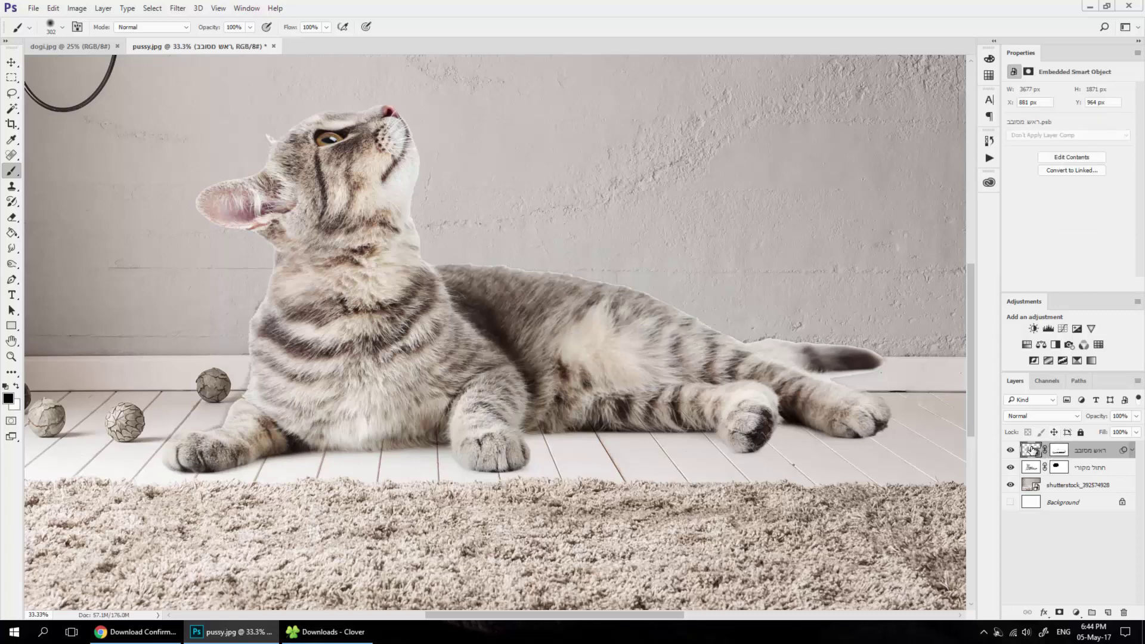
{"action": "double_click", "coordinate": [1035, 451]}
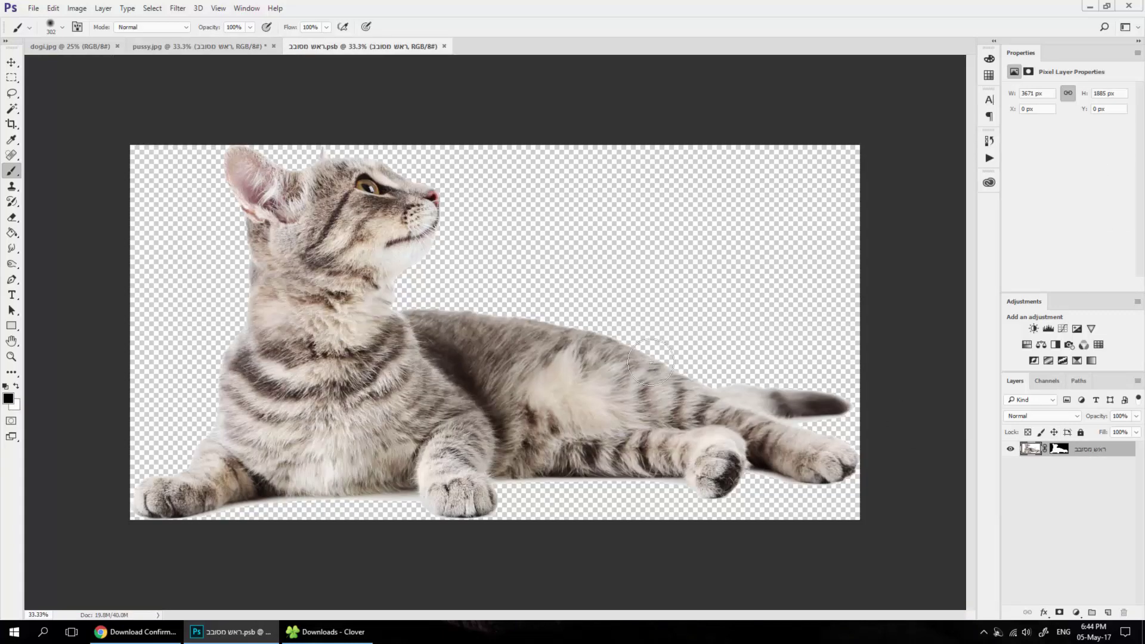
{"action": "left_click", "coordinate": [1060, 450]}
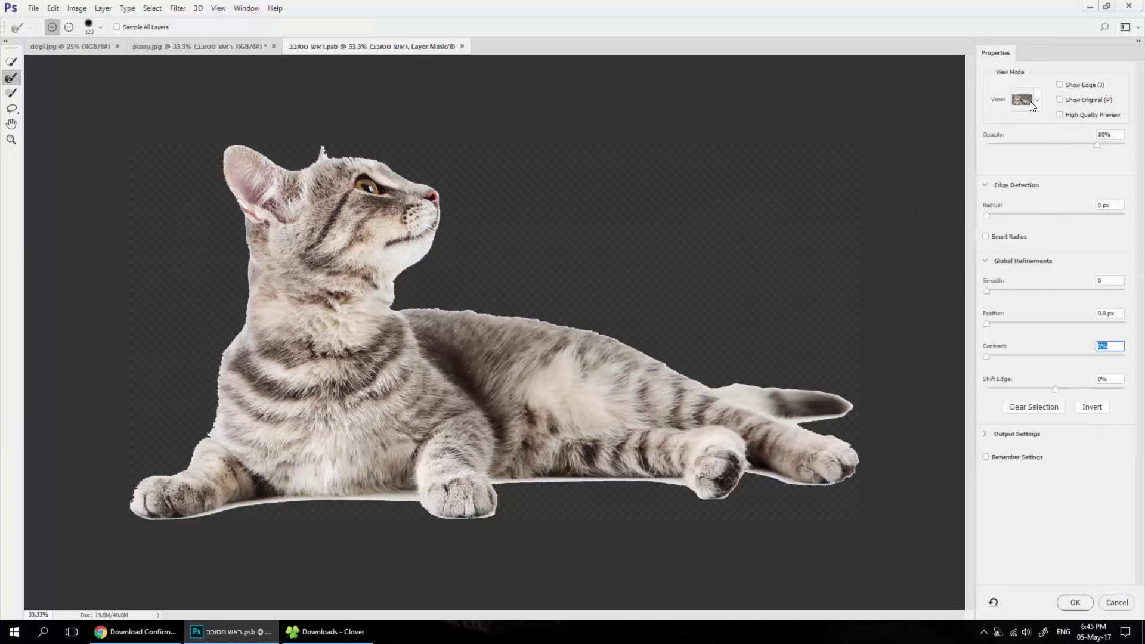
Step: In Select and Mask with On Black view, brush away the white fringe along the back and lower edge
{"action": "left_click", "coordinate": [1020, 103]}
{"action": "key", "text": "Return"}
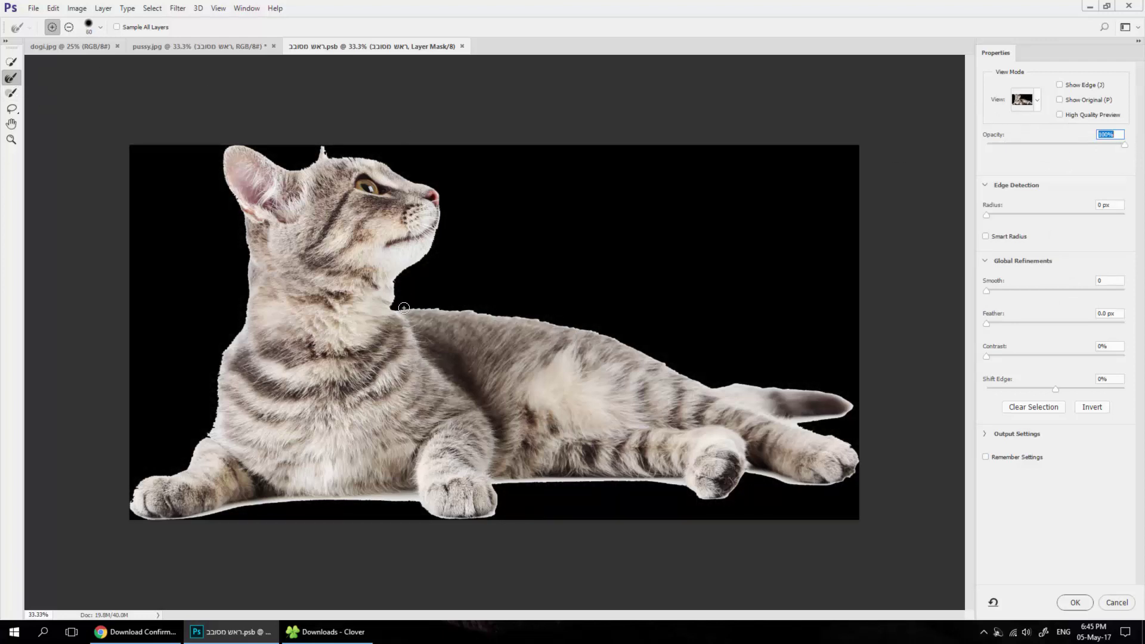
{"action": "mouse_move", "coordinate": [398, 306]}
{"action": "left_mouse_down"}
{"action": "mouse_move", "coordinate": [559, 320]}
{"action": "mouse_move", "coordinate": [649, 346]}
{"action": "mouse_move", "coordinate": [690, 373]}
{"action": "mouse_move", "coordinate": [851, 396]}
{"action": "mouse_move", "coordinate": [794, 424]}
{"action": "mouse_move", "coordinate": [861, 445]}
{"action": "mouse_move", "coordinate": [807, 489]}
{"action": "mouse_move", "coordinate": [831, 492]}
{"action": "mouse_move", "coordinate": [762, 473]}
{"action": "left_mouse_up"}
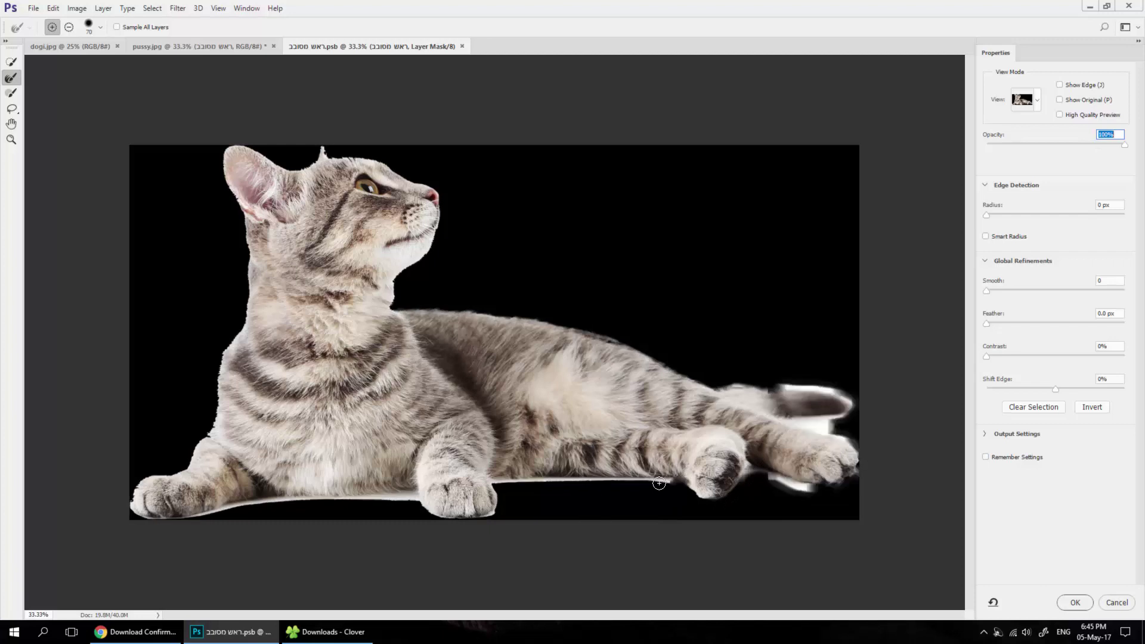
{"action": "left_click_drag", "start_coordinate": [615, 483], "coordinate": [498, 484]}
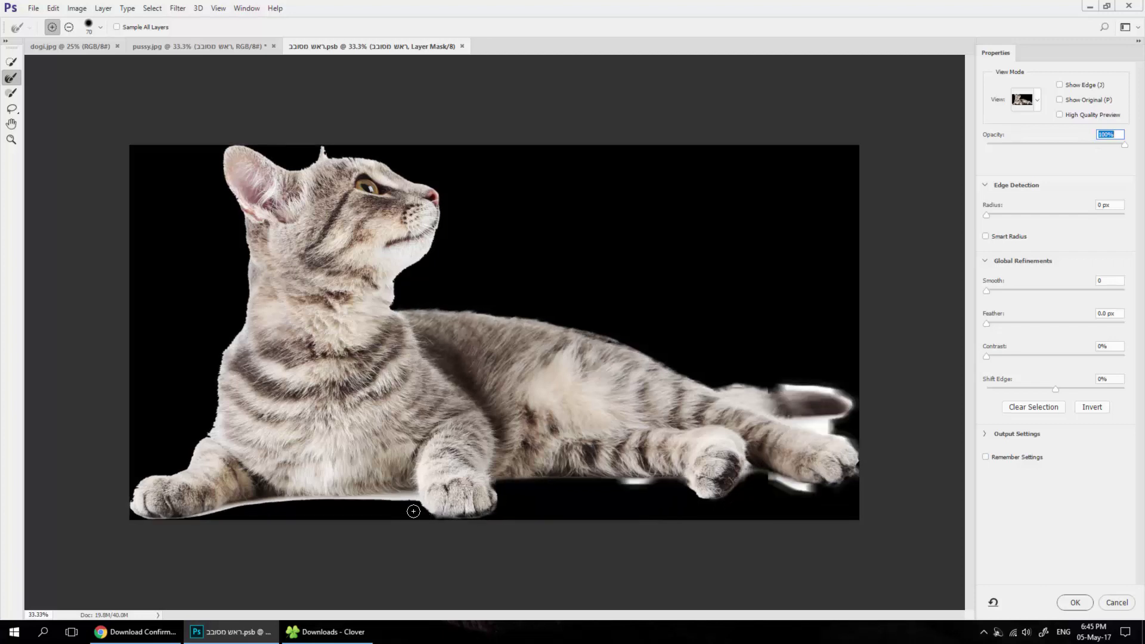
{"action": "left_click_drag", "start_coordinate": [406, 496], "coordinate": [126, 519]}
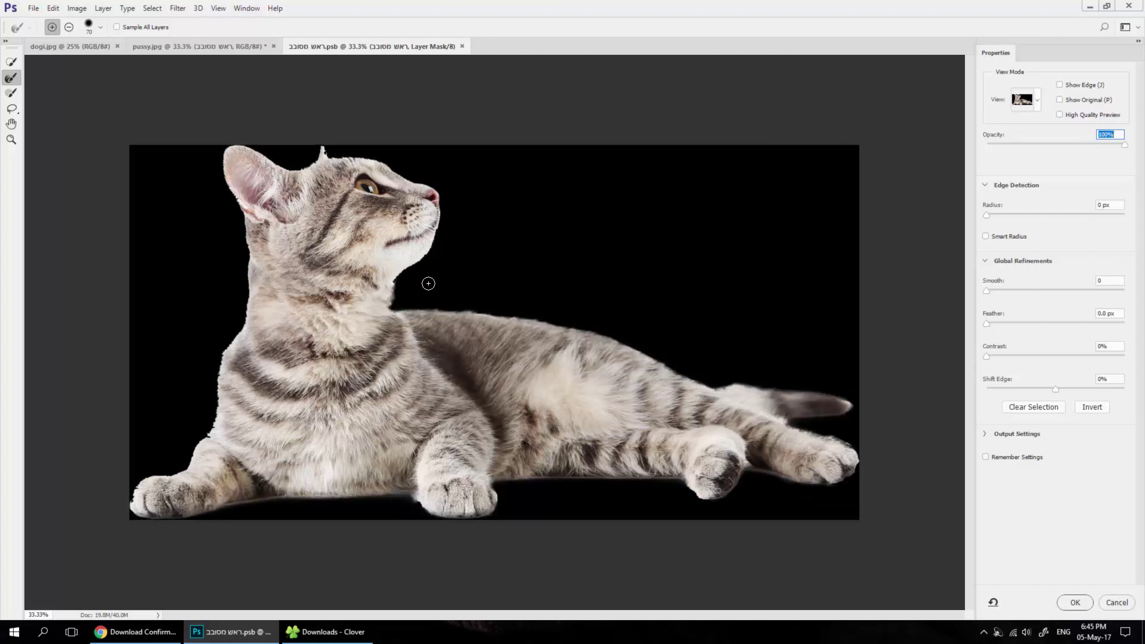
Step: Apply the refined mask, then close the .psb and save it back into the composite
{"action": "left_click", "coordinate": [1084, 602]}
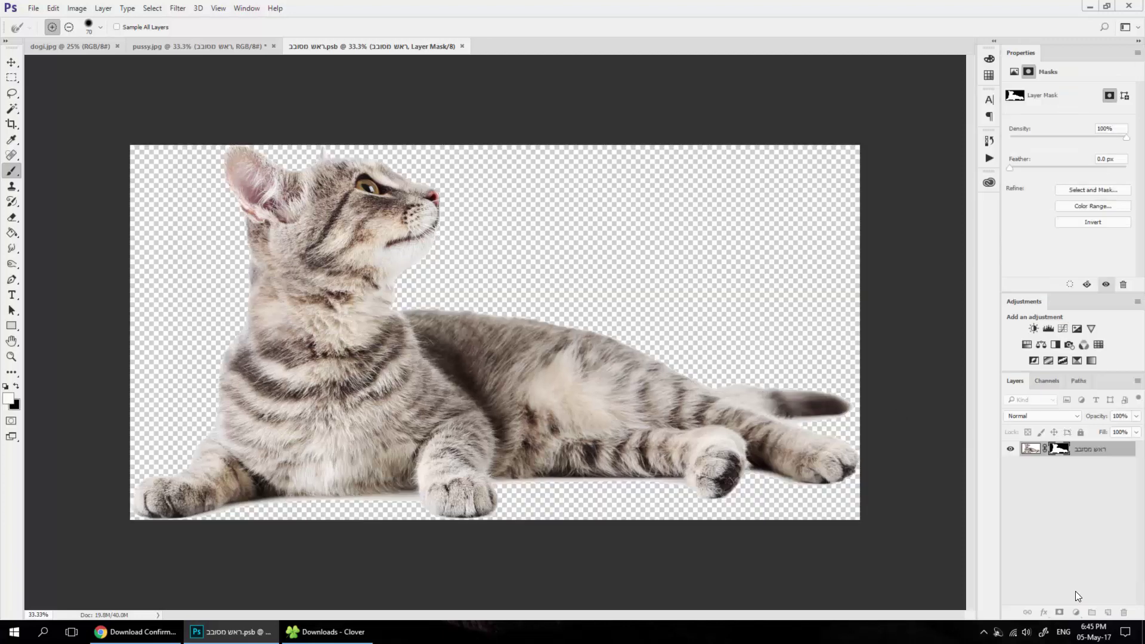
{"action": "left_click", "coordinate": [466, 46]}
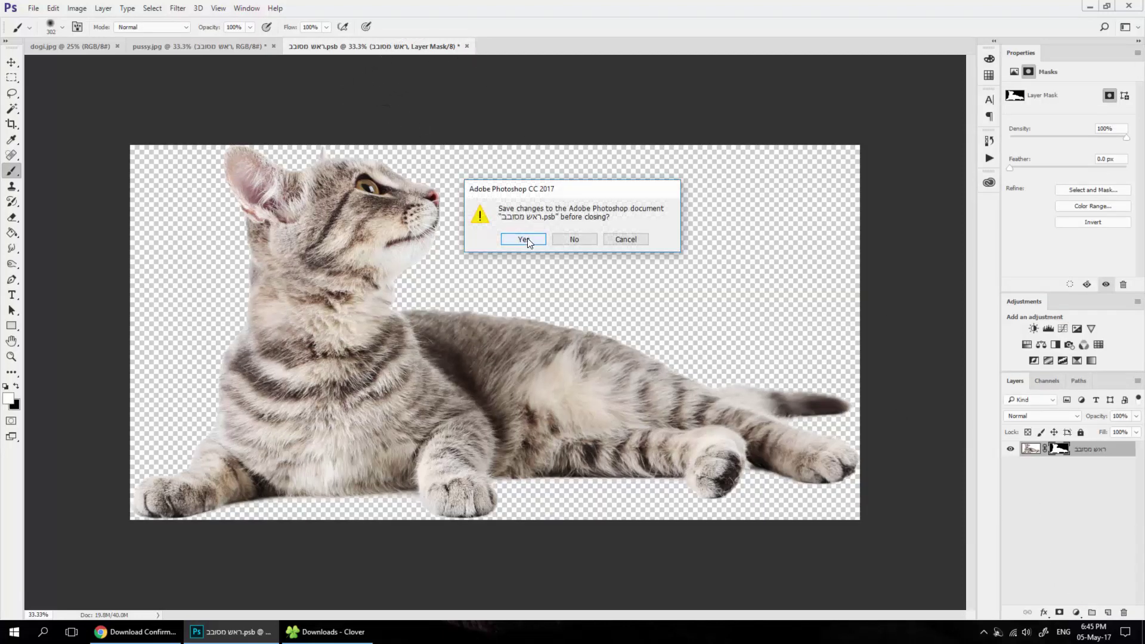
{"action": "left_click", "coordinate": [527, 238]}
Step: Swap the foreground and background colours and fit the image on screen
{"action": "key", "text": "x"}
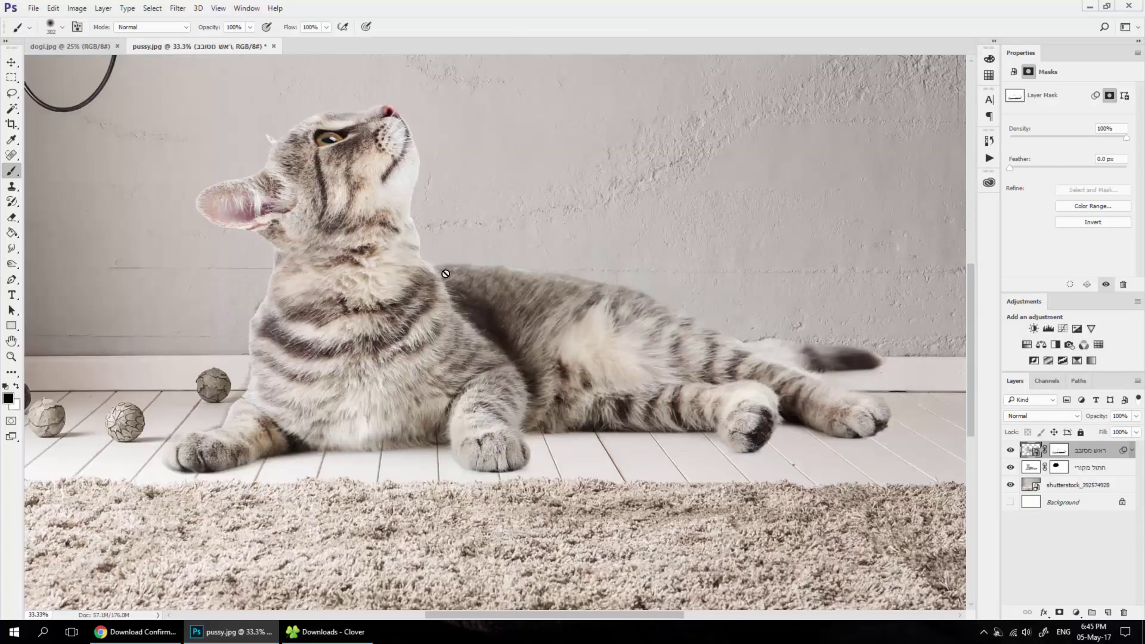
{"action": "key", "text": "h"}
{"action": "right_click", "coordinate": [605, 311]}
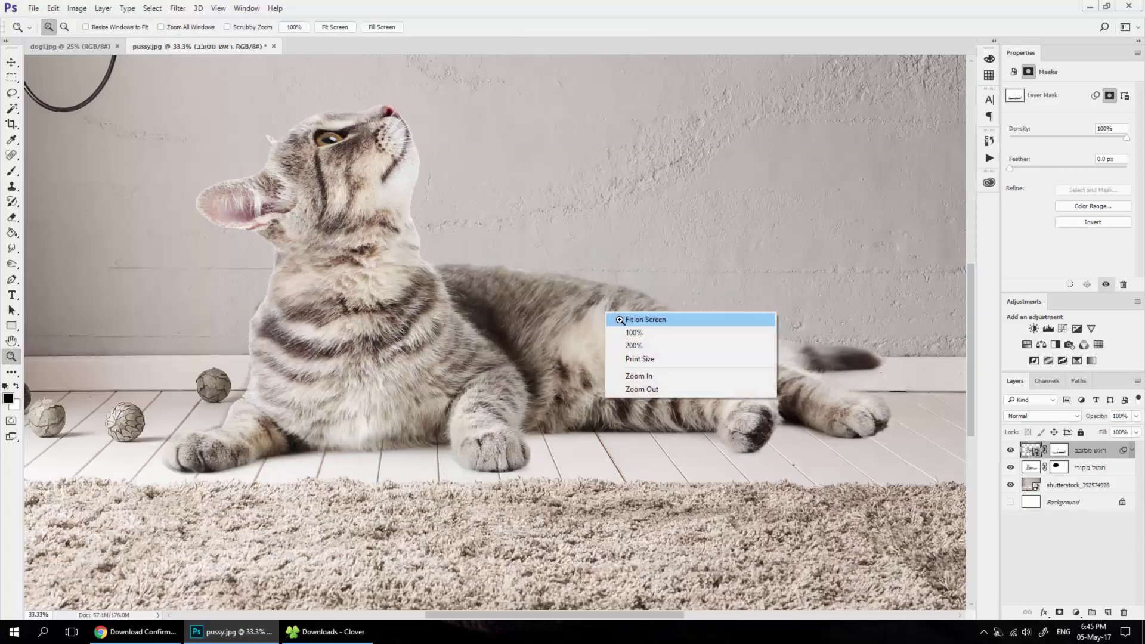
{"action": "left_click", "coordinate": [626, 317]}
{"action": "key", "text": "v"}
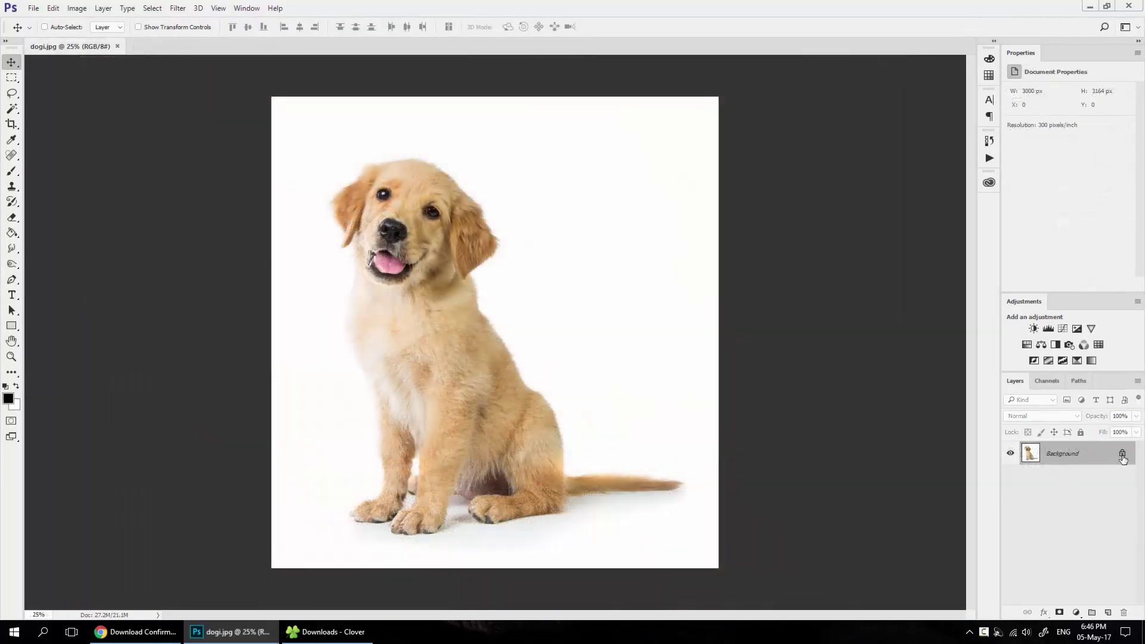
Step: Unlock the puppy layer, mask away its white background via Magic Wand, and convert it to a smart object
{"action": "left_click", "coordinate": [1122, 455]}
{"action": "key", "text": "w"}
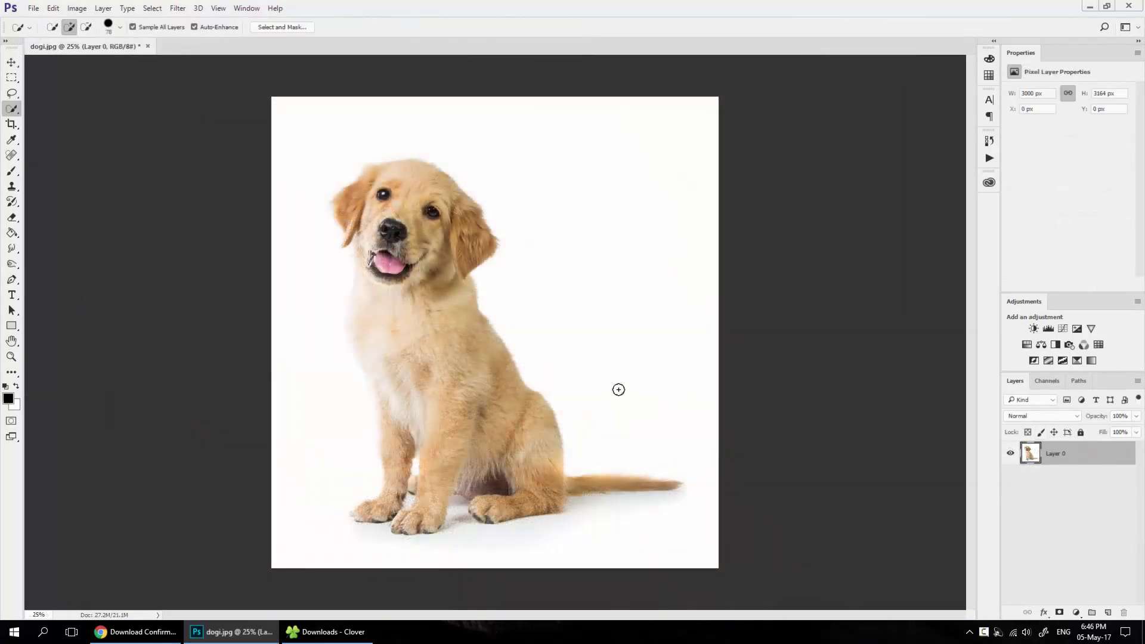
{"action": "key", "text": "shift+w"}
{"action": "left_click", "coordinate": [601, 341]}
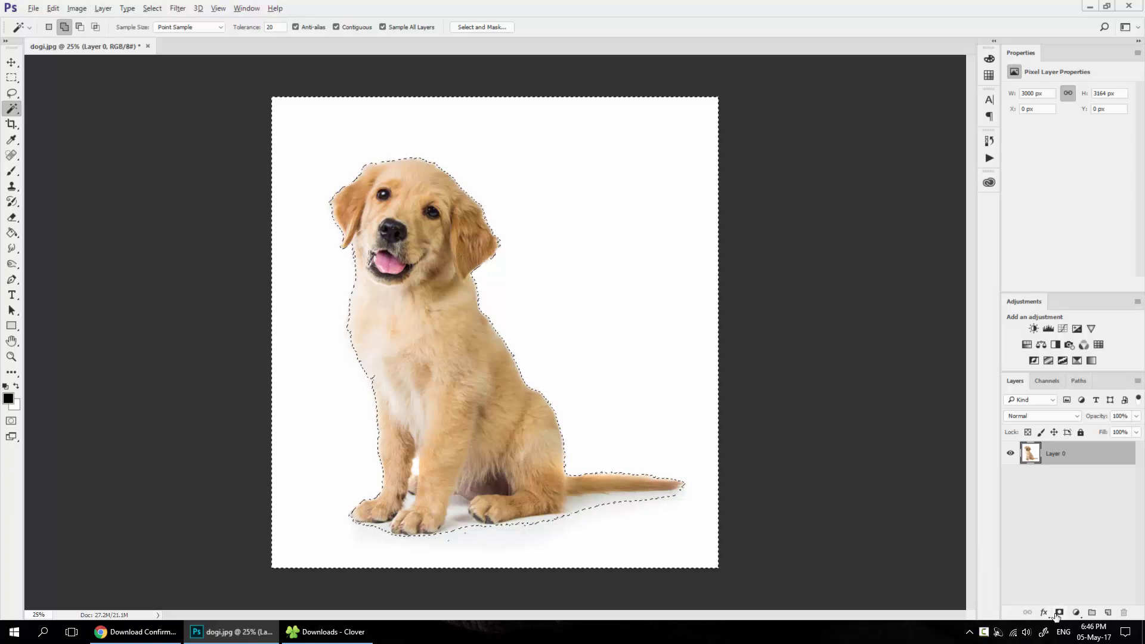
{"action": "left_click", "coordinate": [1059, 612], "text": "alt"}
{"action": "right_click", "coordinate": [1090, 453]}
{"action": "left_click", "coordinate": [1032, 218]}
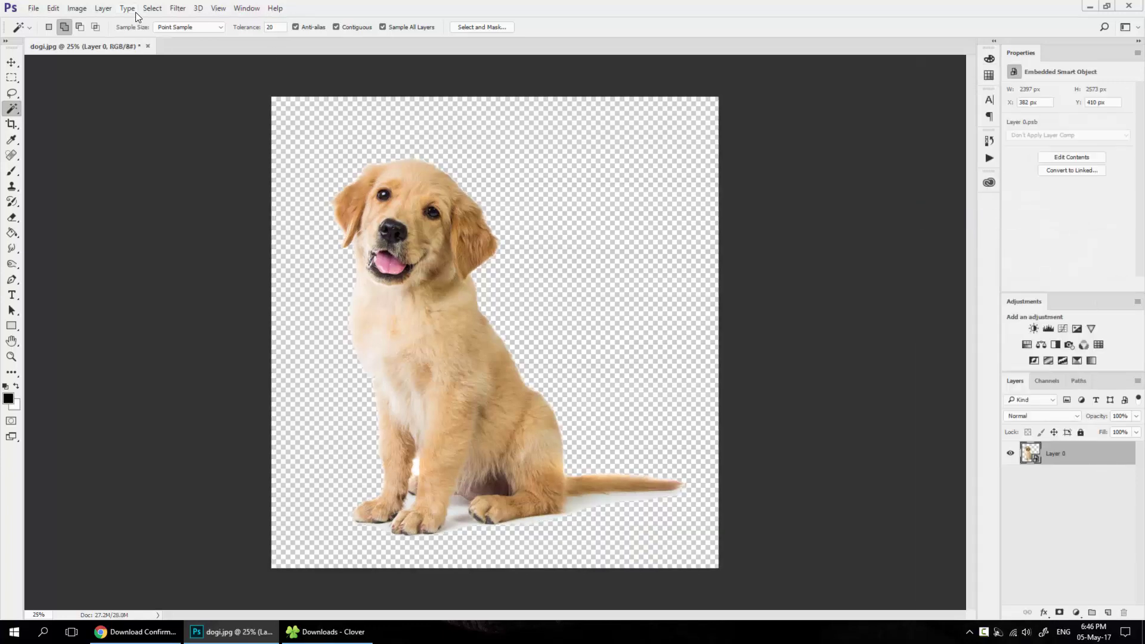
{"action": "left_click", "coordinate": [53, 8]}
Step: Pin the puppy's nose and chest, rotate the head counterclockwise around the nose, and commit
{"action": "left_click", "coordinate": [99, 229]}
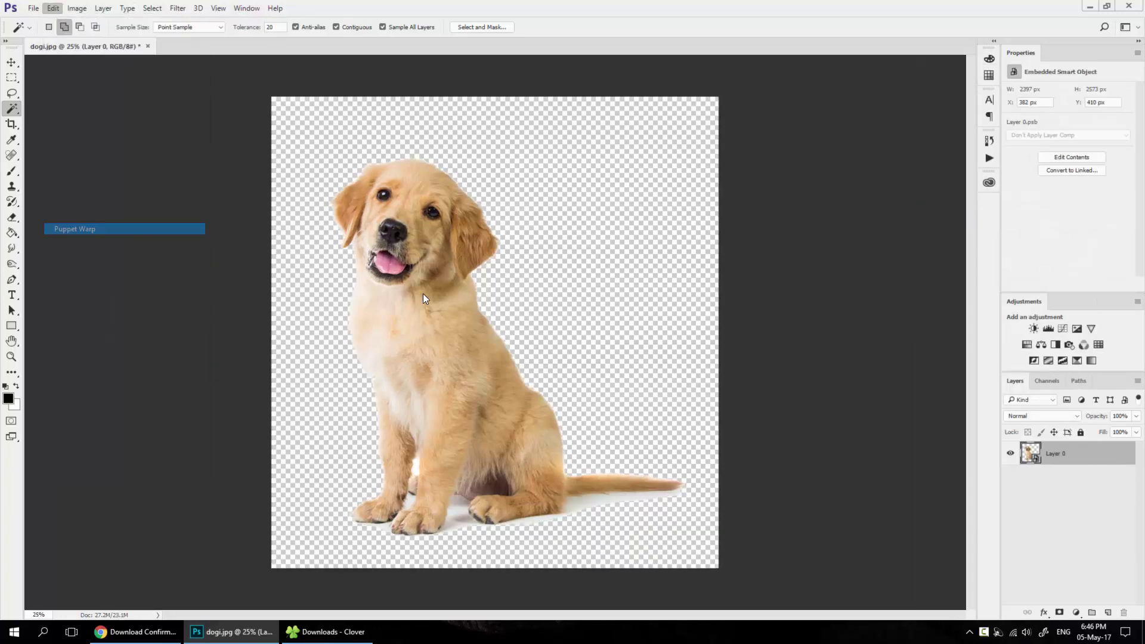
{"action": "left_click", "coordinate": [393, 225]}
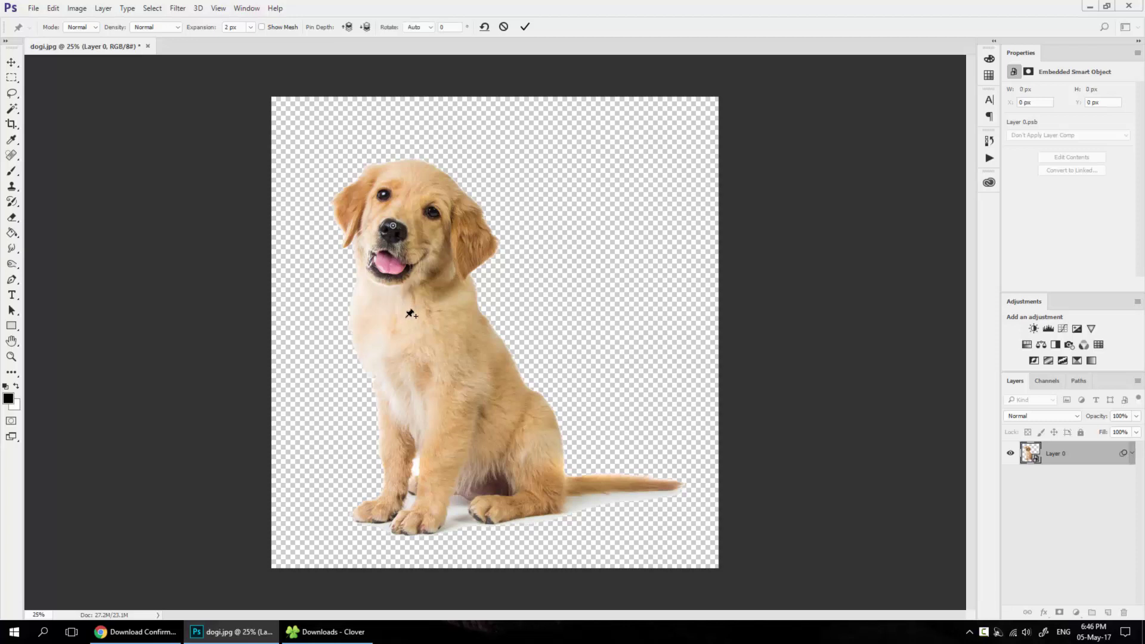
{"action": "left_click", "coordinate": [404, 315]}
{"action": "left_click_drag", "start_coordinate": [398, 232], "coordinate": [396, 241]}
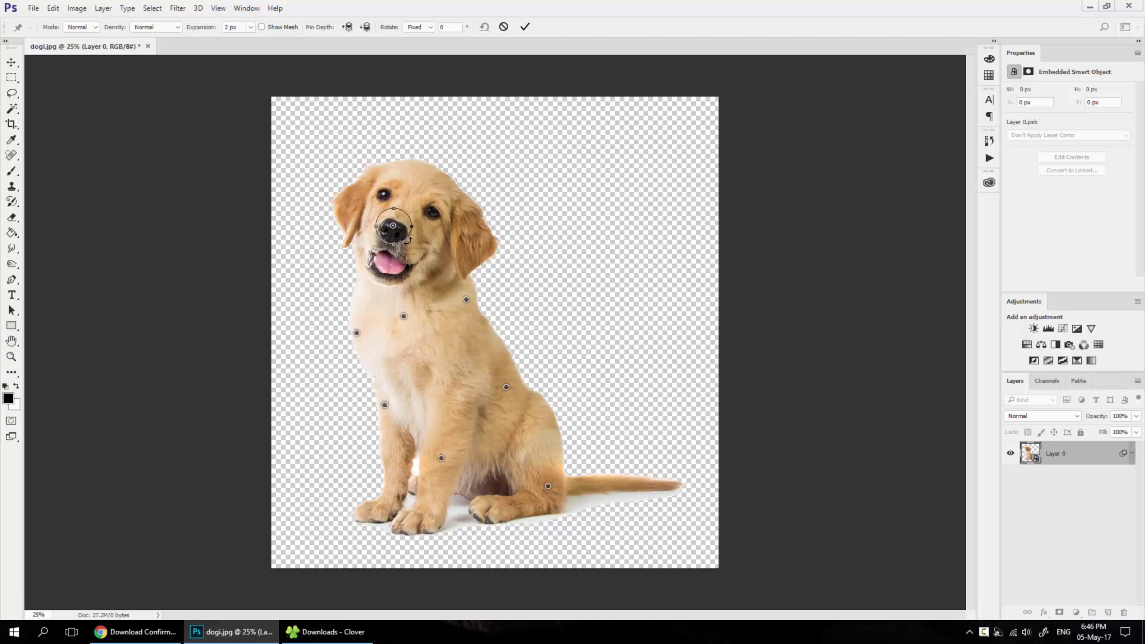
{"action": "left_click_drag", "start_coordinate": [403, 235], "coordinate": [374, 234]}
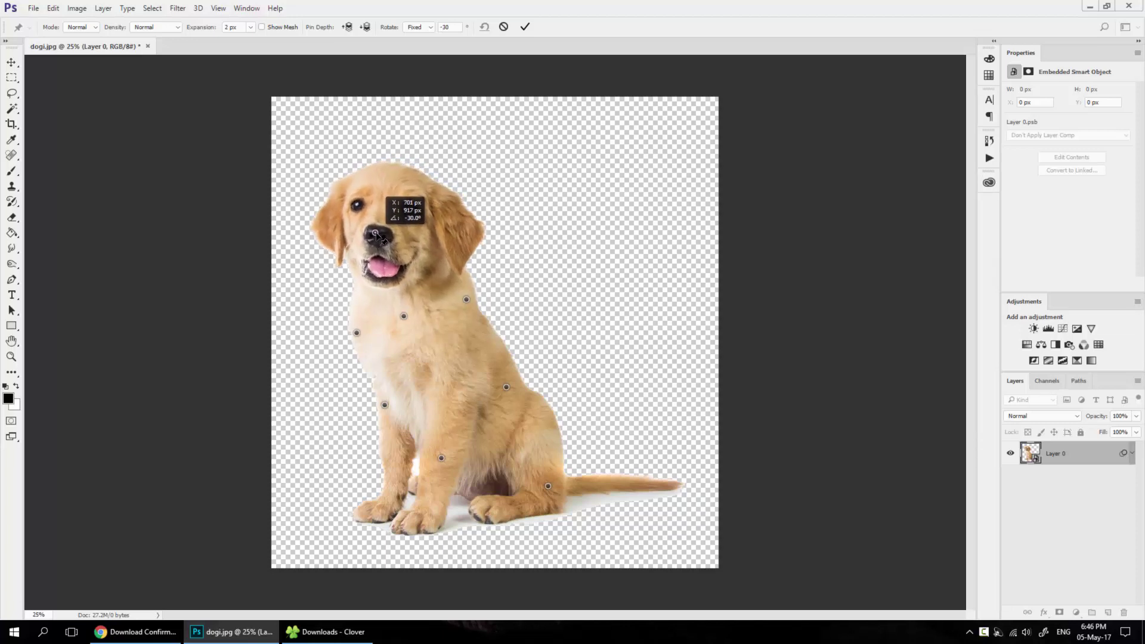
{"action": "left_click_drag", "start_coordinate": [386, 240], "coordinate": [384, 236]}
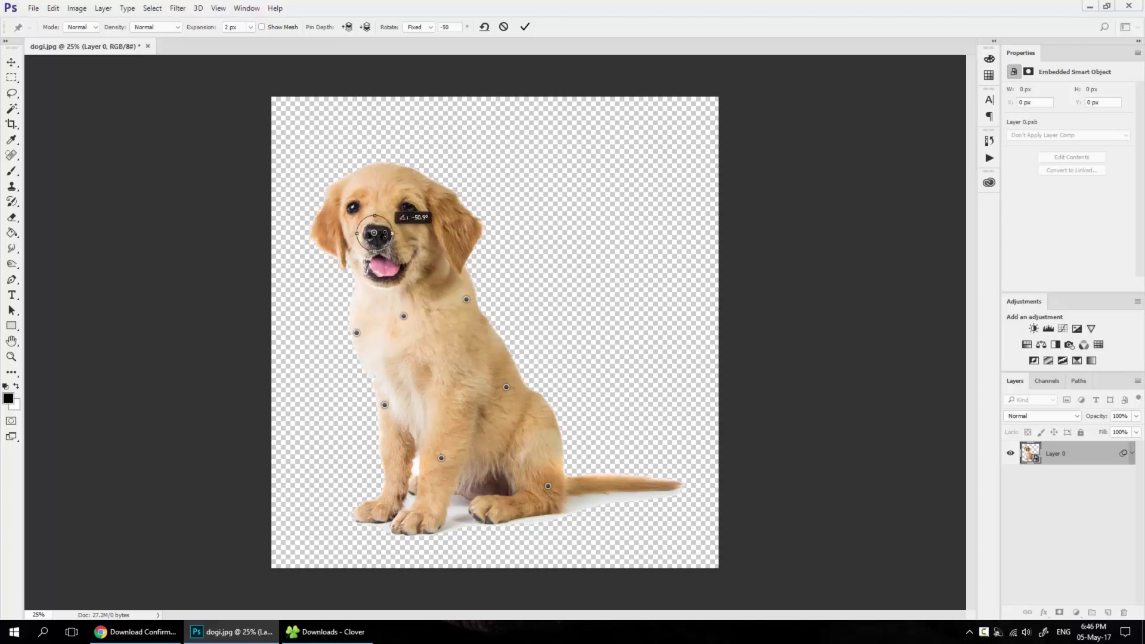
{"action": "left_click", "coordinate": [525, 27]}
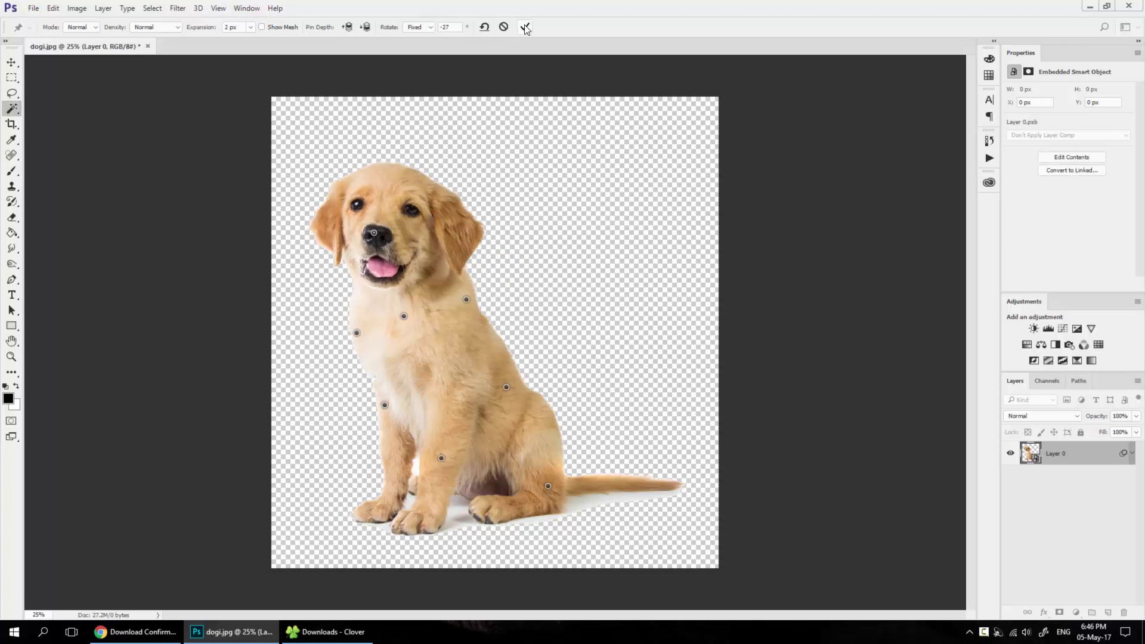
{"action": "key", "text": "v"}
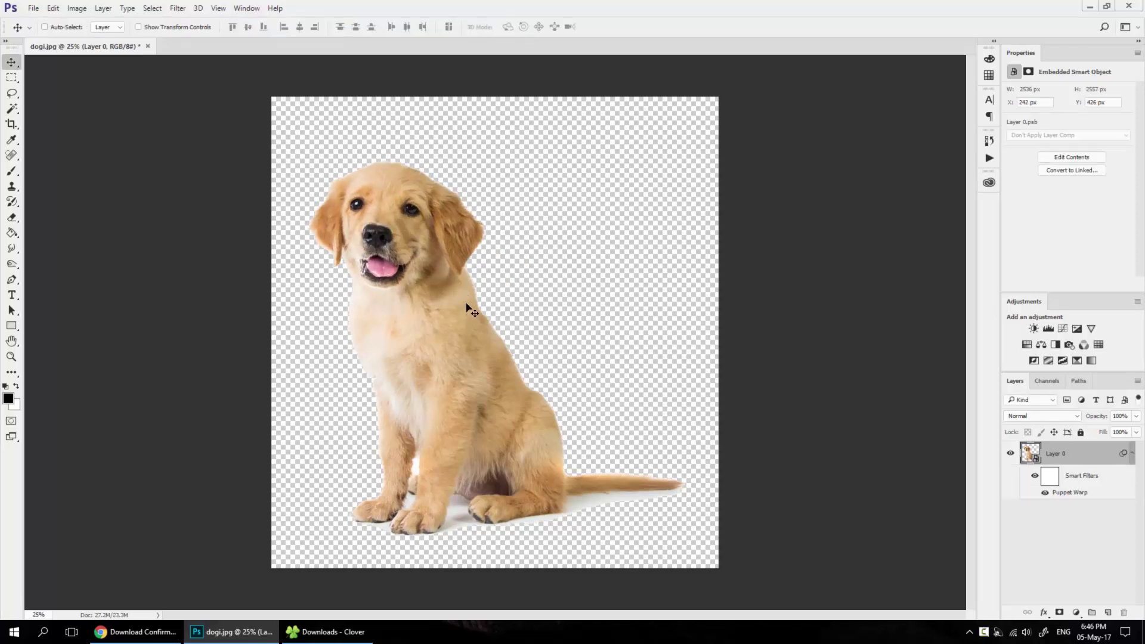
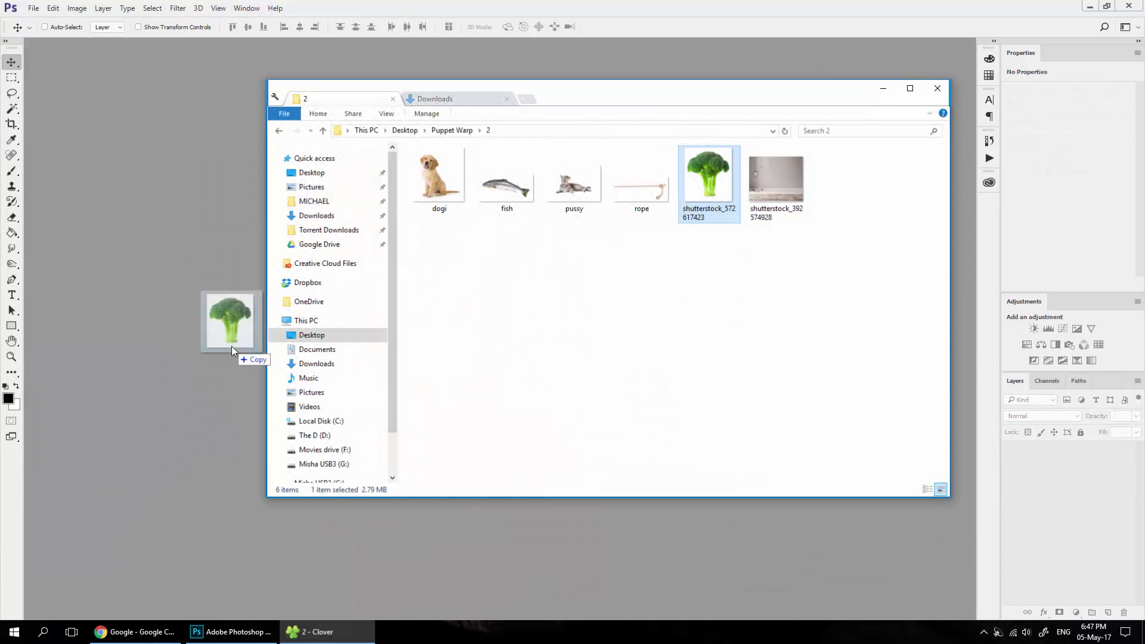
Step: Open the broccoli photo and Magic Wand-select its white background at tolerance 50
{"action": "left_click_drag", "start_coordinate": [766, 352], "coordinate": [231, 346]}
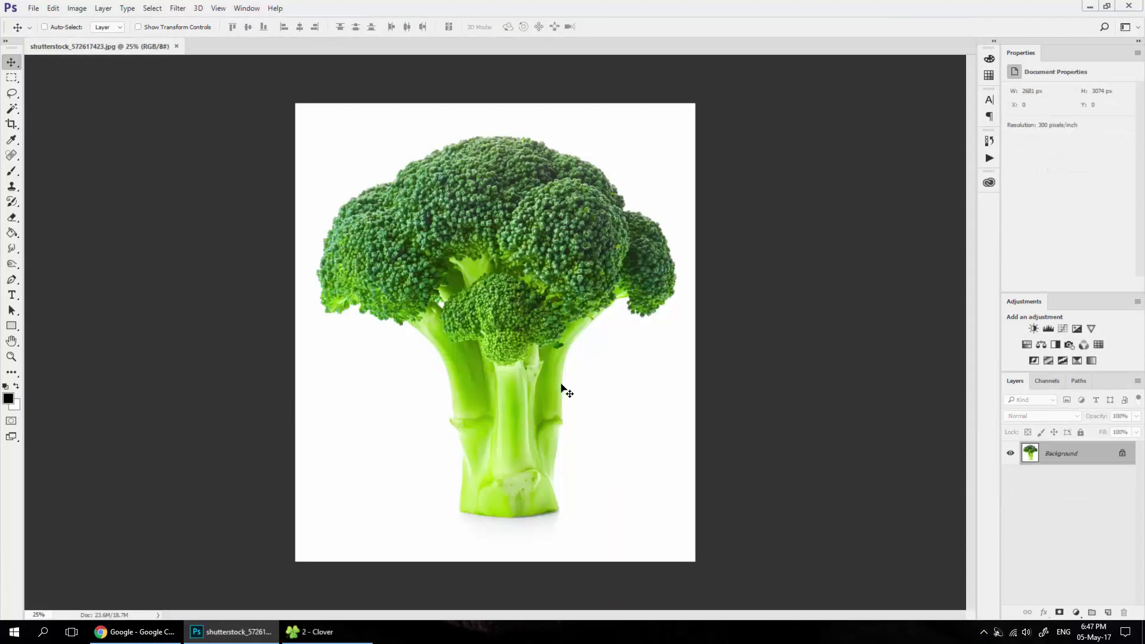
{"action": "key", "text": "w"}
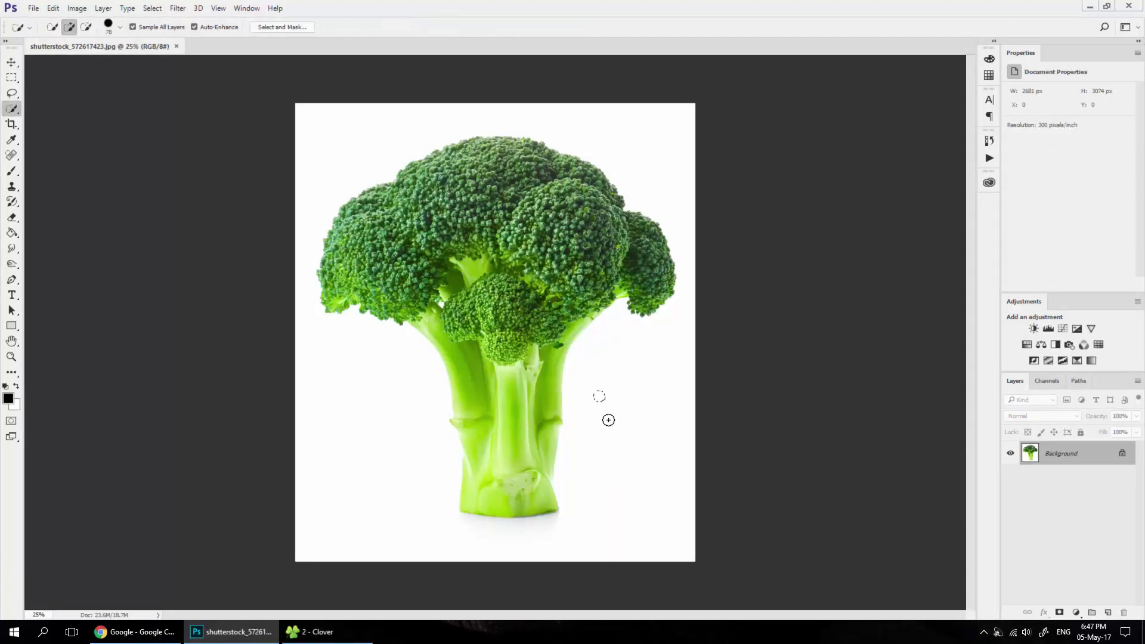
{"action": "key", "text": "shift+w"}
{"action": "left_click", "coordinate": [608, 421]}
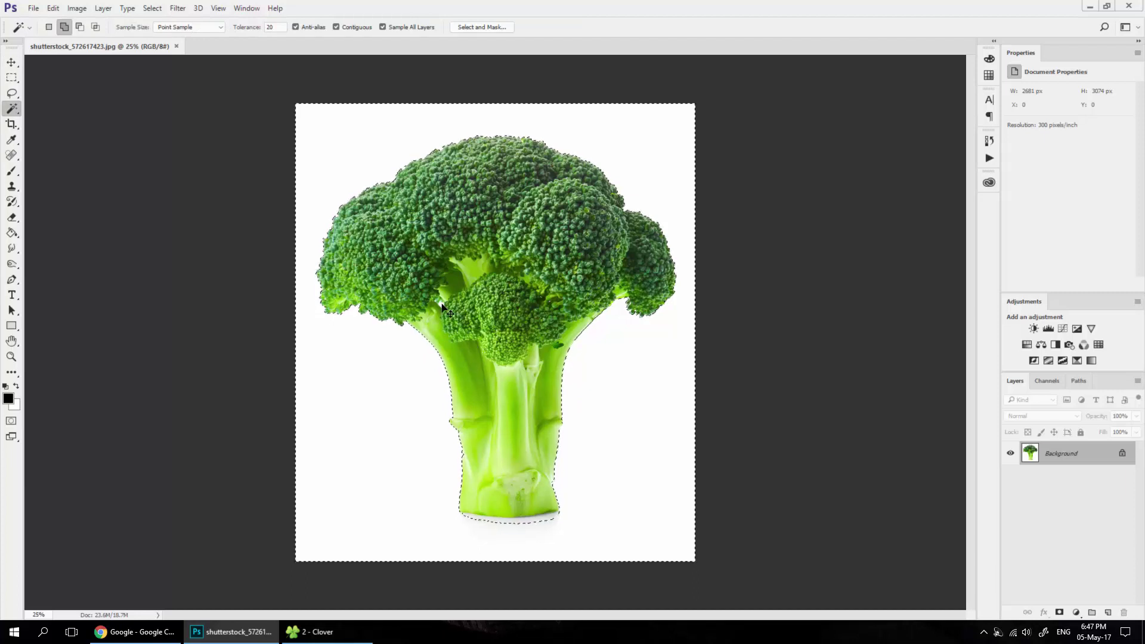
{"action": "key", "text": "ctrl+d"}
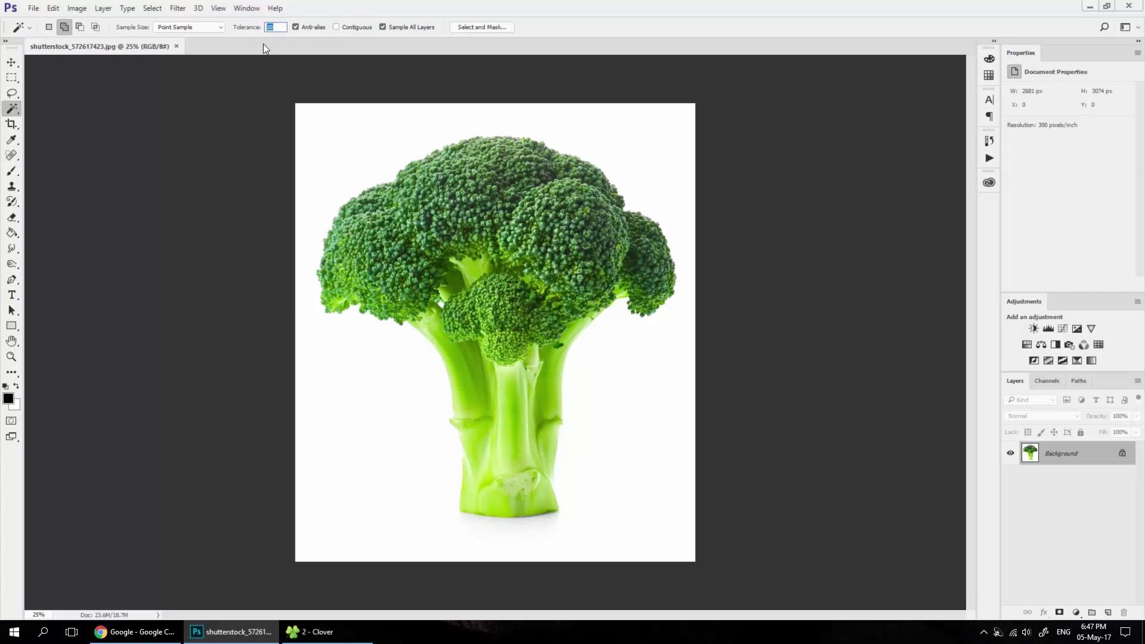
{"action": "type", "text": "50"}
{"action": "left_click", "coordinate": [392, 452]}
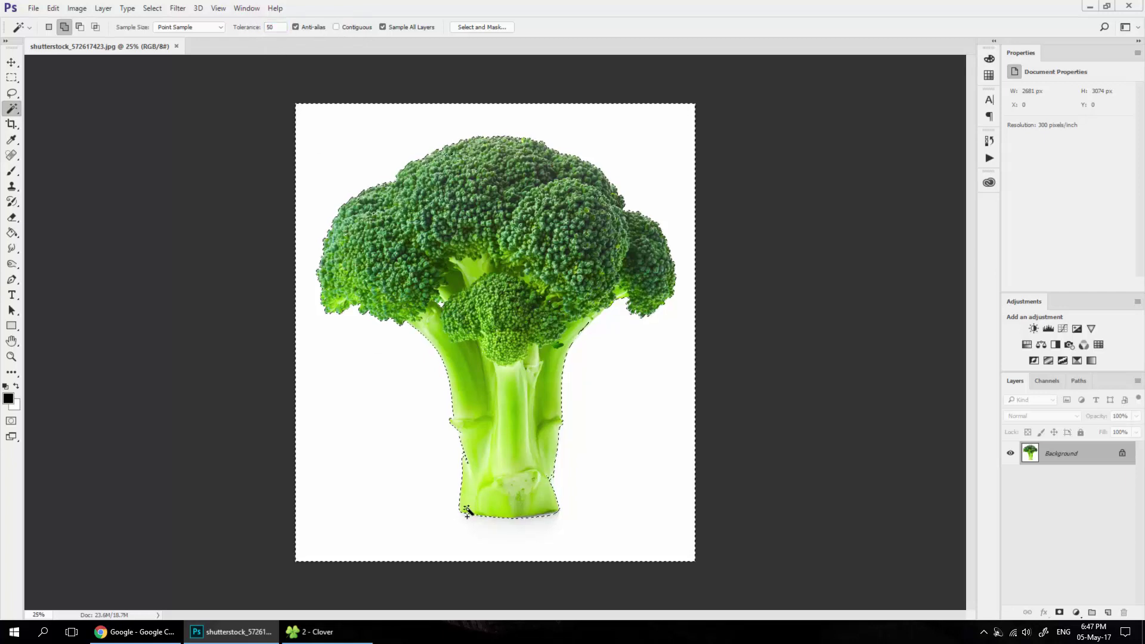
Step: Mask out the background, convert the broccoli to a smart object, and shrink it to about a third
{"action": "left_click", "coordinate": [1059, 613], "text": "alt"}
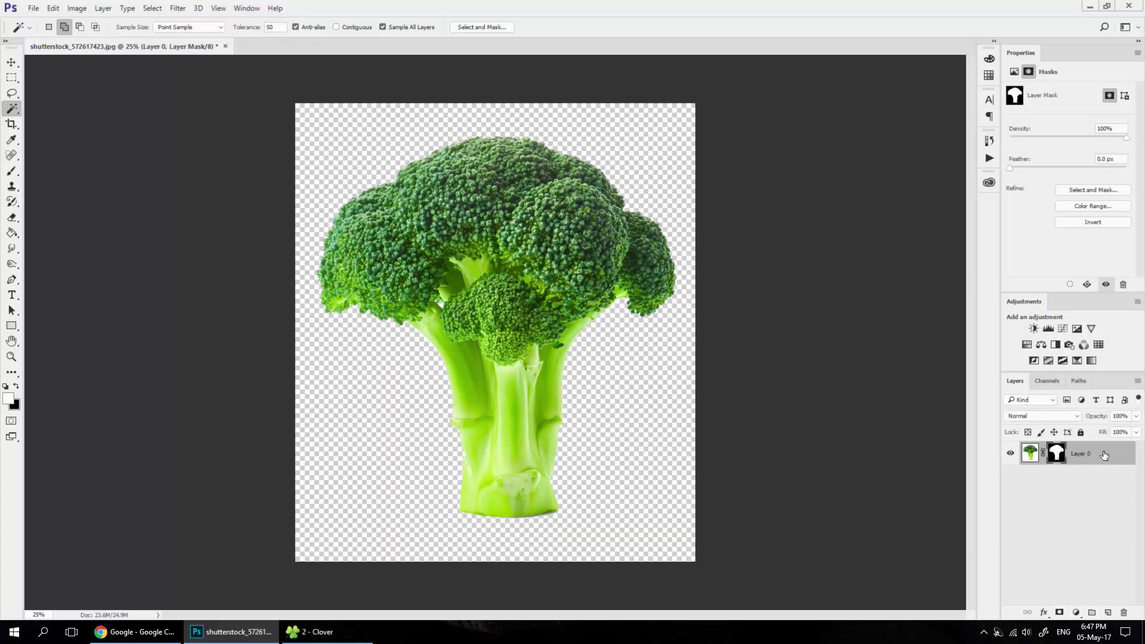
{"action": "right_click", "coordinate": [1103, 455]}
{"action": "left_click", "coordinate": [1007, 217]}
{"action": "key", "text": "v"}
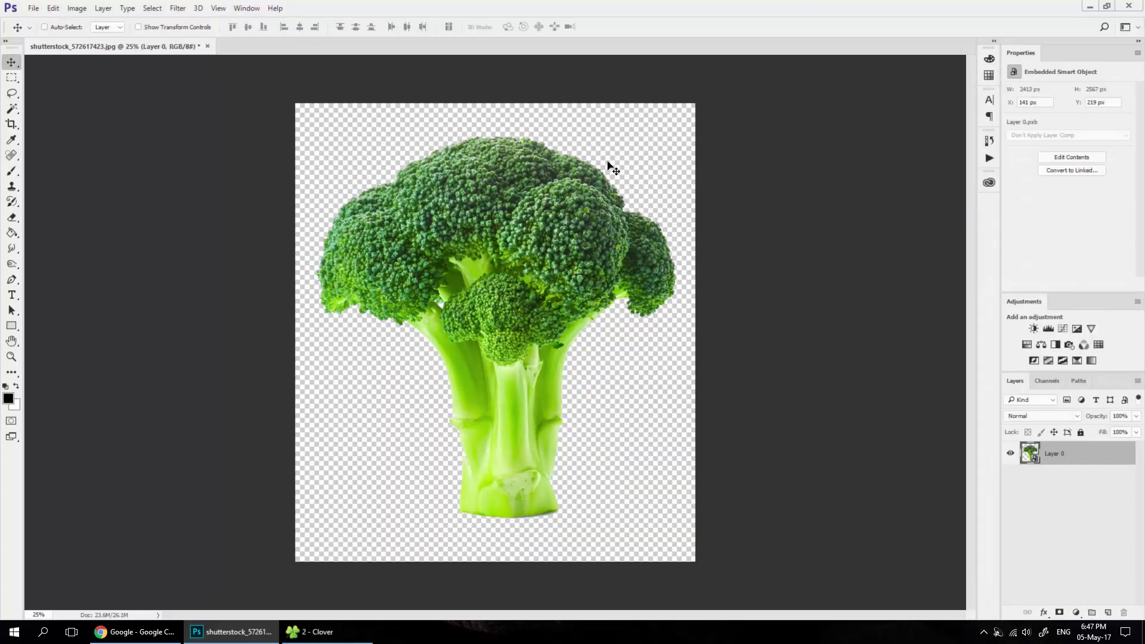
{"action": "key", "text": "ctrl+t"}
{"action": "left_click_drag", "start_coordinate": [673, 138], "coordinate": [534, 261]}
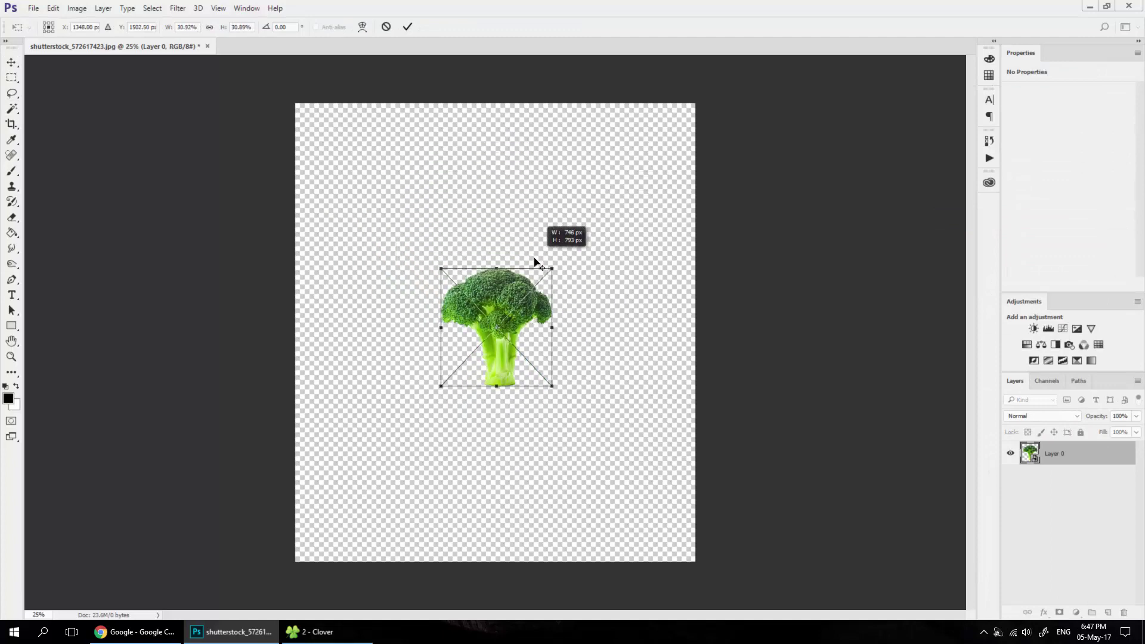
{"action": "key", "text": "Return"}
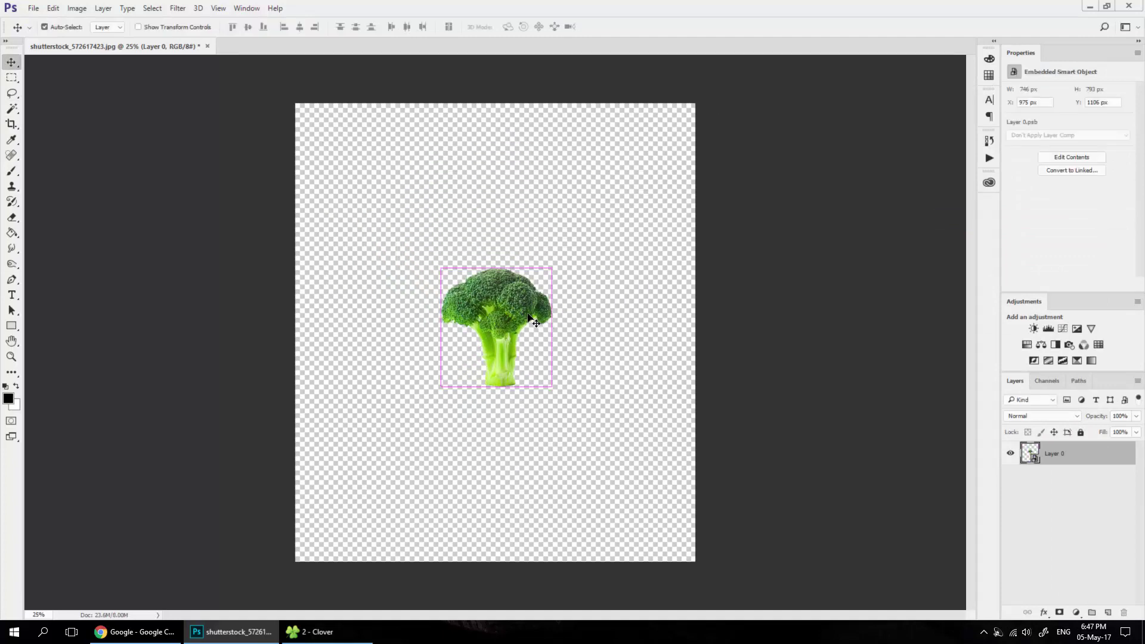
{"action": "key", "text": "ctrl+n"}
Step: Create a 1920×1080 document, bring the broccoli layer into it, and hide that layer
{"action": "left_click", "coordinate": [358, 303]}
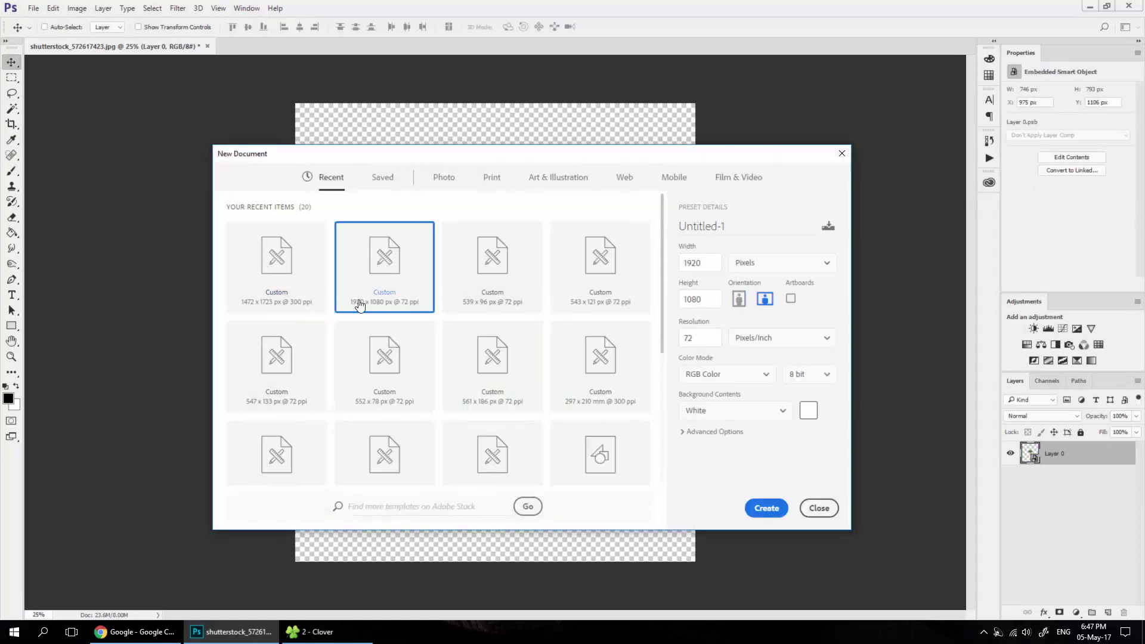
{"action": "left_click", "coordinate": [766, 508]}
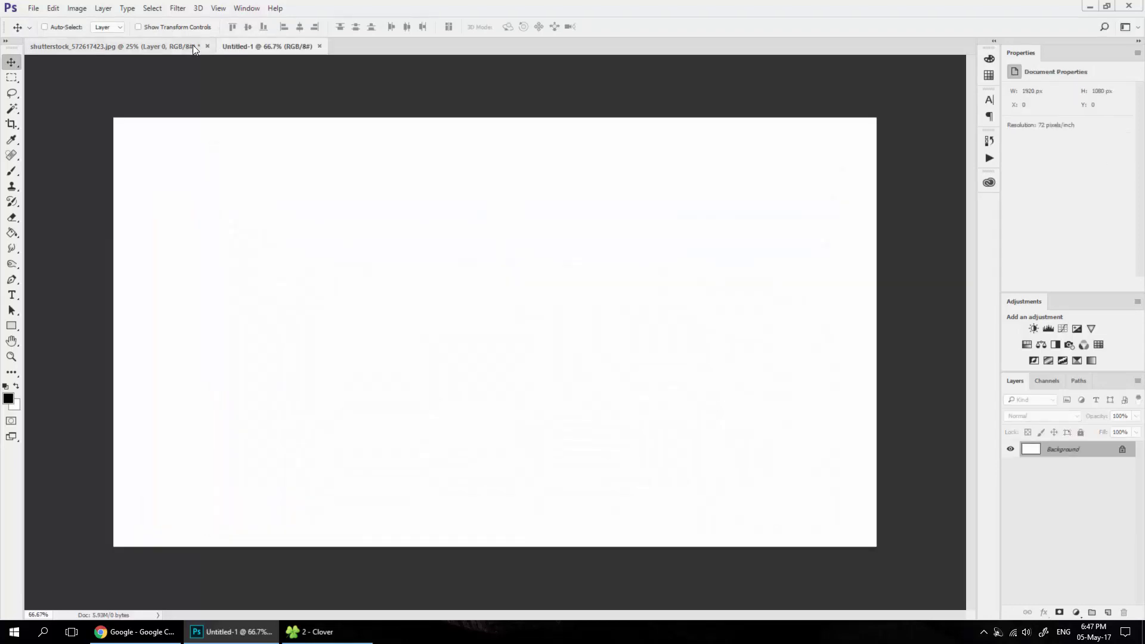
{"action": "left_click", "coordinate": [192, 46]}
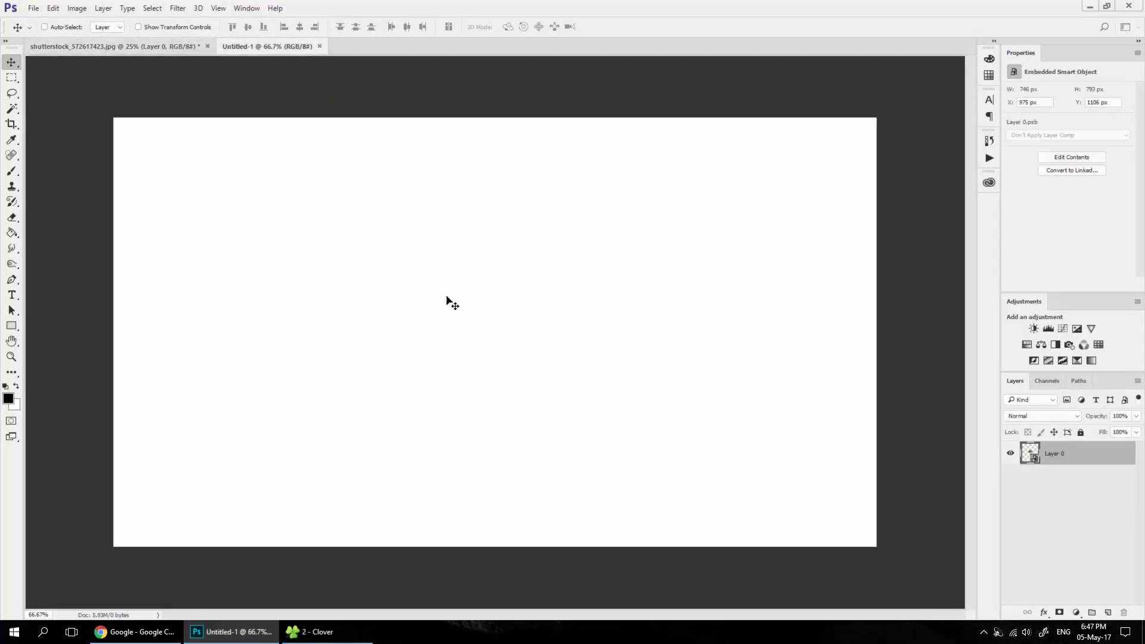
{"action": "left_click_drag", "start_coordinate": [492, 297], "coordinate": [513, 269]}
{"action": "left_click", "coordinate": [1010, 449]}
{"action": "left_click", "coordinate": [1064, 465]}
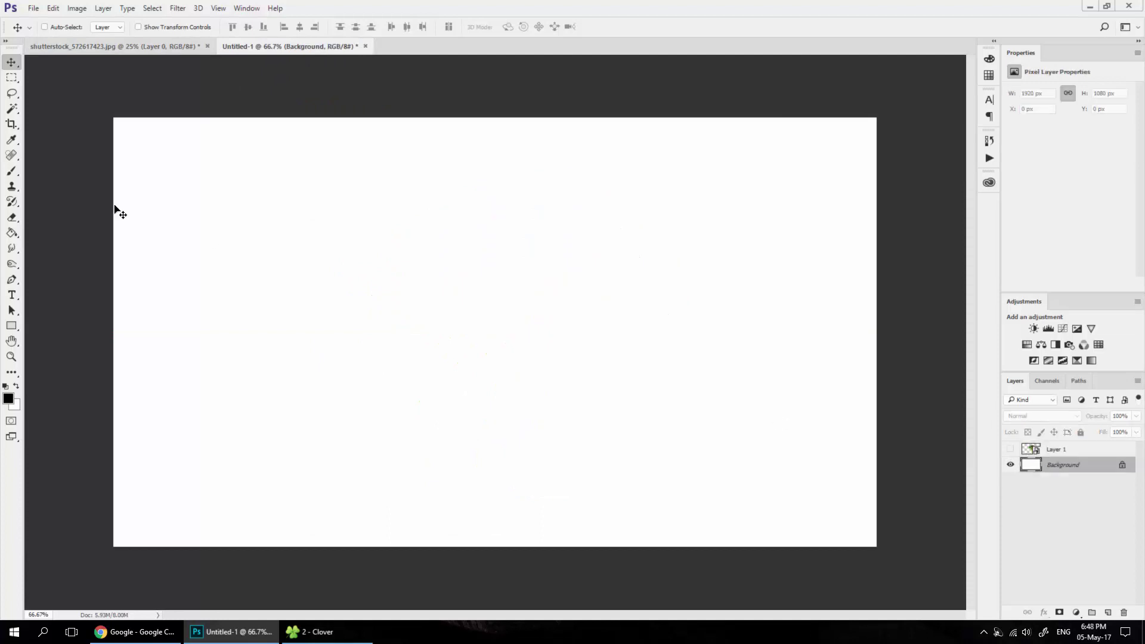
Step: Add the word 'Broccoli' in black and enlarge it to span the canvas
{"action": "key", "text": "t"}
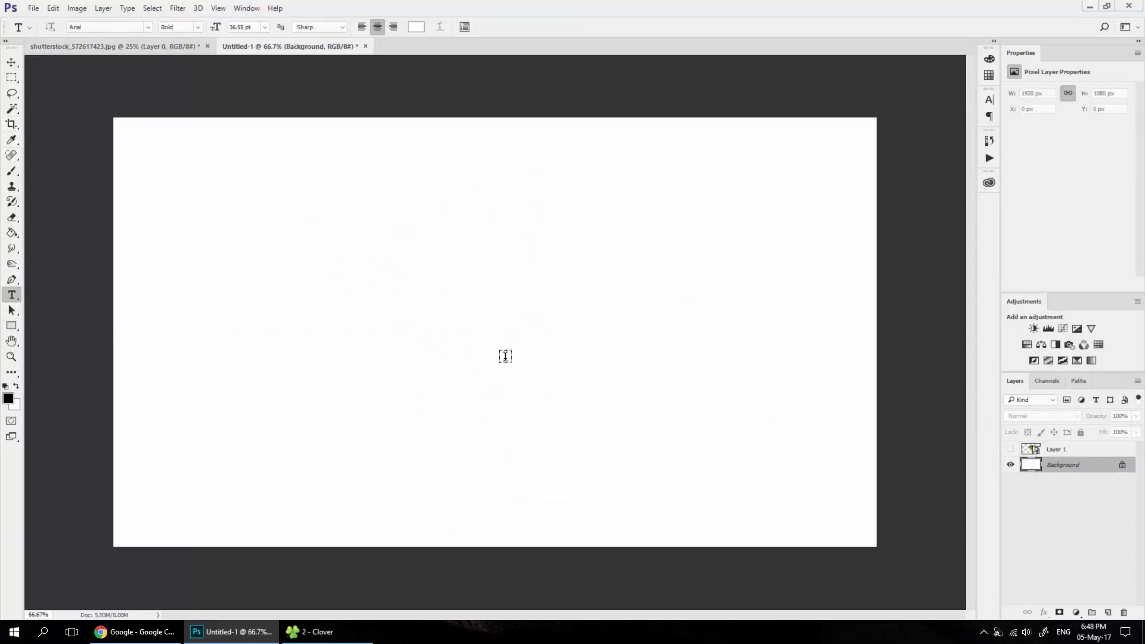
{"action": "left_click", "coordinate": [505, 356]}
{"action": "type", "text": "Broccoli"}
{"action": "key", "text": "ctrl+Return"}
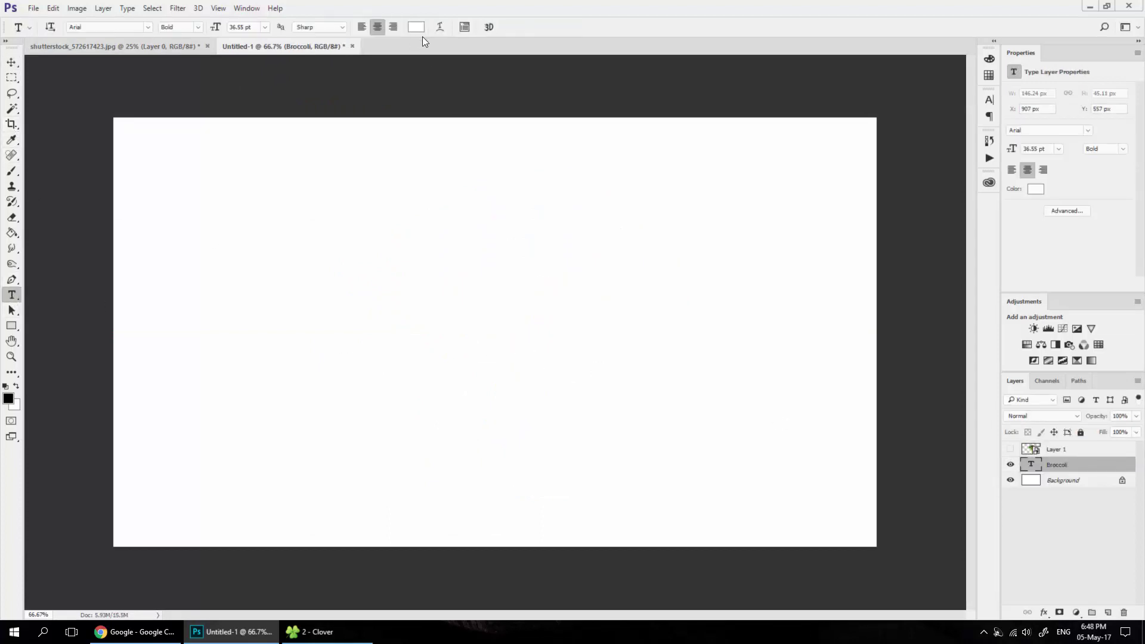
{"action": "left_click", "coordinate": [417, 28]}
{"action": "left_click", "coordinate": [670, 200]}
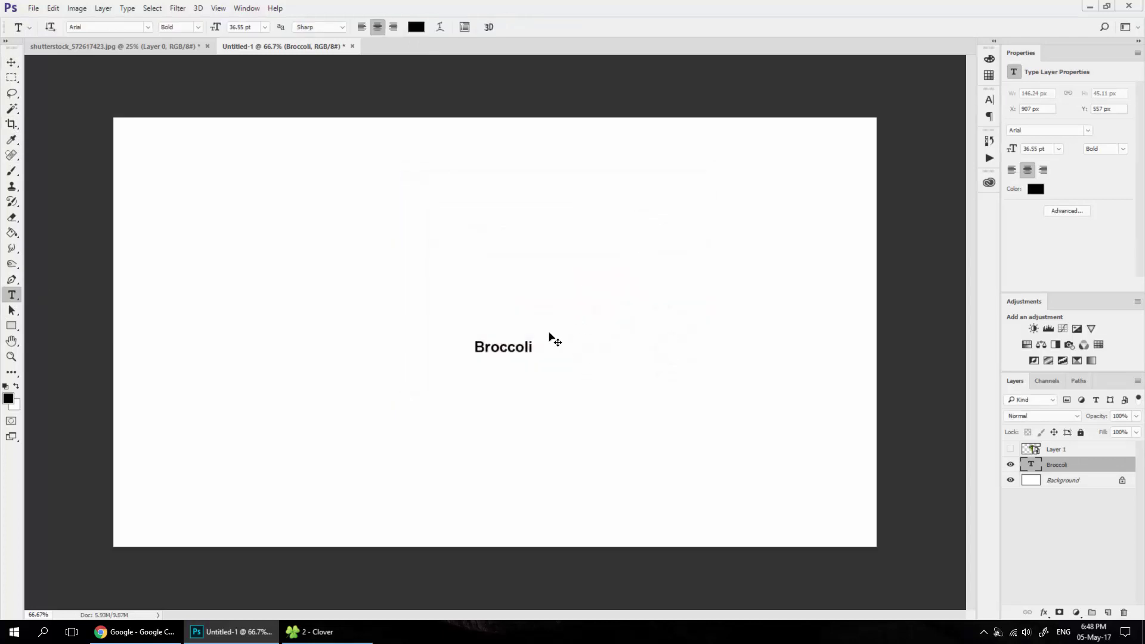
{"action": "key", "text": "ctrl+t"}
{"action": "left_click_drag", "start_coordinate": [536, 329], "coordinate": [755, 250]}
{"action": "key", "text": "Return"}
{"action": "key", "text": "v"}
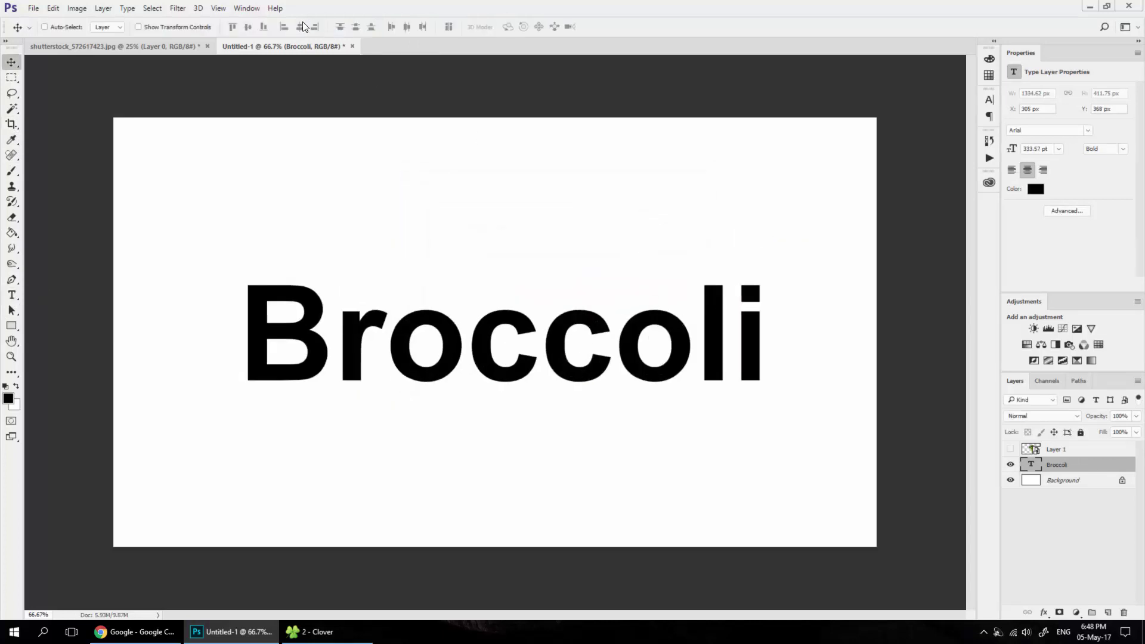
Step: Set the Broccoli text's font style to Black
{"action": "key", "text": "t"}
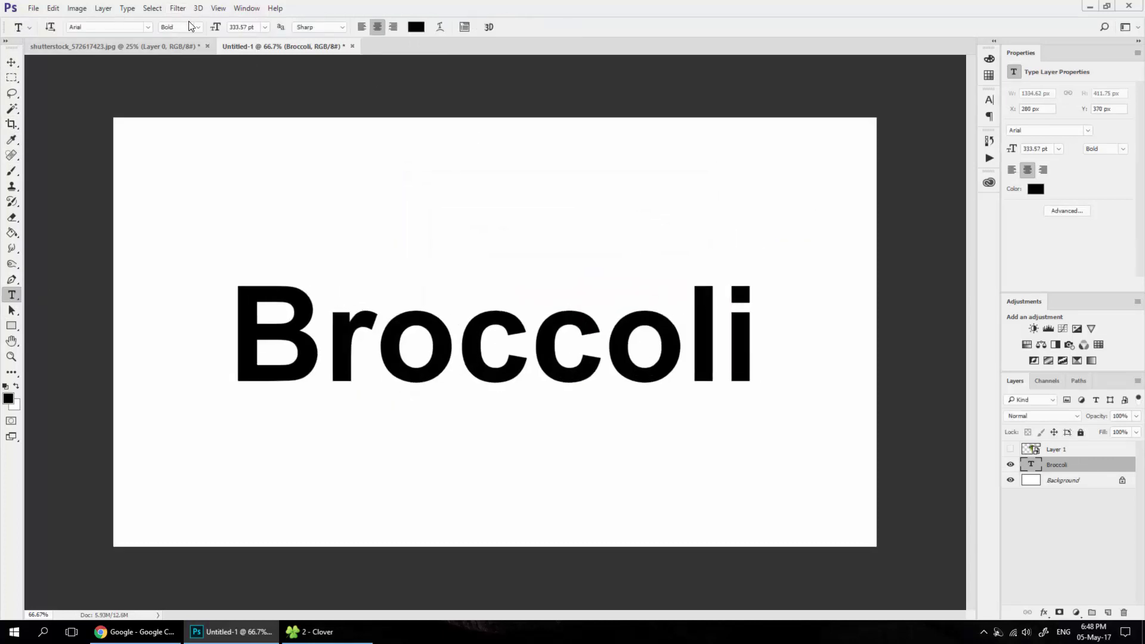
{"action": "left_click", "coordinate": [197, 27]}
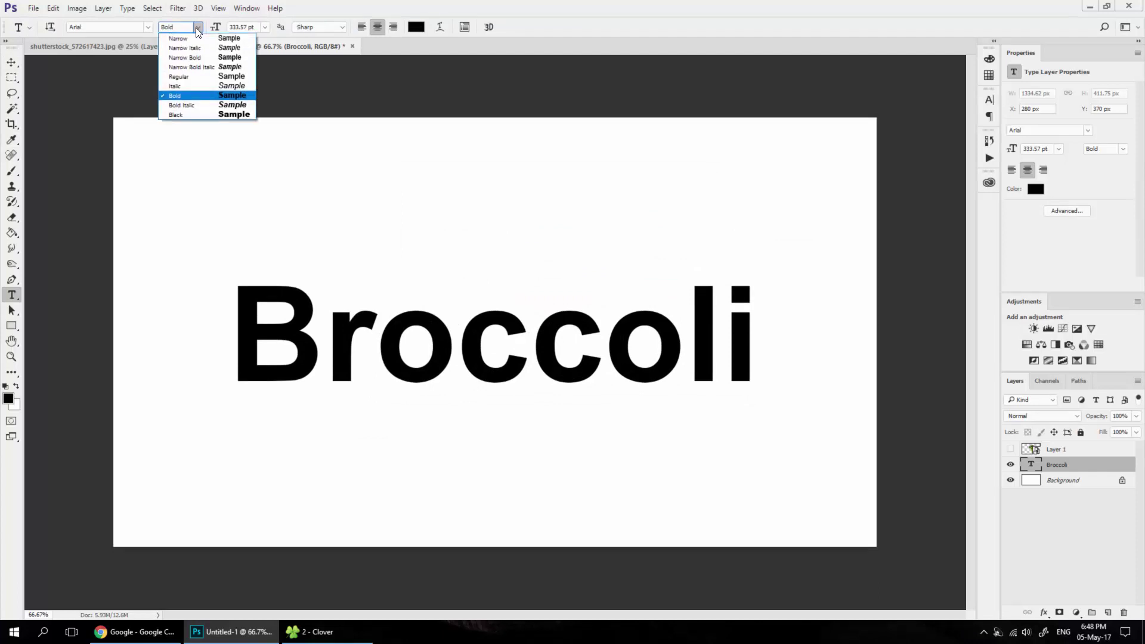
{"action": "left_click", "coordinate": [192, 114]}
{"action": "left_click", "coordinate": [11, 63]}
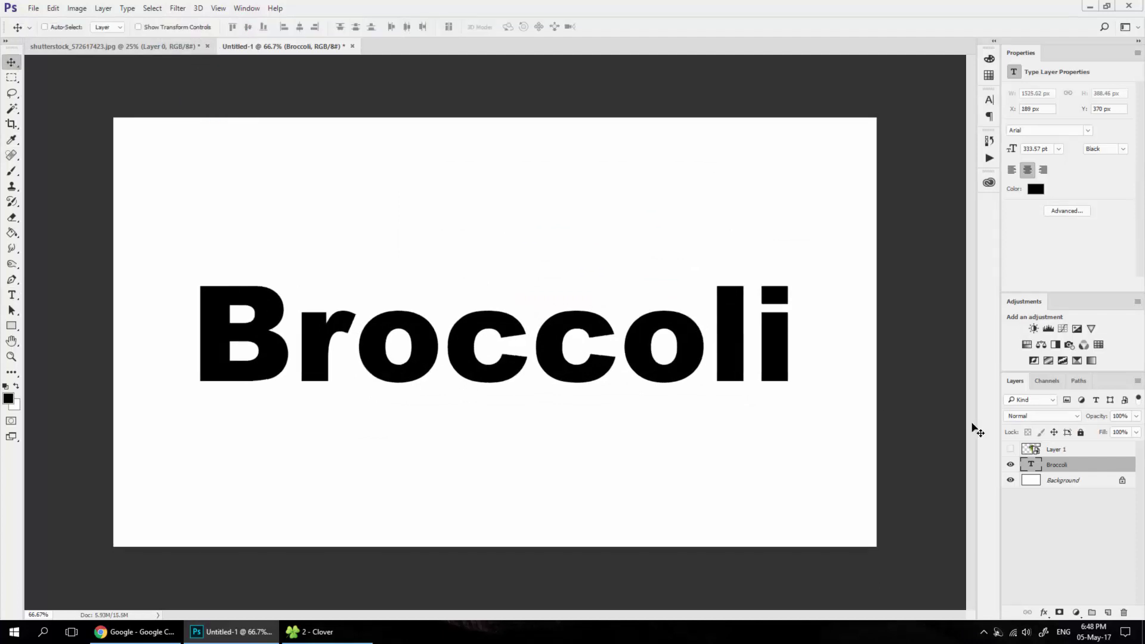
Step: Show the broccoli layer again and scale it down over the word's r
{"action": "left_click", "coordinate": [1010, 449]}
{"action": "left_click", "coordinate": [1055, 449]}
{"action": "left_click_drag", "start_coordinate": [520, 293], "coordinate": [312, 244]}
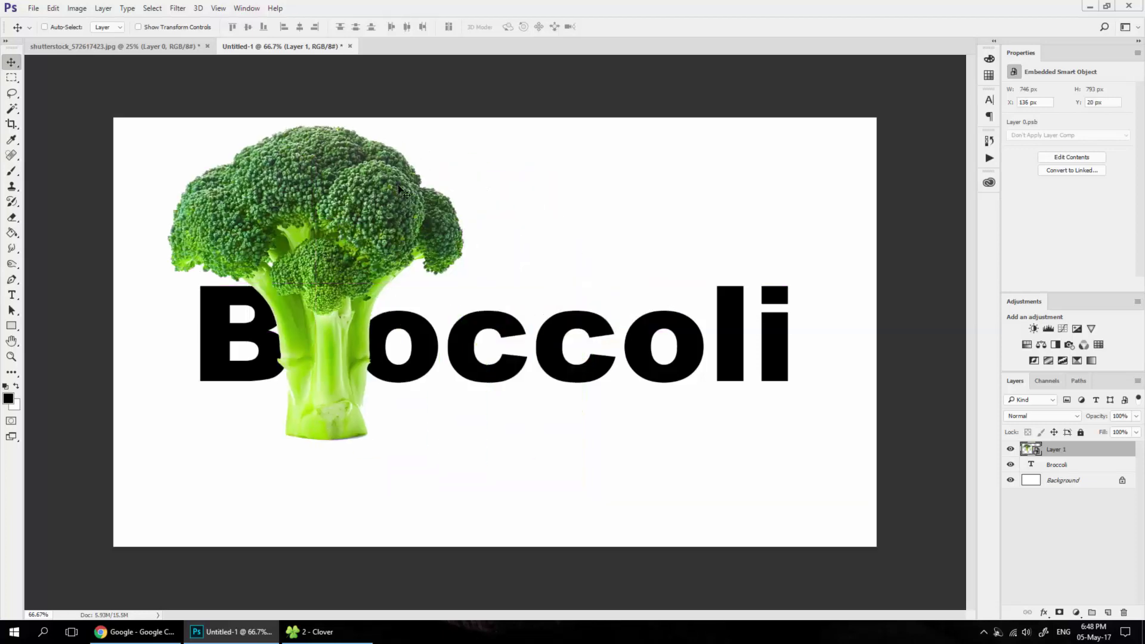
{"action": "key", "text": "ctrl+t"}
{"action": "mouse_move", "coordinate": [464, 122]}
{"action": "left_mouse_down"}
{"action": "mouse_move", "coordinate": [365, 227]}
{"action": "mouse_move", "coordinate": [336, 304]}
{"action": "left_mouse_up"}
{"action": "key", "text": "Return"}
Step: Position the broccoli exactly over the letter r and set its opacity to 50%
{"action": "scroll", "coordinate": [435, 311], "scroll_direction": "up", "scroll_amount": 5}
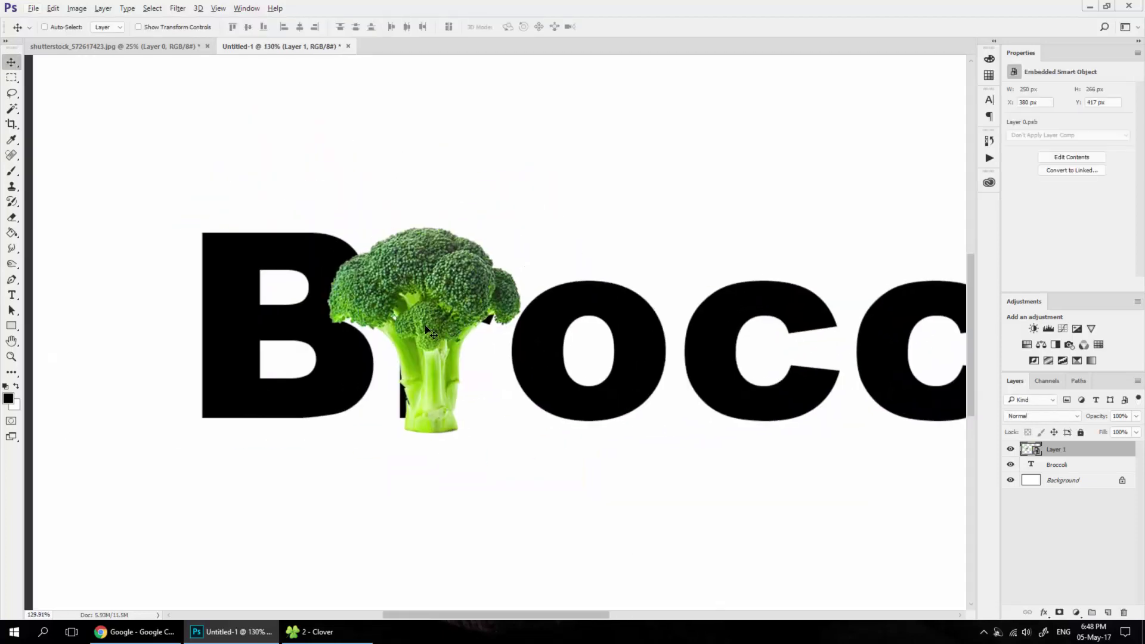
{"action": "scroll", "coordinate": [436, 311], "scroll_direction": "up", "scroll_amount": 3}
{"action": "left_click_drag", "start_coordinate": [435, 311], "coordinate": [463, 320]}
{"action": "left_click_drag", "start_coordinate": [565, 377], "coordinate": [777, 378]}
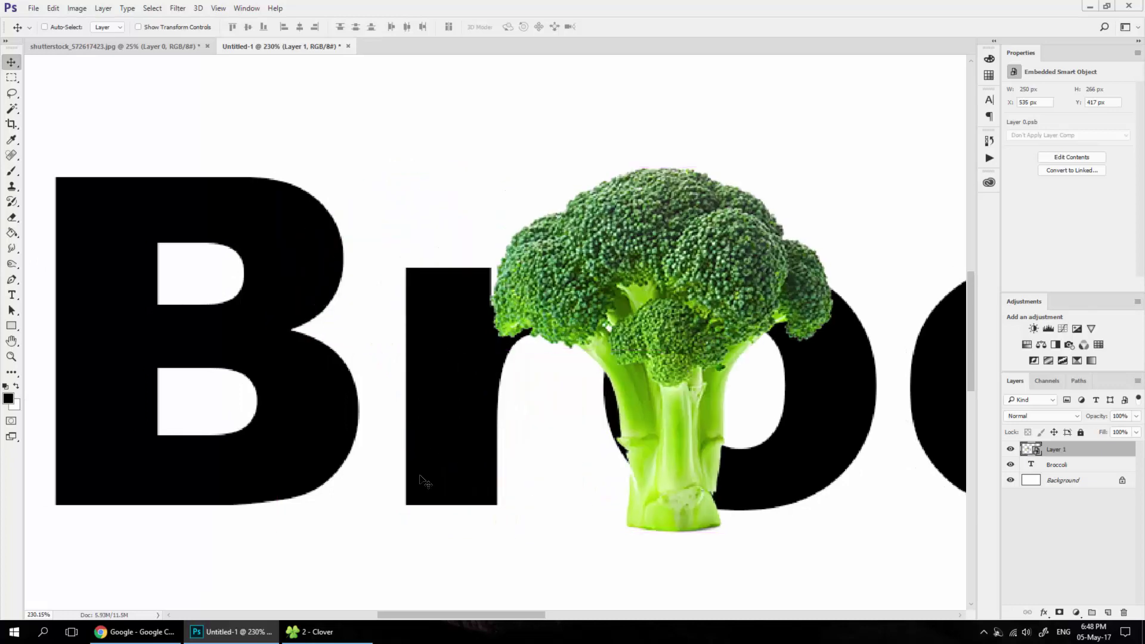
{"action": "left_click_drag", "start_coordinate": [617, 271], "coordinate": [442, 296]}
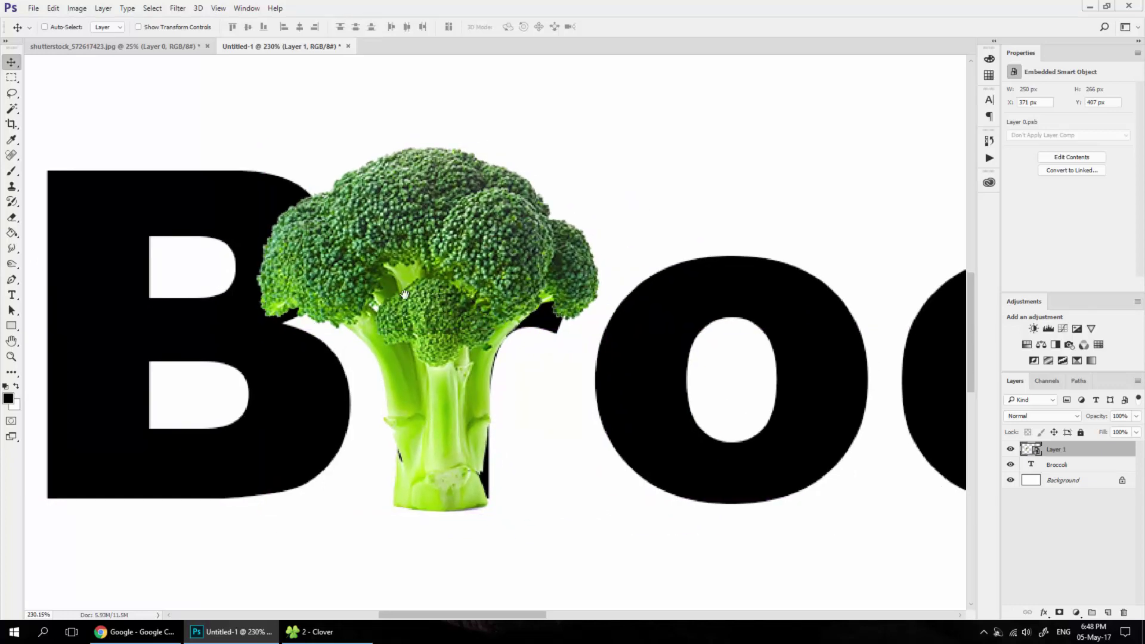
{"action": "left_click_drag", "start_coordinate": [492, 337], "coordinate": [398, 322]}
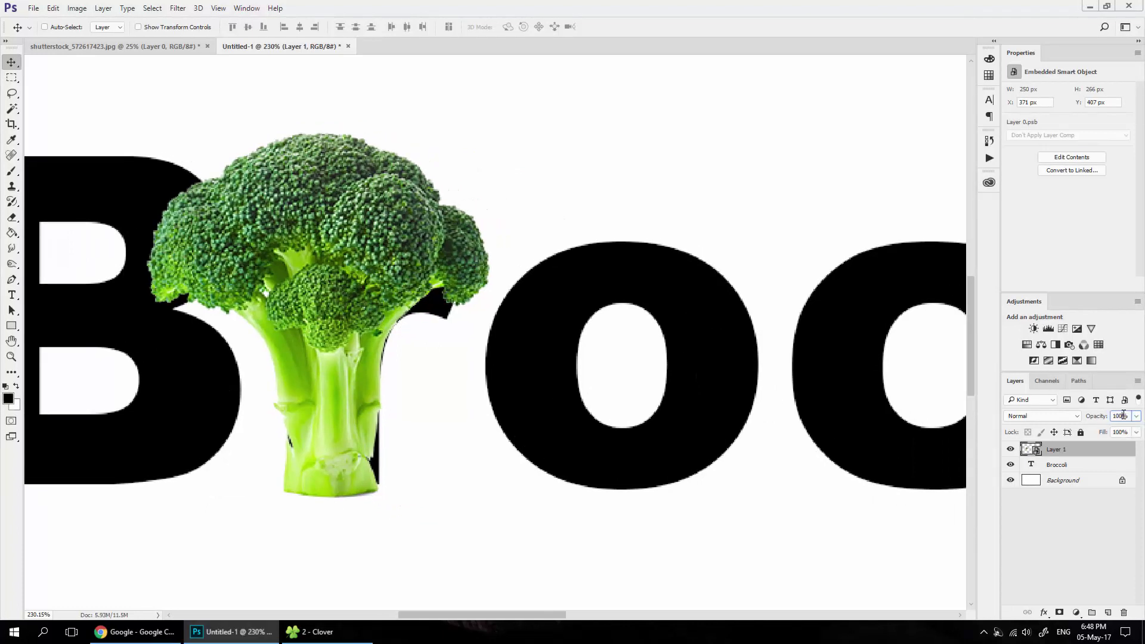
{"action": "type", "text": "50"}
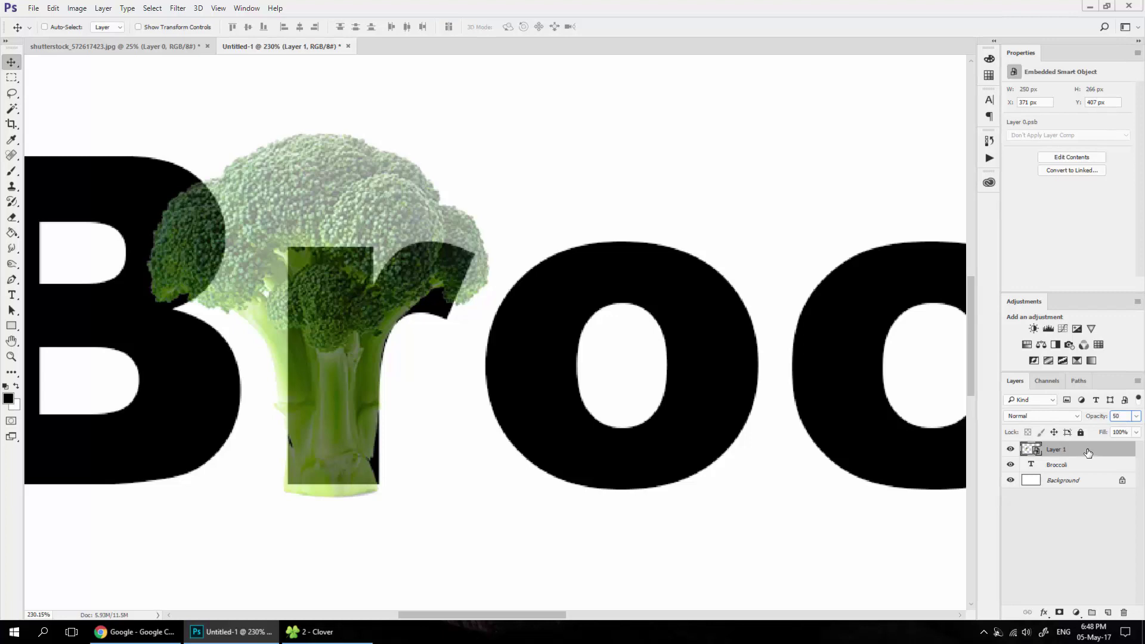
Step: Start a Puppet Warp on the broccoli and pin its stem to fit the r
{"action": "left_click", "coordinate": [53, 9]}
{"action": "left_click", "coordinate": [89, 227]}
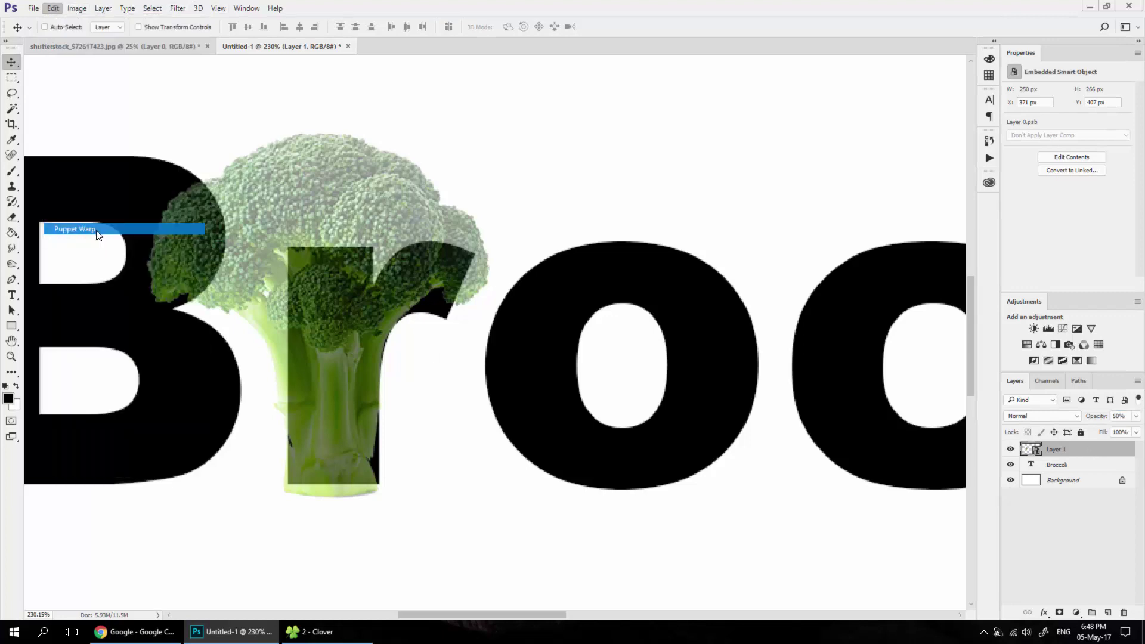
{"action": "left_click", "coordinate": [289, 480]}
{"action": "left_click_drag", "start_coordinate": [373, 486], "coordinate": [378, 482]}
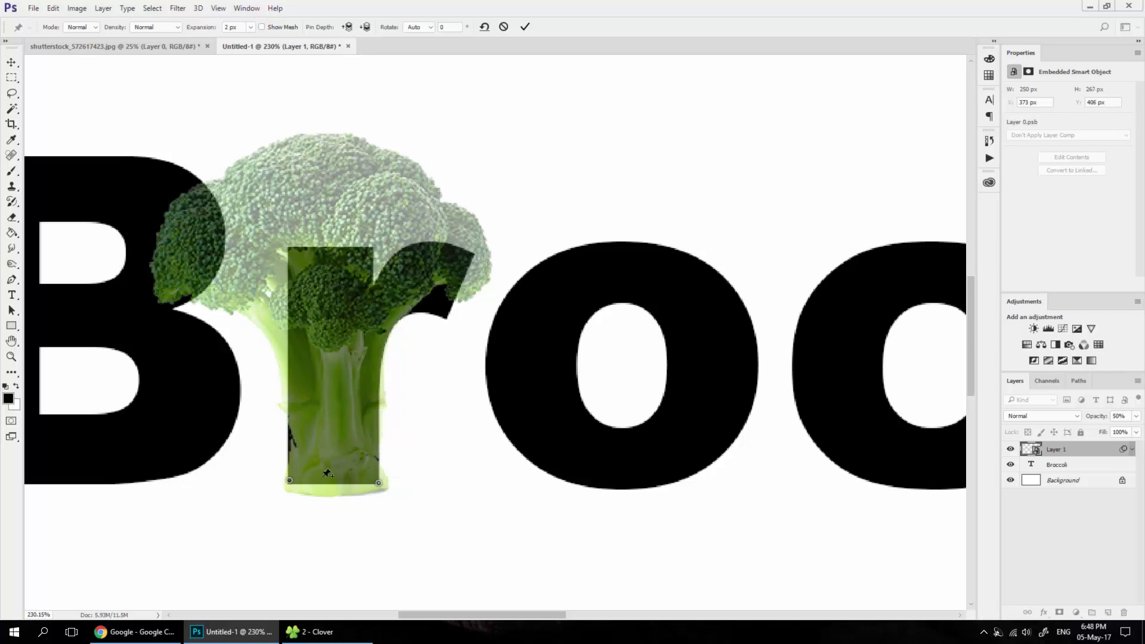
{"action": "left_click_drag", "start_coordinate": [289, 480], "coordinate": [285, 478]}
{"action": "left_click", "coordinate": [374, 407]}
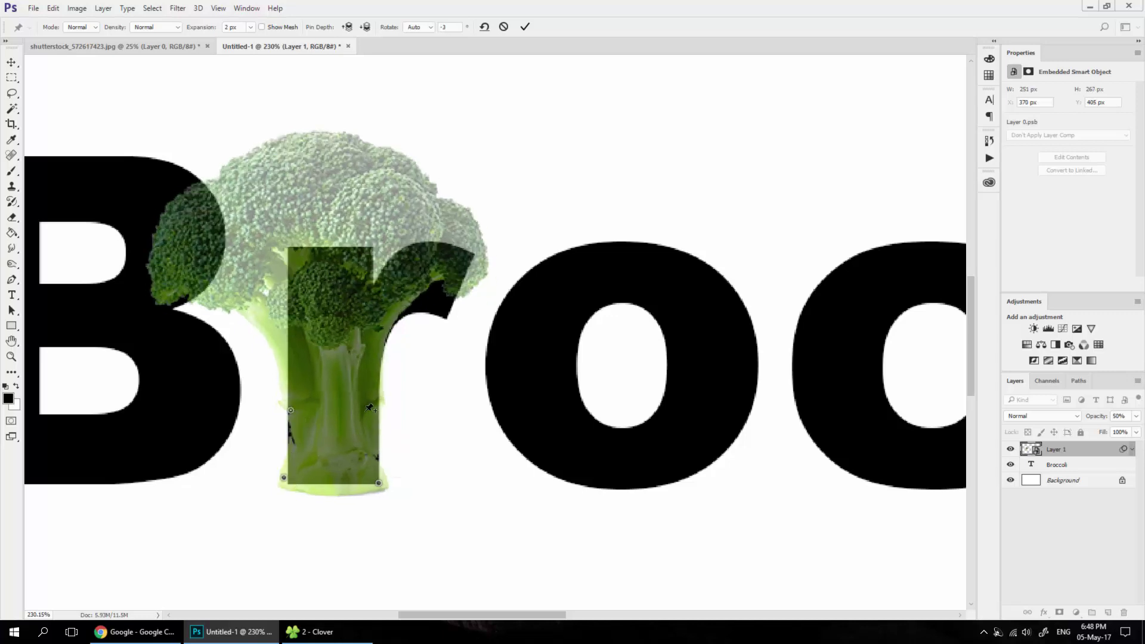
{"action": "left_click_drag", "start_coordinate": [370, 409], "coordinate": [373, 407]}
{"action": "left_click", "coordinate": [291, 410]}
{"action": "left_click_drag", "start_coordinate": [290, 410], "coordinate": [288, 407]}
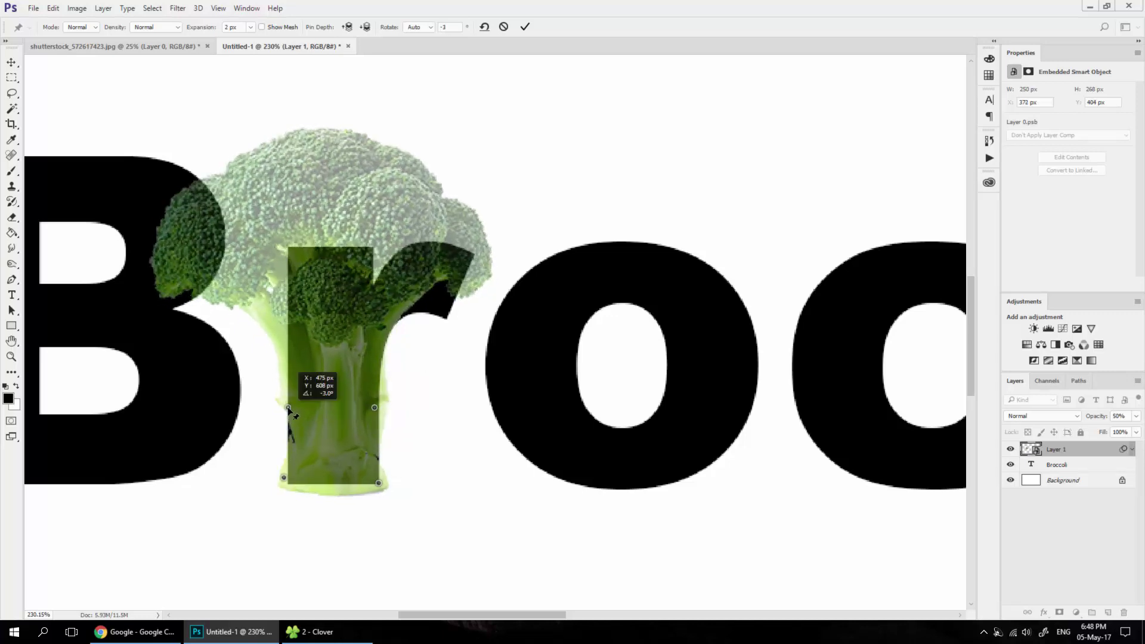
{"action": "left_click", "coordinate": [293, 339]}
{"action": "left_click", "coordinate": [380, 339]}
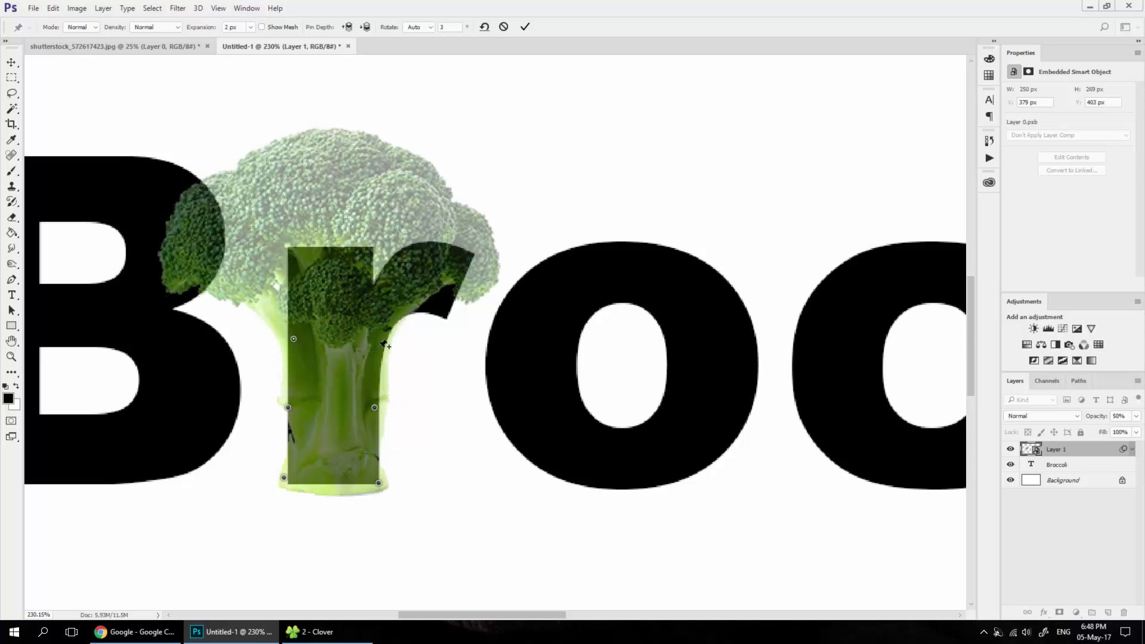
{"action": "left_click_drag", "start_coordinate": [382, 343], "coordinate": [374, 347]}
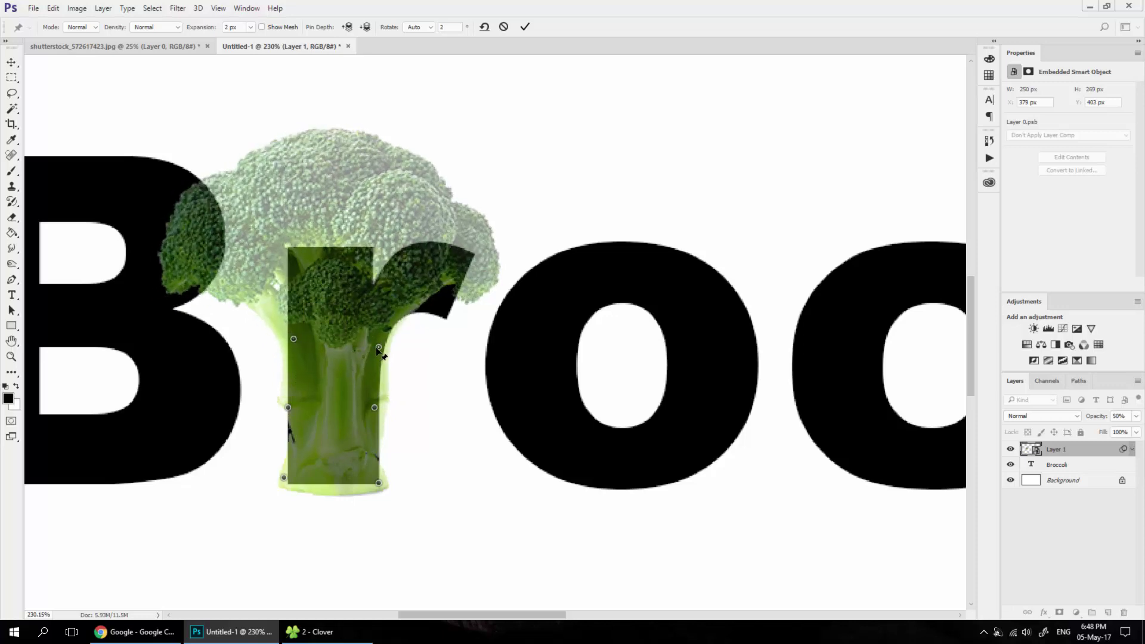
Step: Bend the broccoli head down along the r's arm, removing one unwanted pin
{"action": "left_click", "coordinate": [316, 184]}
{"action": "left_click_drag", "start_coordinate": [315, 183], "coordinate": [375, 214]}
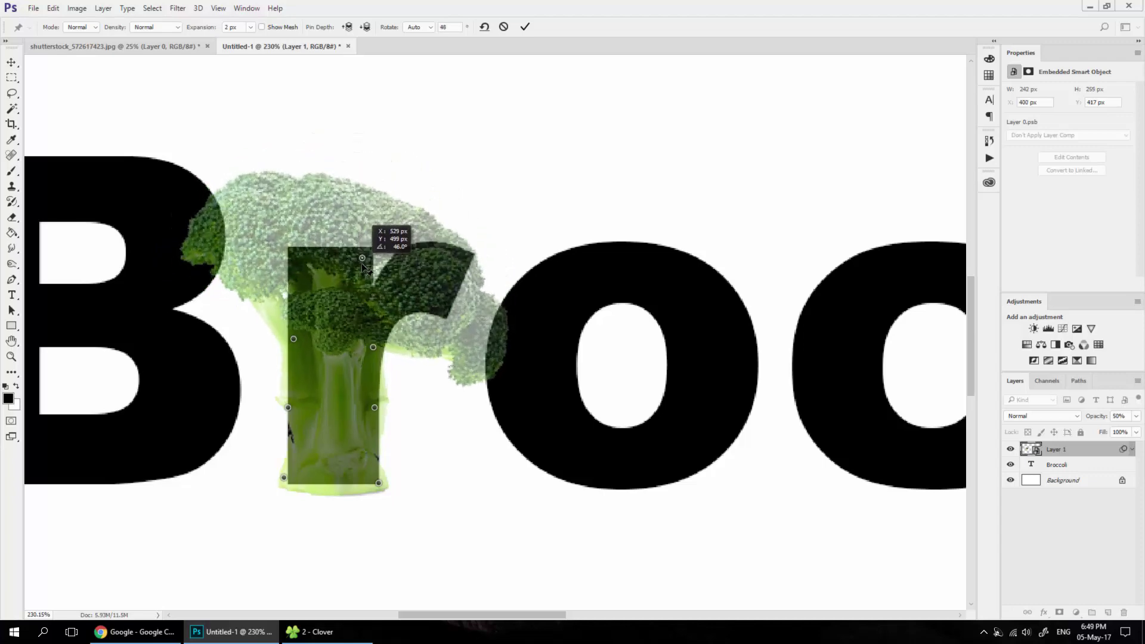
{"action": "left_click_drag", "start_coordinate": [374, 214], "coordinate": [361, 266]}
{"action": "mouse_move", "coordinate": [469, 375]}
{"action": "left_mouse_down"}
{"action": "mouse_move", "coordinate": [447, 306]}
{"action": "mouse_move", "coordinate": [418, 314]}
{"action": "left_mouse_up"}
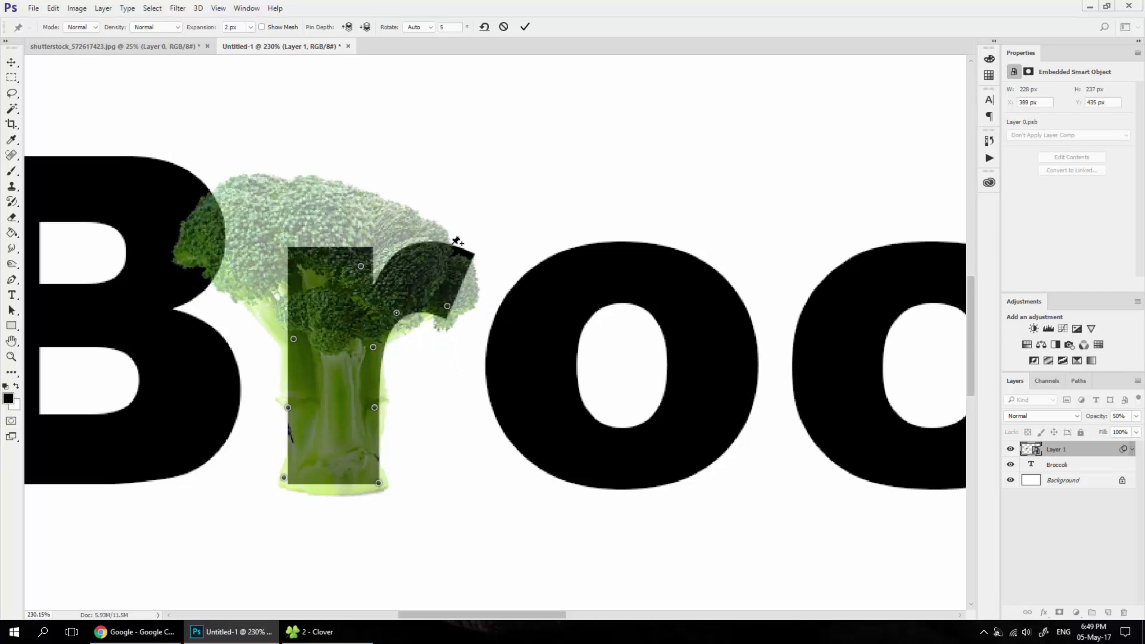
{"action": "left_click_drag", "start_coordinate": [454, 245], "coordinate": [461, 262]}
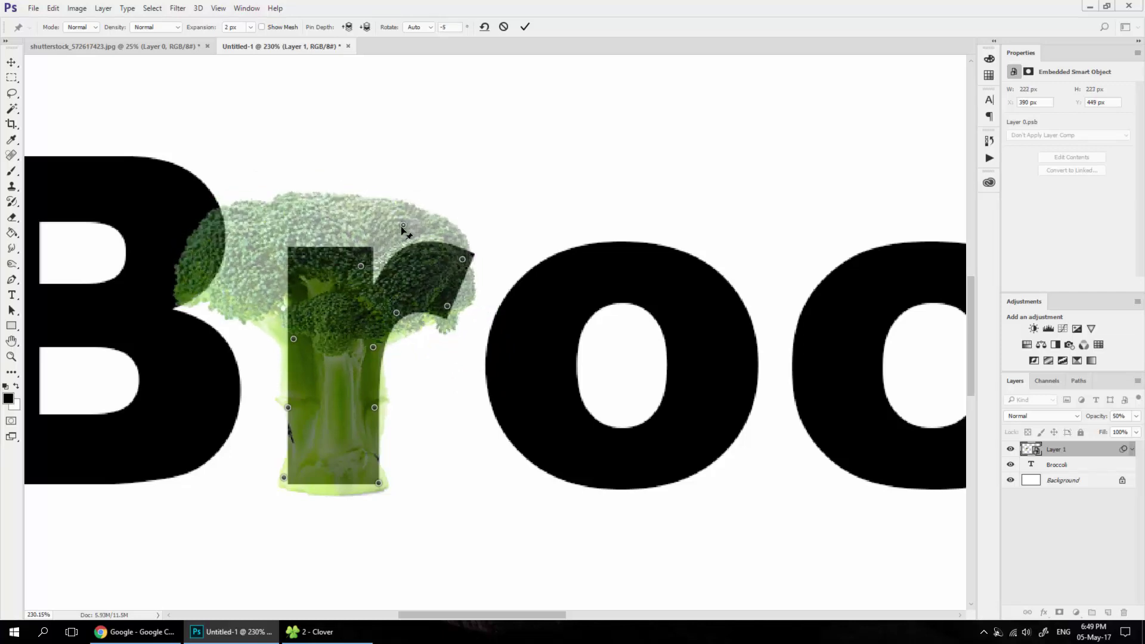
{"action": "left_click", "coordinate": [394, 271]}
{"action": "left_click_drag", "start_coordinate": [360, 266], "coordinate": [358, 269]}
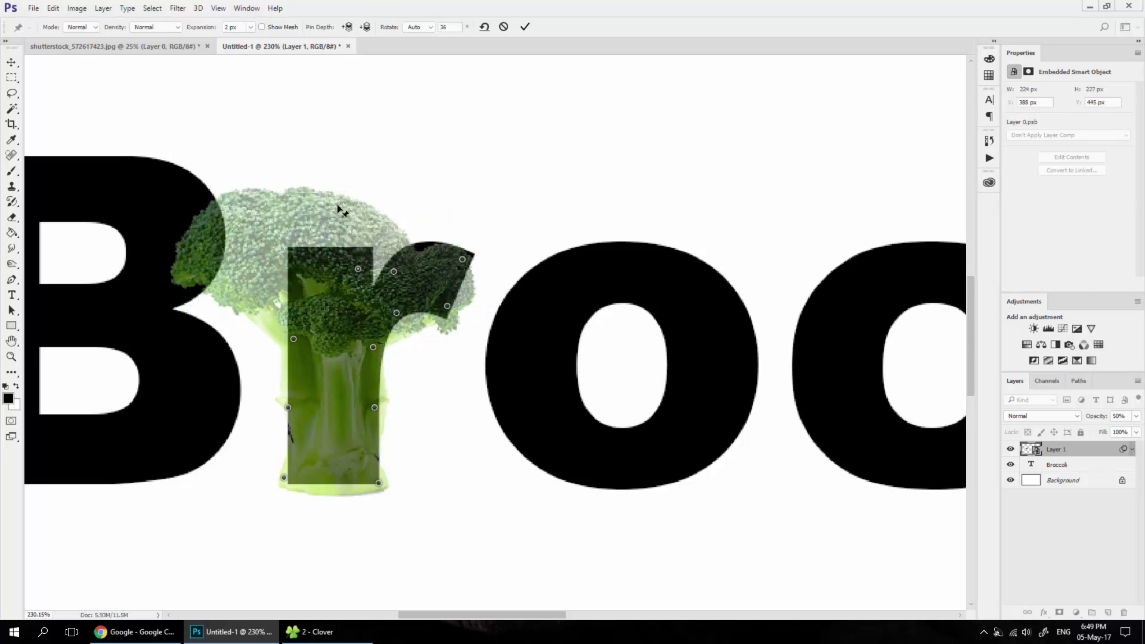
{"action": "mouse_move", "coordinate": [338, 204]}
{"action": "left_mouse_down"}
{"action": "mouse_move", "coordinate": [378, 229]}
{"action": "mouse_move", "coordinate": [375, 252]}
{"action": "left_mouse_up"}
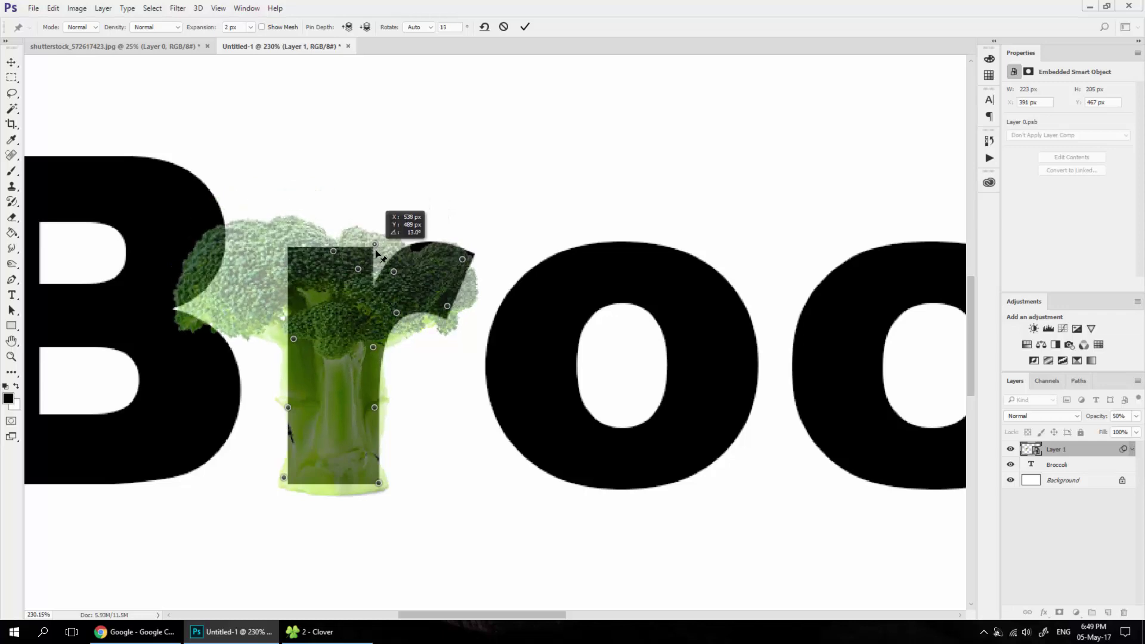
{"action": "left_click", "coordinate": [359, 270], "text": "alt"}
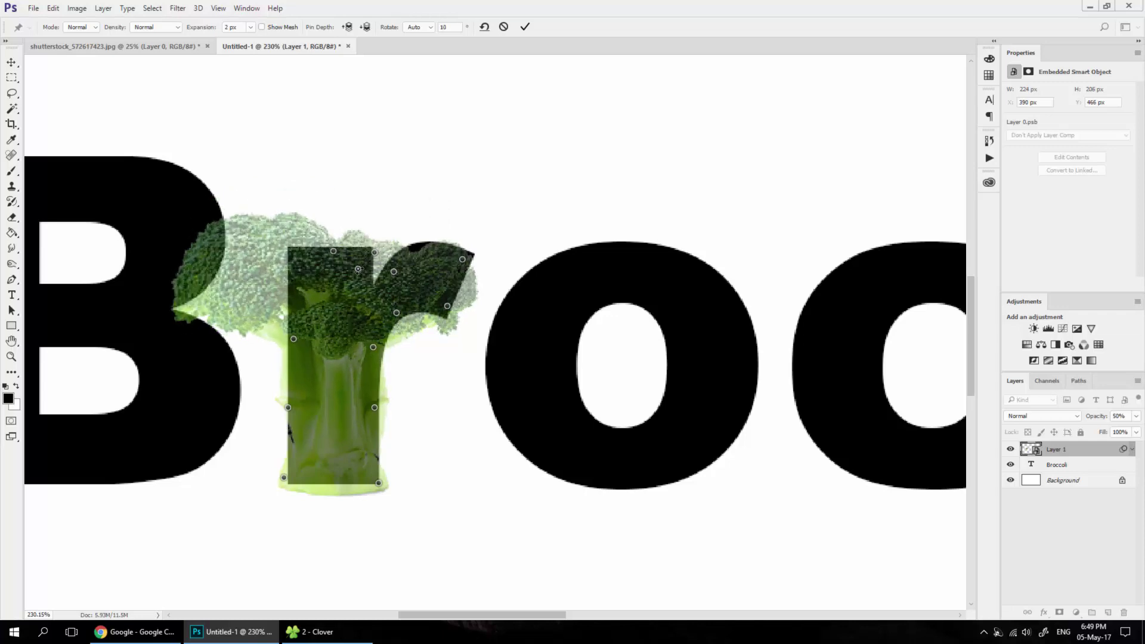
Step: Apply the first warp, reopen Puppet Warp, and push the left floret over the r's stem
{"action": "left_click", "coordinate": [525, 27]}
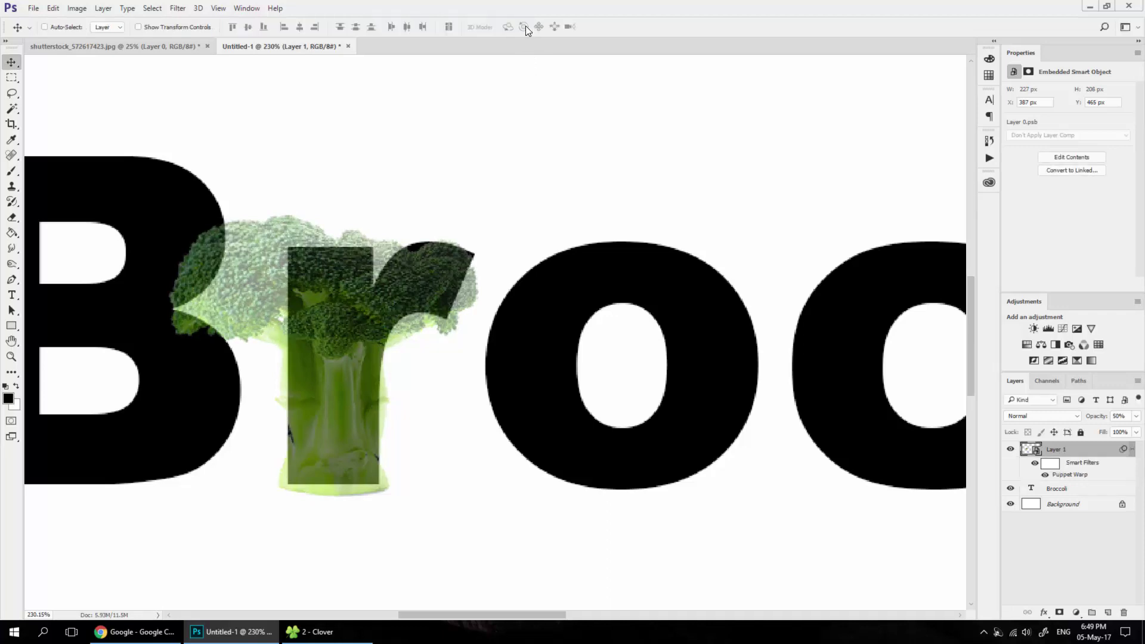
{"action": "double_click", "coordinate": [1077, 478]}
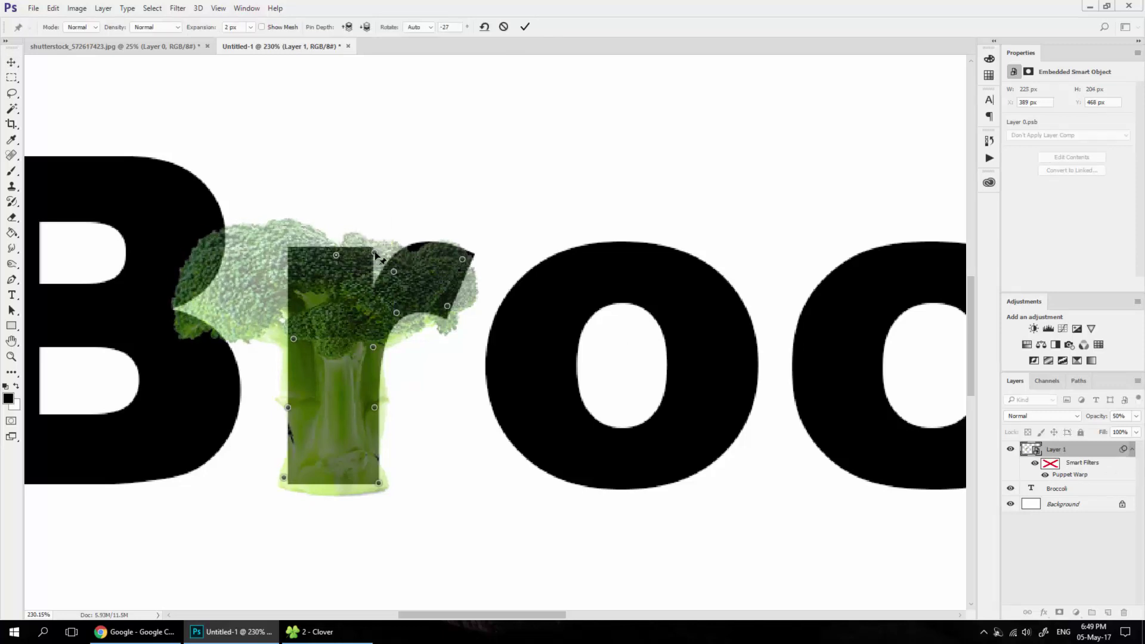
{"action": "mouse_move", "coordinate": [376, 256]}
{"action": "left_mouse_down"}
{"action": "mouse_move", "coordinate": [376, 309]}
{"action": "mouse_move", "coordinate": [355, 273]}
{"action": "left_mouse_up"}
{"action": "scroll", "coordinate": [355, 273], "scroll_direction": "up", "scroll_amount": 1}
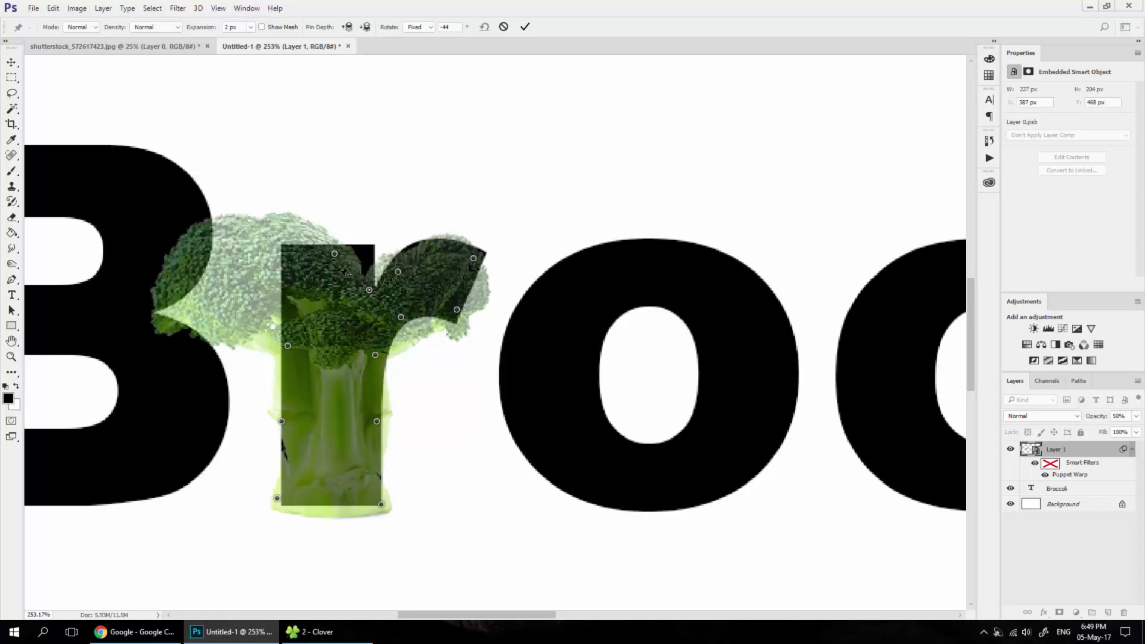
{"action": "scroll", "coordinate": [335, 274], "scroll_direction": "up", "scroll_amount": 1}
{"action": "scroll", "coordinate": [329, 276], "scroll_direction": "up", "scroll_amount": 1}
{"action": "scroll", "coordinate": [328, 276], "scroll_direction": "up", "scroll_amount": 1}
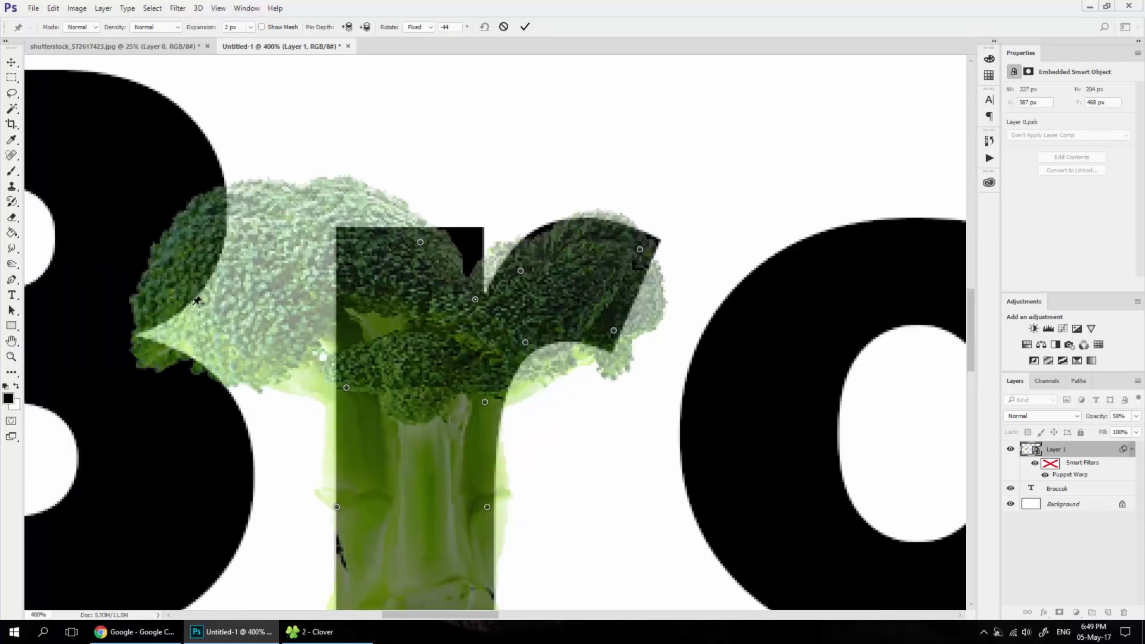
{"action": "mouse_move", "coordinate": [173, 302]}
{"action": "left_mouse_down"}
{"action": "mouse_move", "coordinate": [380, 305]}
{"action": "mouse_move", "coordinate": [333, 302]}
{"action": "mouse_move", "coordinate": [324, 412]}
{"action": "mouse_move", "coordinate": [353, 415]}
{"action": "left_mouse_up"}
{"action": "left_click", "coordinate": [363, 302]}
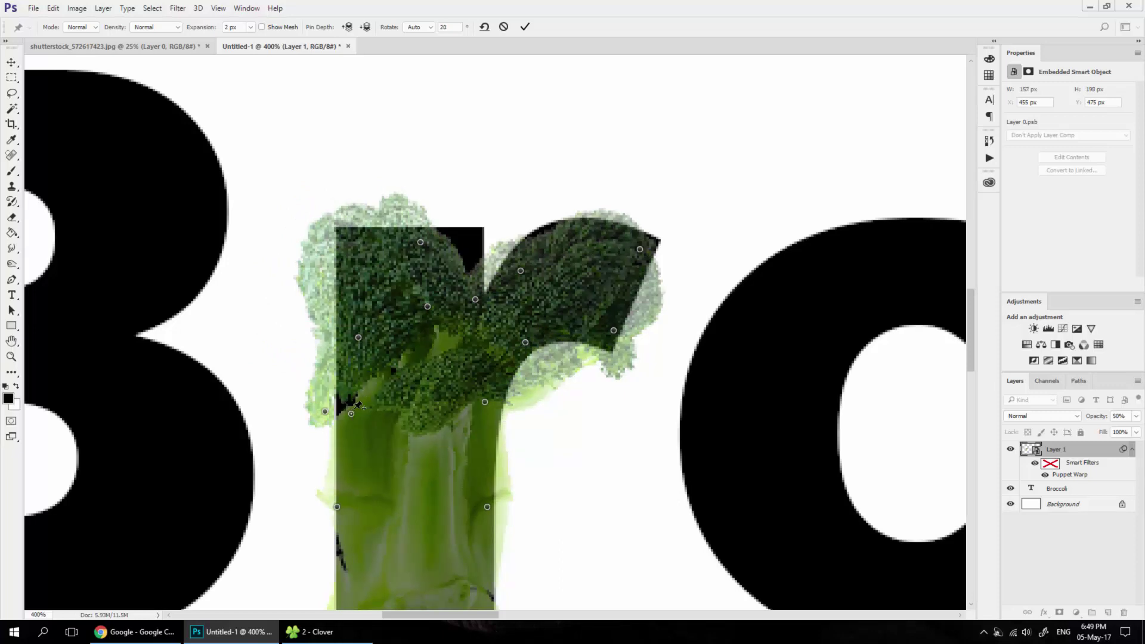
{"action": "left_click", "coordinate": [355, 410], "text": "alt"}
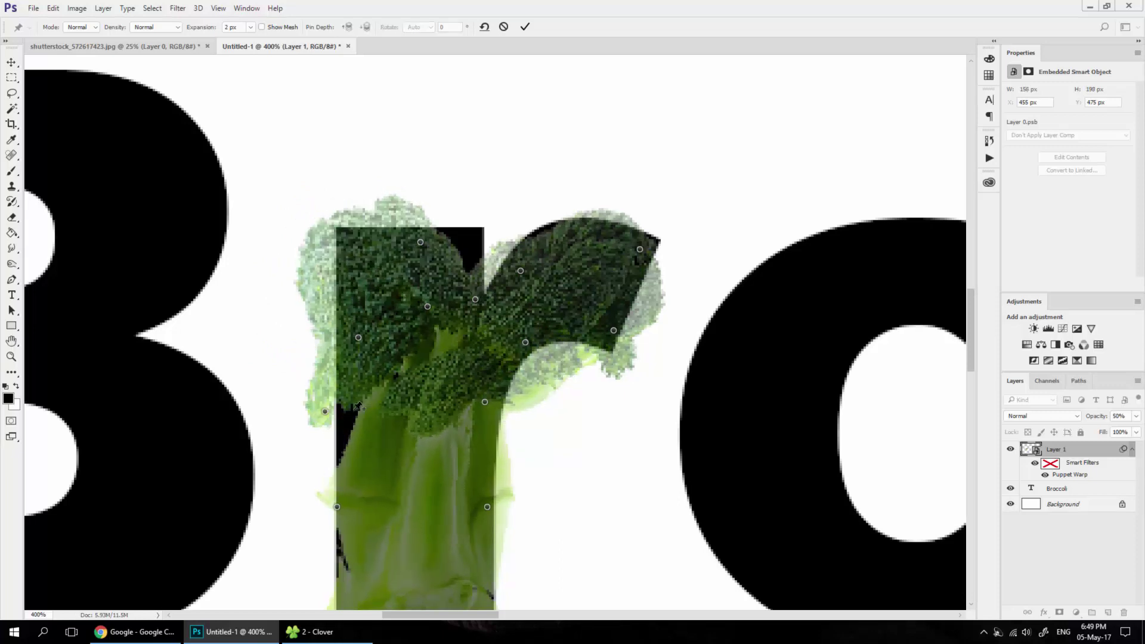
{"action": "left_click_drag", "start_coordinate": [324, 411], "coordinate": [354, 481]}
Step: Stretch the right floret along the r's arm, delete a stray pin, and apply the warp
{"action": "left_click_drag", "start_coordinate": [335, 249], "coordinate": [349, 247]}
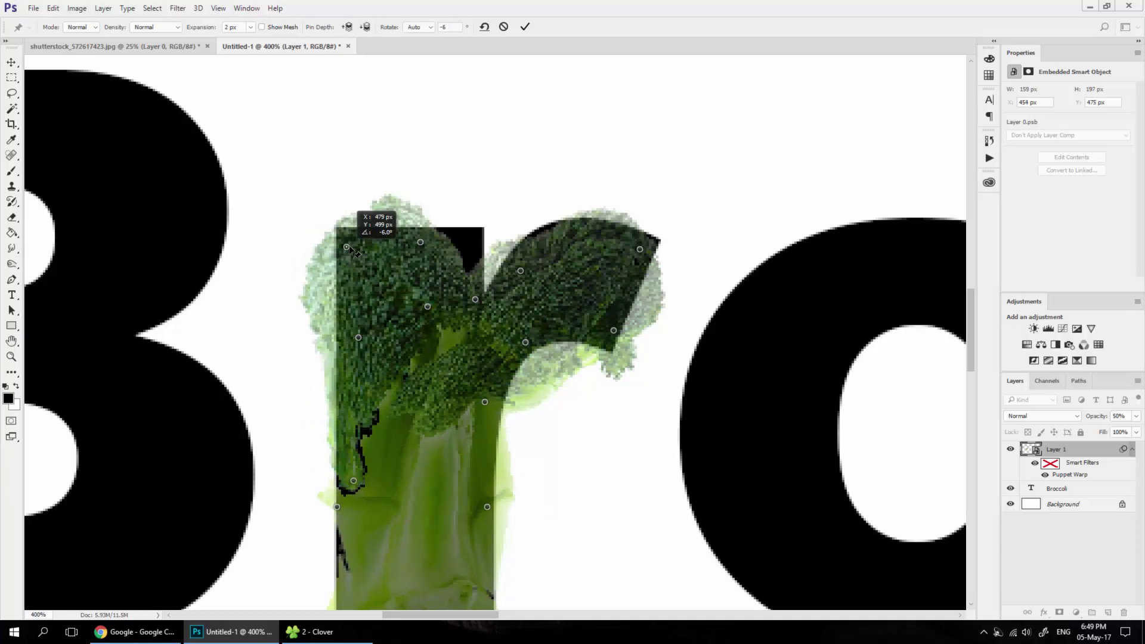
{"action": "left_click_drag", "start_coordinate": [420, 241], "coordinate": [442, 237]}
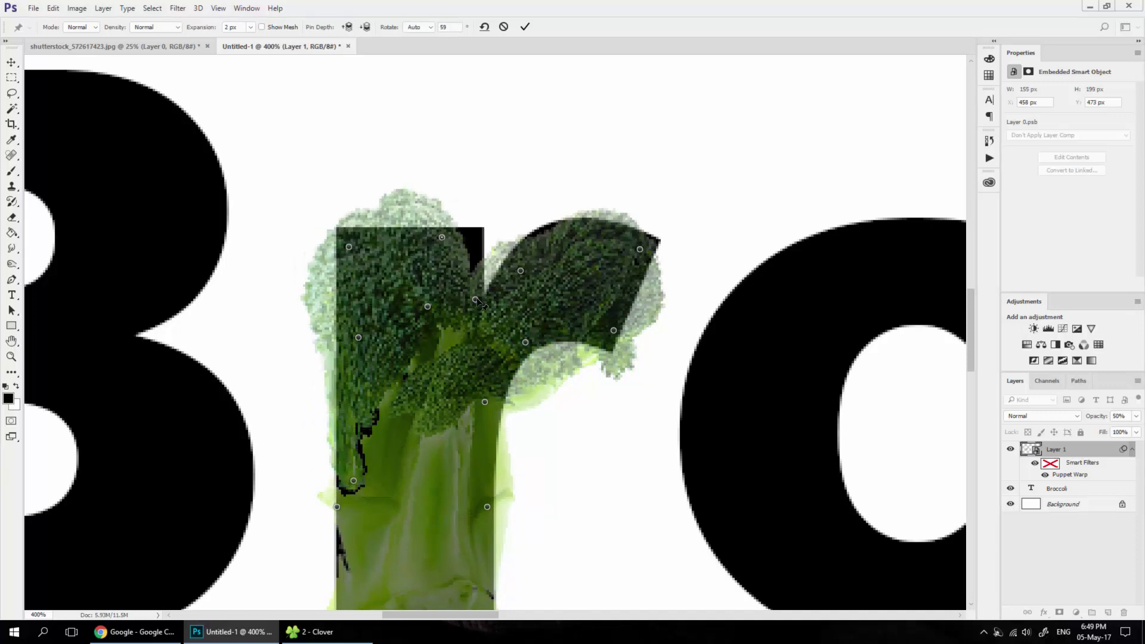
{"action": "mouse_move", "coordinate": [475, 298]}
{"action": "left_mouse_down"}
{"action": "mouse_move", "coordinate": [503, 319]}
{"action": "mouse_move", "coordinate": [492, 340]}
{"action": "left_mouse_up"}
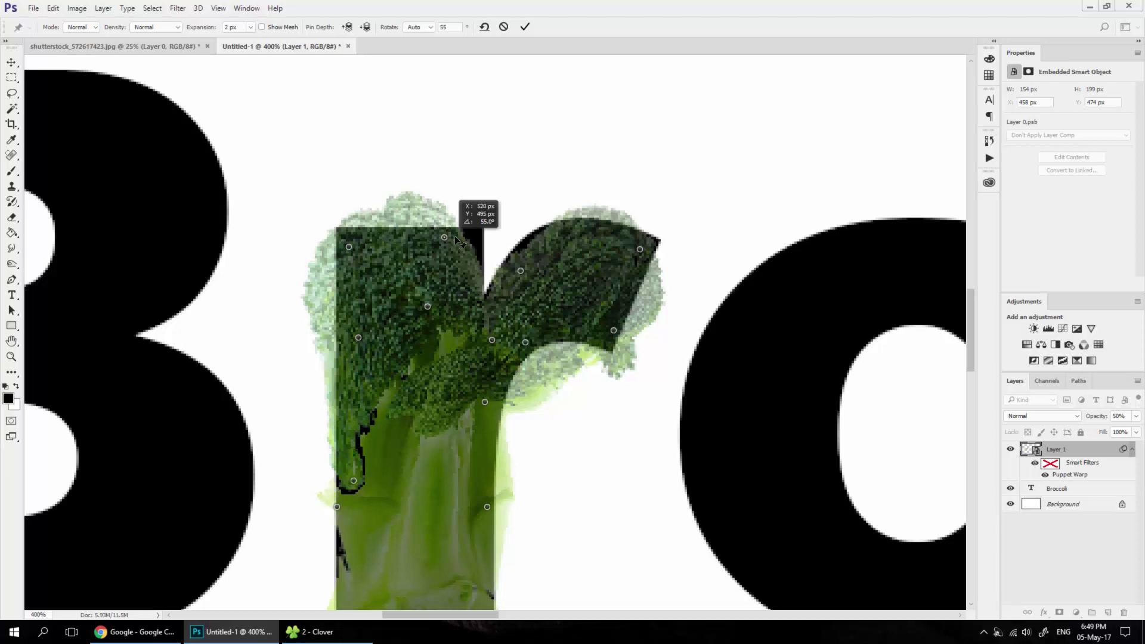
{"action": "left_click_drag", "start_coordinate": [442, 237], "coordinate": [465, 237]}
{"action": "left_click_drag", "start_coordinate": [520, 271], "coordinate": [521, 260]}
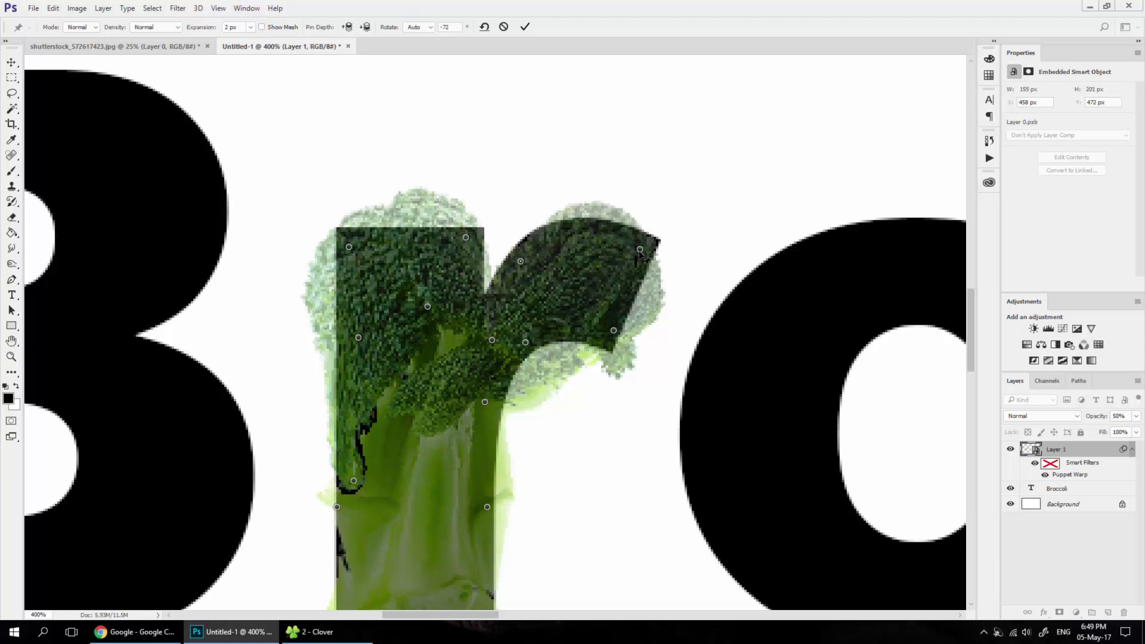
{"action": "left_click_drag", "start_coordinate": [640, 249], "coordinate": [651, 241]}
{"action": "left_click_drag", "start_coordinate": [613, 330], "coordinate": [618, 320]}
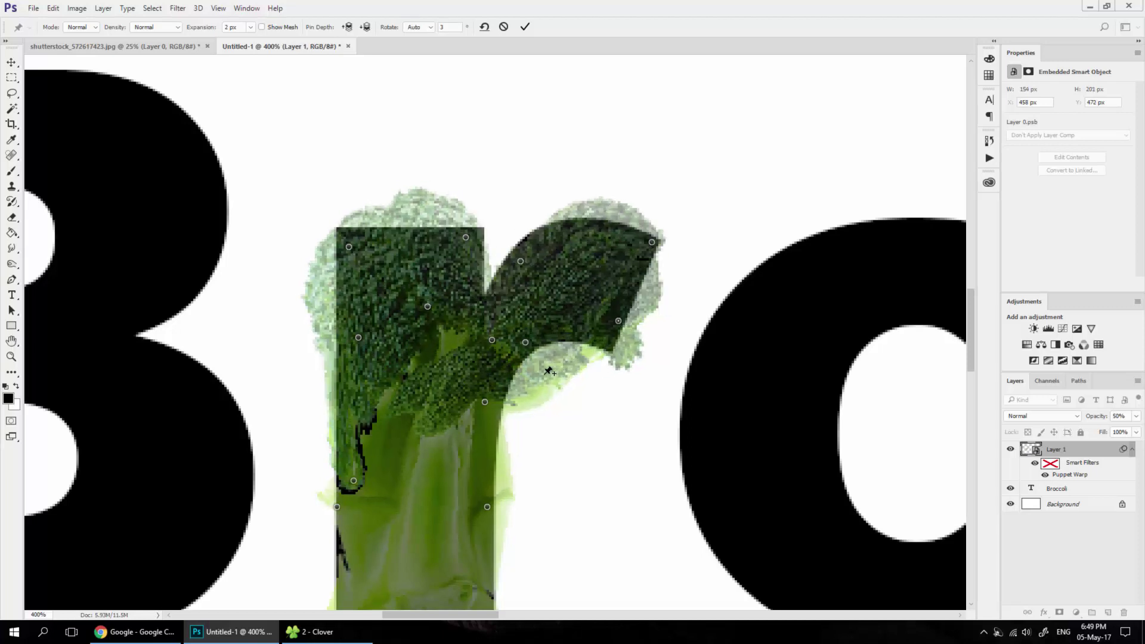
{"action": "left_click_drag", "start_coordinate": [548, 371], "coordinate": [532, 351]}
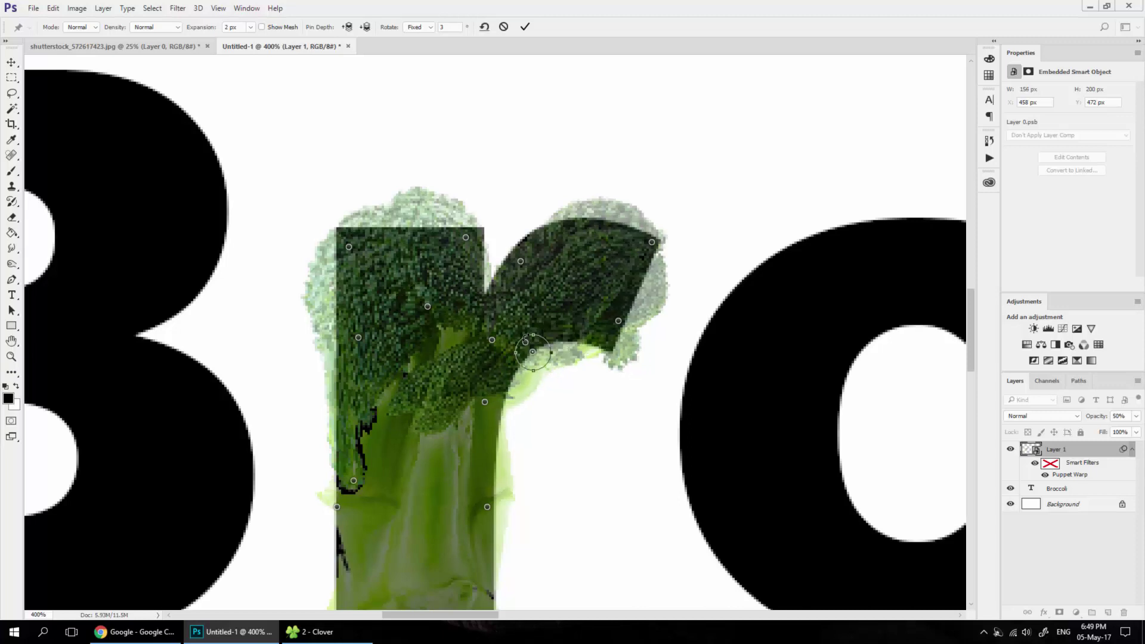
{"action": "left_click", "coordinate": [526, 343]}
{"action": "key", "text": "Delete"}
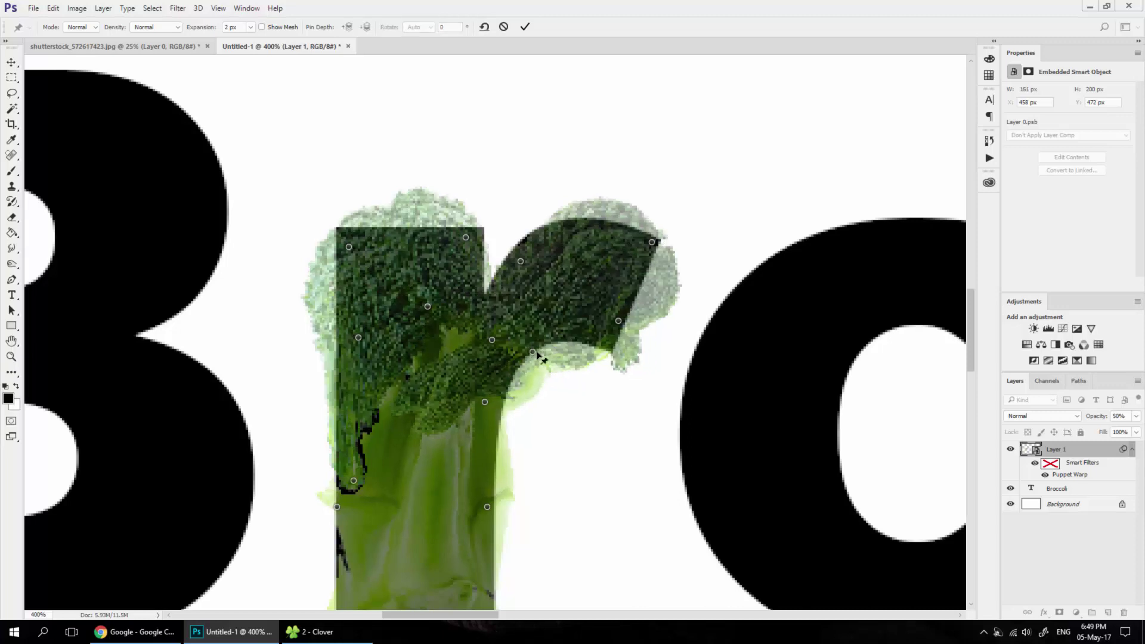
{"action": "left_click_drag", "start_coordinate": [533, 352], "coordinate": [523, 329]}
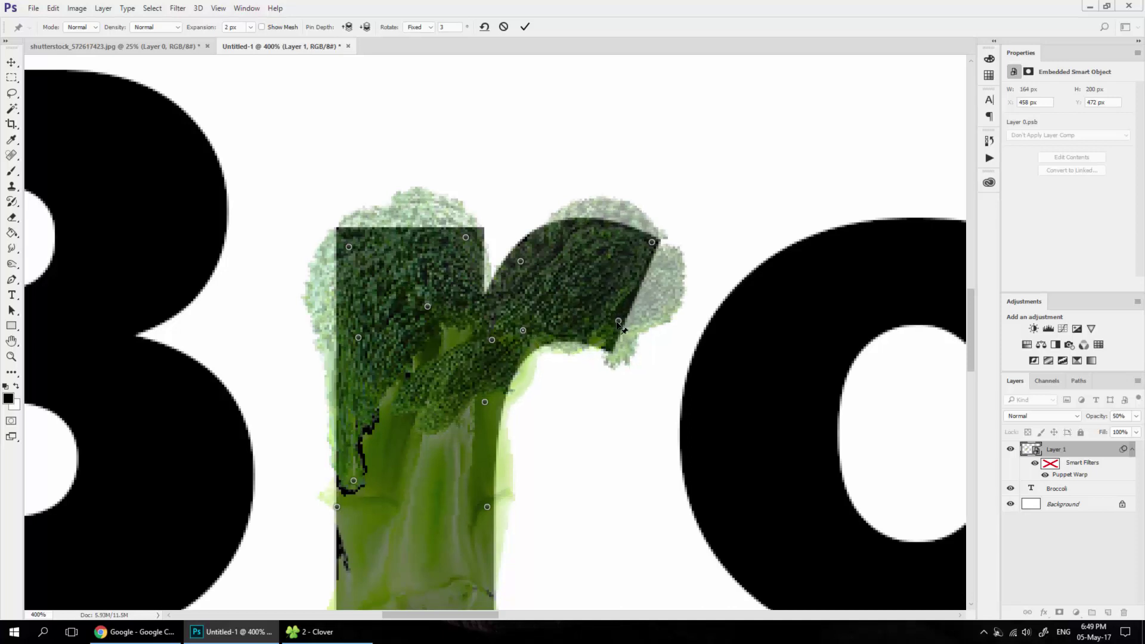
{"action": "left_click", "coordinate": [525, 27]}
Step: Set the broccoli layer back to full opacity
{"action": "scroll", "coordinate": [546, 204], "scroll_direction": "down", "scroll_amount": 1}
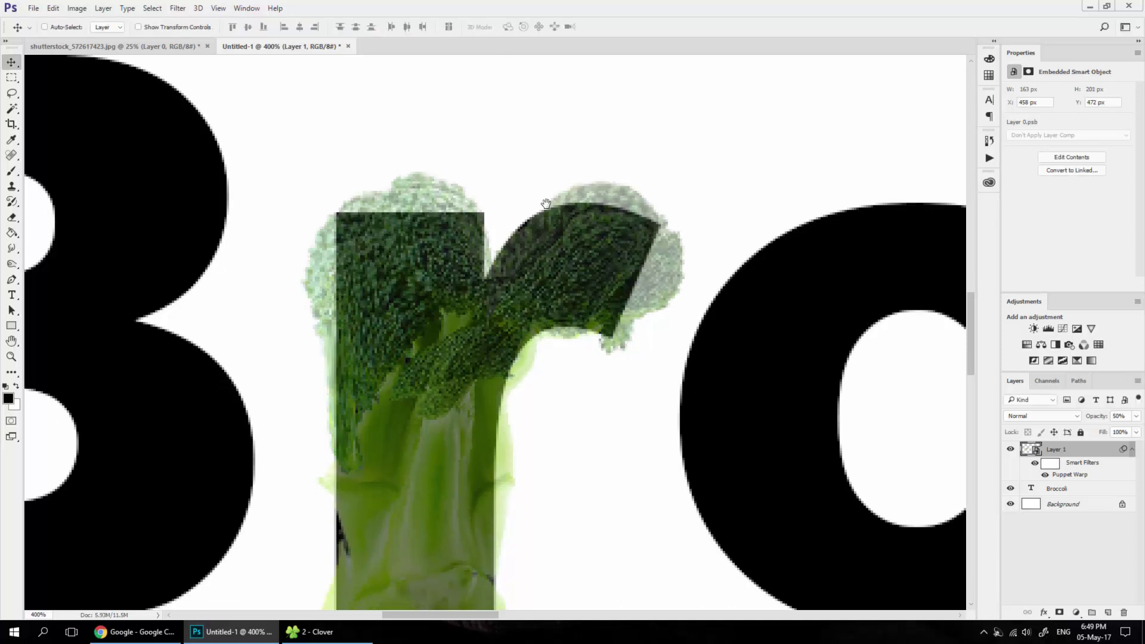
{"action": "scroll", "coordinate": [546, 203], "scroll_direction": "down", "scroll_amount": 1}
{"action": "scroll", "coordinate": [559, 274], "scroll_direction": "down", "scroll_amount": 1}
{"action": "scroll", "coordinate": [539, 309], "scroll_direction": "down", "scroll_amount": 1}
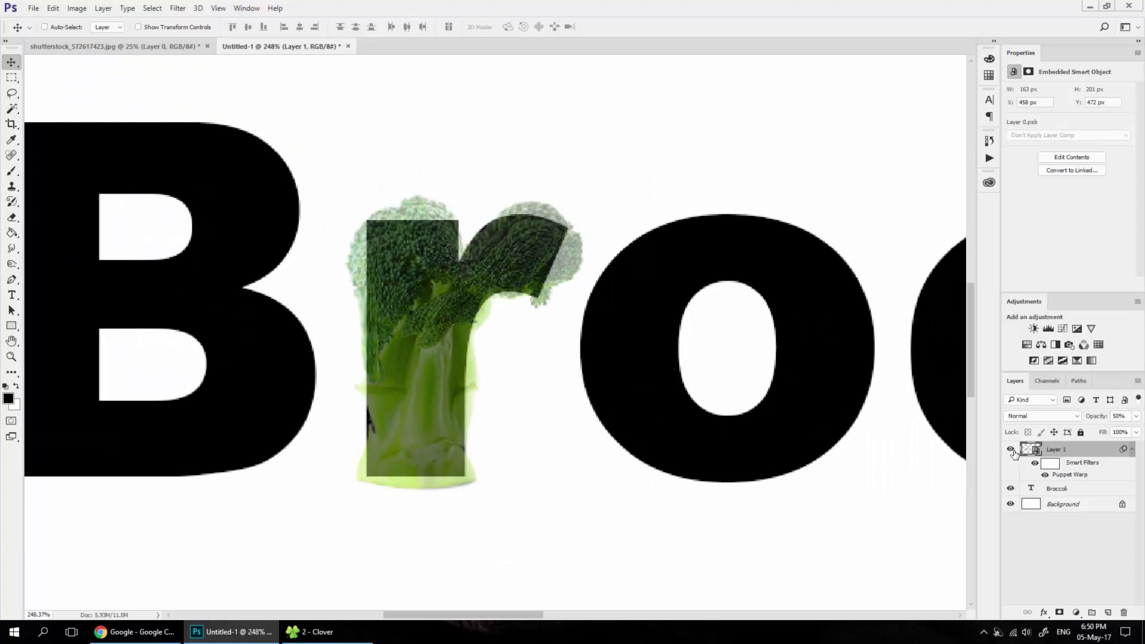
{"action": "left_click", "coordinate": [1136, 416]}
{"action": "left_click", "coordinate": [1134, 430]}
{"action": "left_click", "coordinate": [1063, 453]}
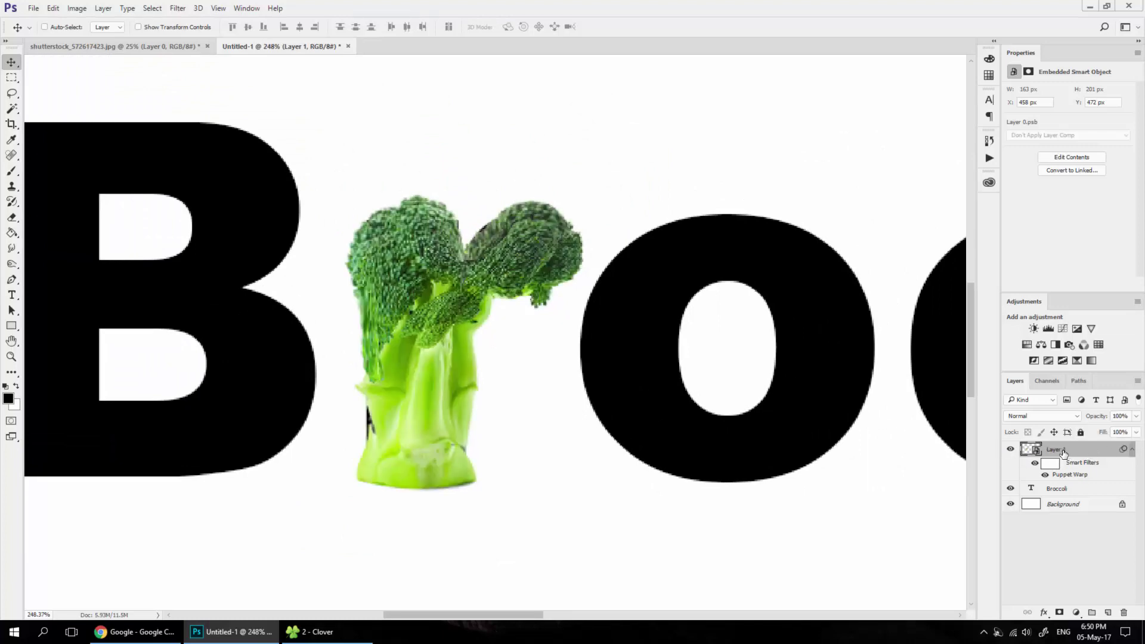
Step: Reopen Puppet Warp with the mesh shown, round out the left crown, and apply the warp
{"action": "scroll", "coordinate": [471, 305], "scroll_direction": "up", "scroll_amount": 1}
{"action": "scroll", "coordinate": [456, 322], "scroll_direction": "up", "scroll_amount": 1}
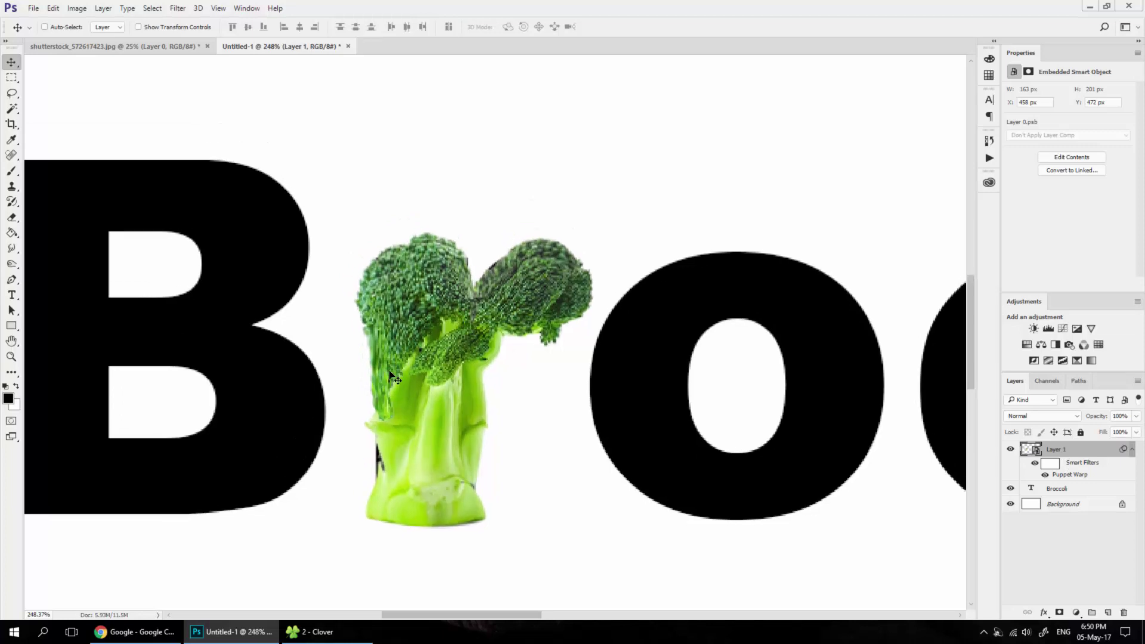
{"action": "scroll", "coordinate": [429, 367], "scroll_direction": "left", "scroll_amount": 1}
{"action": "scroll", "coordinate": [450, 355], "scroll_direction": "down", "scroll_amount": 1}
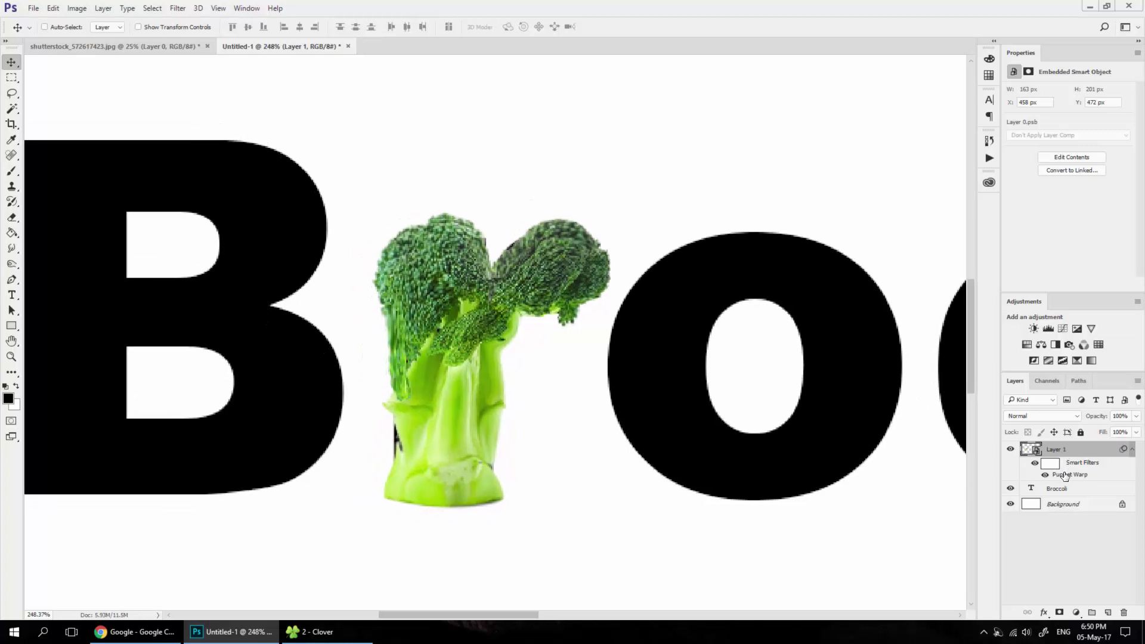
{"action": "double_click", "coordinate": [1064, 475]}
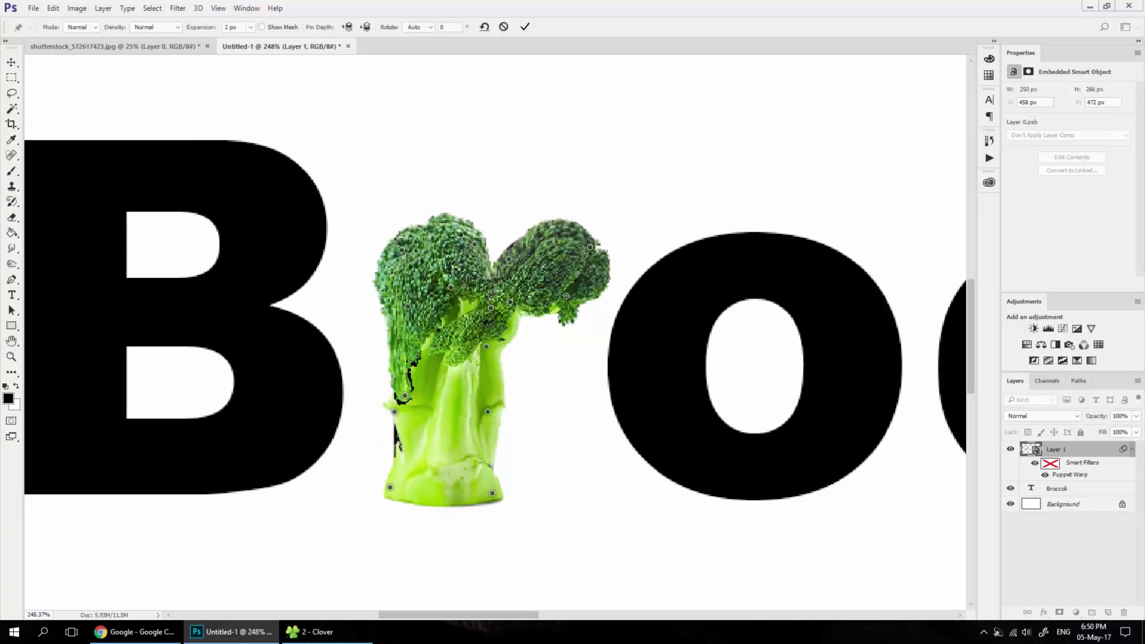
{"action": "left_click", "coordinate": [262, 27]}
{"action": "scroll", "coordinate": [406, 368], "scroll_direction": "up", "scroll_amount": 2}
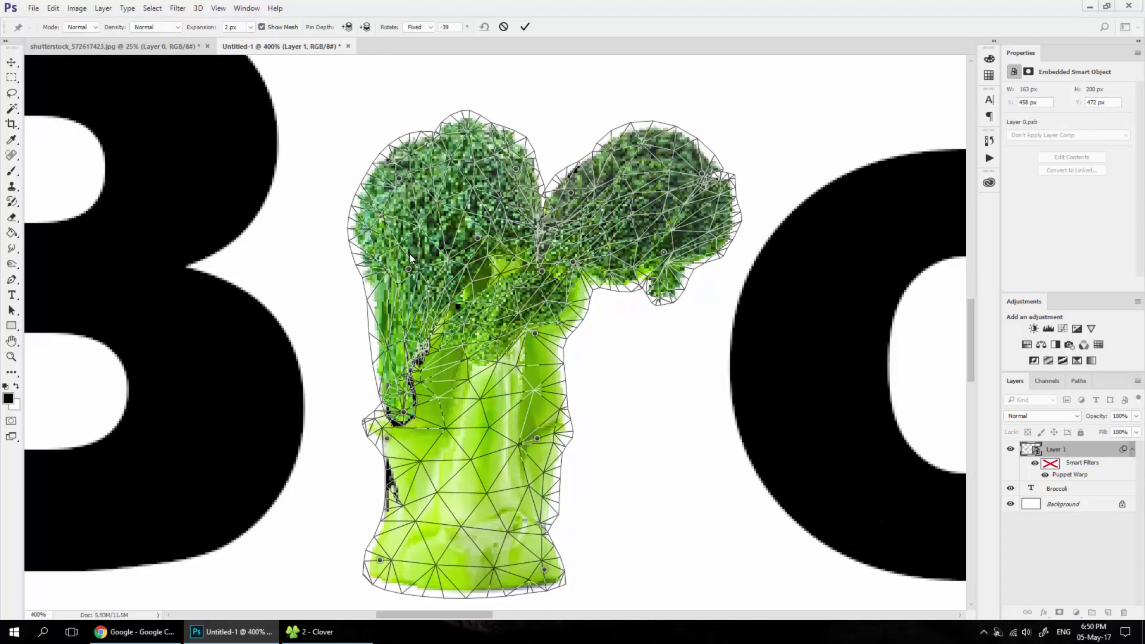
{"action": "left_click_drag", "start_coordinate": [409, 269], "coordinate": [382, 263]}
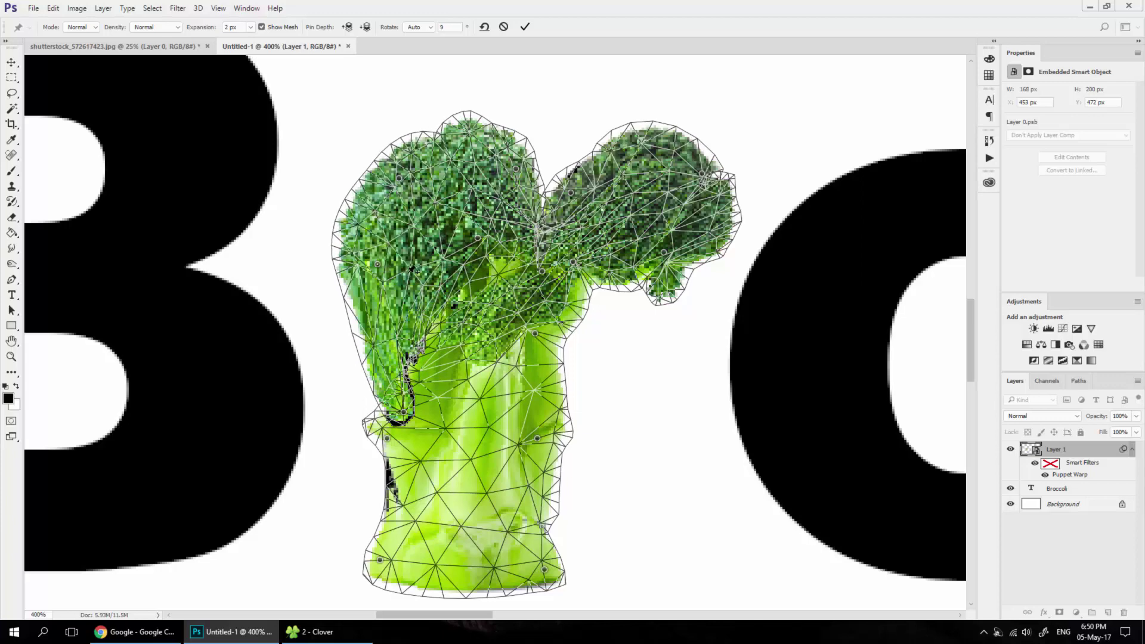
{"action": "left_click", "coordinate": [401, 299]}
{"action": "left_click_drag", "start_coordinate": [382, 264], "coordinate": [397, 276]}
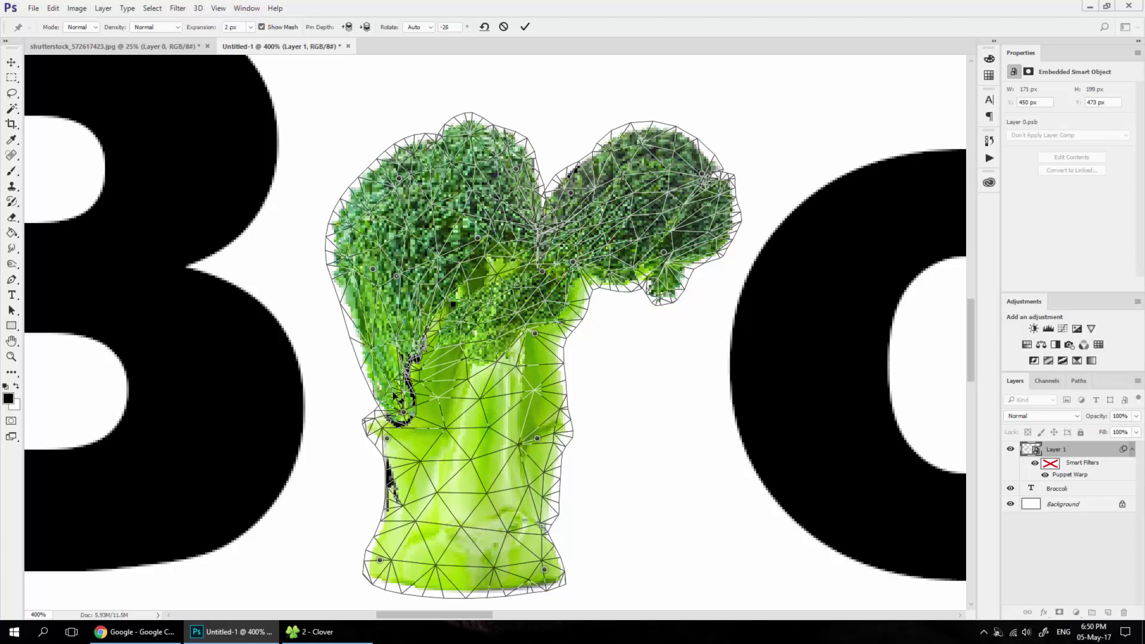
{"action": "left_click_drag", "start_coordinate": [404, 411], "coordinate": [404, 362]}
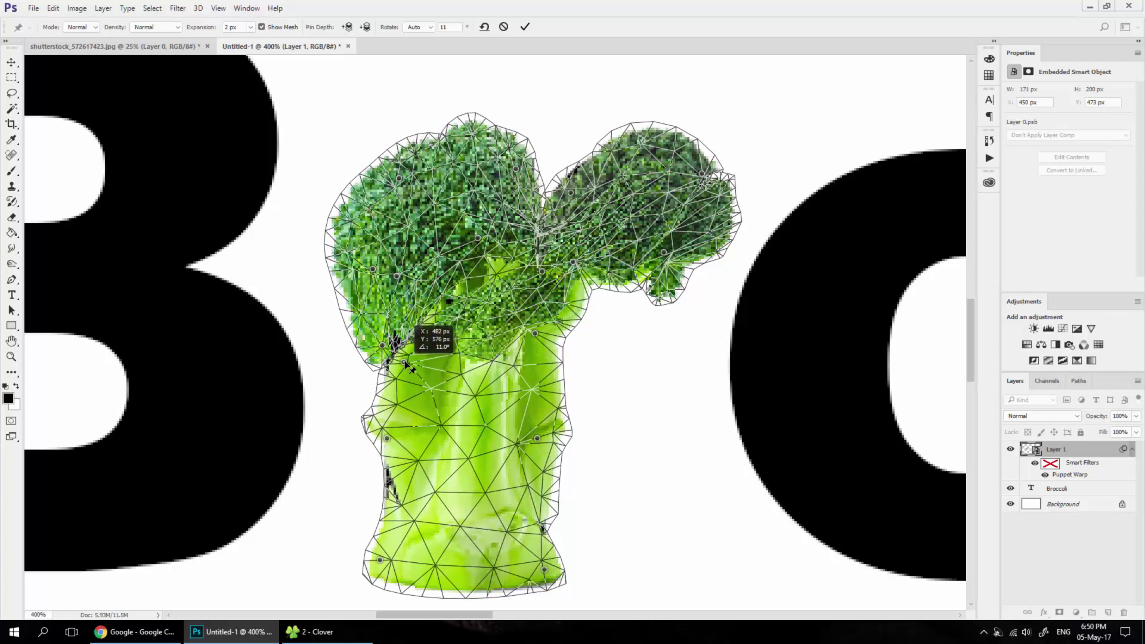
{"action": "left_click_drag", "start_coordinate": [507, 278], "coordinate": [477, 259]}
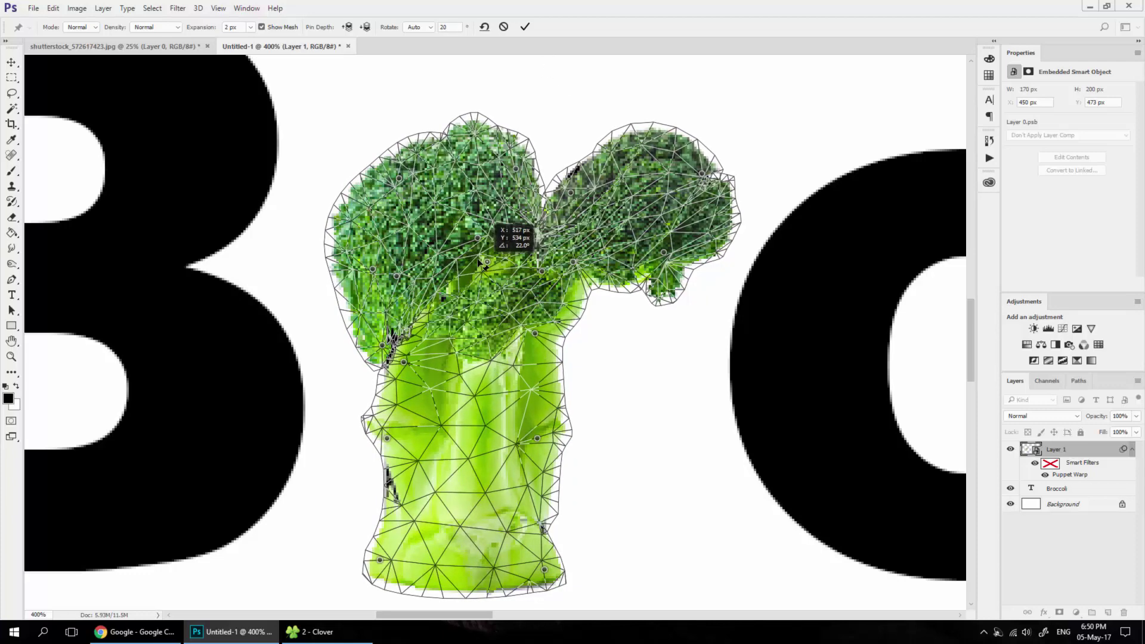
{"action": "left_click", "coordinate": [525, 28]}
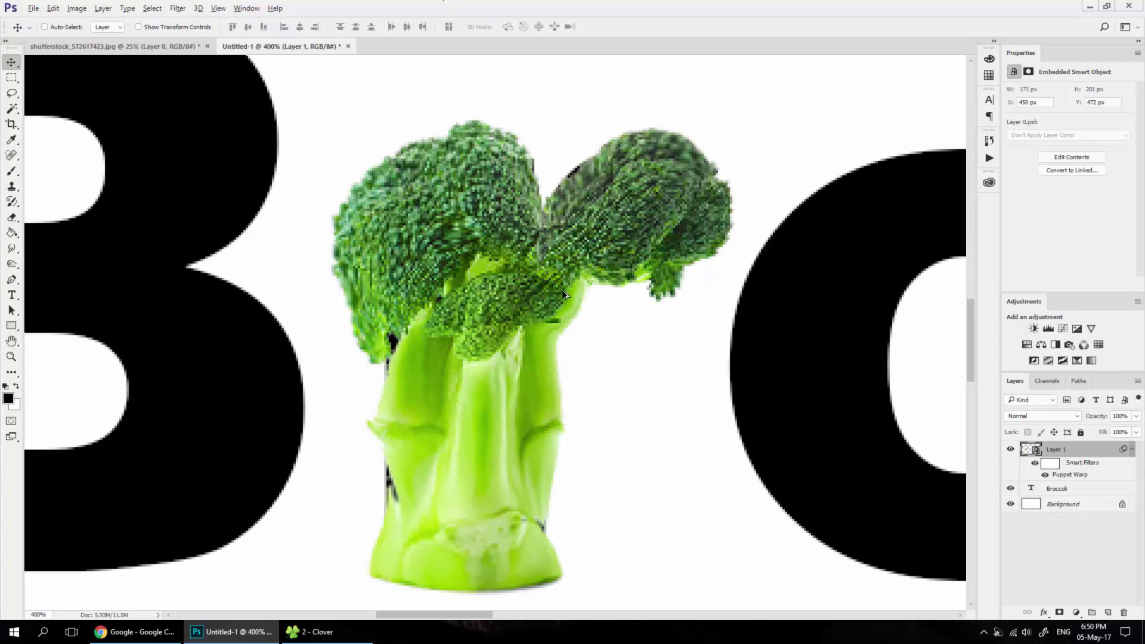
Step: Hide the broccoli and select the letter r in the Broccoli text layer
{"action": "key", "text": "ctrl+minus"}
{"action": "key", "text": "ctrl+0"}
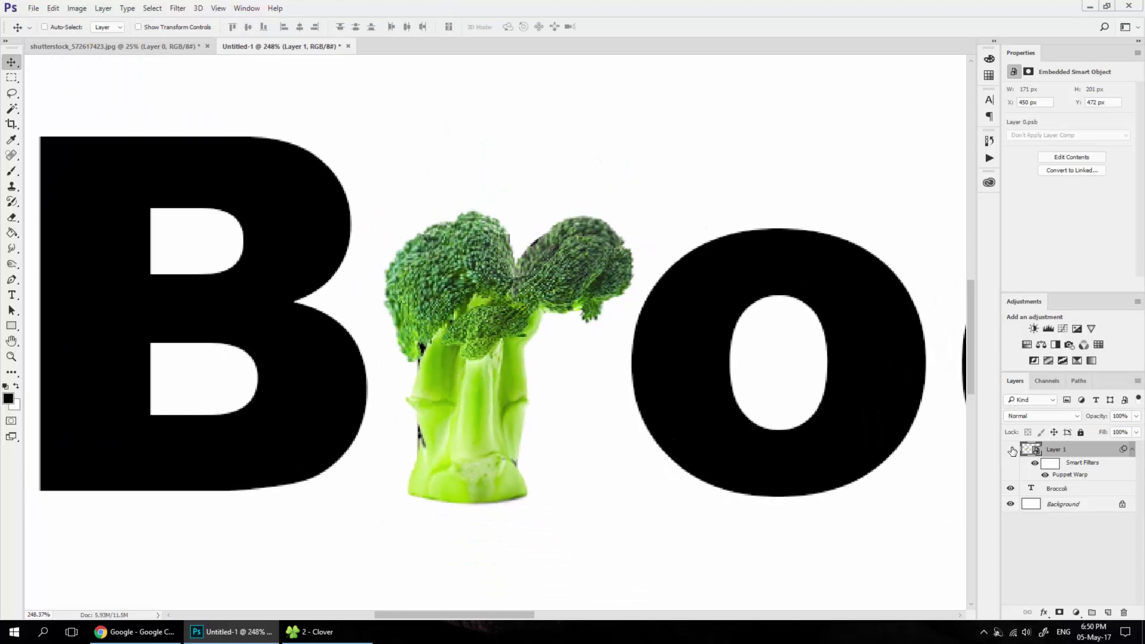
{"action": "left_click", "coordinate": [1010, 450]}
{"action": "left_click", "coordinate": [1056, 488]}
{"action": "key", "text": "t"}
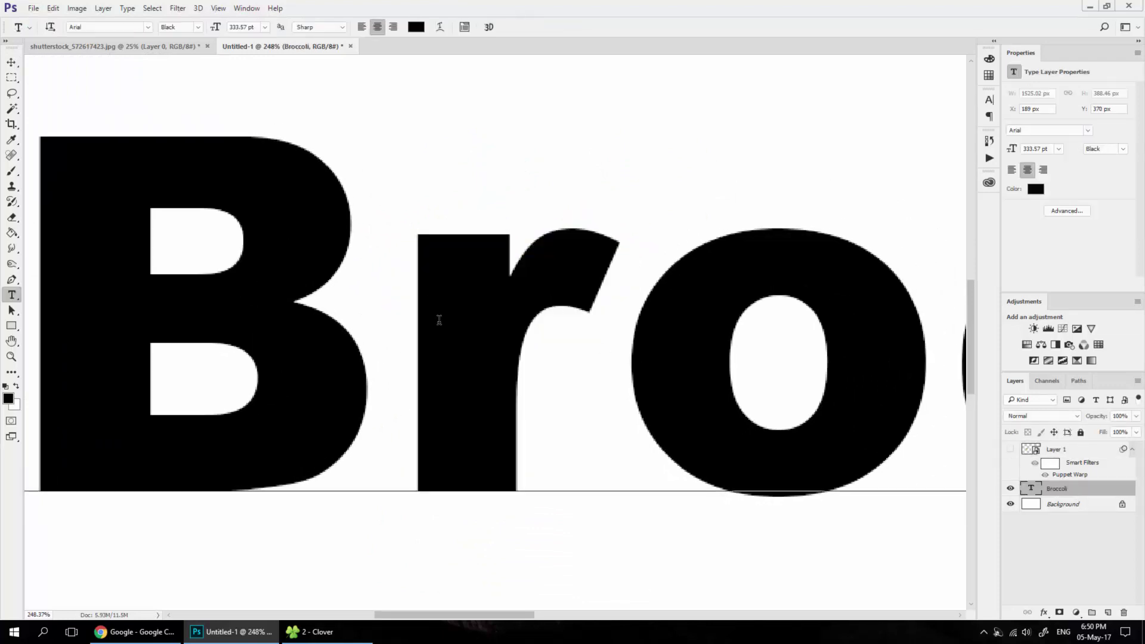
{"action": "left_click_drag", "start_coordinate": [439, 320], "coordinate": [544, 322]}
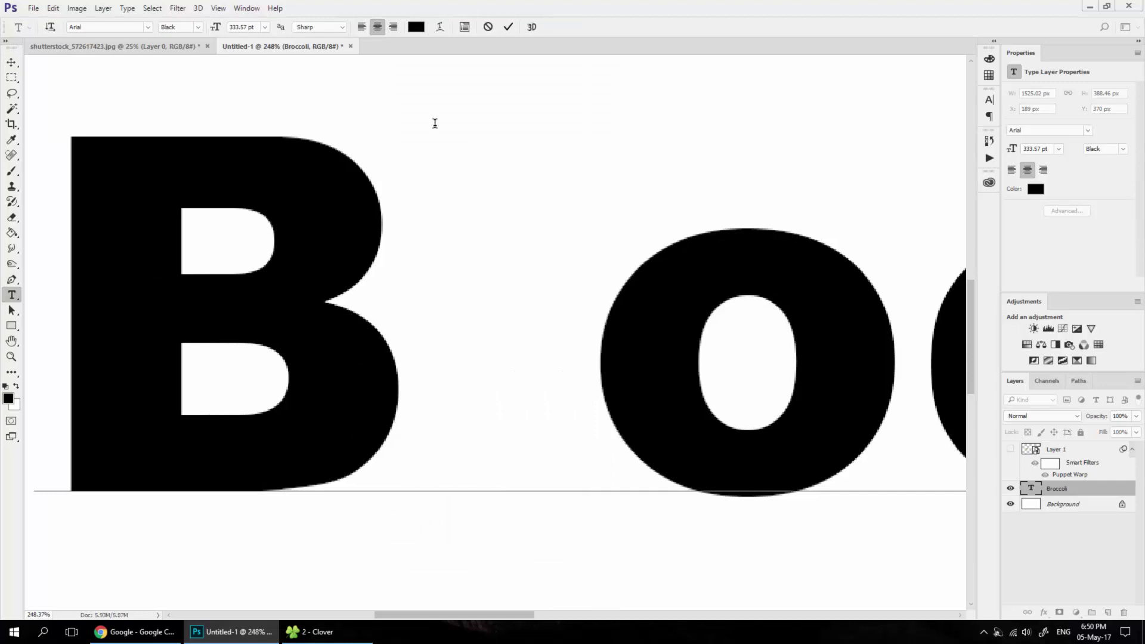
{"action": "key", "text": "ctrl+z"}
Step: Color the r white (#ffffff), show the broccoli again, and fit the image on screen
{"action": "left_click", "coordinate": [416, 27]}
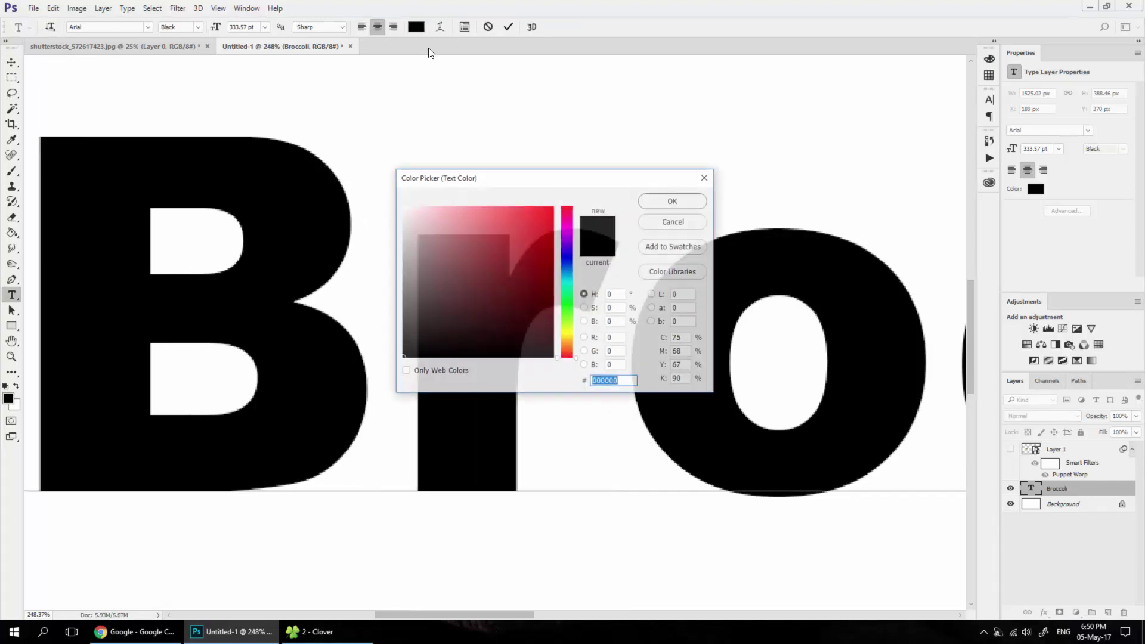
{"action": "type", "text": "ffffff"}
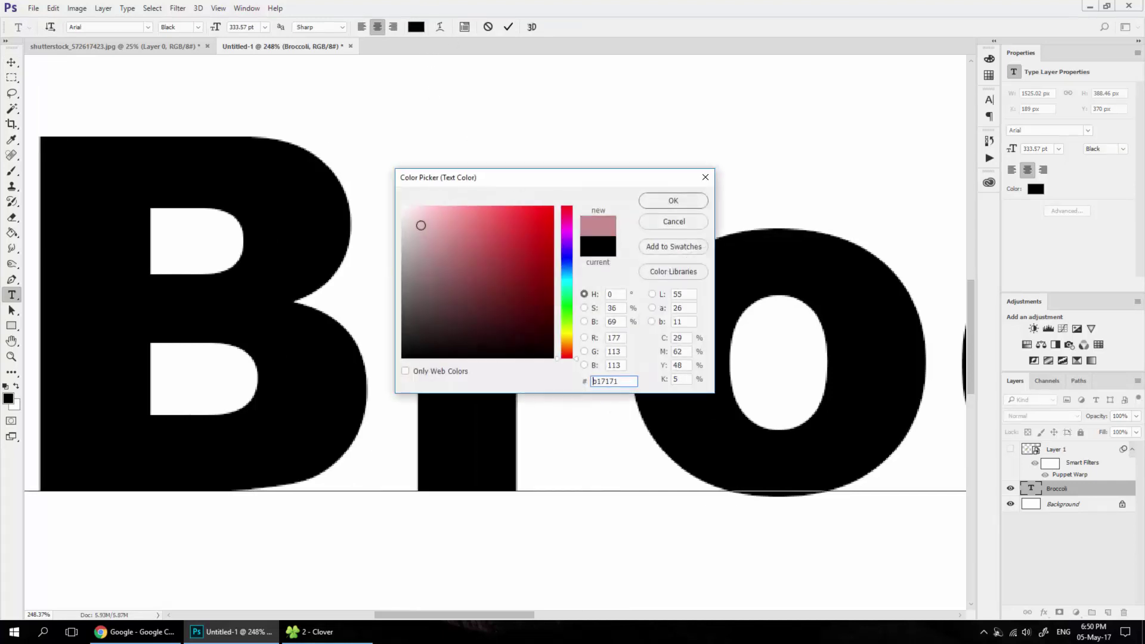
{"action": "left_click", "coordinate": [686, 202]}
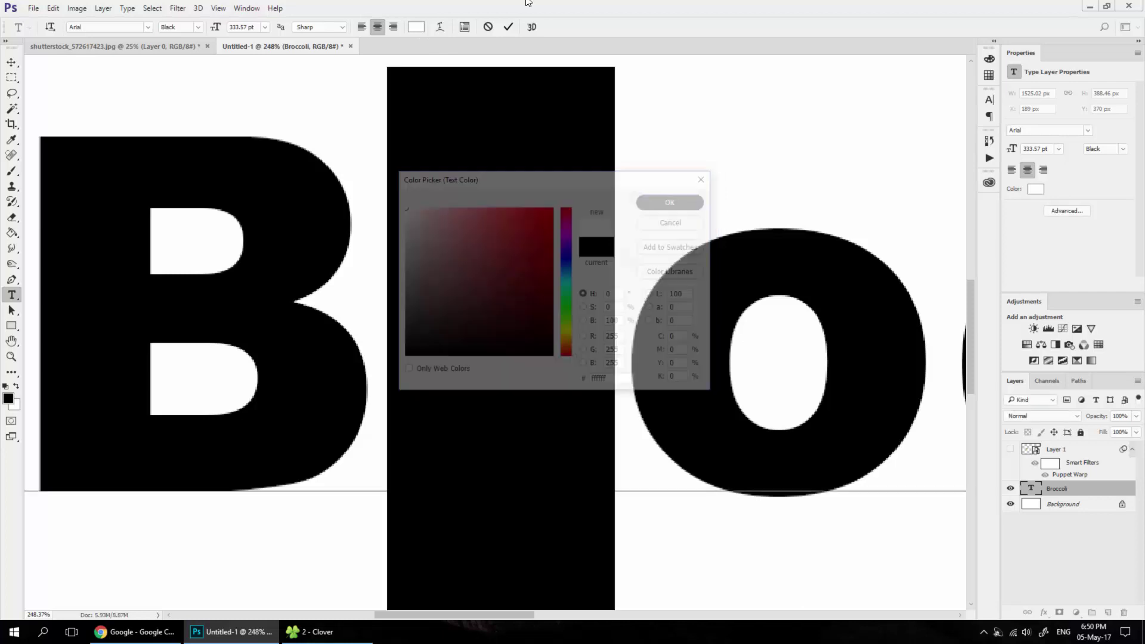
{"action": "left_click", "coordinate": [508, 26]}
{"action": "left_click", "coordinate": [1010, 448]}
{"action": "key", "text": "z"}
{"action": "right_click", "coordinate": [639, 325]}
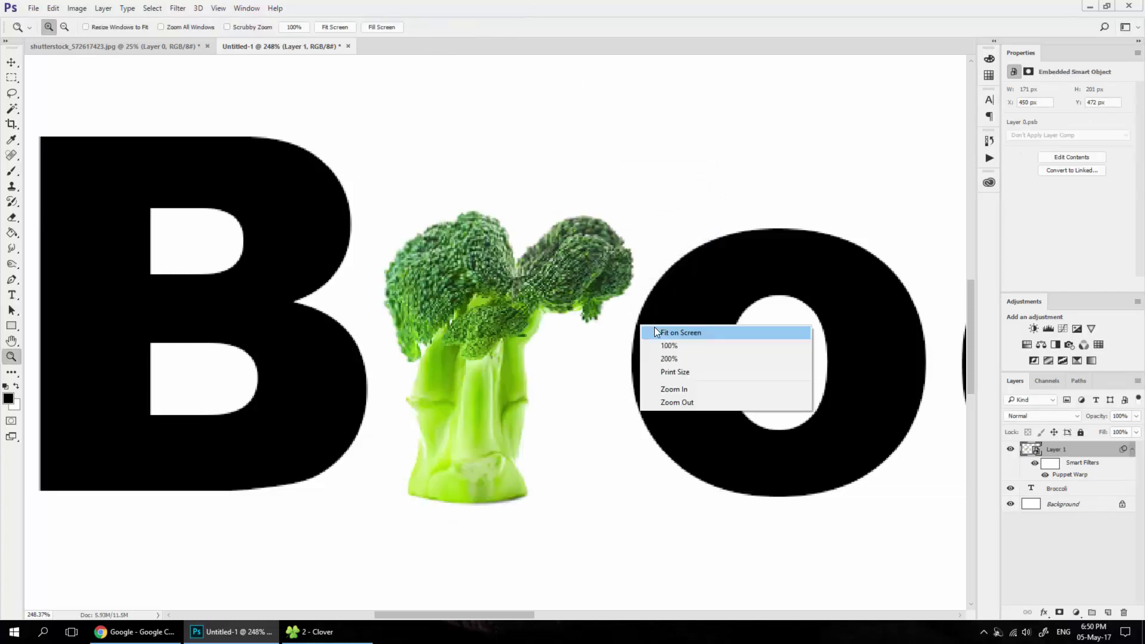
{"action": "left_click", "coordinate": [656, 329]}
{"action": "key", "text": "v"}
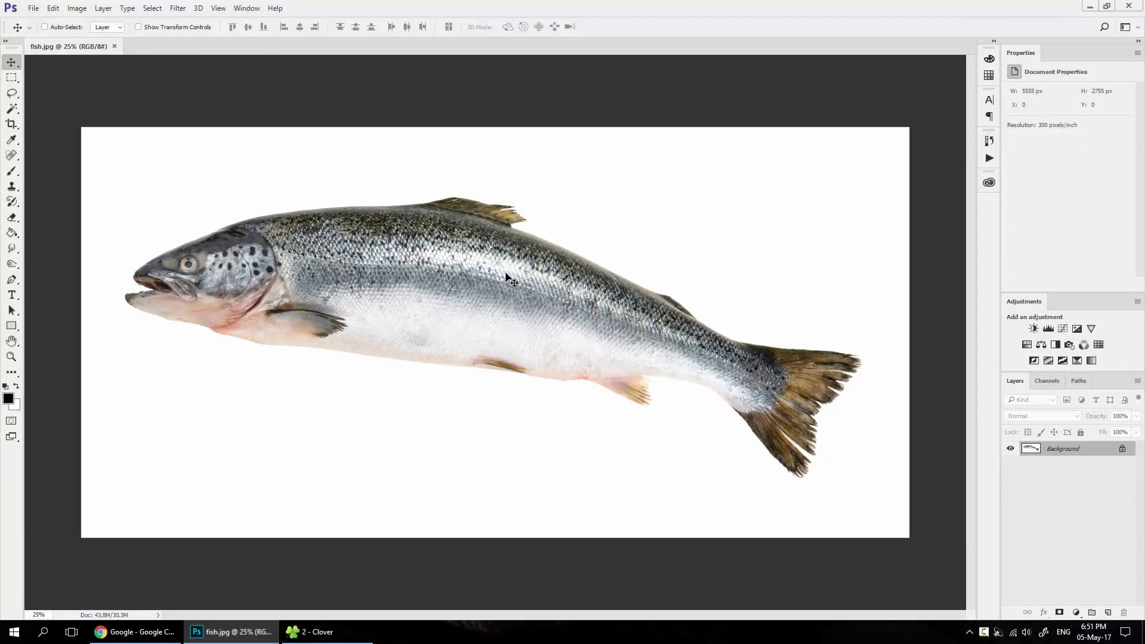
Step: Select the white background with the Magic Wand, lowering tolerance from 20 to 10
{"action": "key", "text": "w"}
{"action": "key", "text": "shift+w"}
{"action": "left_click", "coordinate": [692, 258]}
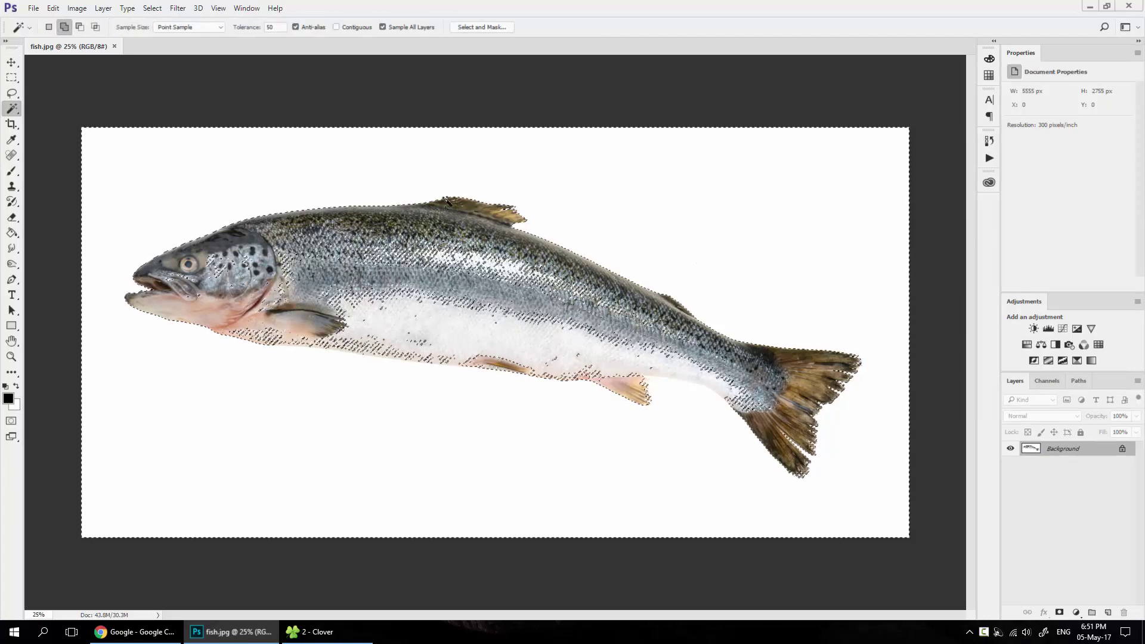
{"action": "key", "text": "ctrl+d"}
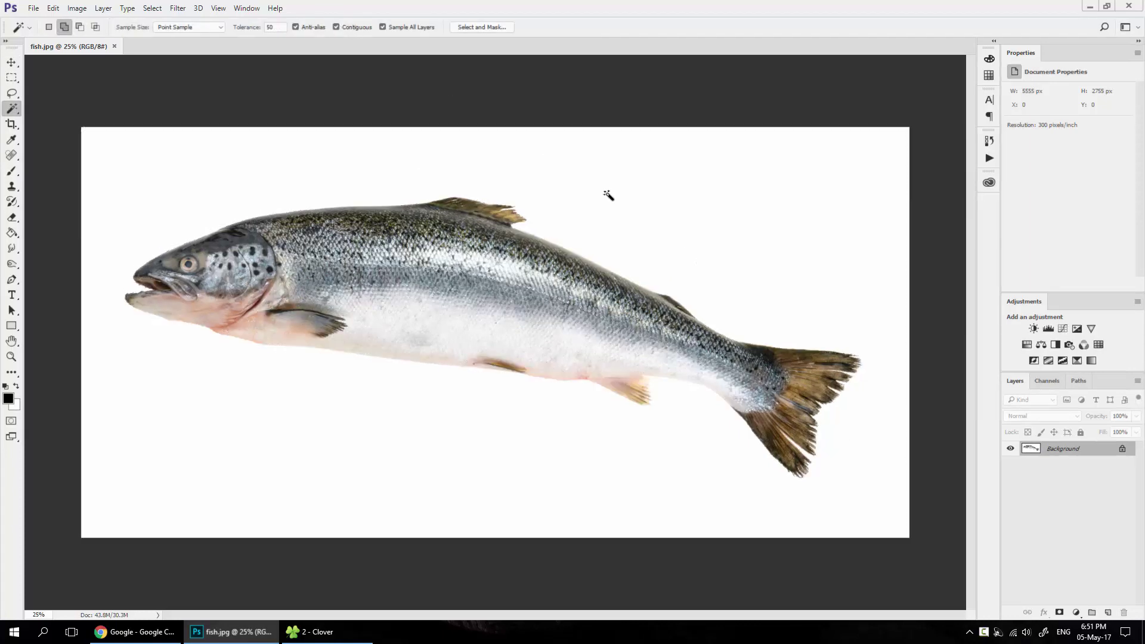
{"action": "left_click", "coordinate": [666, 227]}
{"action": "key", "text": "ctrl+d"}
{"action": "left_click", "coordinate": [243, 29]}
{"action": "type", "text": "20"}
{"action": "left_click", "coordinate": [396, 148]}
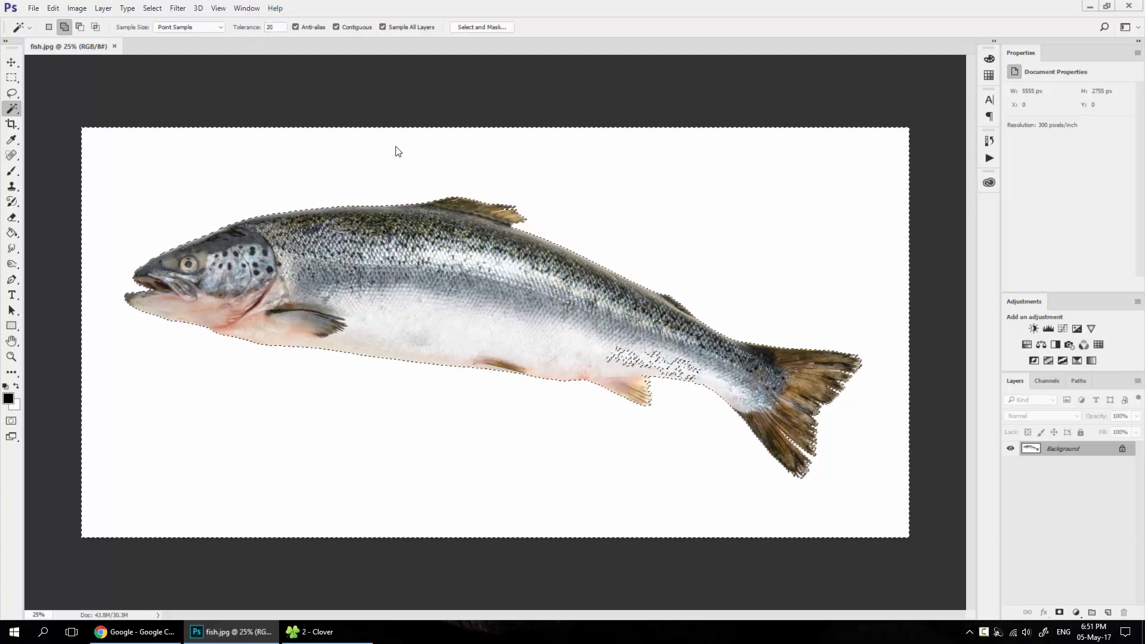
{"action": "key", "text": "ctrl+d"}
{"action": "left_click", "coordinate": [239, 28]}
{"action": "type", "text": "10"}
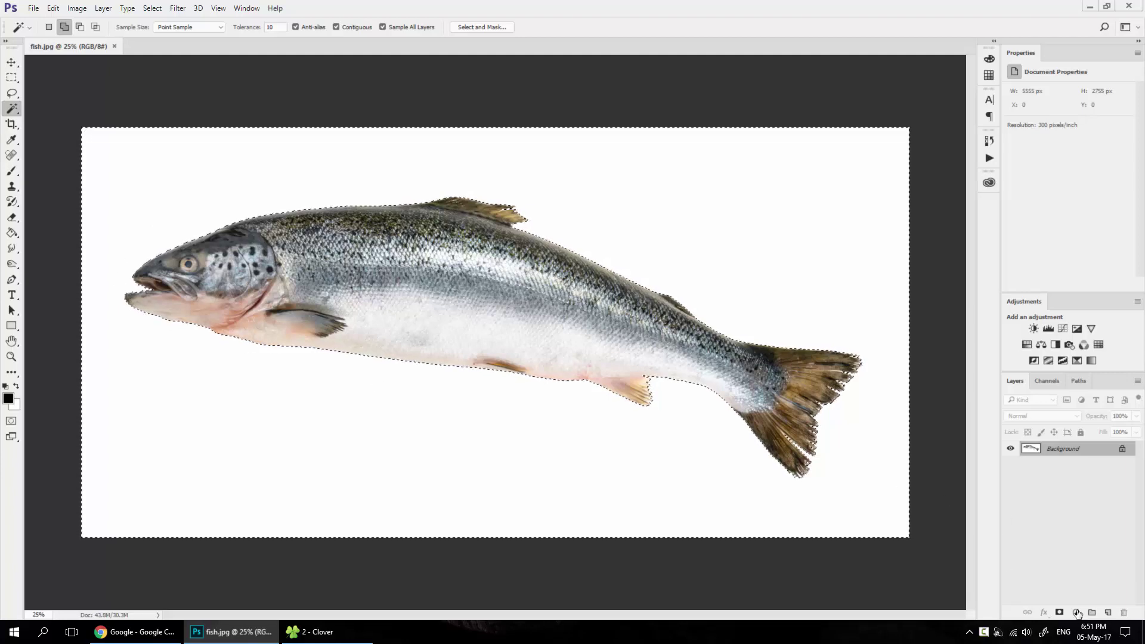
Step: Mask out the white background and convert the fish layer to a Smart Object
{"action": "left_click", "coordinate": [1059, 612]}
{"action": "right_click", "coordinate": [1099, 449]}
{"action": "left_click", "coordinate": [990, 220]}
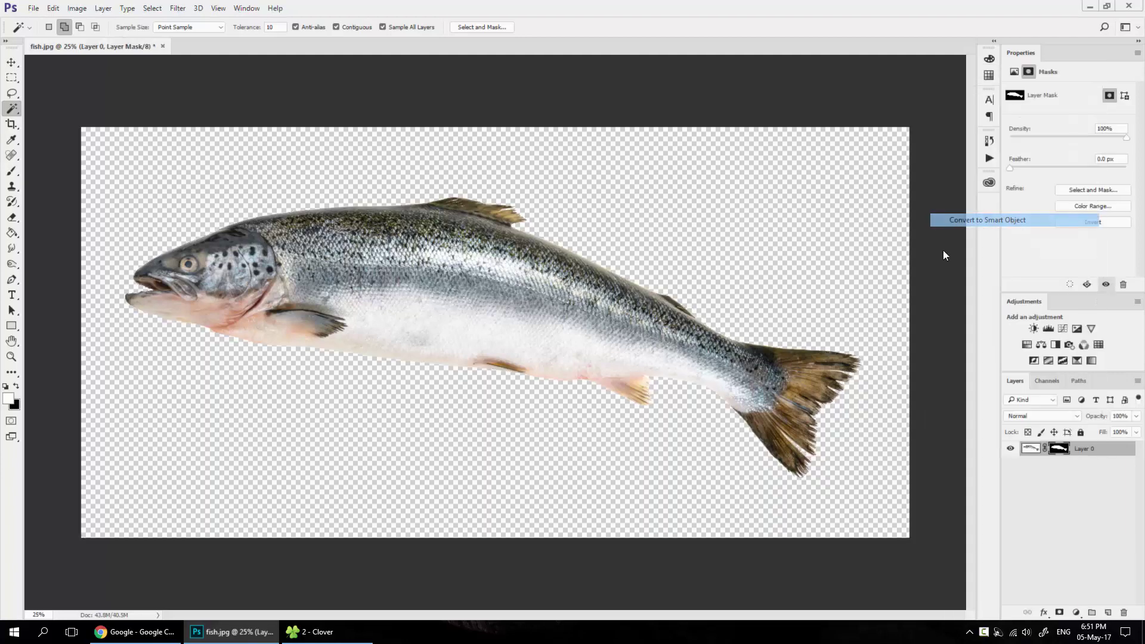
Step: Shrink the fish proportionally and apply an initial Puppet Warp to it
{"action": "key", "text": "ctrl+t"}
{"action": "left_click_drag", "start_coordinate": [862, 196], "coordinate": [688, 263]}
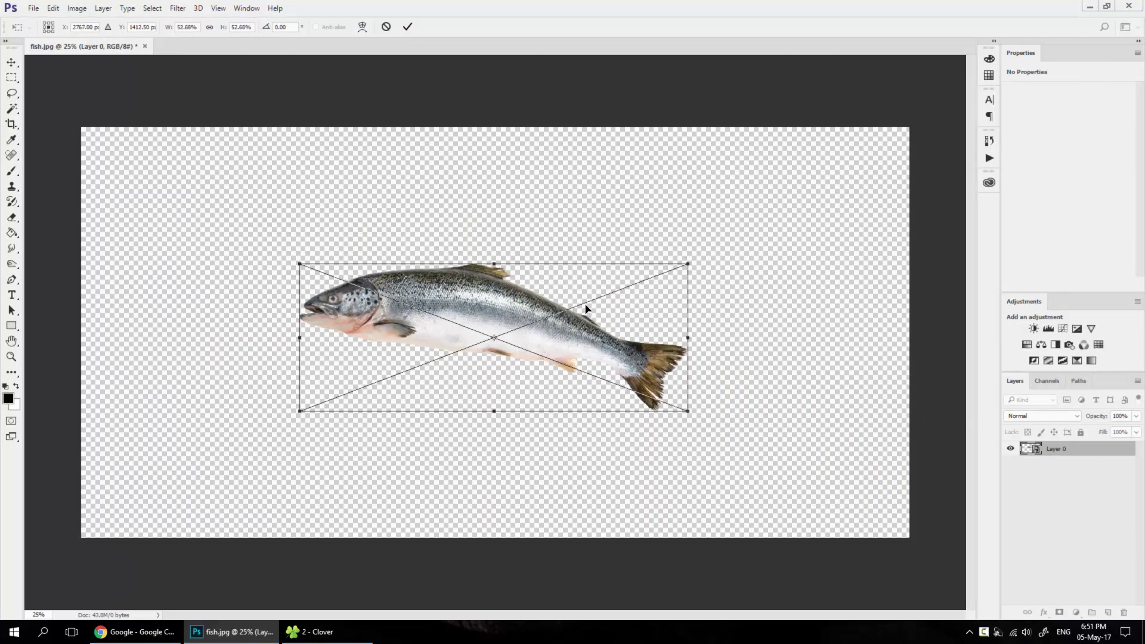
{"action": "key", "text": "Return"}
{"action": "key", "text": "w"}
{"action": "left_click", "coordinate": [52, 8]}
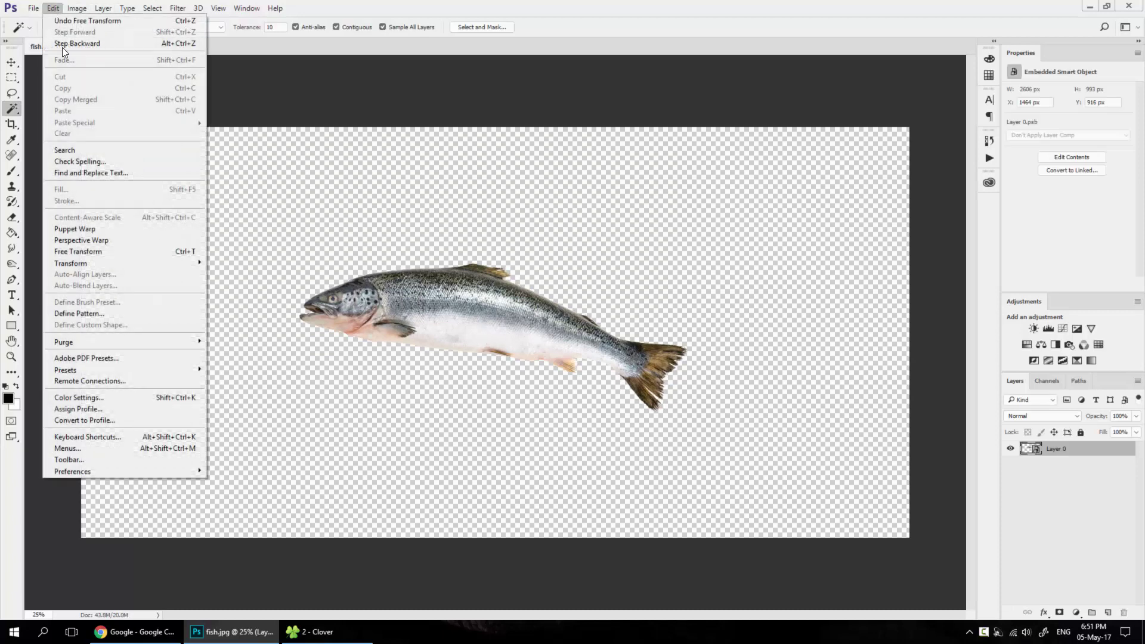
{"action": "left_click", "coordinate": [86, 230]}
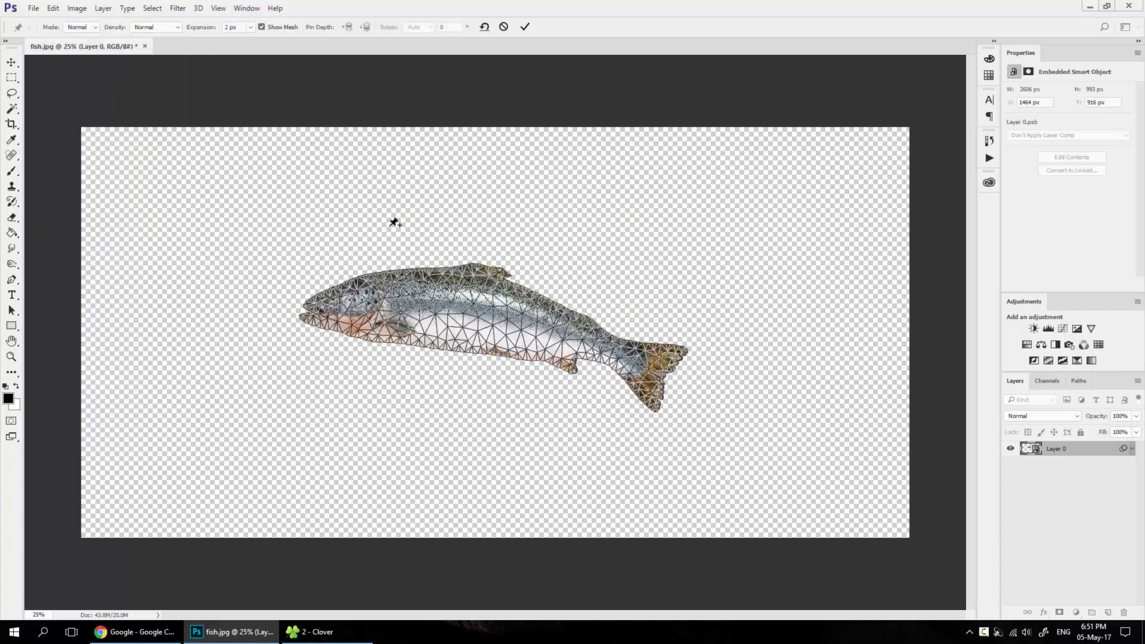
{"action": "left_click", "coordinate": [524, 27]}
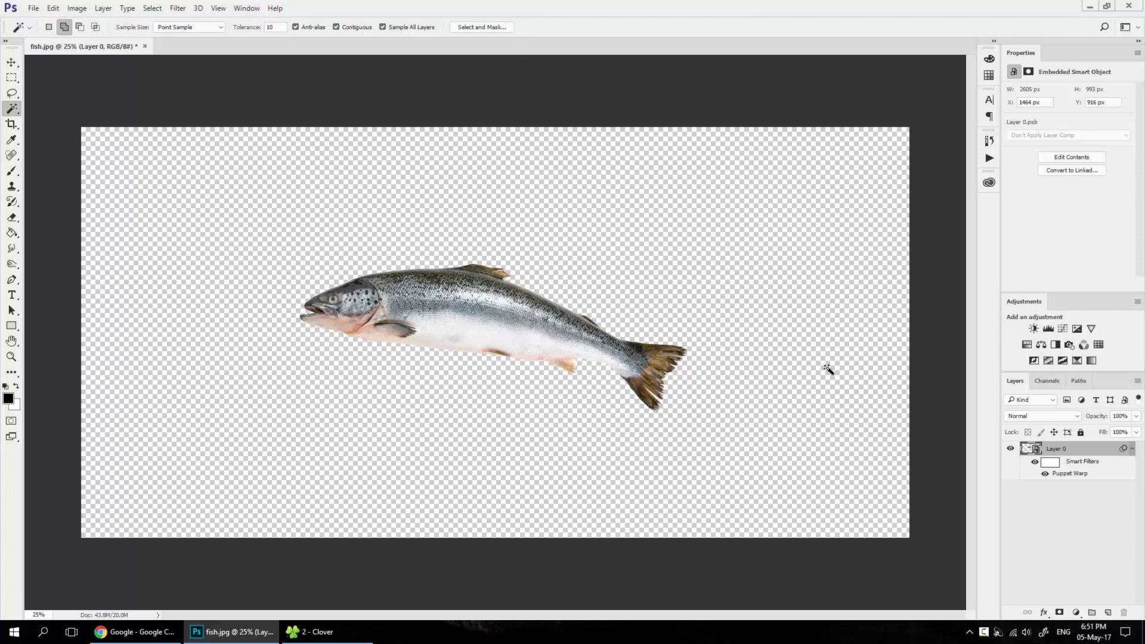
Step: Rename the fish layer to 1, duplicate it, hide layer 1, and name the copy 2
{"action": "left_click", "coordinate": [1132, 450]}
{"action": "double_click", "coordinate": [1055, 449]}
{"action": "type", "text": "1"}
{"action": "key", "text": "Return"}
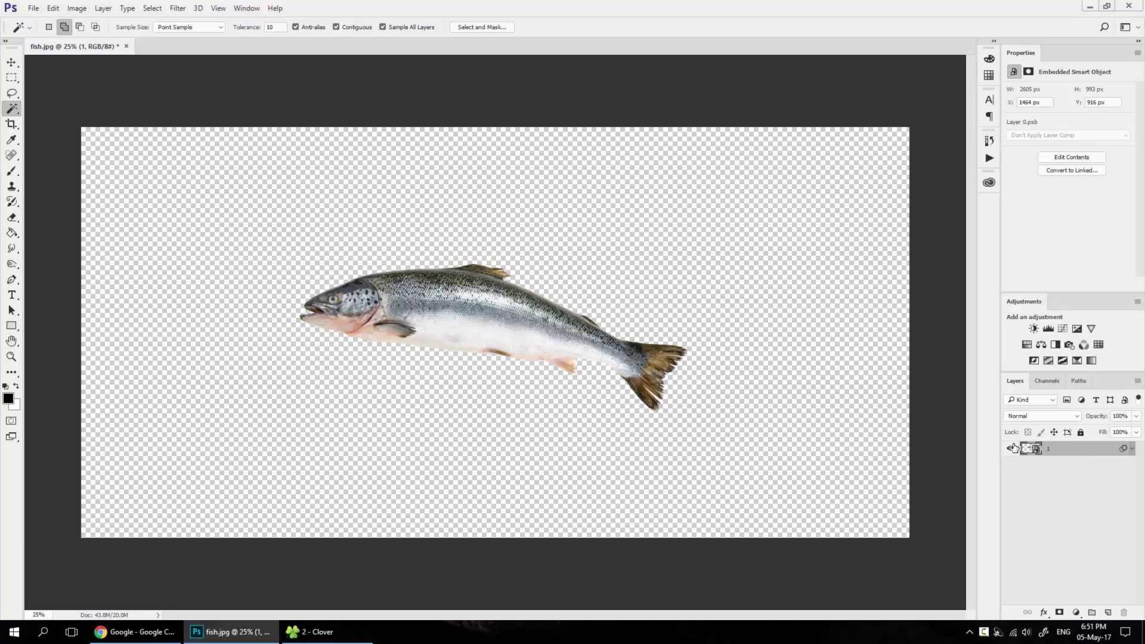
{"action": "key", "text": "ctrl+j"}
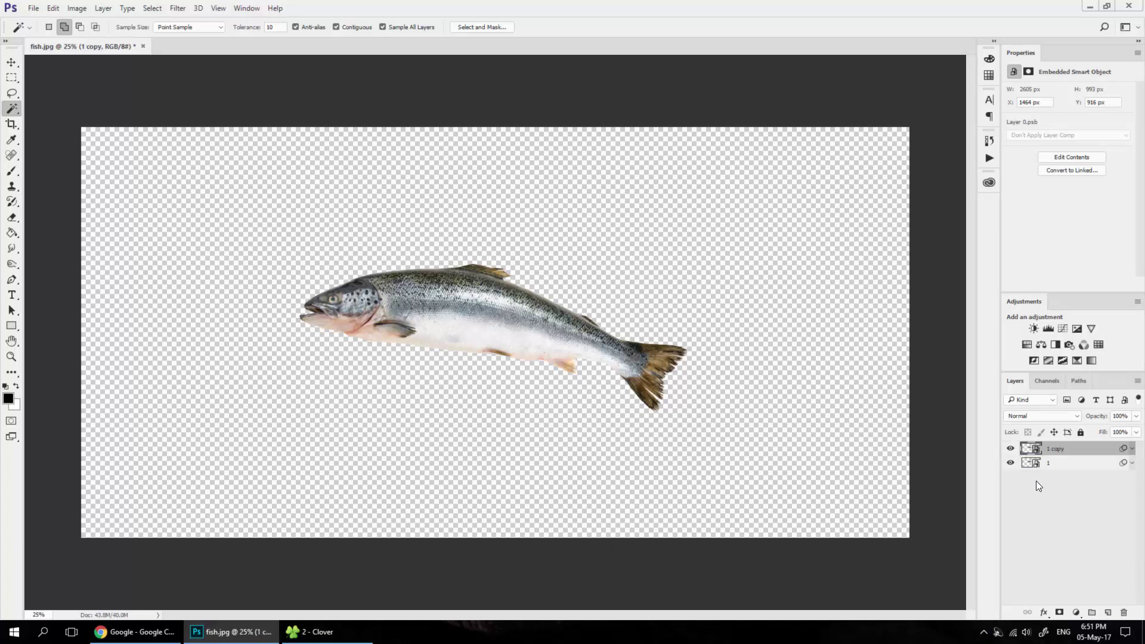
{"action": "left_click", "coordinate": [1010, 463]}
{"action": "double_click", "coordinate": [1058, 454]}
{"action": "type", "text": "2"}
{"action": "key", "text": "Return"}
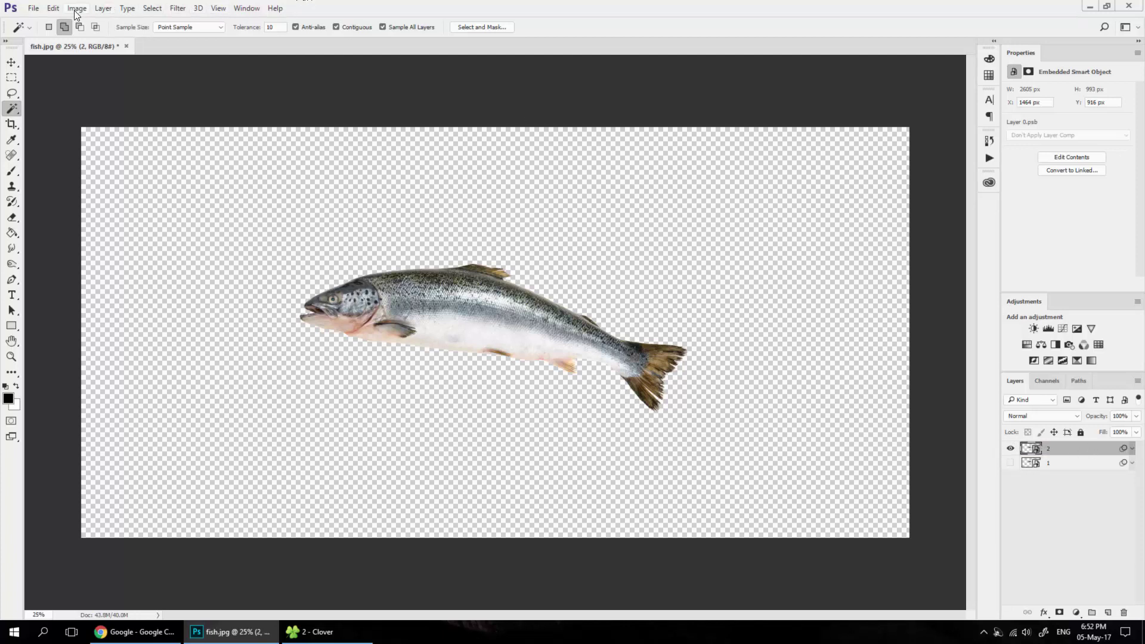
Step: Puppet Warp layer 2's fish with pins on the head, tail and mid-body
{"action": "left_click", "coordinate": [53, 8]}
{"action": "left_click", "coordinate": [108, 230]}
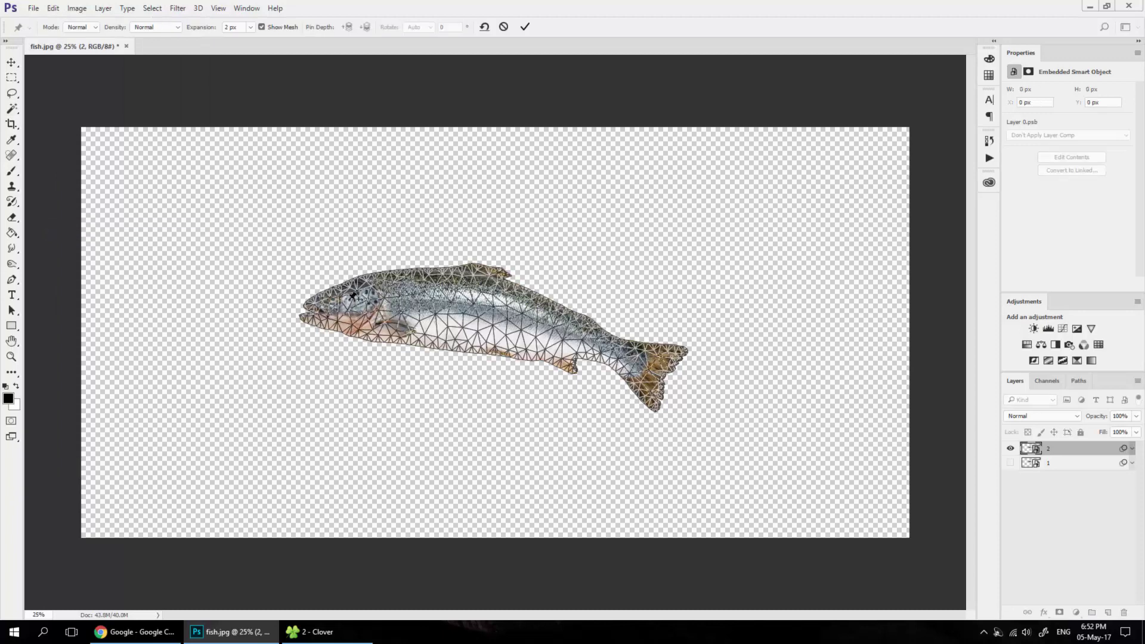
{"action": "scroll", "coordinate": [365, 310], "scroll_direction": "up", "scroll_amount": 3}
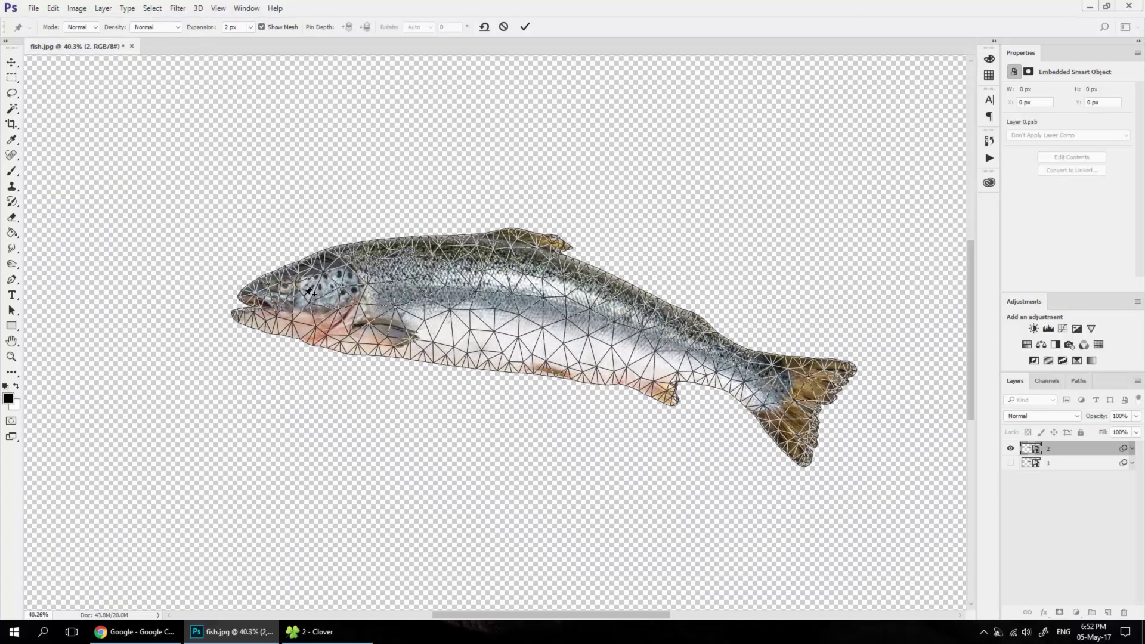
{"action": "left_click", "coordinate": [304, 301]}
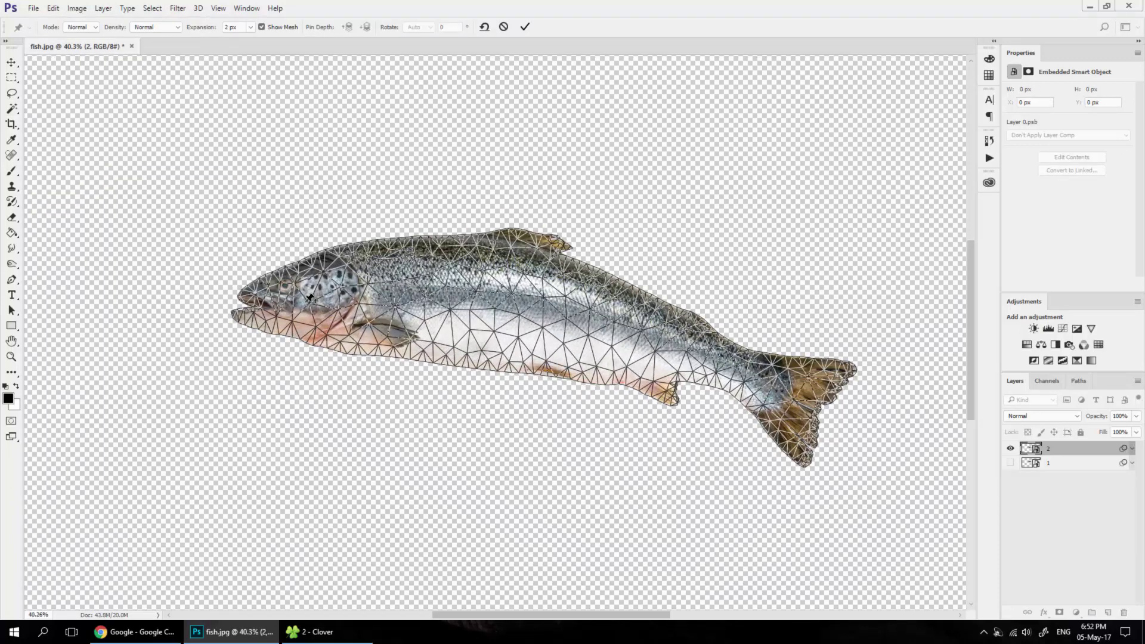
{"action": "left_click", "coordinate": [728, 373]}
{"action": "left_click", "coordinate": [614, 339]}
Step: Lift the tail, reshape the mouth with a jaw pin, commit, and duplicate layer 2
{"action": "left_click_drag", "start_coordinate": [730, 373], "coordinate": [732, 355]}
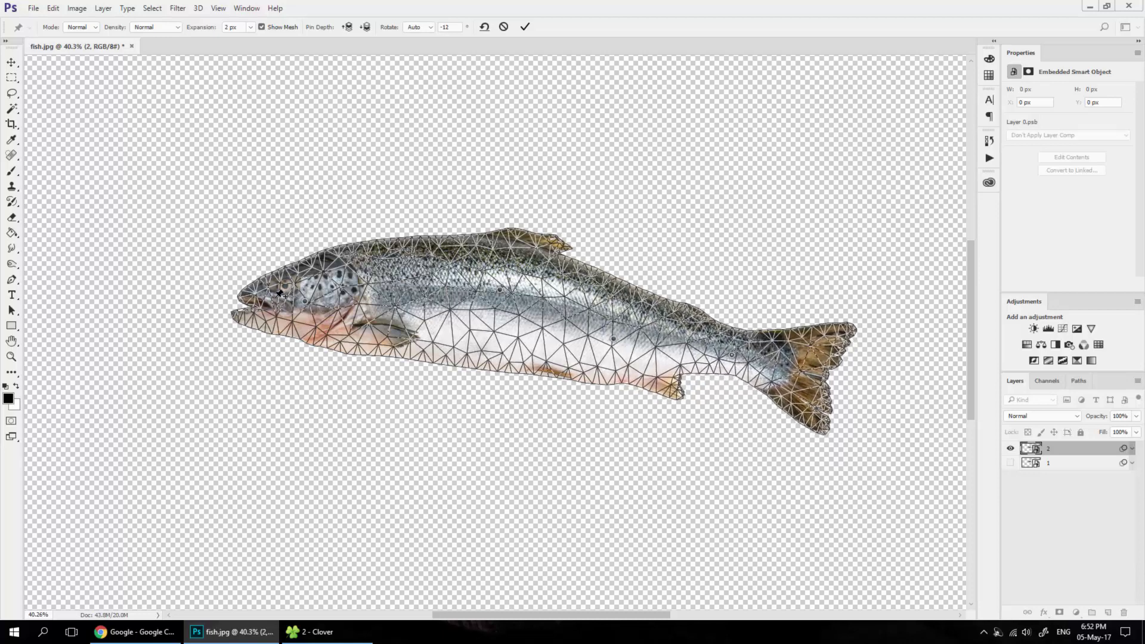
{"action": "left_click_drag", "start_coordinate": [256, 292], "coordinate": [256, 285]}
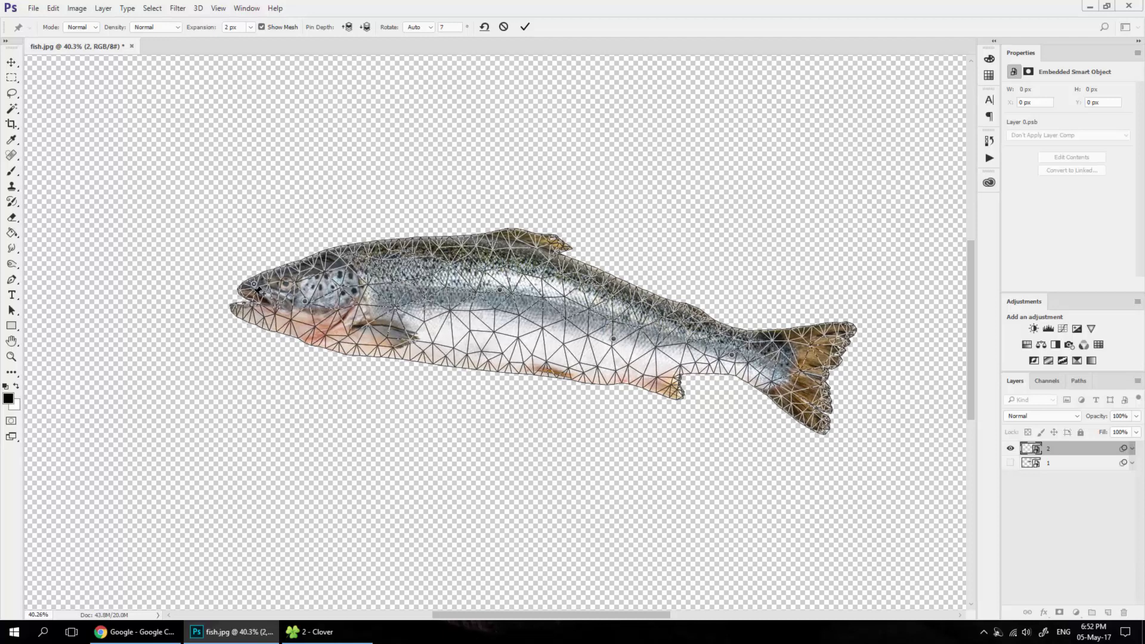
{"action": "left_click", "coordinate": [252, 308]}
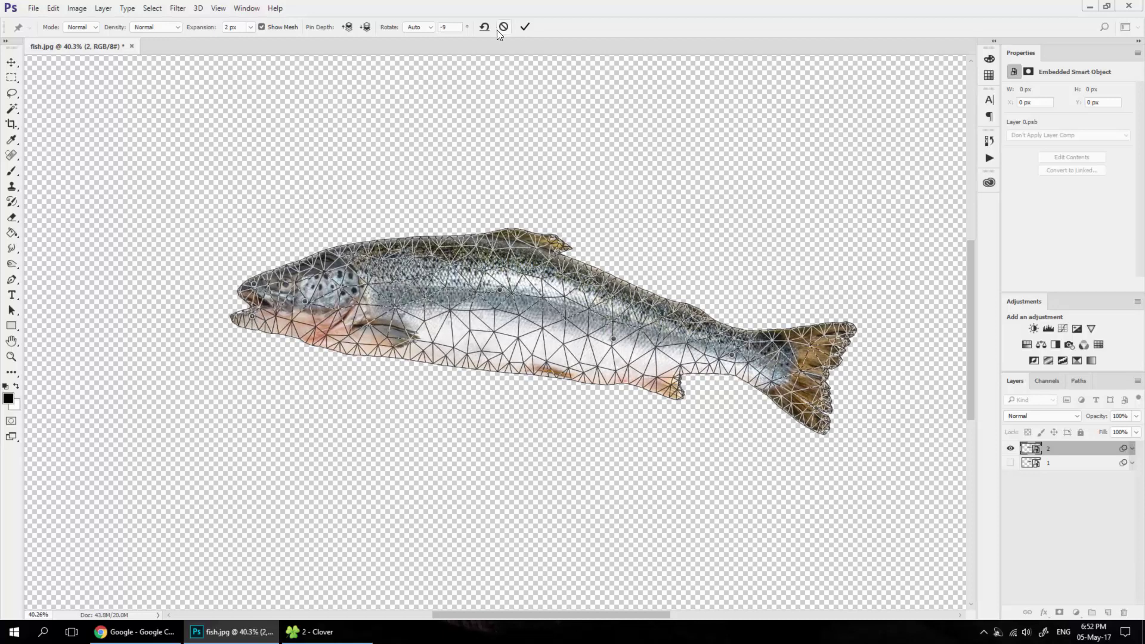
{"action": "left_click", "coordinate": [524, 27]}
{"action": "key", "text": "w"}
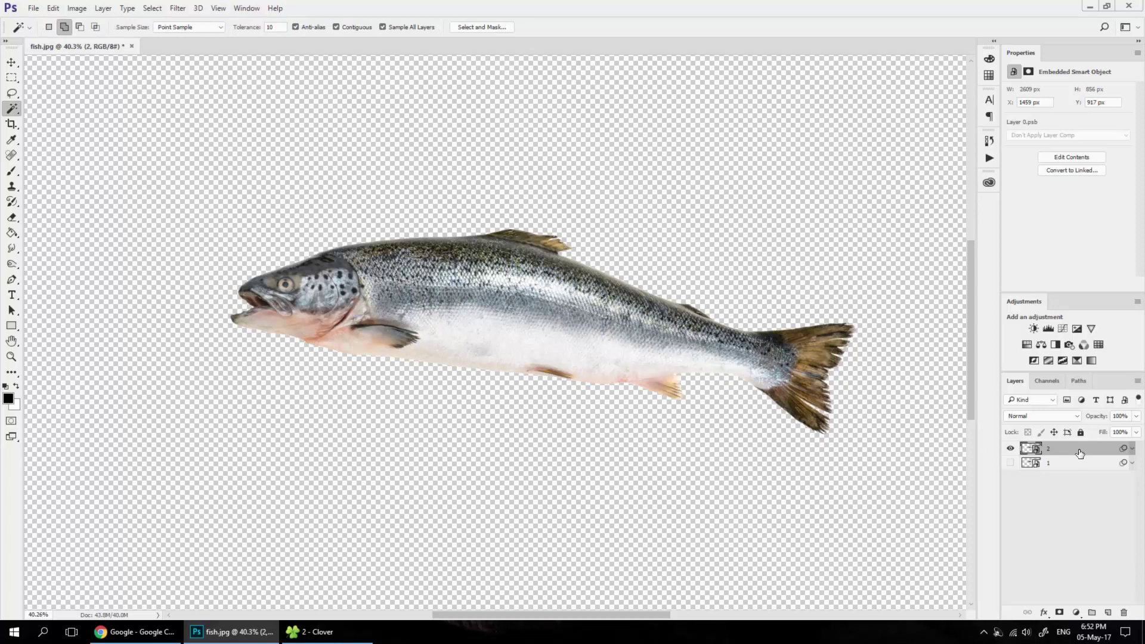
{"action": "key", "text": "ctrl+j"}
{"action": "double_click", "coordinate": [1056, 455]}
Step: Name the new copy 3 and hide layer 2
{"action": "type", "text": "3"}
{"action": "key", "text": "Return"}
{"action": "left_click", "coordinate": [1010, 462]}
Step: Puppet Warp layer 3, widening the mouth and pinning the jaw, gills and head
{"action": "left_click", "coordinate": [53, 7]}
{"action": "left_click", "coordinate": [95, 238]}
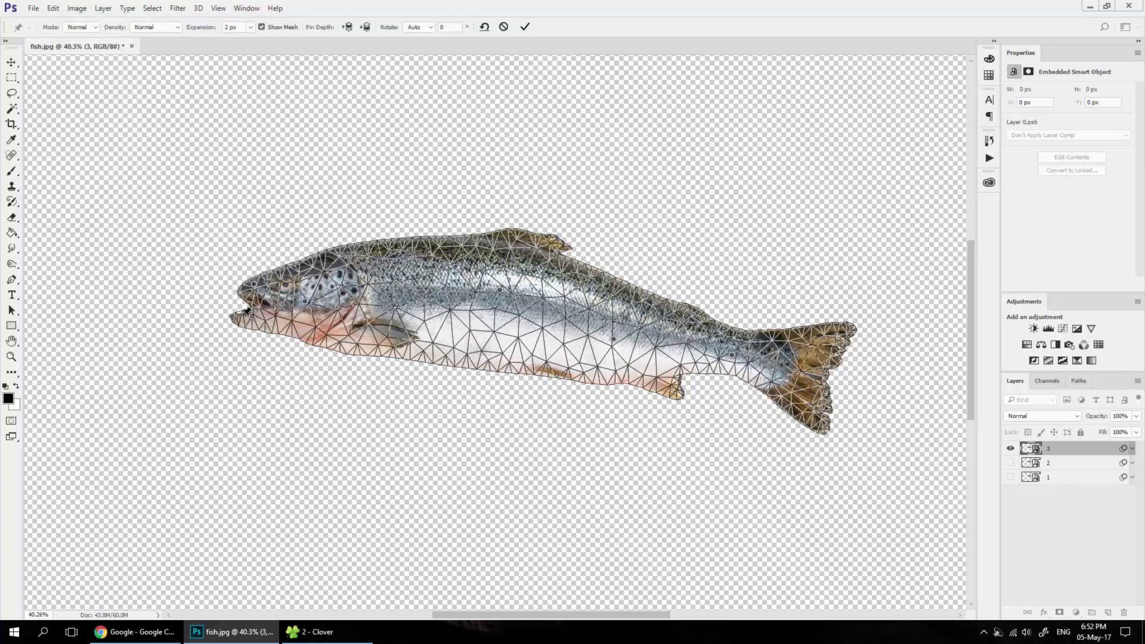
{"action": "left_click_drag", "start_coordinate": [252, 320], "coordinate": [253, 328]}
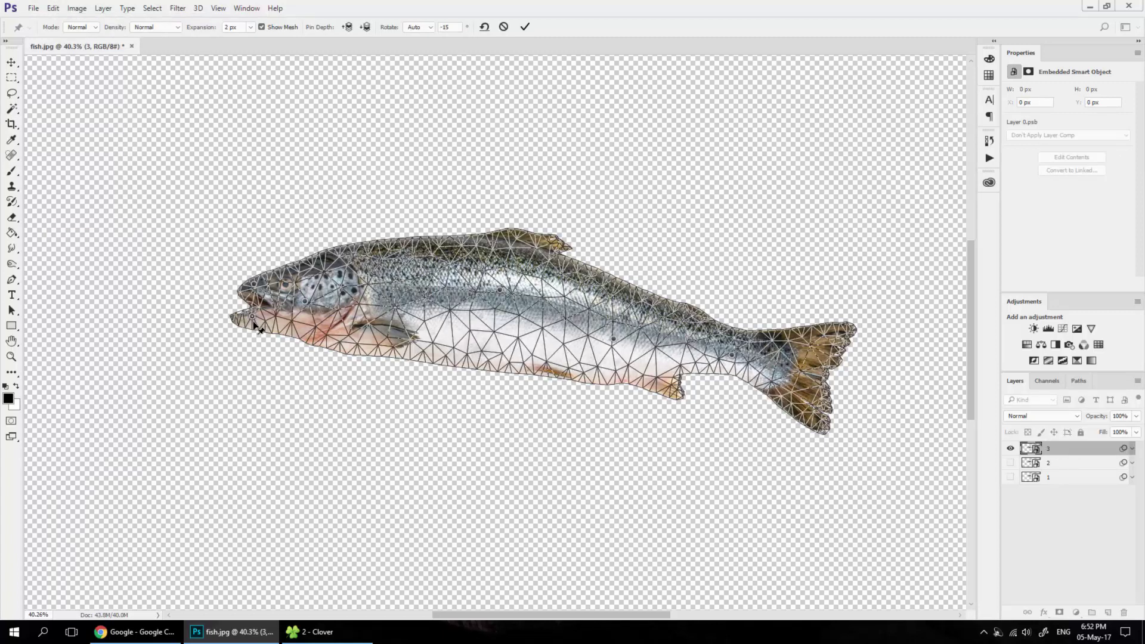
{"action": "left_click", "coordinate": [253, 278]}
{"action": "left_click", "coordinate": [284, 278]}
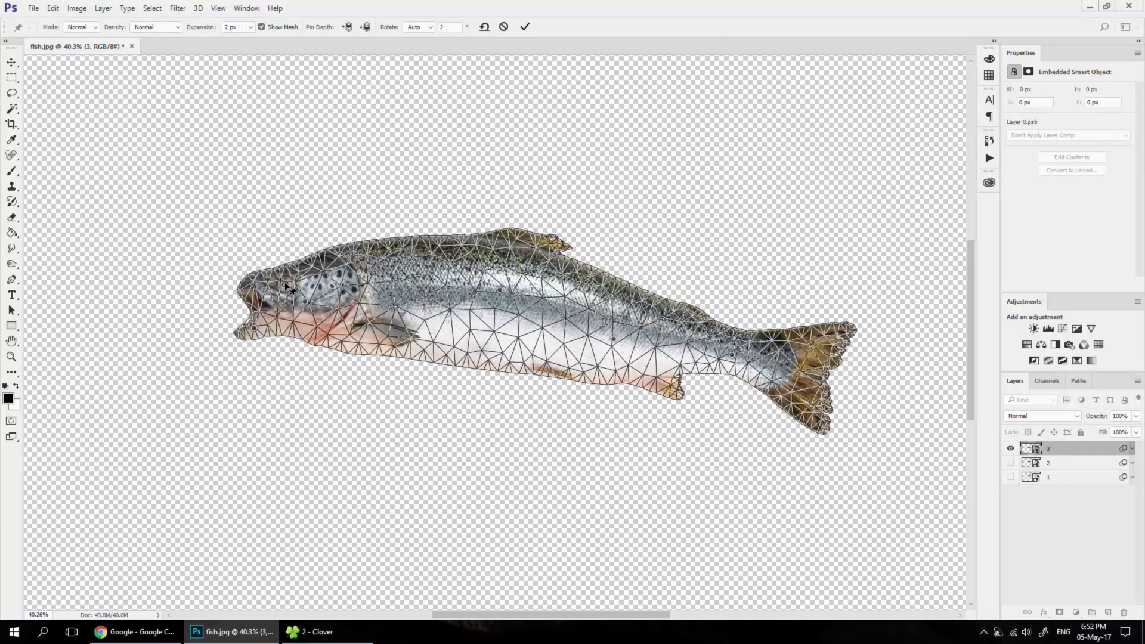
{"action": "left_click", "coordinate": [287, 289]}
{"action": "left_click", "coordinate": [286, 295]}
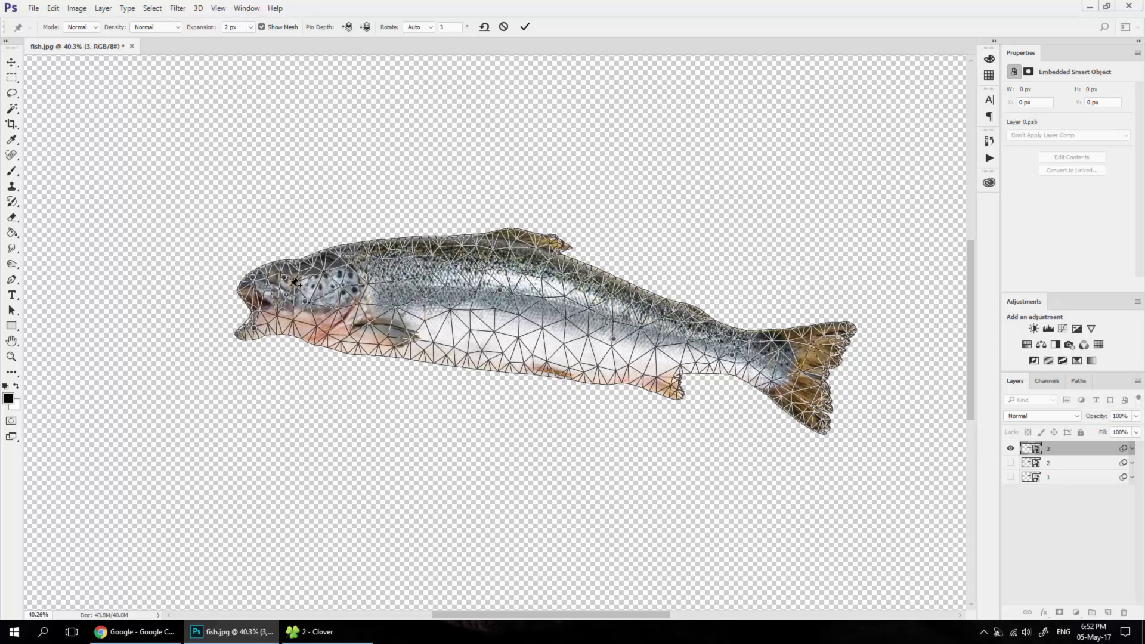
{"action": "key", "text": "Return"}
Step: Straighten the head, bend the tail sharply upward, pull the belly down, and commit
{"action": "left_click", "coordinate": [305, 267]}
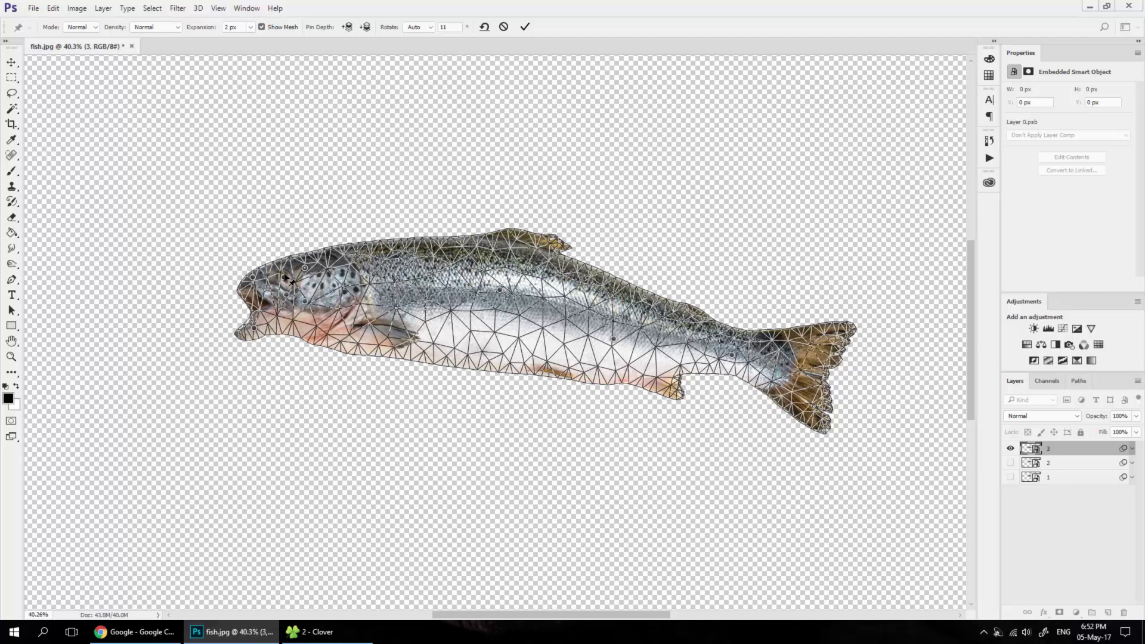
{"action": "left_click_drag", "start_coordinate": [288, 278], "coordinate": [280, 276]}
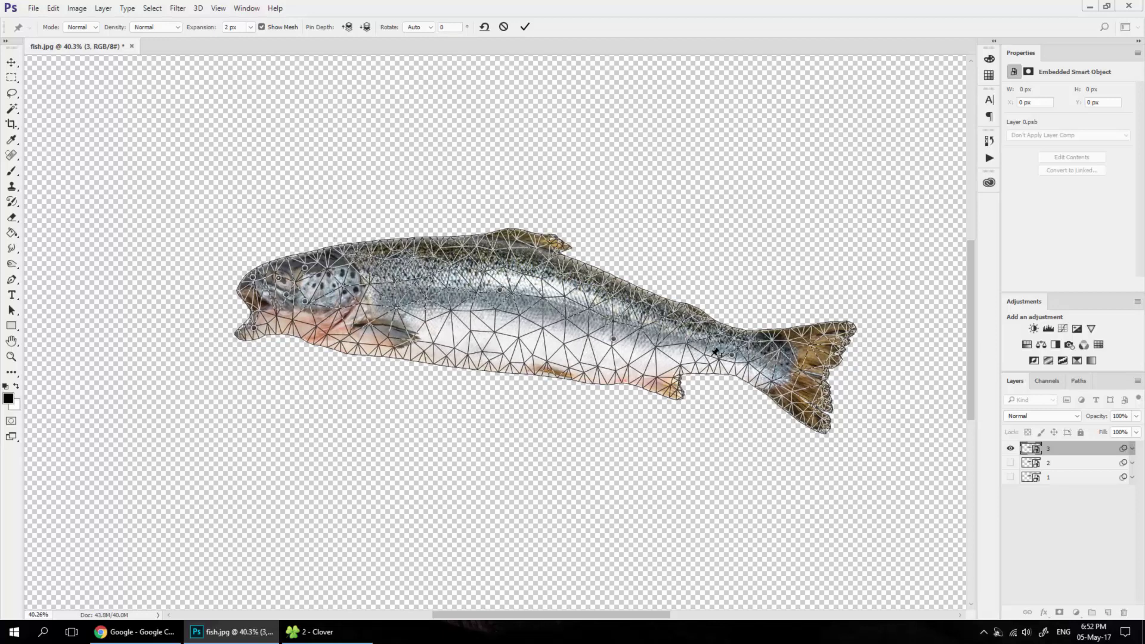
{"action": "left_click_drag", "start_coordinate": [734, 357], "coordinate": [715, 311]}
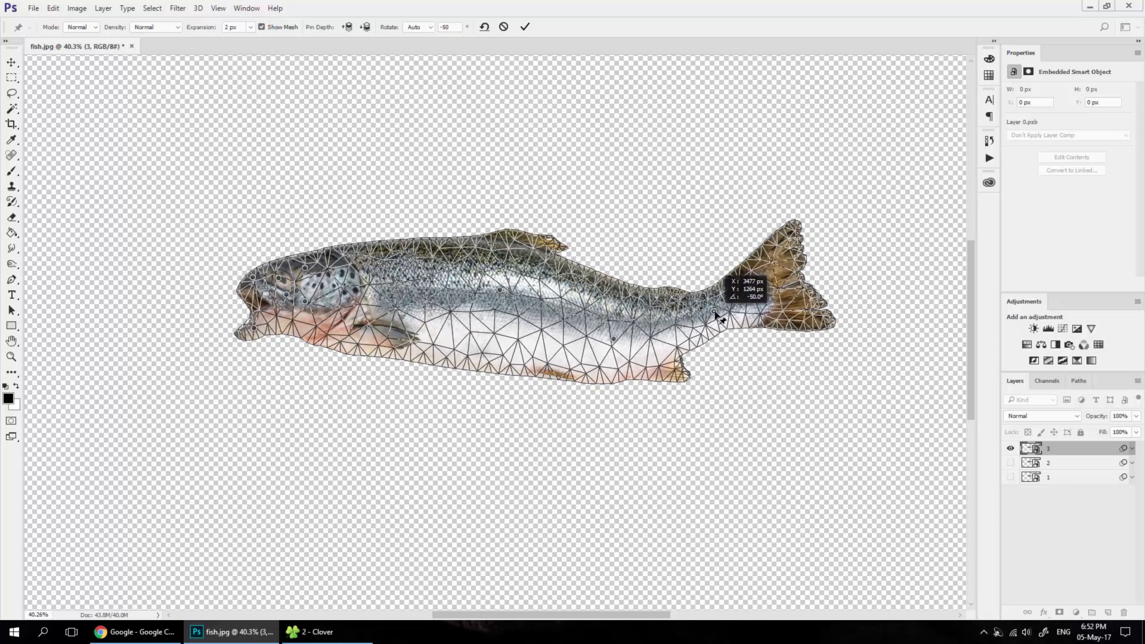
{"action": "left_click_drag", "start_coordinate": [617, 341], "coordinate": [617, 352]}
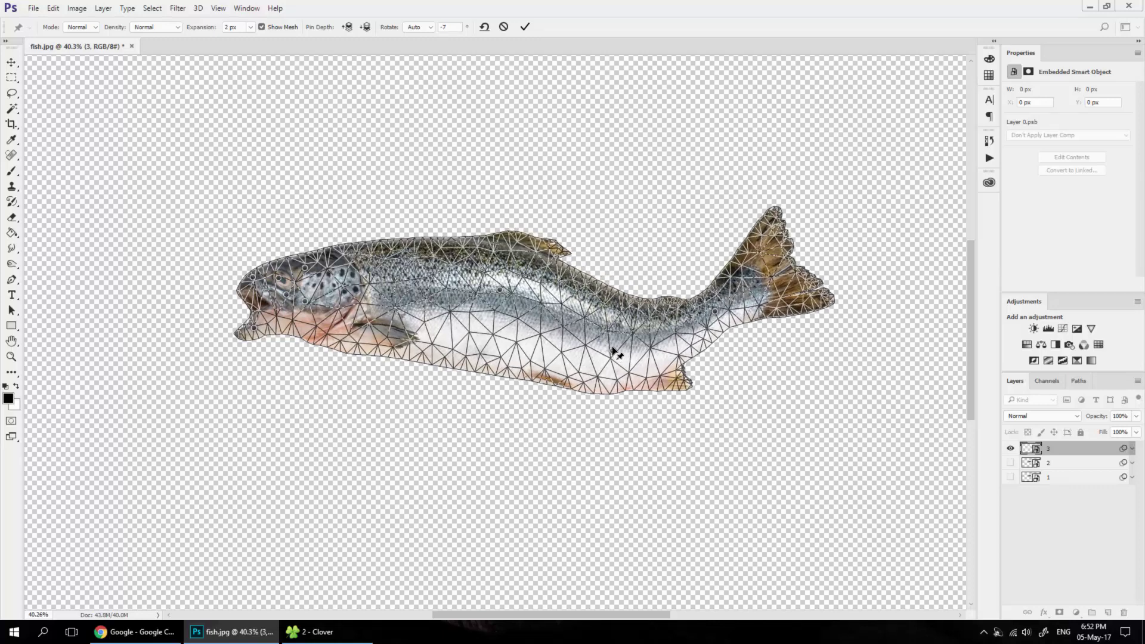
{"action": "left_click", "coordinate": [525, 27]}
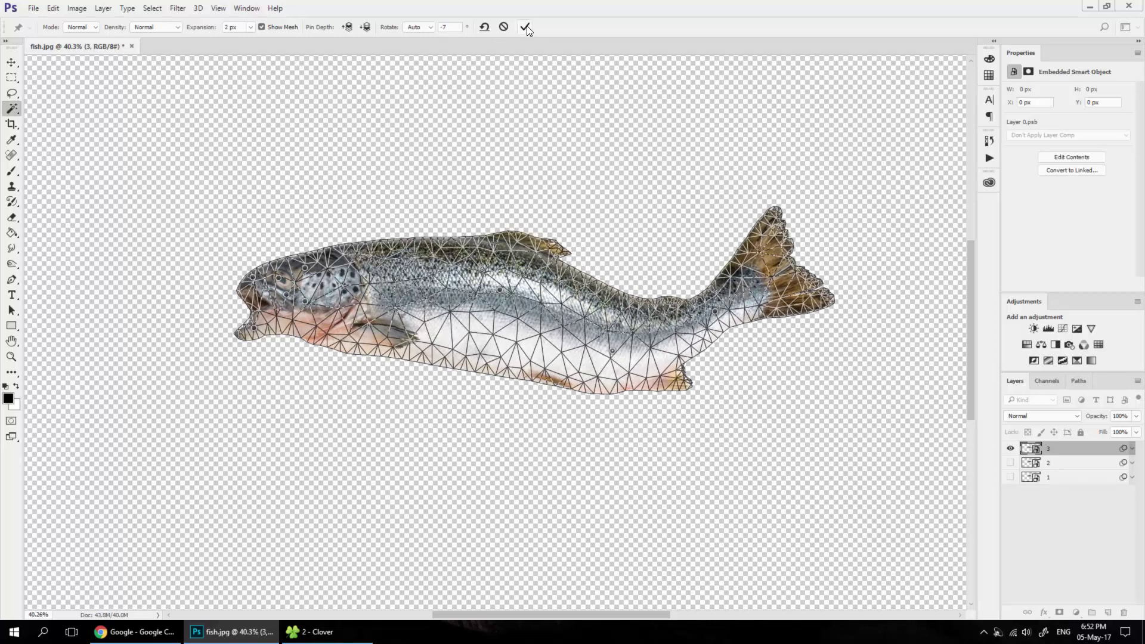
Step: Turn on visibility so fish layers 1, 2 and 3 all show
{"action": "left_click", "coordinate": [1010, 462]}
{"action": "left_click", "coordinate": [1010, 448]}
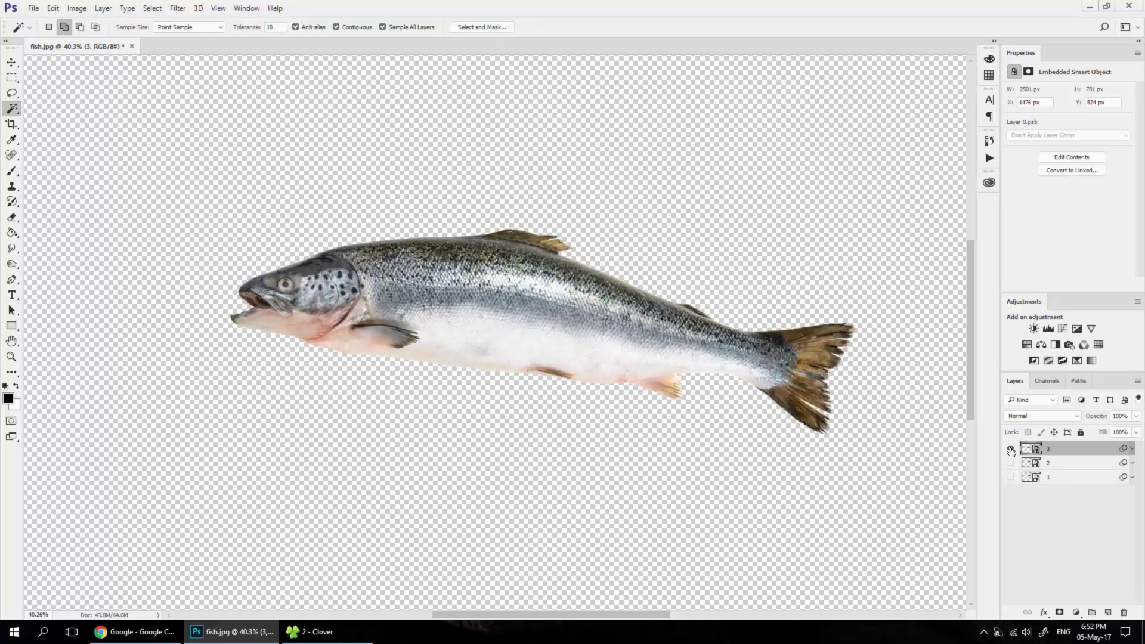
{"action": "scroll", "coordinate": [517, 340], "scroll_direction": "down", "scroll_amount": 3}
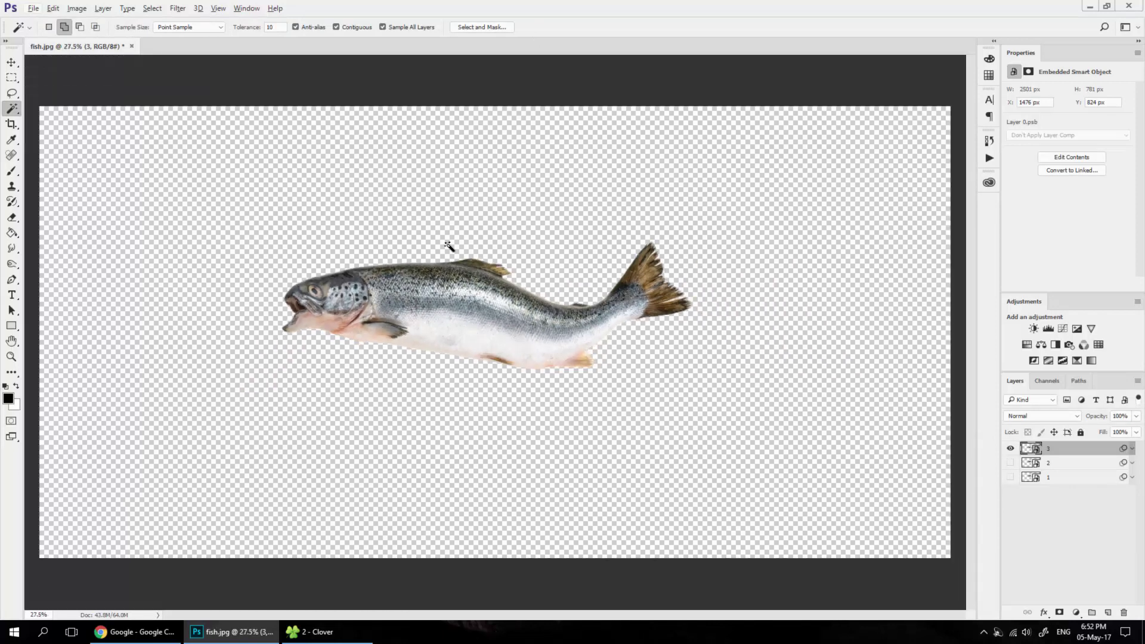
{"action": "left_click", "coordinate": [1010, 463]}
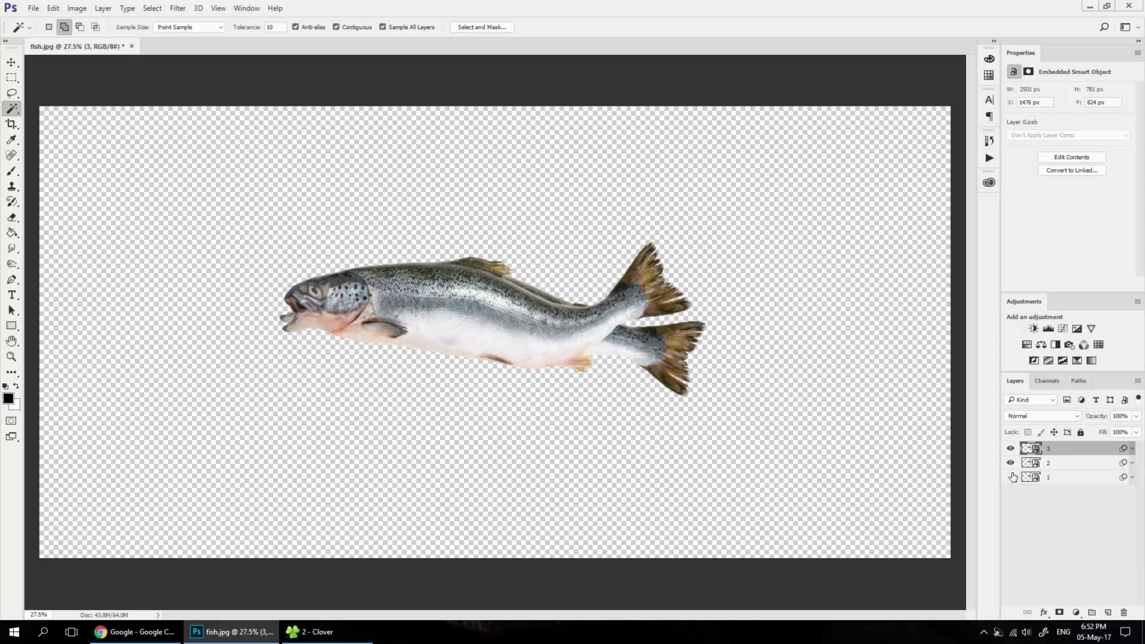
Step: Trim the canvas tightly around the fish with Image > Trim
{"action": "left_click", "coordinate": [76, 8]}
{"action": "left_click", "coordinate": [93, 147]}
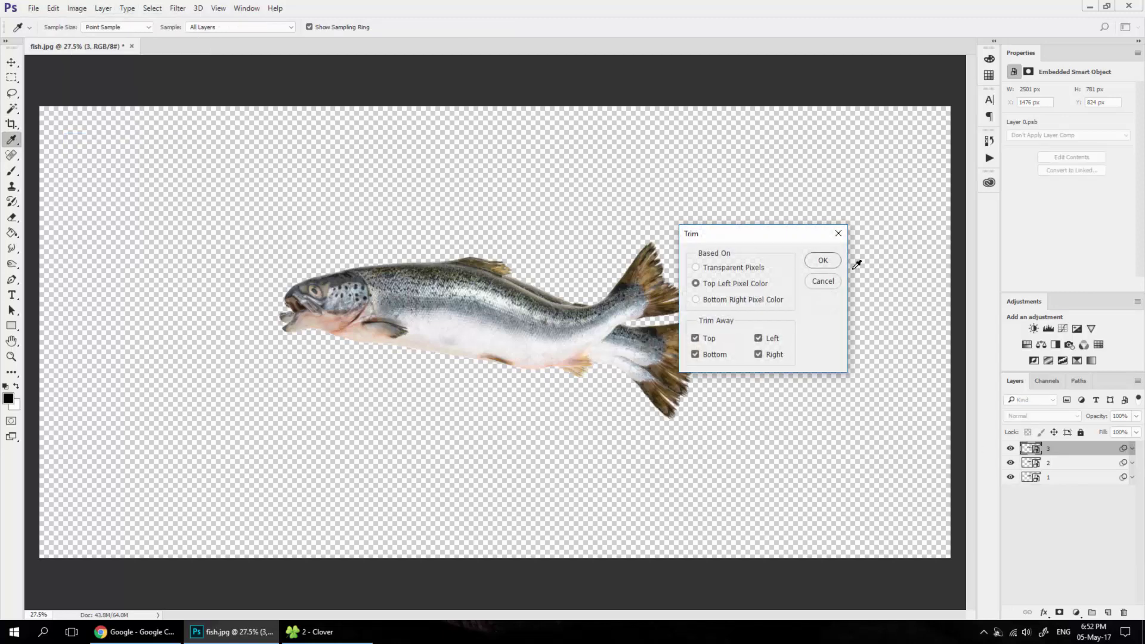
{"action": "left_click", "coordinate": [823, 261]}
{"action": "key", "text": "w"}
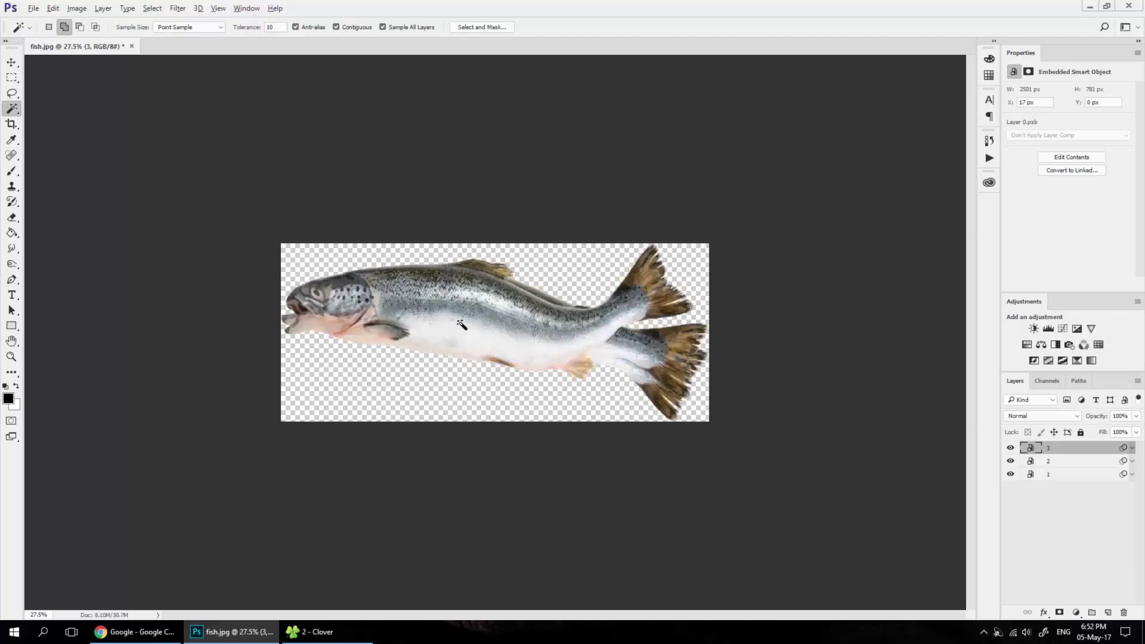
{"action": "scroll", "coordinate": [461, 323], "scroll_direction": "up", "scroll_amount": 2}
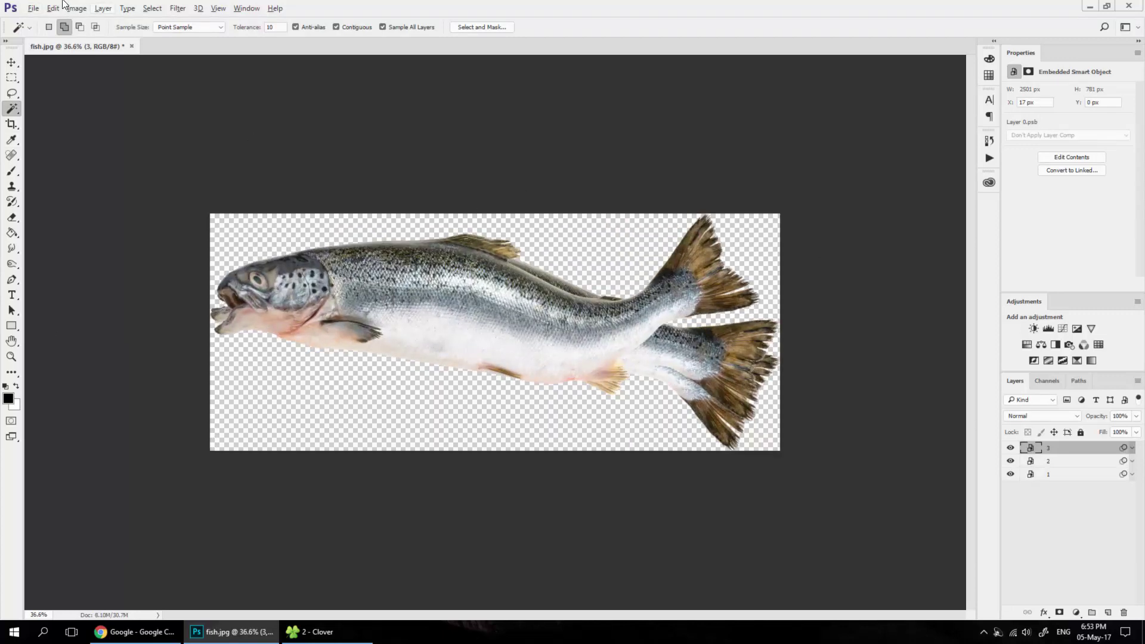
{"action": "left_click", "coordinate": [11, 356]}
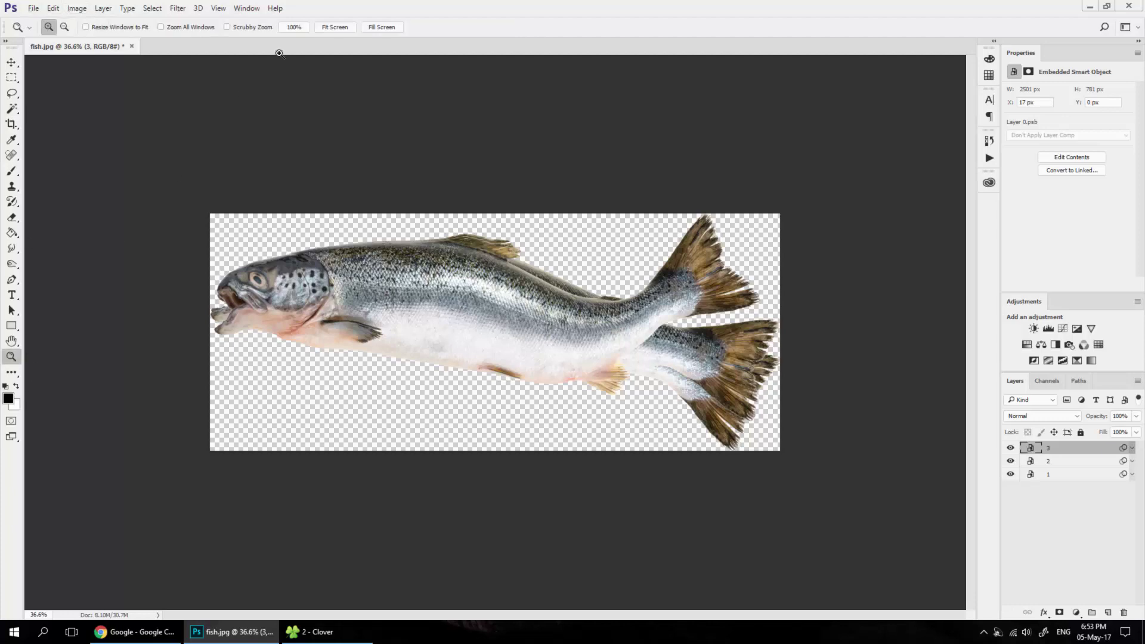
Step: Set Image Size width to 600 pixels, giving a linked height of 249
{"action": "left_click", "coordinate": [298, 28]}
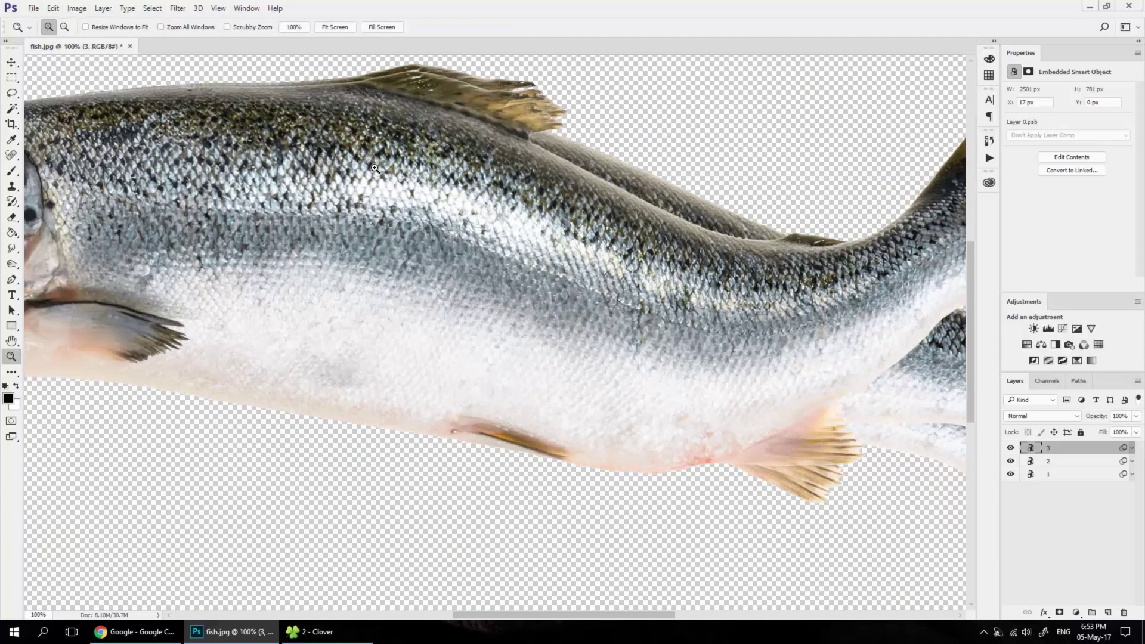
{"action": "left_click", "coordinate": [489, 324], "text": "alt"}
{"action": "left_click", "coordinate": [77, 8]}
{"action": "left_click", "coordinate": [104, 93]}
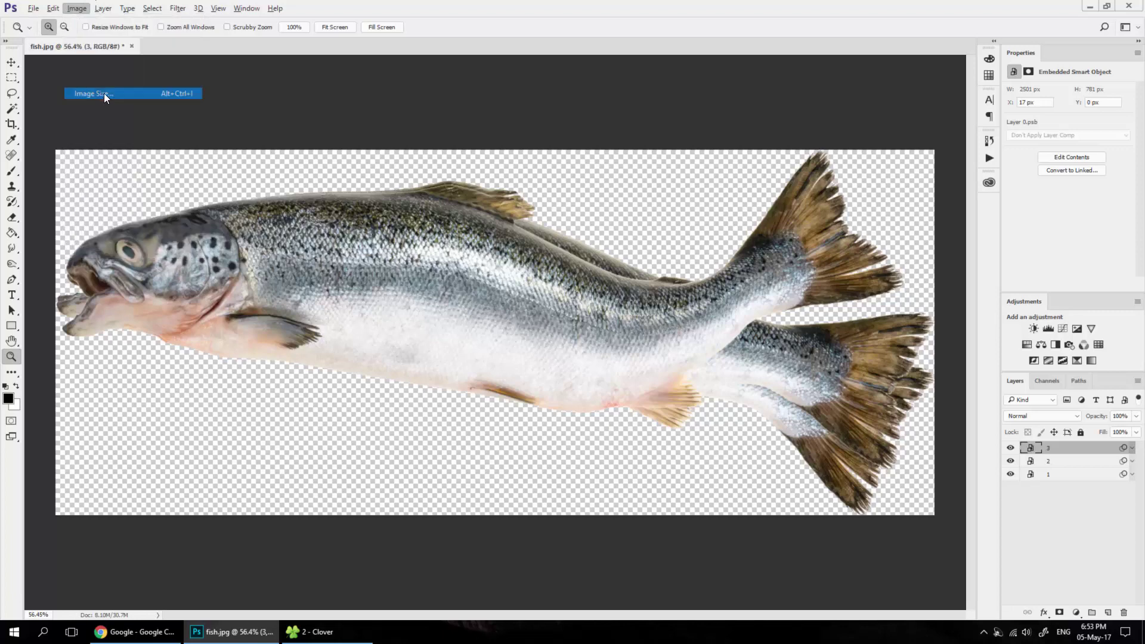
{"action": "type", "text": "6"}
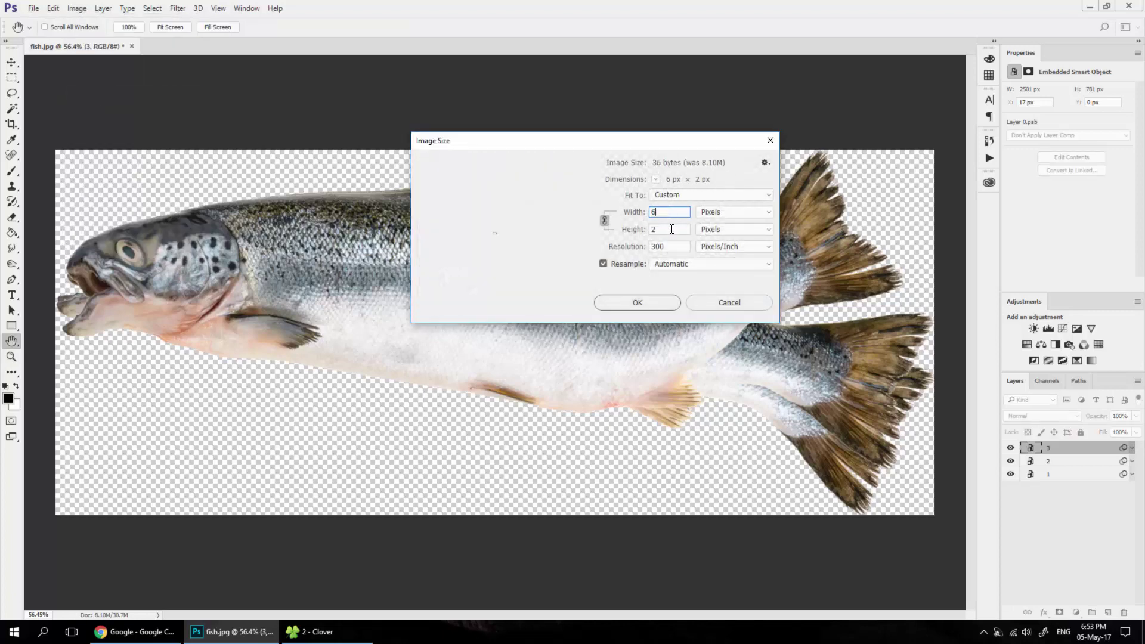
{"action": "type", "text": "00"}
{"action": "double_click", "coordinate": [659, 230]}
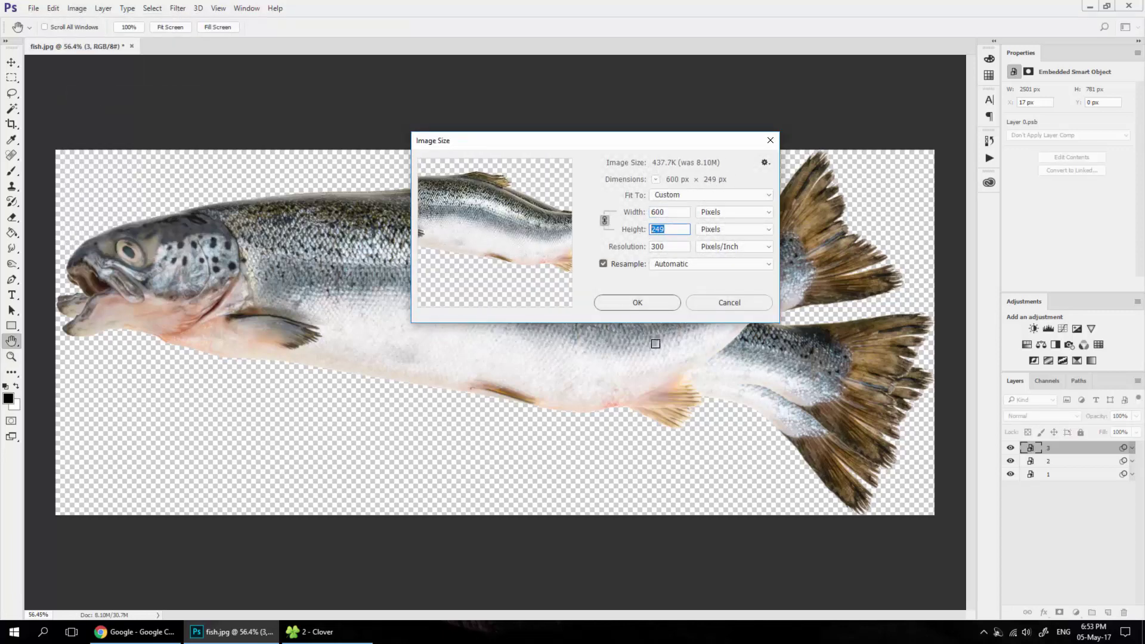
{"action": "left_click", "coordinate": [636, 302]}
{"action": "key", "text": "z"}
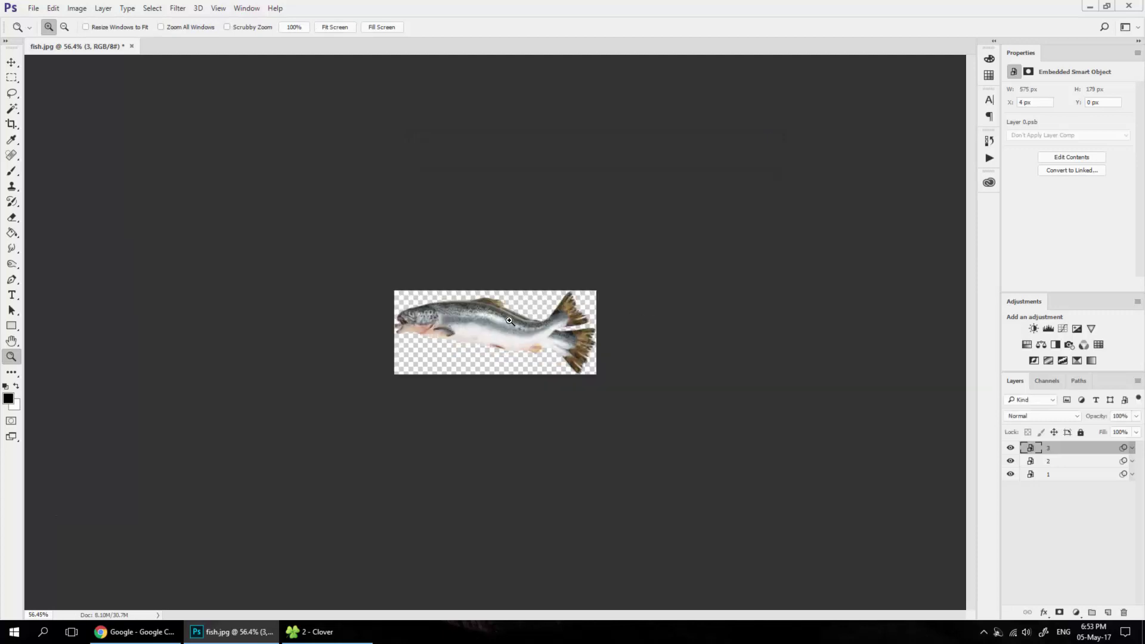
{"action": "left_click", "coordinate": [507, 319]}
{"action": "scroll", "coordinate": [507, 319], "scroll_direction": "up", "scroll_amount": 3}
{"action": "scroll", "coordinate": [507, 319], "scroll_direction": "down", "scroll_amount": 2}
{"action": "scroll", "coordinate": [507, 319], "scroll_direction": "up", "scroll_amount": 1}
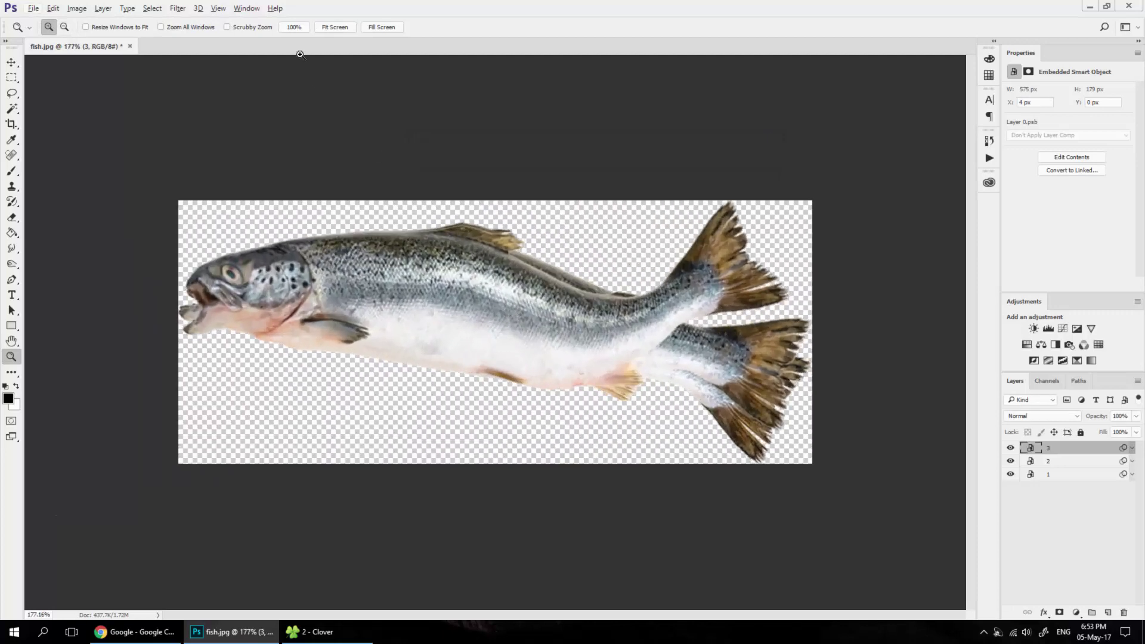
Step: Open the Timeline panel and create a Frame Animation with its first frame
{"action": "left_click", "coordinate": [247, 8]}
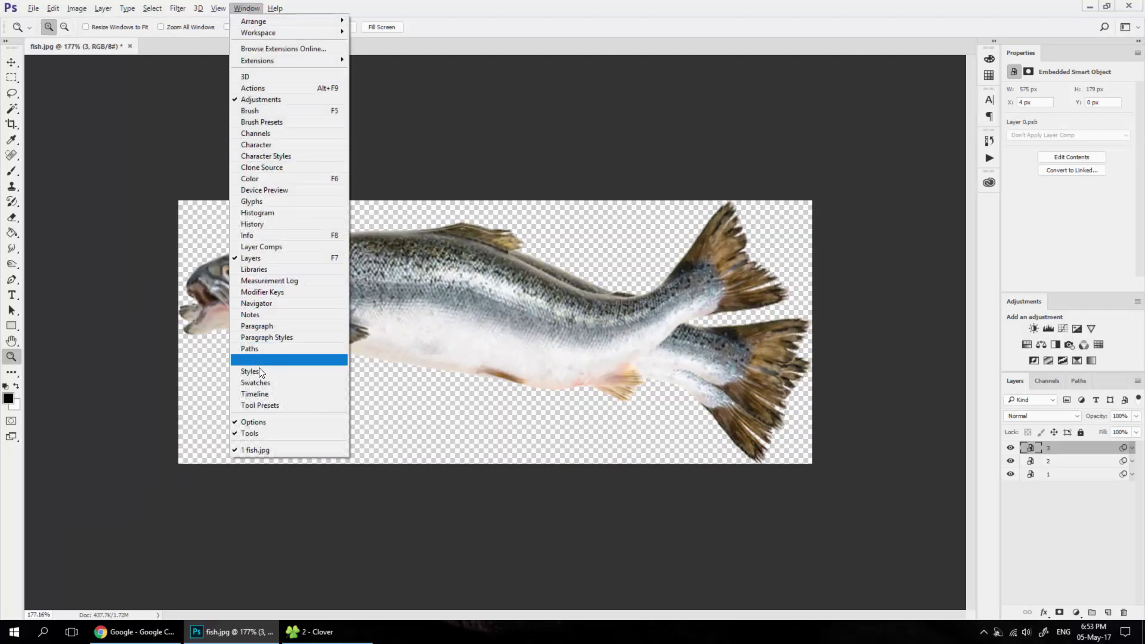
{"action": "left_click", "coordinate": [254, 394]}
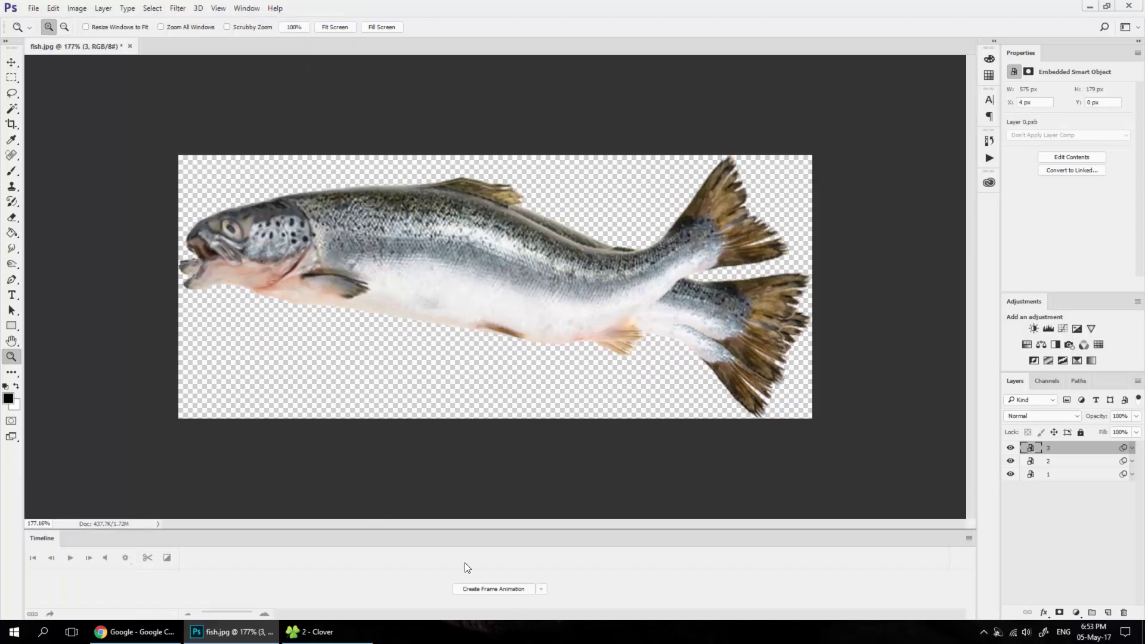
{"action": "left_click", "coordinate": [541, 589]}
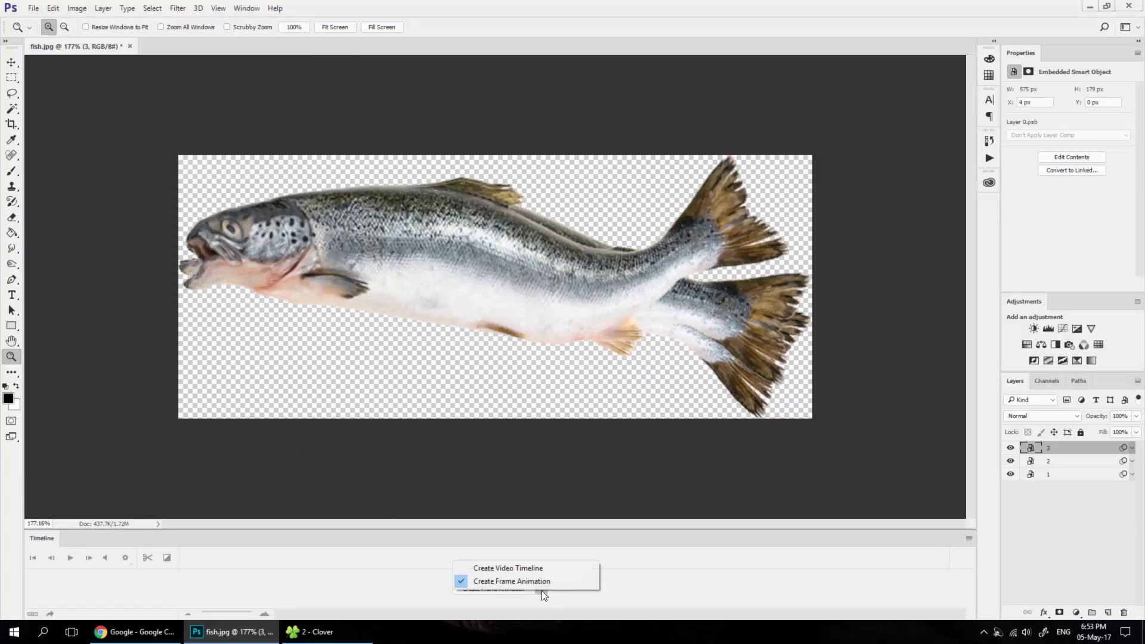
{"action": "left_click", "coordinate": [542, 588]}
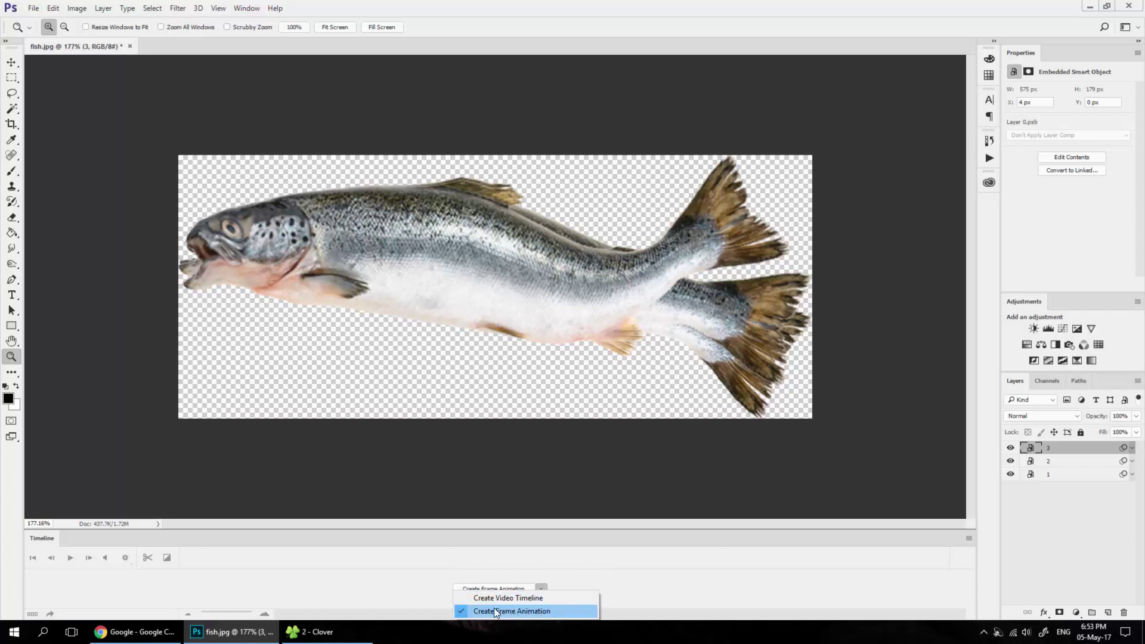
{"action": "left_click", "coordinate": [495, 611]}
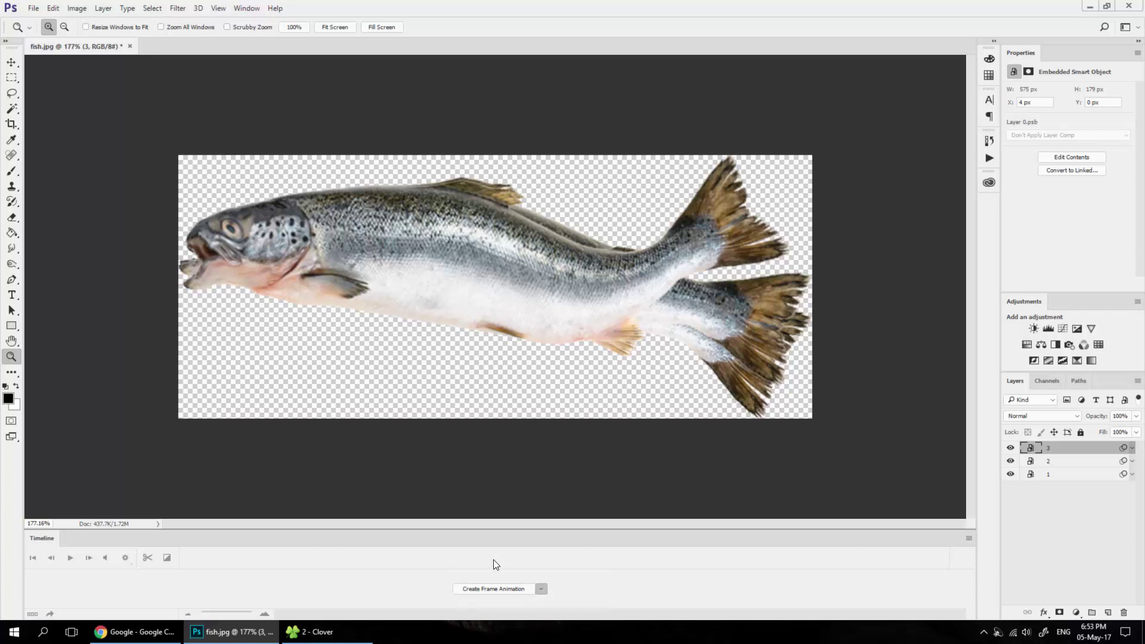
{"action": "left_click", "coordinate": [504, 589]}
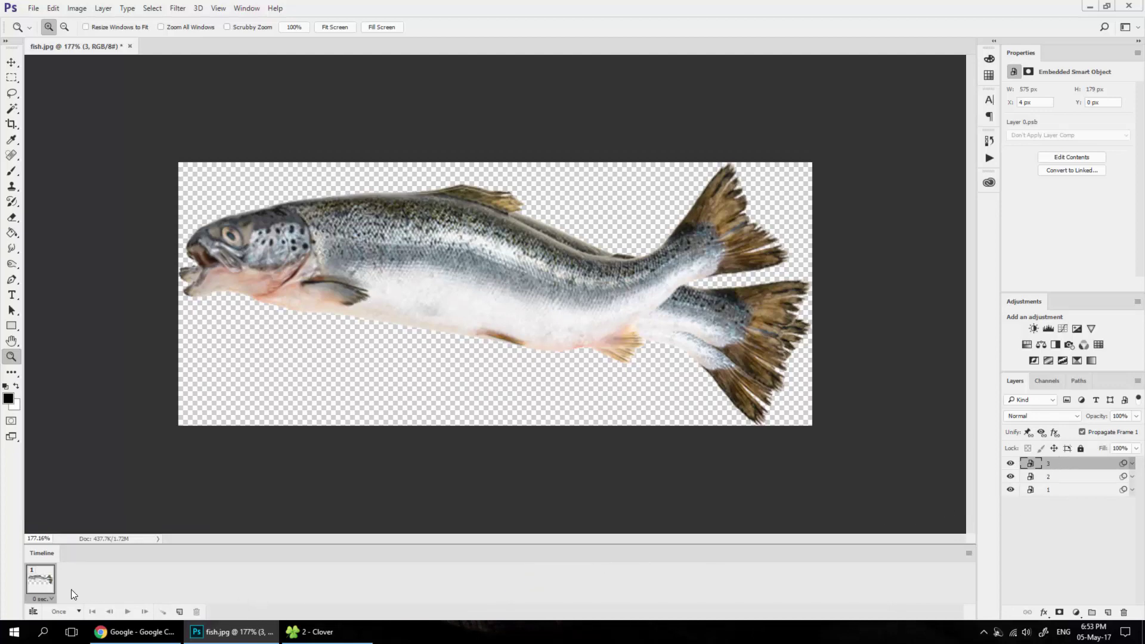
Step: Add frames to make three, and set frame 1 to show only layer 1's fish
{"action": "left_click", "coordinate": [180, 611]}
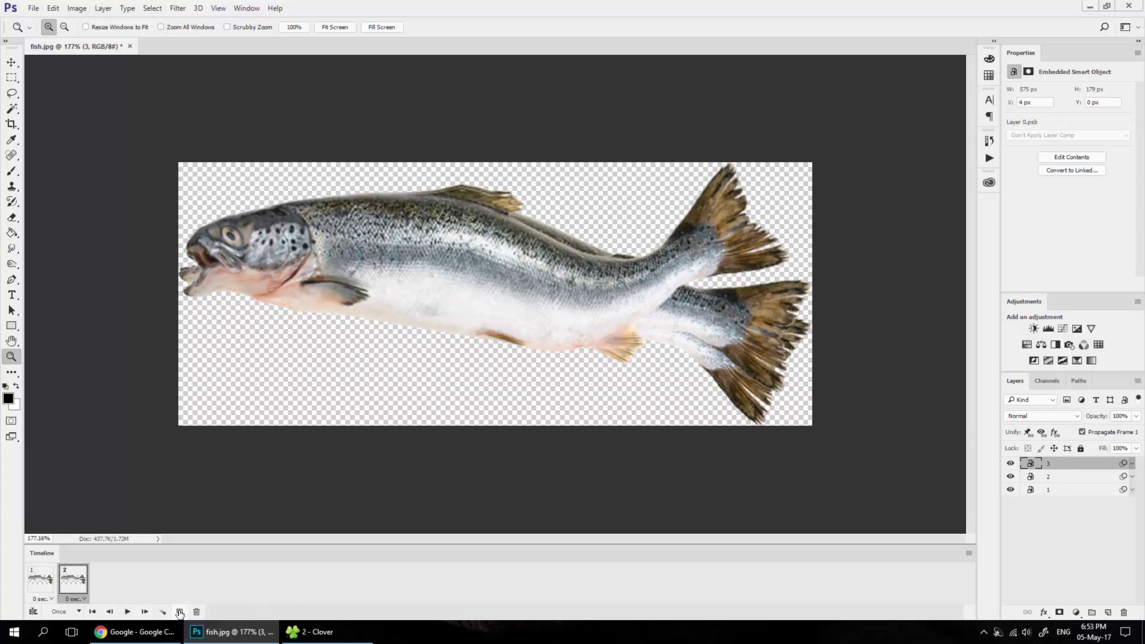
{"action": "left_click", "coordinate": [39, 581]}
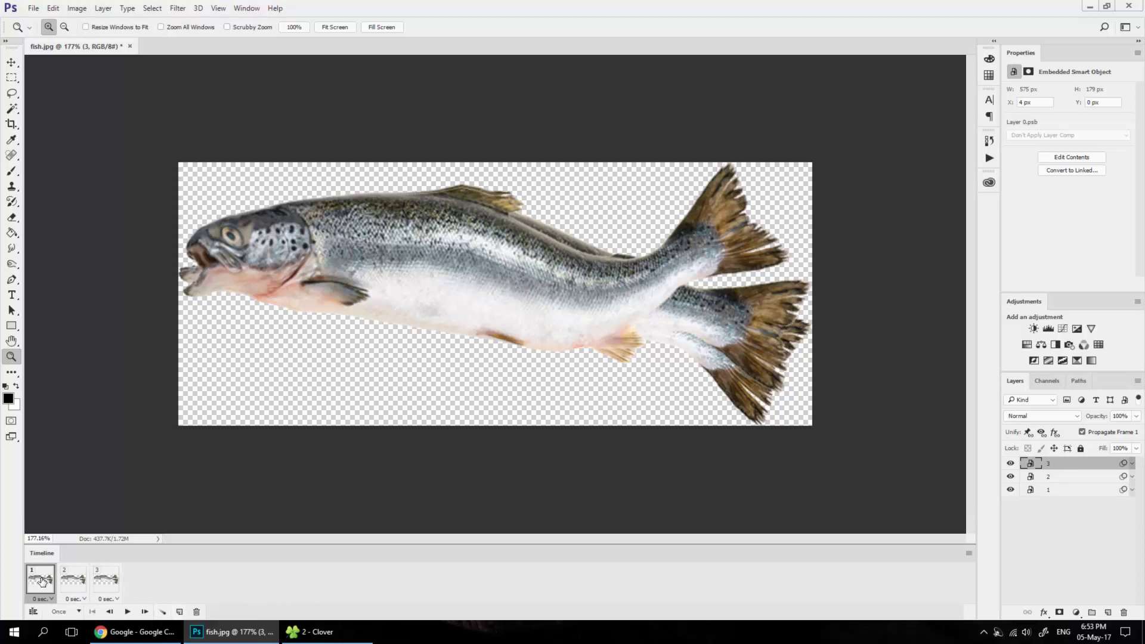
{"action": "left_click", "coordinate": [1010, 477]}
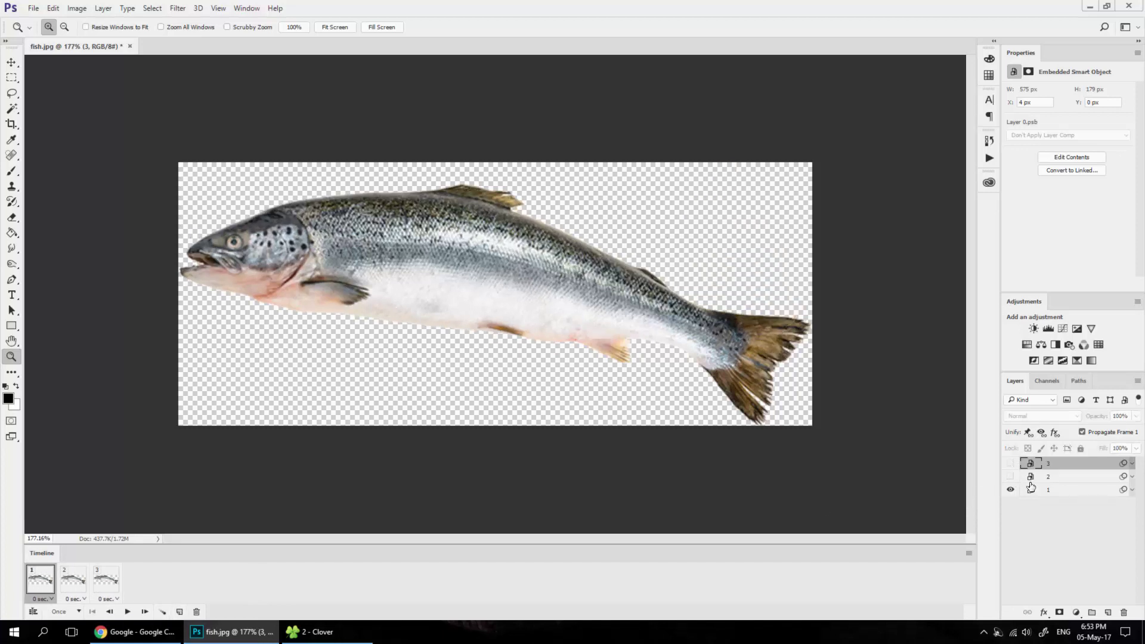
{"action": "left_click", "coordinate": [1052, 490]}
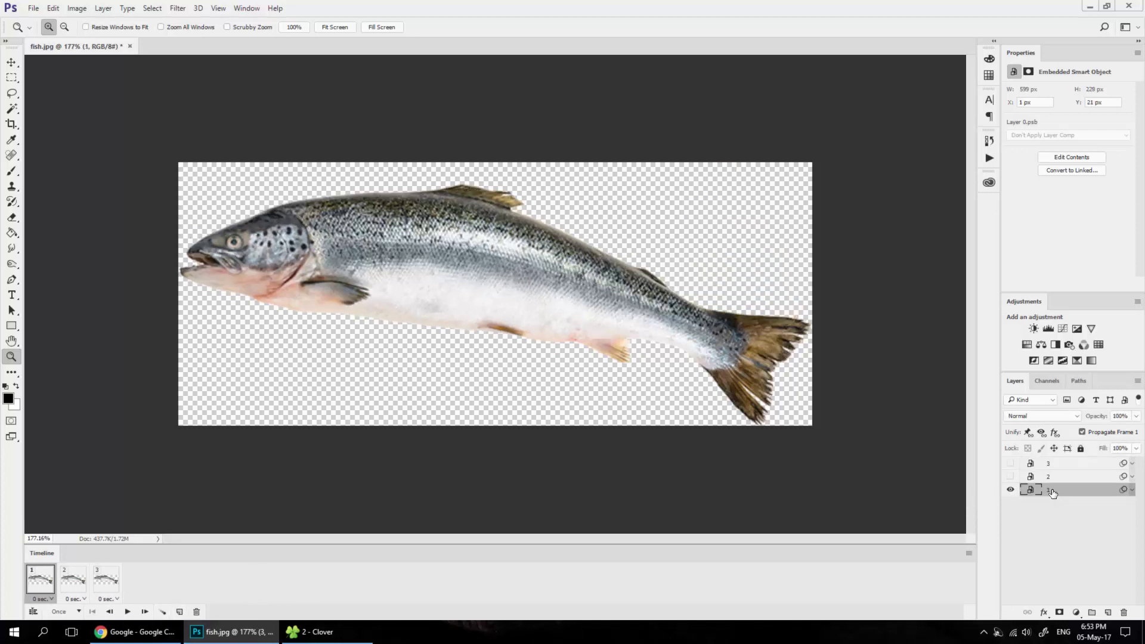
Step: Set frame 2 to layer 2's fish and frame 3 to the raised-tail fish, then preview
{"action": "left_click", "coordinate": [73, 577]}
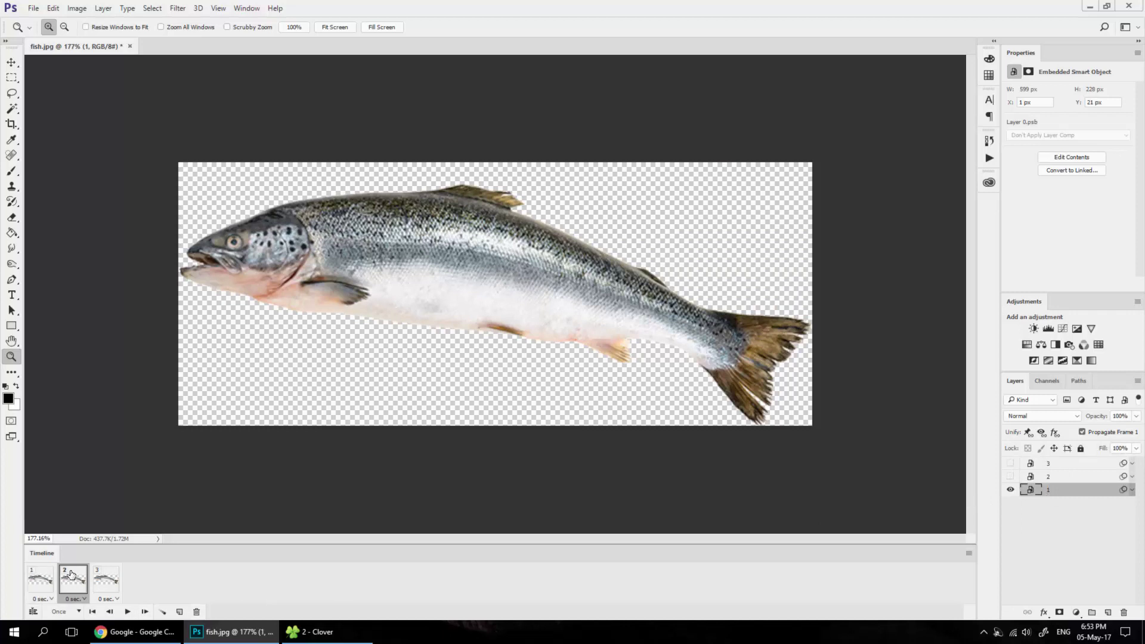
{"action": "left_click", "coordinate": [1010, 476]}
{"action": "left_click", "coordinate": [1010, 489]}
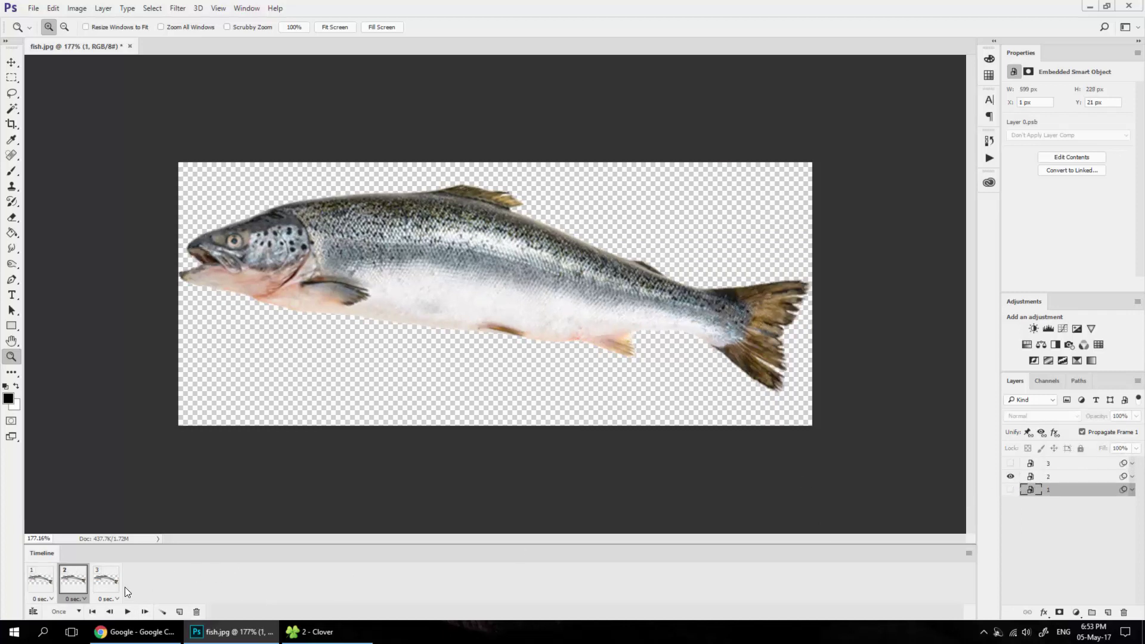
{"action": "left_click", "coordinate": [100, 581]}
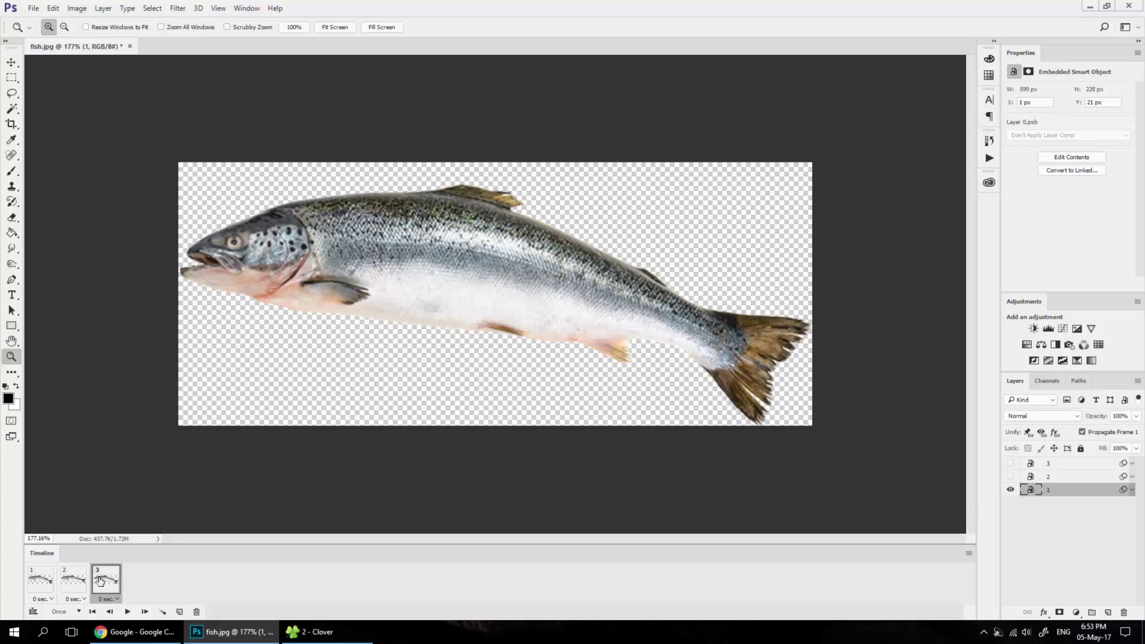
{"action": "left_click", "coordinate": [1009, 463]}
{"action": "left_click", "coordinate": [1009, 489]}
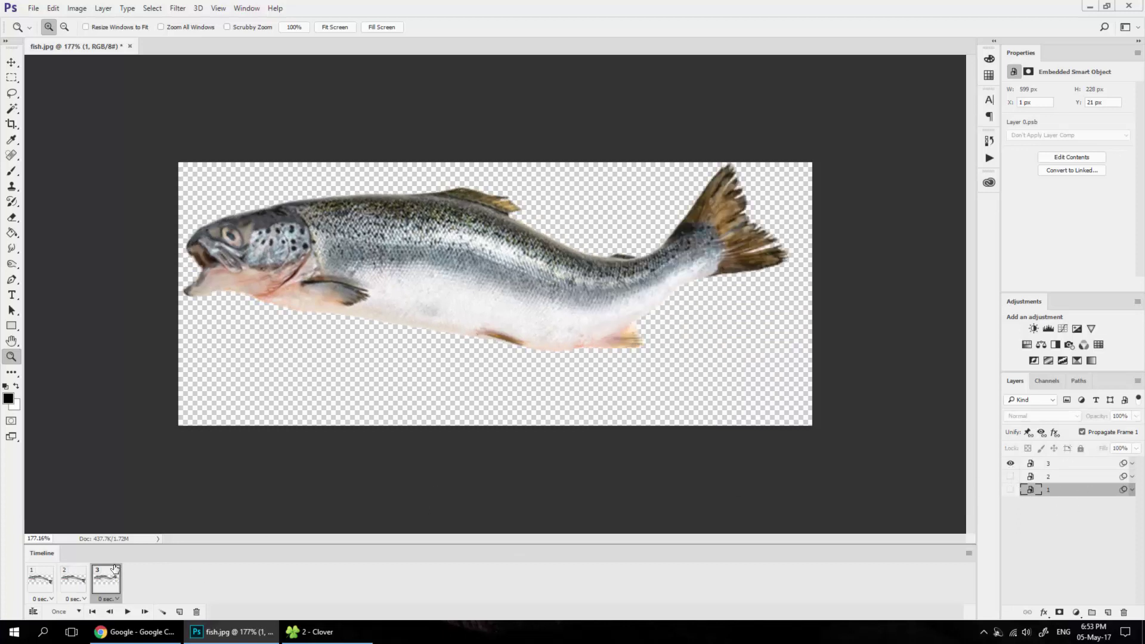
{"action": "left_click", "coordinate": [81, 577]}
{"action": "left_click", "coordinate": [40, 579]}
Step: Give all frames a 0.5-second delay, set looping to Forever, and preview playback
{"action": "left_click", "coordinate": [105, 580]}
{"action": "left_click", "coordinate": [33, 584], "text": "shift"}
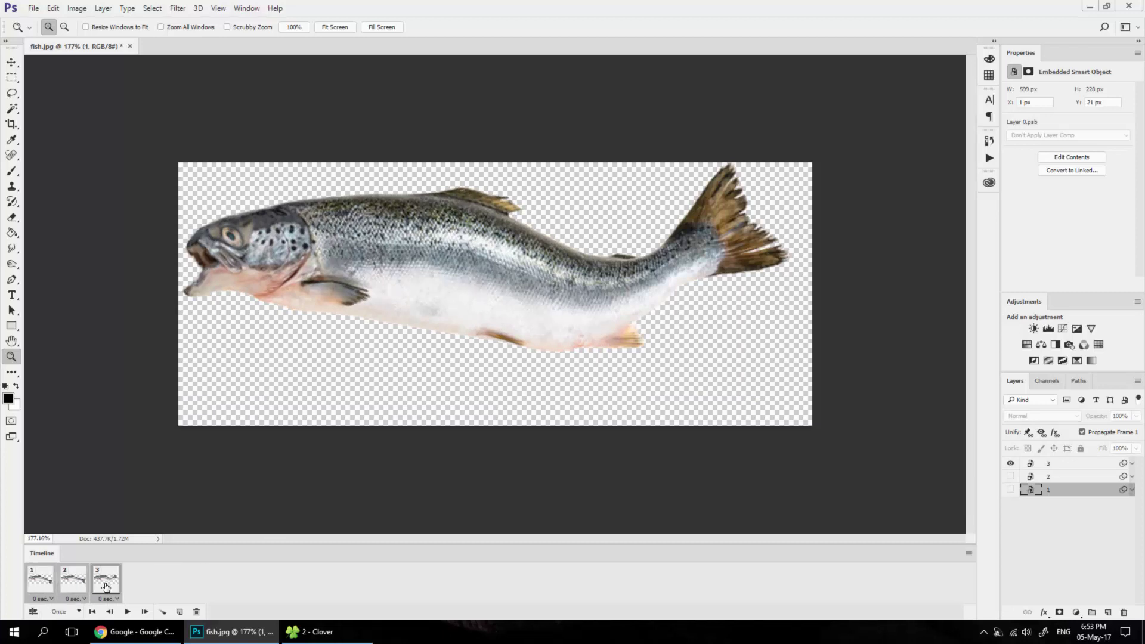
{"action": "left_click", "coordinate": [118, 600]}
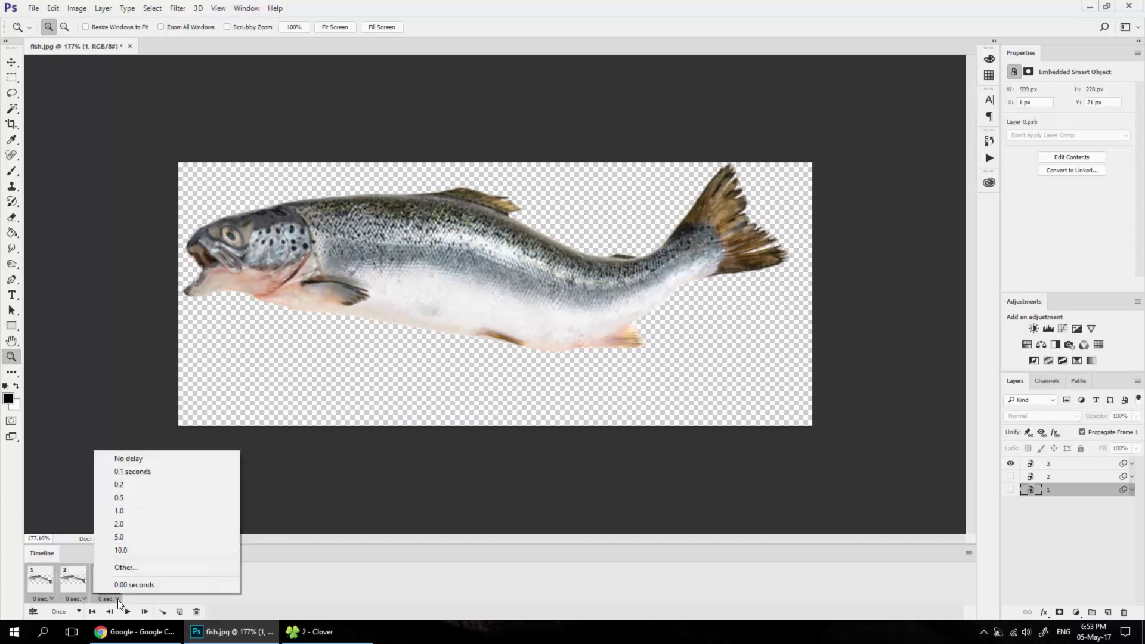
{"action": "left_click", "coordinate": [126, 498]}
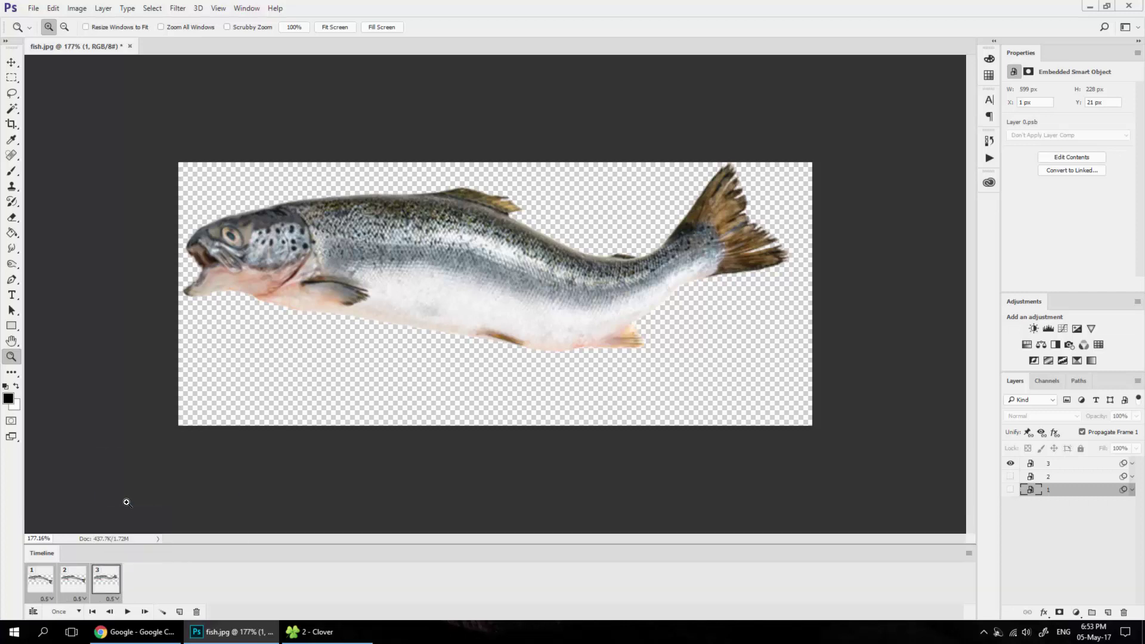
{"action": "left_click", "coordinate": [71, 614]}
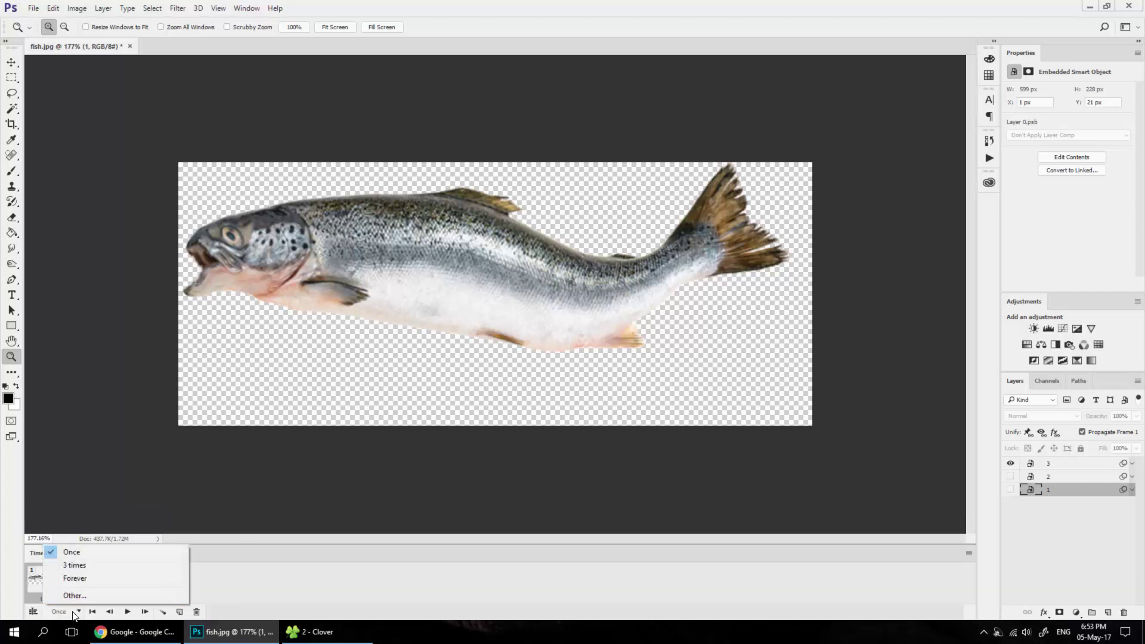
{"action": "left_click", "coordinate": [74, 578]}
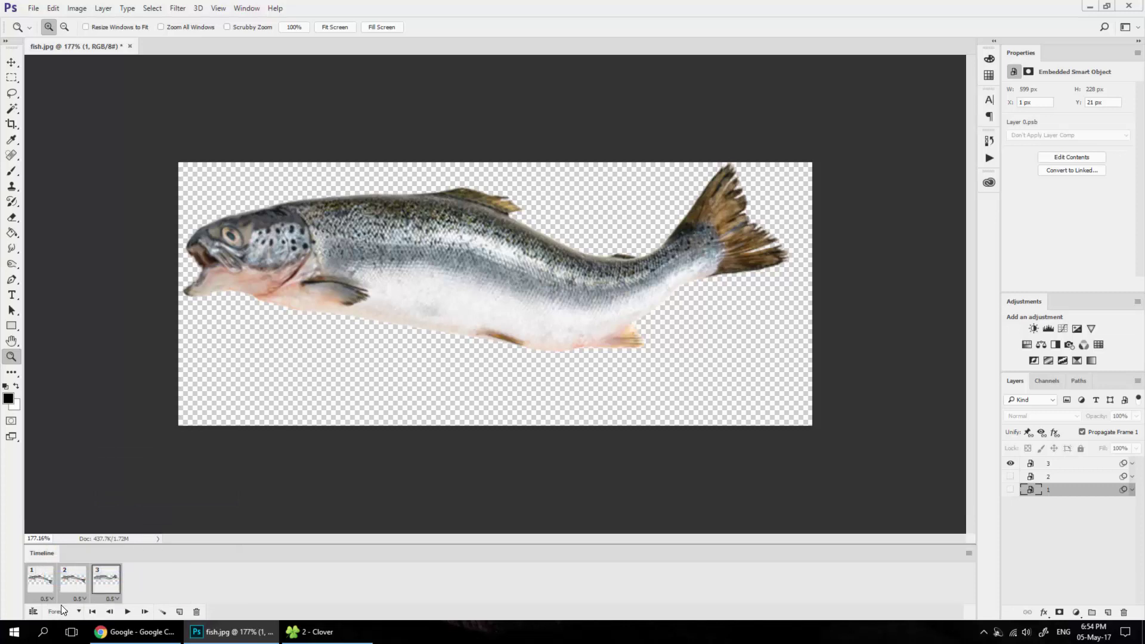
{"action": "left_click", "coordinate": [36, 583]}
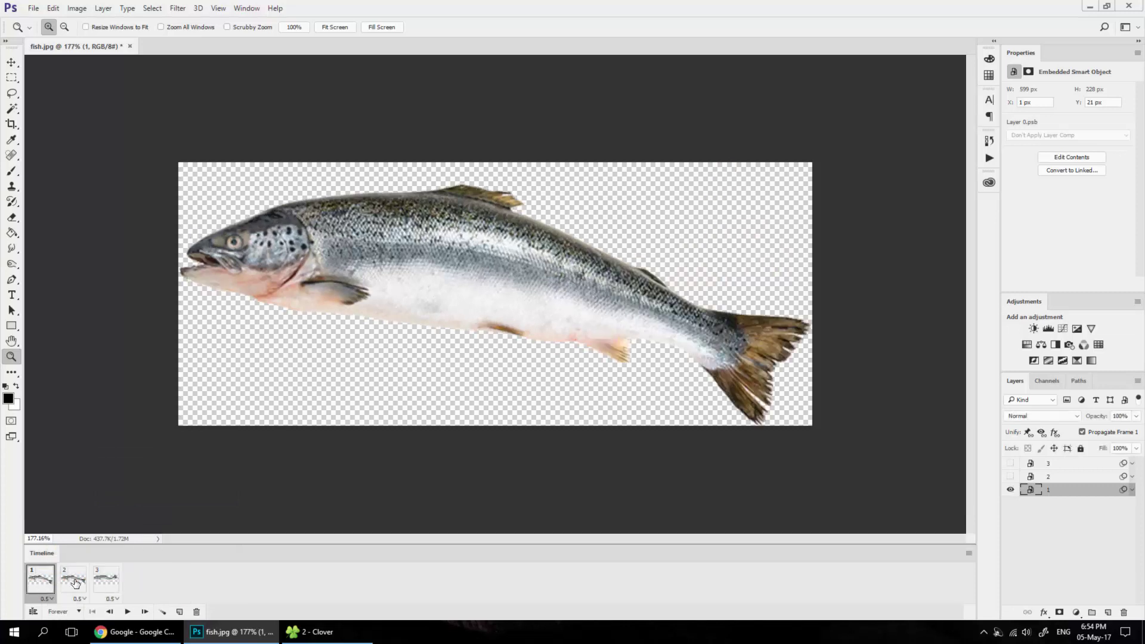
{"action": "left_click", "coordinate": [127, 612]}
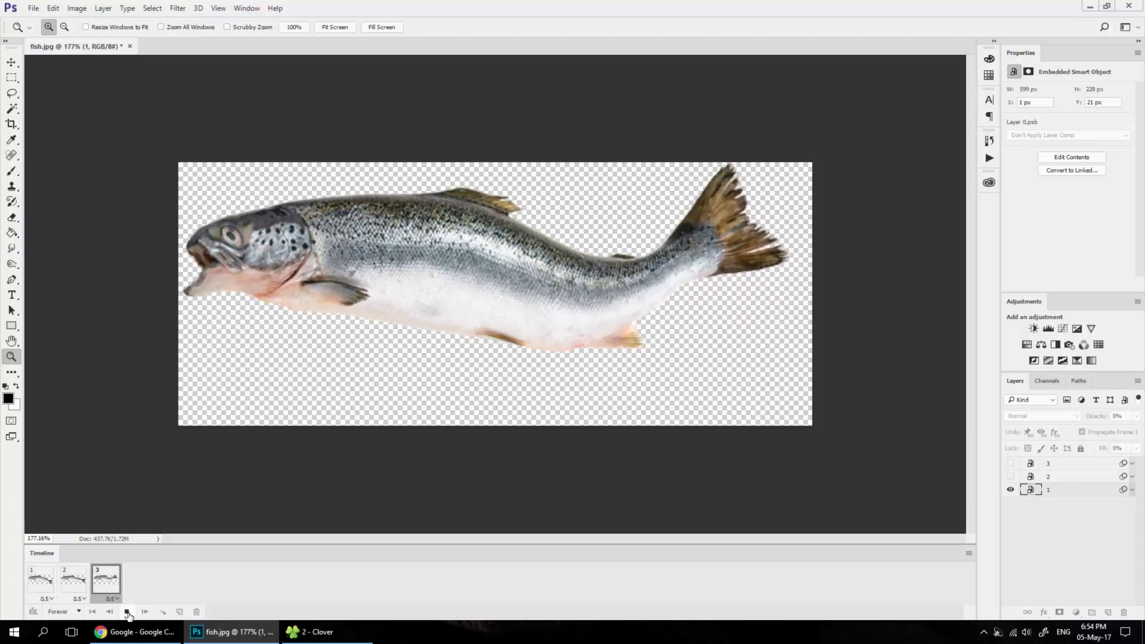
{"action": "left_click", "coordinate": [127, 612]}
Step: Change every frame's delay to a custom 0.3 seconds and play the animation
{"action": "left_click", "coordinate": [114, 599]}
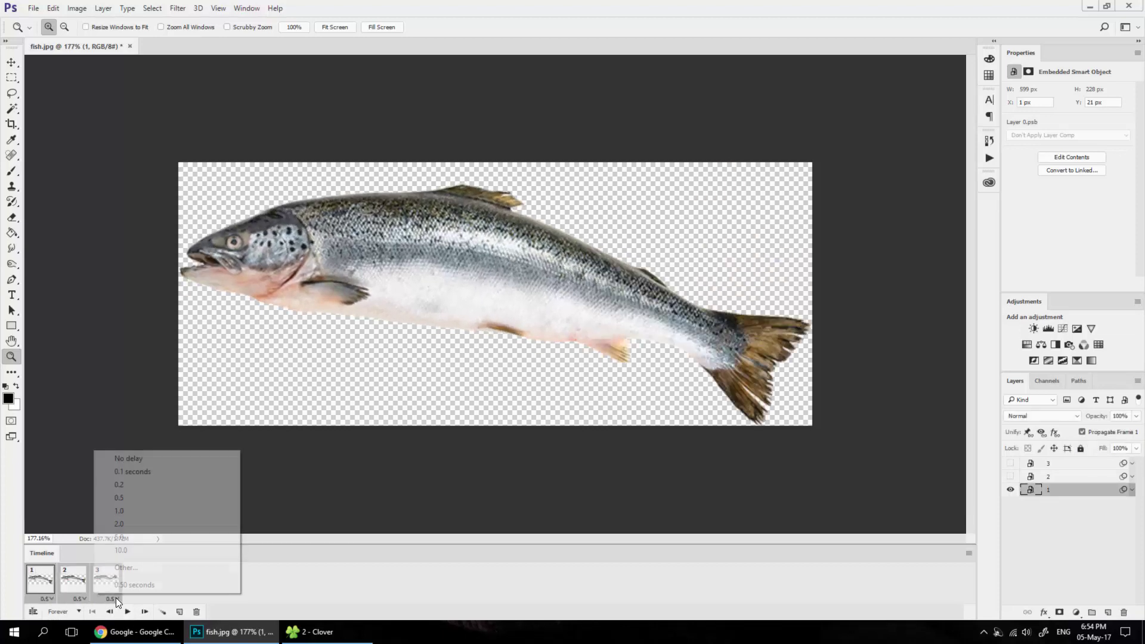
{"action": "left_click", "coordinate": [123, 568]}
{"action": "type", "text": "0.3"}
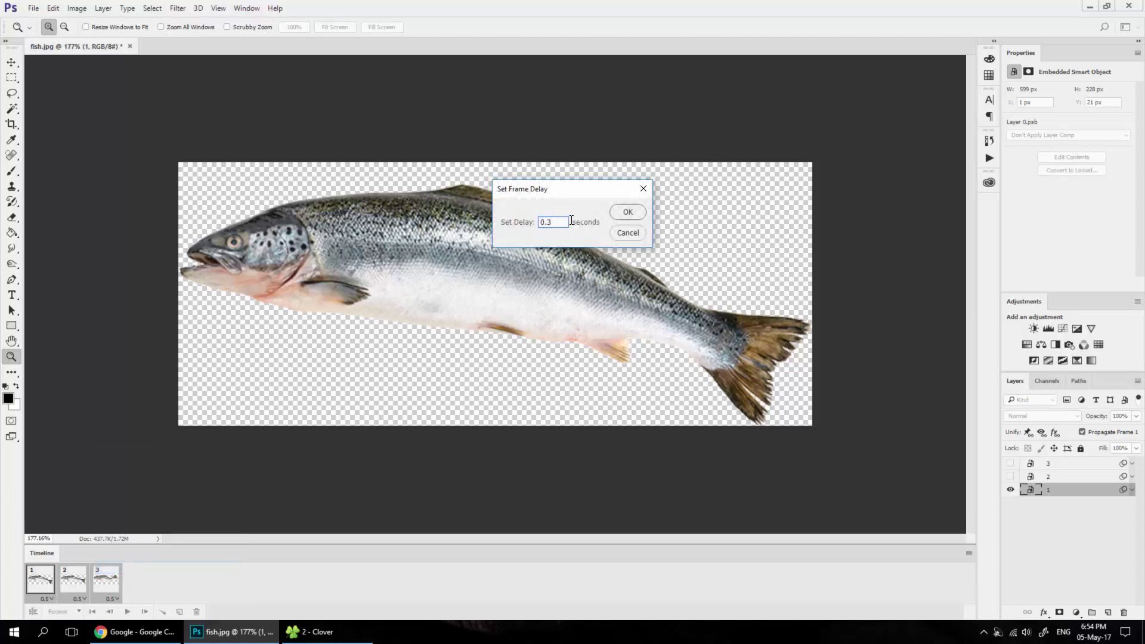
{"action": "left_click", "coordinate": [627, 212]}
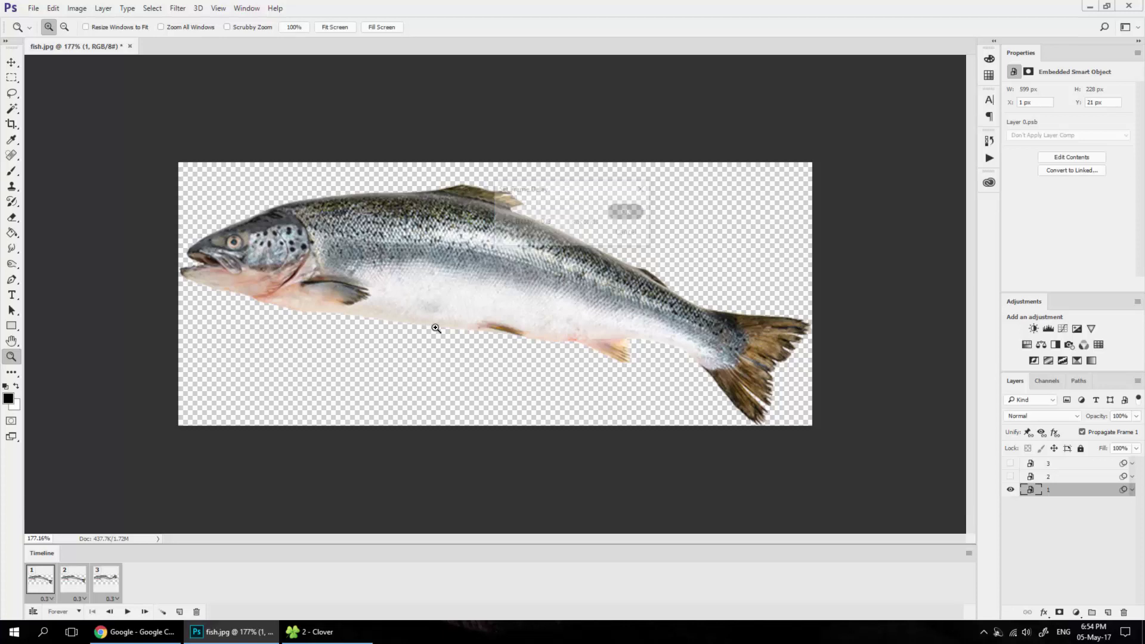
{"action": "left_click", "coordinate": [130, 611]}
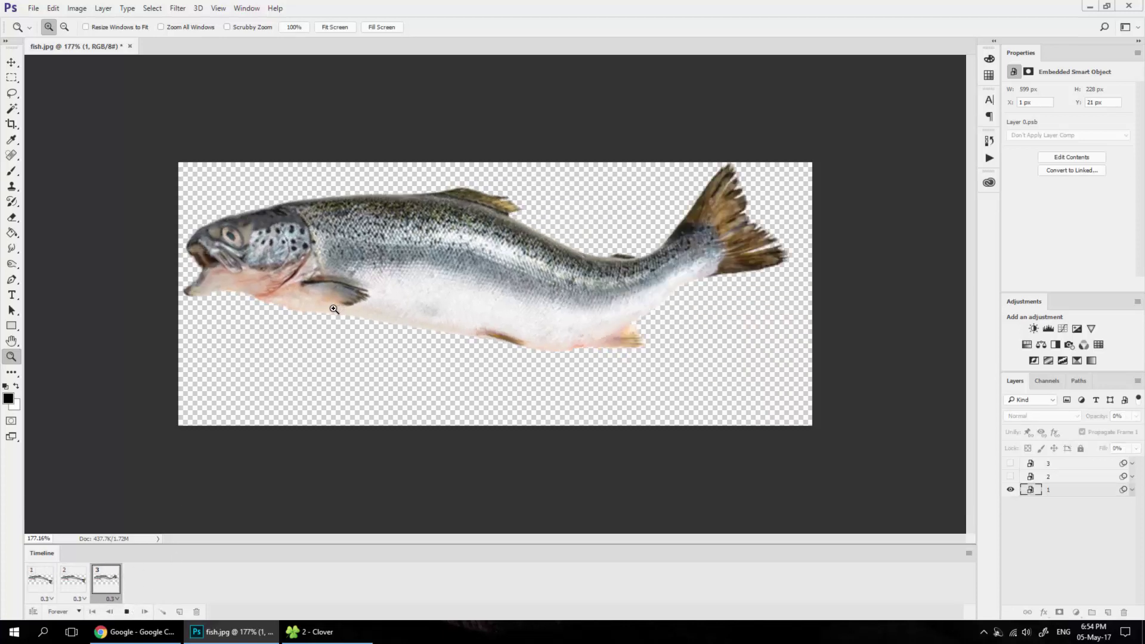
{"action": "key", "text": "space"}
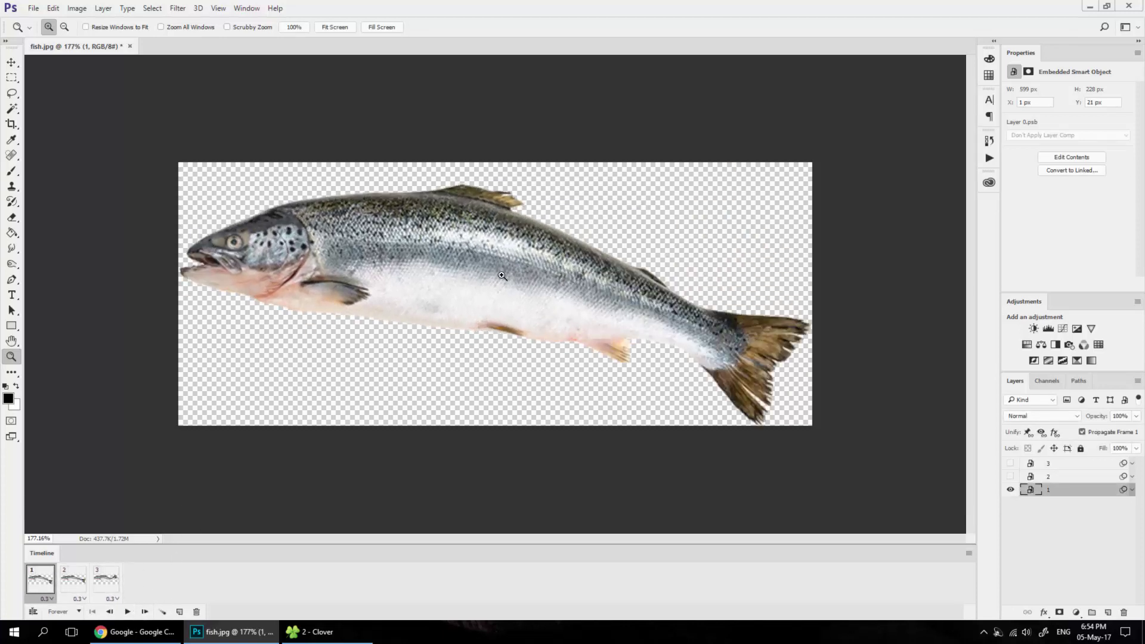
Step: In Save for Web (Legacy), keep GIF format with Looping Forever and preview the animation
{"action": "left_click", "coordinate": [33, 8]}
{"action": "mouse_move", "coordinate": [45, 178]}
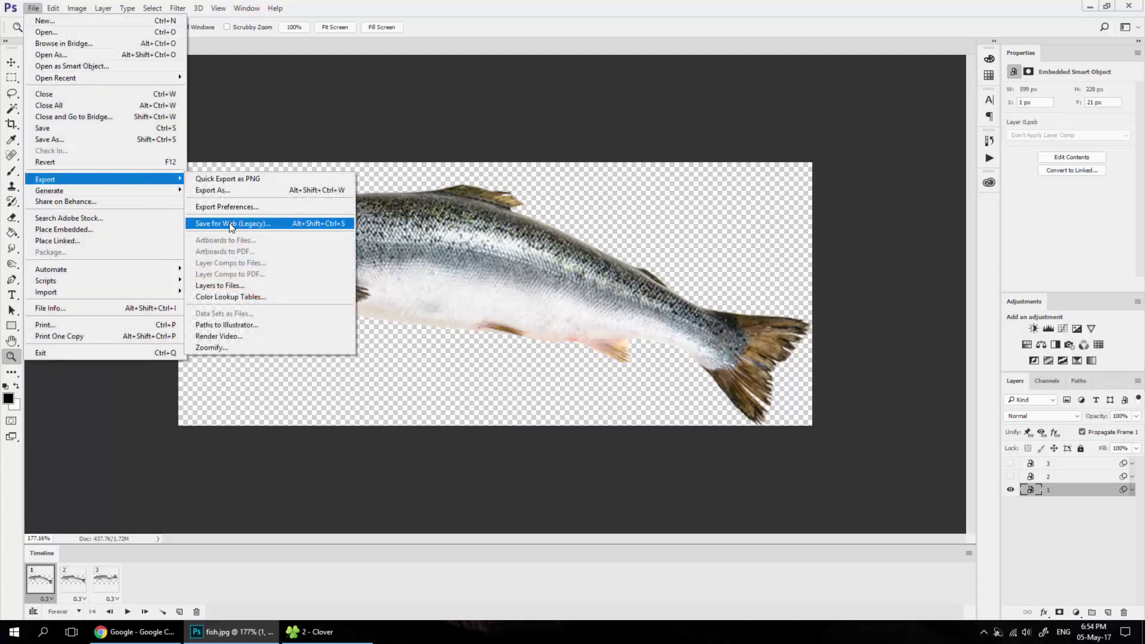
{"action": "left_click", "coordinate": [276, 225]}
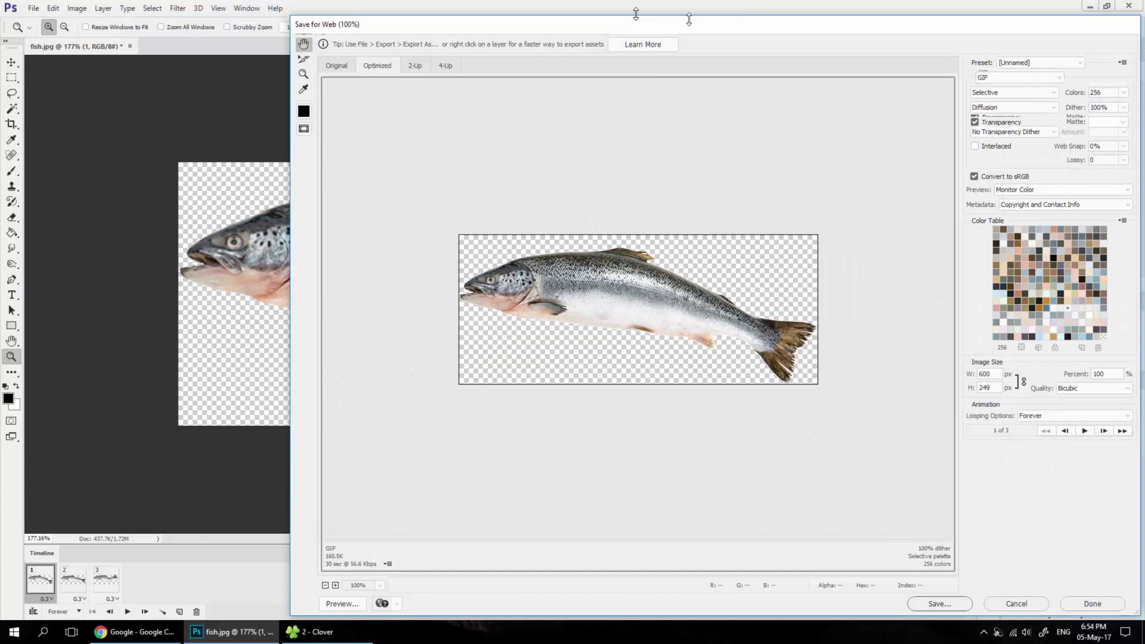
{"action": "left_click_drag", "start_coordinate": [705, 10], "coordinate": [704, 125]}
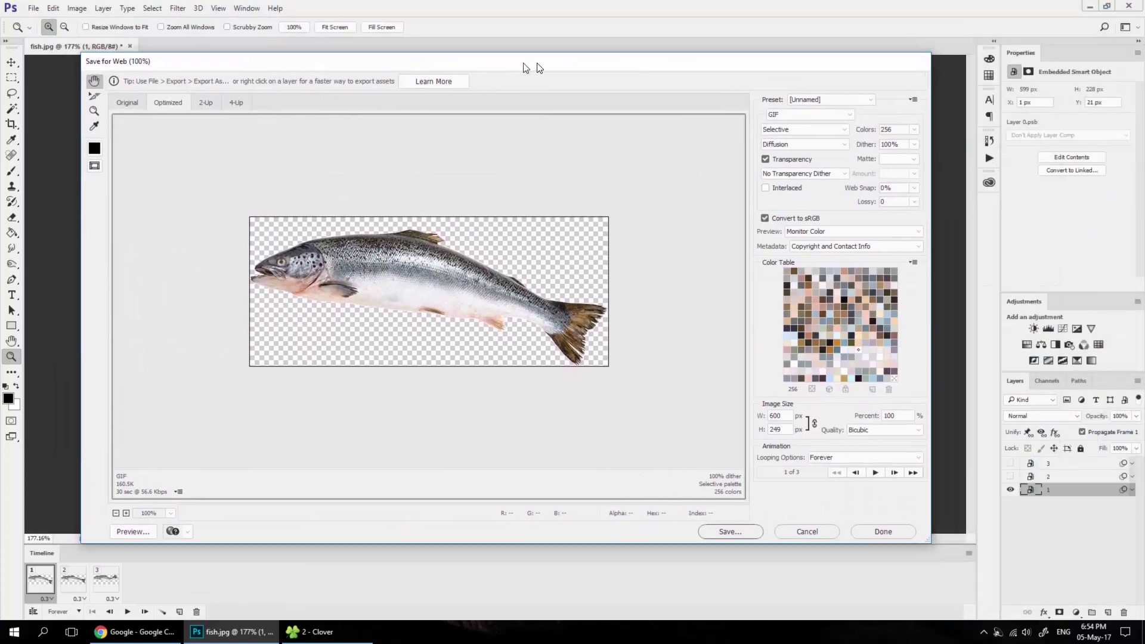
{"action": "left_click", "coordinate": [842, 112]}
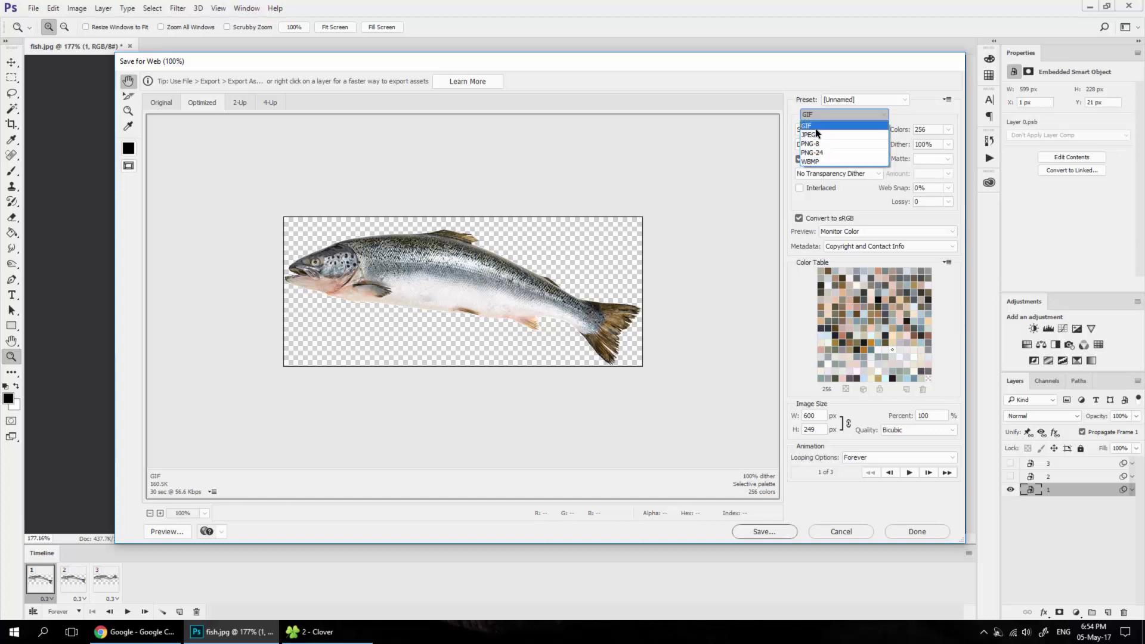
{"action": "left_click", "coordinate": [812, 126]}
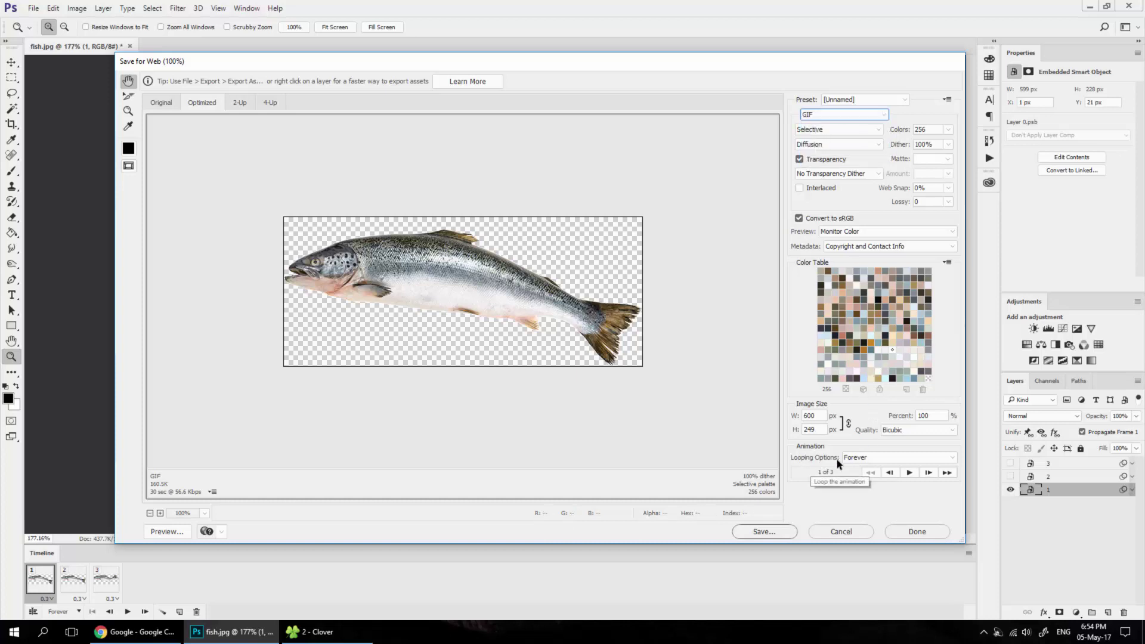
{"action": "left_click", "coordinate": [862, 458]}
{"action": "left_click", "coordinate": [857, 479]}
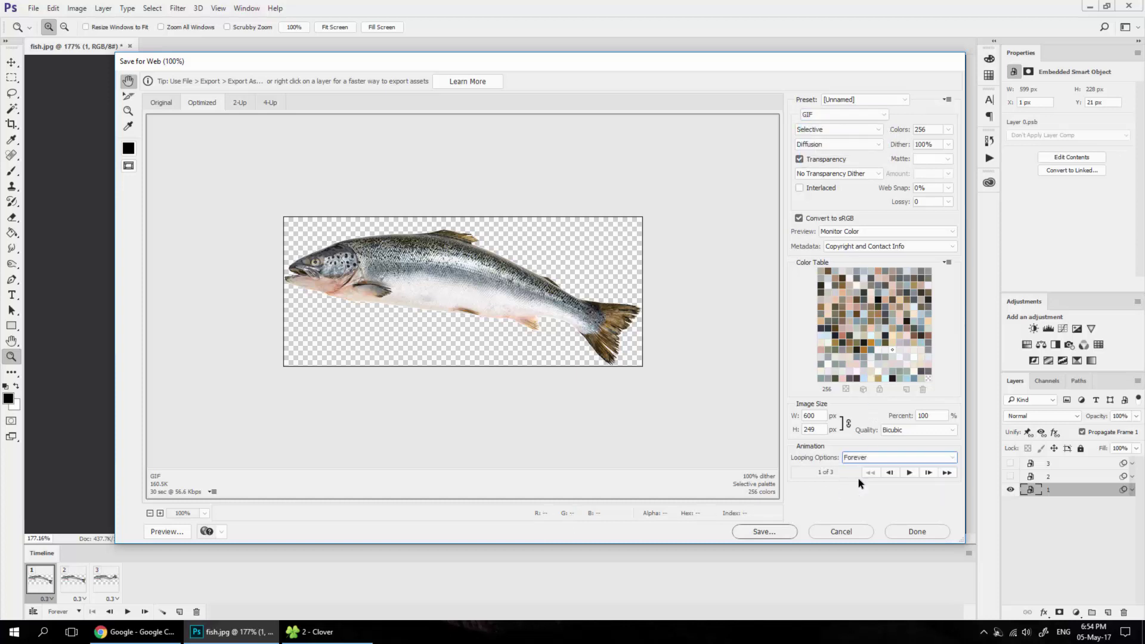
{"action": "left_click", "coordinate": [912, 472]}
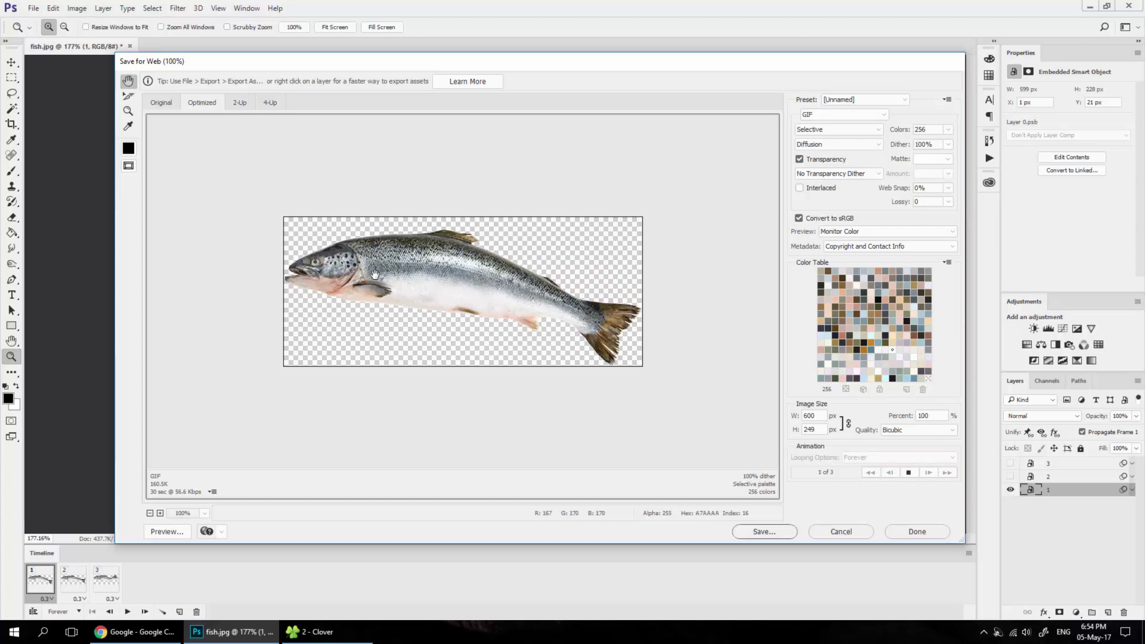
{"action": "left_click", "coordinate": [910, 472]}
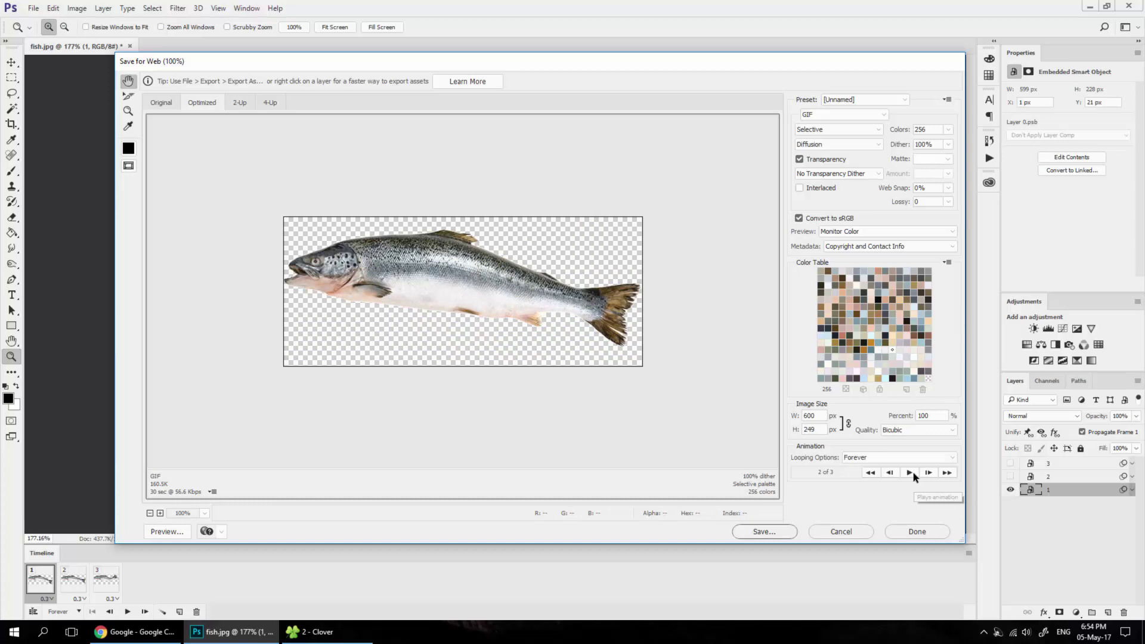
Step: Save the optimized GIF as fish to the Desktop
{"action": "left_click", "coordinate": [767, 533]}
{"action": "left_click", "coordinate": [151, 160]}
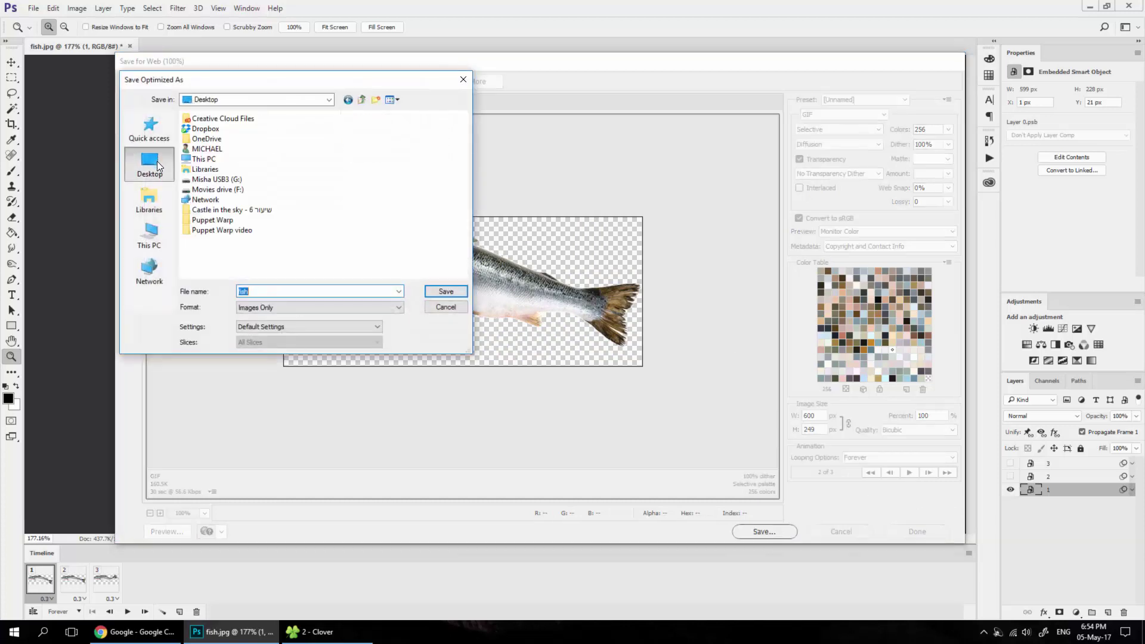
{"action": "left_click", "coordinate": [152, 232]}
{"action": "left_click", "coordinate": [149, 199]}
{"action": "left_click", "coordinate": [149, 162]}
{"action": "left_click", "coordinate": [329, 99]}
{"action": "left_click", "coordinate": [446, 291]}
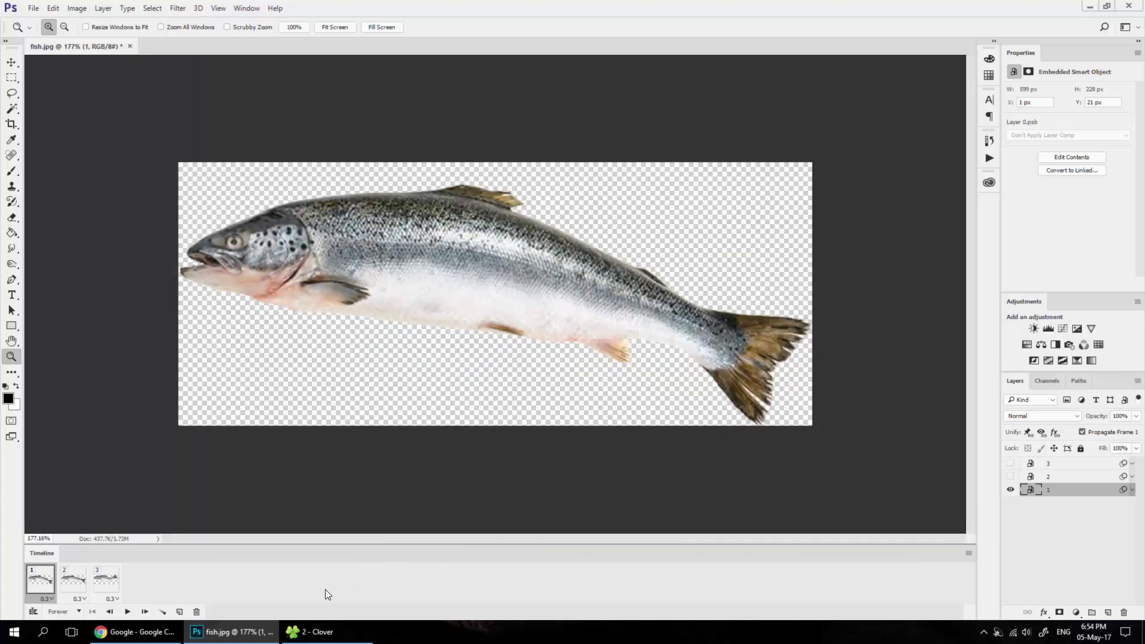
Step: Open fish.gif from the Desktop in Chrome to check it
{"action": "left_click", "coordinate": [143, 632]}
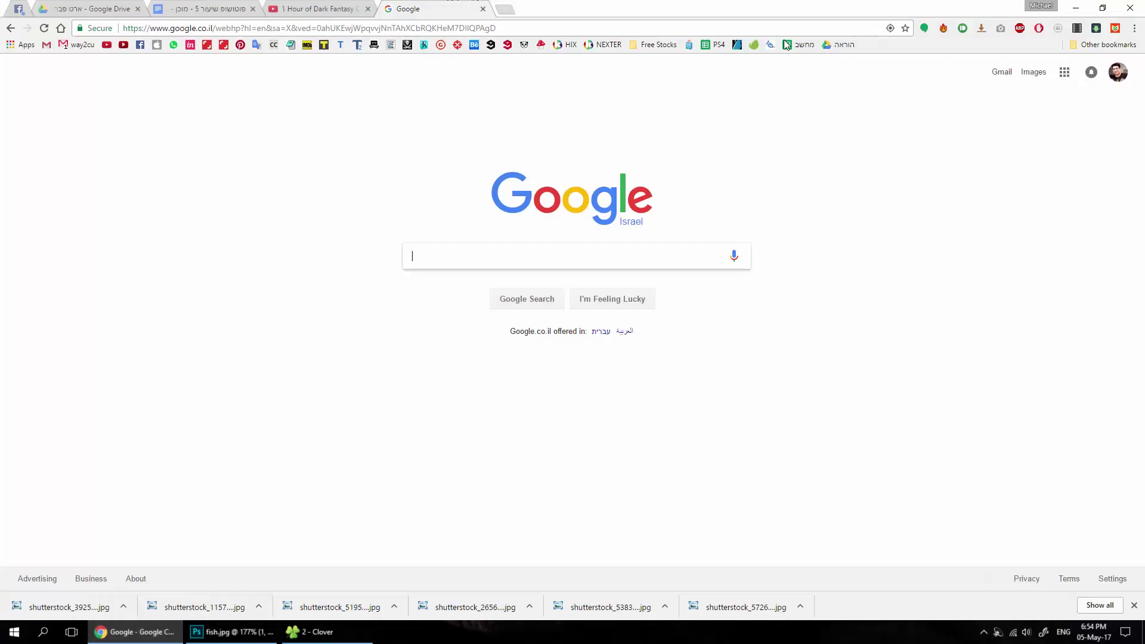
{"action": "key", "text": "ctrl+o"}
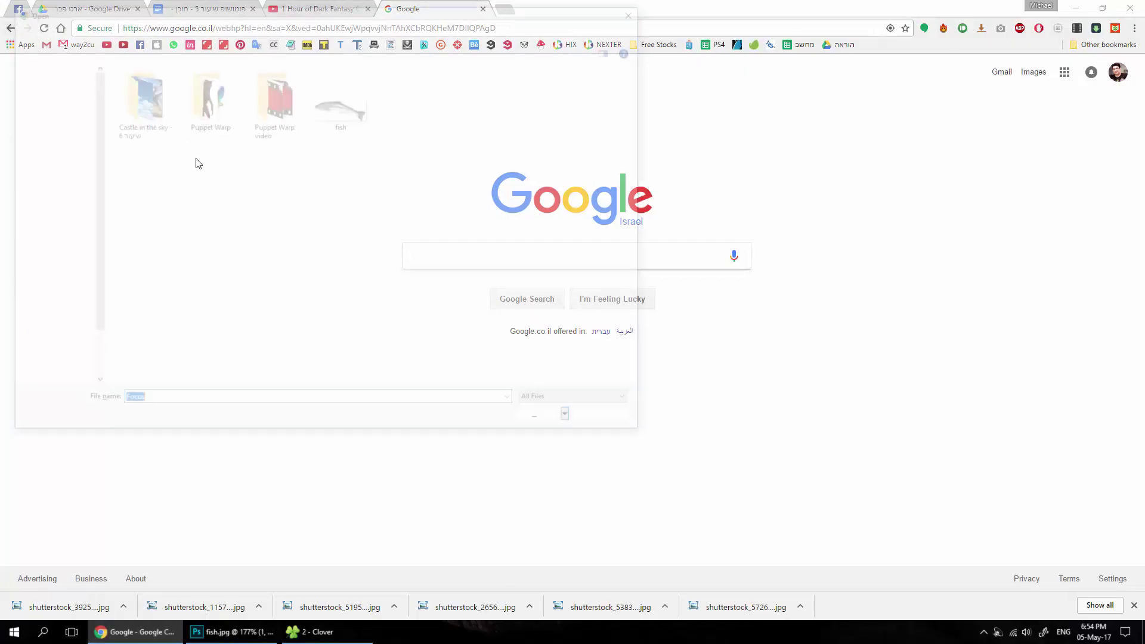
{"action": "left_click_drag", "start_coordinate": [363, 5], "coordinate": [439, 44]}
{"action": "left_click", "coordinate": [416, 152]}
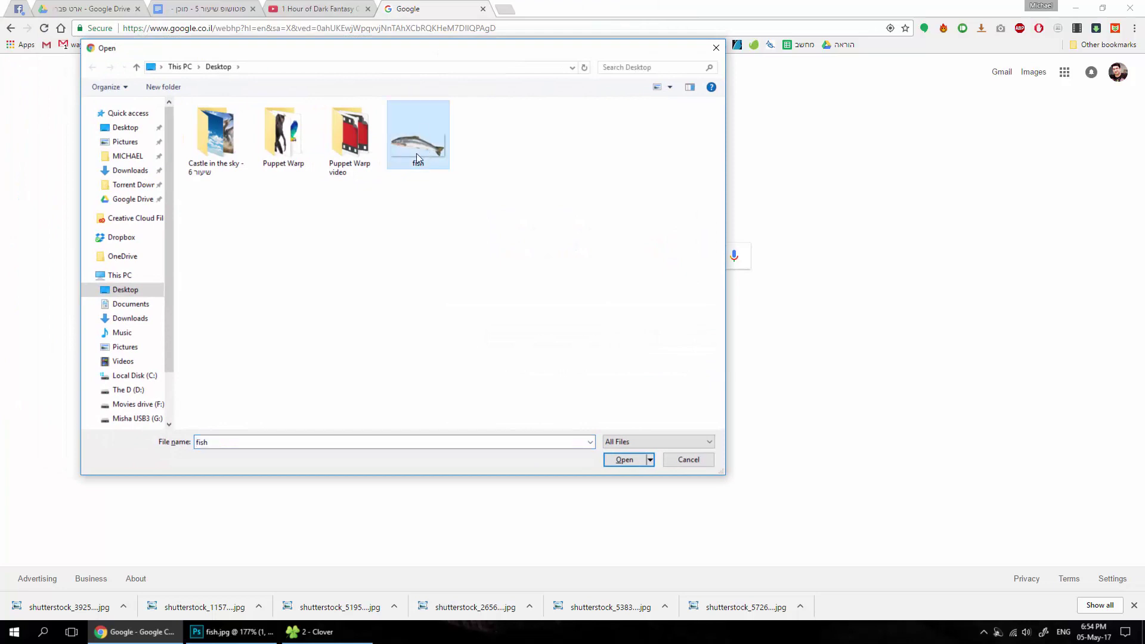
{"action": "double_click", "coordinate": [423, 144]}
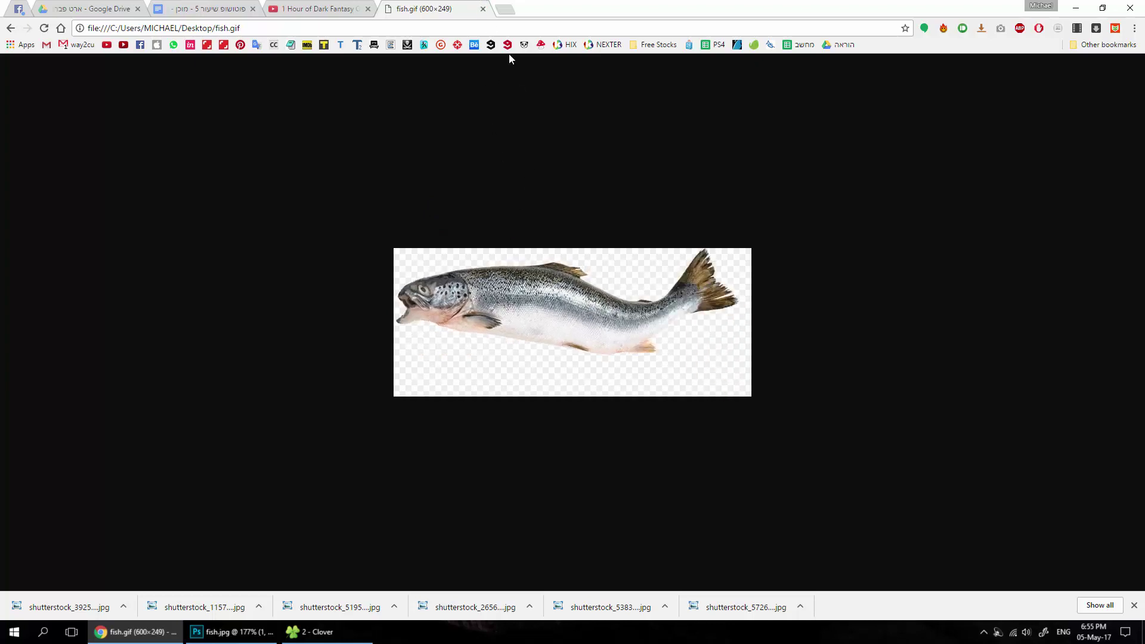
Step: Search Google for 'gif uploader' in a new tab
{"action": "left_click", "coordinate": [507, 10]}
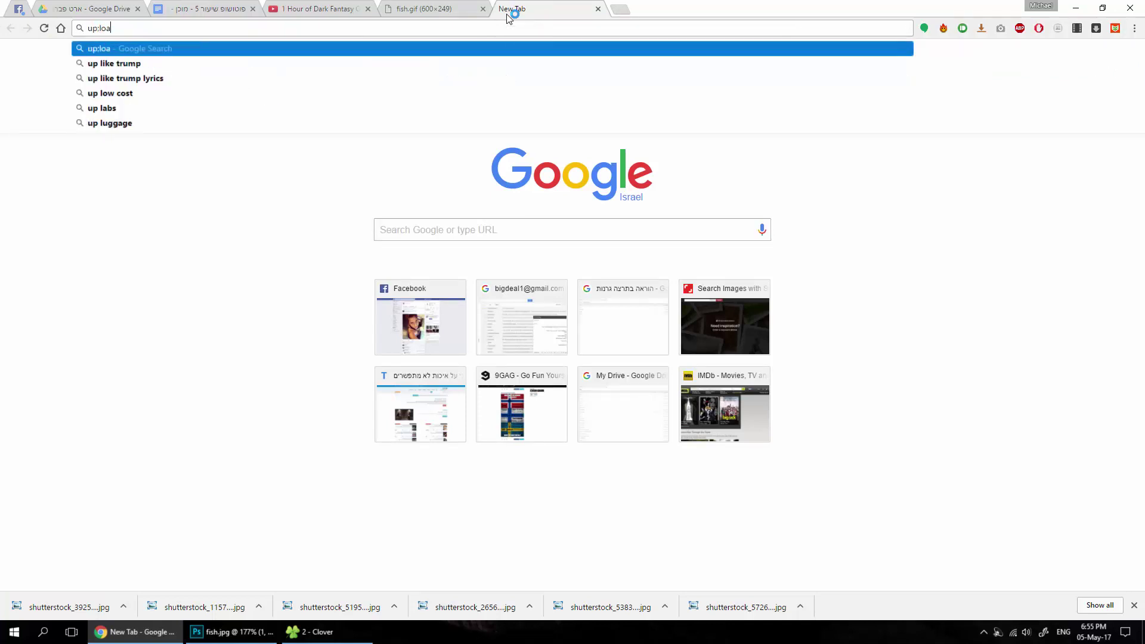
{"action": "type", "text": "gif up"}
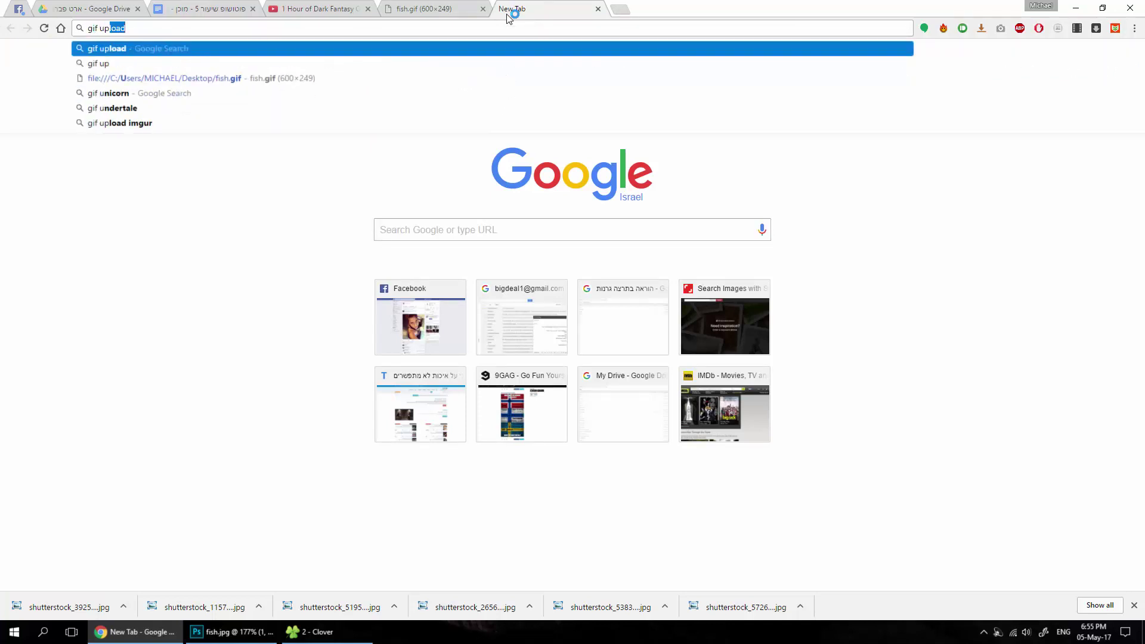
{"action": "type", "text": "loader"}
{"action": "key", "text": "Return"}
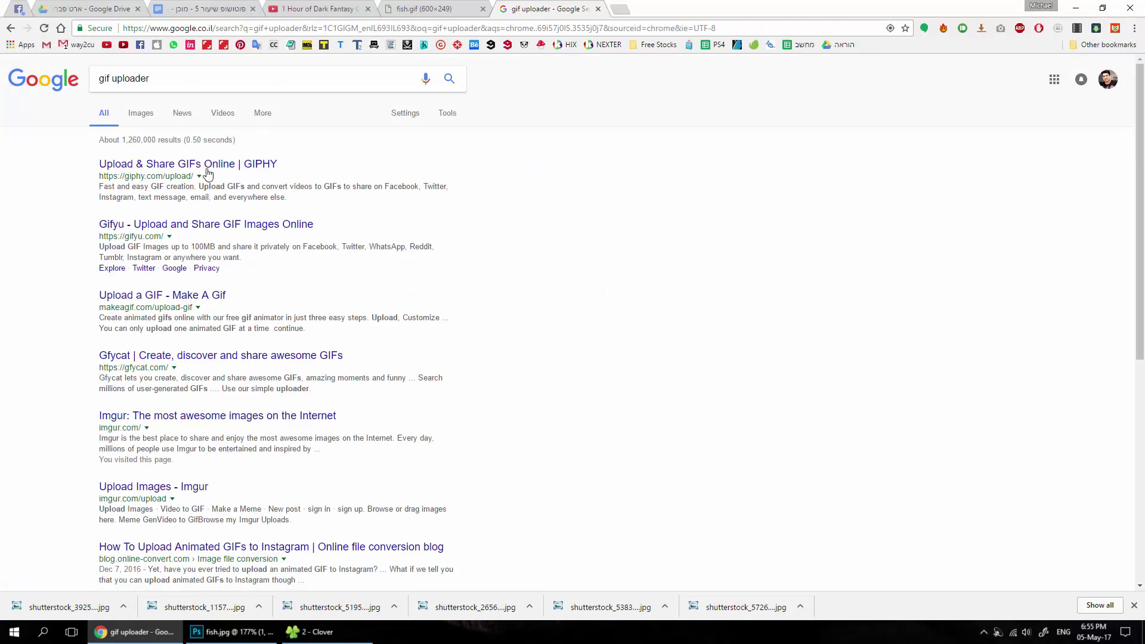
Step: Upload fish.gif to Giphy
{"action": "left_click", "coordinate": [206, 170]}
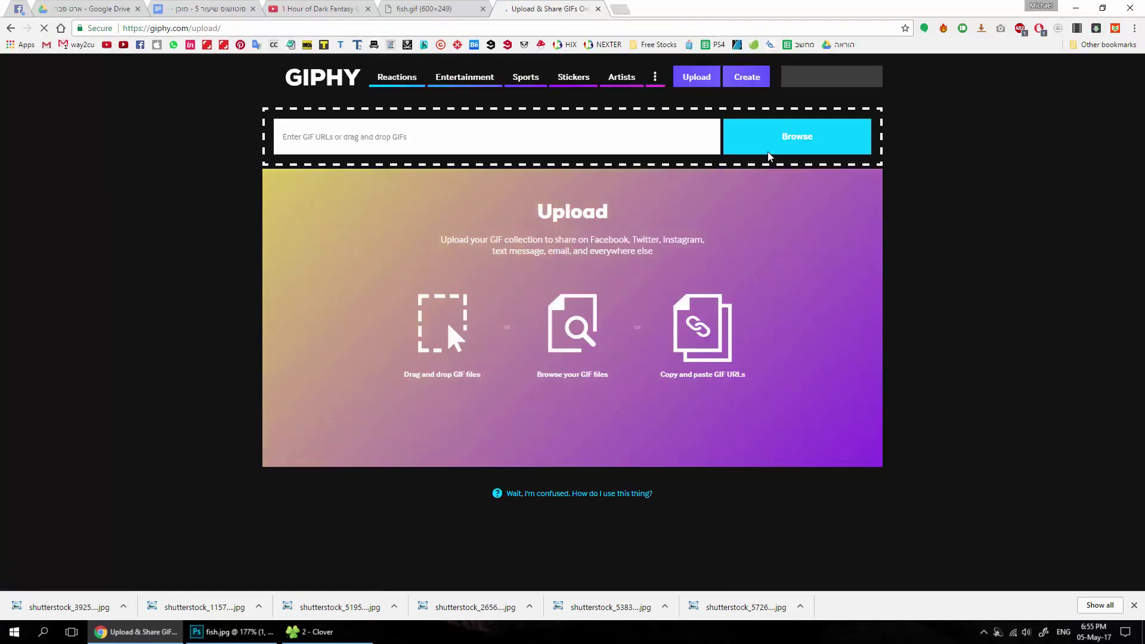
{"action": "left_click", "coordinate": [793, 145]}
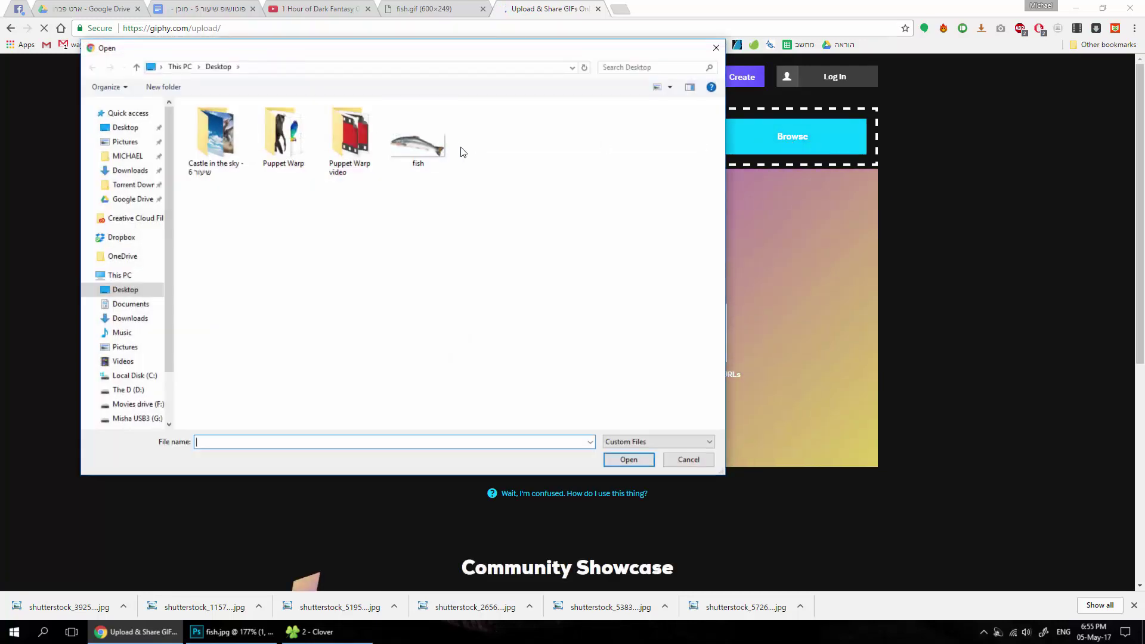
{"action": "double_click", "coordinate": [418, 146]}
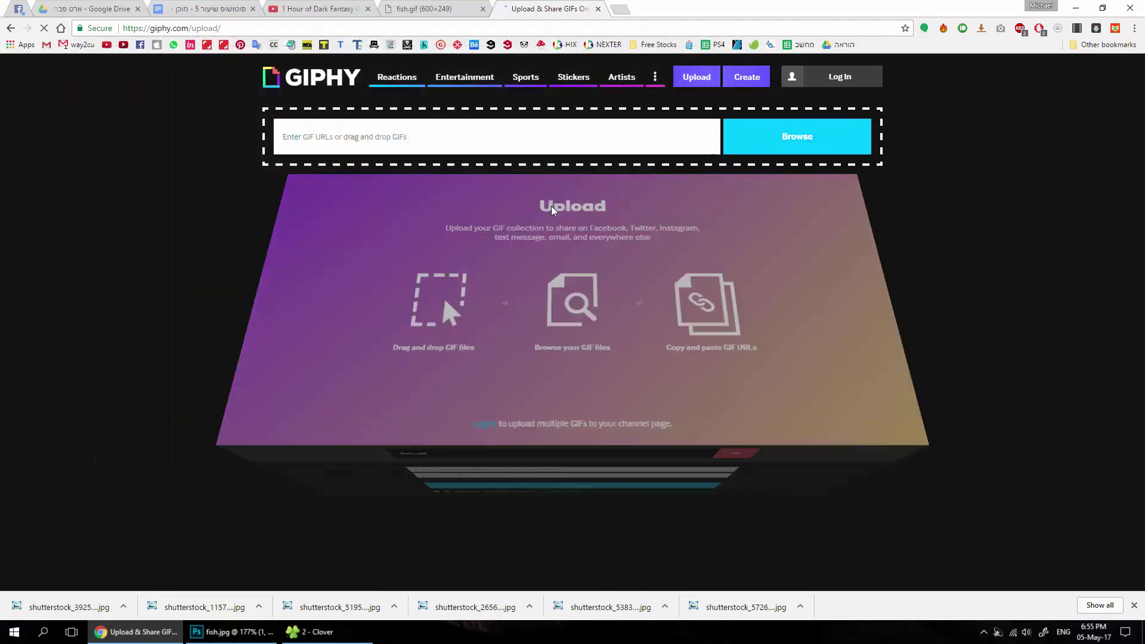
{"action": "left_click", "coordinate": [582, 354]}
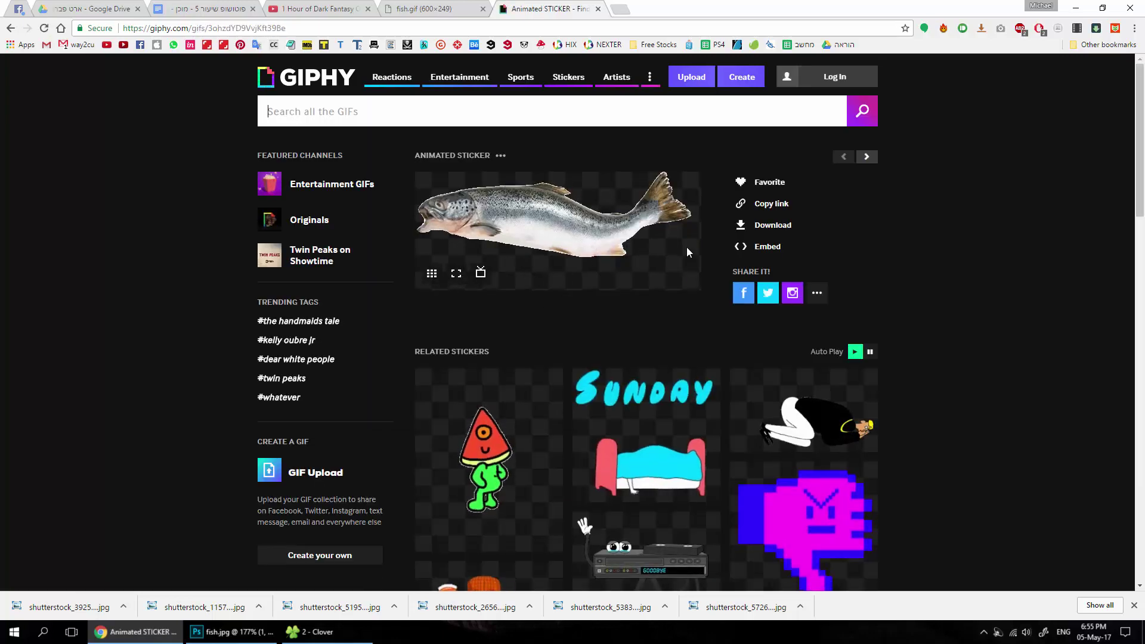
Step: Copy the uploaded fish GIF's direct link and load it in a new browser tab
{"action": "left_click", "coordinate": [771, 204]}
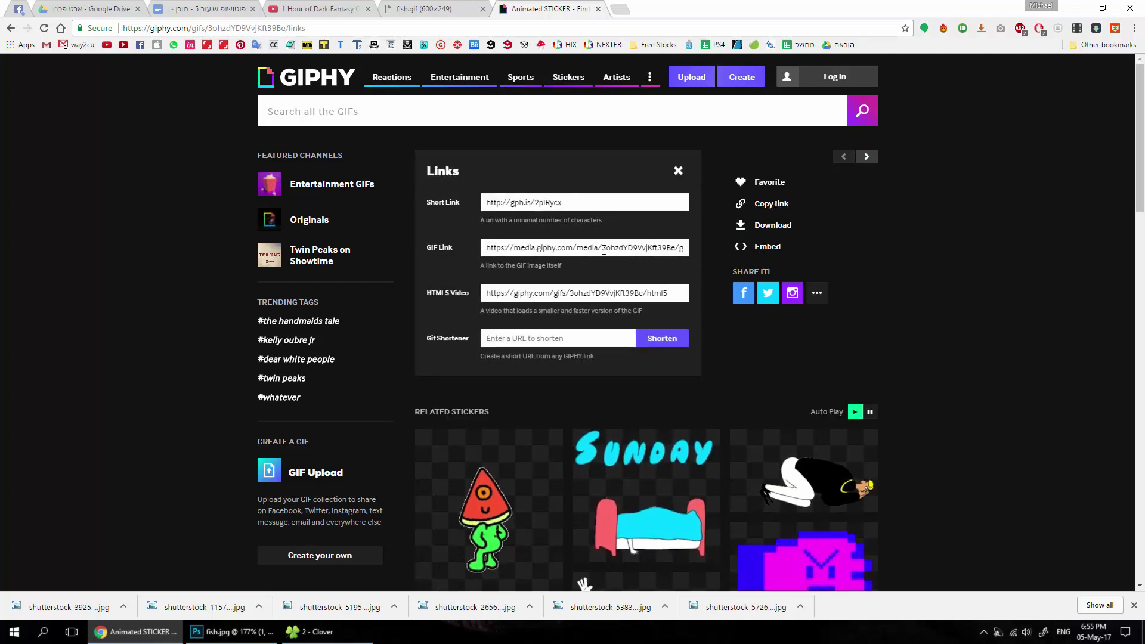
{"action": "left_click", "coordinate": [567, 246]}
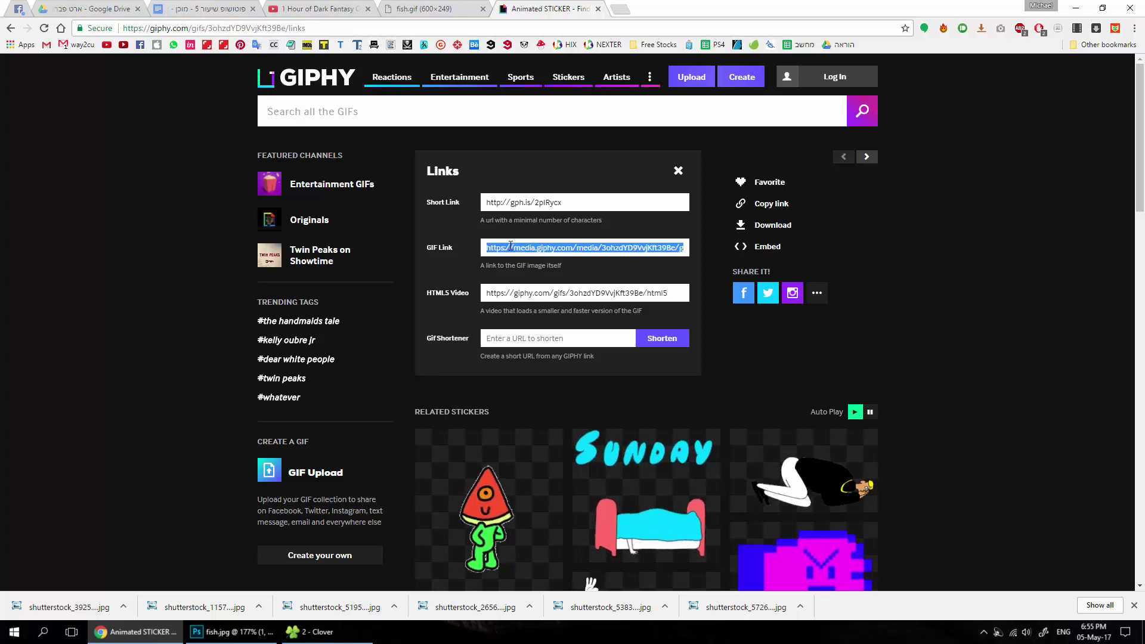
{"action": "right_click", "coordinate": [541, 245]}
{"action": "left_click", "coordinate": [561, 255]}
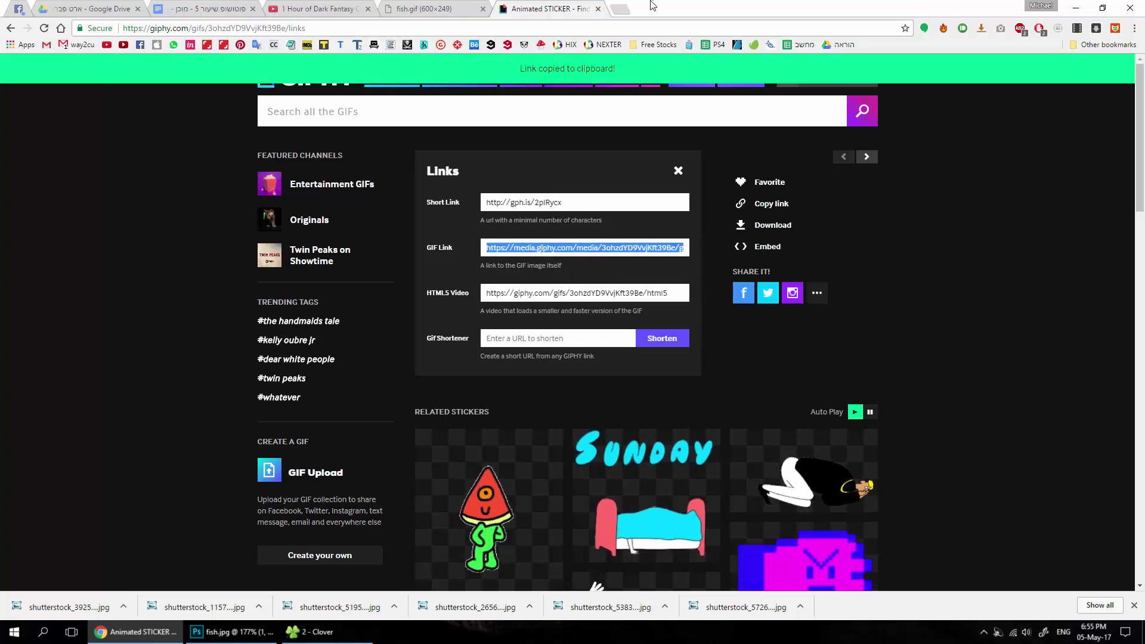
{"action": "left_click", "coordinate": [620, 9]}
{"action": "right_click", "coordinate": [614, 28]}
{"action": "left_click", "coordinate": [636, 86]}
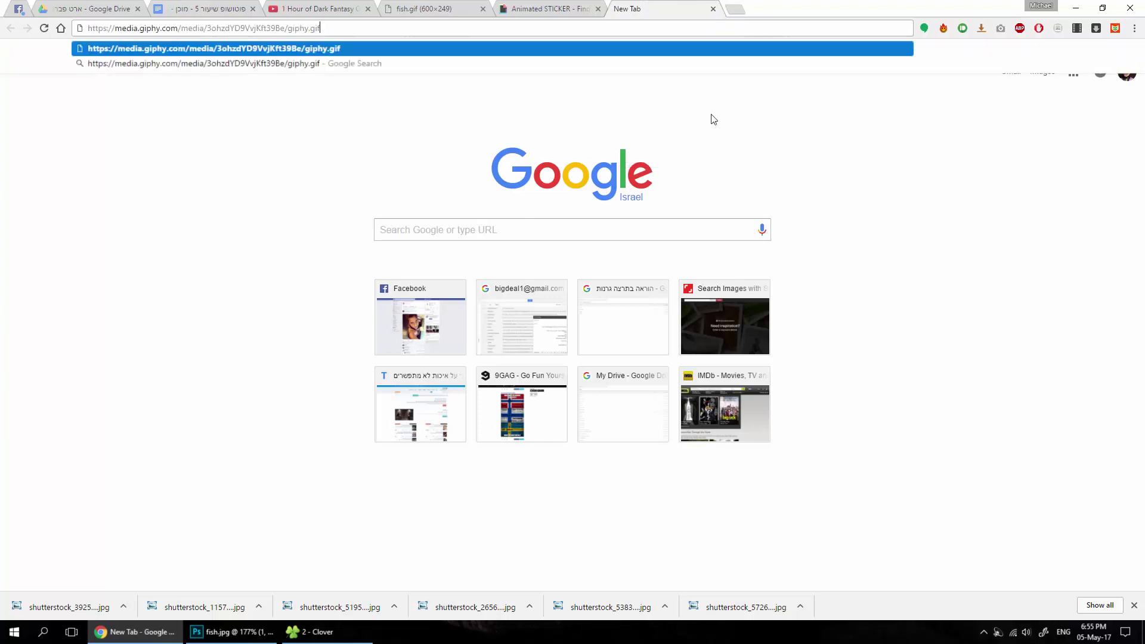
{"action": "key", "text": "Return"}
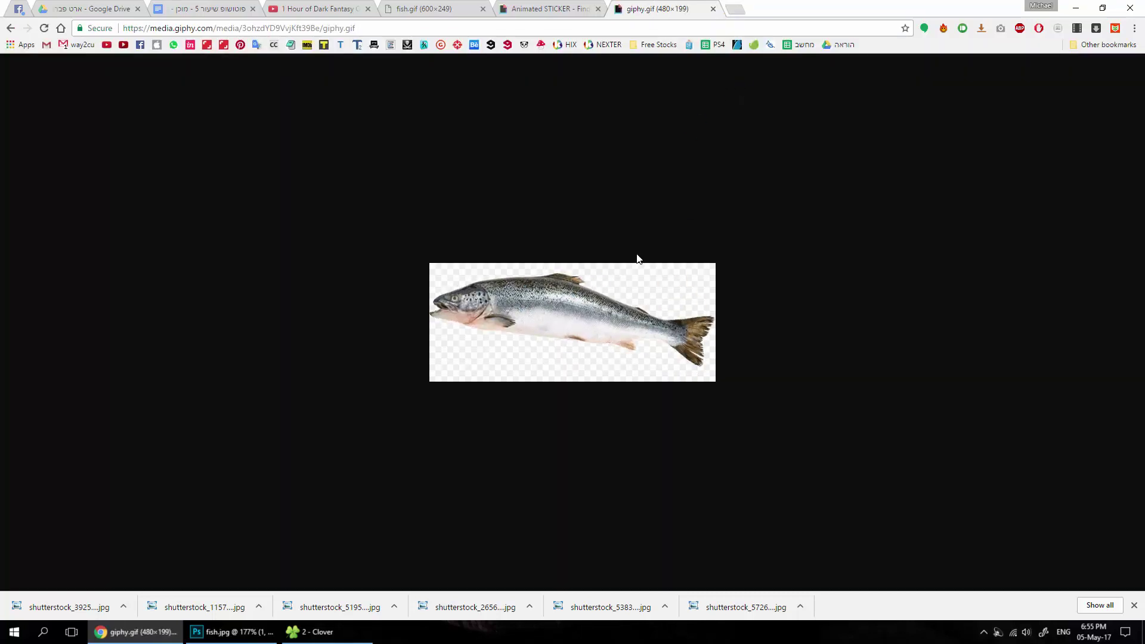
{"action": "key", "text": "alt+Tab"}
Step: Close fish.jpg without saving, then Magic Wand-select the rope photo's white background at tolerance 50
{"action": "key", "text": "ctrl+w"}
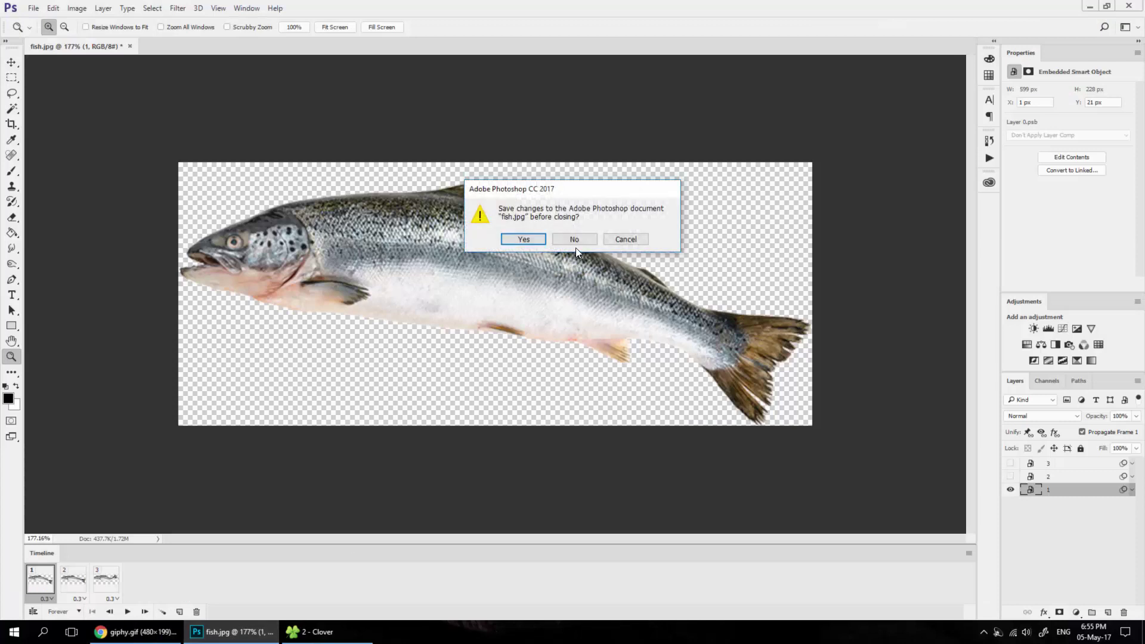
{"action": "left_click", "coordinate": [576, 239]}
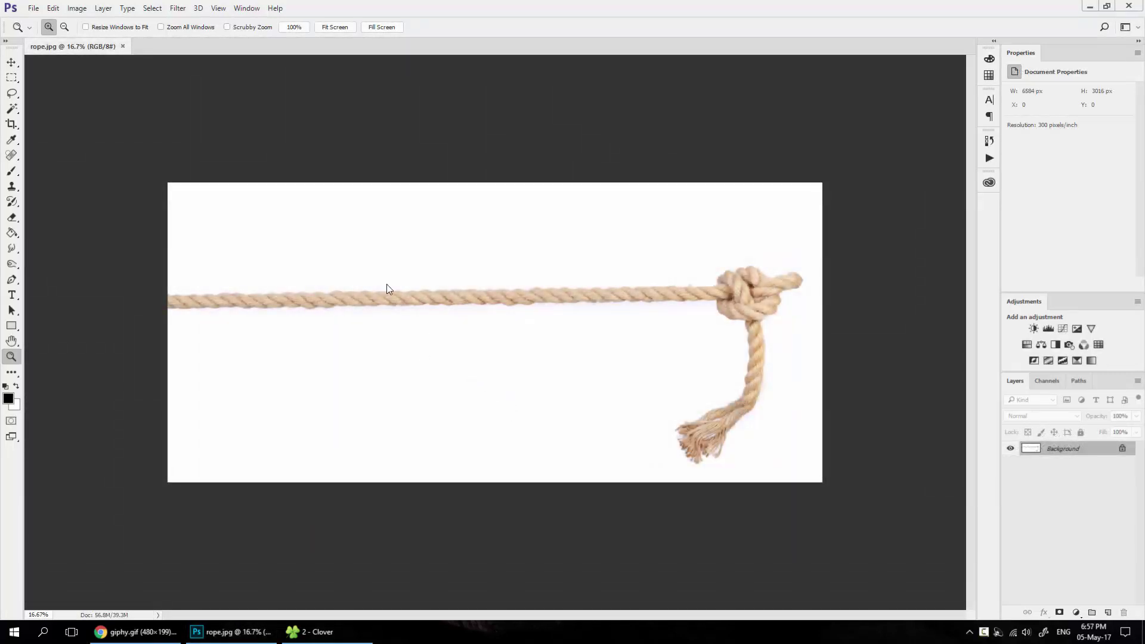
{"action": "left_click", "coordinate": [12, 110]}
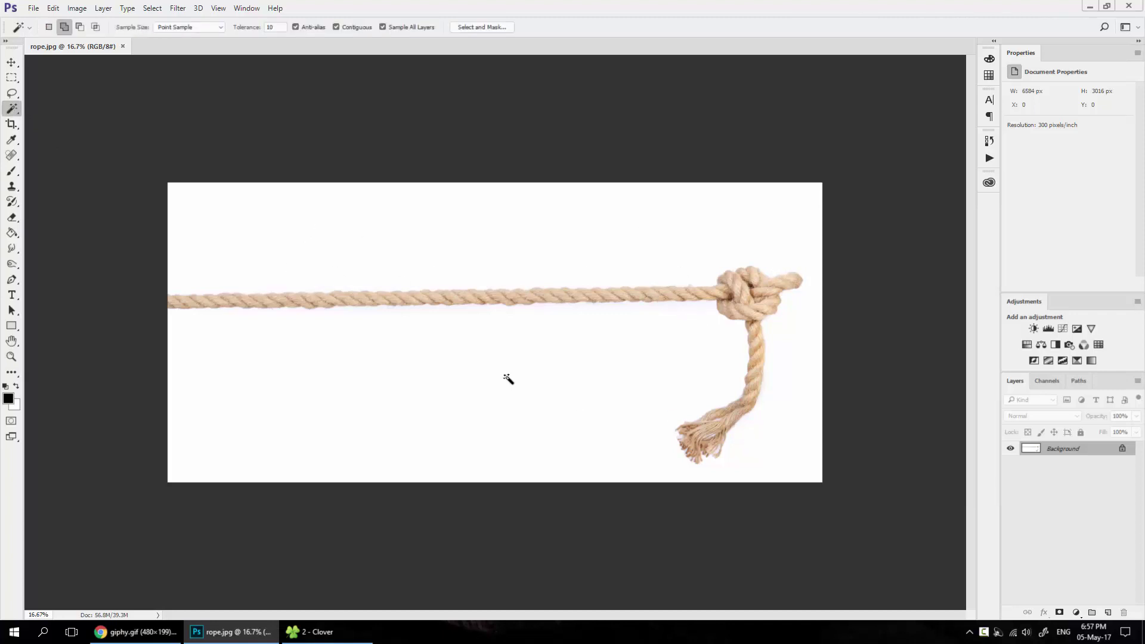
{"action": "left_click", "coordinate": [577, 380]}
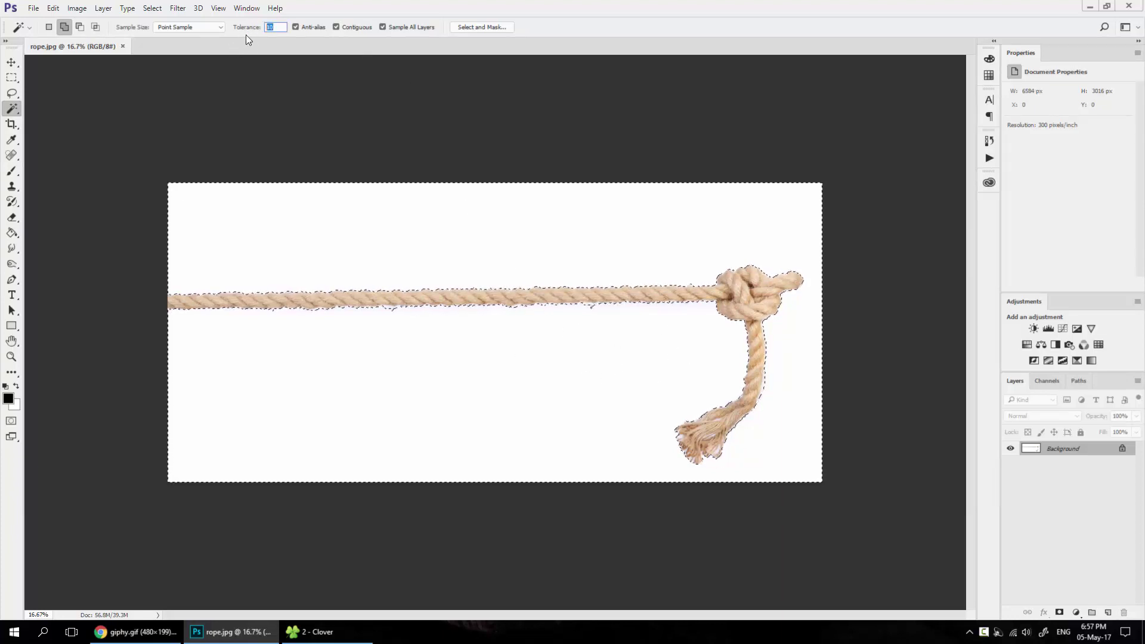
{"action": "type", "text": "50"}
{"action": "left_click", "coordinate": [522, 359]}
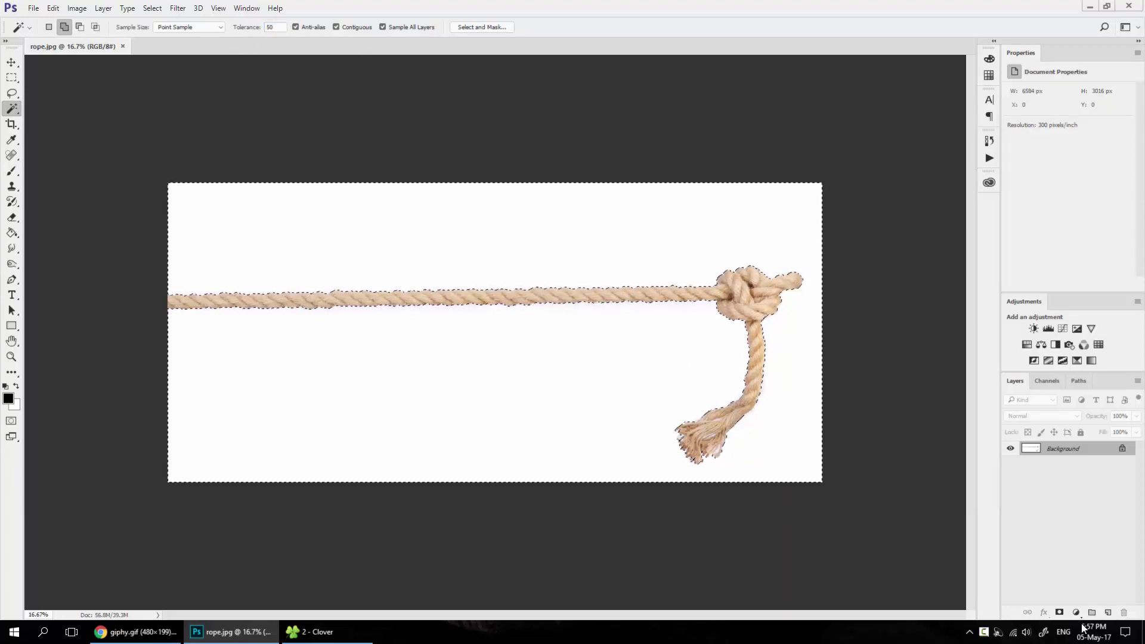
Step: Add a layer mask and paint out the knotted rope end with a black hard brush
{"action": "left_click", "coordinate": [1058, 612], "text": "alt"}
{"action": "key", "text": "b"}
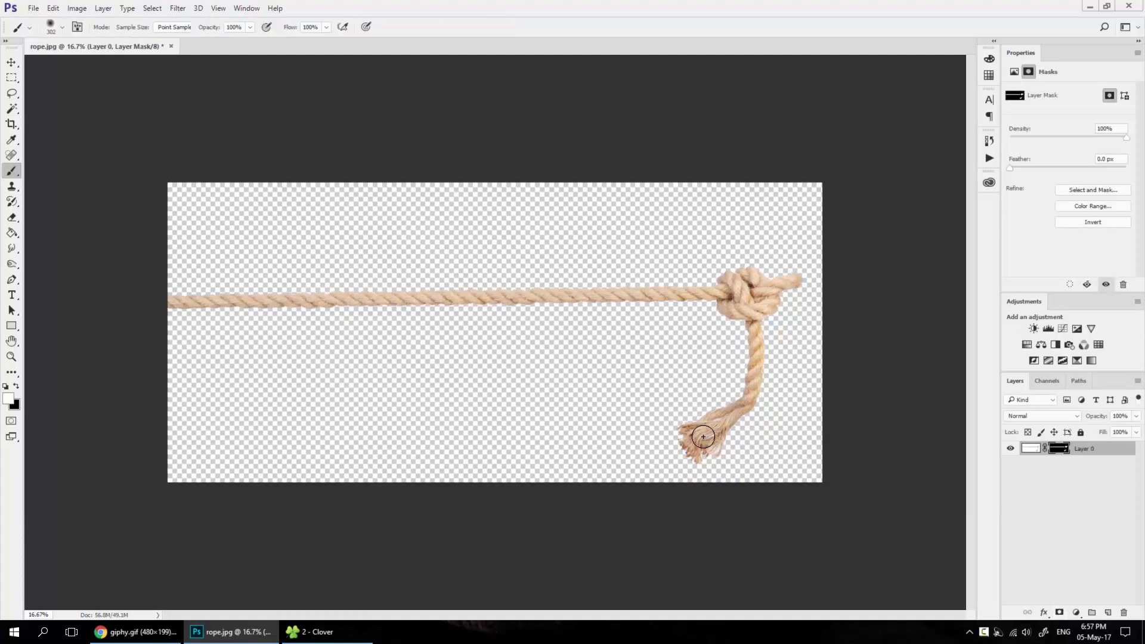
{"action": "key", "text": "x"}
{"action": "right_click", "coordinate": [654, 449]}
{"action": "left_click", "coordinate": [691, 326]}
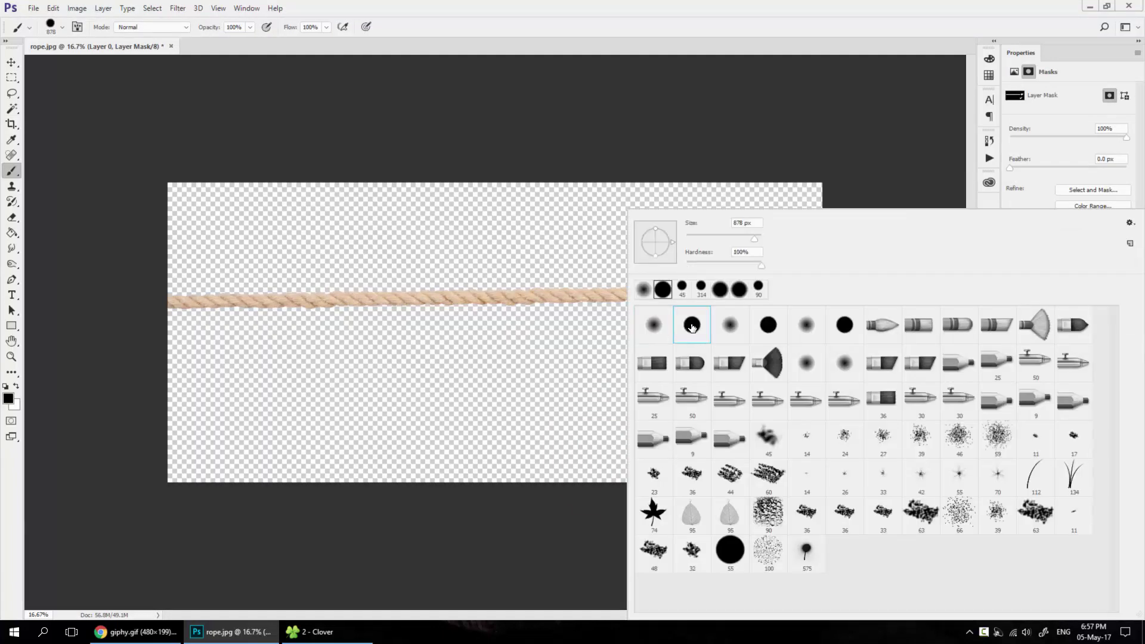
{"action": "key", "text": "Return"}
{"action": "mouse_move", "coordinate": [686, 465]}
{"action": "left_mouse_down"}
{"action": "mouse_move", "coordinate": [766, 294]}
{"action": "mouse_move", "coordinate": [756, 293]}
{"action": "left_mouse_up"}
Step: Move the rope right and convert its layer to a smart object
{"action": "key", "text": "v"}
{"action": "left_click_drag", "start_coordinate": [448, 304], "coordinate": [508, 315]}
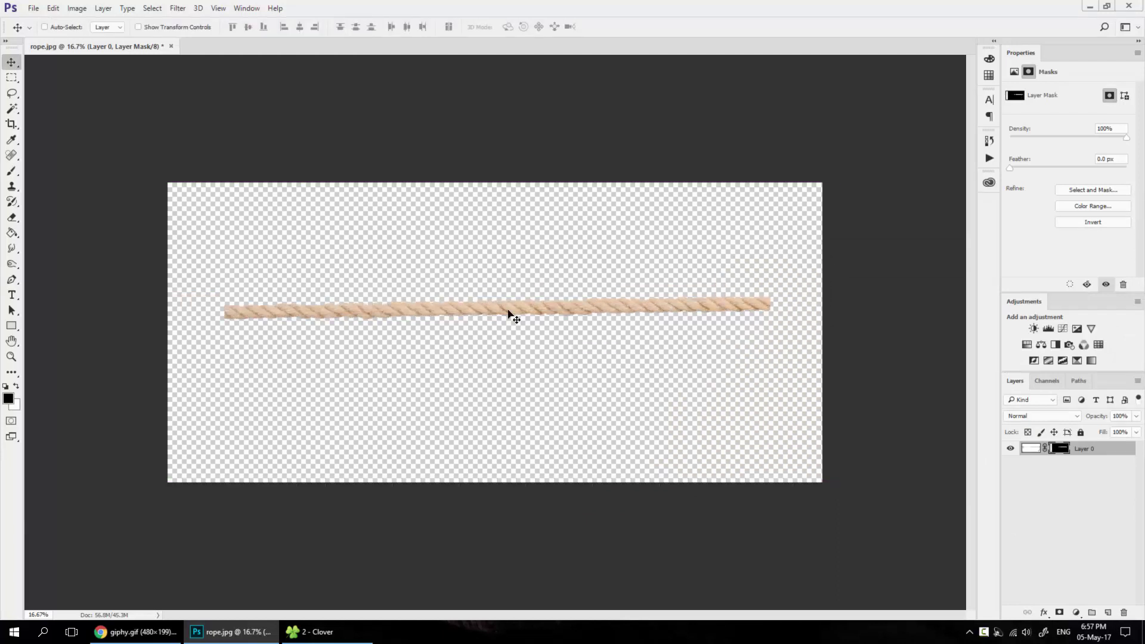
{"action": "right_click", "coordinate": [1096, 457]}
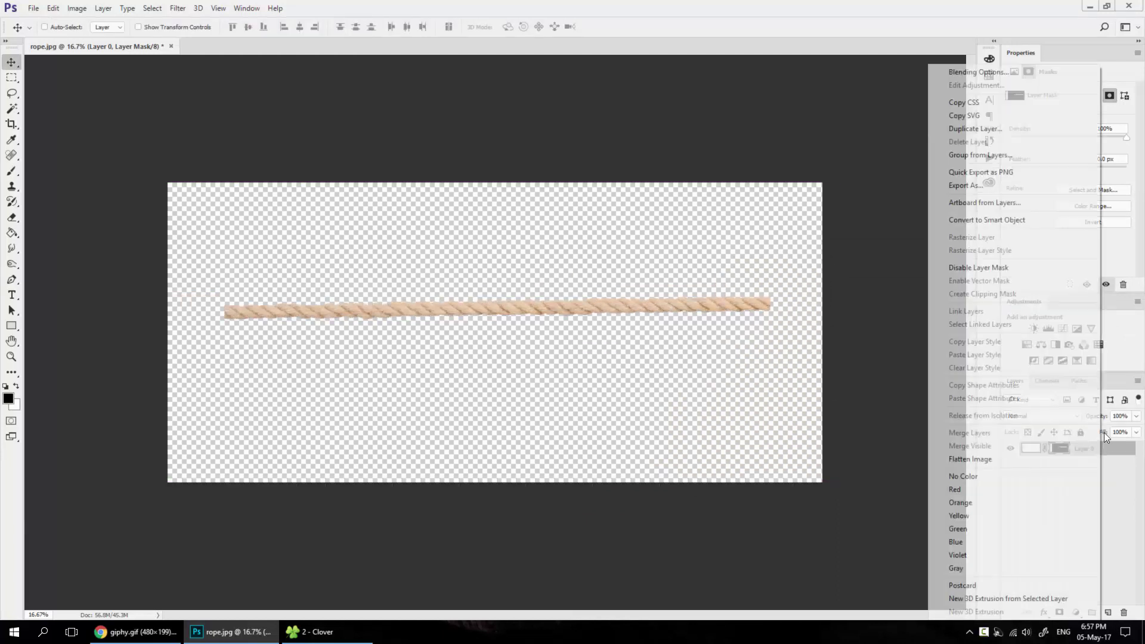
{"action": "left_click", "coordinate": [1020, 219]}
Step: Try nudging the rope with Free Transform, then undo so its position stays unchanged
{"action": "key", "text": "ctrl+t"}
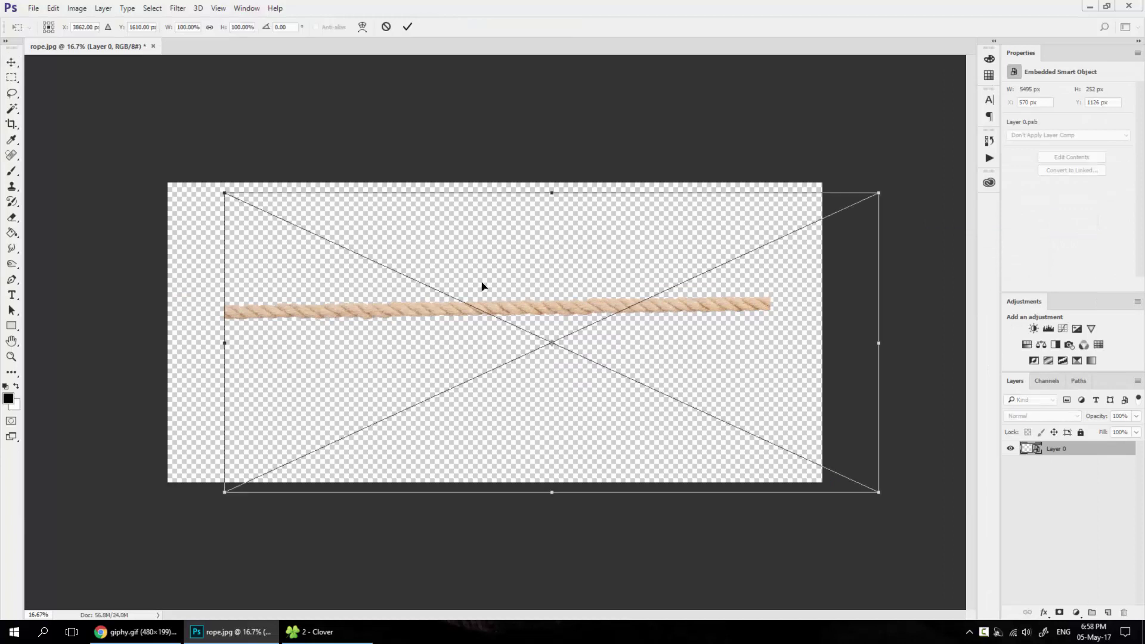
{"action": "key", "text": "Return"}
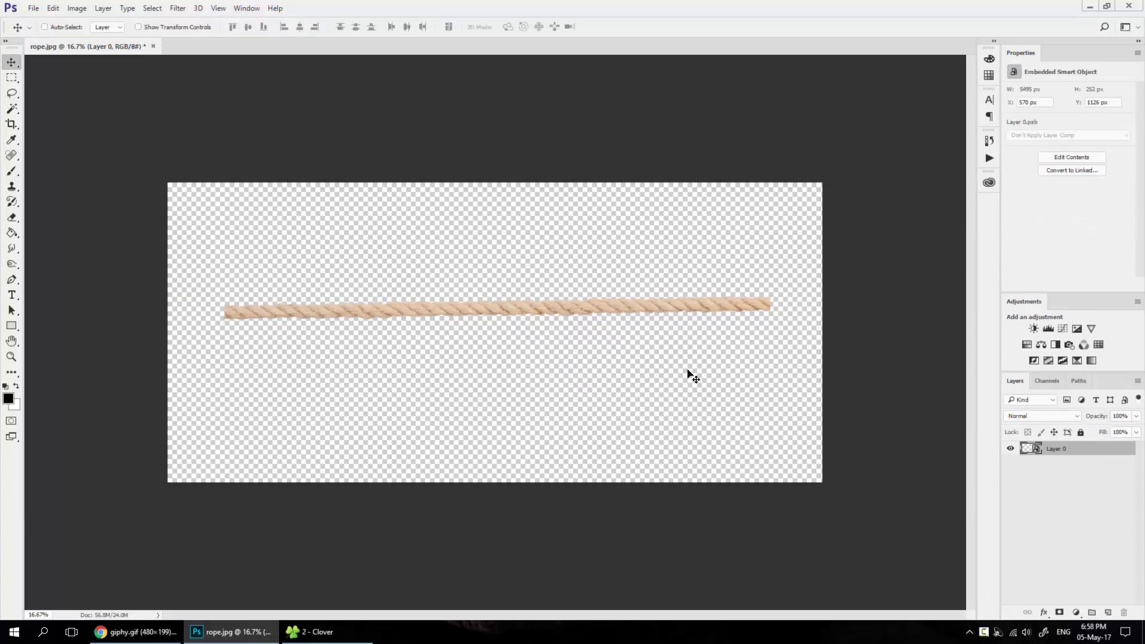
{"action": "key", "text": "ctrl+t"}
{"action": "left_click_drag", "start_coordinate": [600, 345], "coordinate": [581, 343]}
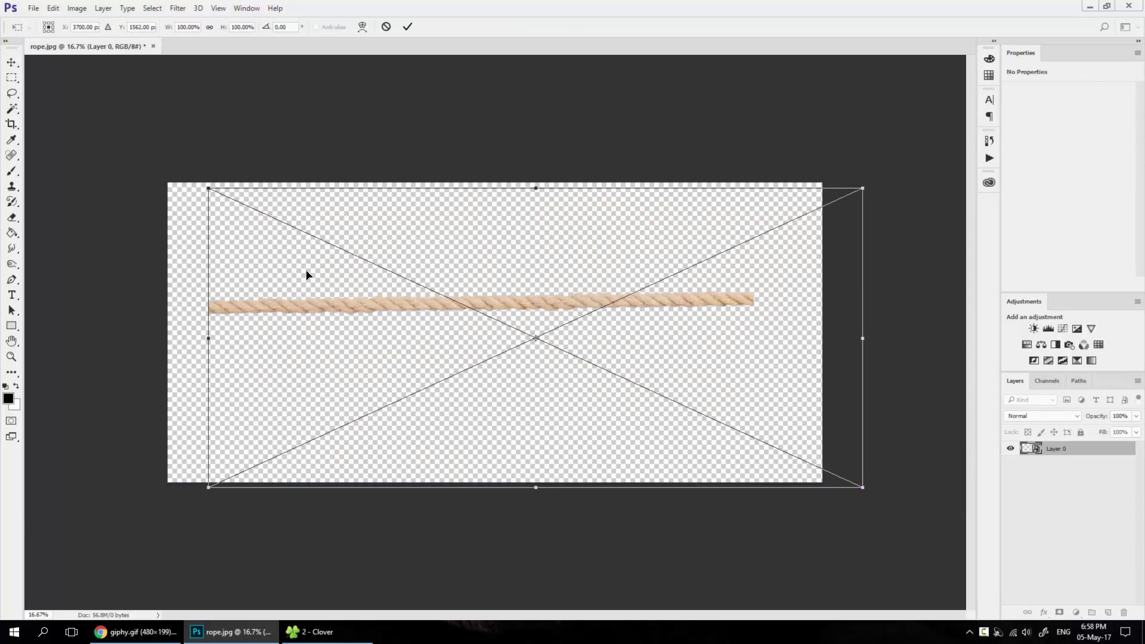
{"action": "key", "text": "Return"}
{"action": "key", "text": "ctrl+z"}
{"action": "key", "text": "ctrl+t"}
{"action": "key", "text": "Return"}
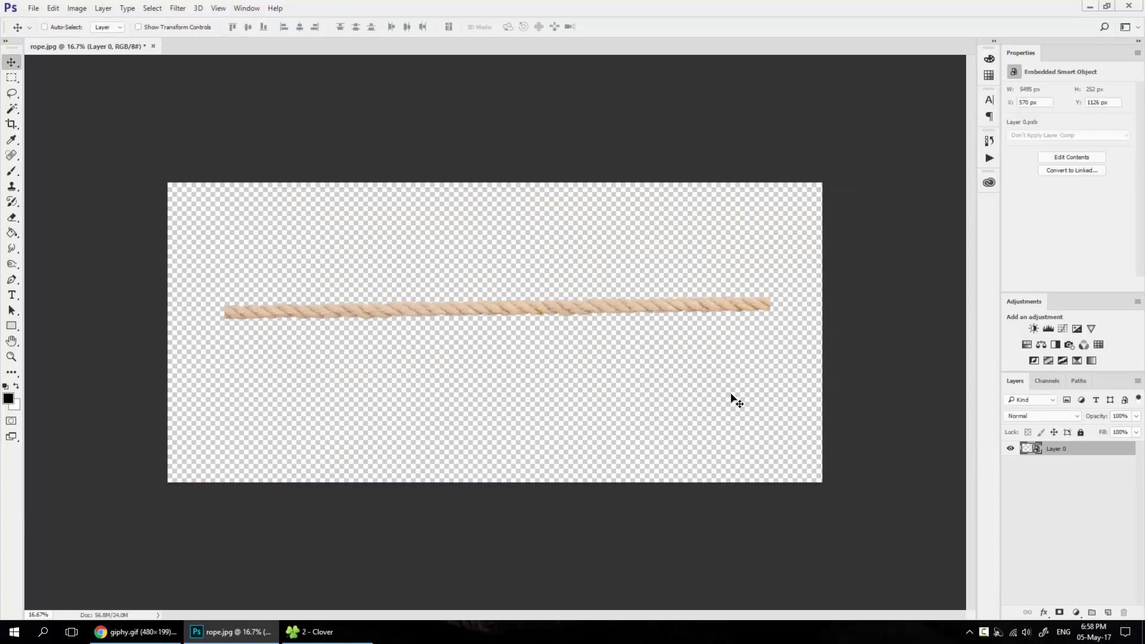
Step: Inside the rope smart object, trim transparent edges and crop tightly around the rope
{"action": "double_click", "coordinate": [1031, 450]}
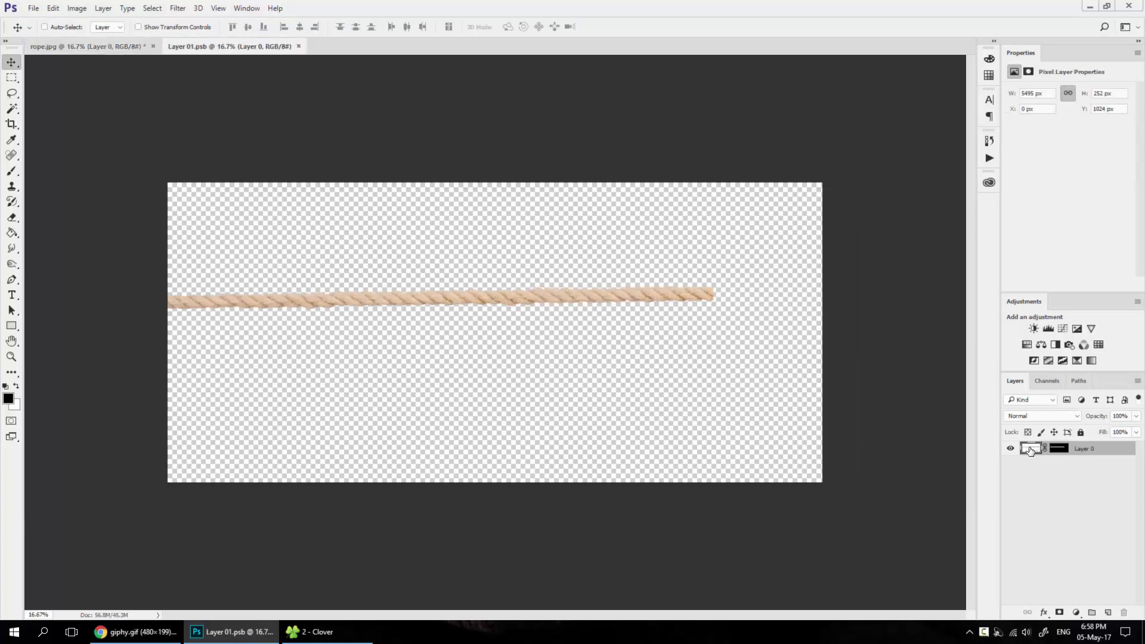
{"action": "key", "text": "ctrl+v"}
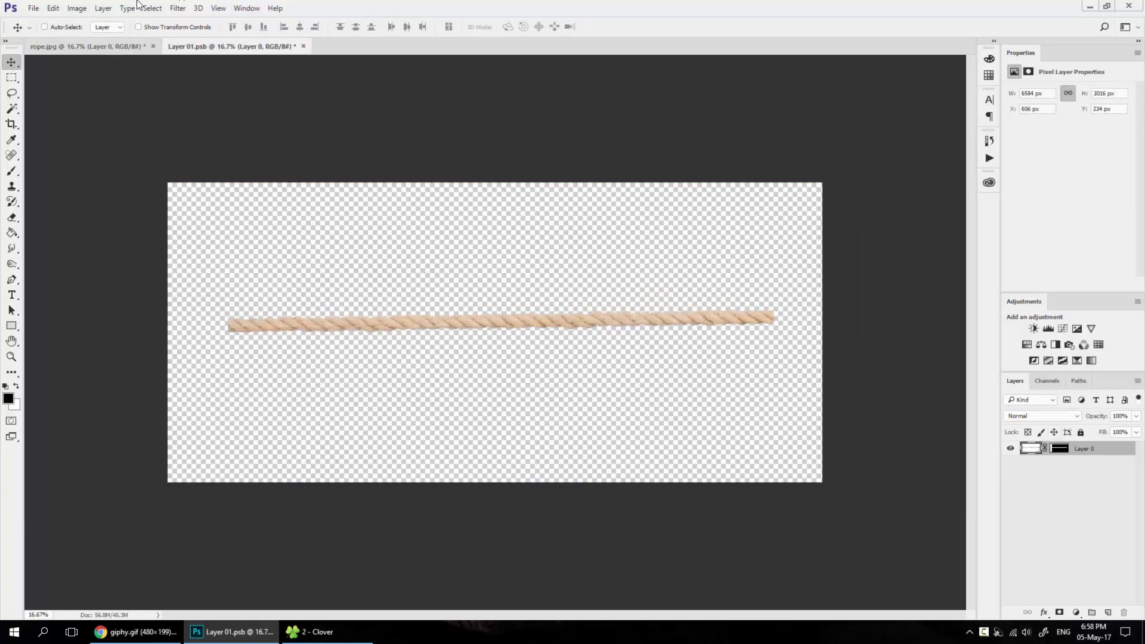
{"action": "left_click", "coordinate": [76, 9]}
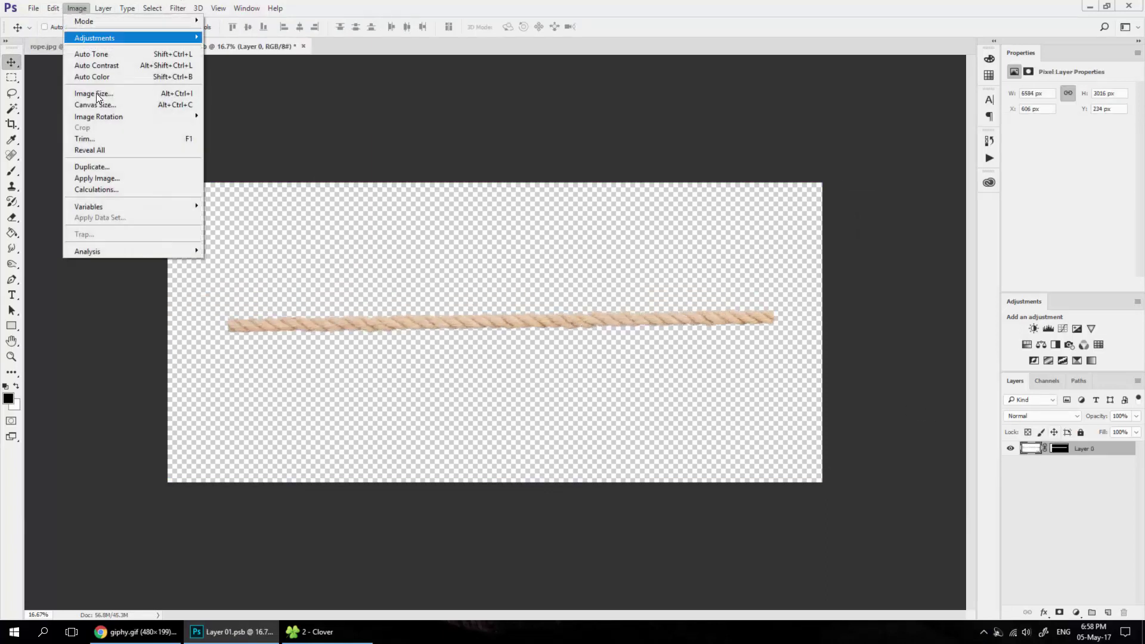
{"action": "left_click", "coordinate": [95, 139]}
{"action": "left_click", "coordinate": [821, 262]}
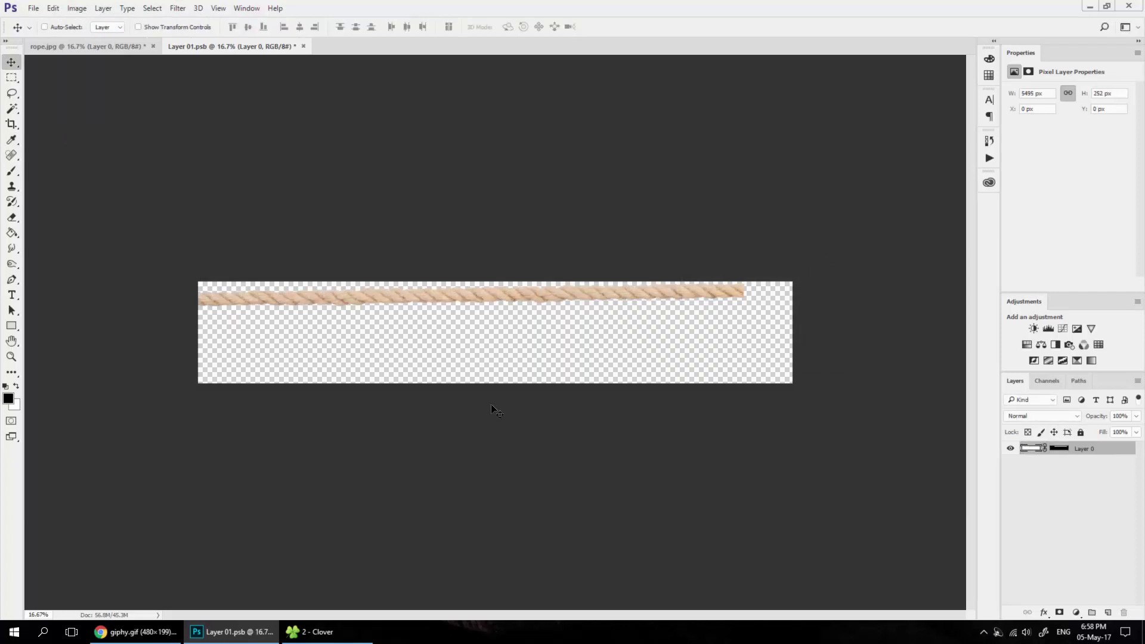
{"action": "key", "text": "c"}
{"action": "left_click_drag", "start_coordinate": [495, 382], "coordinate": [506, 348]}
{"action": "left_click_drag", "start_coordinate": [788, 345], "coordinate": [753, 339]}
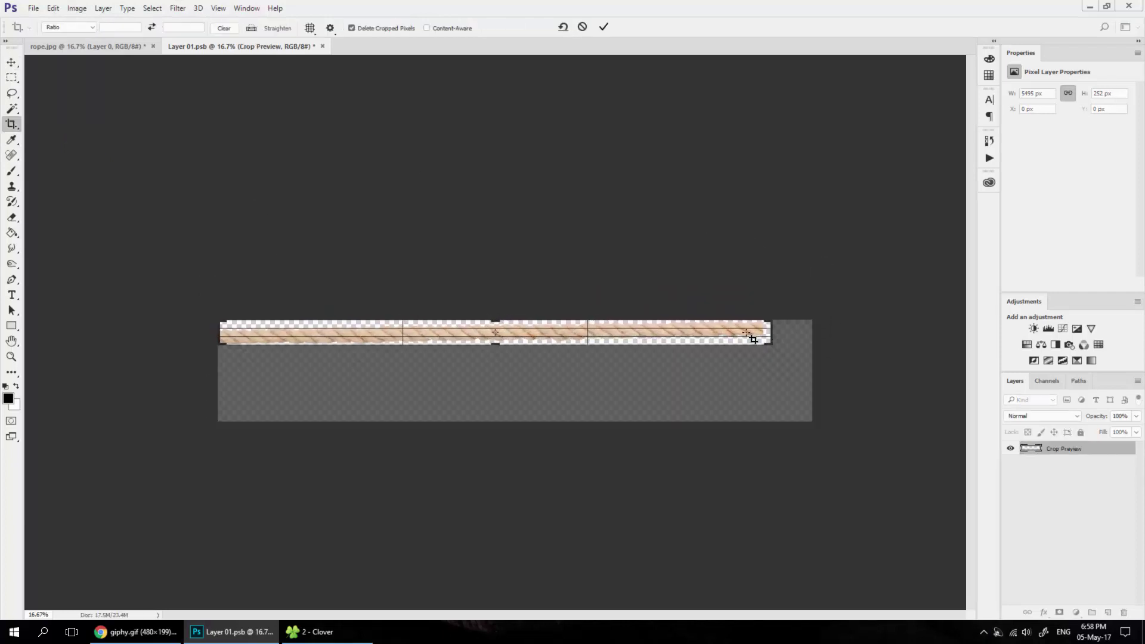
{"action": "key", "text": "Return"}
Step: Reveal all of the rope, then close the contents, saving back to rope.jpg
{"action": "left_click", "coordinate": [77, 8]}
{"action": "left_click", "coordinate": [117, 138]}
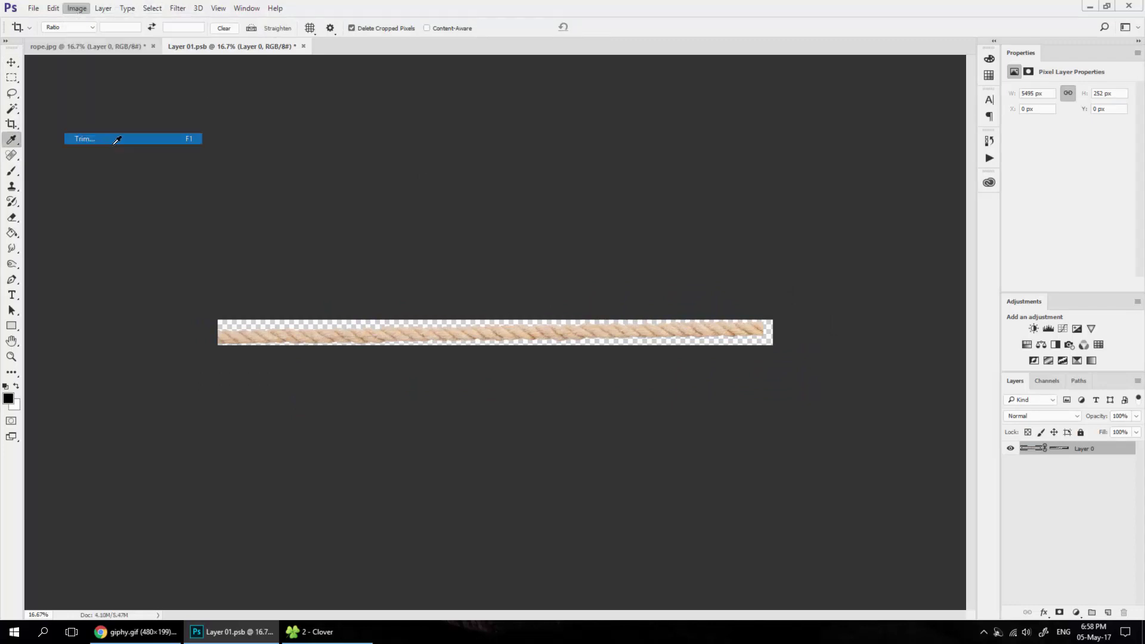
{"action": "left_click", "coordinate": [302, 47]}
{"action": "left_click", "coordinate": [524, 239]}
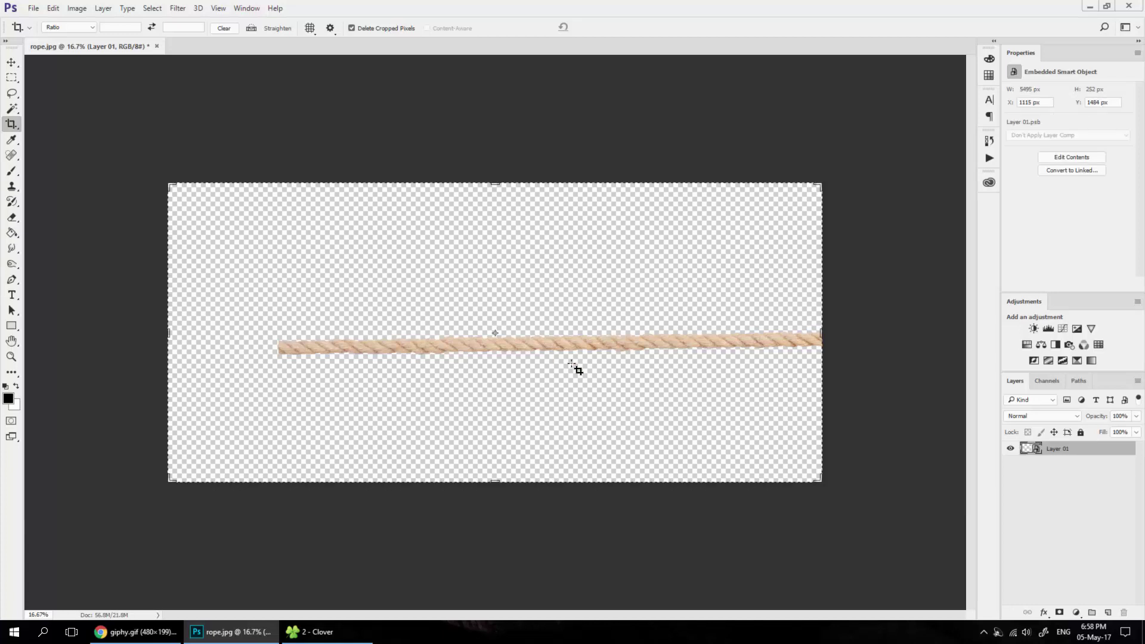
Step: Move the rope left and skew its ends level with Free Transform
{"action": "key", "text": "v"}
{"action": "left_click_drag", "start_coordinate": [560, 341], "coordinate": [512, 341]}
{"action": "key", "text": "ctrl+t"}
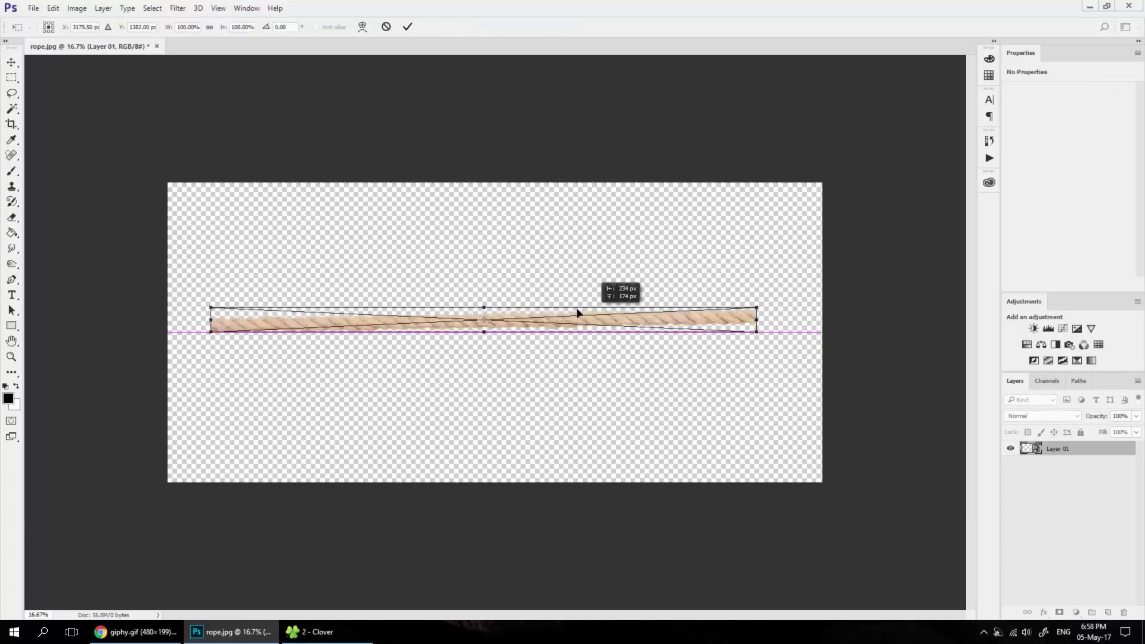
{"action": "mouse_move", "coordinate": [613, 334]}
{"action": "left_mouse_down"}
{"action": "mouse_move", "coordinate": [644, 336]}
{"action": "mouse_move", "coordinate": [635, 342]}
{"action": "left_mouse_up"}
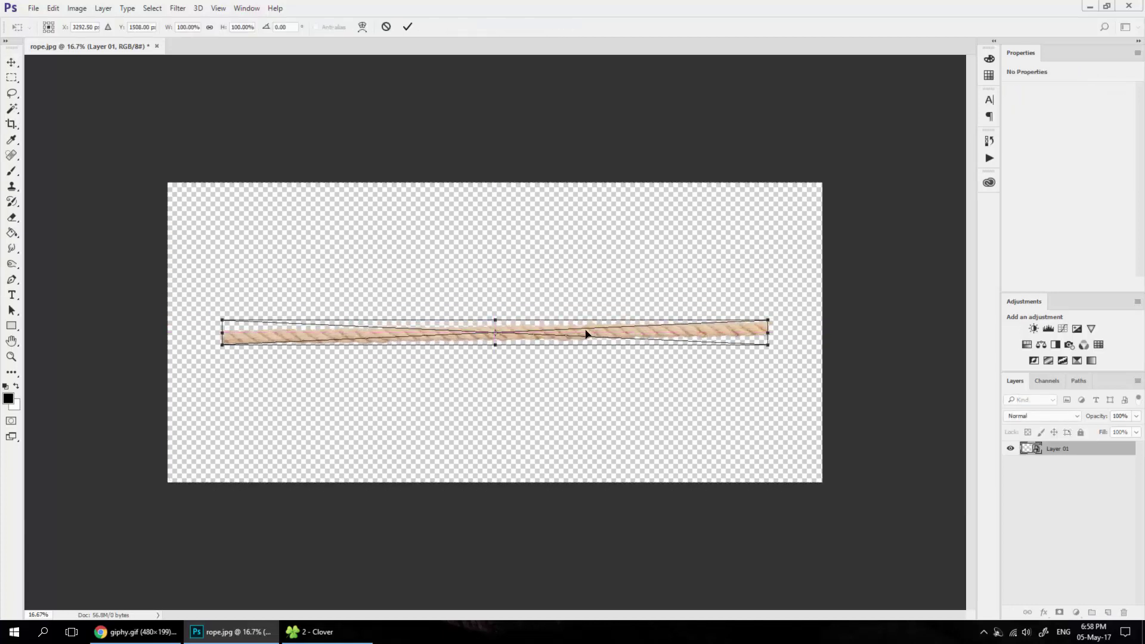
{"action": "key", "text": "Return"}
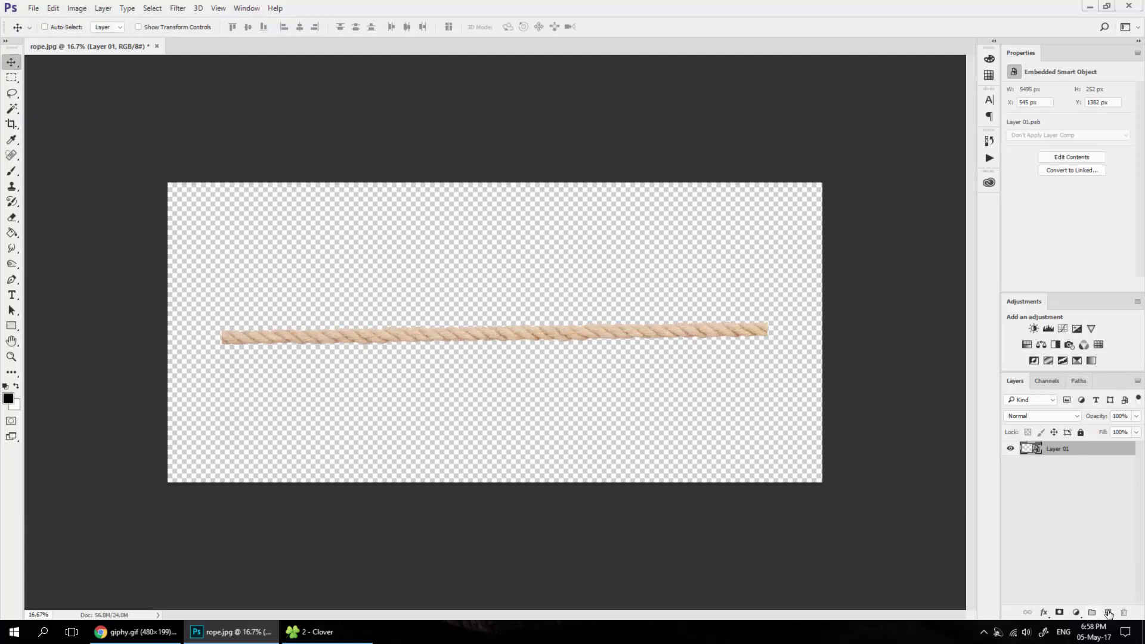
{"action": "left_click", "coordinate": [1107, 613]}
Step: Add a large black ampersand, centre it on the canvas and send it behind the rope
{"action": "key", "text": "t"}
{"action": "left_click", "coordinate": [513, 400]}
{"action": "type", "text": "&"}
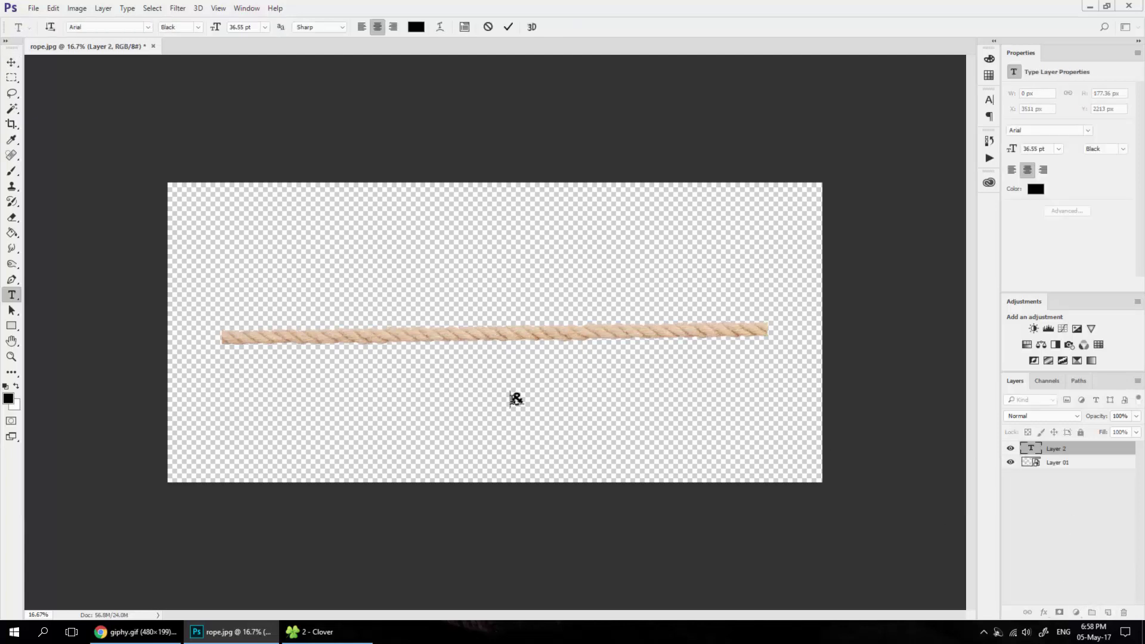
{"action": "type", "text": "&"}
{"action": "key", "text": "ctrl+t"}
{"action": "left_click_drag", "start_coordinate": [528, 390], "coordinate": [626, 328]}
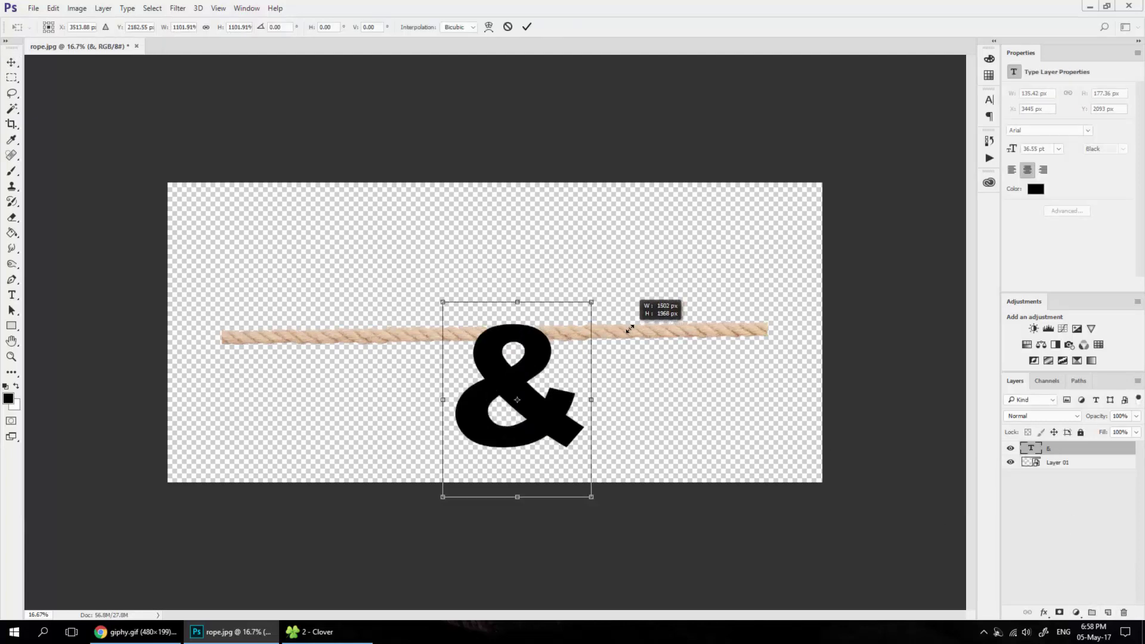
{"action": "key", "text": "Return"}
{"action": "left_click_drag", "start_coordinate": [542, 388], "coordinate": [512, 350]}
{"action": "left_click", "coordinate": [299, 27]}
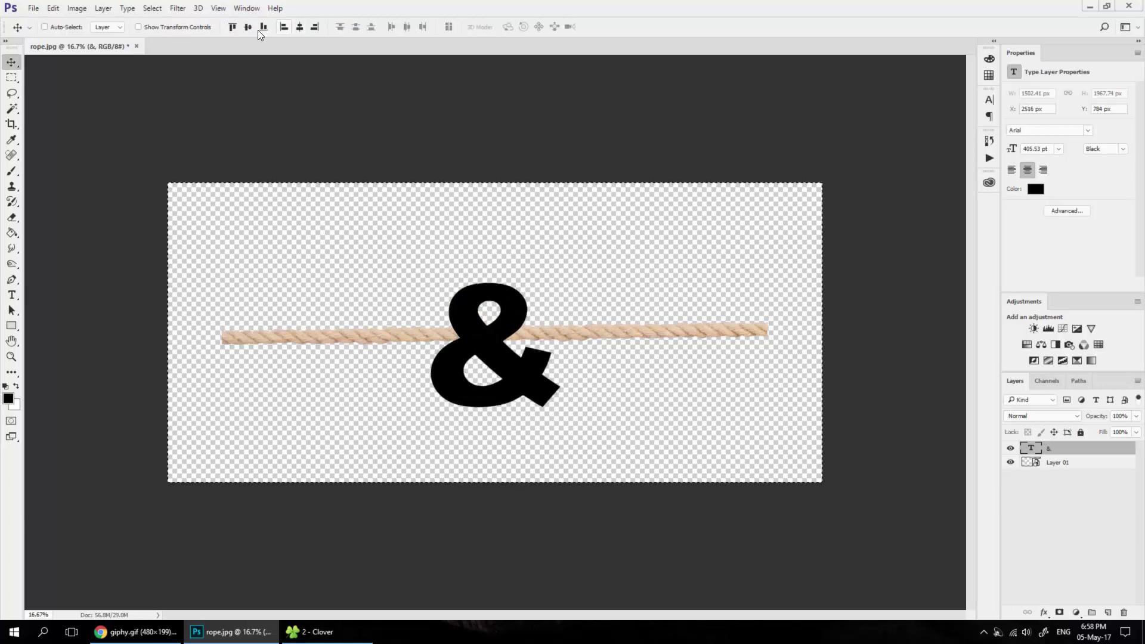
{"action": "left_click", "coordinate": [248, 27]}
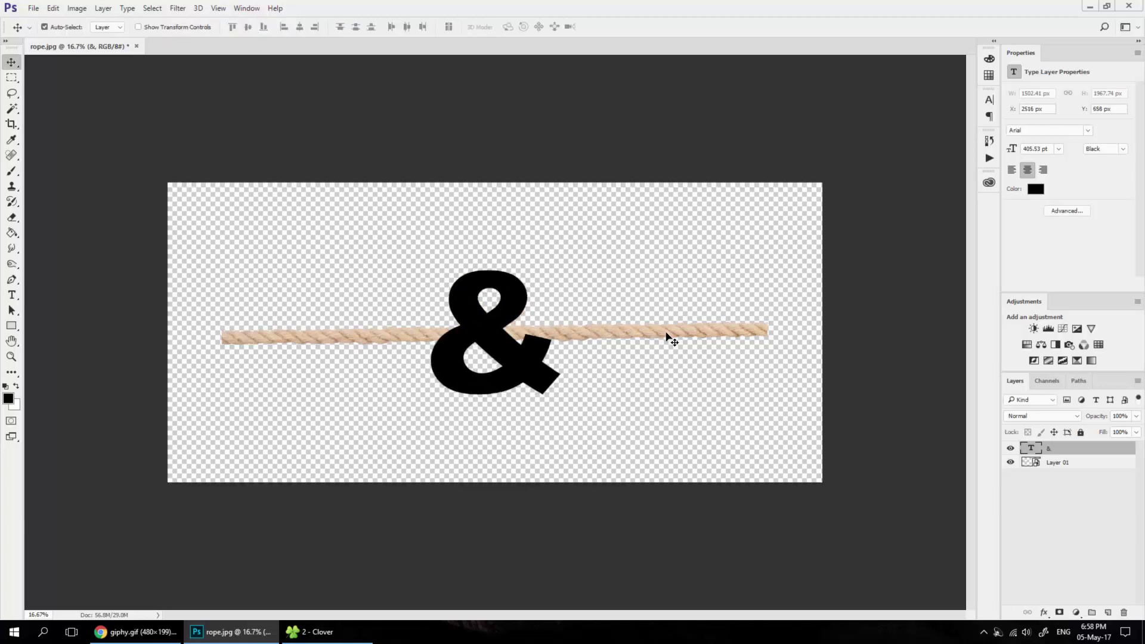
{"action": "key", "text": "ctrl+bracketleft"}
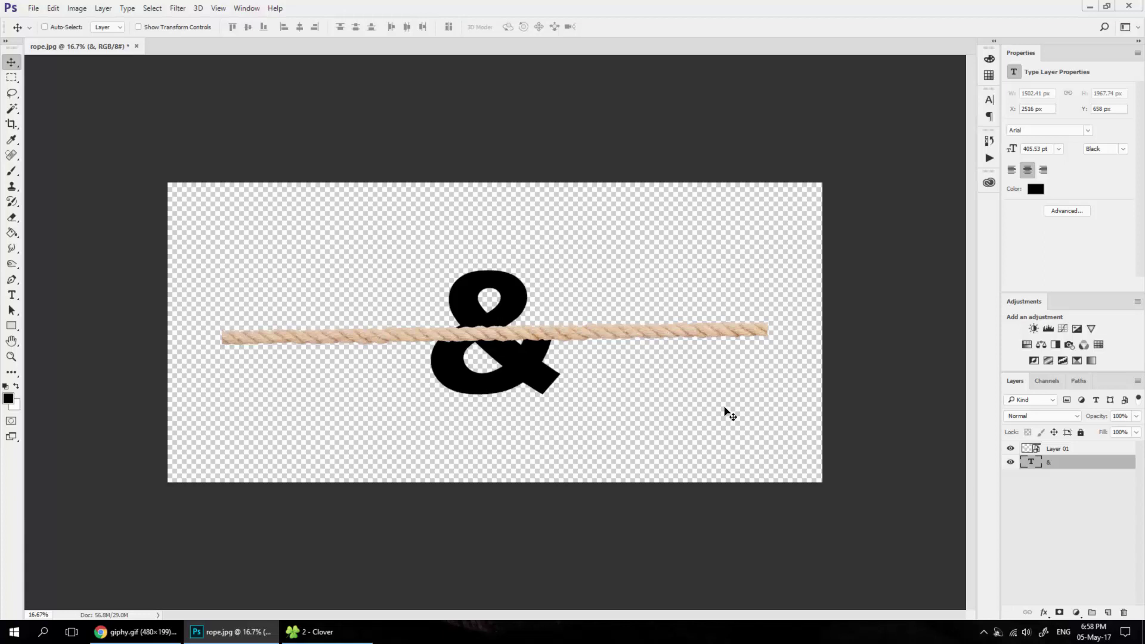
Step: Select the rope with the ampersand and scale both down together toward the centre
{"action": "left_click", "coordinate": [1049, 446], "text": "shift"}
{"action": "key", "text": "ctrl+t"}
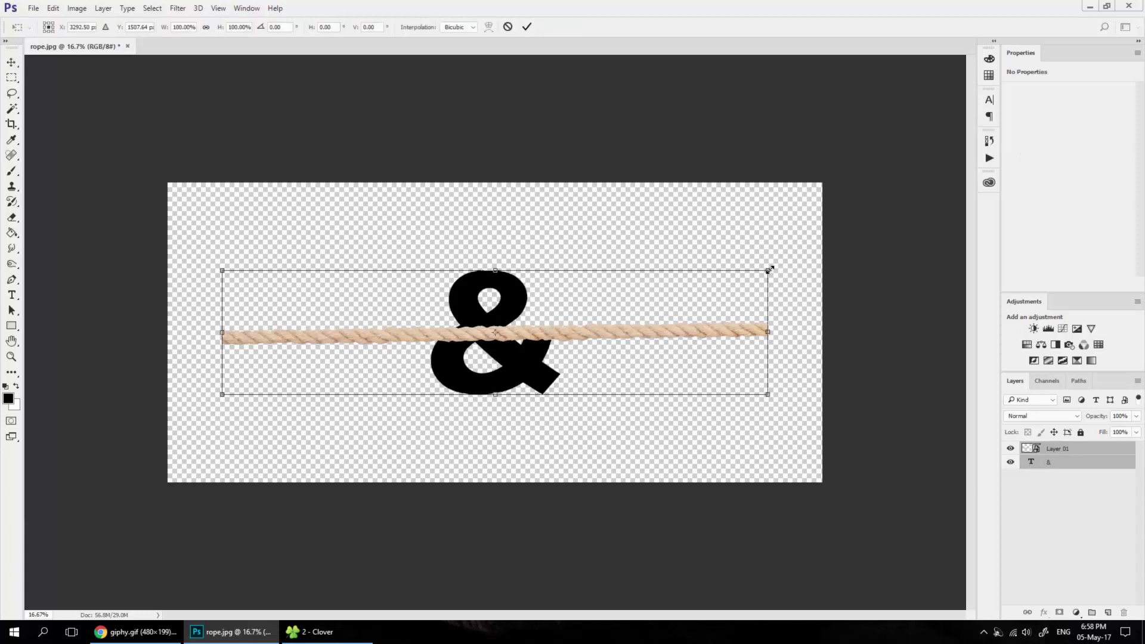
{"action": "left_click_drag", "start_coordinate": [769, 270], "coordinate": [567, 320]}
{"action": "key", "text": "Return"}
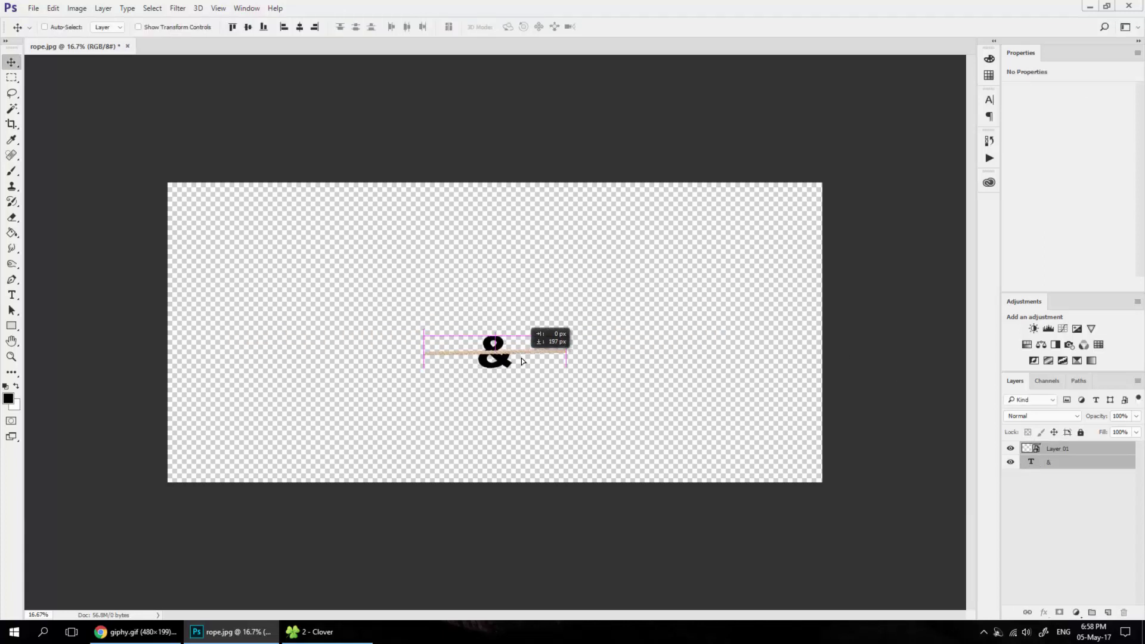
{"action": "scroll", "coordinate": [521, 361], "scroll_direction": "up", "scroll_amount": 2}
{"action": "key", "text": "ctrl+t"}
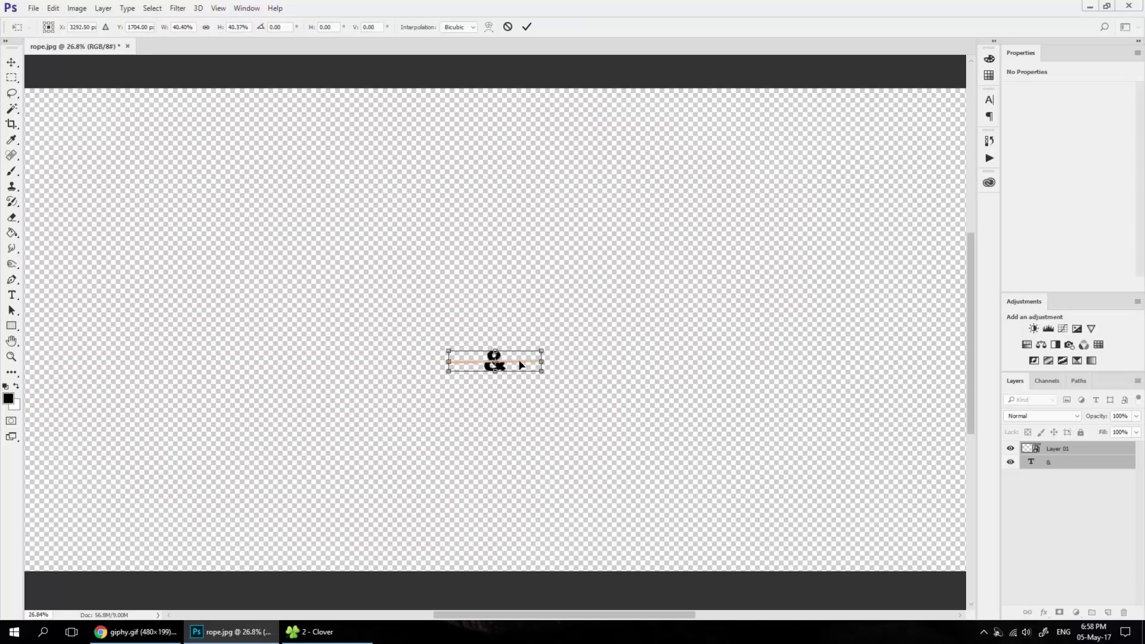
{"action": "key", "text": "Return"}
{"action": "scroll", "coordinate": [506, 358], "scroll_direction": "up", "scroll_amount": 2}
{"action": "scroll", "coordinate": [503, 357], "scroll_direction": "up", "scroll_amount": 2}
{"action": "scroll", "coordinate": [505, 360], "scroll_direction": "up", "scroll_amount": 2}
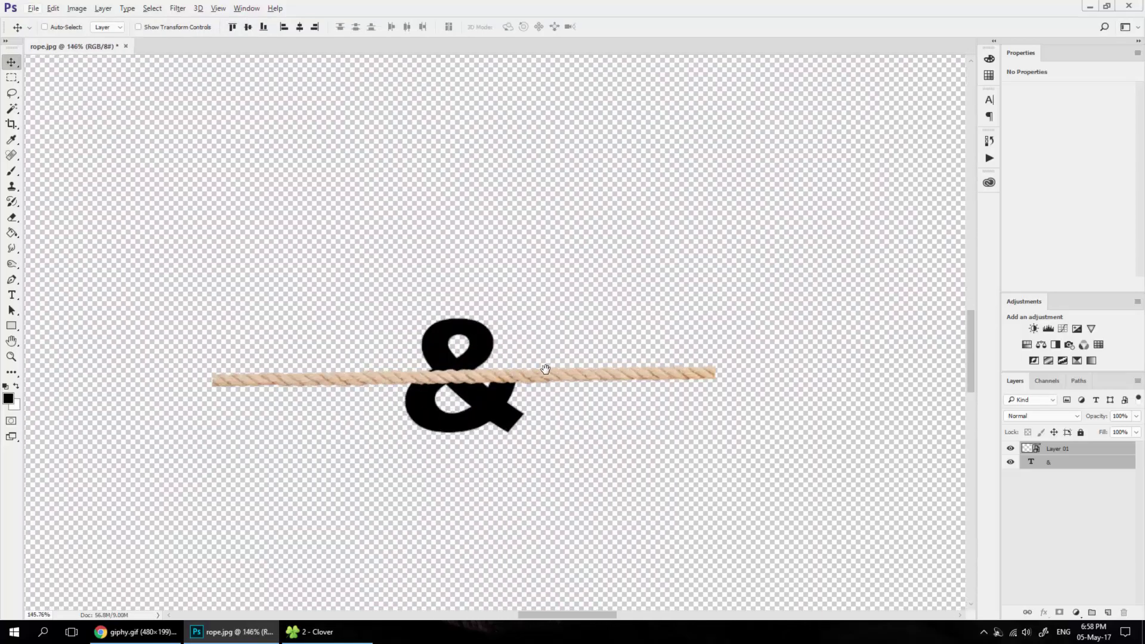
{"action": "scroll", "coordinate": [545, 369], "scroll_direction": "up", "scroll_amount": 1}
{"action": "scroll", "coordinate": [567, 378], "scroll_direction": "up", "scroll_amount": 2}
Step: Rotate, stretch and reposition the rope diagonally so its lower end crosses the ampersand
{"action": "left_click", "coordinate": [1059, 450]}
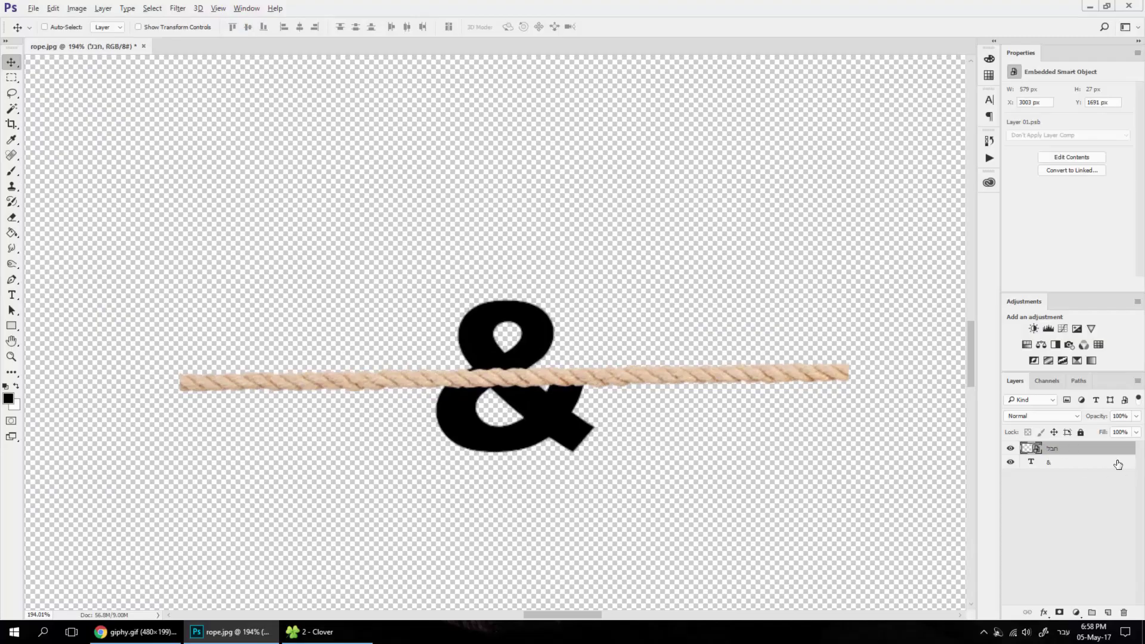
{"action": "scroll", "coordinate": [643, 378], "scroll_direction": "down", "scroll_amount": 2}
{"action": "key", "text": "ctrl+t"}
{"action": "mouse_move", "coordinate": [771, 364]}
{"action": "left_mouse_down"}
{"action": "mouse_move", "coordinate": [861, 367]}
{"action": "mouse_move", "coordinate": [726, 440]}
{"action": "mouse_move", "coordinate": [711, 472]}
{"action": "mouse_move", "coordinate": [608, 429]}
{"action": "left_mouse_up"}
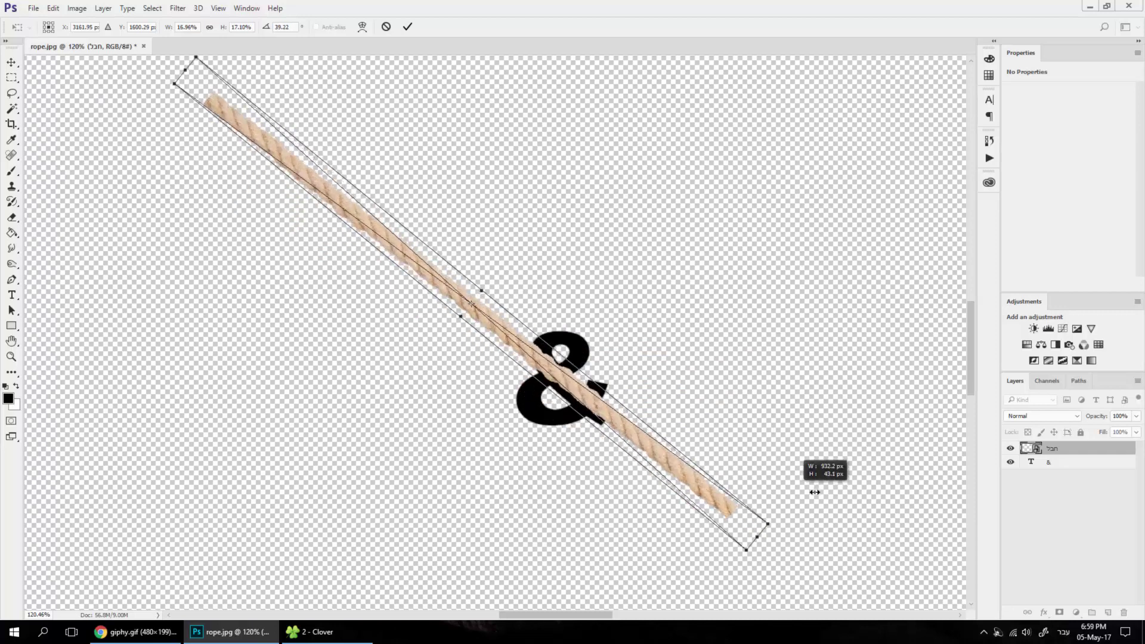
{"action": "left_click_drag", "start_coordinate": [706, 481], "coordinate": [778, 548]}
{"action": "left_click_drag", "start_coordinate": [649, 467], "coordinate": [498, 329]}
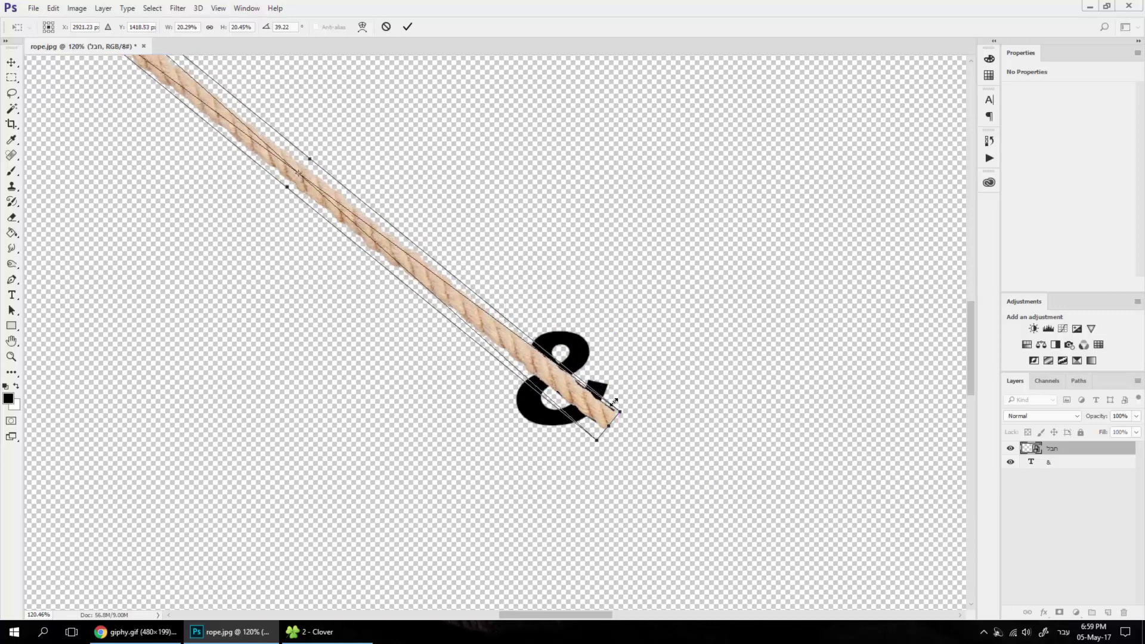
{"action": "mouse_move", "coordinate": [619, 411]}
{"action": "left_mouse_down"}
{"action": "mouse_move", "coordinate": [570, 391]}
{"action": "mouse_move", "coordinate": [608, 409]}
{"action": "left_mouse_up"}
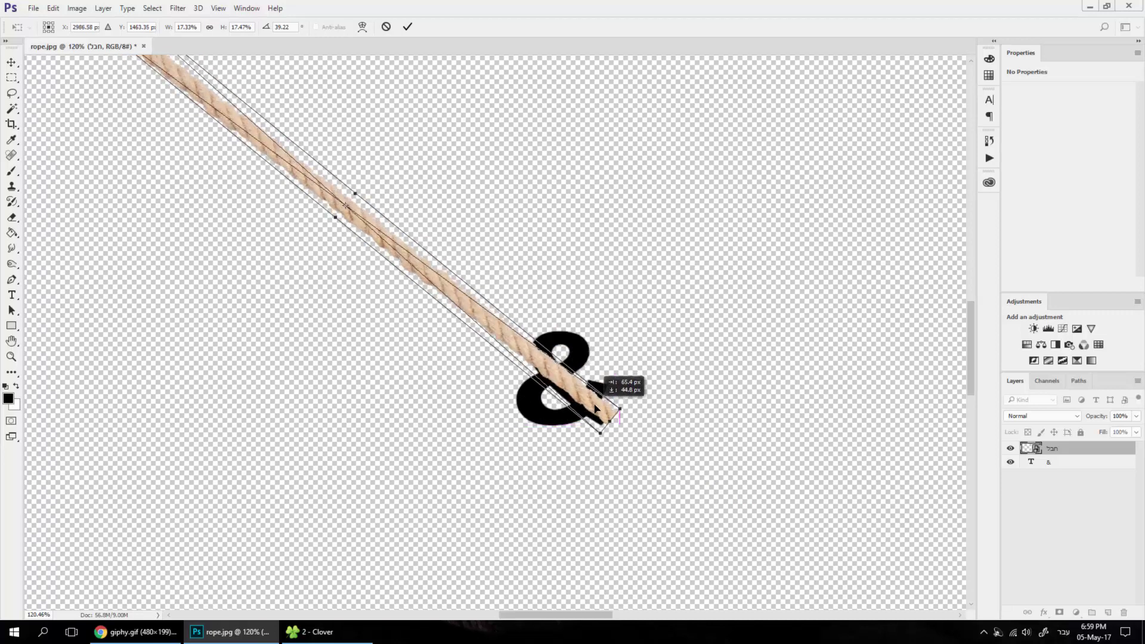
{"action": "key", "text": "Return"}
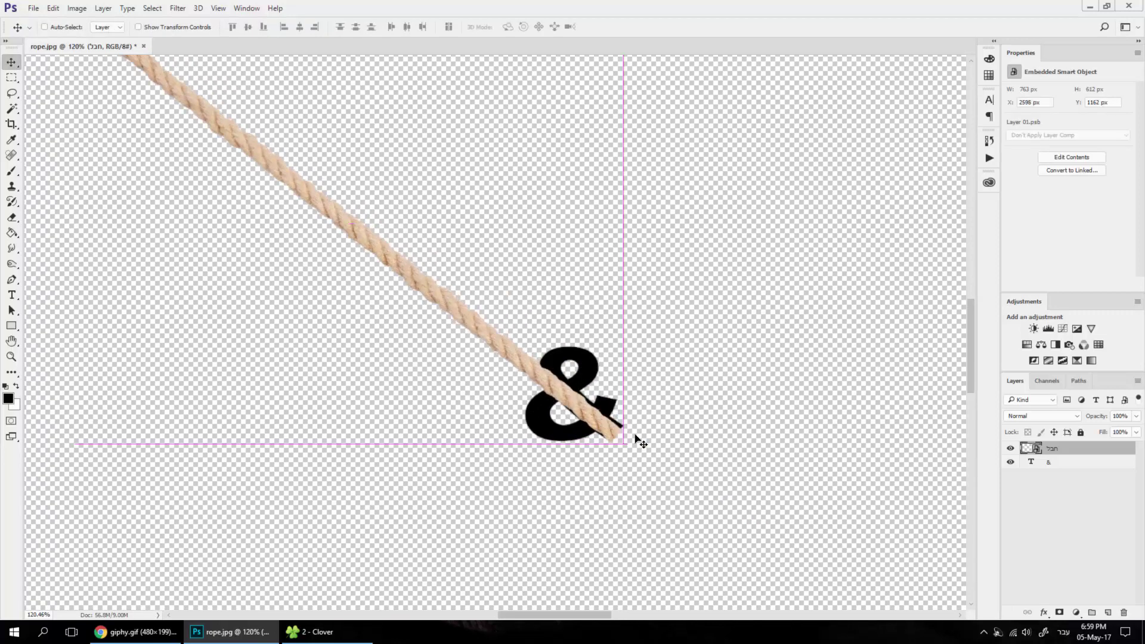
{"action": "key", "text": "ctrl+t"}
{"action": "key", "text": "Return"}
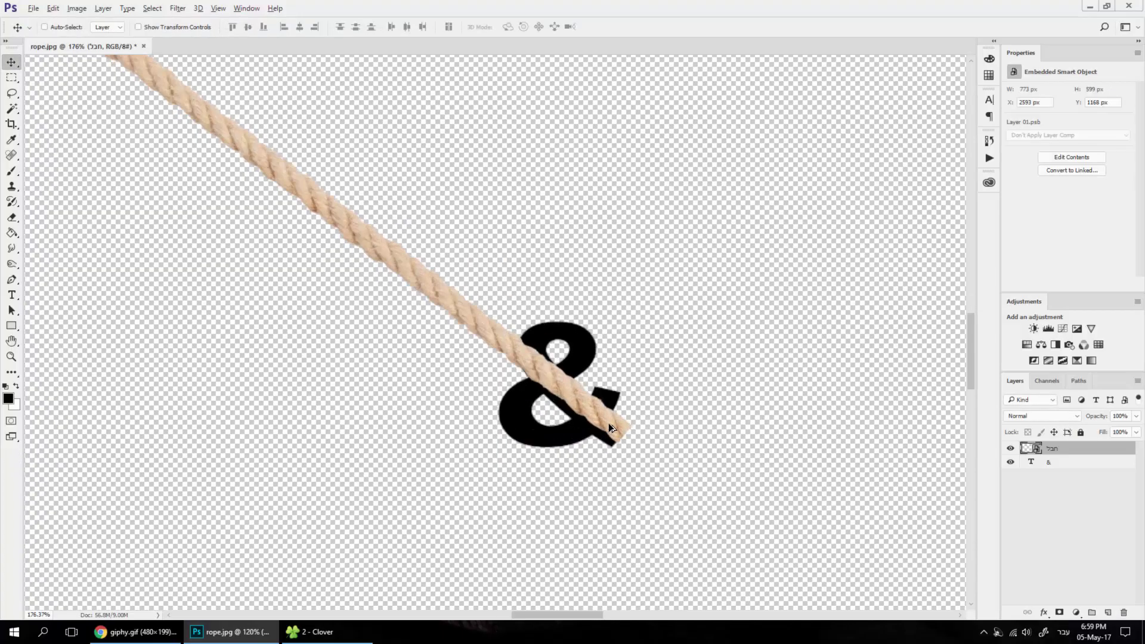
{"action": "scroll", "coordinate": [608, 423], "scroll_direction": "down", "scroll_amount": 1}
{"action": "scroll", "coordinate": [617, 421], "scroll_direction": "down", "scroll_amount": 3}
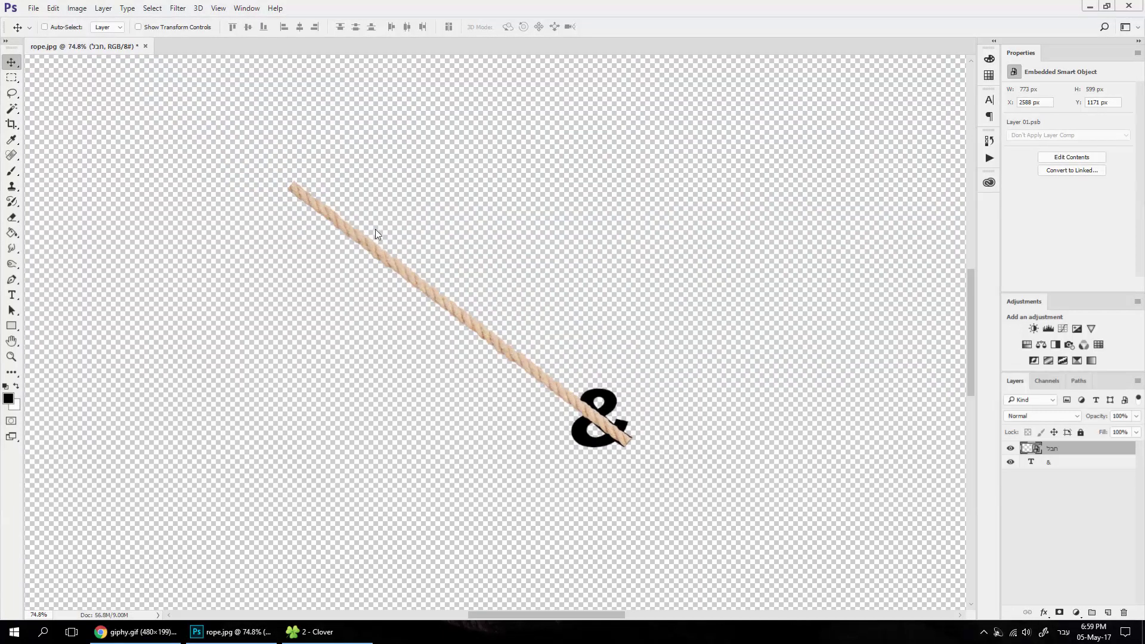
{"action": "left_click", "coordinate": [58, 7]}
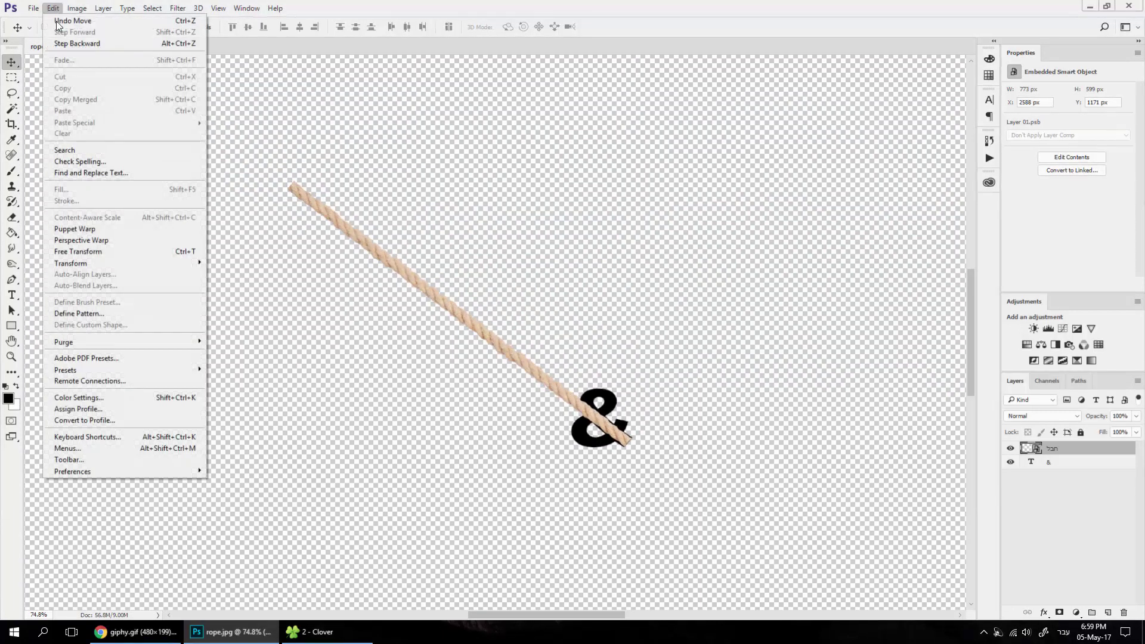
Step: Apply Puppet Warp to the rope and pin it, swinging it to a steeper angle
{"action": "left_click", "coordinate": [98, 231]}
{"action": "scroll", "coordinate": [599, 427], "scroll_direction": "up", "scroll_amount": 3}
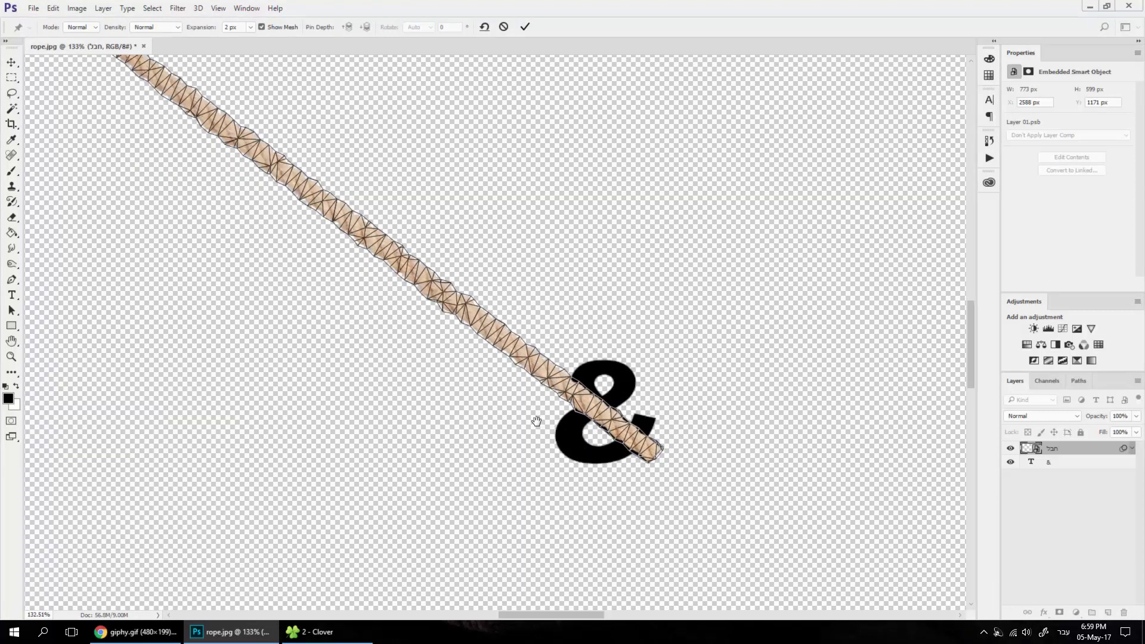
{"action": "left_click_drag", "start_coordinate": [536, 421], "coordinate": [599, 472]}
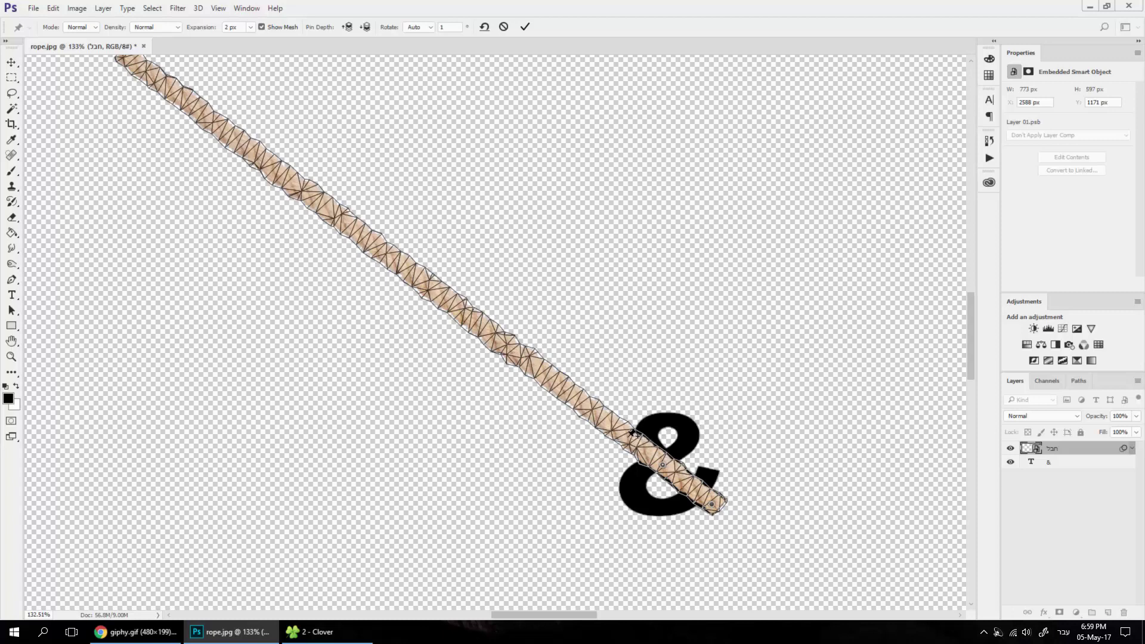
{"action": "mouse_move", "coordinate": [621, 435]}
{"action": "left_mouse_down"}
{"action": "mouse_move", "coordinate": [647, 424]}
{"action": "mouse_move", "coordinate": [667, 438]}
{"action": "left_mouse_up"}
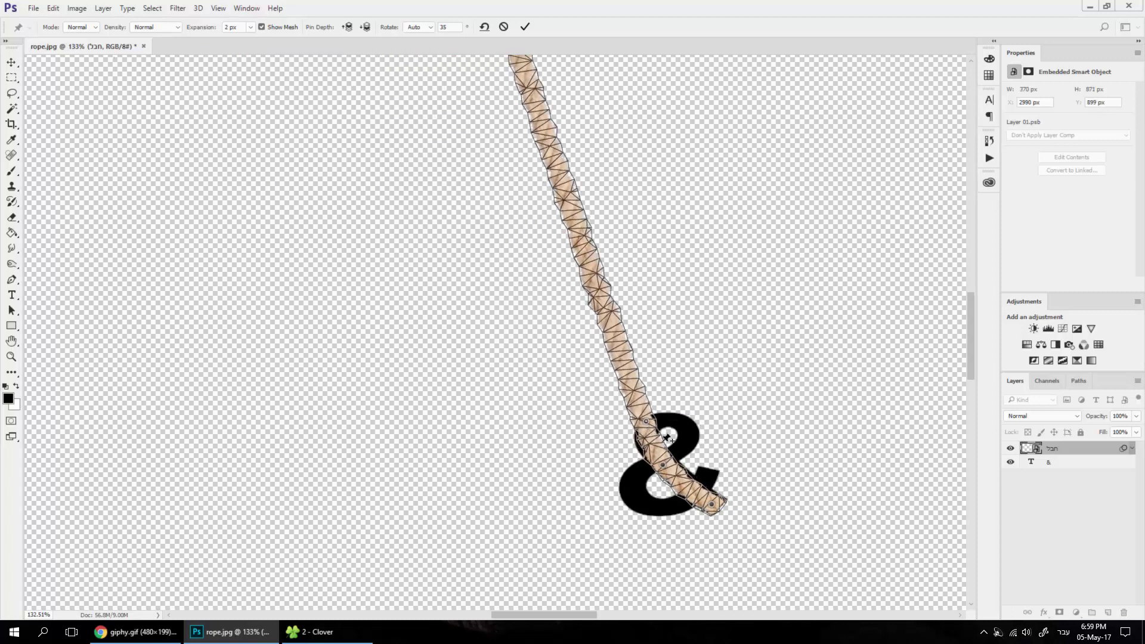
{"action": "scroll", "coordinate": [661, 432], "scroll_direction": "up", "scroll_amount": 2}
{"action": "scroll", "coordinate": [541, 336], "scroll_direction": "up", "scroll_amount": 1}
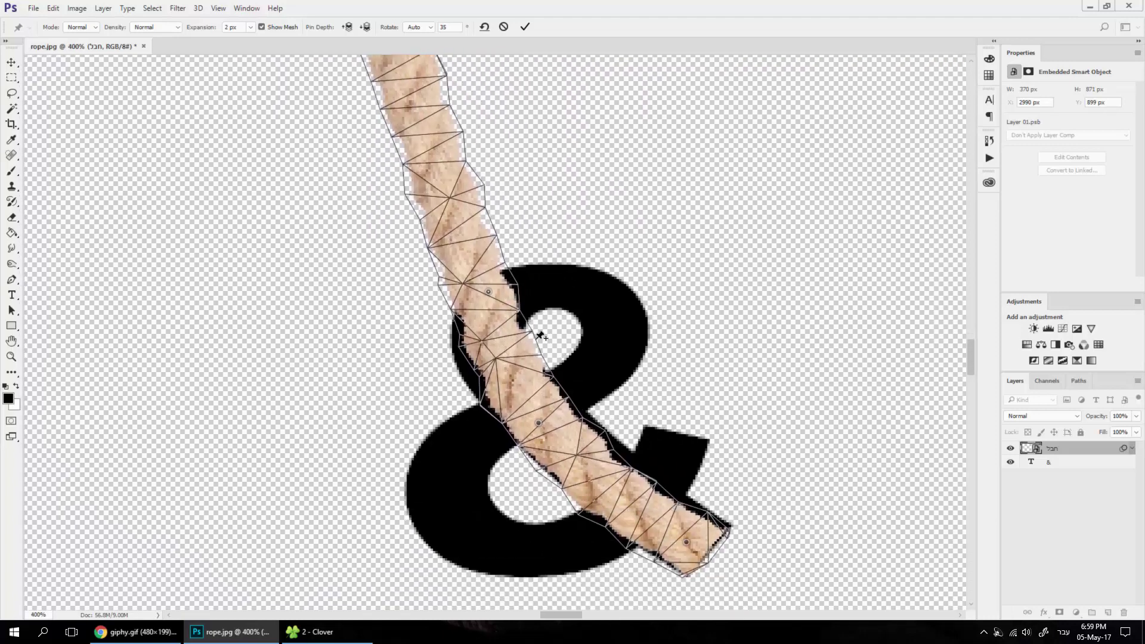
{"action": "left_click_drag", "start_coordinate": [498, 296], "coordinate": [494, 300]}
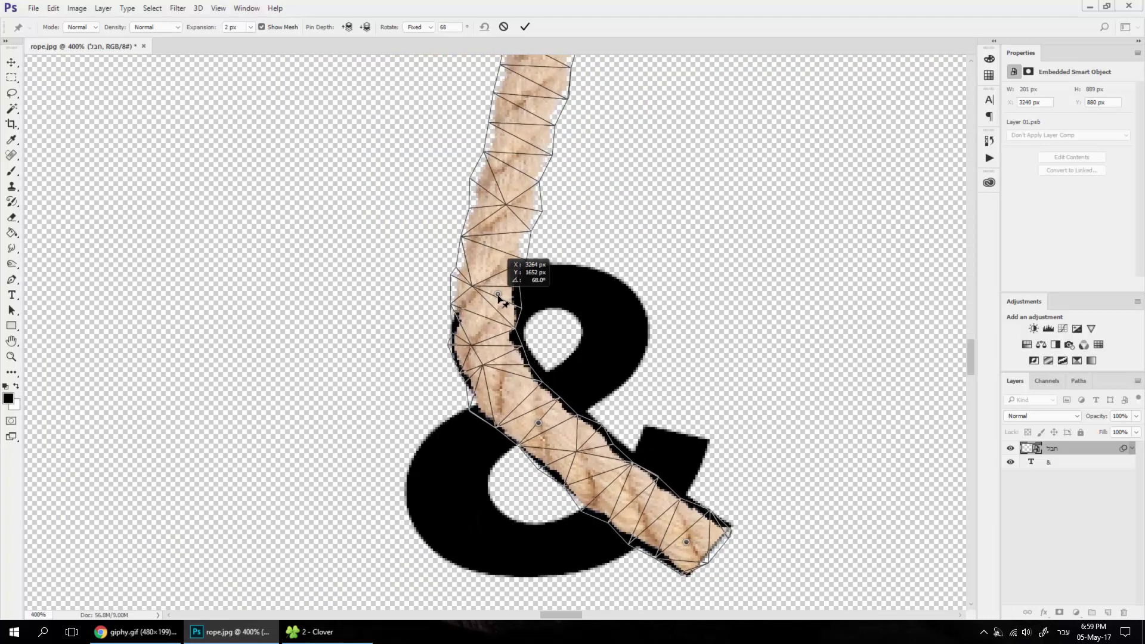
{"action": "mouse_move", "coordinate": [491, 296]}
{"action": "left_mouse_down"}
{"action": "mouse_move", "coordinate": [504, 271]}
{"action": "mouse_move", "coordinate": [484, 308]}
{"action": "left_mouse_up"}
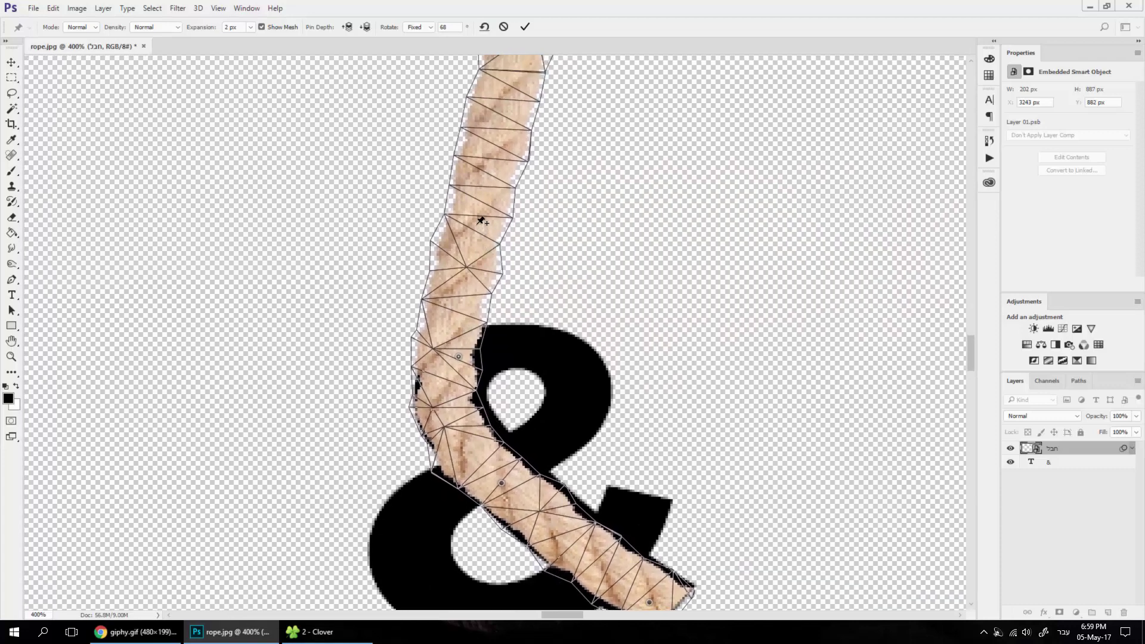
Step: Pin and bend the upper rope, then swing the lower tail toward horizontal
{"action": "mouse_move", "coordinate": [481, 220]}
{"action": "left_mouse_down"}
{"action": "mouse_move", "coordinate": [567, 351]}
{"action": "mouse_move", "coordinate": [534, 255]}
{"action": "mouse_move", "coordinate": [543, 408]}
{"action": "left_mouse_up"}
{"action": "scroll", "coordinate": [559, 272], "scroll_direction": "down", "scroll_amount": 3}
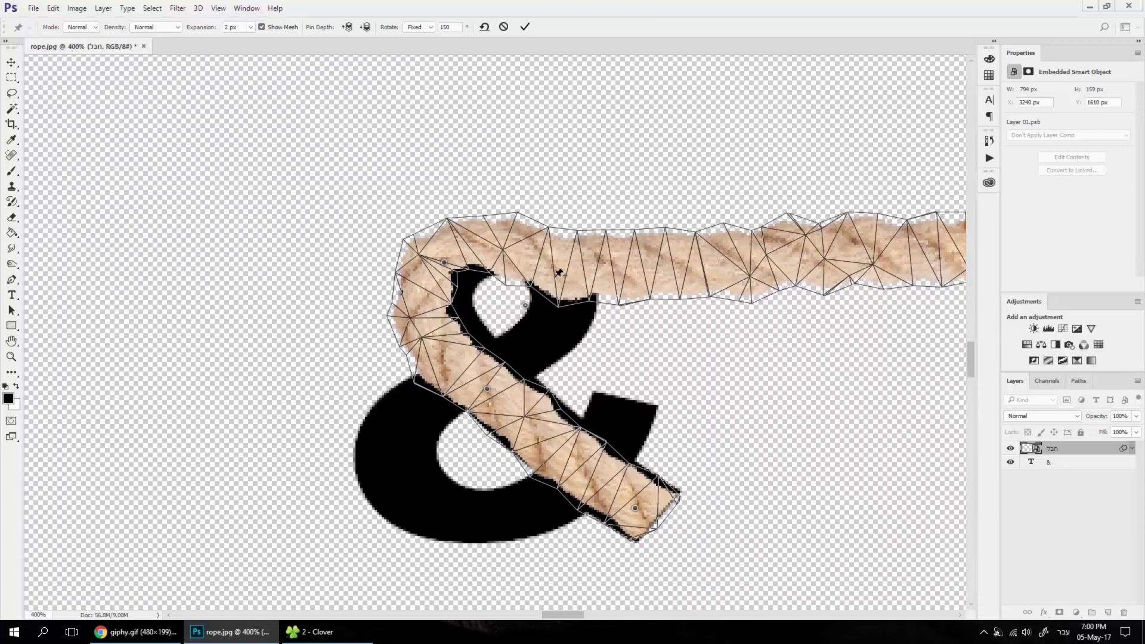
{"action": "left_click_drag", "start_coordinate": [559, 258], "coordinate": [551, 269]}
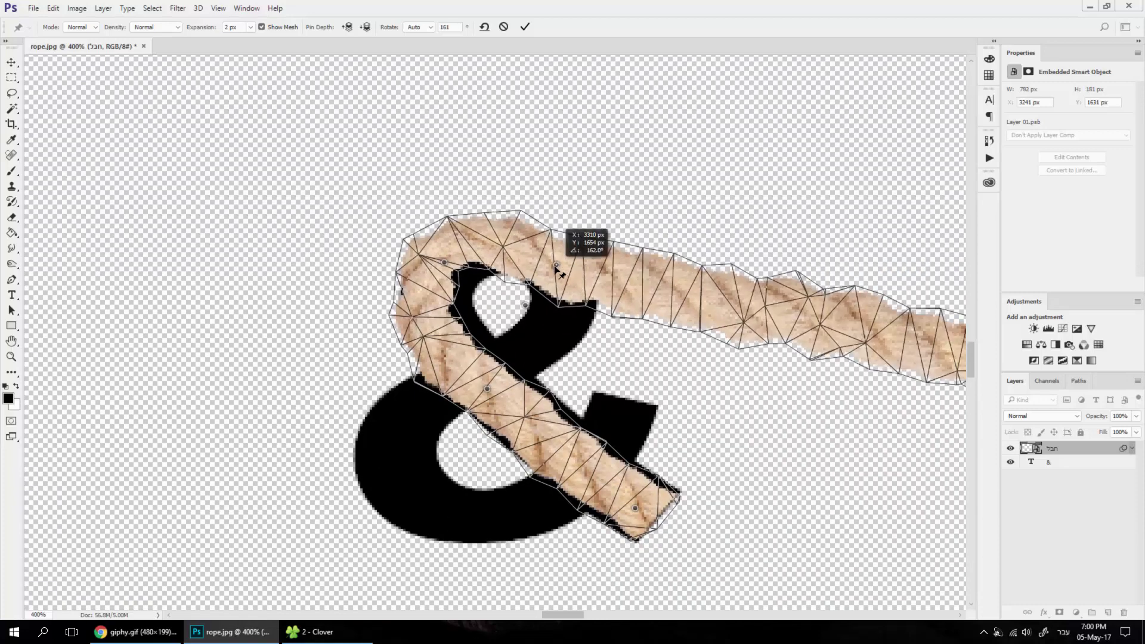
{"action": "left_click", "coordinate": [525, 306], "text": "alt"}
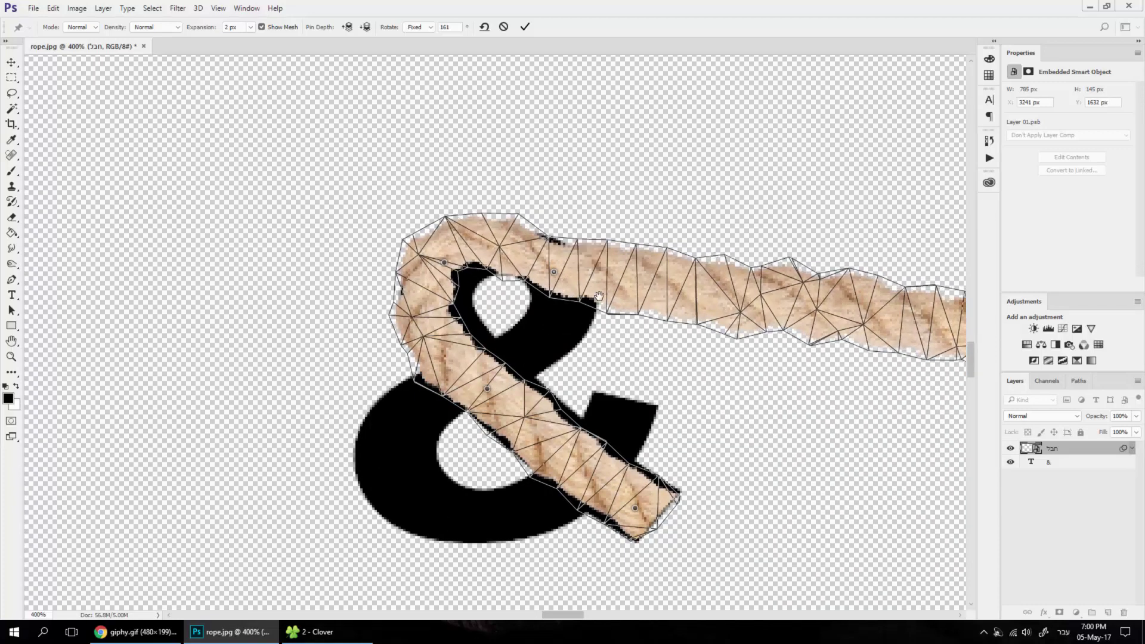
{"action": "mouse_move", "coordinate": [659, 278]}
{"action": "left_mouse_down"}
{"action": "mouse_move", "coordinate": [628, 263]}
{"action": "mouse_move", "coordinate": [443, 304]}
{"action": "left_mouse_up"}
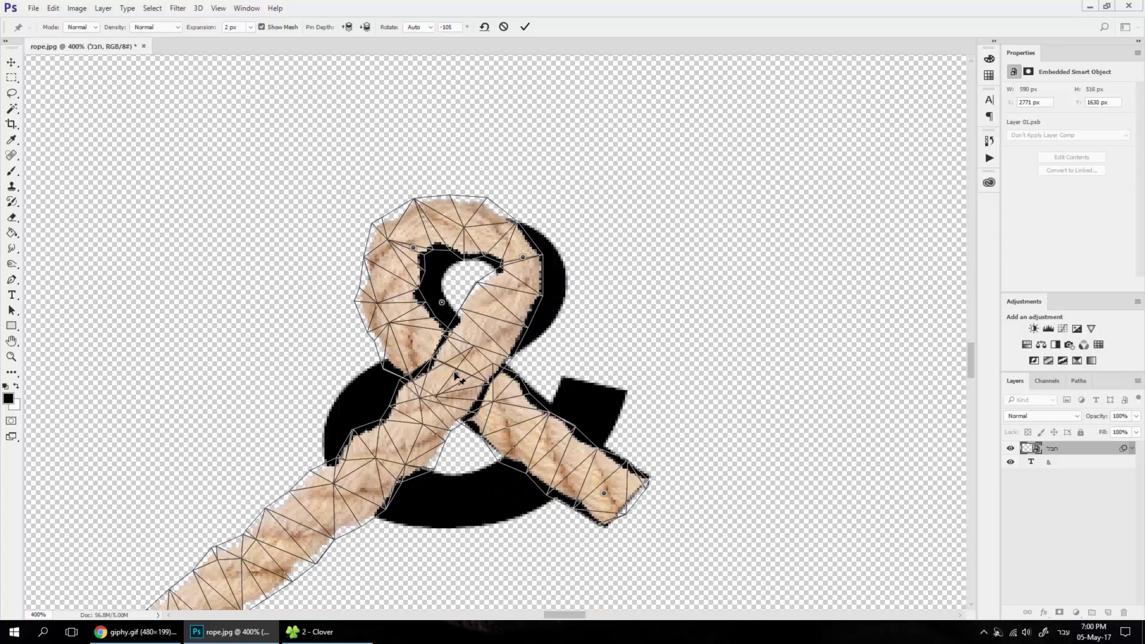
{"action": "left_click_drag", "start_coordinate": [454, 372], "coordinate": [456, 371]}
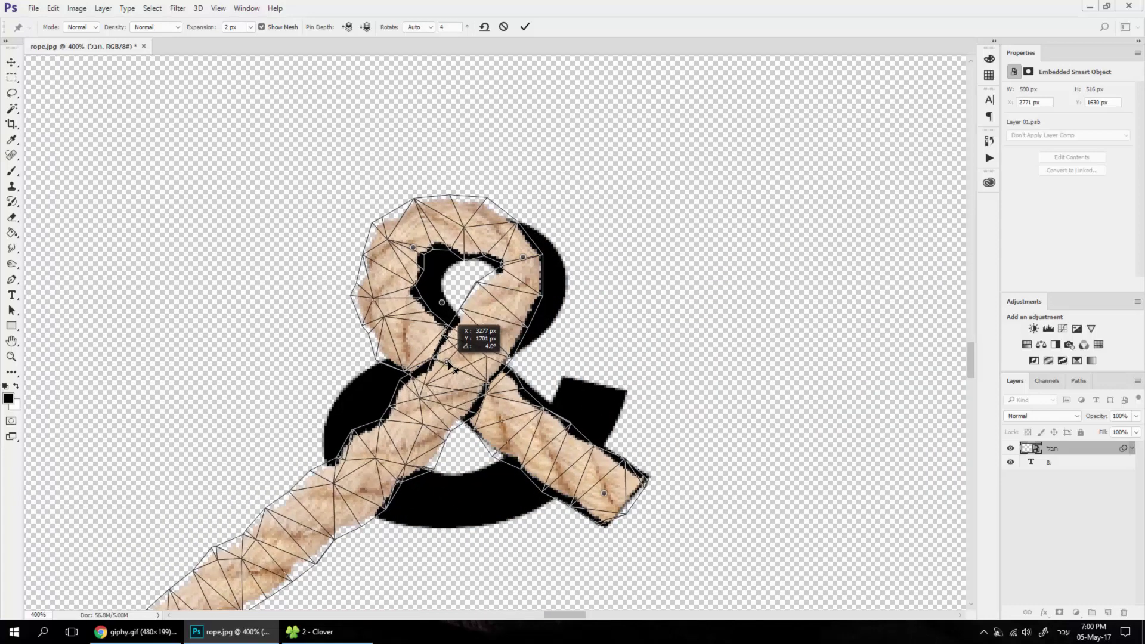
{"action": "left_click", "coordinate": [423, 416]}
{"action": "mouse_move", "coordinate": [424, 422]}
{"action": "left_mouse_down"}
{"action": "mouse_move", "coordinate": [420, 373]}
{"action": "mouse_move", "coordinate": [440, 364]}
{"action": "left_mouse_up"}
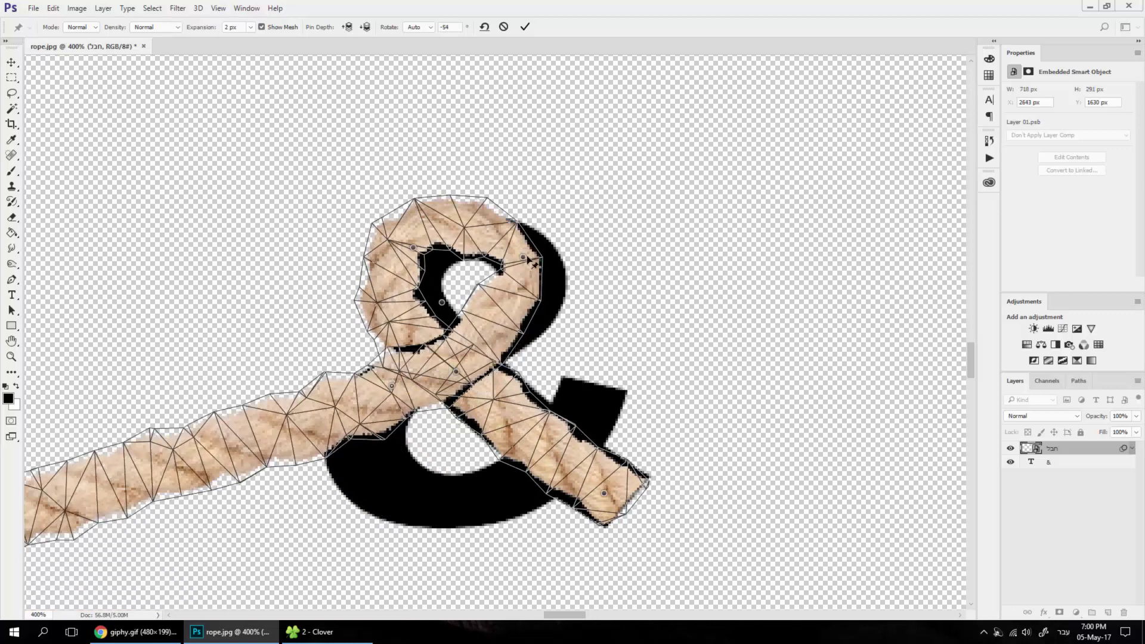
Step: Tighten the rope loop around the ampersand's top and swing the tail below the letter
{"action": "left_click_drag", "start_coordinate": [523, 258], "coordinate": [564, 260]}
{"action": "left_click", "coordinate": [530, 306]}
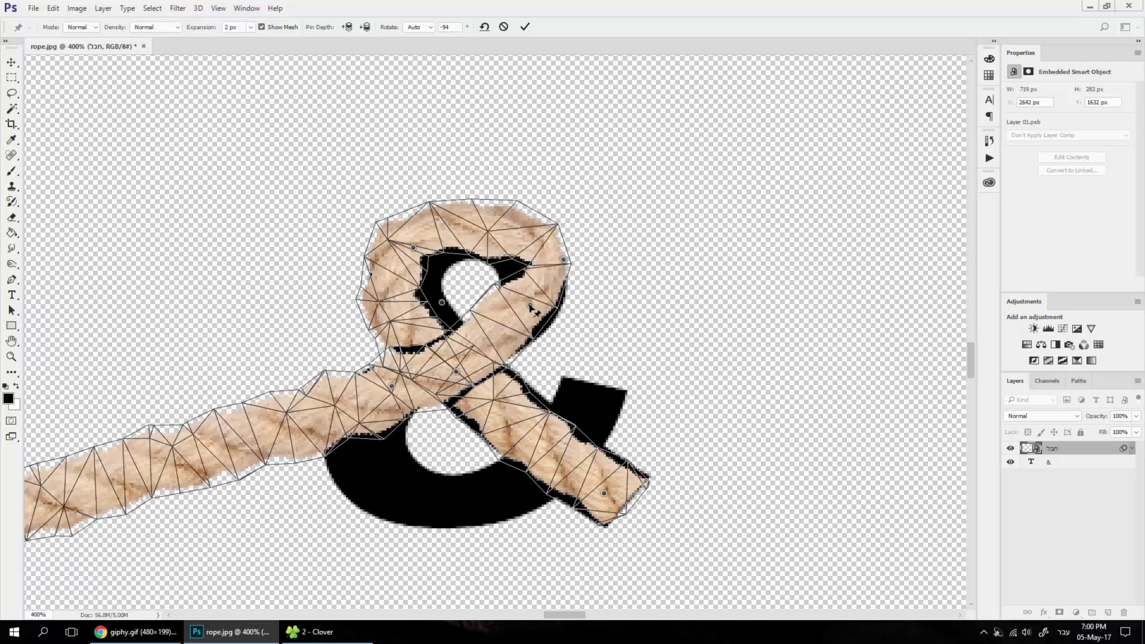
{"action": "left_click_drag", "start_coordinate": [530, 306], "coordinate": [539, 307]}
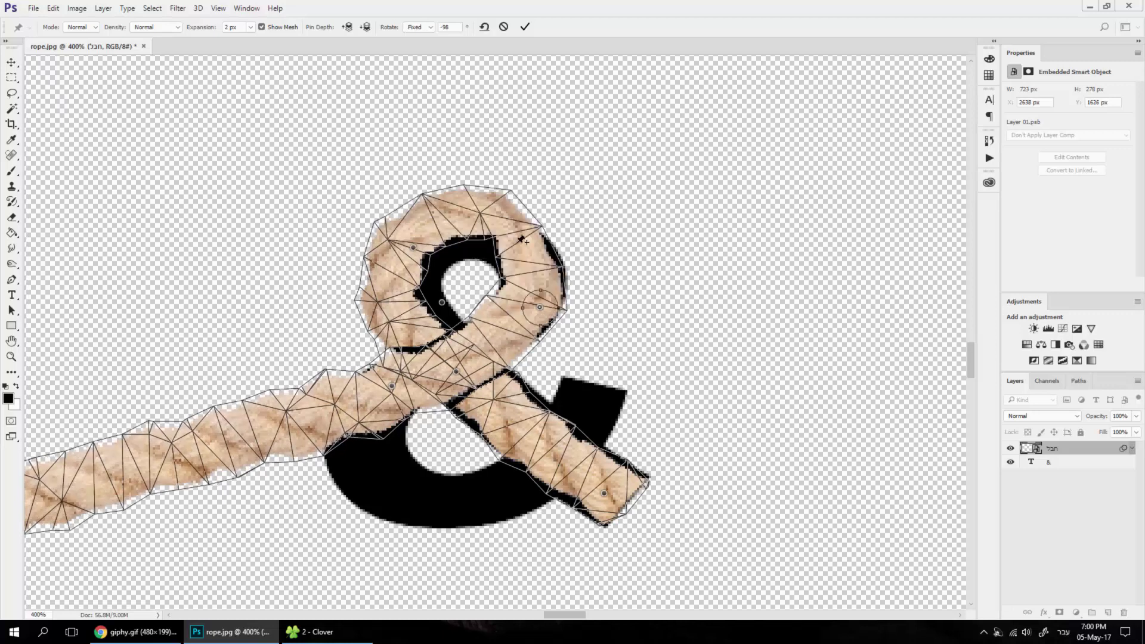
{"action": "left_click_drag", "start_coordinate": [563, 260], "coordinate": [446, 251]}
{"action": "scroll", "coordinate": [422, 262], "scroll_direction": "down", "scroll_amount": 2}
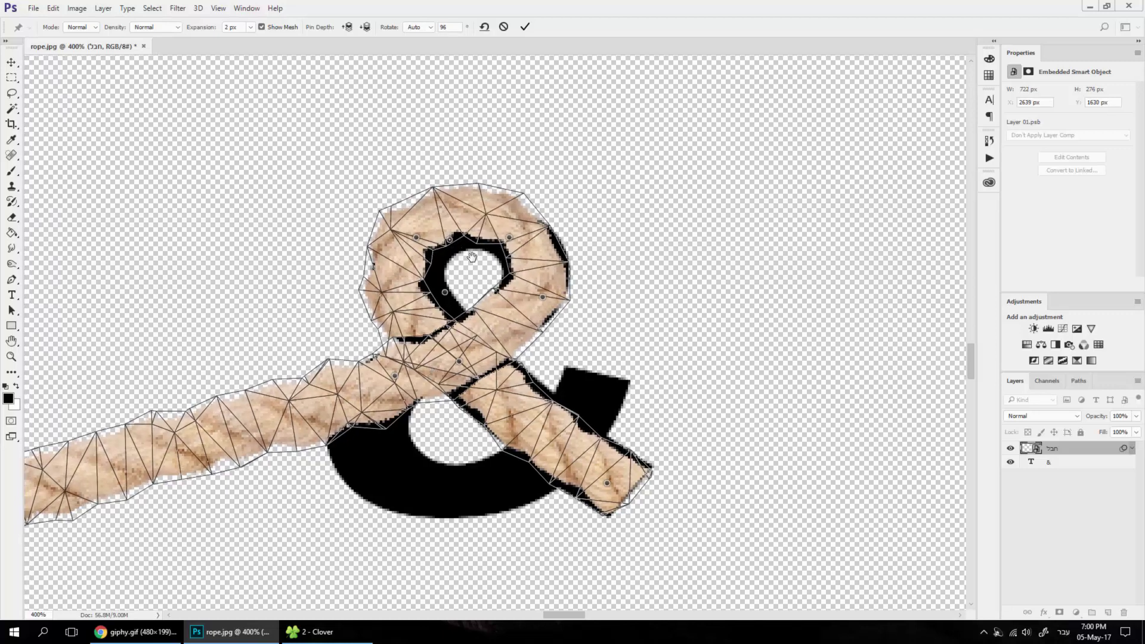
{"action": "scroll", "coordinate": [441, 244], "scroll_direction": "down", "scroll_amount": 3}
{"action": "left_click_drag", "start_coordinate": [441, 250], "coordinate": [459, 232]}
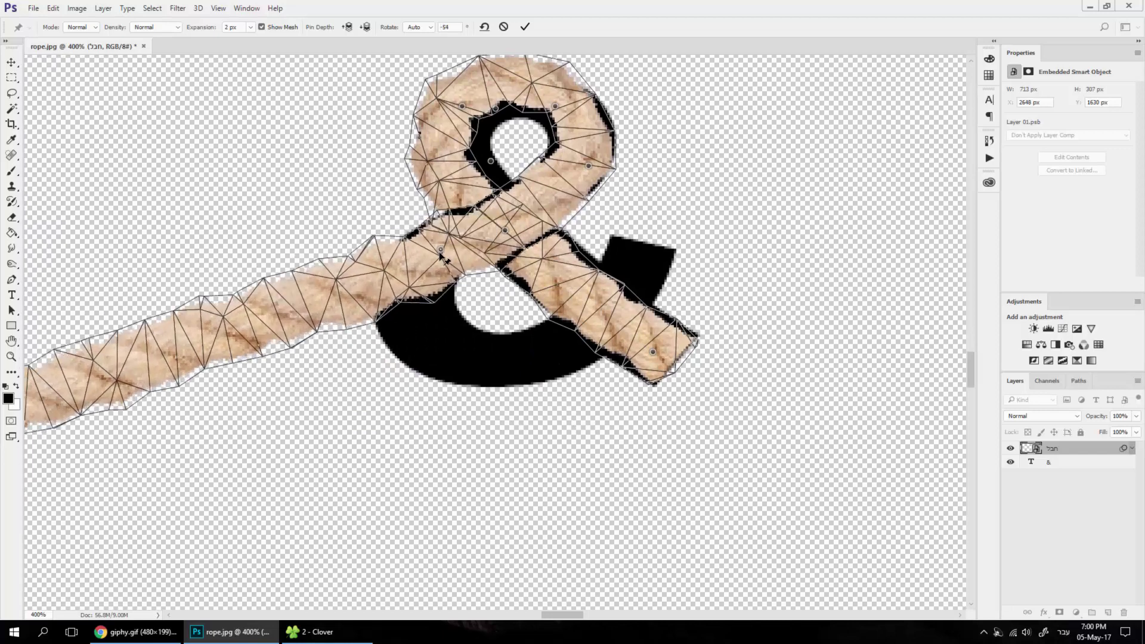
{"action": "scroll", "coordinate": [420, 281], "scroll_direction": "down", "scroll_amount": 2}
{"action": "left_click_drag", "start_coordinate": [322, 296], "coordinate": [511, 469]}
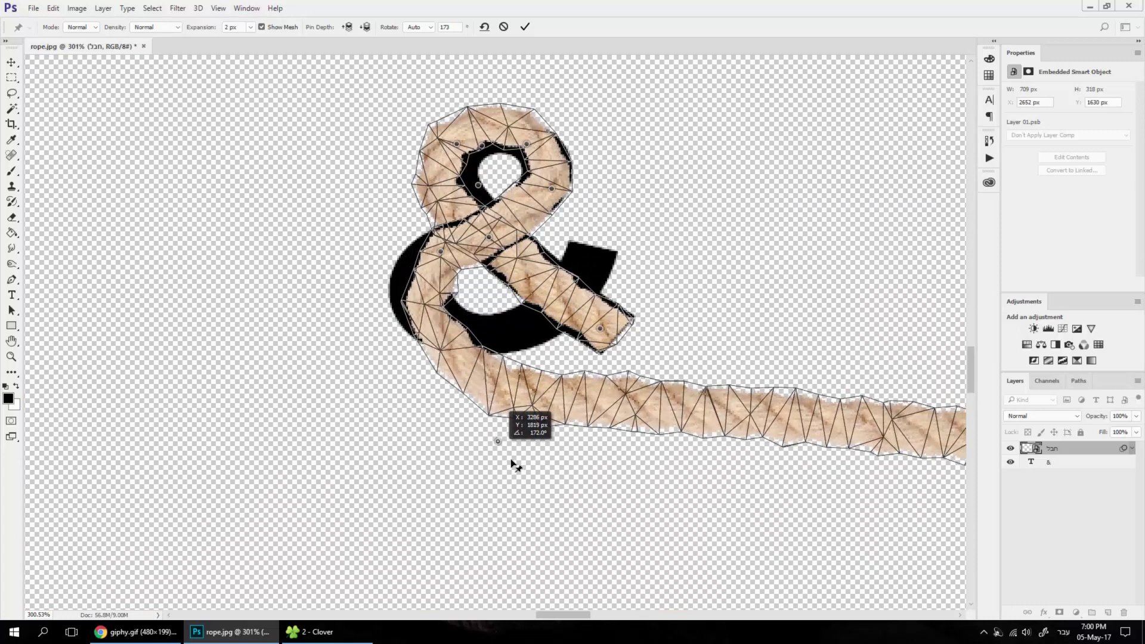
Step: Pin the rope under the letter and try swinging its tail, deleting unwanted pins
{"action": "left_click", "coordinate": [434, 321]}
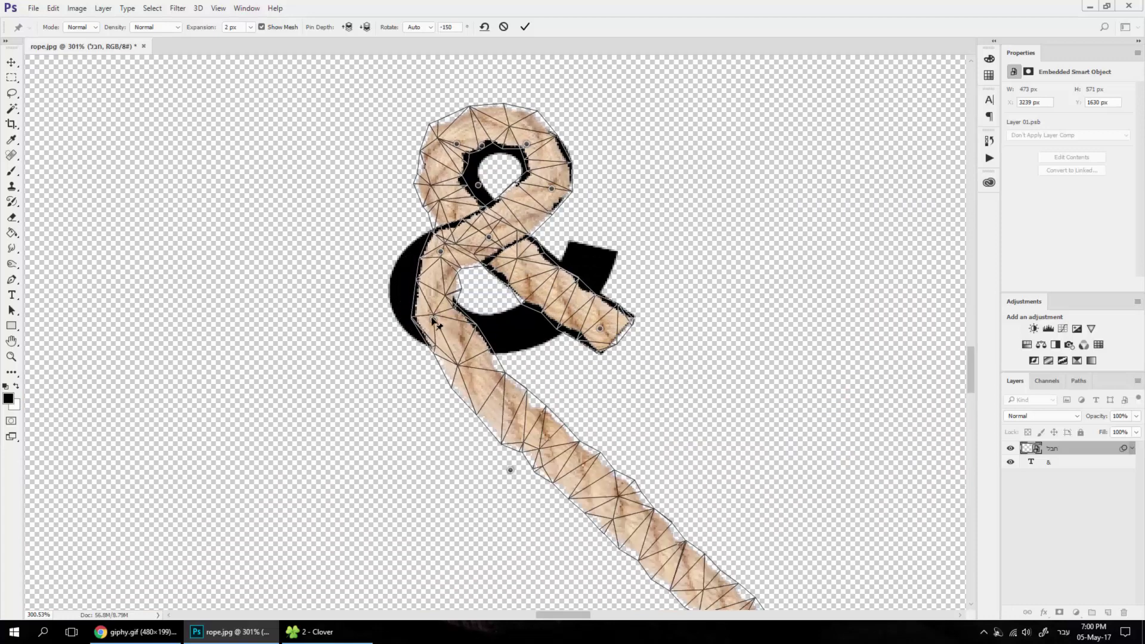
{"action": "left_click_drag", "start_coordinate": [433, 319], "coordinate": [403, 301]}
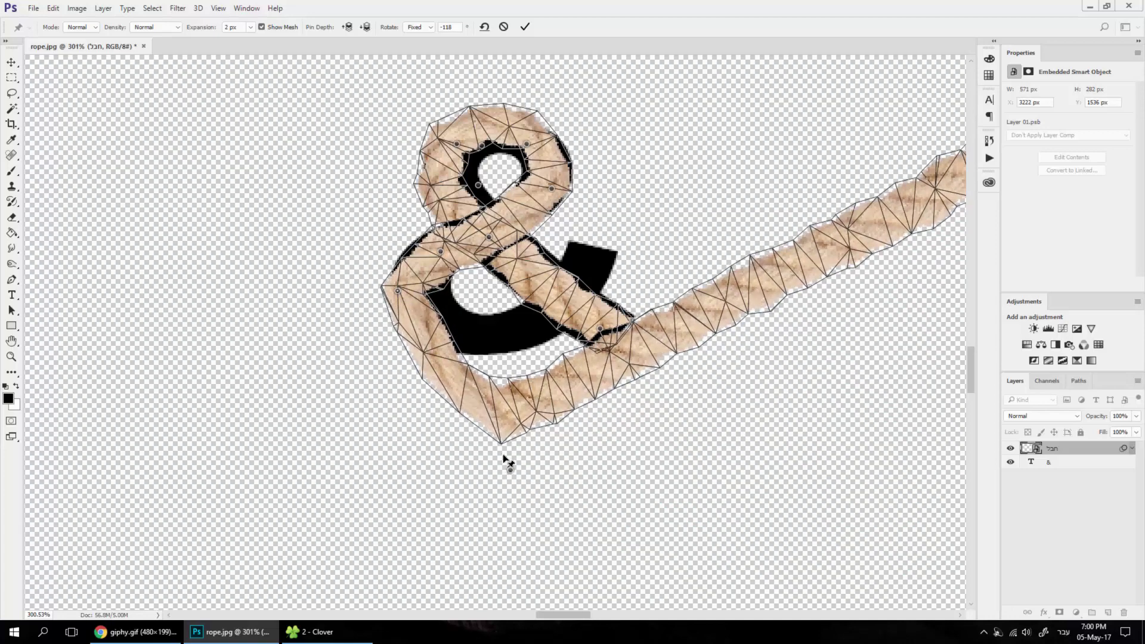
{"action": "left_click_drag", "start_coordinate": [510, 469], "coordinate": [468, 434]}
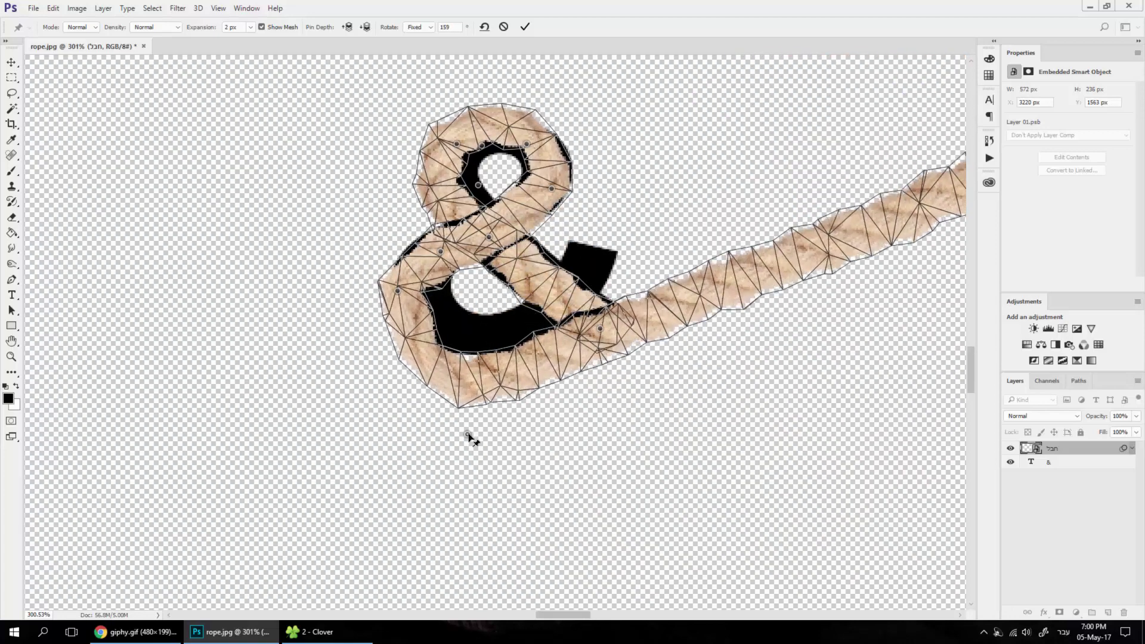
{"action": "key", "text": "Delete"}
{"action": "mouse_move", "coordinate": [388, 374]}
{"action": "left_mouse_down"}
{"action": "mouse_move", "coordinate": [469, 338]}
{"action": "mouse_move", "coordinate": [448, 329]}
{"action": "left_mouse_up"}
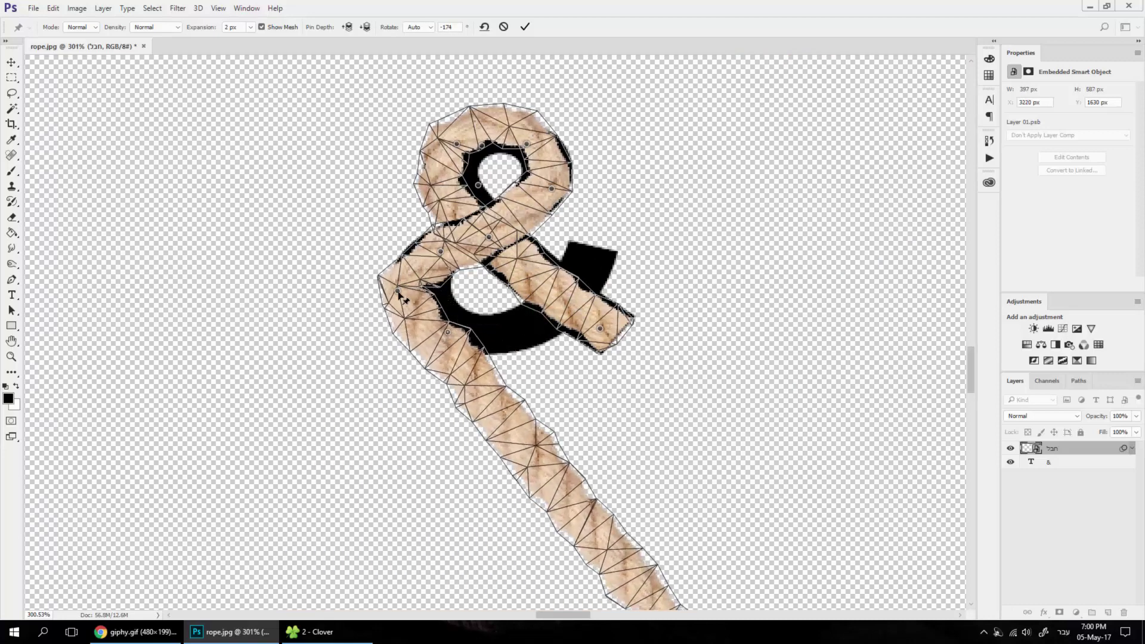
{"action": "key", "text": "Delete"}
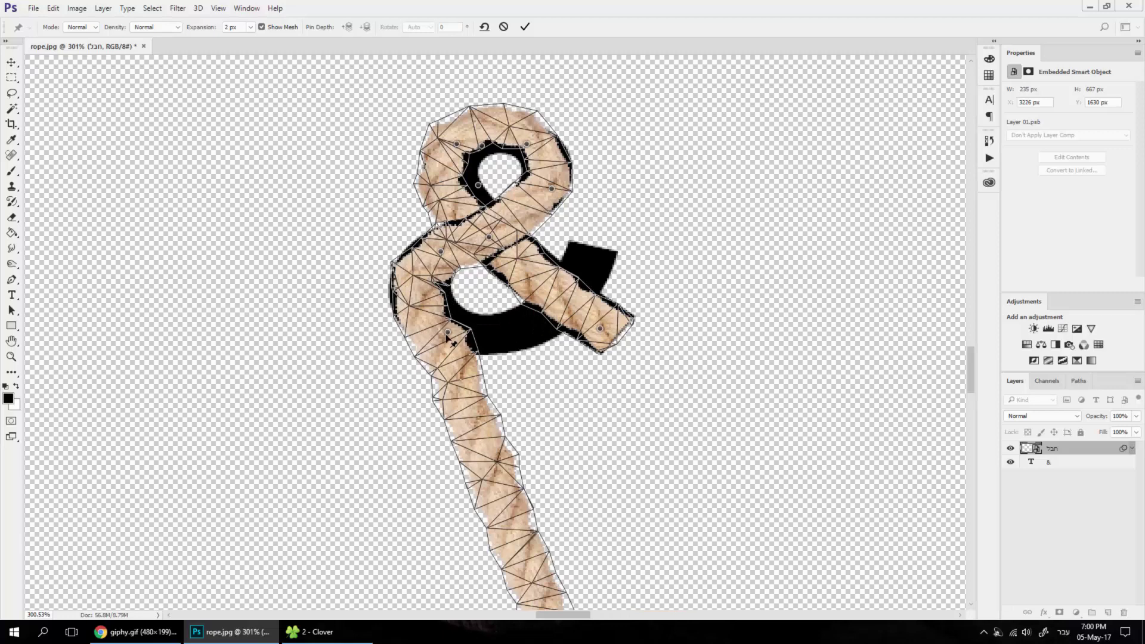
{"action": "left_click_drag", "start_coordinate": [447, 337], "coordinate": [456, 358]}
Step: Bend the rope tail diagonally up to the right and hide the warp mesh
{"action": "scroll", "coordinate": [455, 357], "scroll_direction": "up", "scroll_amount": 2}
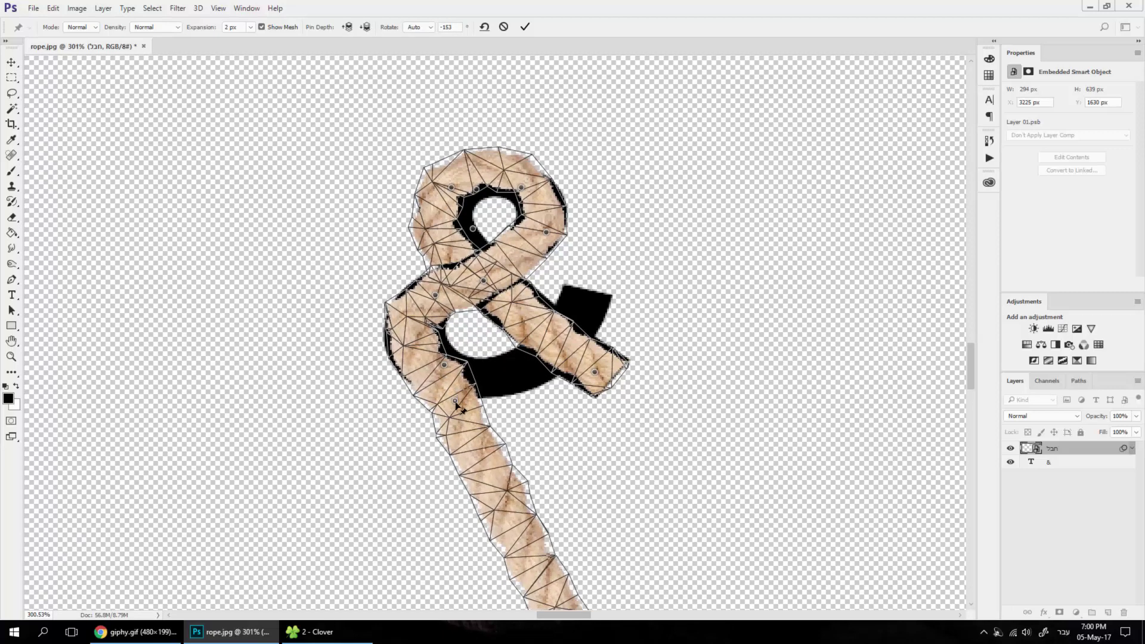
{"action": "left_click_drag", "start_coordinate": [456, 402], "coordinate": [530, 359]}
{"action": "scroll", "coordinate": [530, 359], "scroll_direction": "up", "scroll_amount": 2}
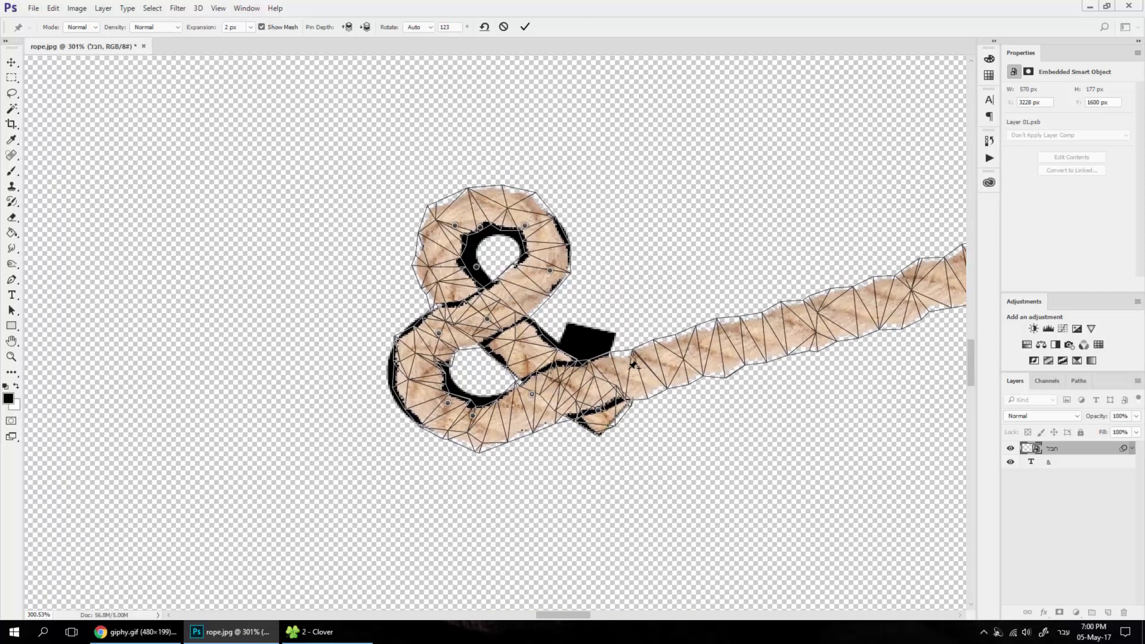
{"action": "left_click_drag", "start_coordinate": [652, 364], "coordinate": [593, 307]}
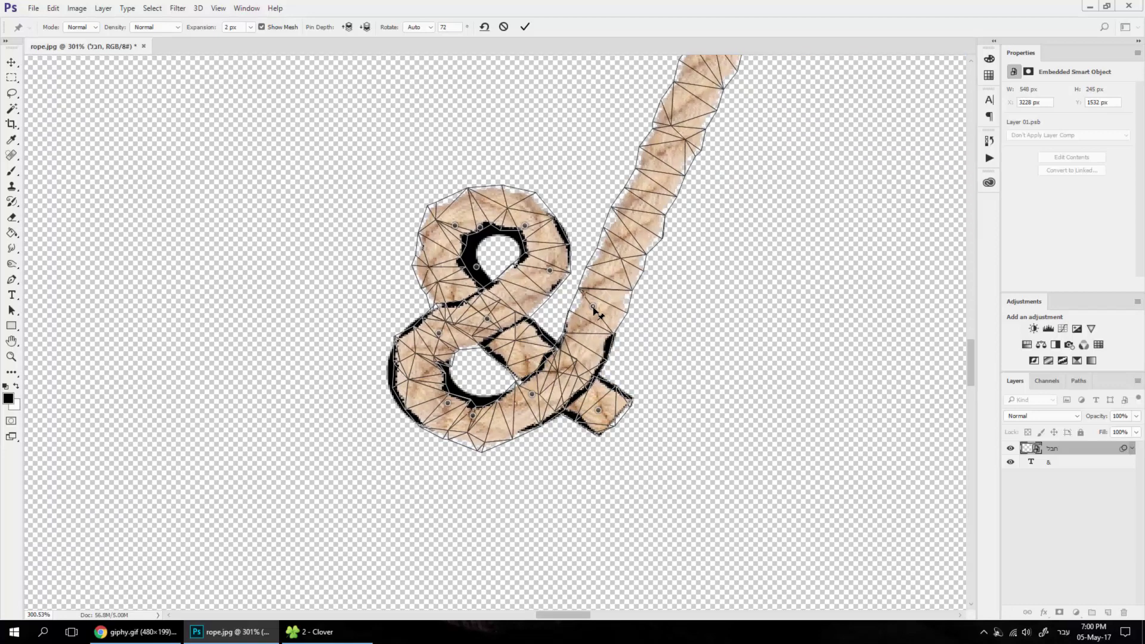
{"action": "scroll", "coordinate": [486, 440], "scroll_direction": "up", "scroll_amount": 2}
{"action": "left_click_drag", "start_coordinate": [481, 452], "coordinate": [418, 393]}
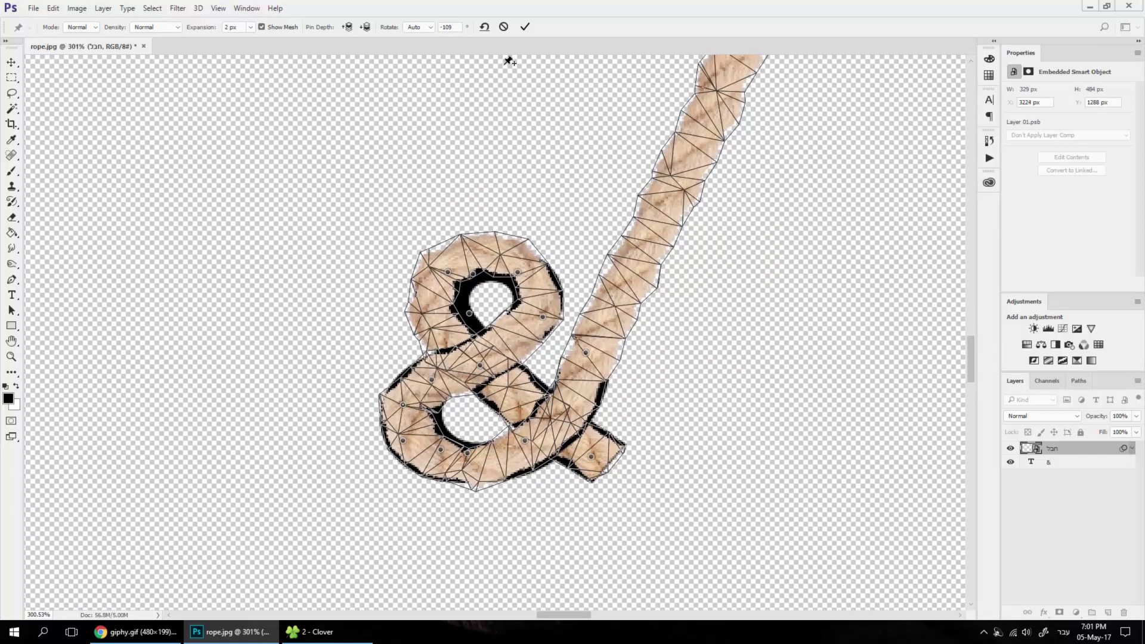
{"action": "left_click", "coordinate": [270, 26]}
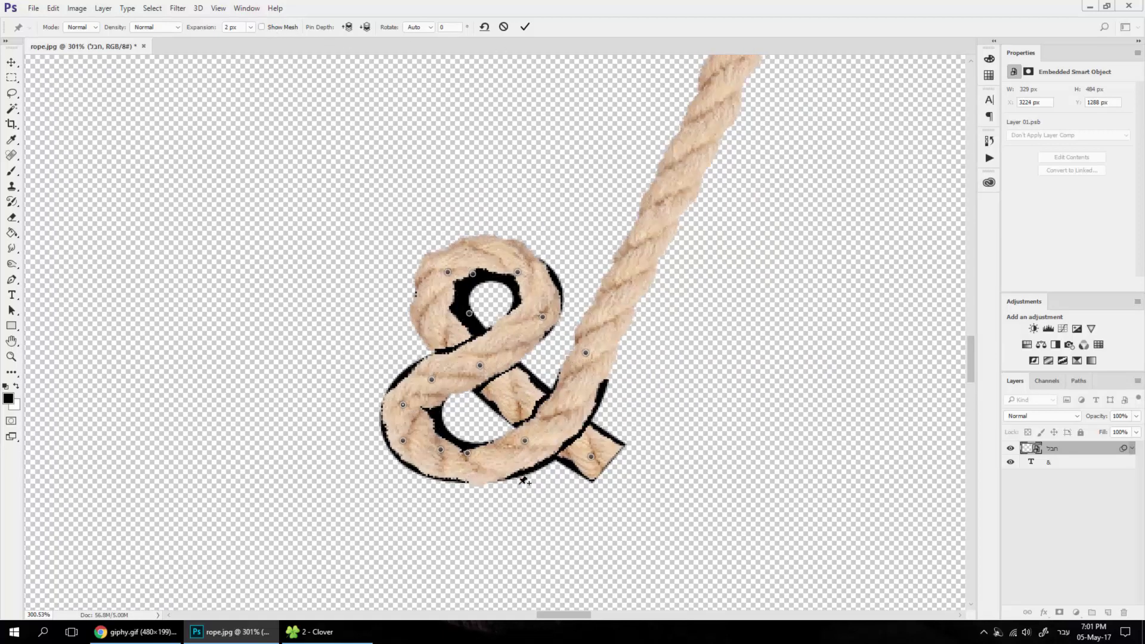
Step: Commit the rope's Puppet Warp, reopen it, and remove six pins along the rope tail
{"action": "left_click", "coordinate": [524, 27]}
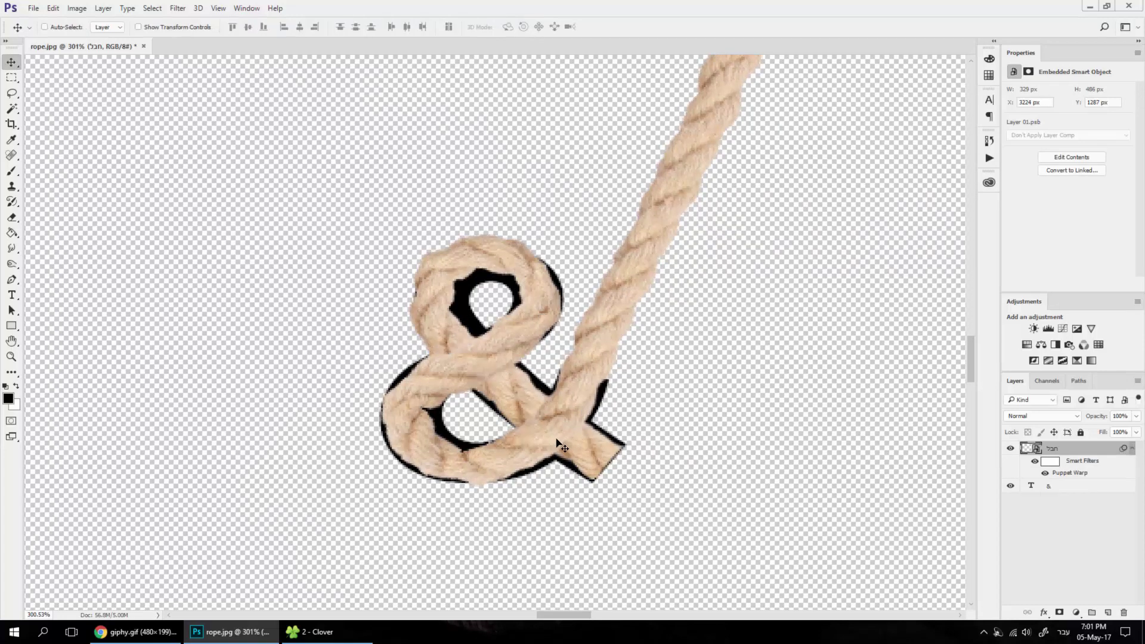
{"action": "double_click", "coordinate": [1068, 474]}
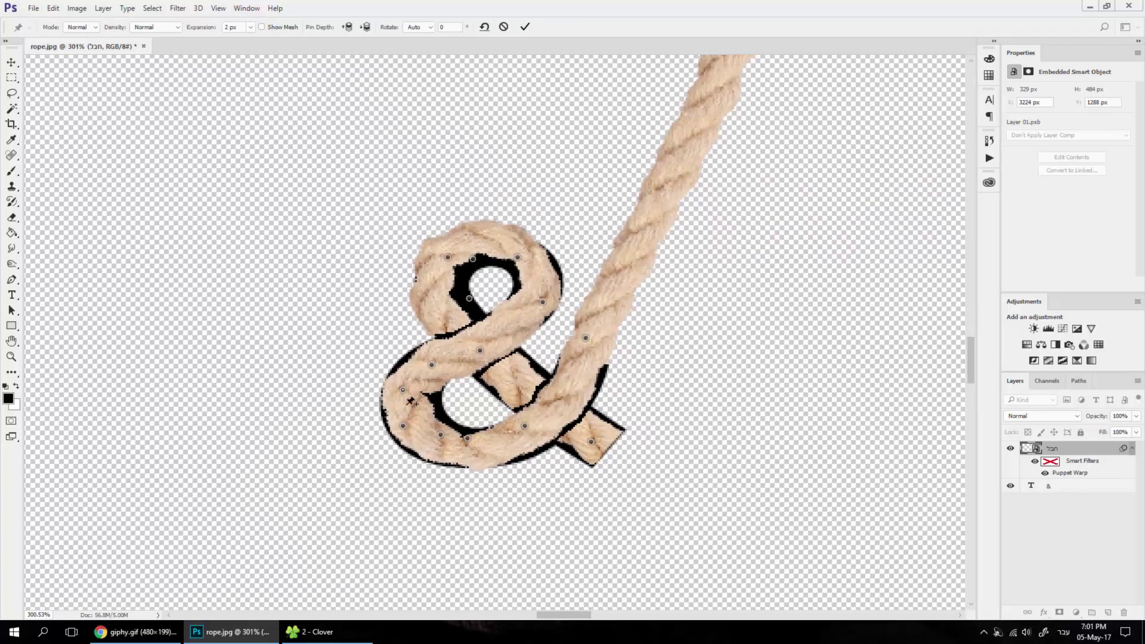
{"action": "left_click", "coordinate": [586, 339], "text": "alt"}
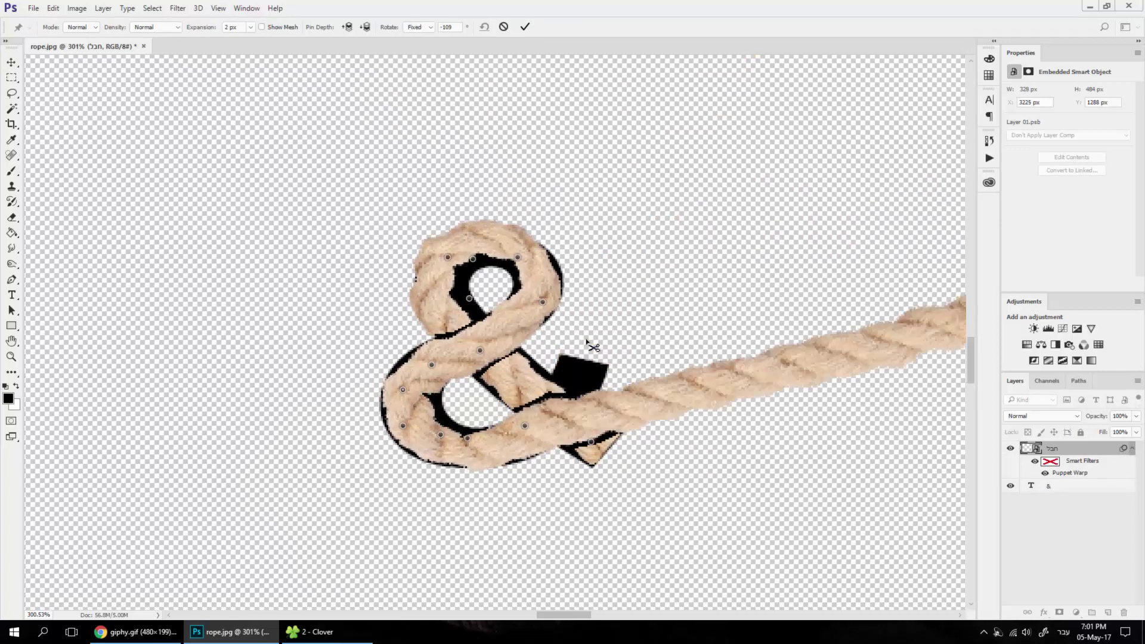
{"action": "left_click", "coordinate": [469, 439], "text": "alt"}
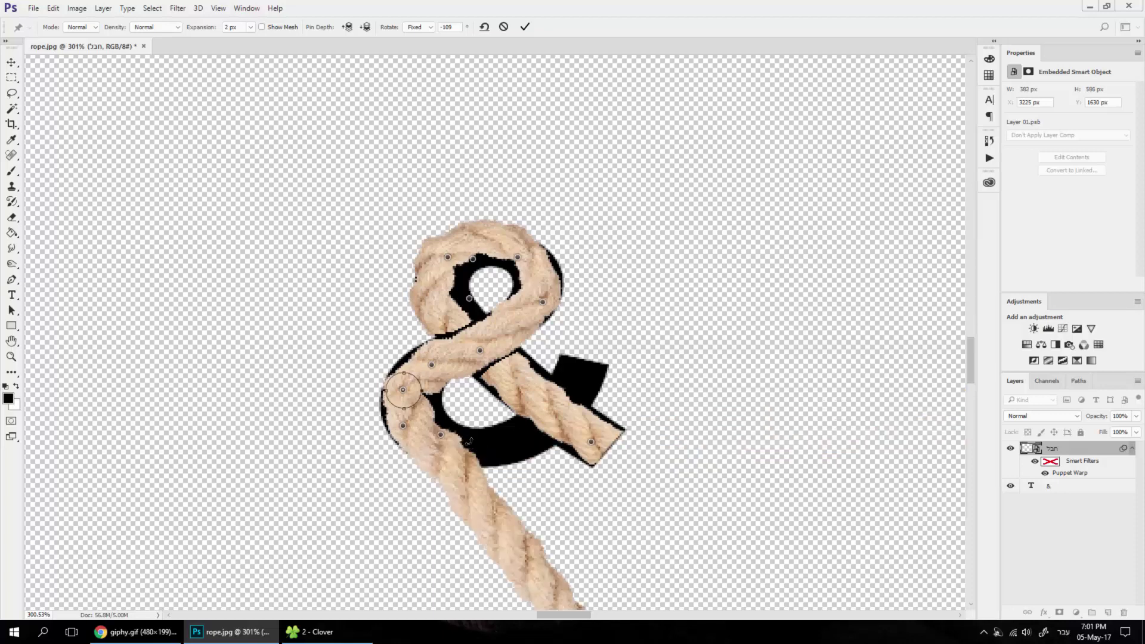
{"action": "left_click", "coordinate": [441, 434], "text": "alt"}
{"action": "left_click", "coordinate": [403, 425], "text": "alt"}
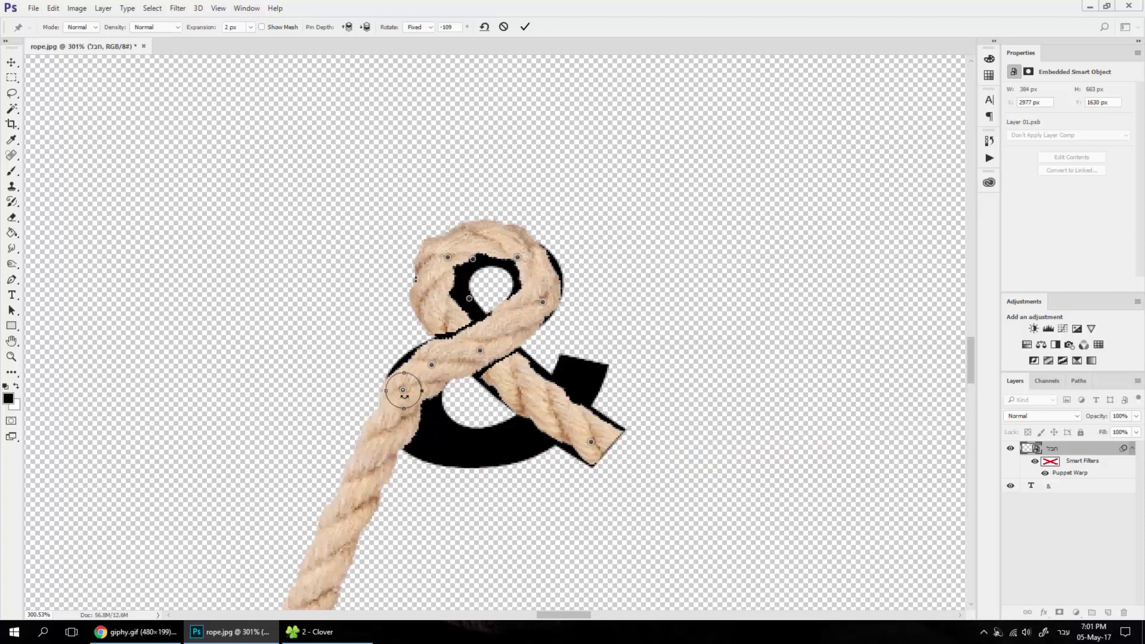
{"action": "left_click", "coordinate": [402, 389], "text": "alt"}
{"action": "left_click", "coordinate": [431, 365], "text": "alt"}
Step: Re-pin the rope tail, nudge it left, and straighten the rope around a new lower pin
{"action": "scroll", "coordinate": [438, 359], "scroll_direction": "down", "scroll_amount": 1}
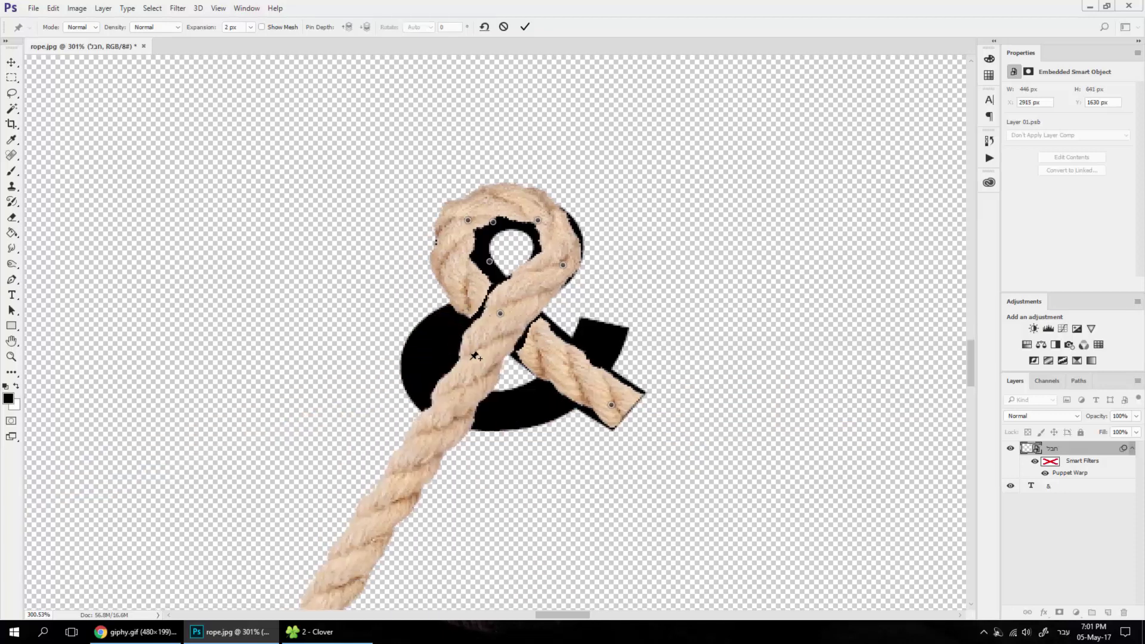
{"action": "left_click_drag", "start_coordinate": [460, 399], "coordinate": [440, 337]}
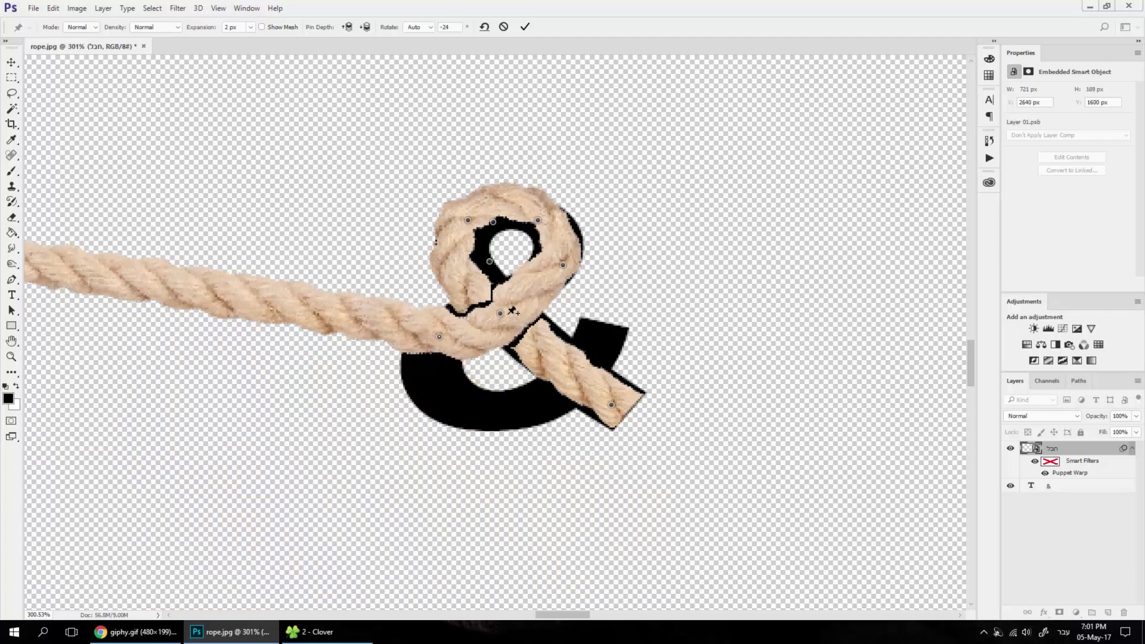
{"action": "key", "text": "alt"}
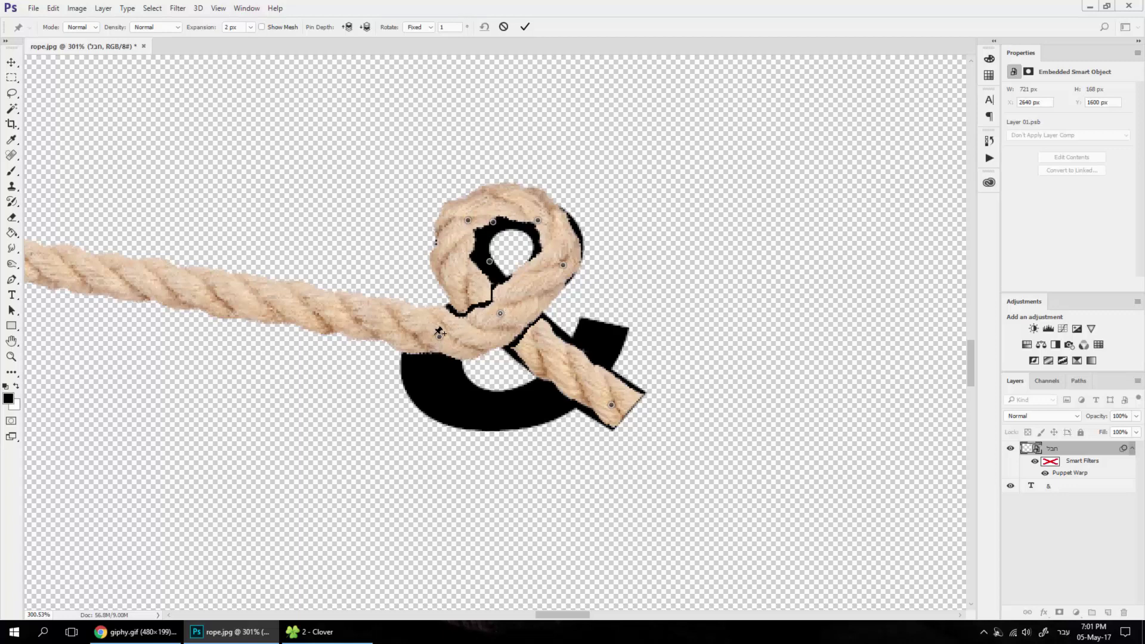
{"action": "left_click_drag", "start_coordinate": [439, 339], "coordinate": [417, 334]}
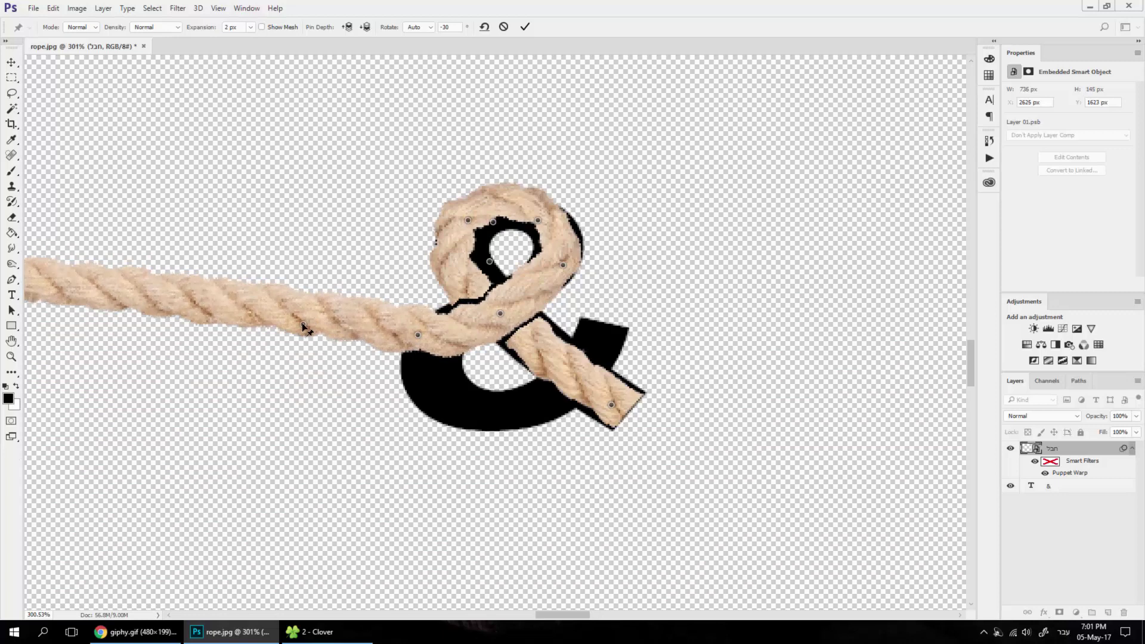
{"action": "mouse_move", "coordinate": [301, 324]}
{"action": "left_mouse_down"}
{"action": "mouse_move", "coordinate": [326, 362]}
{"action": "mouse_move", "coordinate": [506, 434]}
{"action": "left_mouse_up"}
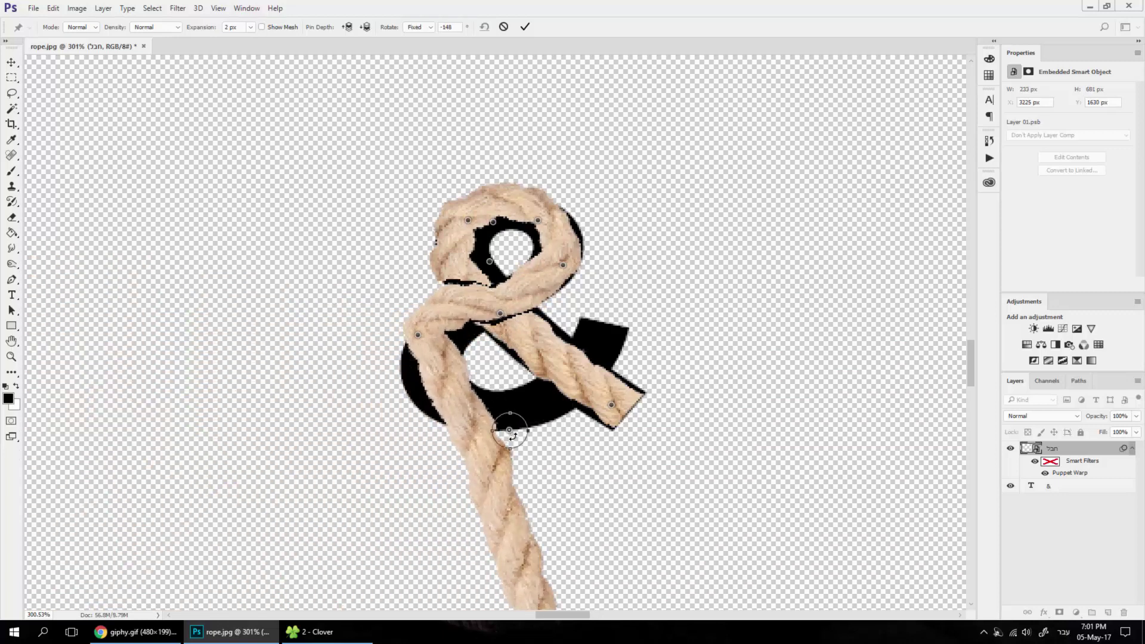
{"action": "left_click_drag", "start_coordinate": [512, 437], "coordinate": [496, 419]}
Step: Pin the rope under the ampersand's curve and swing its tail diagonally up to the right
{"action": "left_click", "coordinate": [449, 417]}
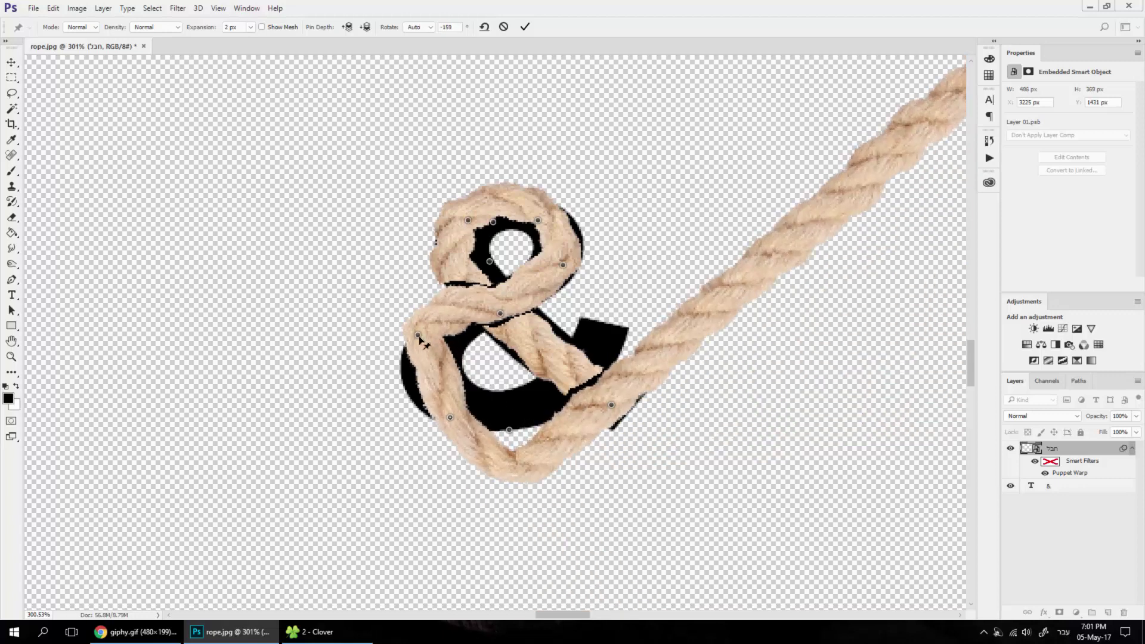
{"action": "mouse_move", "coordinate": [418, 335]}
{"action": "left_mouse_down"}
{"action": "mouse_move", "coordinate": [432, 360]}
{"action": "mouse_move", "coordinate": [428, 391]}
{"action": "mouse_move", "coordinate": [428, 355]}
{"action": "left_mouse_up"}
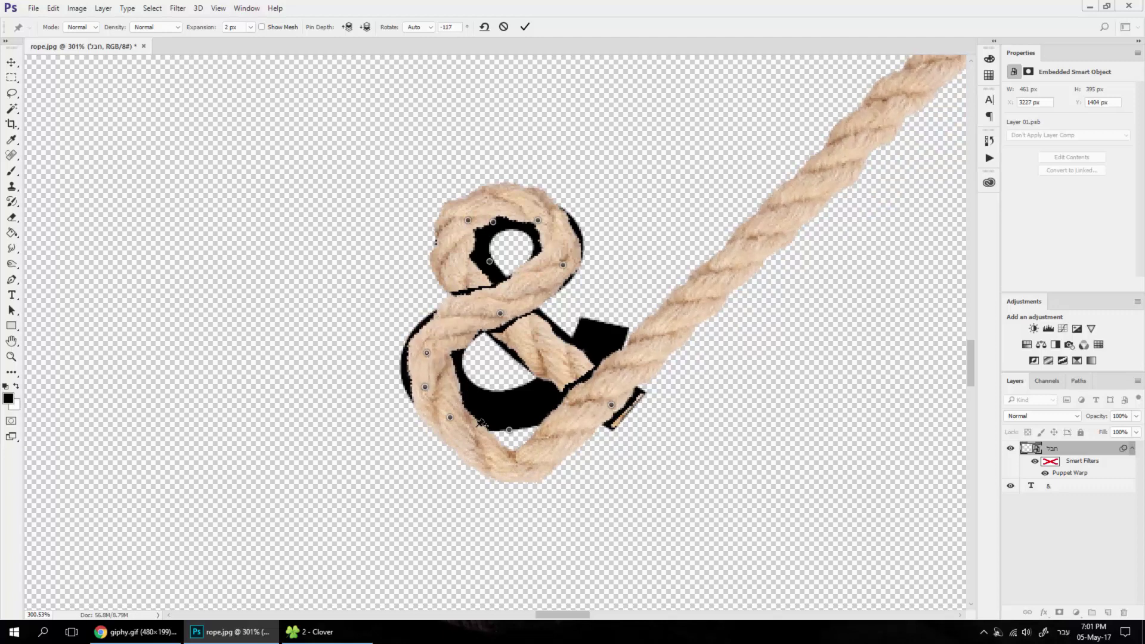
{"action": "left_click_drag", "start_coordinate": [506, 431], "coordinate": [517, 367]}
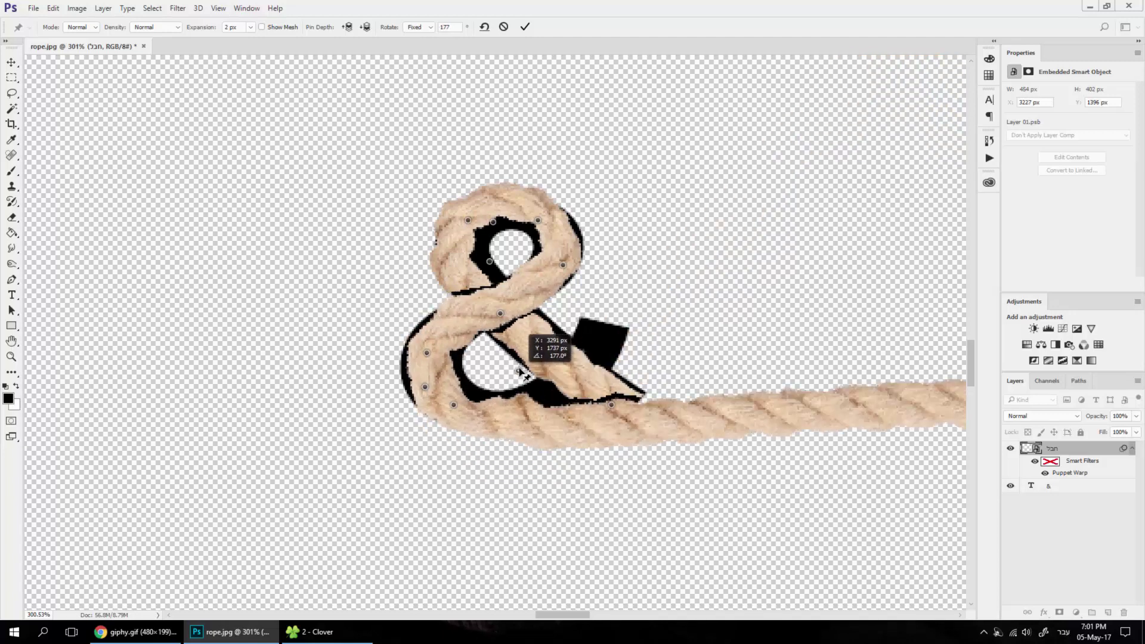
{"action": "mouse_move", "coordinate": [544, 415]}
{"action": "left_mouse_down"}
{"action": "mouse_move", "coordinate": [645, 465]}
{"action": "mouse_move", "coordinate": [545, 319]}
{"action": "left_mouse_up"}
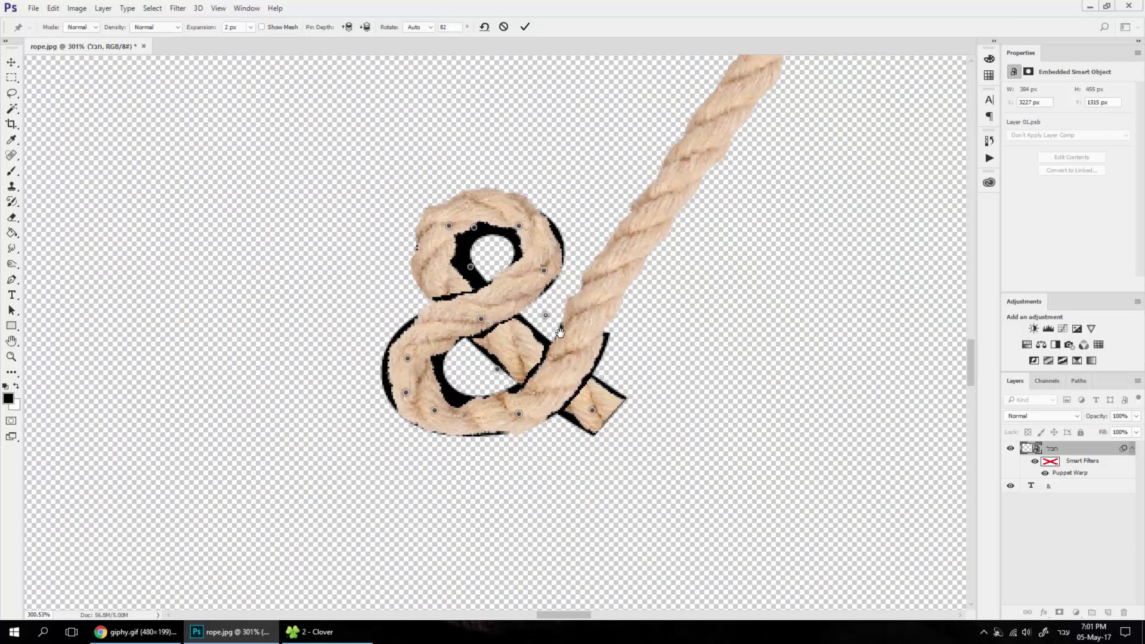
Step: Commit the warp, reopen it, and shift the upper rope tail slightly left
{"action": "left_click", "coordinate": [524, 27]}
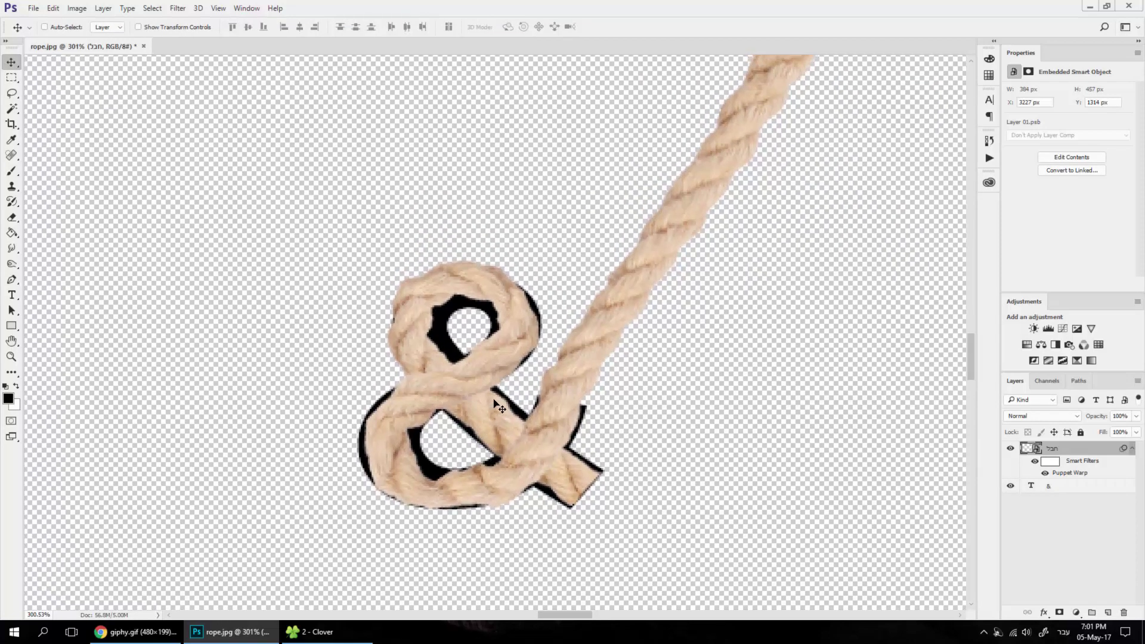
{"action": "double_click", "coordinate": [1064, 474]}
{"action": "left_click_drag", "start_coordinate": [575, 411], "coordinate": [582, 404]}
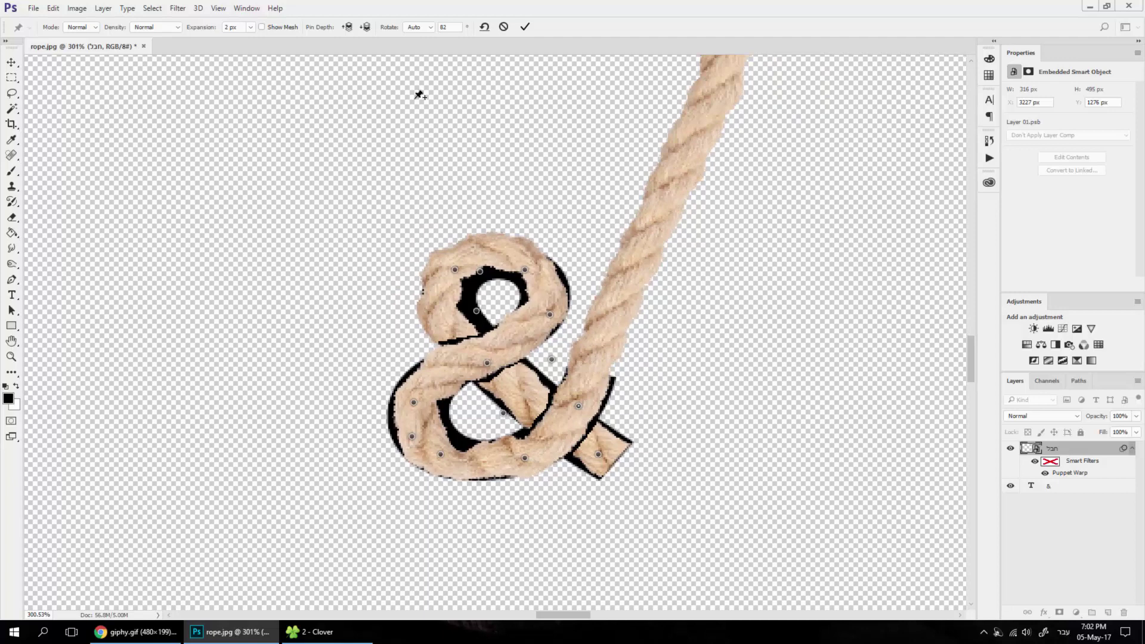
Step: Bring the diagonal strand's pin forward so it crosses over the loop, and commit the Puppet Warp
{"action": "left_click", "coordinate": [366, 29]}
{"action": "left_click", "coordinate": [525, 27]}
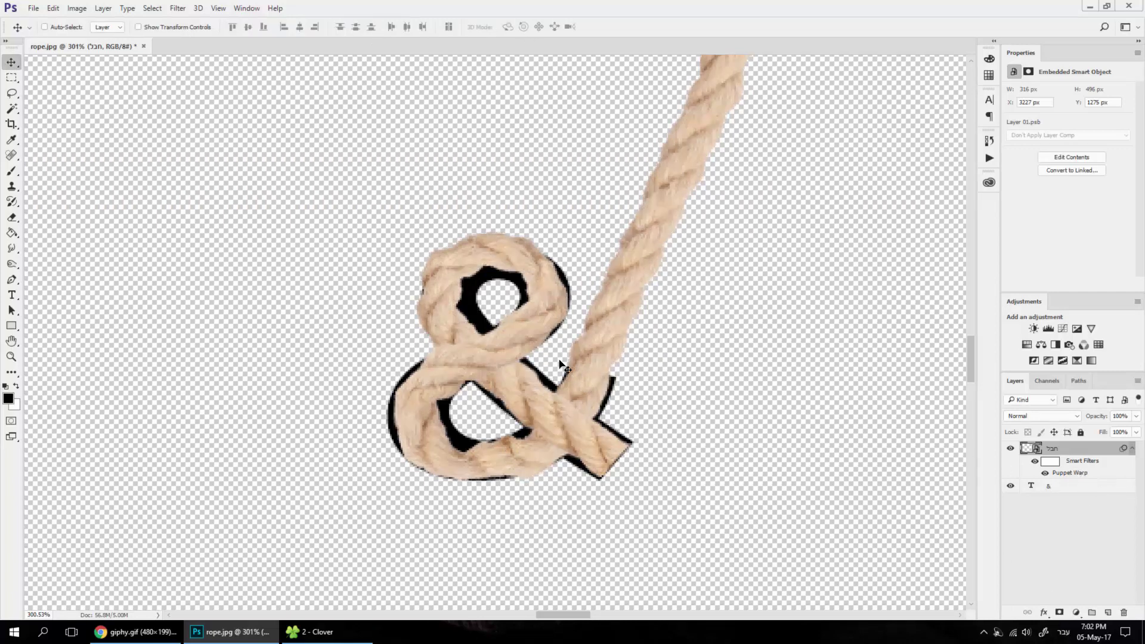
{"action": "scroll", "coordinate": [514, 348], "scroll_direction": "down", "scroll_amount": 2}
{"action": "scroll", "coordinate": [513, 340], "scroll_direction": "down", "scroll_amount": 2}
{"action": "scroll", "coordinate": [512, 340], "scroll_direction": "down", "scroll_amount": 1}
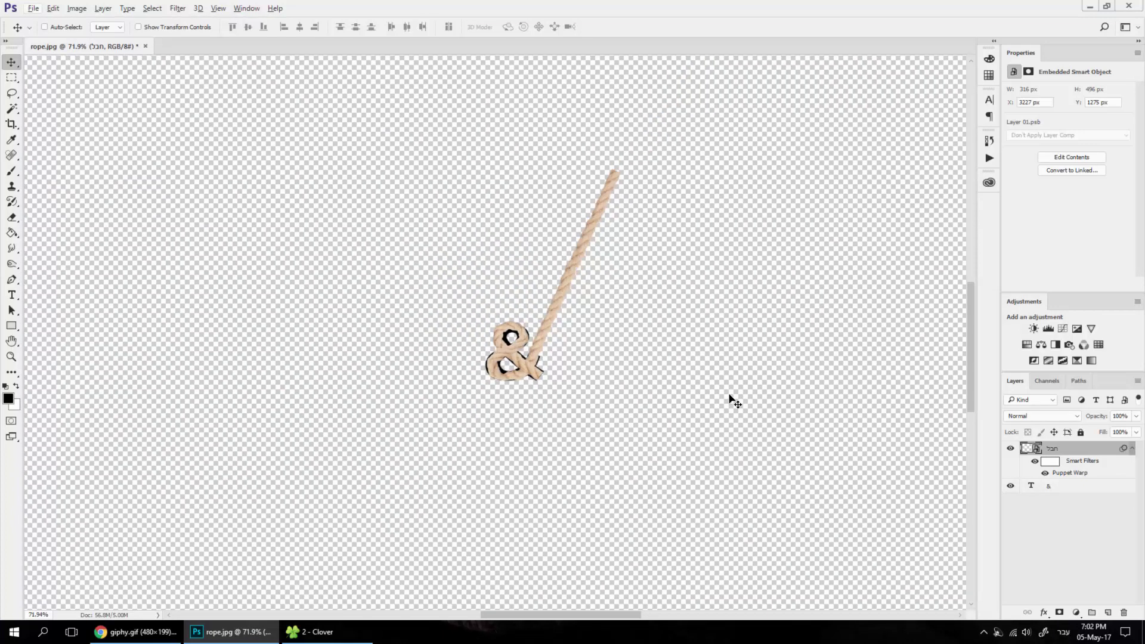
{"action": "scroll", "coordinate": [729, 396], "scroll_direction": "down", "scroll_amount": 1}
Step: Scale the rope and ampersand text layer up together, then shift them upward
{"action": "left_click", "coordinate": [1066, 488], "text": "ctrl"}
{"action": "key", "text": "ctrl+t"}
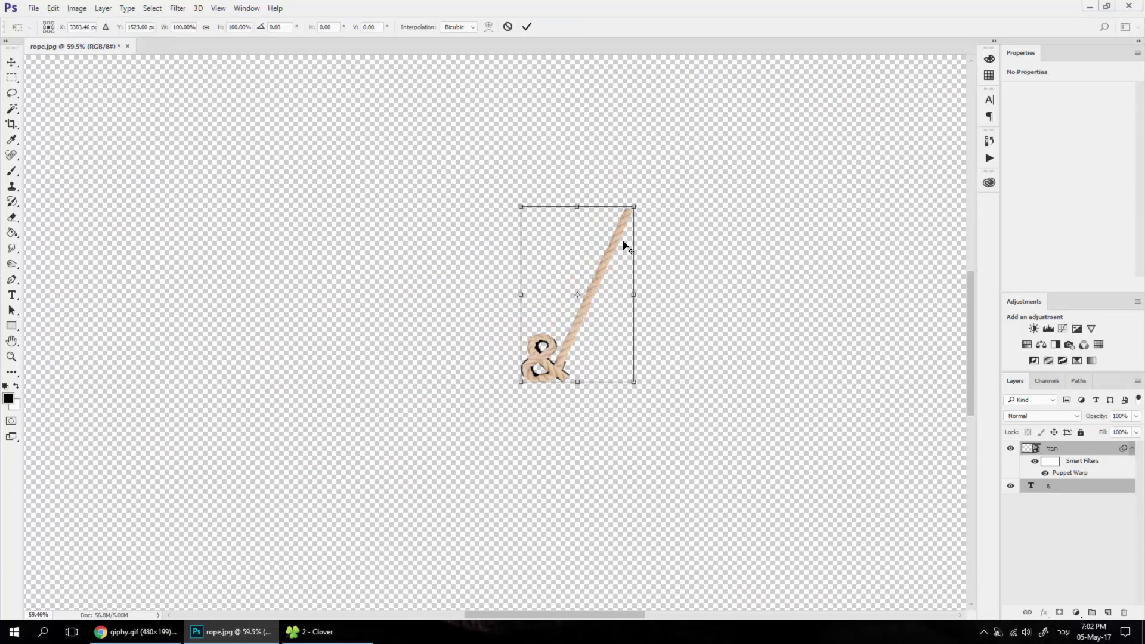
{"action": "scroll", "coordinate": [626, 245], "scroll_direction": "down", "scroll_amount": 5}
{"action": "left_click_drag", "start_coordinate": [525, 304], "coordinate": [672, 148]}
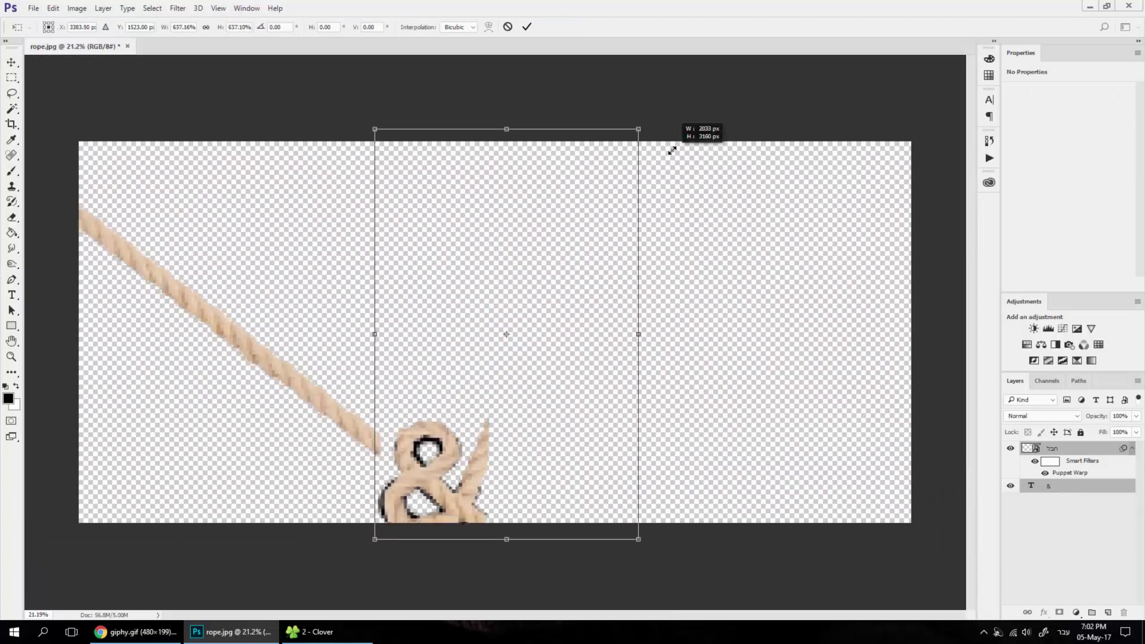
{"action": "key", "text": "Return"}
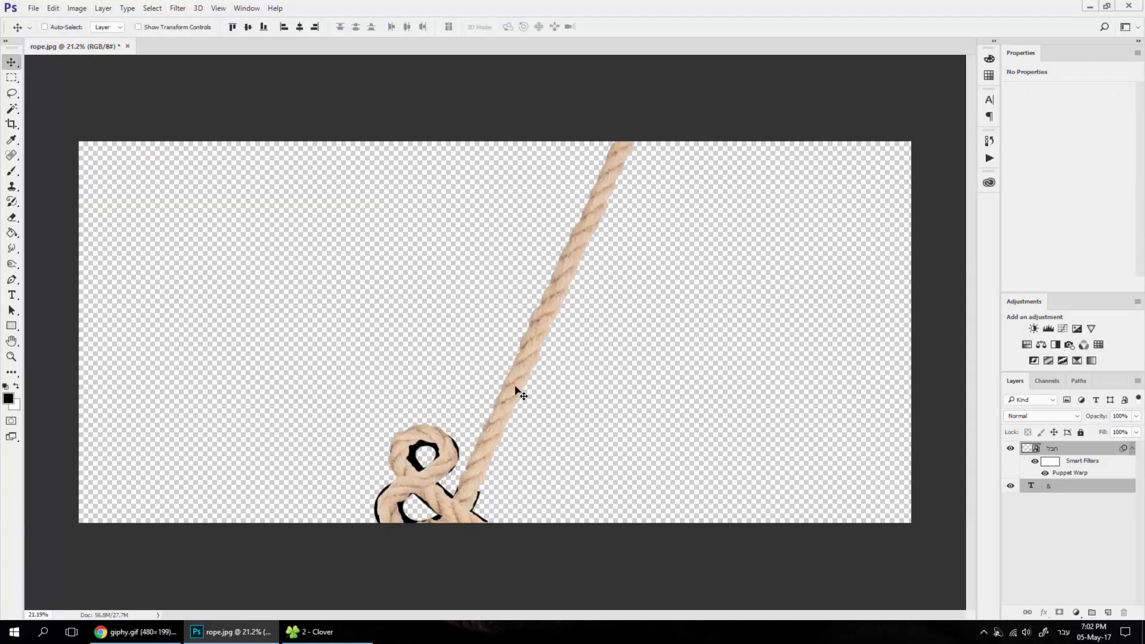
{"action": "left_click_drag", "start_coordinate": [513, 388], "coordinate": [483, 374]}
{"action": "scroll", "coordinate": [483, 374], "scroll_direction": "up", "scroll_amount": 4}
Step: Hide the black ampersand text layer, leaving the rope layer selected
{"action": "scroll", "coordinate": [484, 376], "scroll_direction": "up", "scroll_amount": 2}
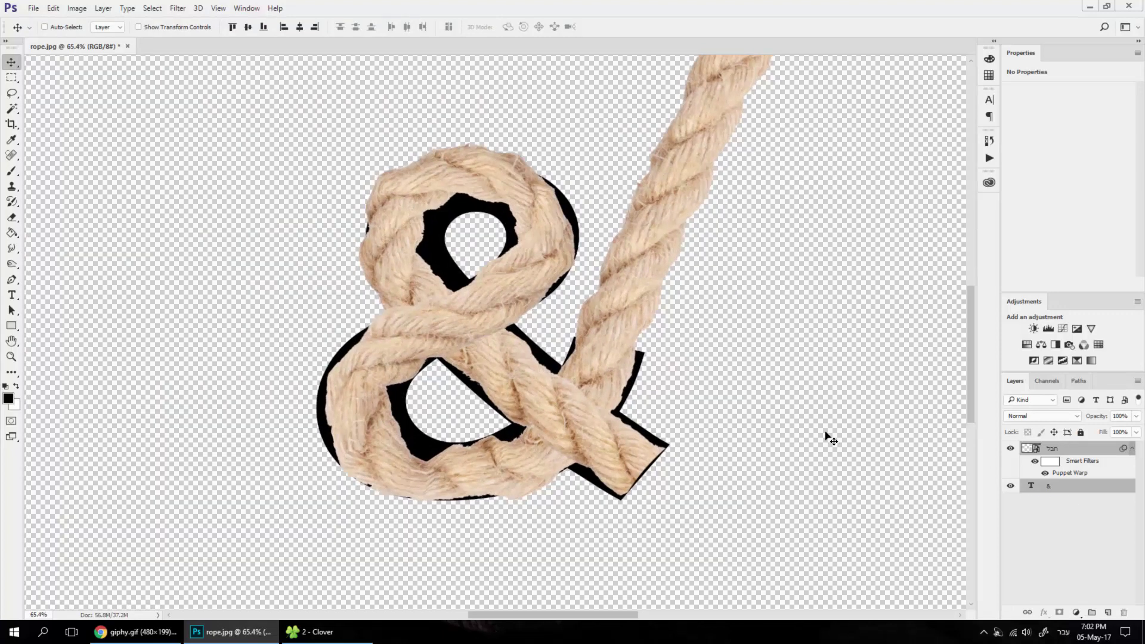
{"action": "left_click", "coordinate": [1080, 489]}
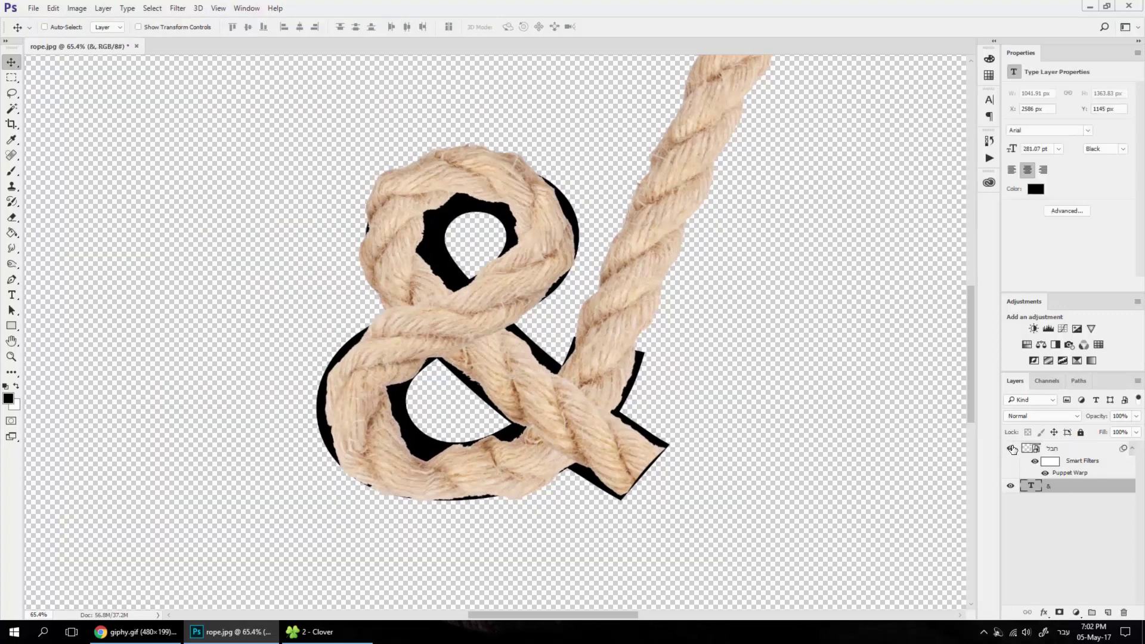
{"action": "left_click", "coordinate": [1059, 451]}
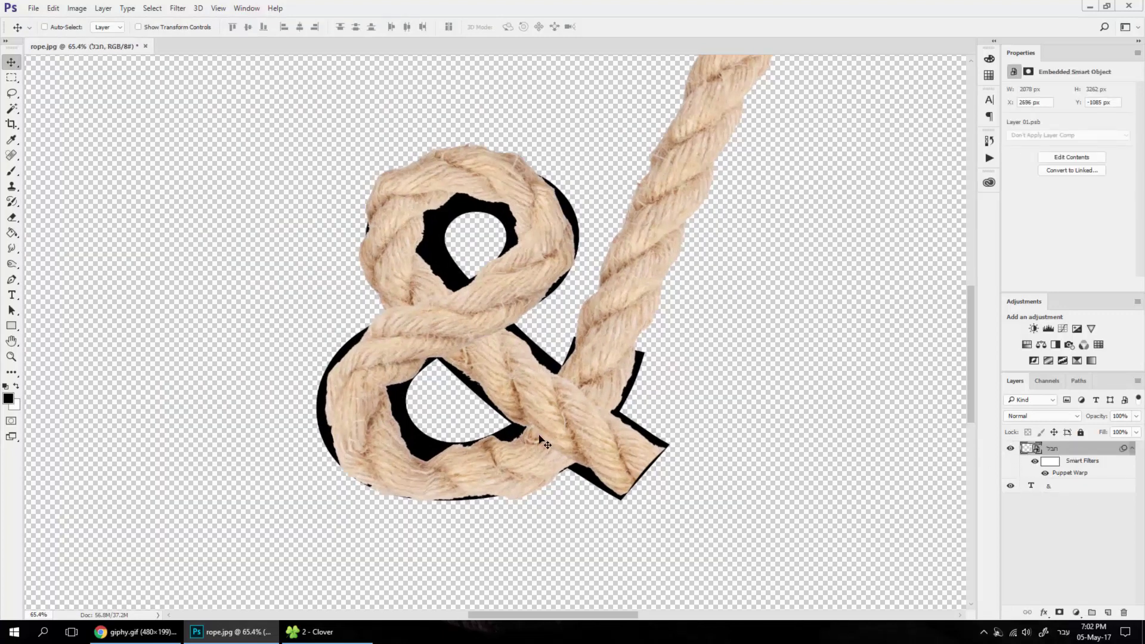
{"action": "scroll", "coordinate": [857, 471], "scroll_direction": "left", "scroll_amount": 1}
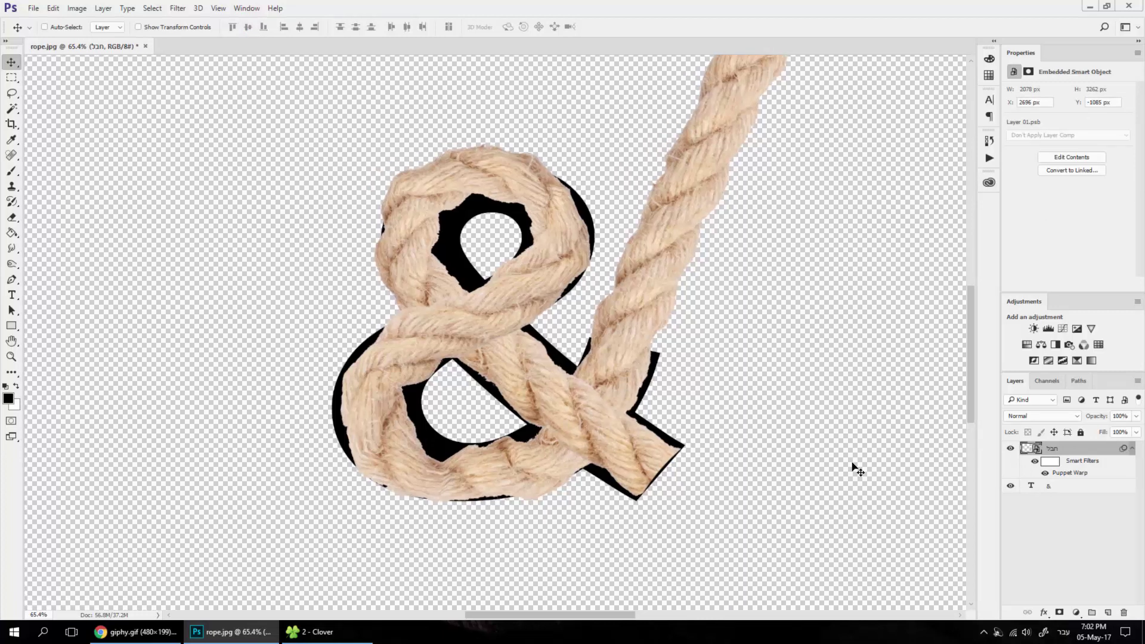
{"action": "left_click", "coordinate": [1010, 486]}
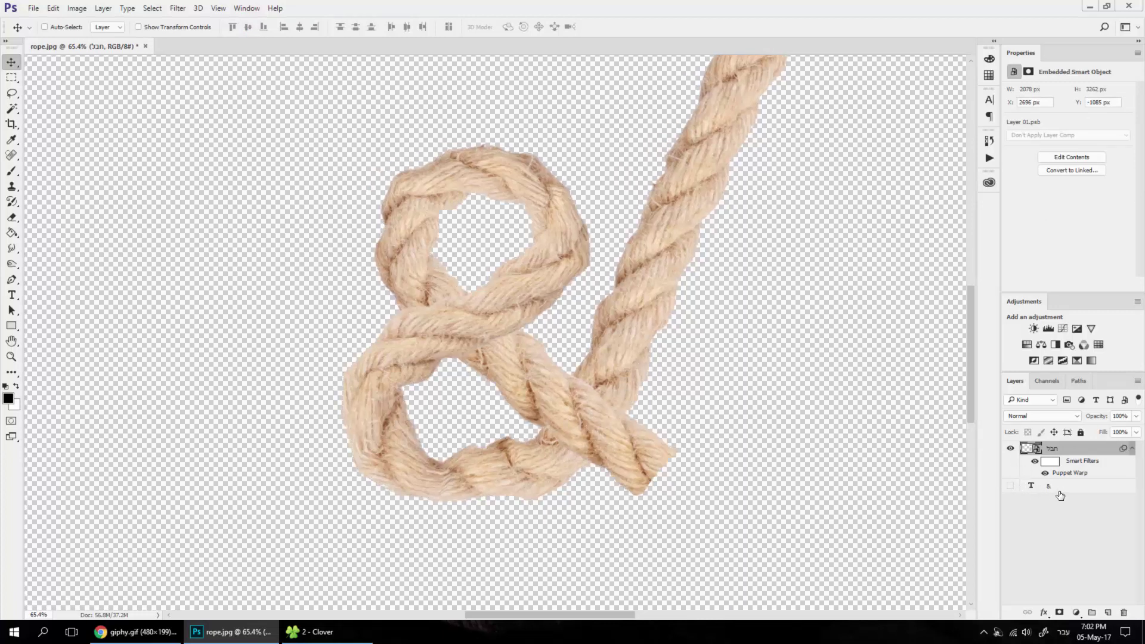
Step: Add a new layer at the bottom of the stack filled with white
{"action": "left_click", "coordinate": [1108, 613]}
{"action": "key", "text": "ctrl+shift+bracketleft"}
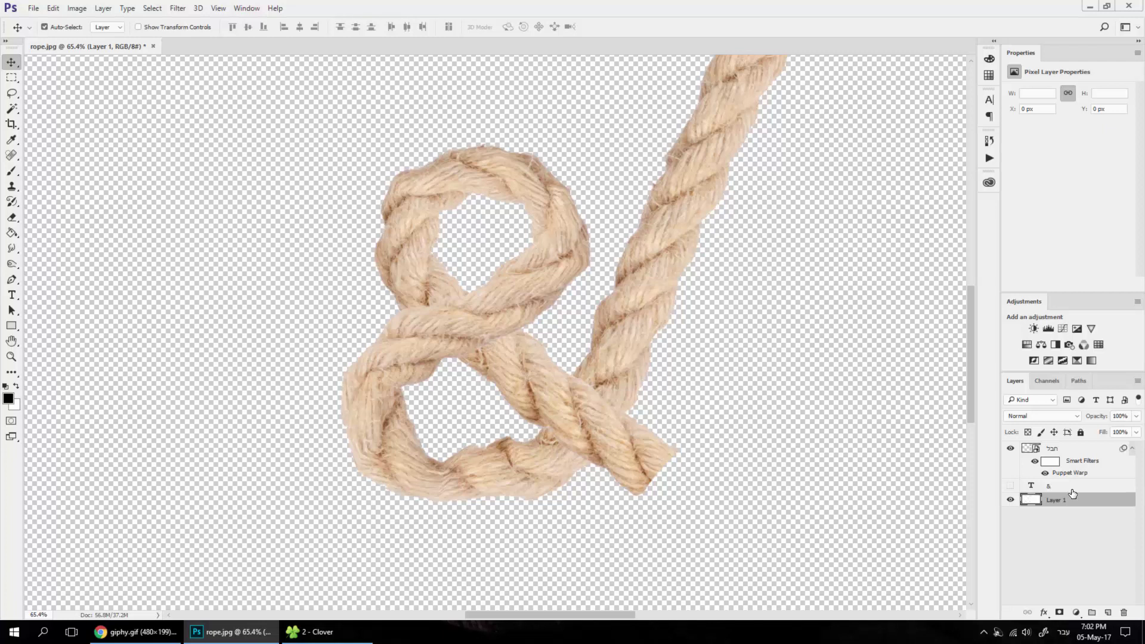
{"action": "key", "text": "ctrl+BackSpace"}
{"action": "scroll", "coordinate": [632, 365], "scroll_direction": "up", "scroll_amount": 2}
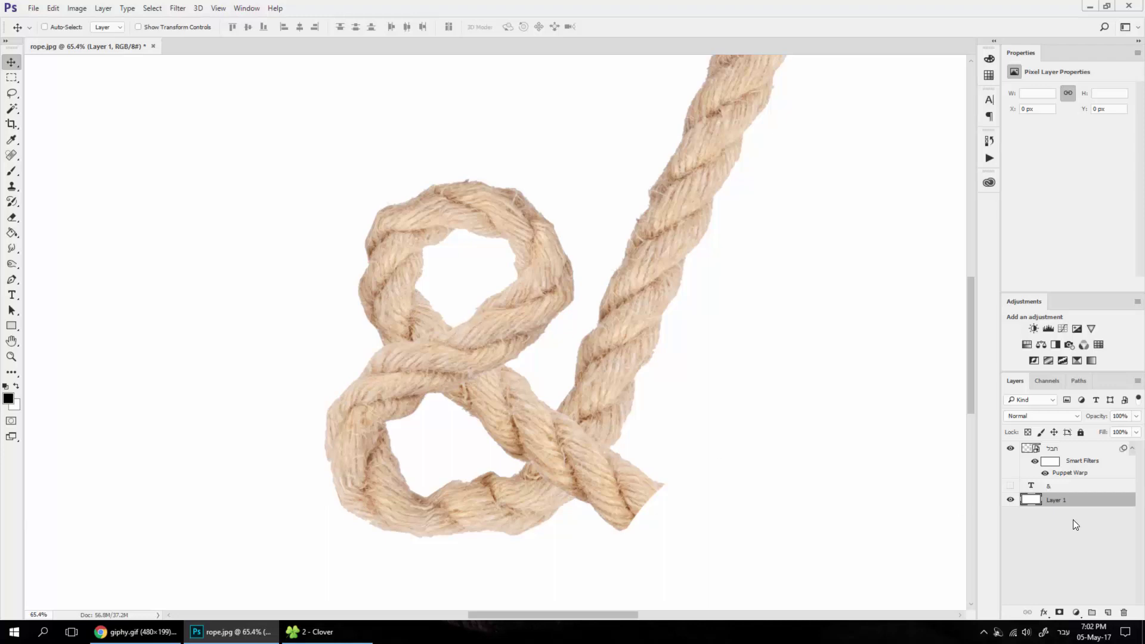
Step: Add a new layer above the rope named 'שדםות' and clip it to the rope
{"action": "left_click", "coordinate": [1073, 457]}
{"action": "left_click", "coordinate": [1131, 449]}
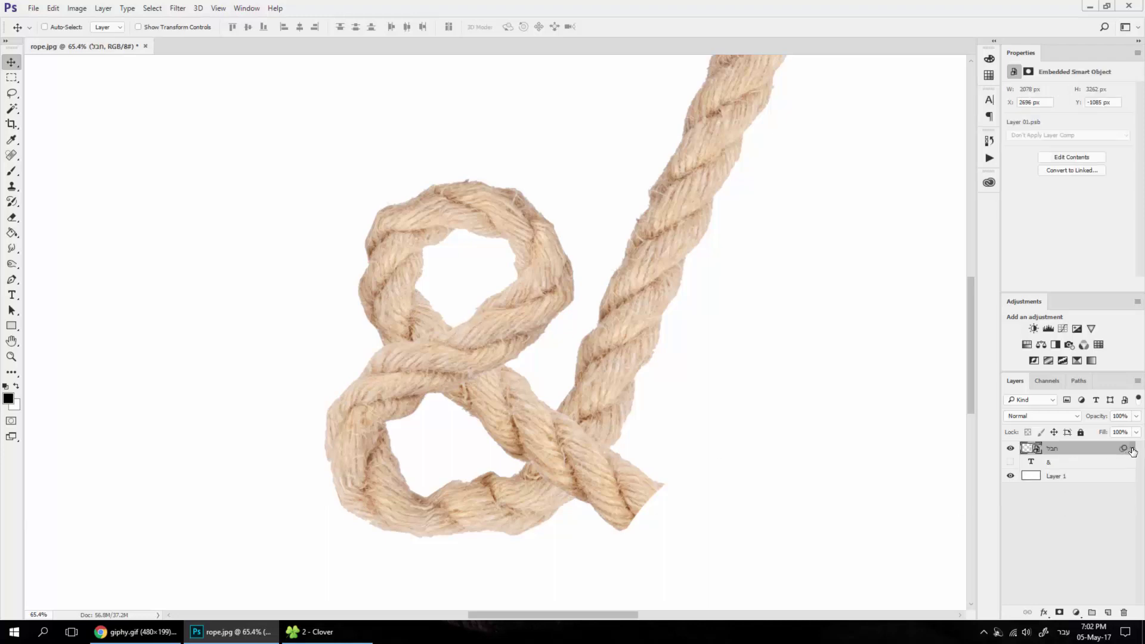
{"action": "left_click", "coordinate": [1108, 613]}
{"action": "double_click", "coordinate": [1055, 449]}
{"action": "type", "text": "שדם"}
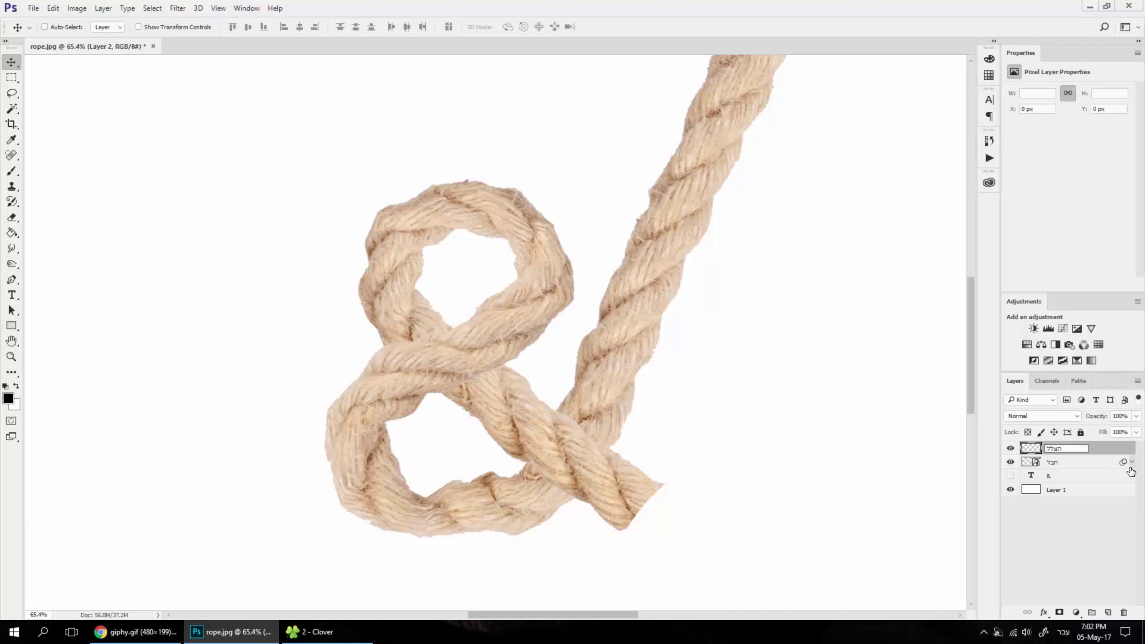
{"action": "type", "text": "ות"}
{"action": "key", "text": "Return"}
{"action": "right_click", "coordinate": [1090, 447]}
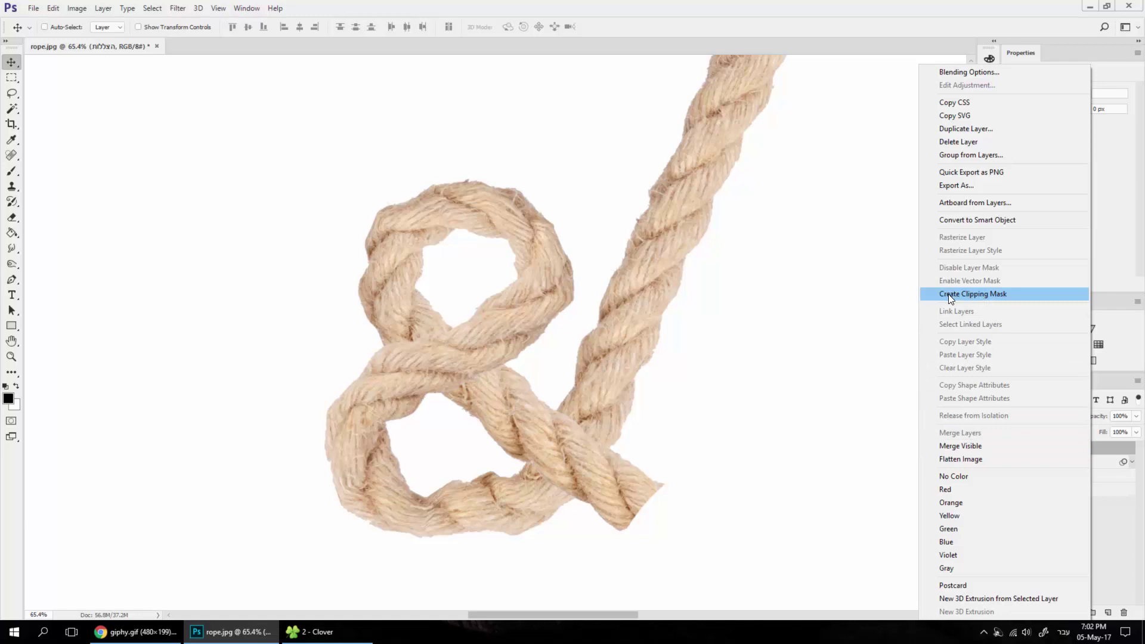
{"action": "left_click", "coordinate": [1012, 295]}
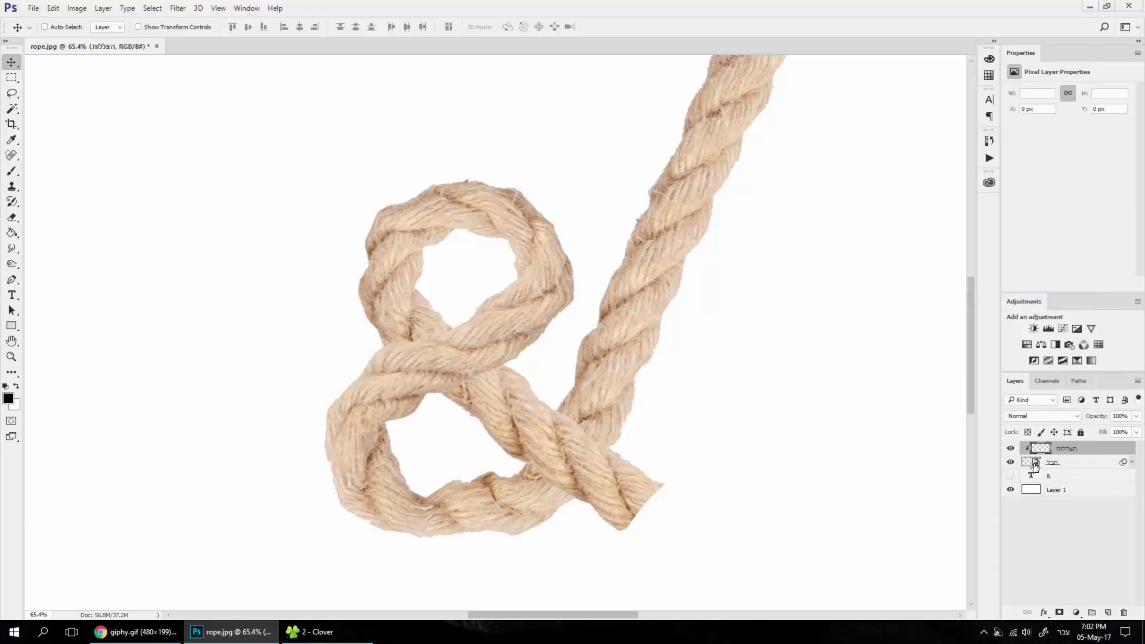
Step: Test a black brush stroke on the clipped layer, undo it, and shrink the brush
{"action": "left_click", "coordinate": [1034, 465]}
{"action": "left_click", "coordinate": [11, 171]}
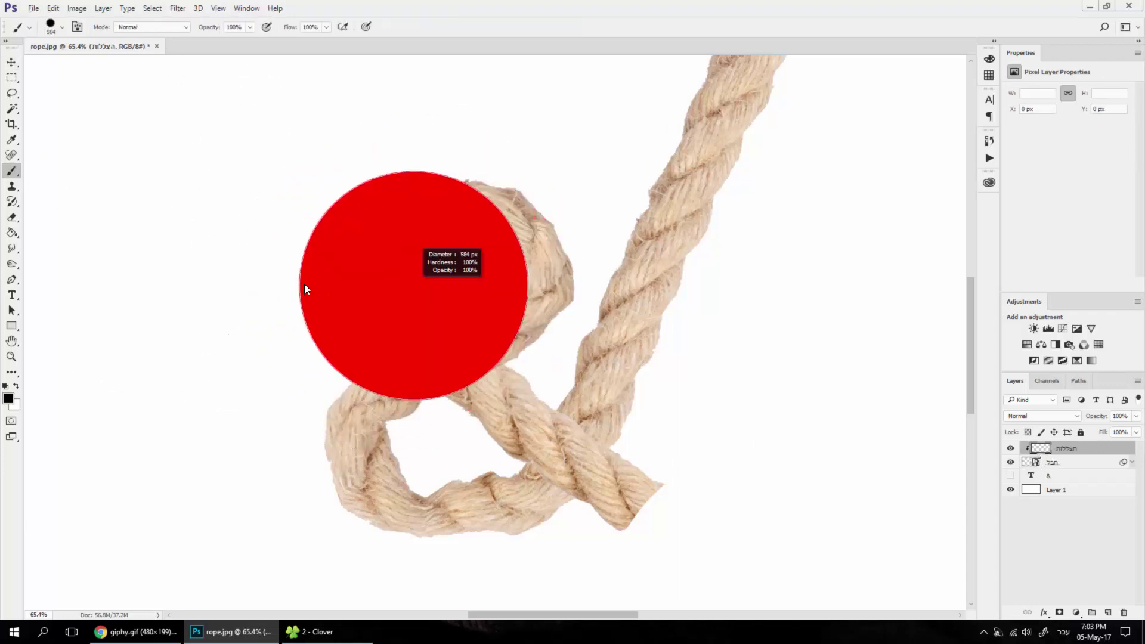
{"action": "left_click_drag", "start_coordinate": [268, 263], "coordinate": [748, 265]}
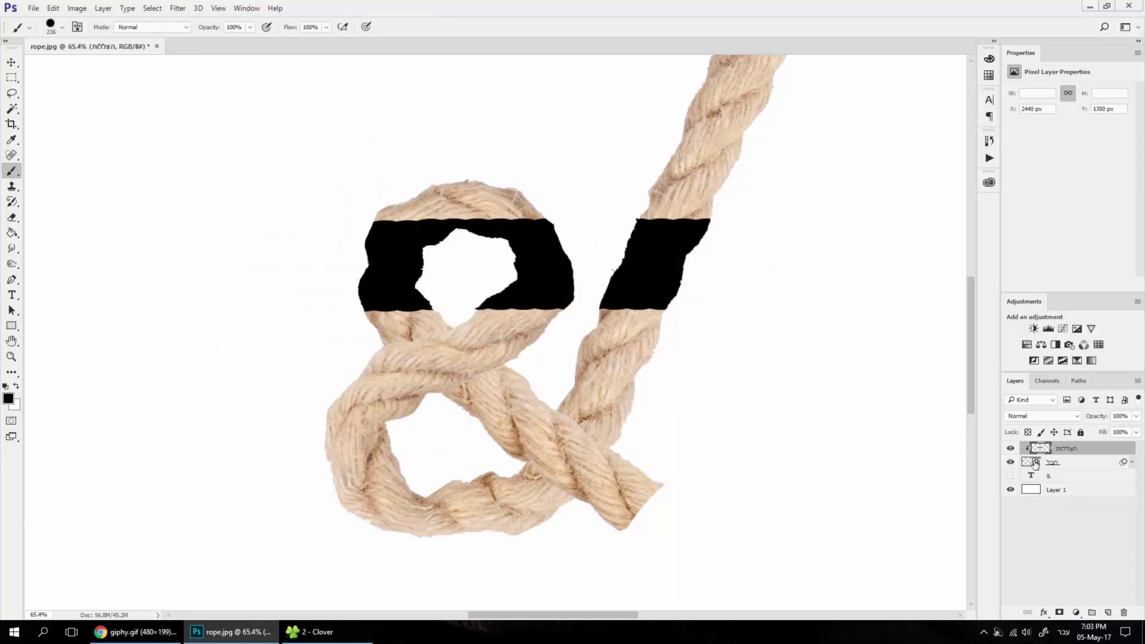
{"action": "left_click", "coordinate": [1062, 451], "text": "alt"}
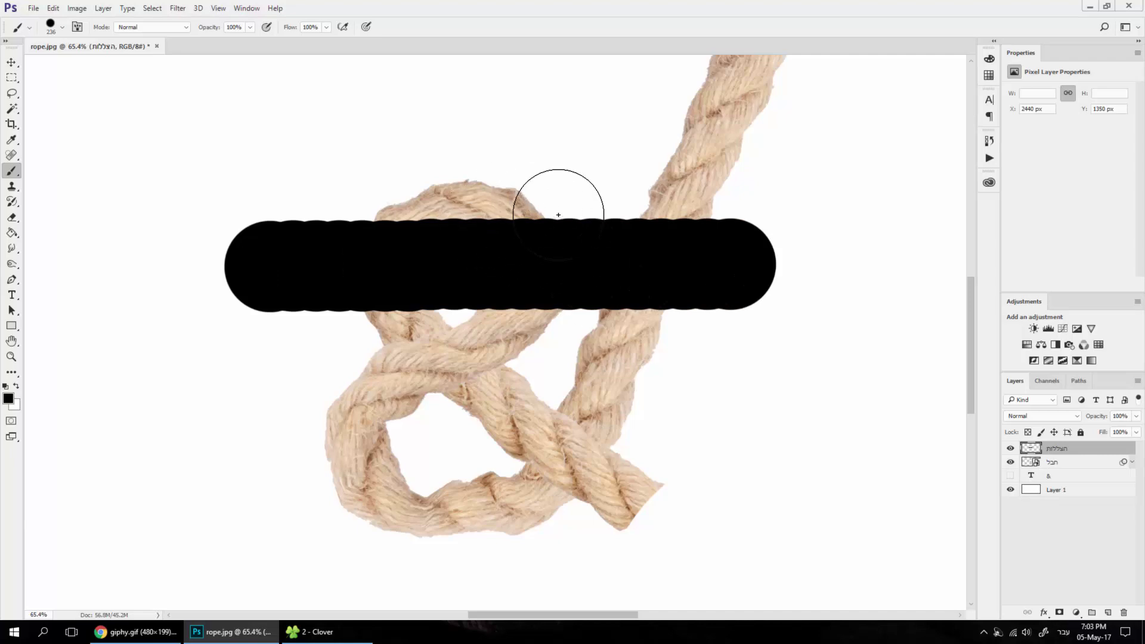
{"action": "key", "text": "ctrl+alt+z"}
{"action": "key", "text": "ctrl+alt+z"}
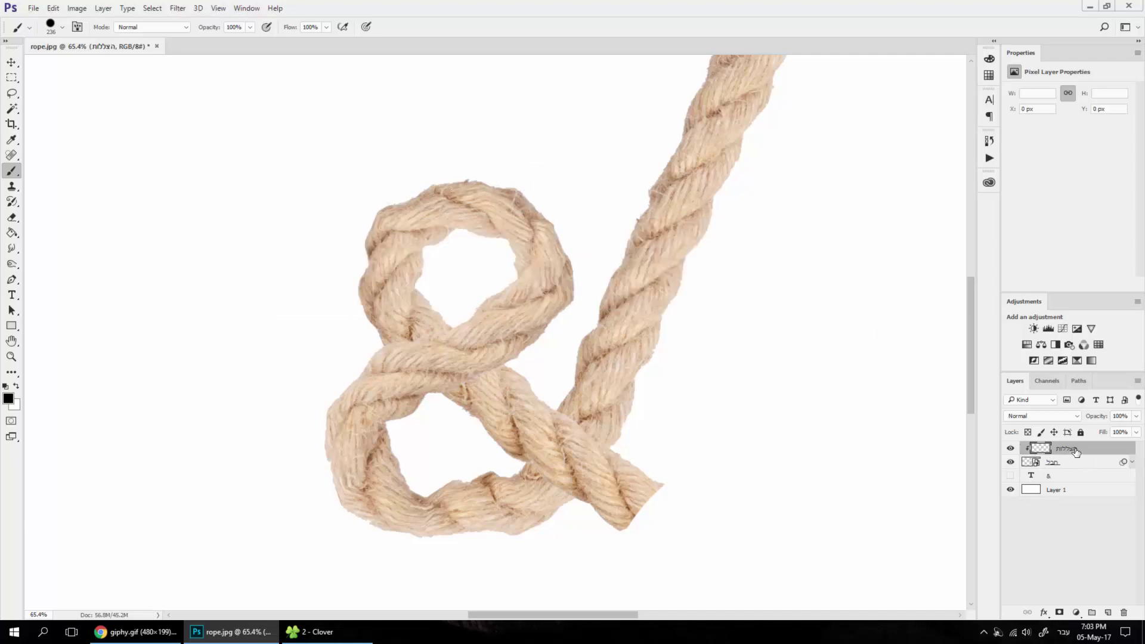
{"action": "scroll", "coordinate": [431, 336], "scroll_direction": "up", "scroll_amount": 1}
{"action": "scroll", "coordinate": [430, 336], "scroll_direction": "up", "scroll_amount": 4}
{"action": "scroll", "coordinate": [483, 388], "scroll_direction": "up", "scroll_amount": 4}
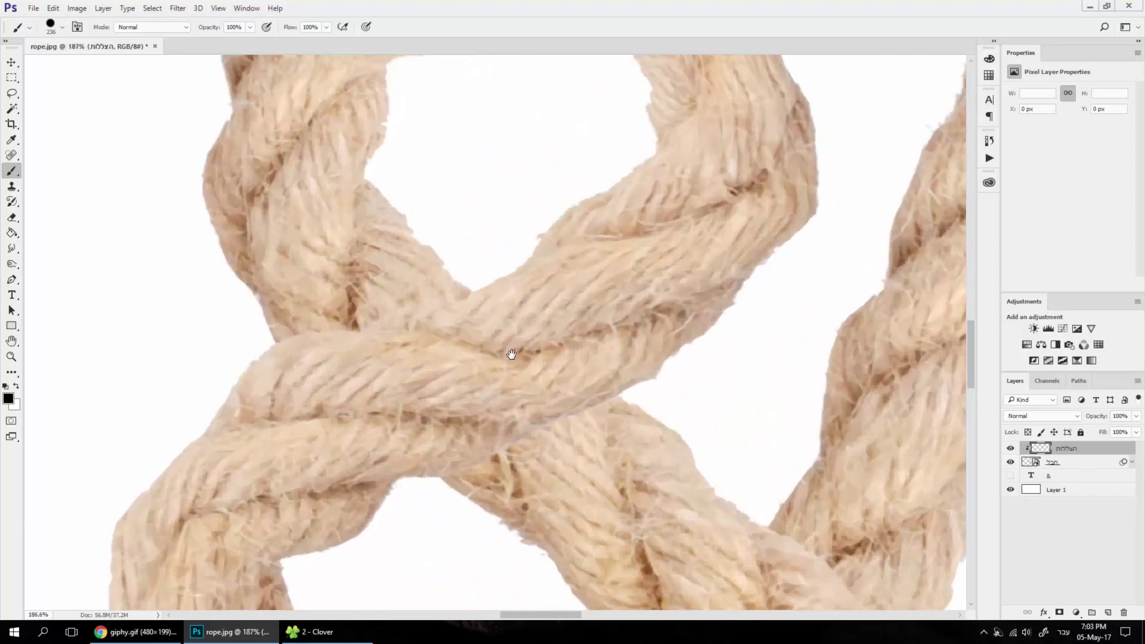
{"action": "scroll", "coordinate": [511, 339], "scroll_direction": "up", "scroll_amount": 4}
{"action": "scroll", "coordinate": [506, 298], "scroll_direction": "up", "scroll_amount": 3}
{"action": "left_click_drag", "start_coordinate": [545, 319], "coordinate": [501, 319]}
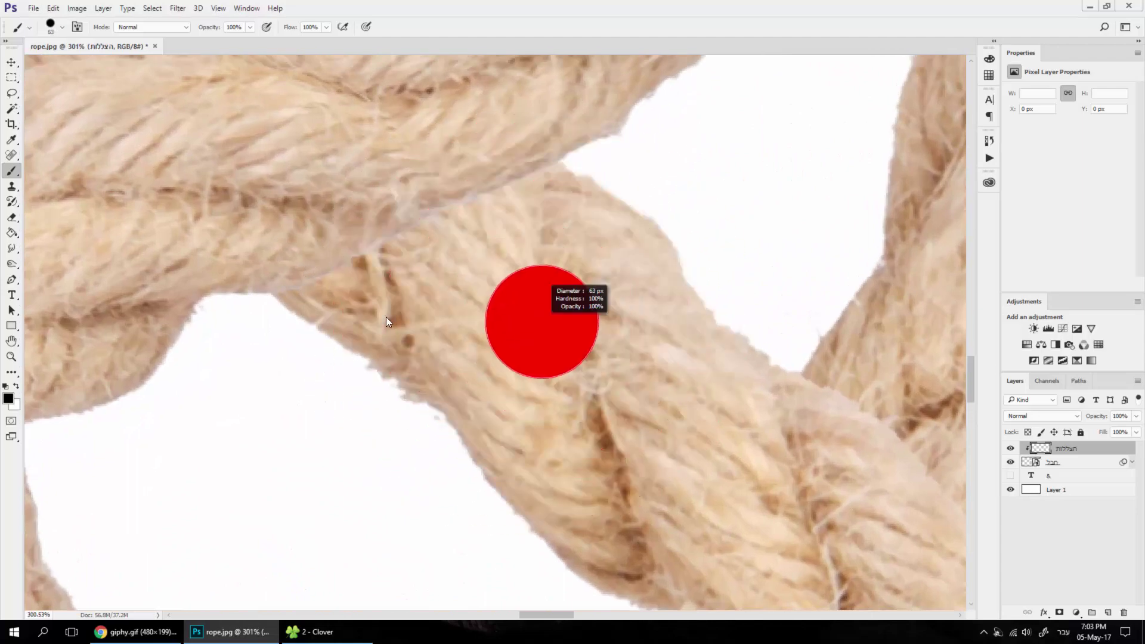
Step: Set the brush to lower hardness, 10% flow and a smaller size
{"action": "right_click", "coordinate": [446, 307]}
{"action": "double_click", "coordinate": [563, 250]}
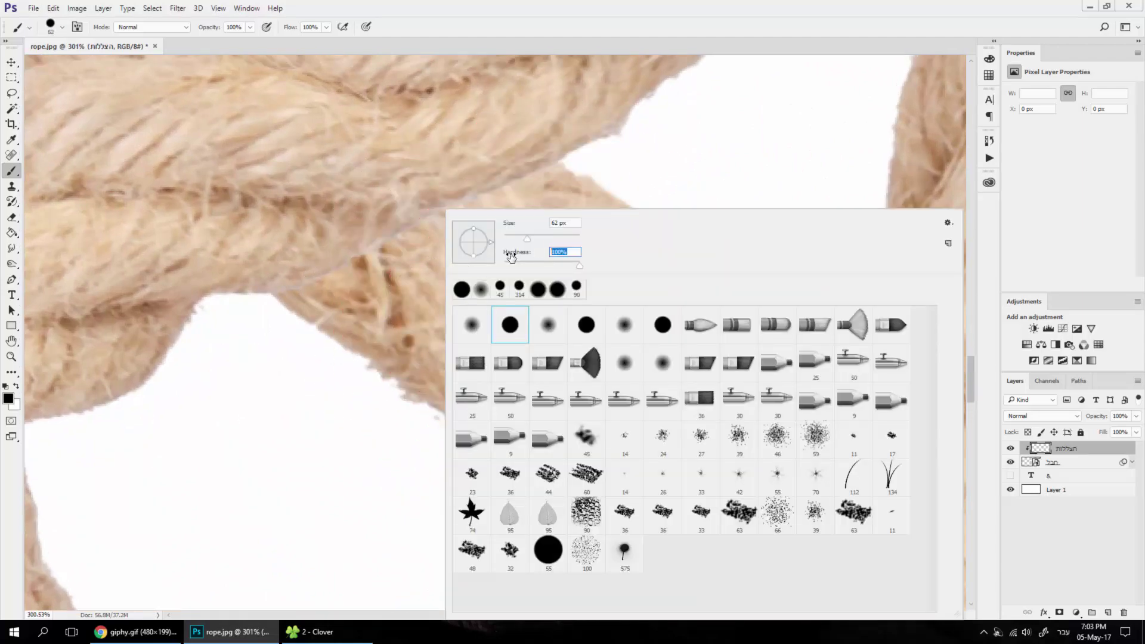
{"action": "key", "text": "Return"}
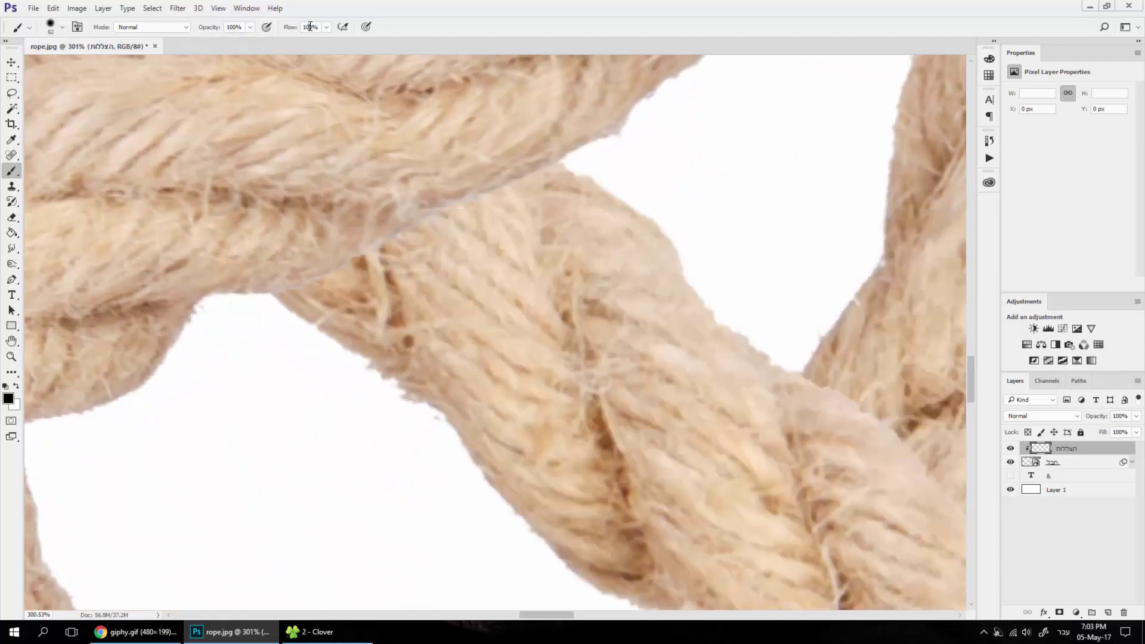
{"action": "left_click", "coordinate": [310, 26]}
{"action": "type", "text": "10"}
{"action": "key", "text": "Return"}
{"action": "left_click_drag", "start_coordinate": [335, 311], "coordinate": [299, 394]}
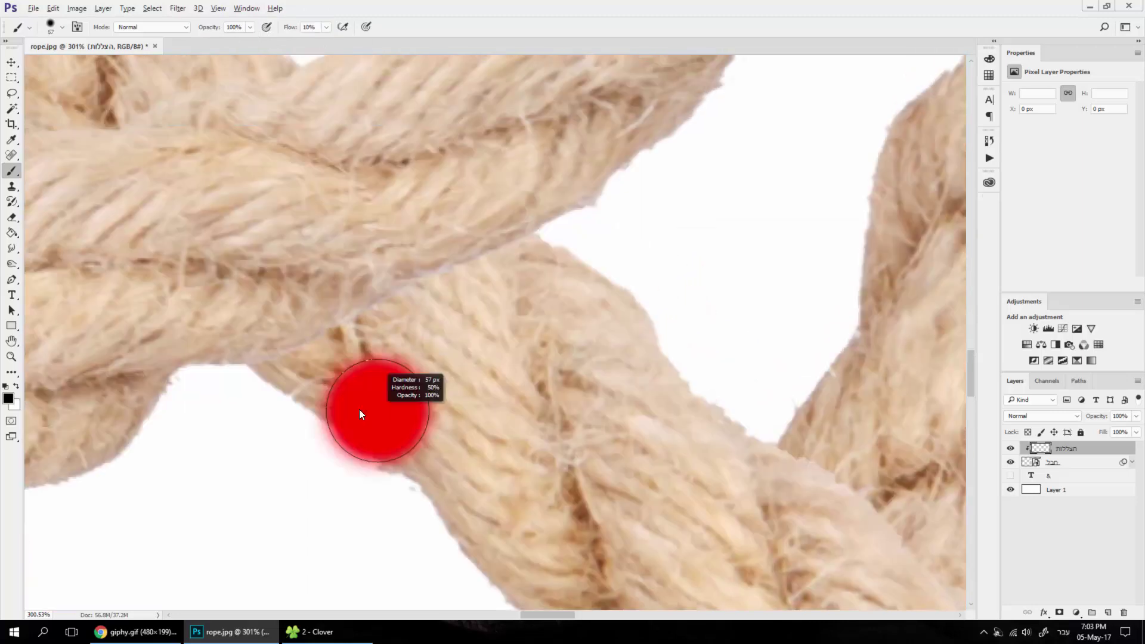
{"action": "left_click_drag", "start_coordinate": [369, 409], "coordinate": [346, 409]}
Step: Paint a soft black shadow along the rope crossing near the centre
{"action": "mouse_move", "coordinate": [263, 403]}
{"action": "left_mouse_down"}
{"action": "mouse_move", "coordinate": [417, 320]}
{"action": "mouse_move", "coordinate": [581, 262]}
{"action": "left_mouse_up"}
{"action": "mouse_move", "coordinate": [311, 388]}
{"action": "left_mouse_down"}
{"action": "mouse_move", "coordinate": [276, 396]}
{"action": "mouse_move", "coordinate": [417, 322]}
{"action": "mouse_move", "coordinate": [590, 265]}
{"action": "left_mouse_up"}
{"action": "left_click_drag", "start_coordinate": [415, 370], "coordinate": [451, 361]}
{"action": "left_click", "coordinate": [250, 28]}
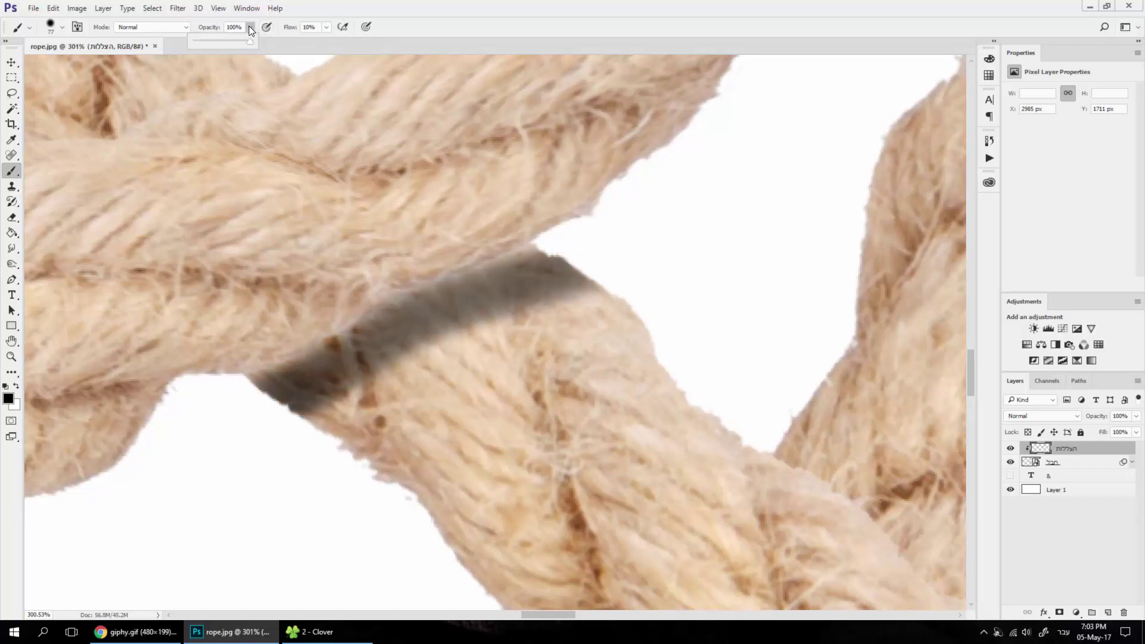
{"action": "key", "text": "bracketright"}
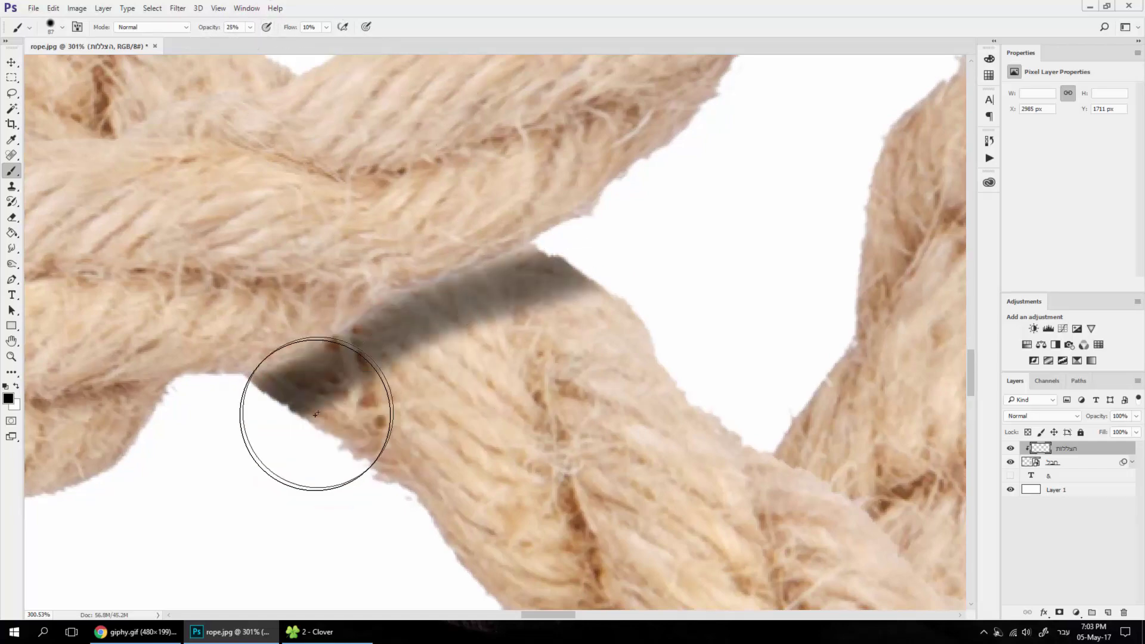
{"action": "mouse_move", "coordinate": [320, 409]}
{"action": "left_mouse_down"}
{"action": "mouse_move", "coordinate": [549, 320]}
{"action": "mouse_move", "coordinate": [497, 361]}
{"action": "left_mouse_up"}
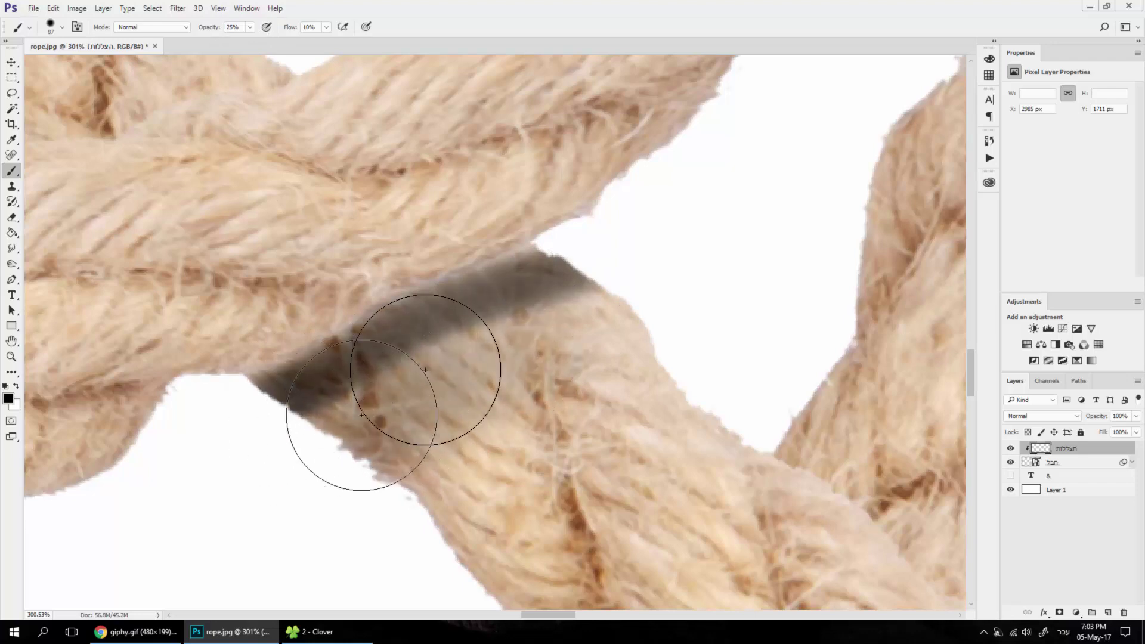
{"action": "key", "text": "ctrl+z"}
{"action": "mouse_move", "coordinate": [349, 419]}
{"action": "left_mouse_down"}
{"action": "mouse_move", "coordinate": [345, 401]}
{"action": "mouse_move", "coordinate": [588, 302]}
{"action": "mouse_move", "coordinate": [345, 395]}
{"action": "mouse_move", "coordinate": [402, 392]}
{"action": "left_mouse_up"}
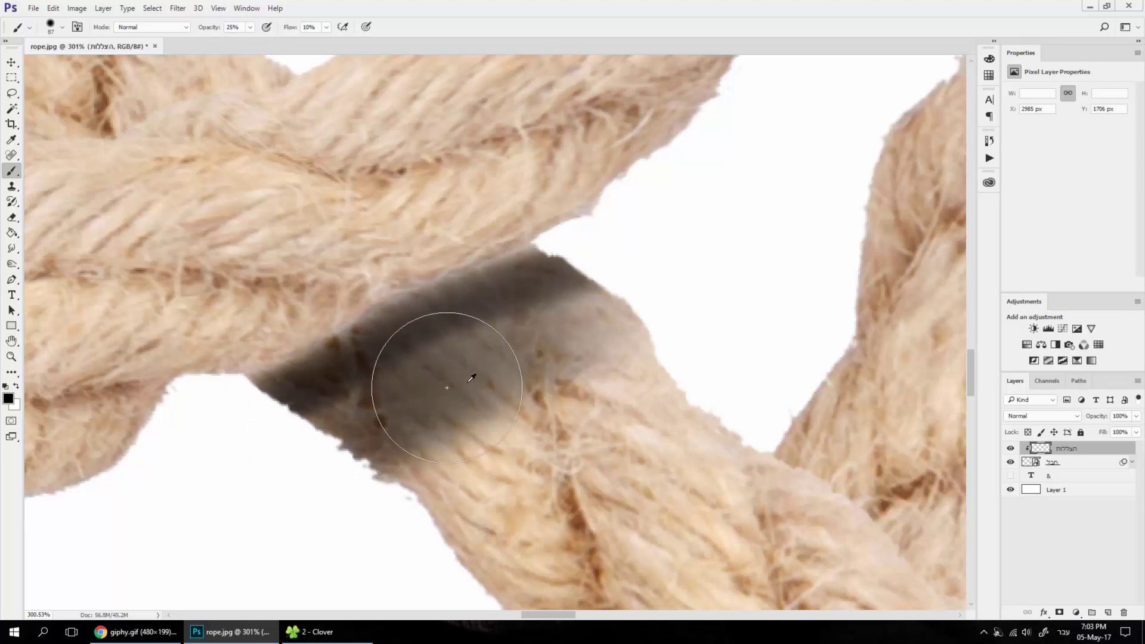
{"action": "scroll", "coordinate": [474, 376], "scroll_direction": "down", "scroll_amount": 5}
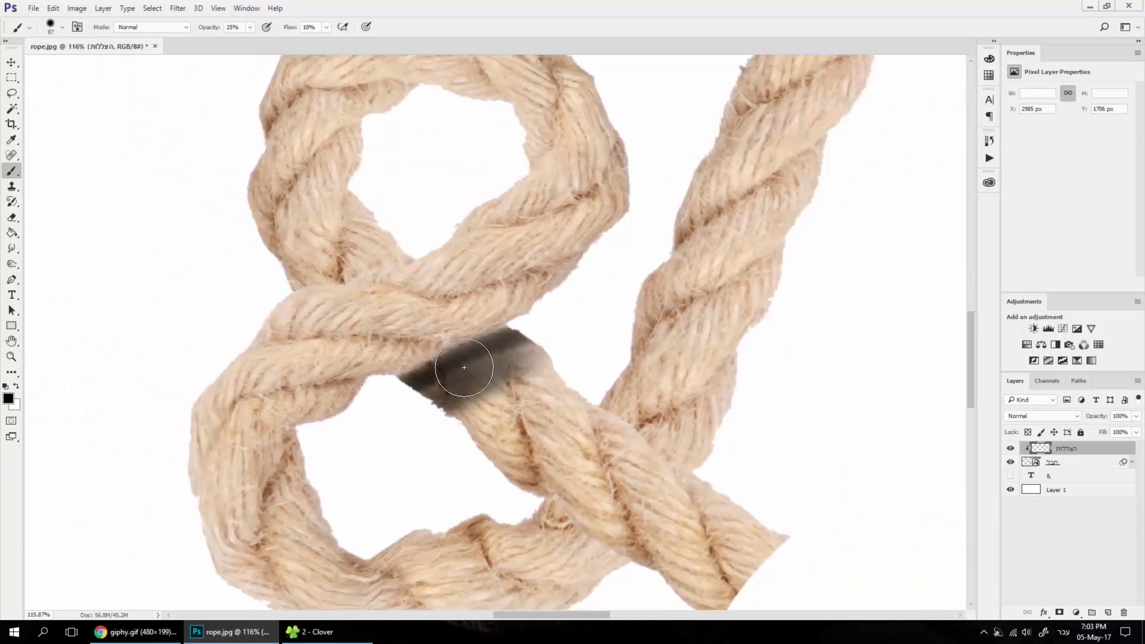
{"action": "scroll", "coordinate": [482, 377], "scroll_direction": "up", "scroll_amount": 3}
{"action": "mouse_move", "coordinate": [482, 377]}
{"action": "left_mouse_down"}
{"action": "mouse_move", "coordinate": [439, 378]}
{"action": "mouse_move", "coordinate": [478, 335]}
{"action": "mouse_move", "coordinate": [514, 327]}
{"action": "mouse_move", "coordinate": [381, 391]}
{"action": "left_mouse_up"}
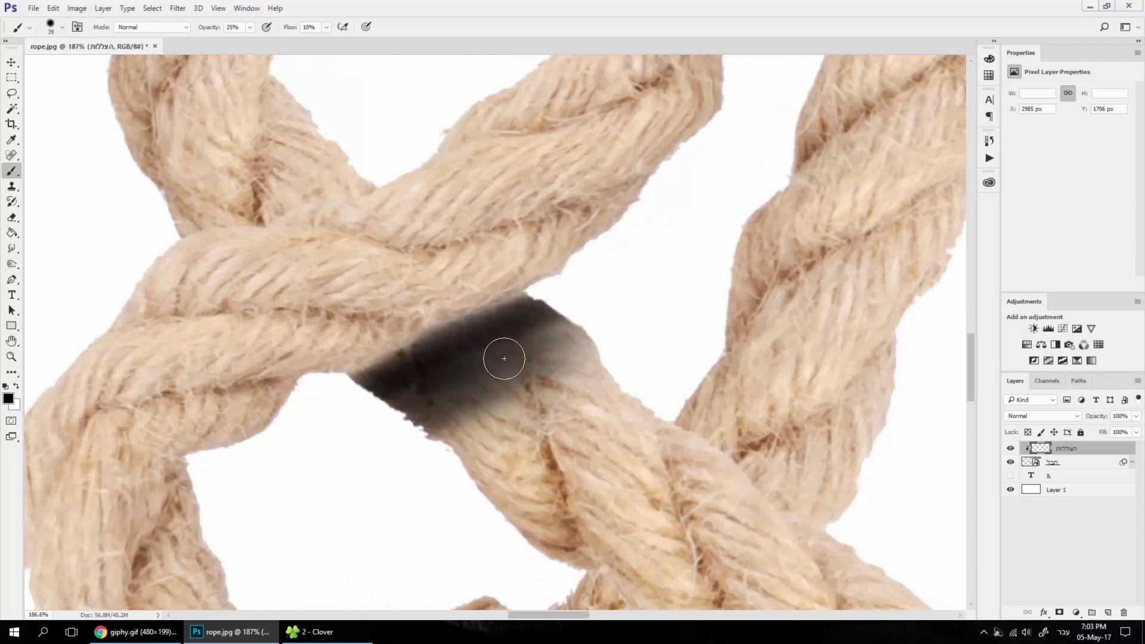
Step: Fade the shadow layer's opacity to about 35%
{"action": "key", "text": "v"}
{"action": "scroll", "coordinate": [507, 369], "scroll_direction": "down", "scroll_amount": 2}
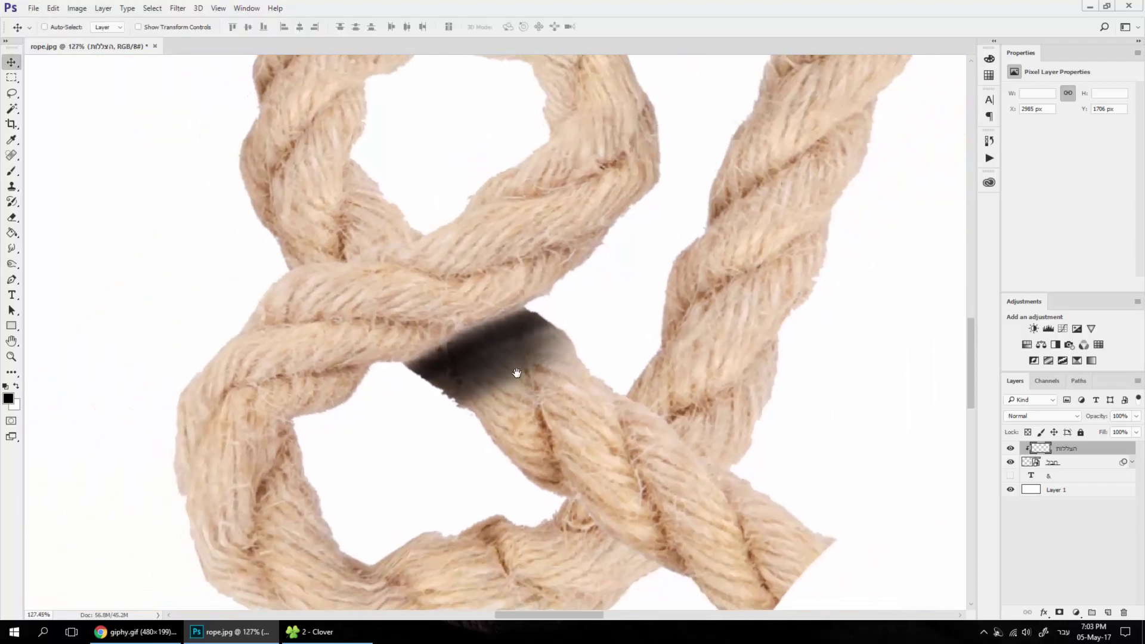
{"action": "left_click", "coordinate": [1135, 416]}
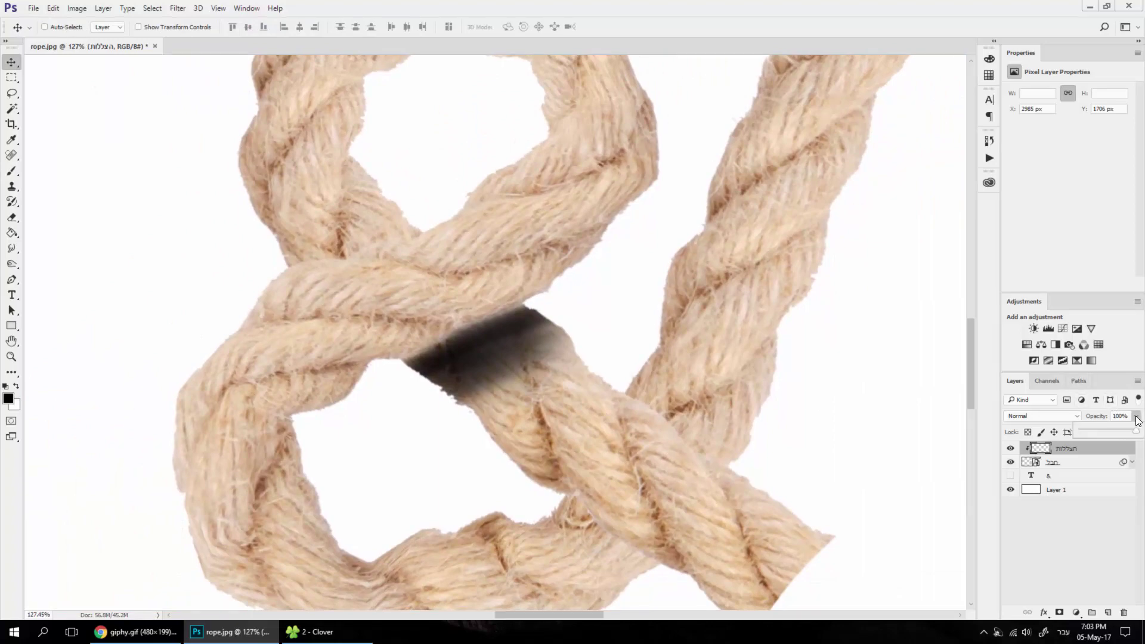
{"action": "left_click_drag", "start_coordinate": [1110, 433], "coordinate": [1100, 429]}
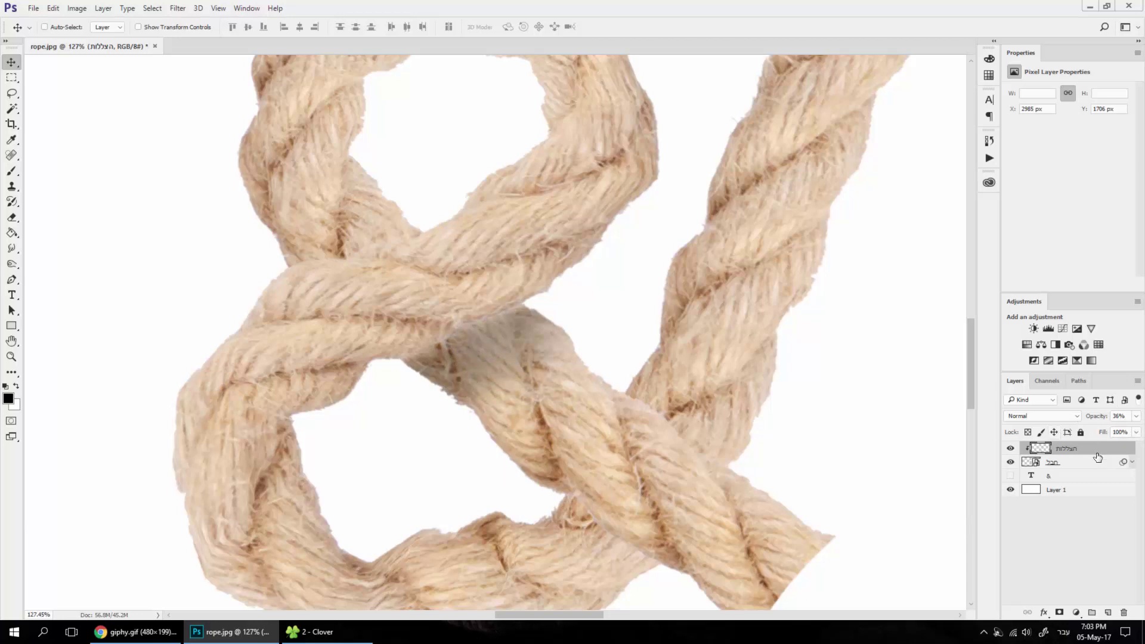
Step: Duplicate the shadow layer and set the copy to Overlay at 52% opacity
{"action": "left_click_drag", "start_coordinate": [1088, 452], "coordinate": [1107, 612]}
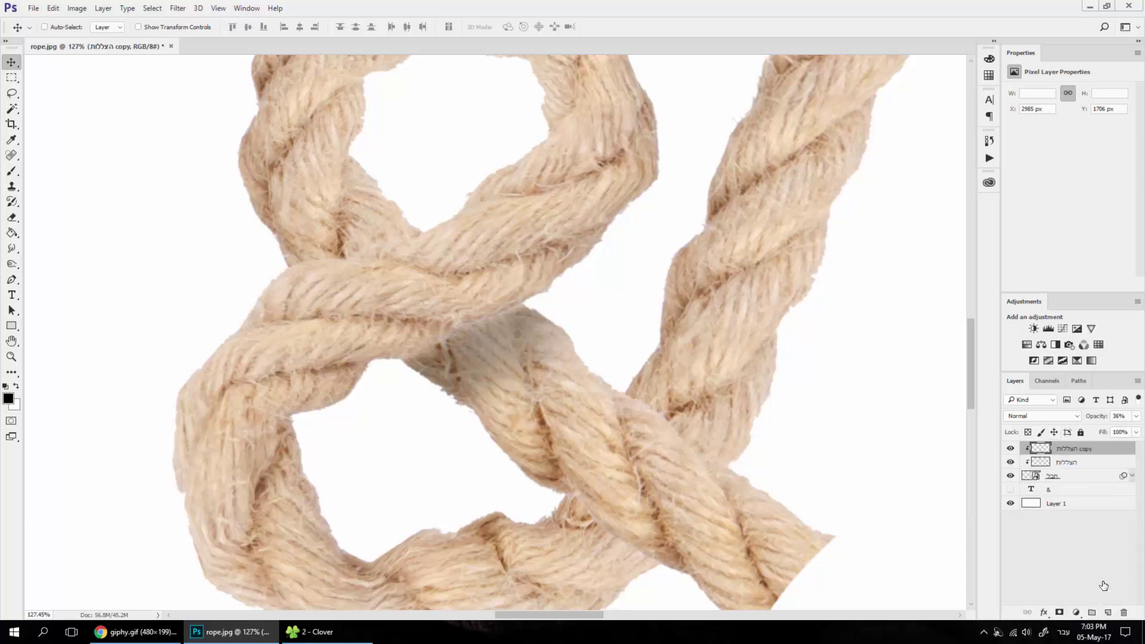
{"action": "left_click", "coordinate": [1043, 417]}
{"action": "left_click", "coordinate": [1027, 292]}
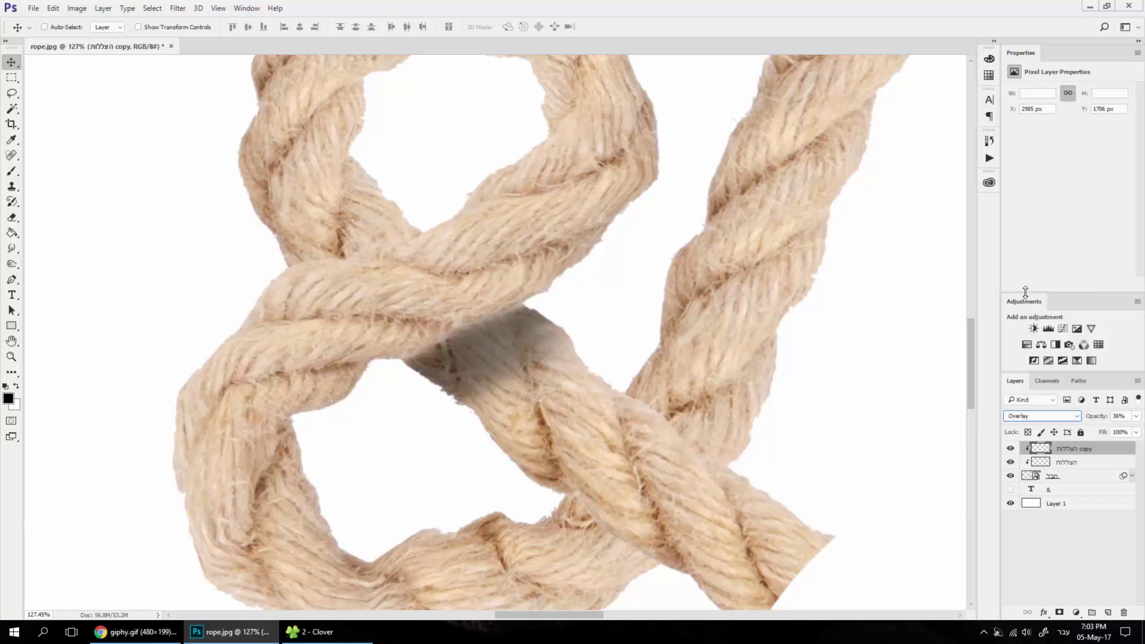
{"action": "left_click", "coordinate": [1009, 462]}
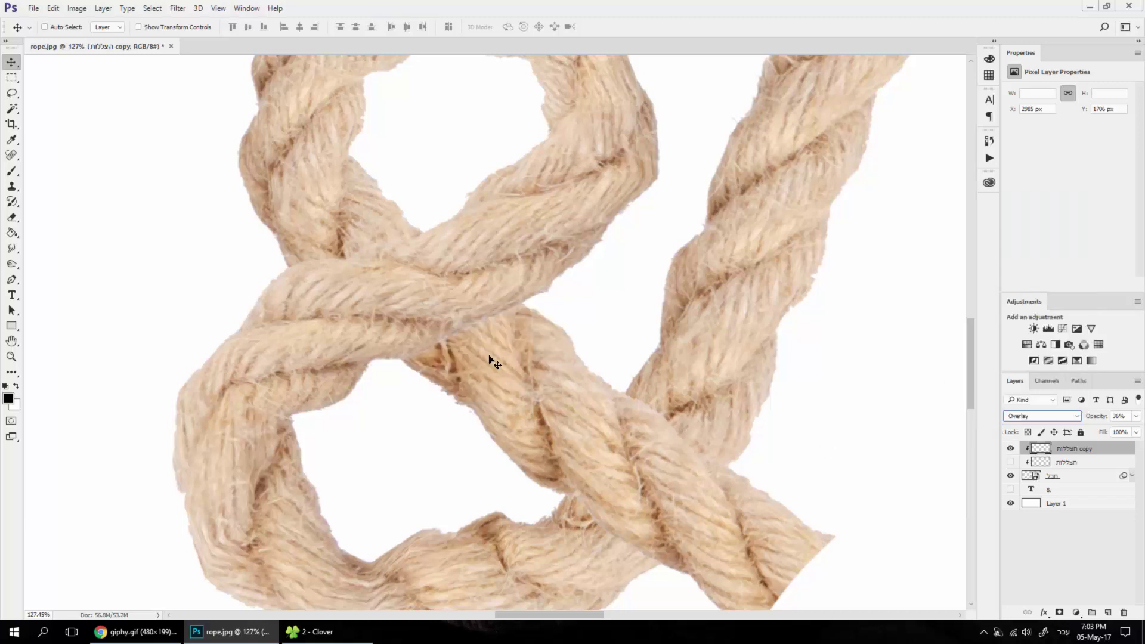
{"action": "left_click", "coordinate": [1136, 416]}
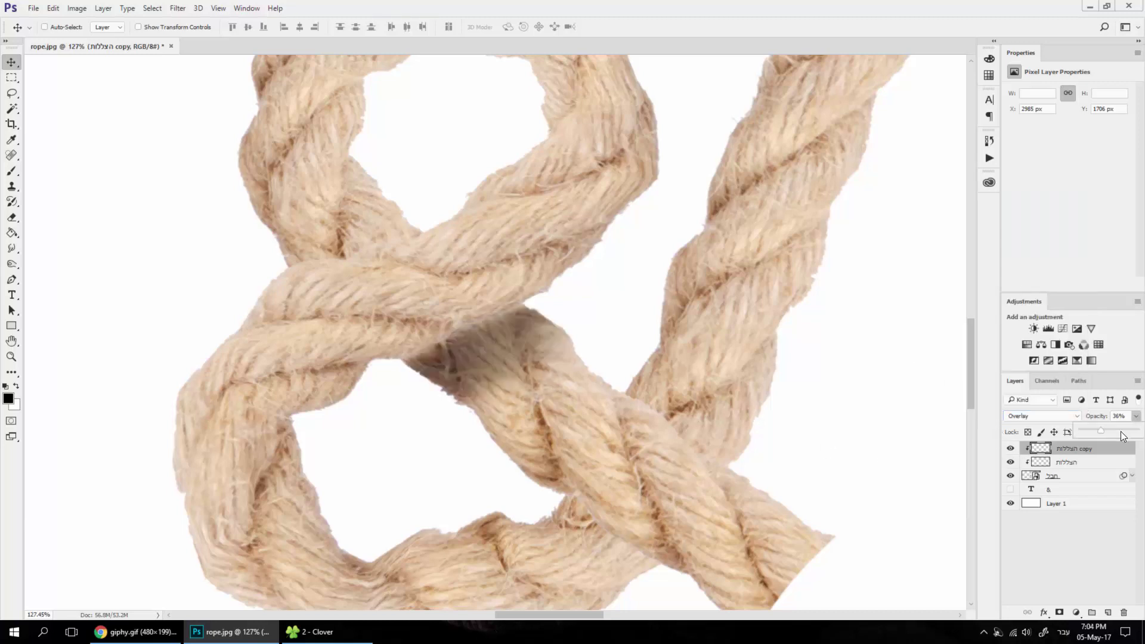
{"action": "left_click_drag", "start_coordinate": [1124, 433], "coordinate": [1120, 434]}
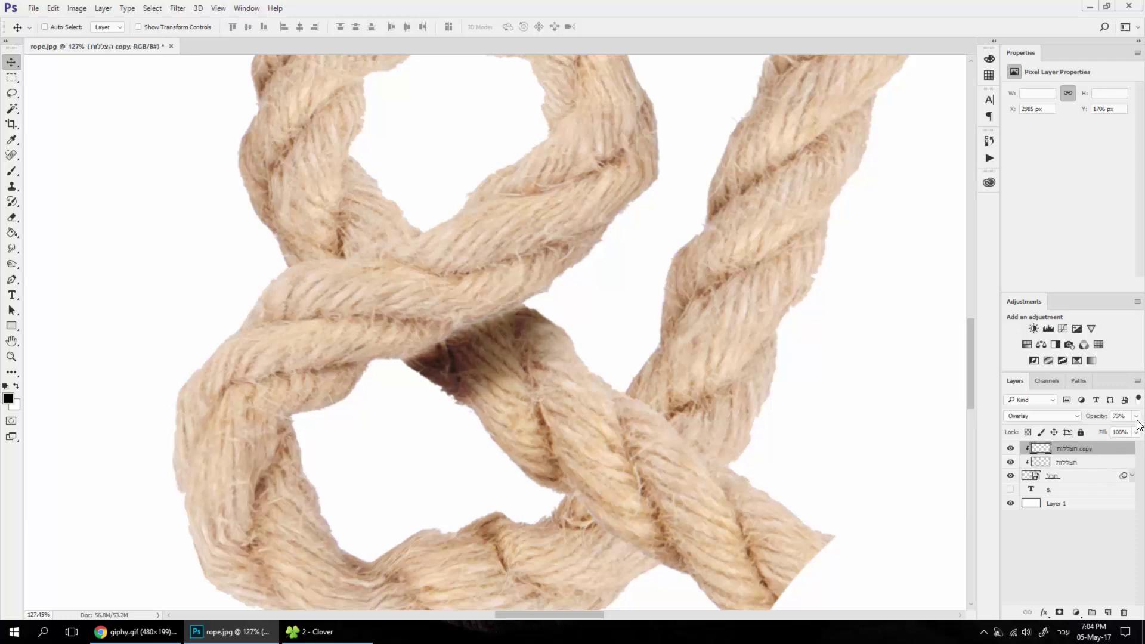
{"action": "left_click", "coordinate": [1136, 416]}
{"action": "left_click_drag", "start_coordinate": [1122, 430], "coordinate": [1109, 430]}
Step: Rename the Overlay shadow copy to '1'
{"action": "left_click", "coordinate": [1097, 462]}
{"action": "key", "text": "z"}
{"action": "right_click", "coordinate": [657, 386]}
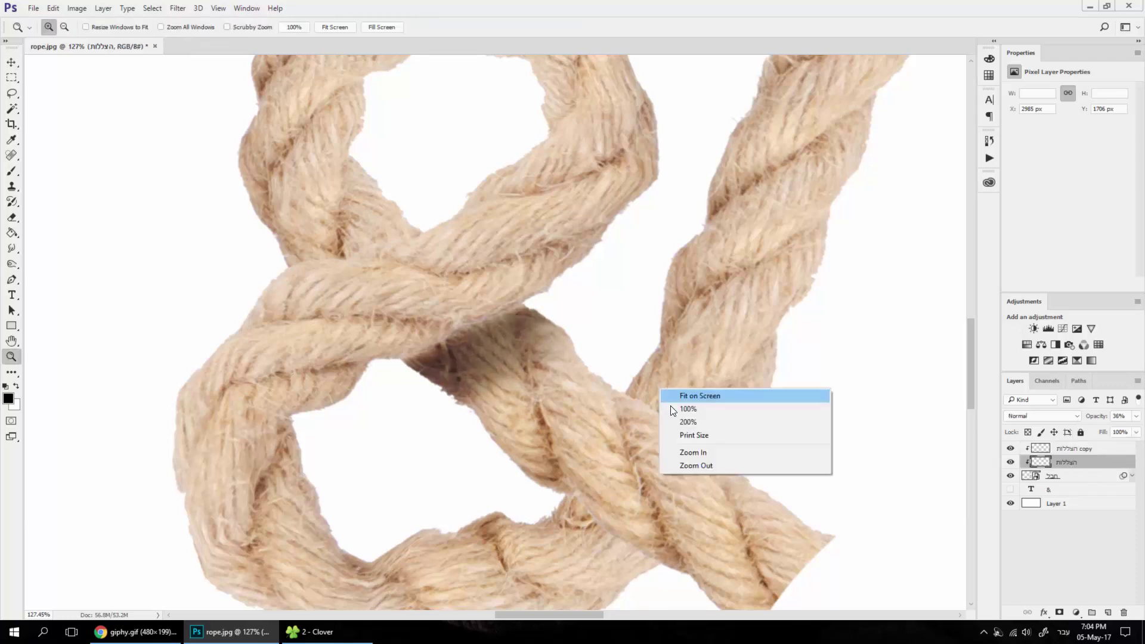
{"action": "left_click", "coordinate": [686, 411]}
{"action": "scroll", "coordinate": [495, 340], "scroll_direction": "up", "scroll_amount": 1}
{"action": "scroll", "coordinate": [495, 340], "scroll_direction": "down", "scroll_amount": 3}
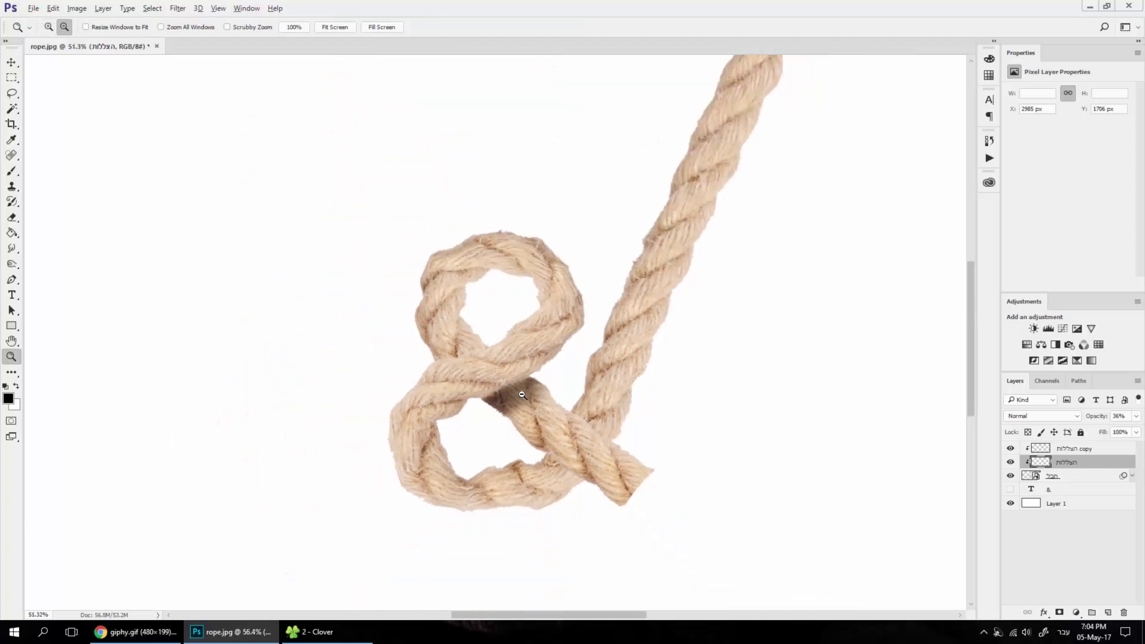
{"action": "scroll", "coordinate": [495, 339], "scroll_direction": "down", "scroll_amount": 1}
{"action": "scroll", "coordinate": [882, 460], "scroll_direction": "up", "scroll_amount": 4}
{"action": "left_click", "coordinate": [1072, 449]}
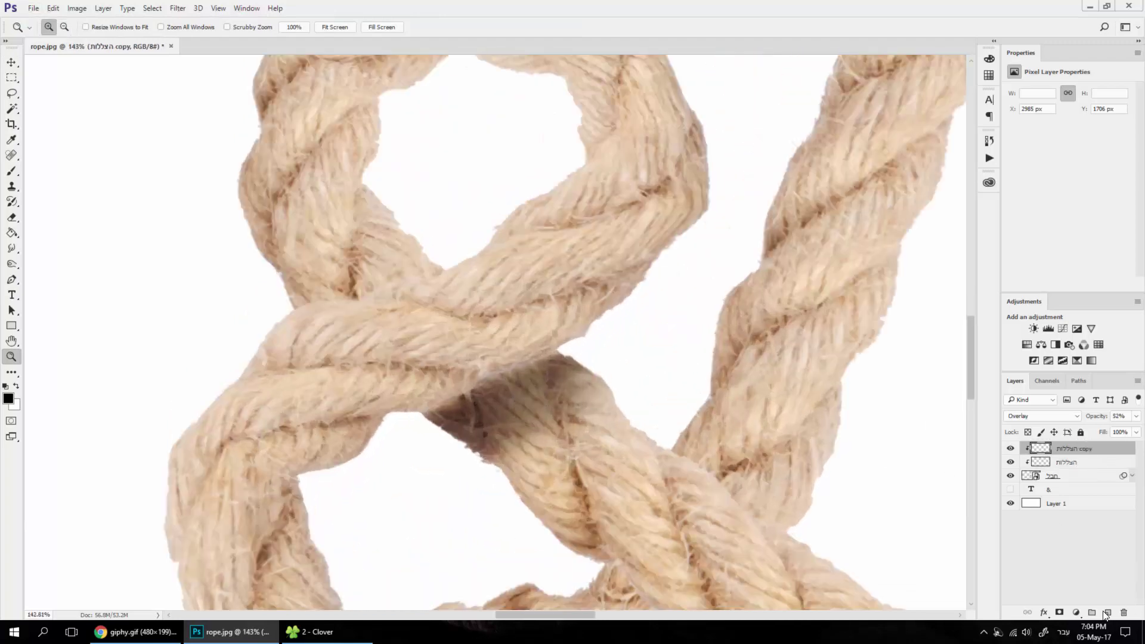
{"action": "double_click", "coordinate": [1067, 448]}
{"action": "type", "text": "1"}
{"action": "key", "text": "Return"}
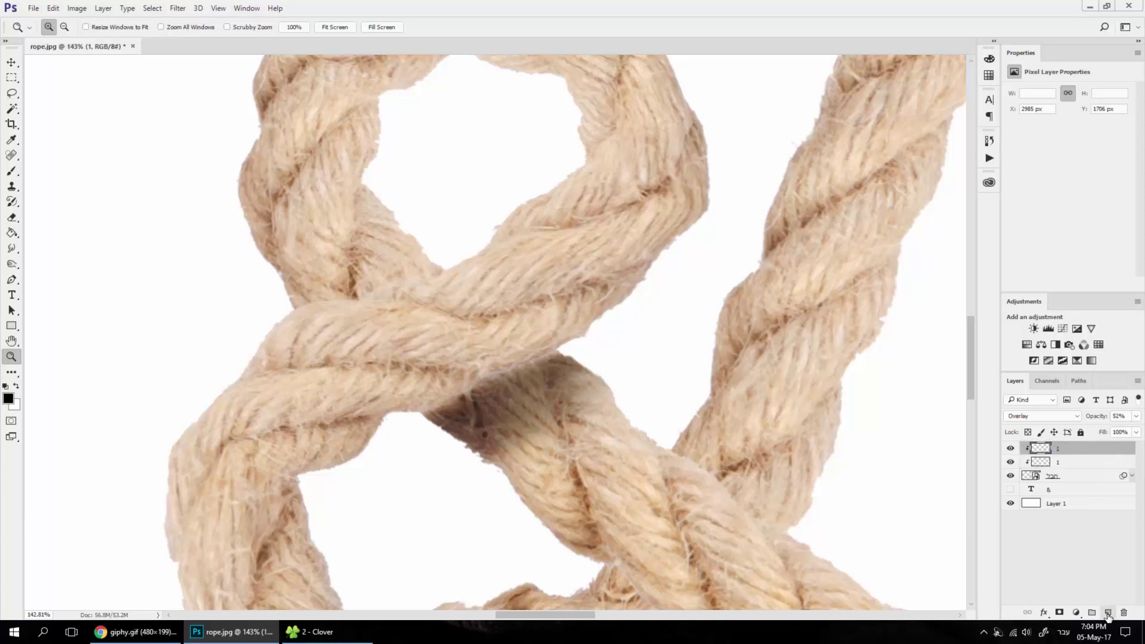
Step: Add a new empty layer named '2' on top
{"action": "left_click", "coordinate": [1107, 613]}
{"action": "double_click", "coordinate": [1053, 448]}
{"action": "type", "text": "2"}
{"action": "key", "text": "Return"}
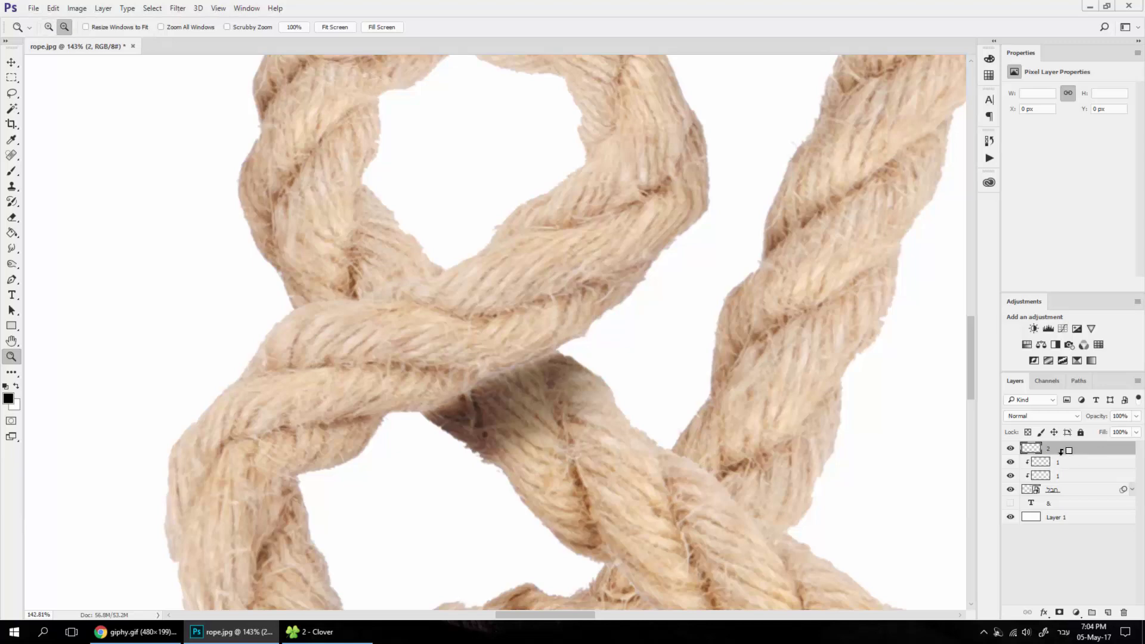
Step: Clip layer 2 and paint soft grey shading over the upper-left rope crossing
{"action": "left_click", "coordinate": [1061, 451], "text": "alt"}
{"action": "left_click", "coordinate": [455, 338]}
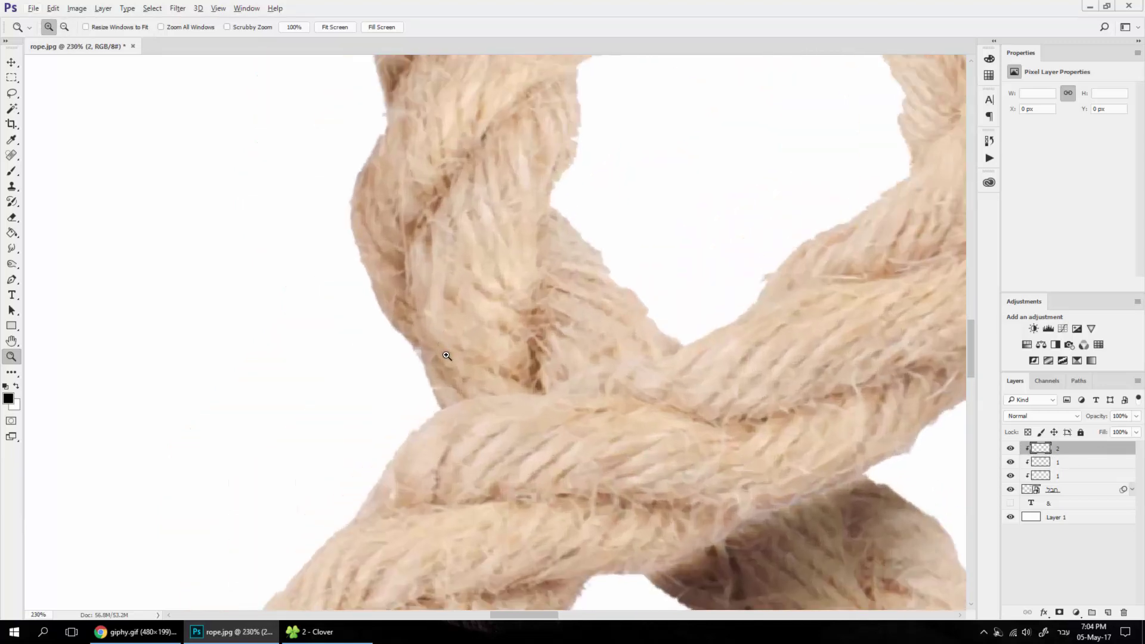
{"action": "left_click_drag", "start_coordinate": [446, 356], "coordinate": [462, 404]}
{"action": "key", "text": "b"}
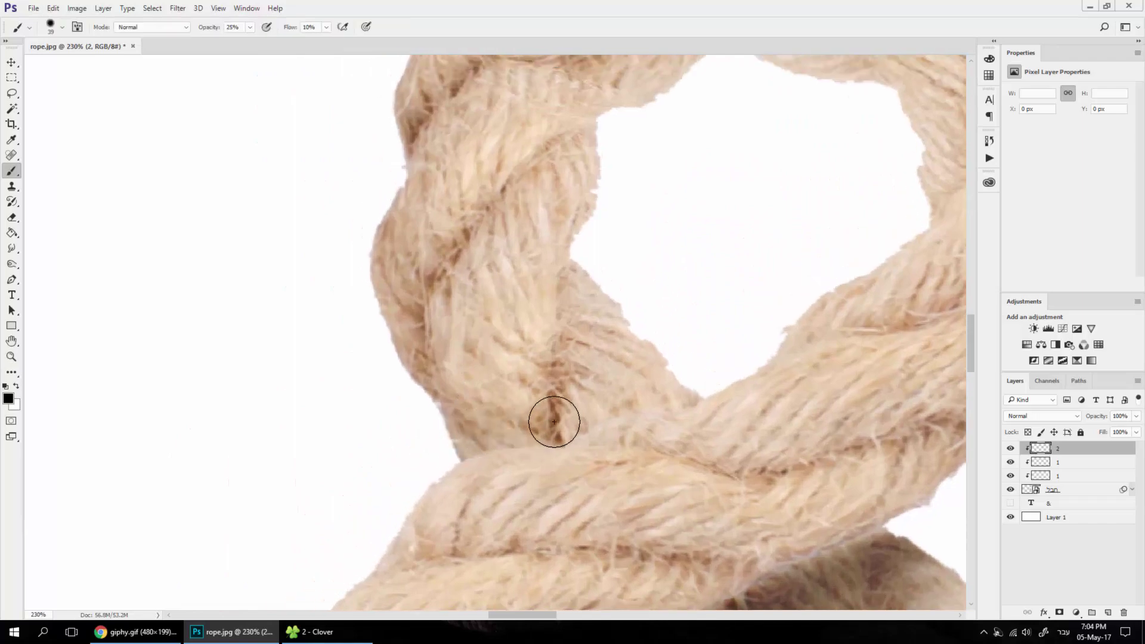
{"action": "mouse_move", "coordinate": [554, 421]}
{"action": "left_mouse_down"}
{"action": "mouse_move", "coordinate": [685, 378]}
{"action": "mouse_move", "coordinate": [442, 437]}
{"action": "mouse_move", "coordinate": [671, 385]}
{"action": "left_mouse_up"}
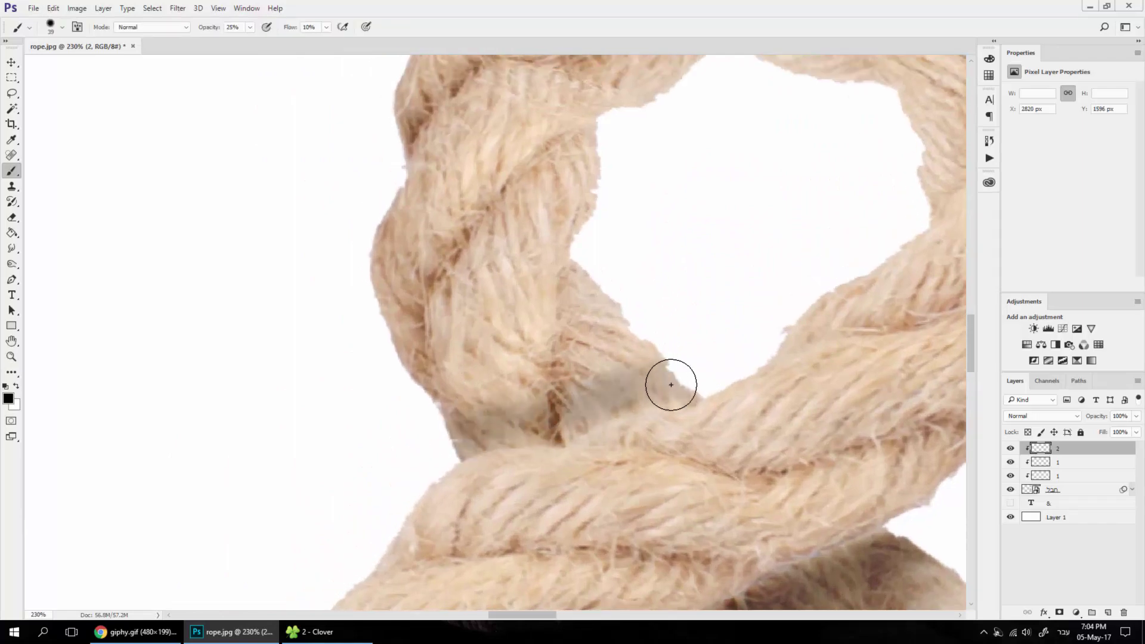
{"action": "right_click", "coordinate": [670, 384]}
{"action": "key", "text": "Escape"}
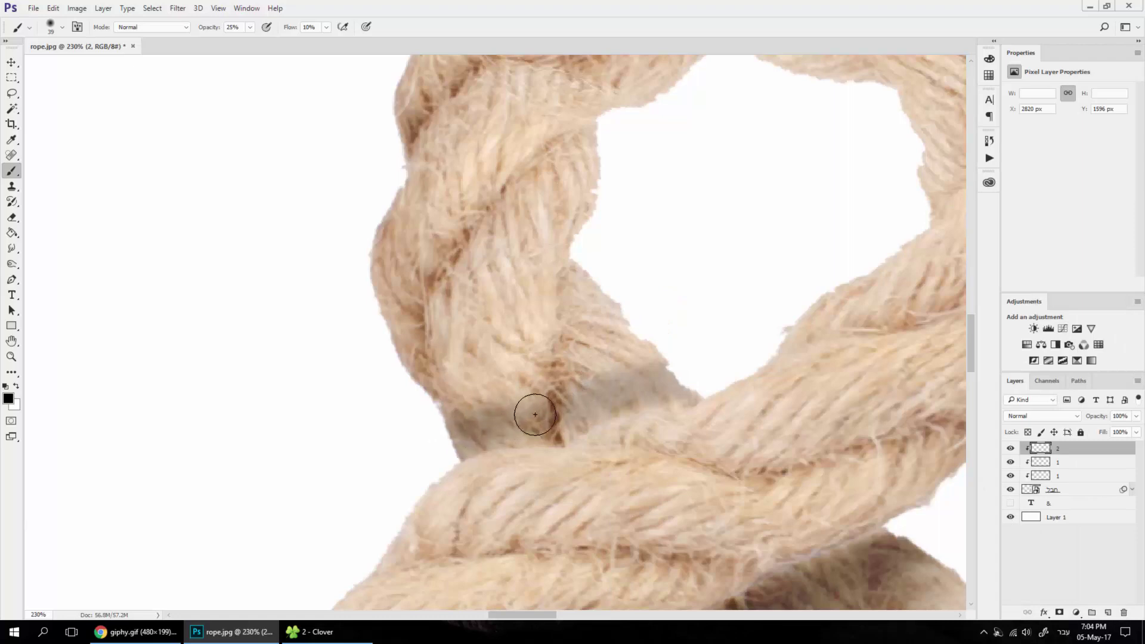
{"action": "key", "text": "bracketright"}
{"action": "key", "text": "bracketright"}
{"action": "key", "text": "bracketright"}
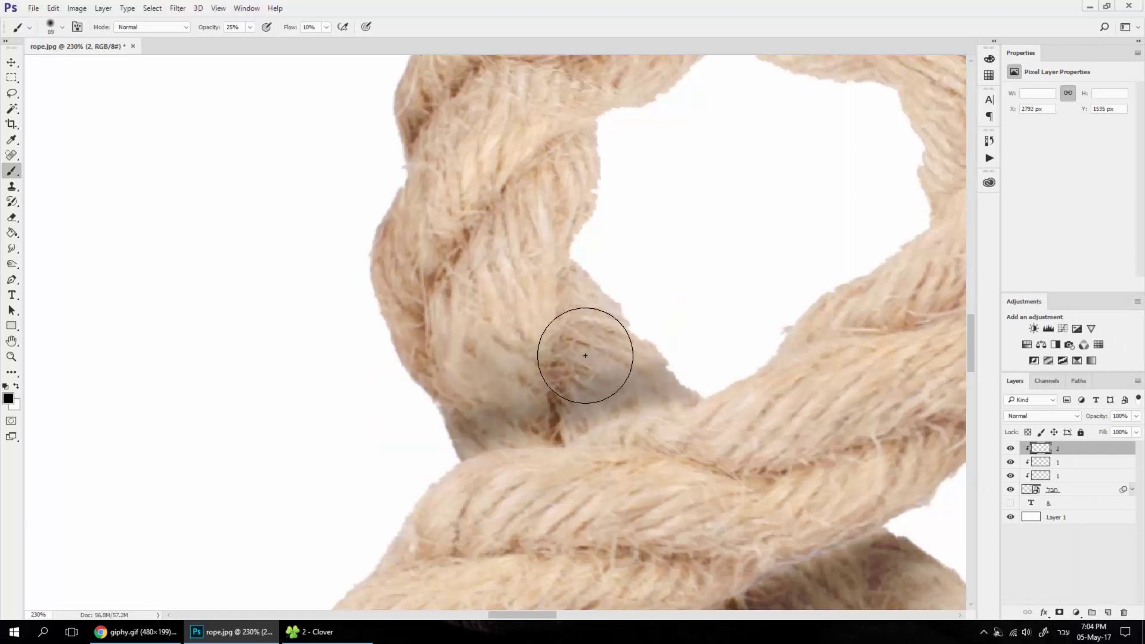
{"action": "mouse_move", "coordinate": [585, 355]}
{"action": "left_mouse_down"}
{"action": "mouse_move", "coordinate": [503, 378]}
{"action": "mouse_move", "coordinate": [646, 365]}
{"action": "mouse_move", "coordinate": [544, 406]}
{"action": "mouse_move", "coordinate": [473, 409]}
{"action": "mouse_move", "coordinate": [588, 358]}
{"action": "mouse_move", "coordinate": [405, 211]}
{"action": "left_mouse_up"}
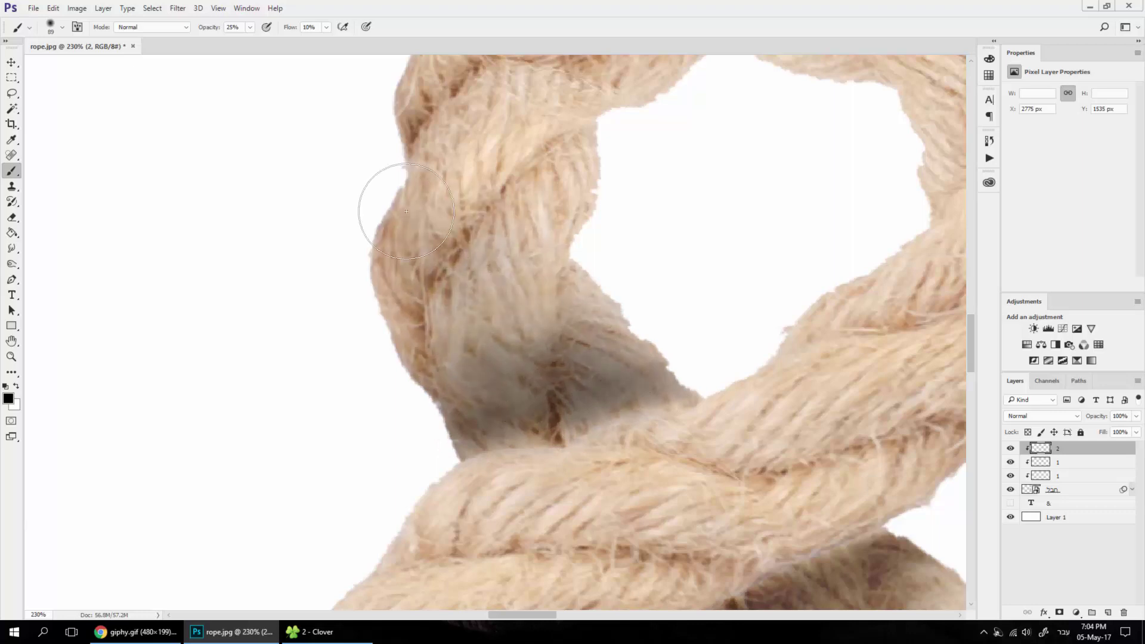
{"action": "scroll", "coordinate": [624, 373], "scroll_direction": "down", "scroll_amount": 5}
{"action": "left_click_drag", "start_coordinate": [584, 354], "coordinate": [562, 332]}
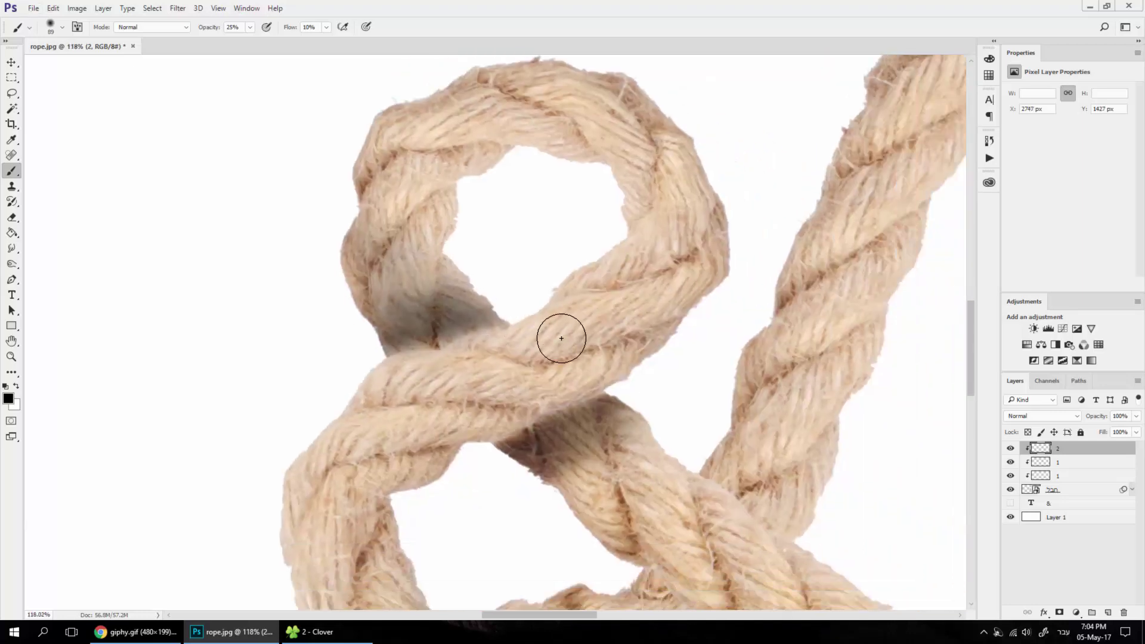
Step: Duplicate layer 2 as '2 copy', clip it and set it to Overlay
{"action": "key", "text": "v"}
{"action": "key", "text": "ctrl+j"}
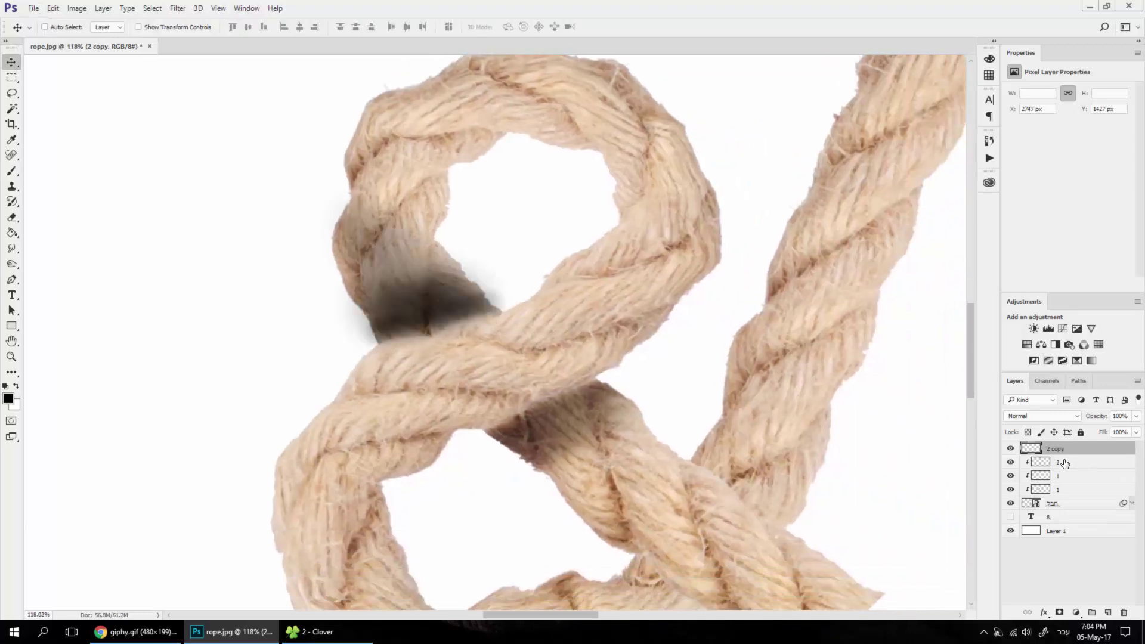
{"action": "left_click", "coordinate": [1071, 451], "text": "alt"}
{"action": "left_click", "coordinate": [1040, 416]}
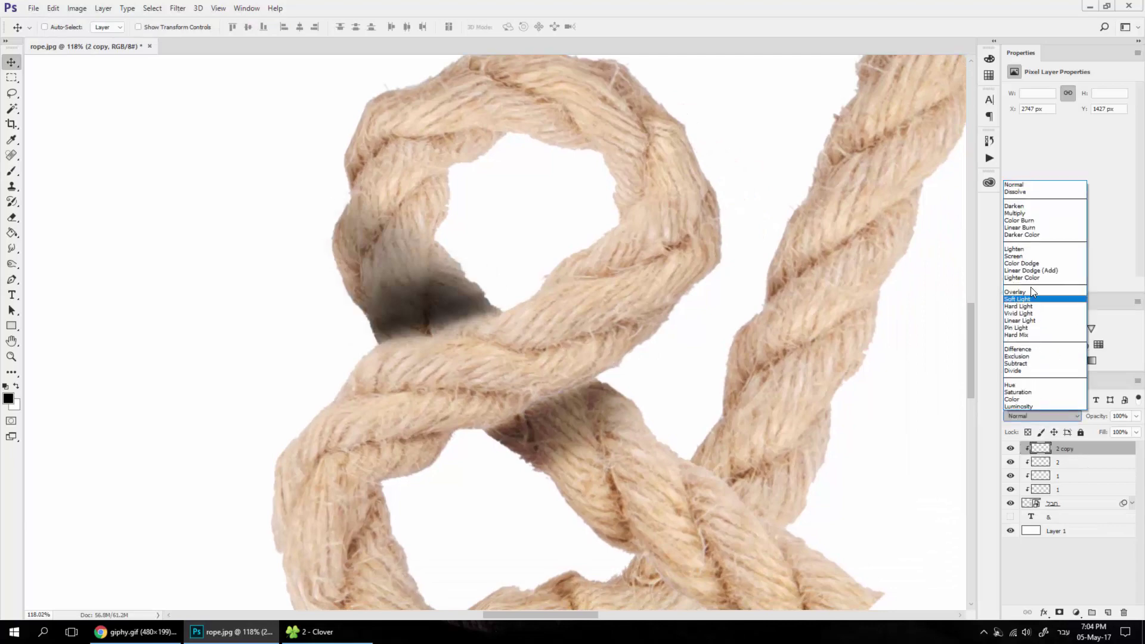
{"action": "left_click", "coordinate": [1023, 298]}
{"action": "left_click", "coordinate": [1053, 416]}
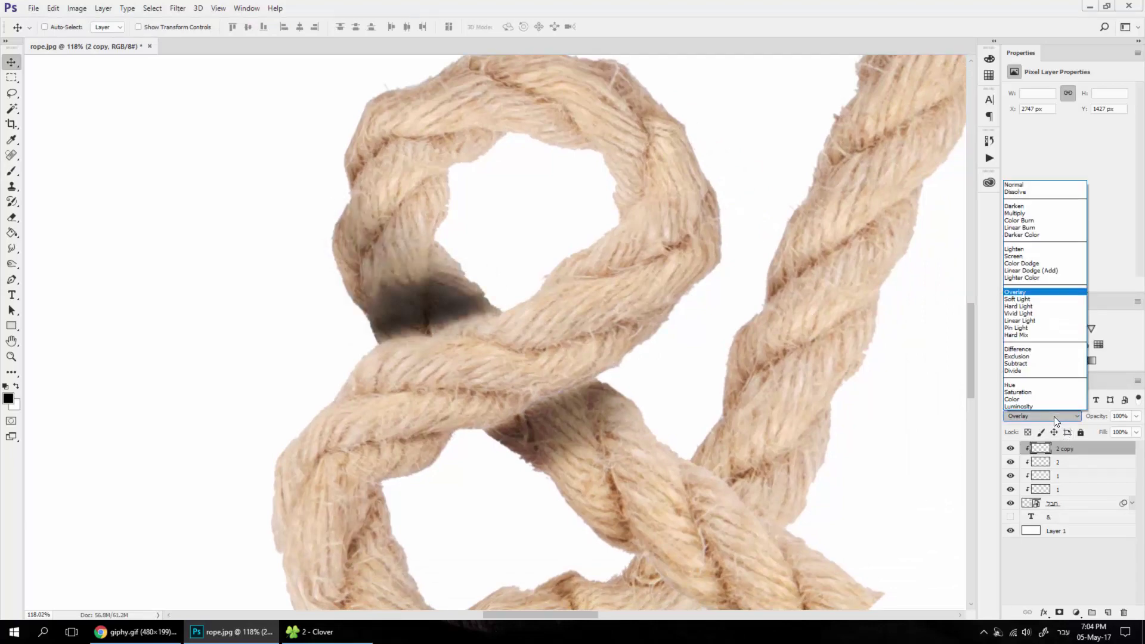
Step: Lower layer 2 to 47% opacity and '2 copy' to 59%
{"action": "left_click", "coordinate": [1071, 463]}
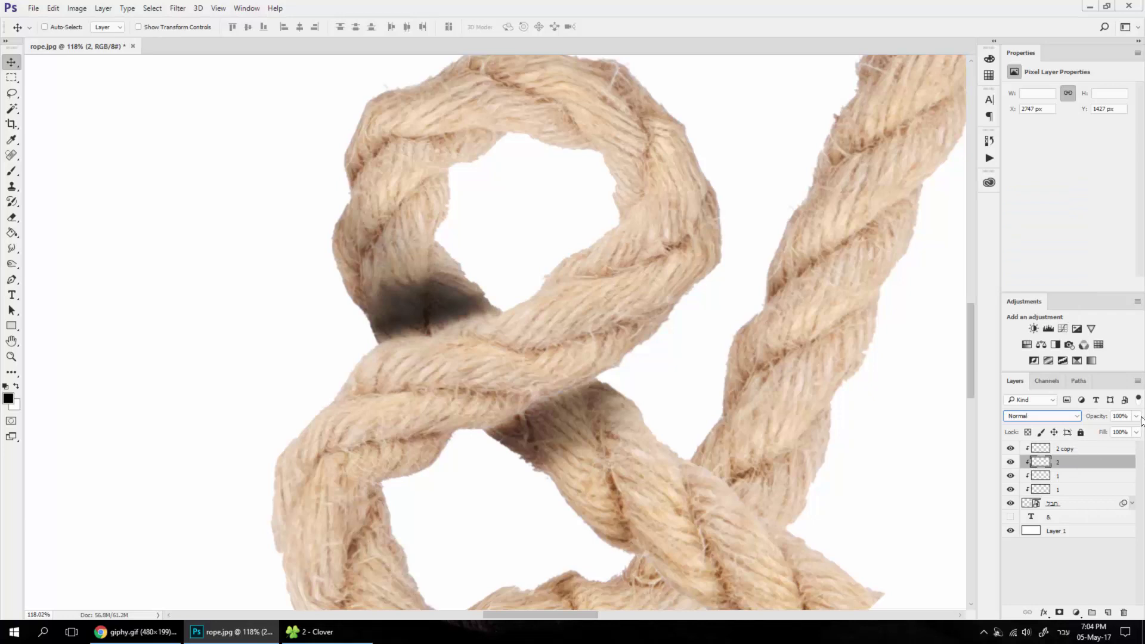
{"action": "left_click", "coordinate": [1136, 416]}
{"action": "left_click_drag", "start_coordinate": [1136, 430], "coordinate": [1112, 434]}
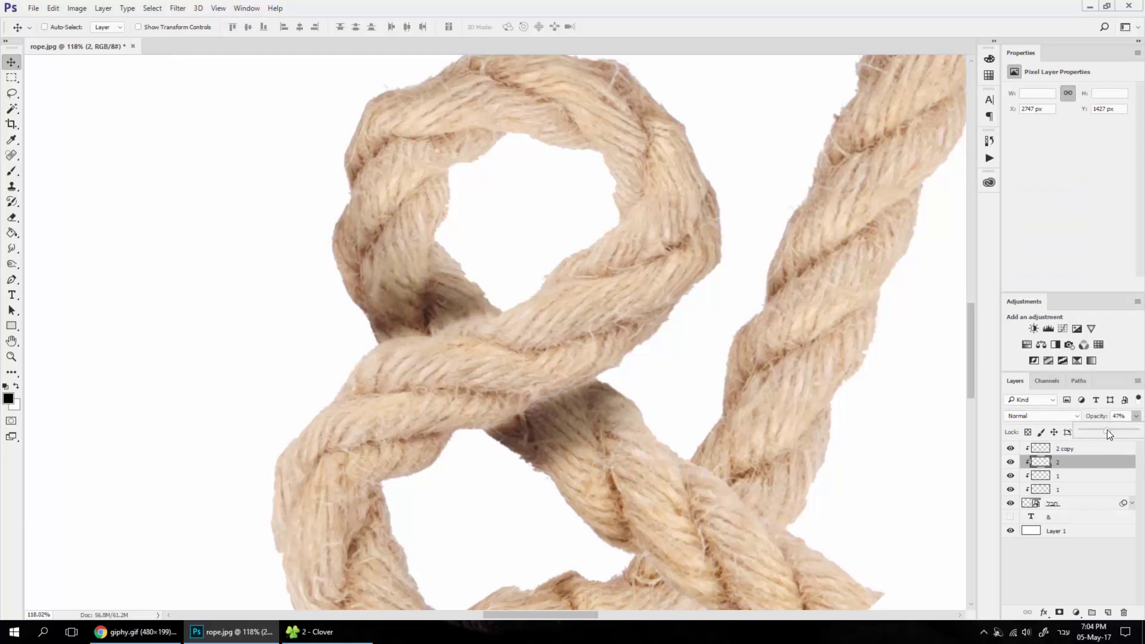
{"action": "left_click", "coordinate": [1073, 448]}
{"action": "left_click", "coordinate": [1136, 416]}
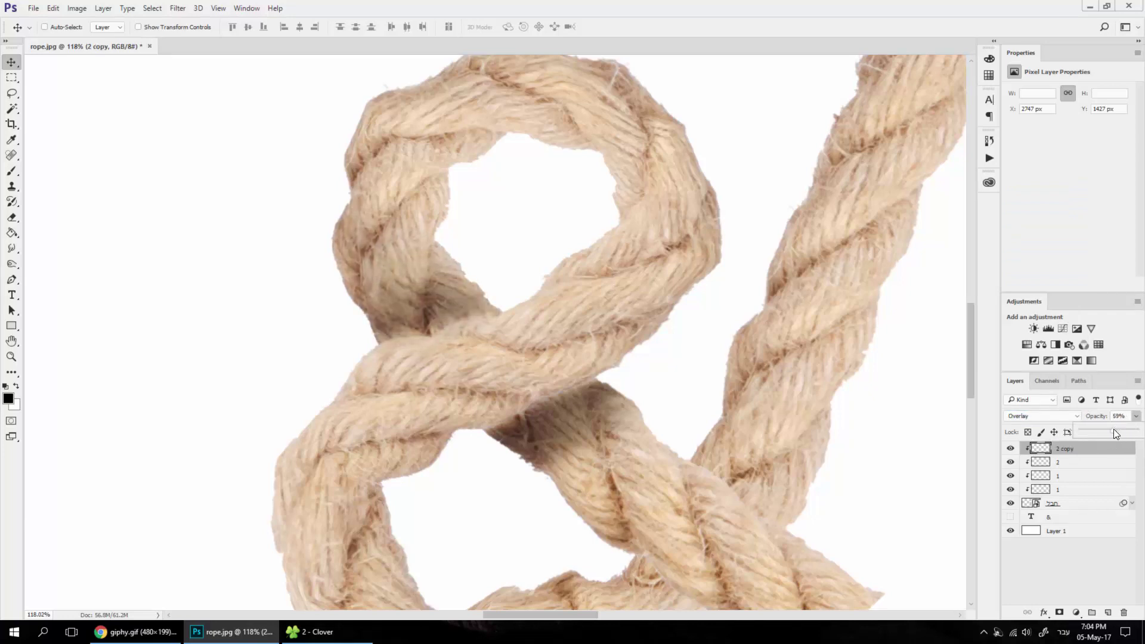
{"action": "left_click", "coordinate": [1097, 454]}
Step: View at 100% and nudge the shadow slightly down at the crossing
{"action": "key", "text": "z"}
{"action": "right_click", "coordinate": [651, 435]}
{"action": "left_click", "coordinate": [653, 438]}
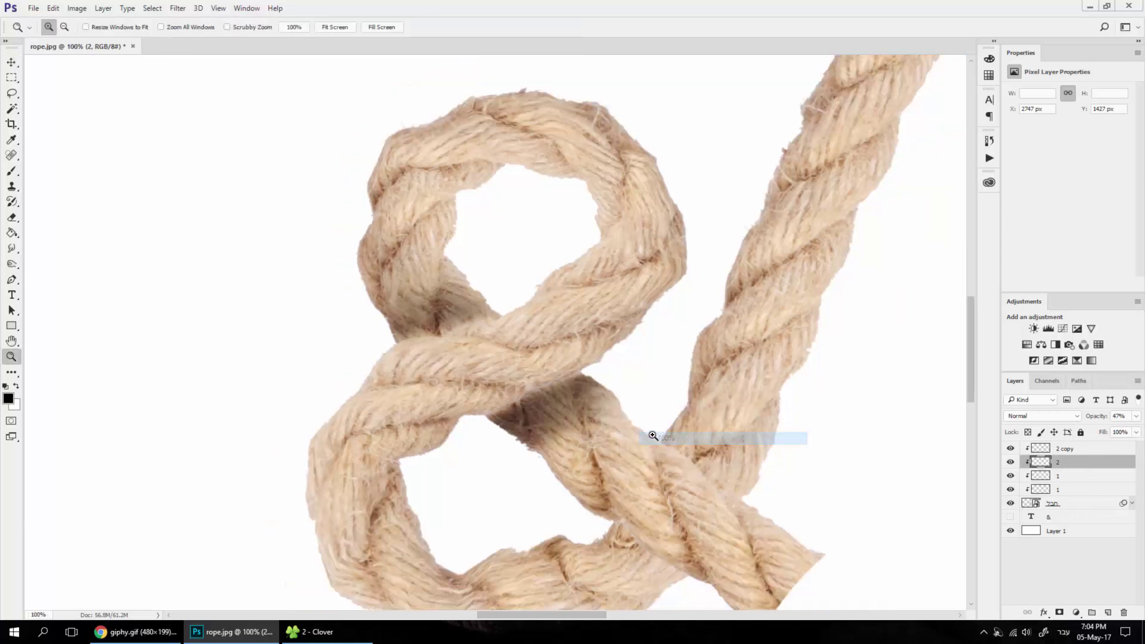
{"action": "key", "text": "v"}
{"action": "left_click_drag", "start_coordinate": [450, 310], "coordinate": [450, 316]}
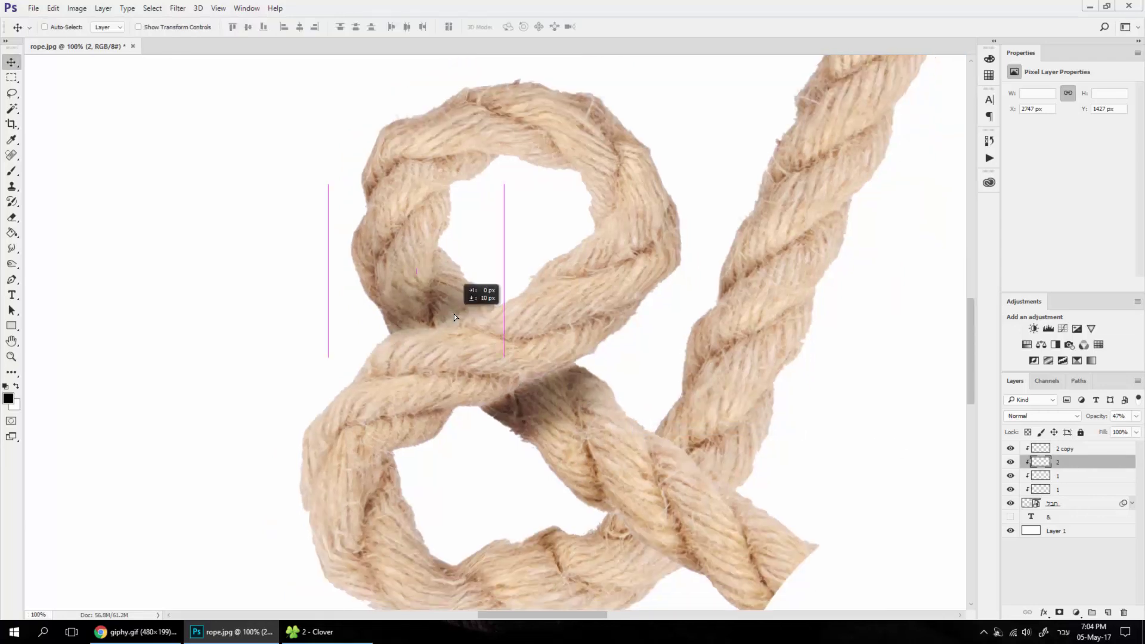
Step: Zoom out to see the whole rope and add a layer mask to the rope layer
{"action": "left_click", "coordinate": [1043, 452]}
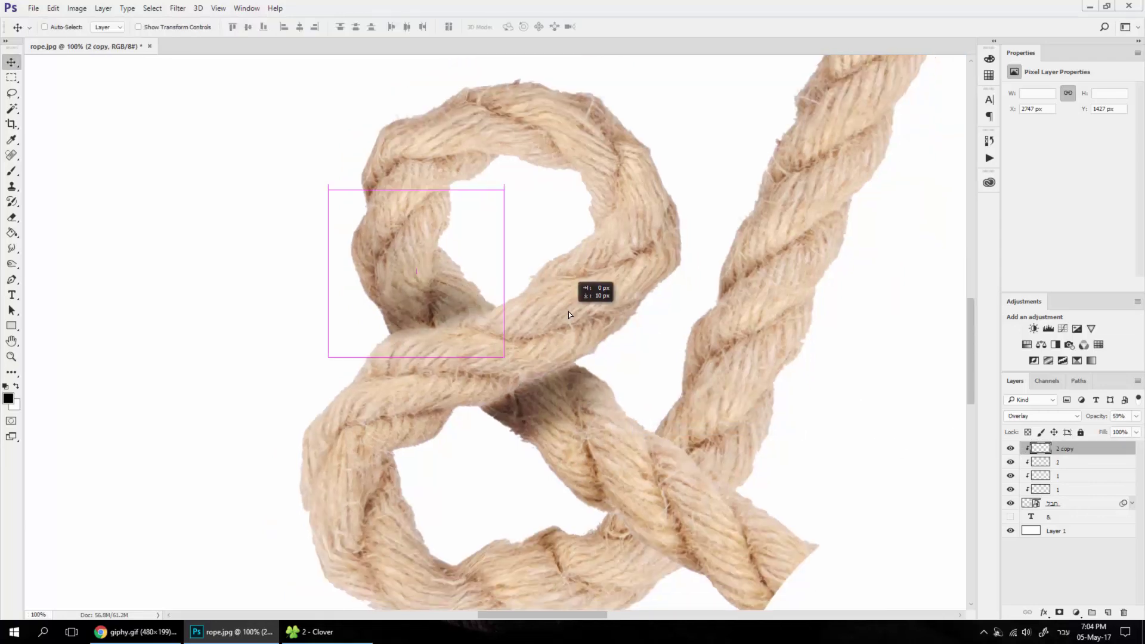
{"action": "key", "text": "z"}
{"action": "right_click", "coordinate": [609, 353]}
{"action": "left_click", "coordinate": [623, 373]}
{"action": "left_click", "coordinate": [629, 420], "text": "alt"}
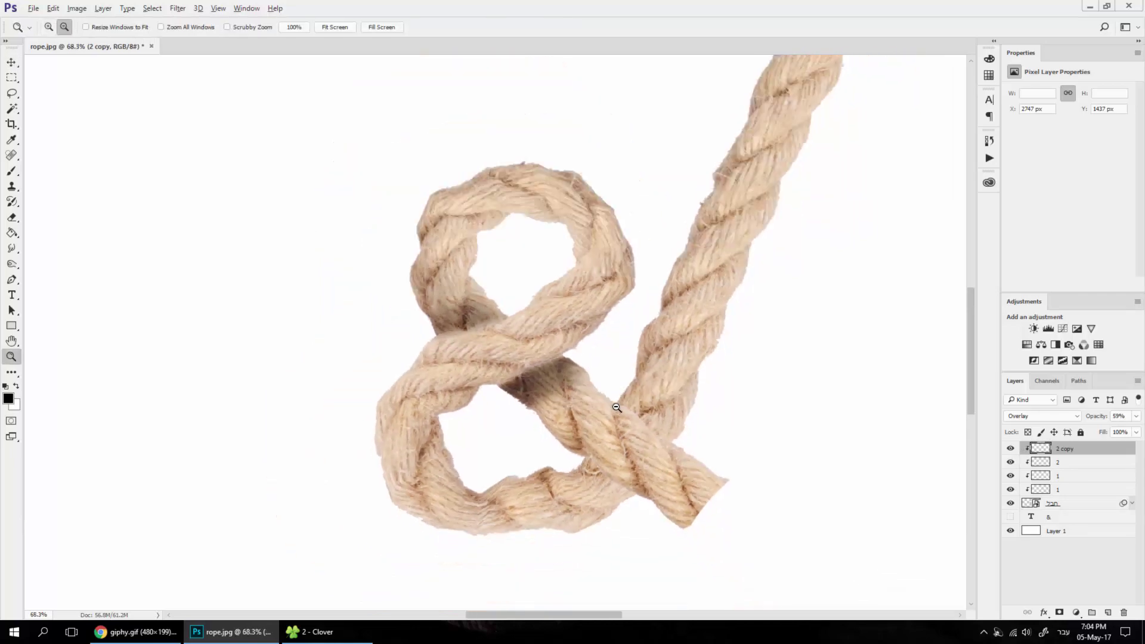
{"action": "left_click", "coordinate": [640, 397], "text": "alt"}
{"action": "left_click", "coordinate": [639, 391]}
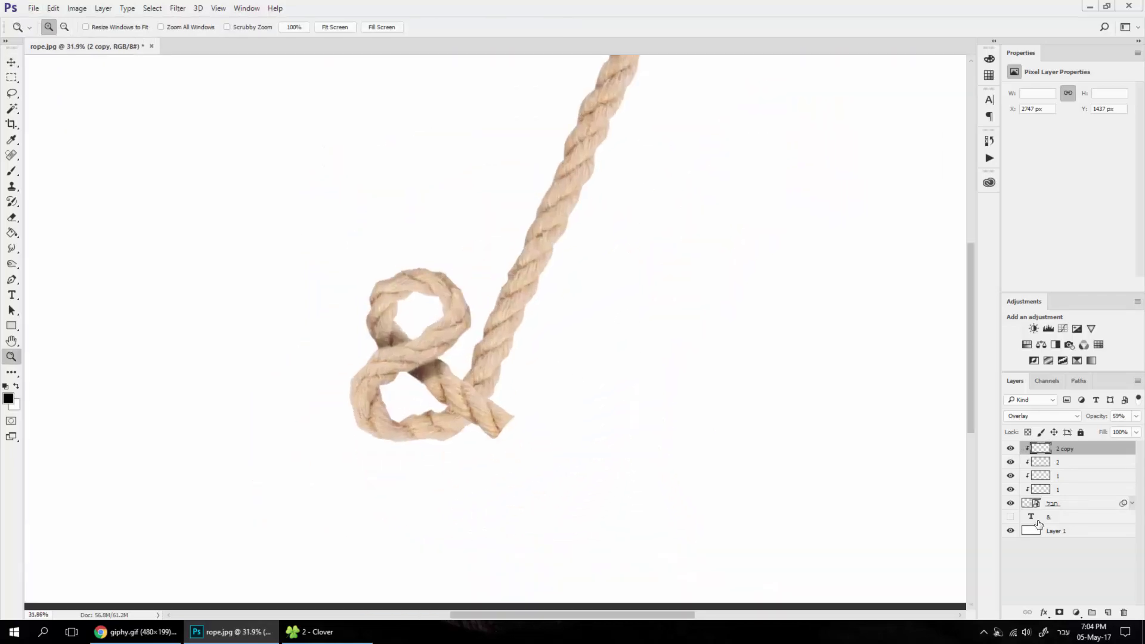
{"action": "left_click", "coordinate": [1055, 506]}
{"action": "left_click", "coordinate": [1059, 612]}
Step: Paint black on the rope mask with a hard round brush at 100% to hide the long upper tail
{"action": "key", "text": "b"}
{"action": "scroll", "coordinate": [483, 416], "scroll_direction": "up", "scroll_amount": 2}
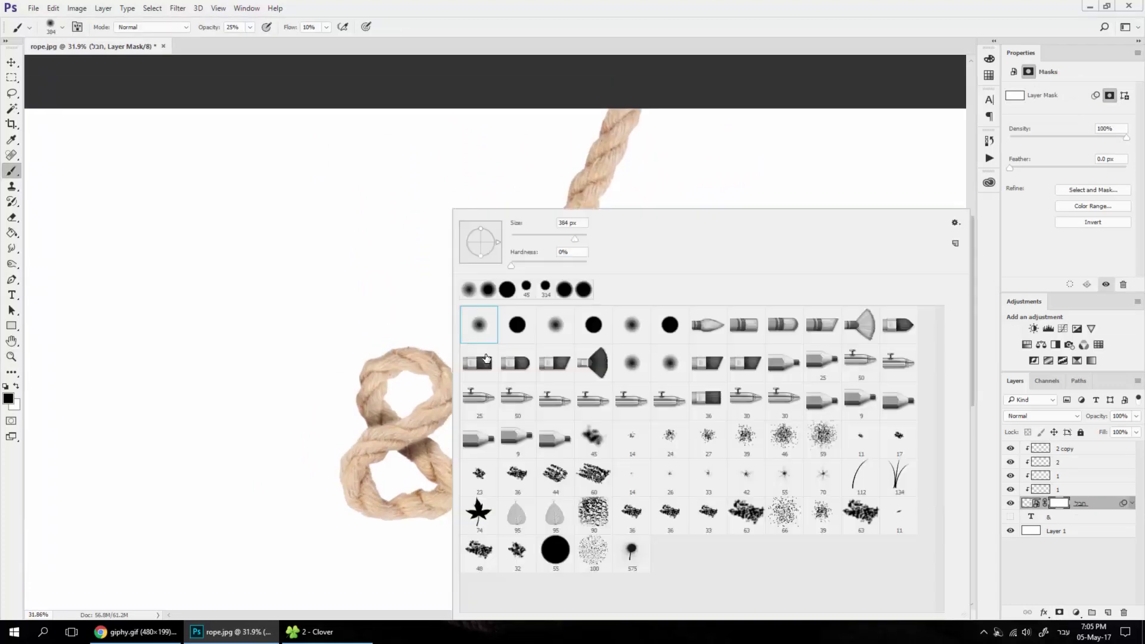
{"action": "right_click", "coordinate": [451, 337]}
{"action": "left_click", "coordinate": [517, 330]}
{"action": "key", "text": "0"}
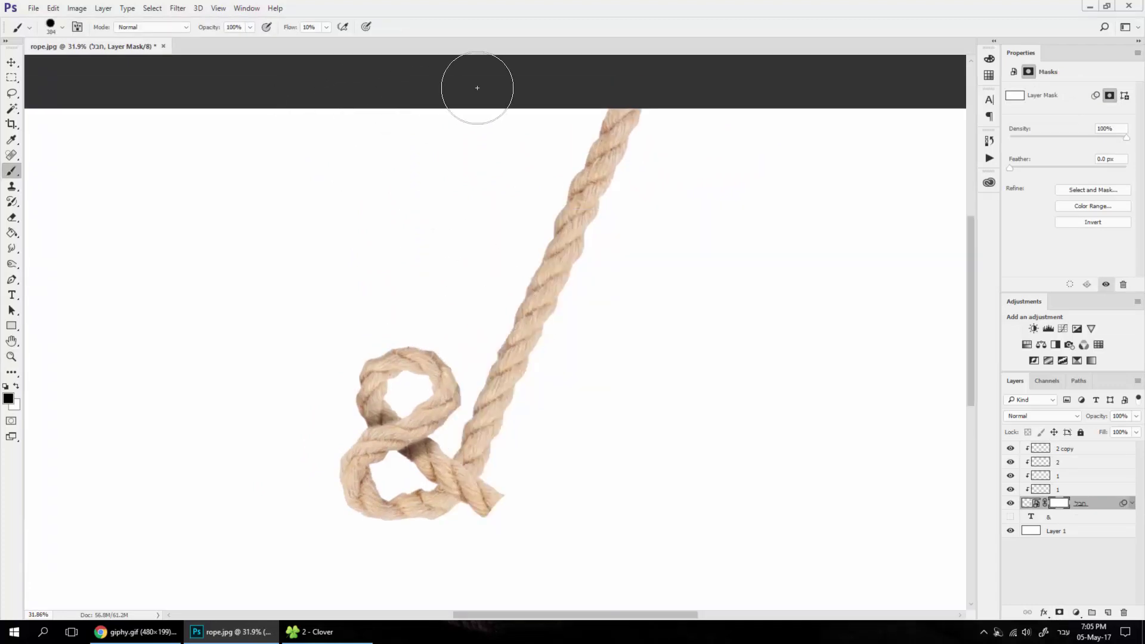
{"action": "mouse_move", "coordinate": [627, 99]}
{"action": "left_mouse_down"}
{"action": "mouse_move", "coordinate": [501, 427]}
{"action": "mouse_move", "coordinate": [493, 416]}
{"action": "left_mouse_up"}
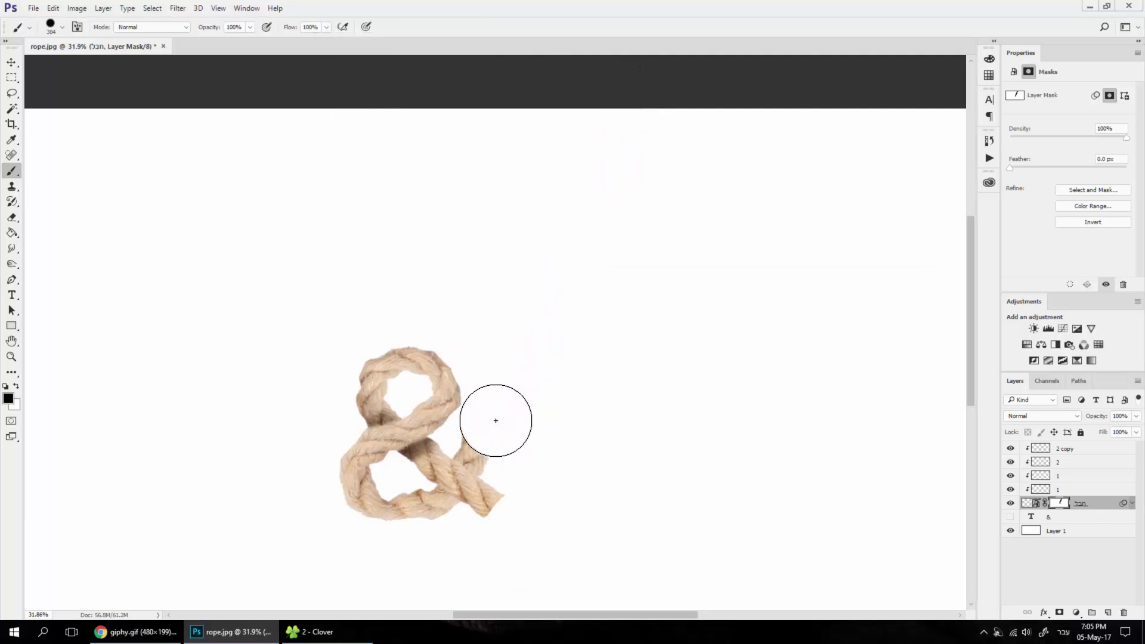
{"action": "key", "text": "bracketleft"}
{"action": "key", "text": "bracketleft"}
{"action": "key", "text": "bracketleft"}
{"action": "scroll", "coordinate": [464, 450], "scroll_direction": "up", "scroll_amount": 3}
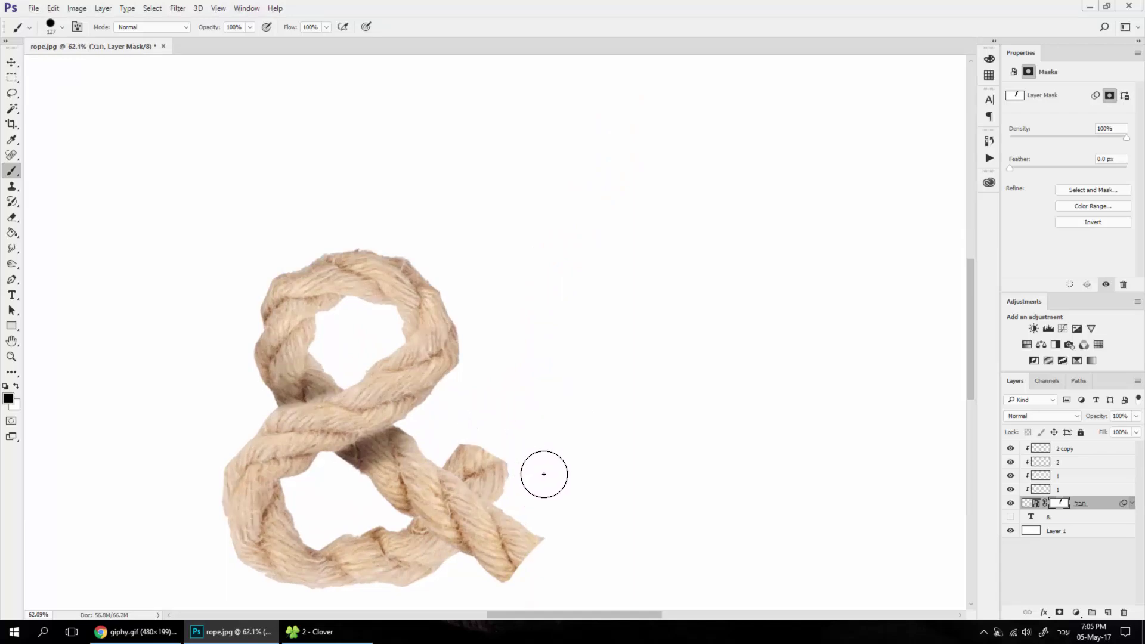
{"action": "scroll", "coordinate": [563, 447], "scroll_direction": "down", "scroll_amount": 4}
{"action": "key", "text": "v"}
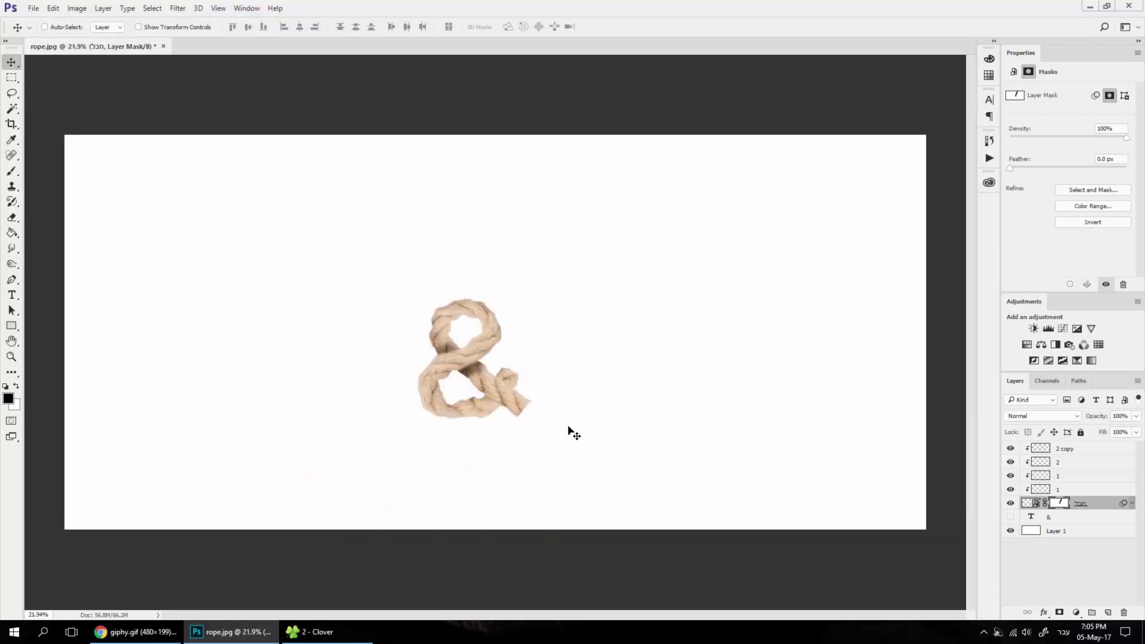